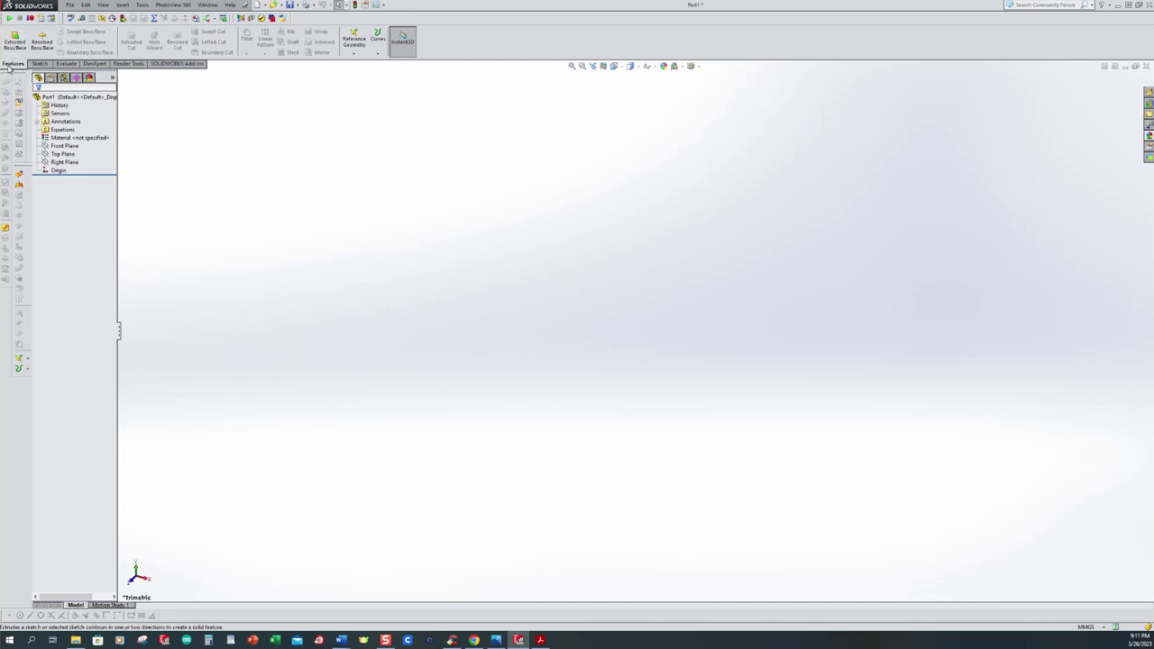
- Start an Extruded Boss sketch on the Front Plane and draw a center rectangle about 107 mm wide, centred on the origin
click(15, 42)
click(438, 172)
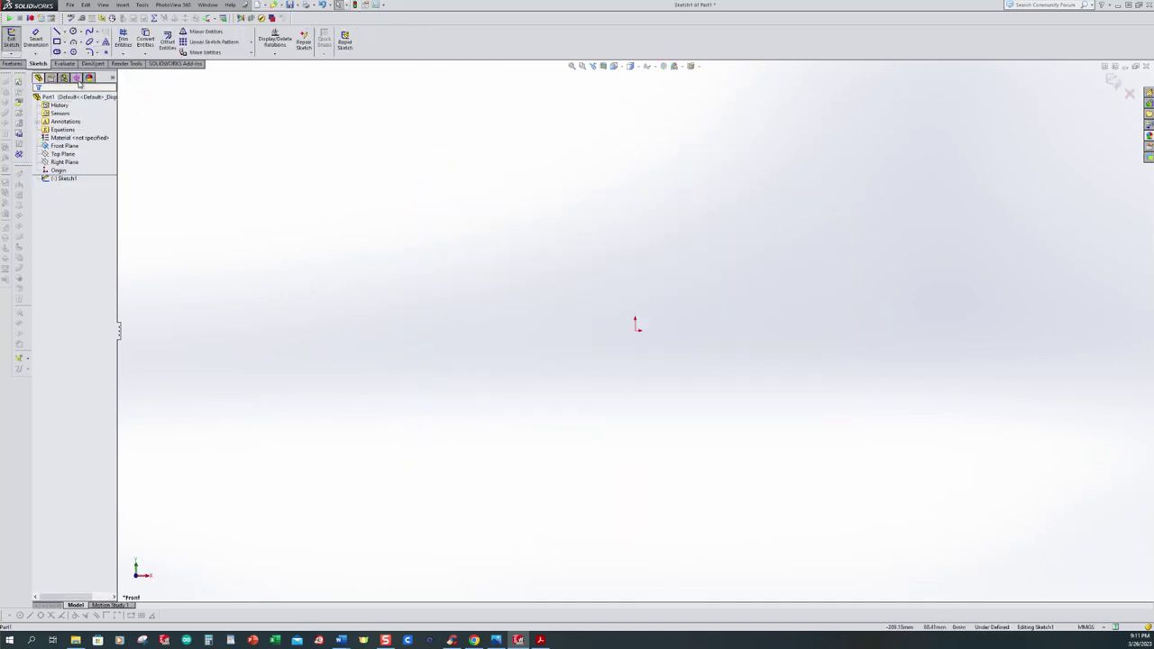
click(64, 42)
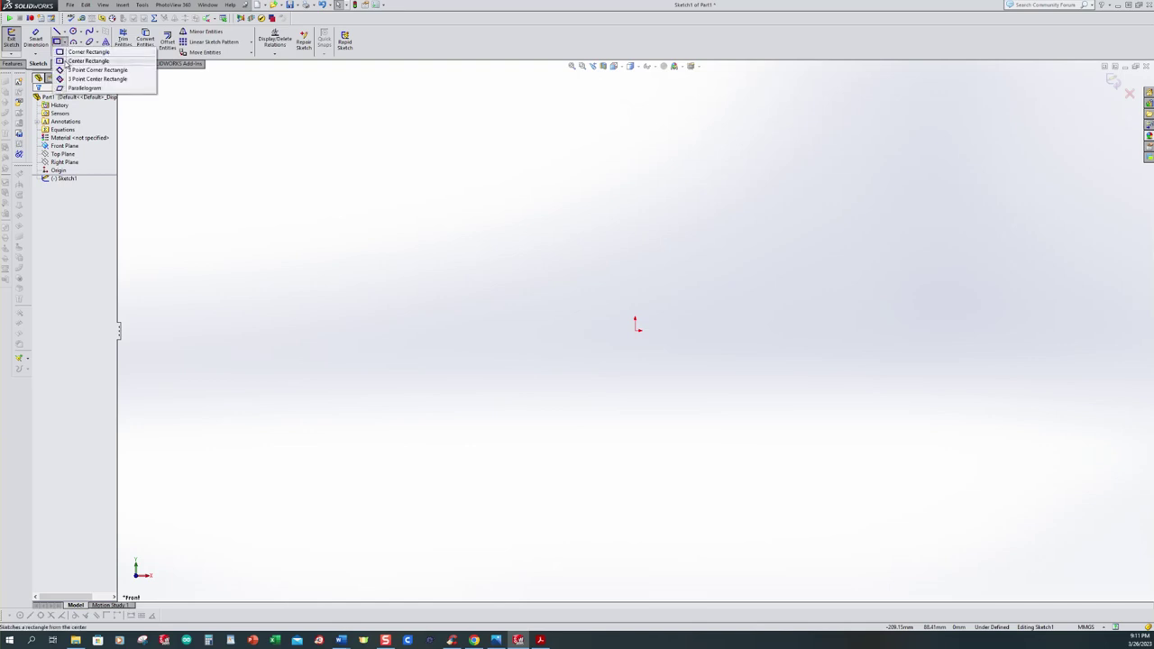
click(83, 61)
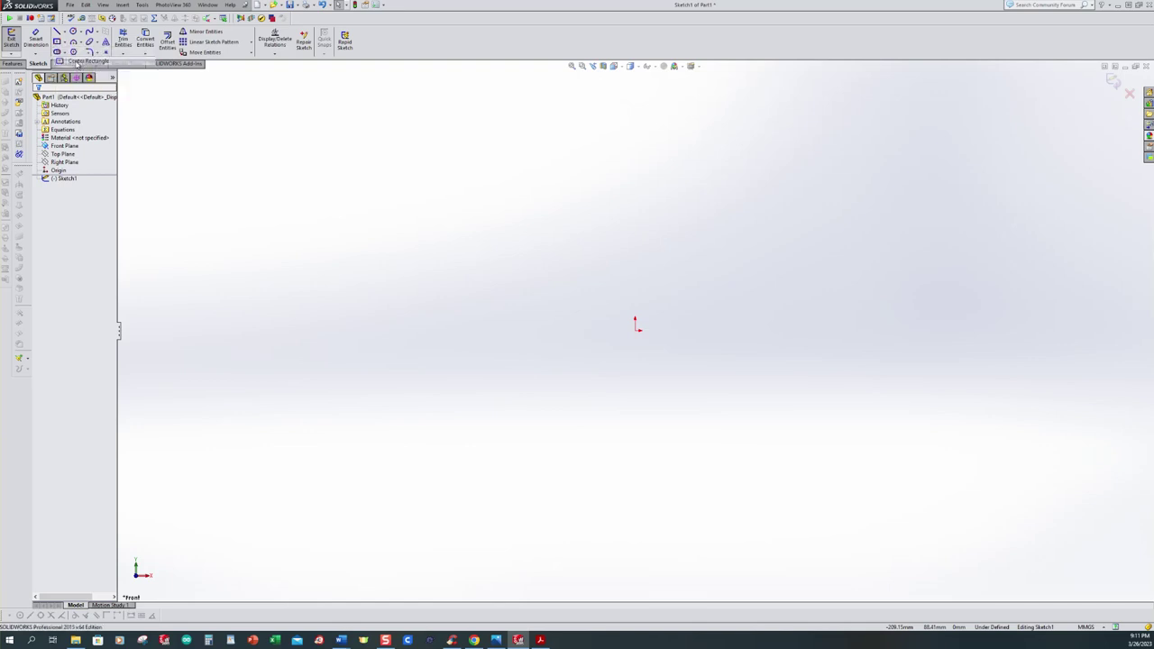
click(637, 330)
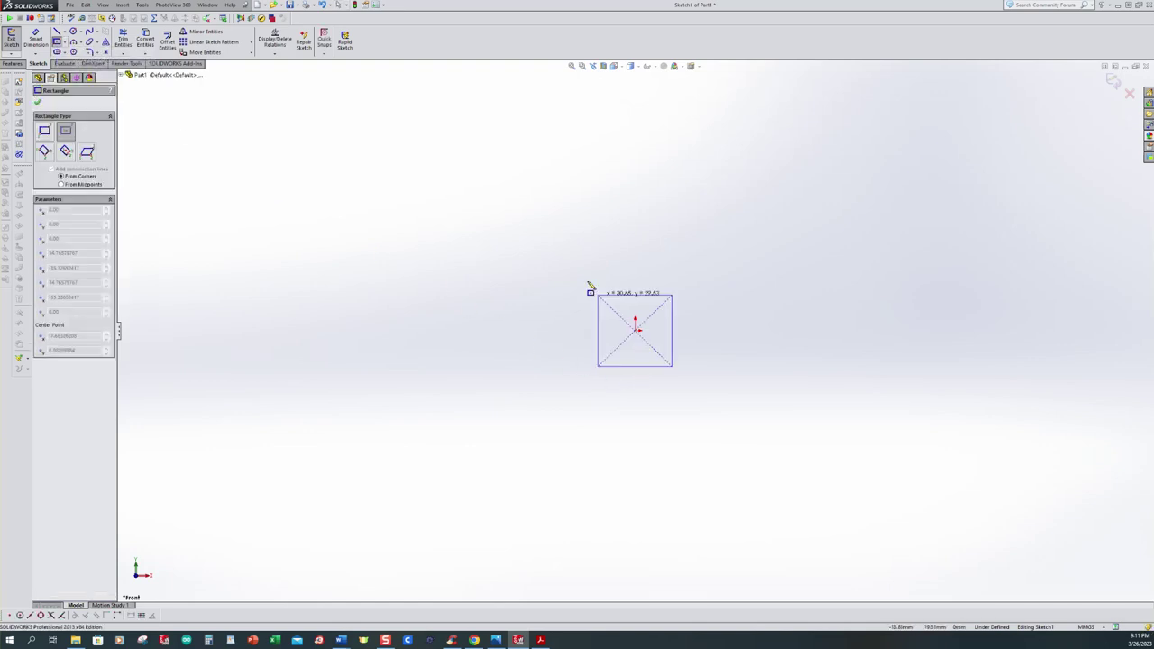
click(505, 210)
- Check the pipe clamp reference drawing and dimension the rectangle's width to 86 mm along its lower edge
click(37, 41)
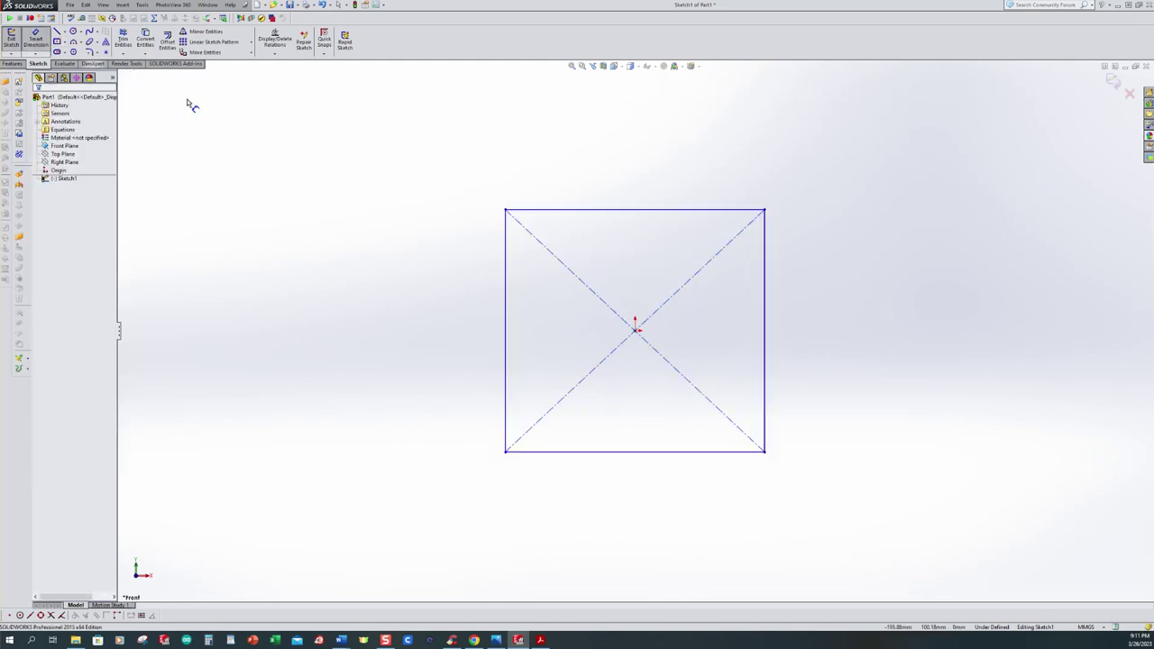
click(496, 640)
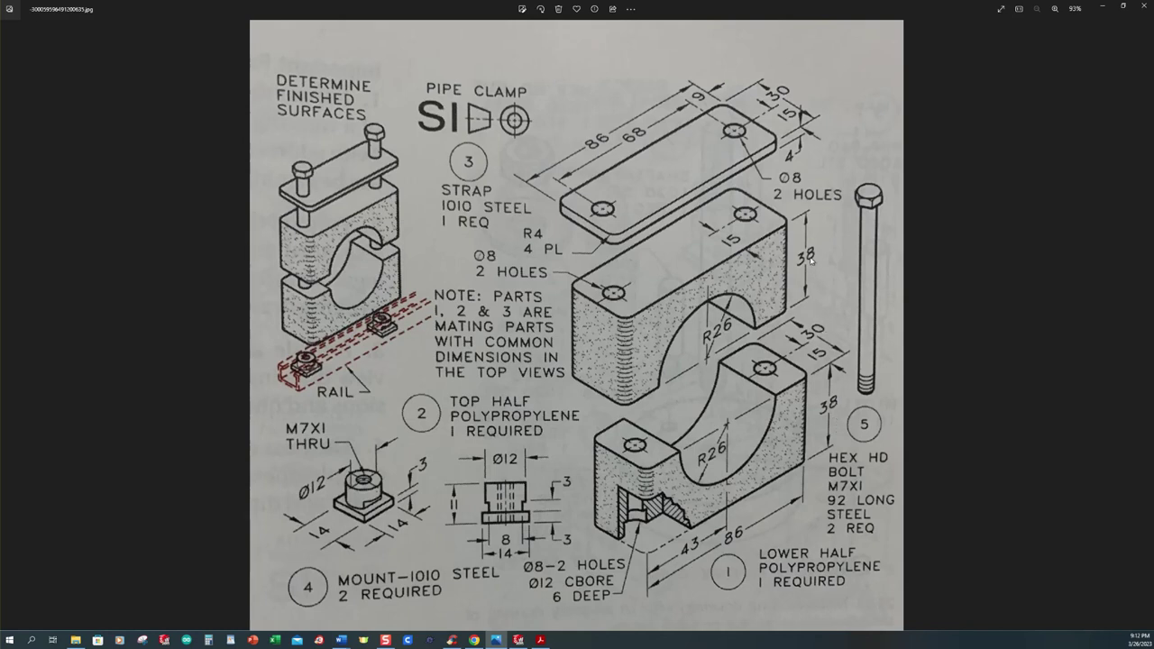
click(518, 640)
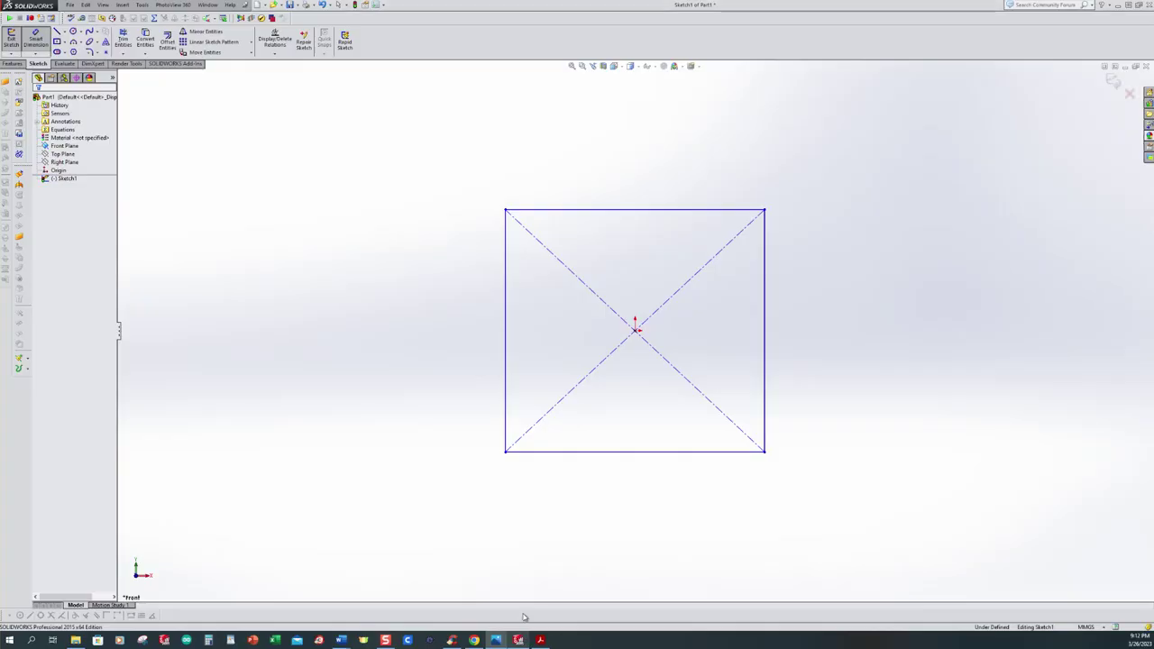
click(631, 452)
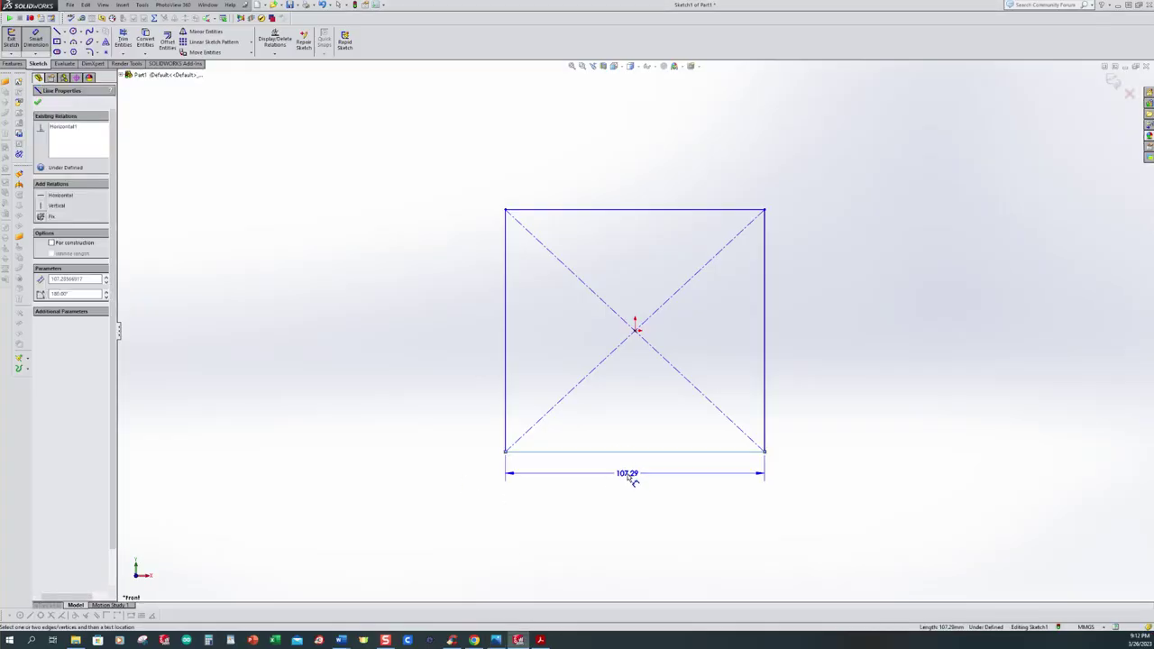
click(633, 485)
text(86)
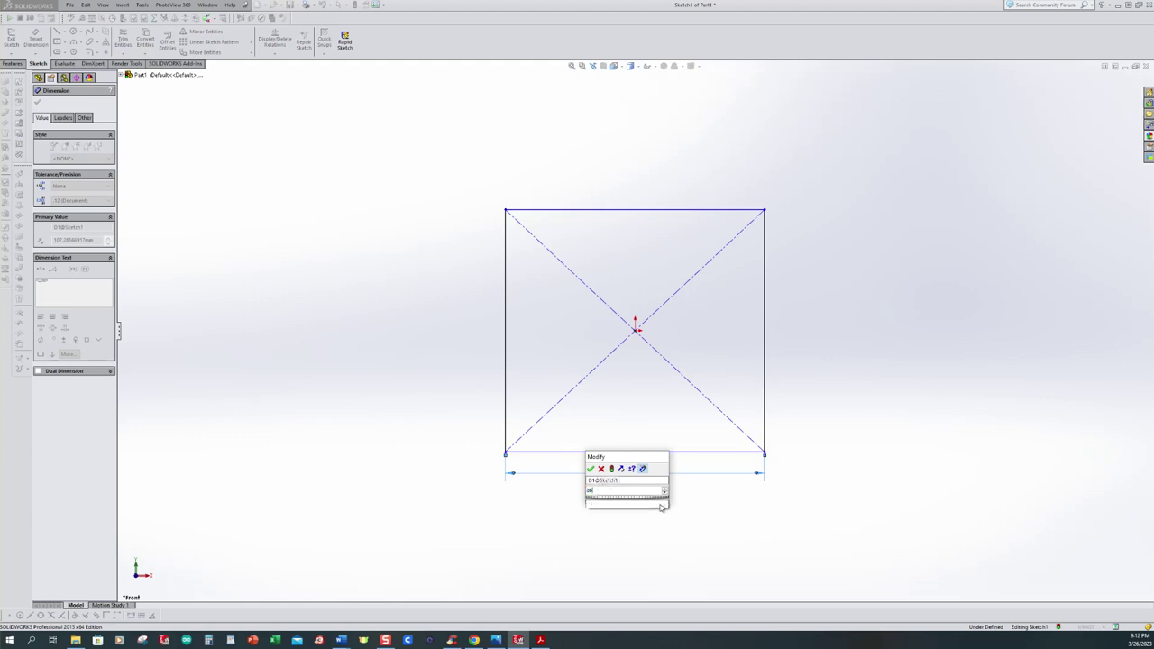
key(Return)
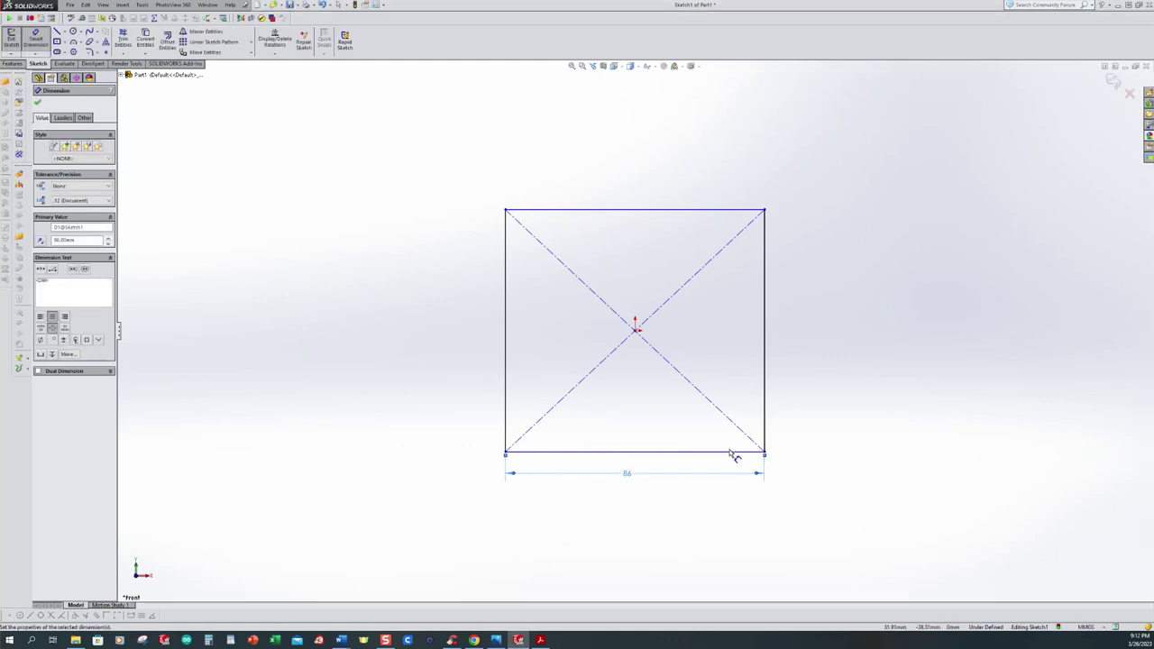
- Dimension the rectangle's height as 38*2, giving 76 mm
click(765, 387)
click(818, 368)
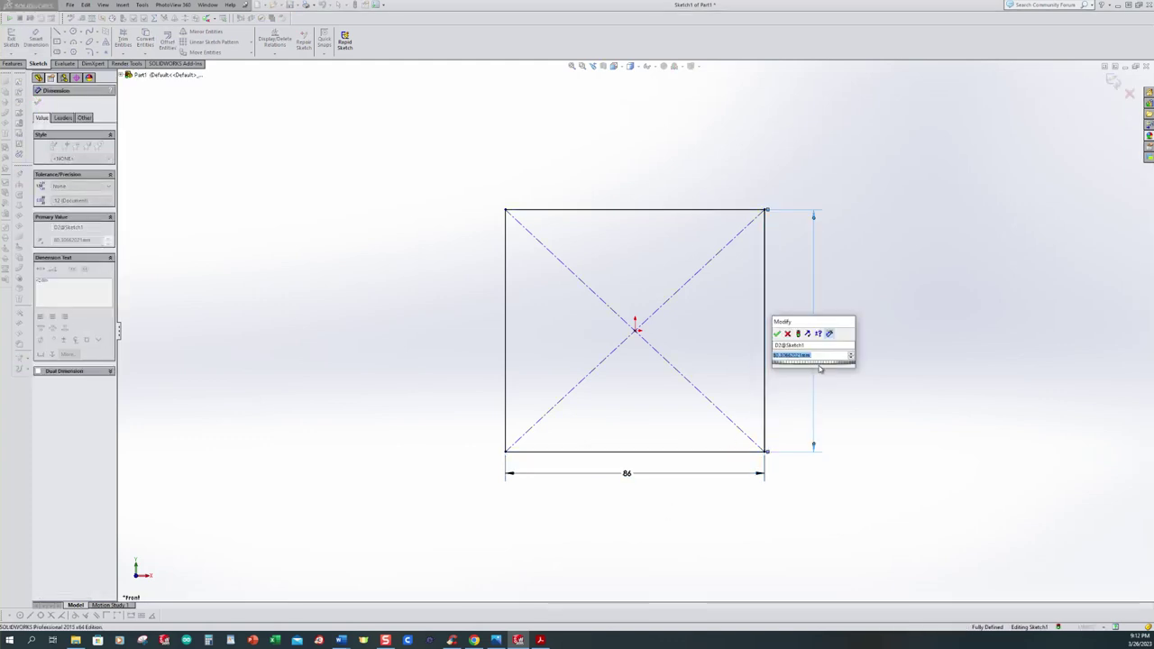
text(38*2)
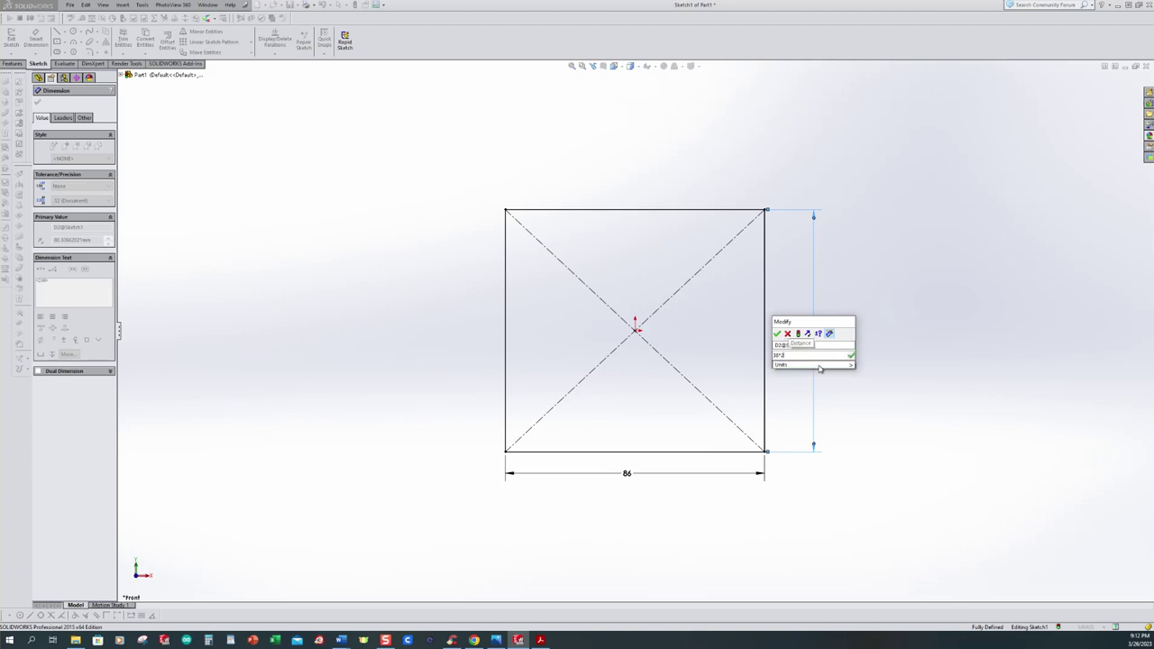
key(Return)
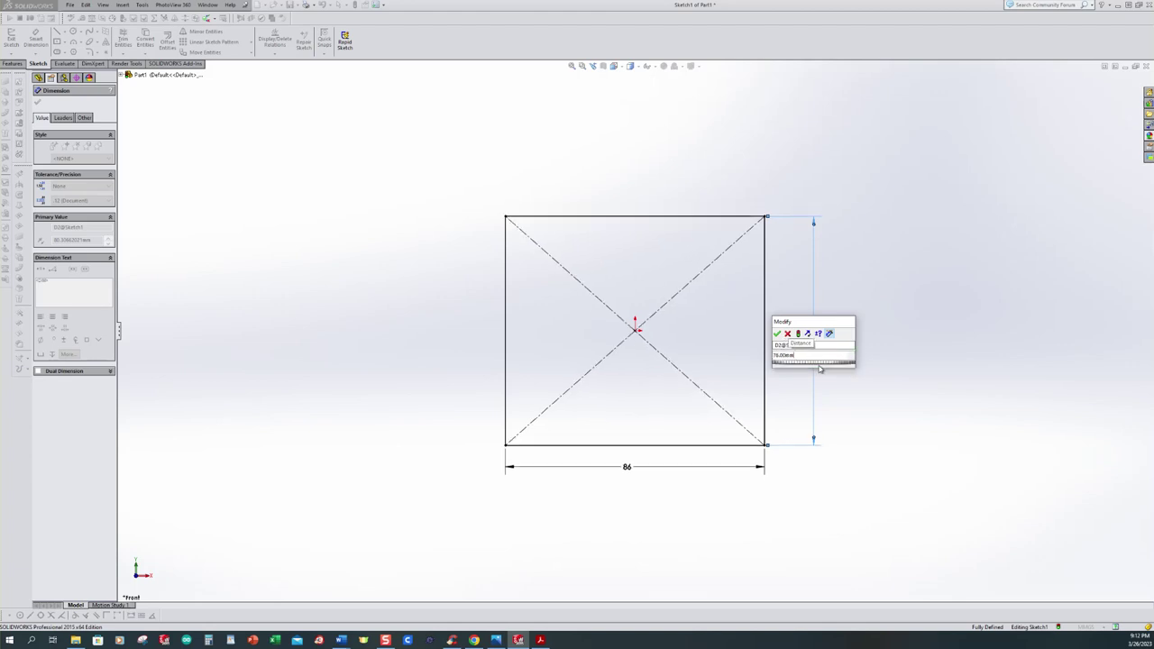
click(776, 333)
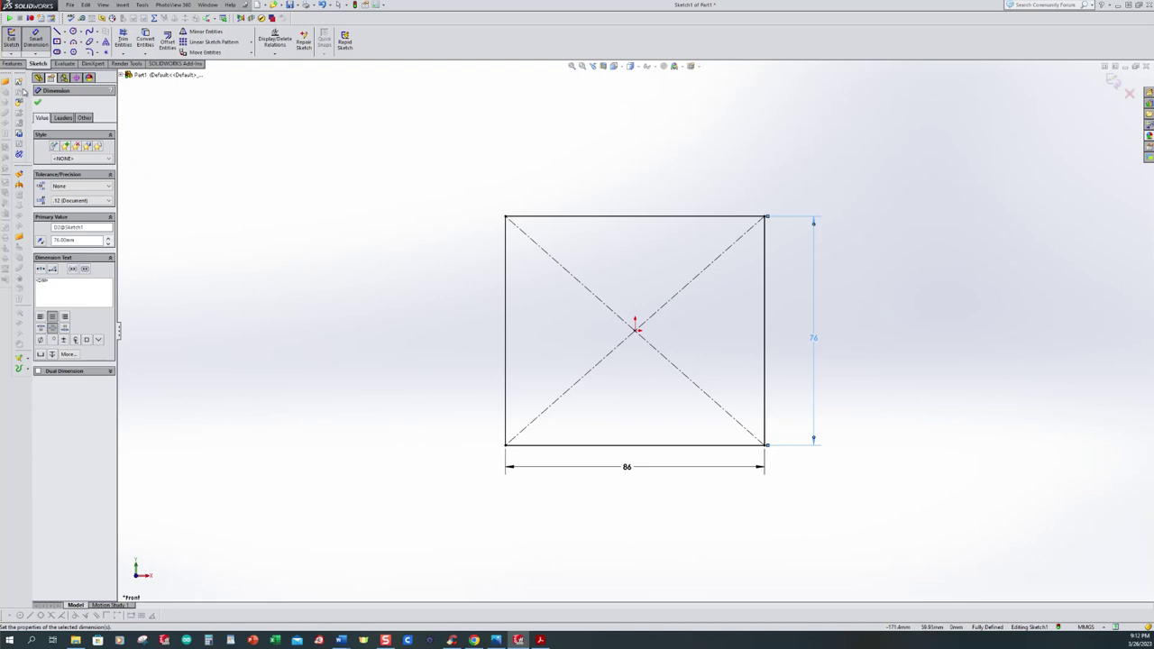
- Finish the sketch and extrude the rectangle 30 mm with the Mid Plane end condition, checking the depth in the reference drawing
click(12, 42)
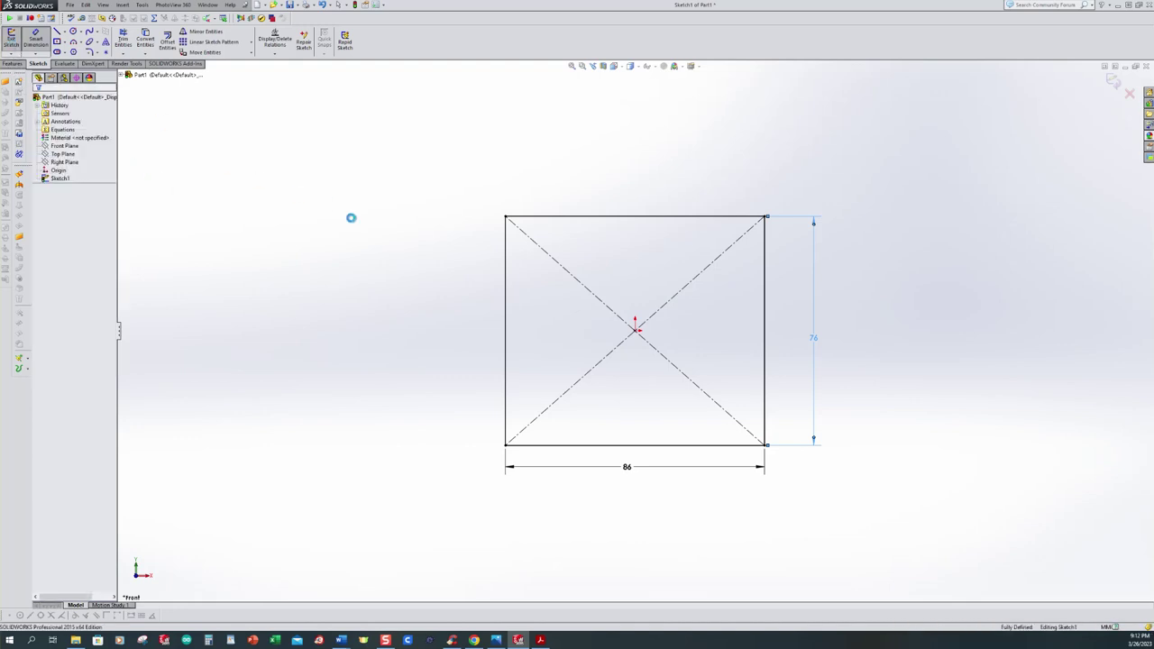
key(e)
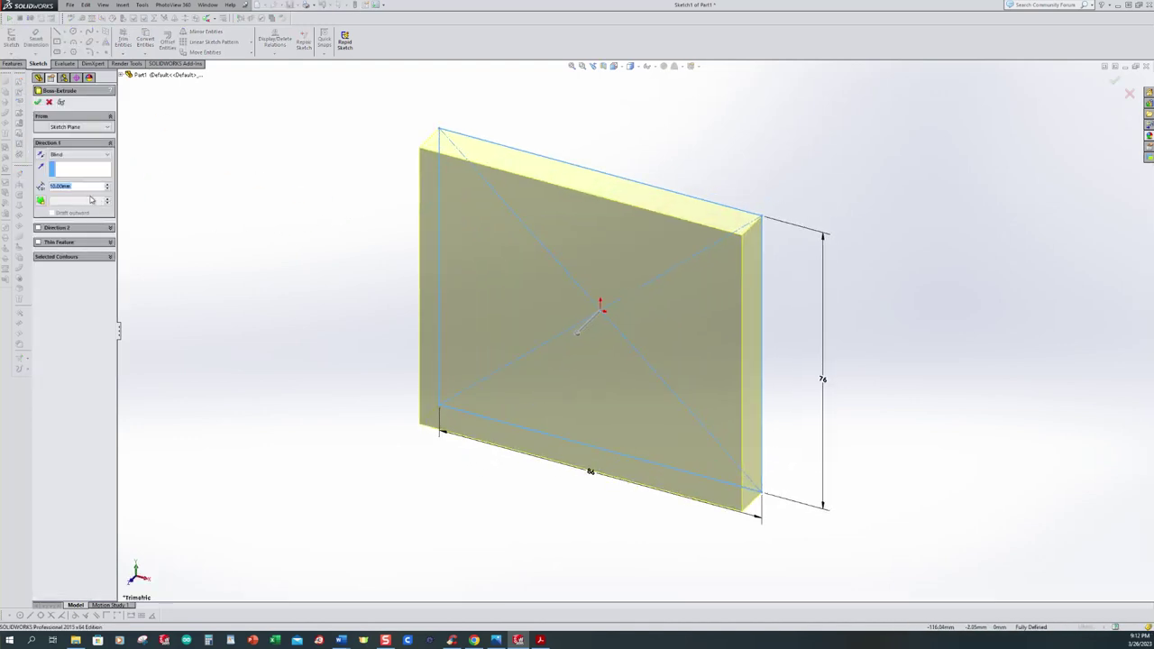
click(74, 155)
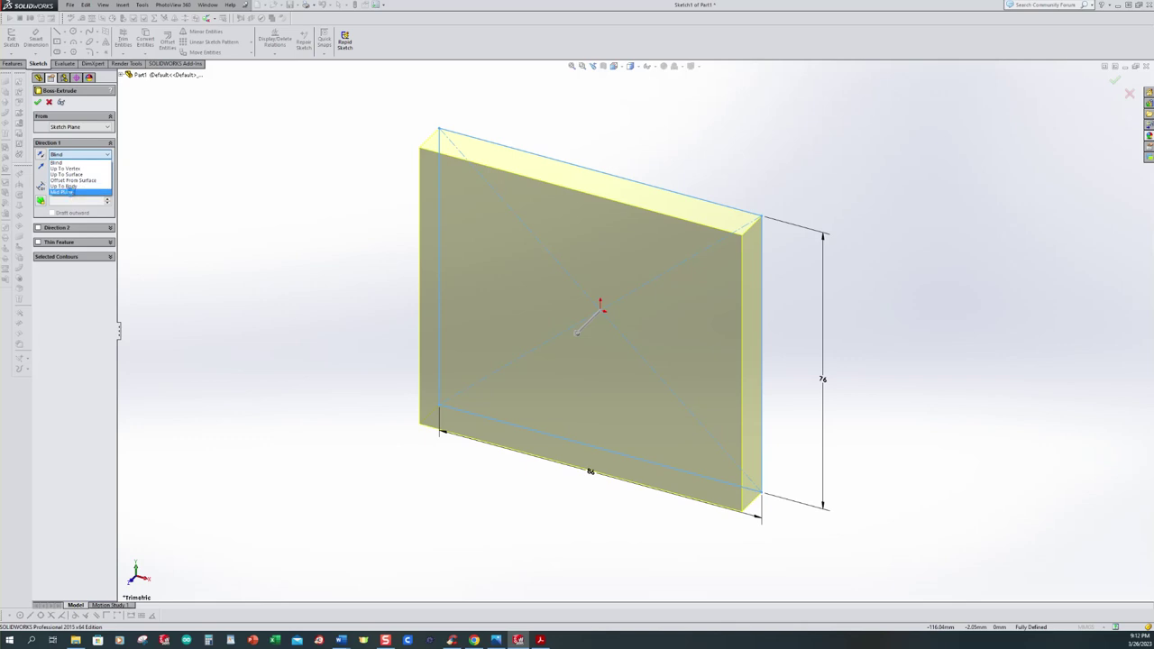
click(72, 193)
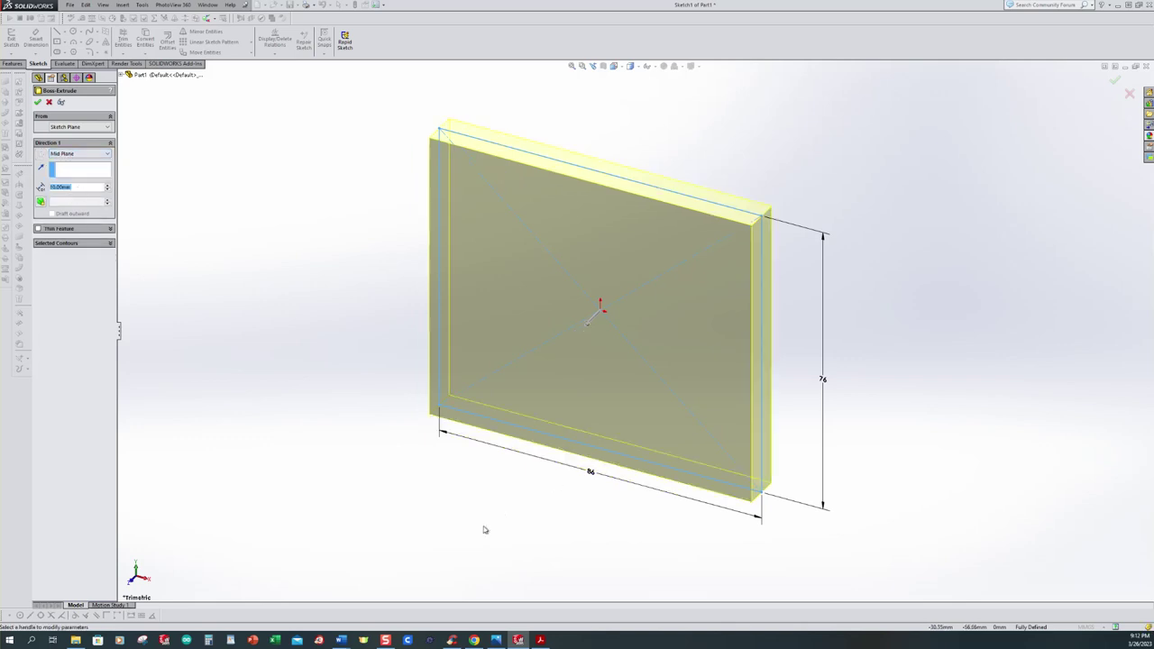
click(518, 640)
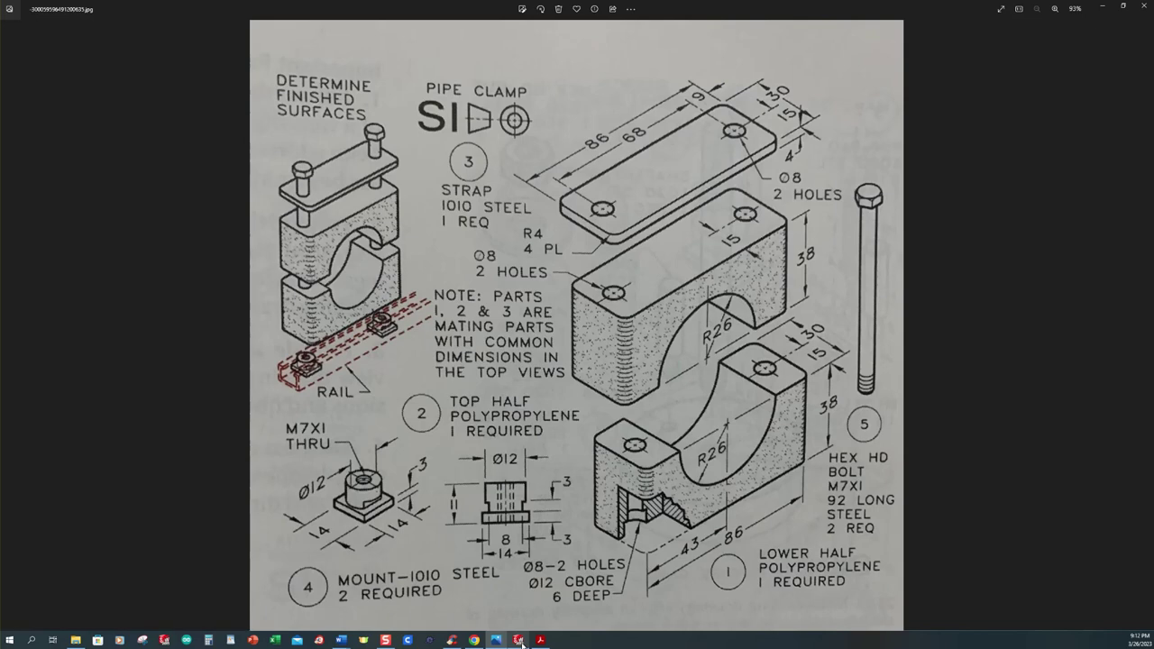
click(520, 641)
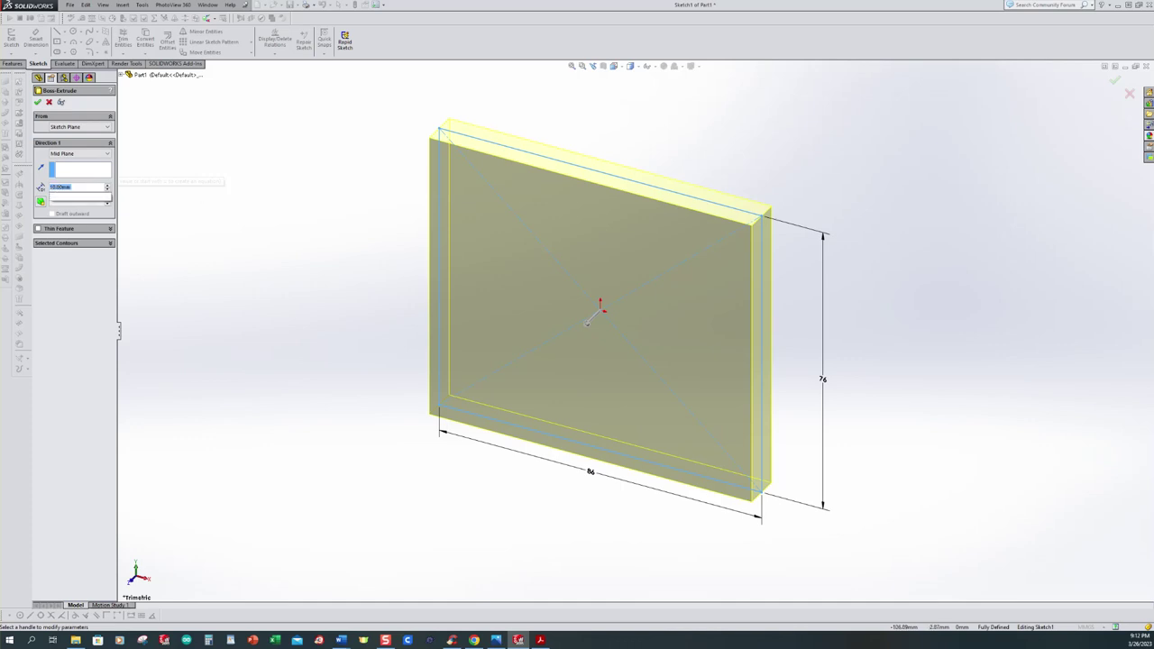
text(30)
key(Return)
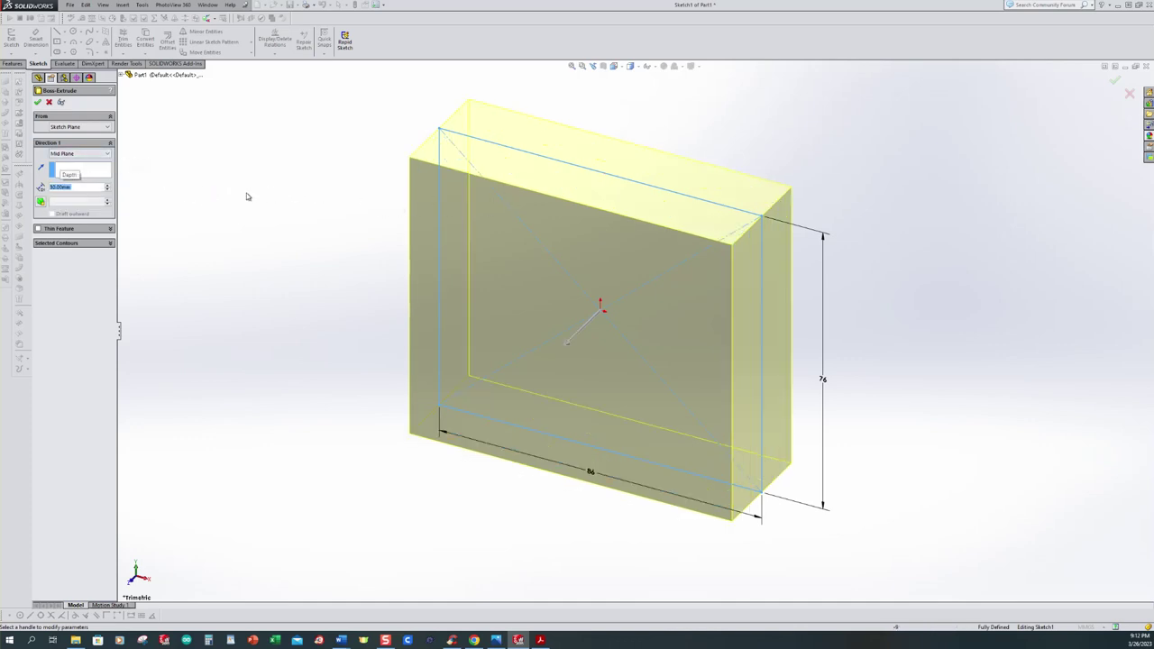
click(38, 103)
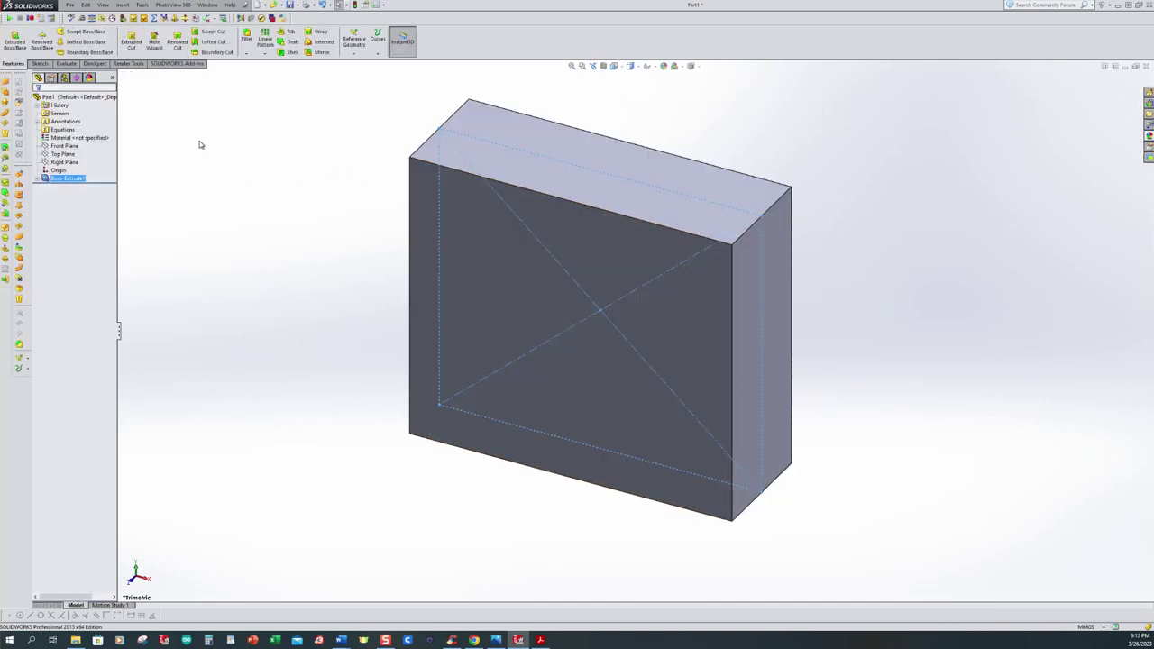
- Start an Extruded Cut sketch on the block's large front face and draw a circle of about 30 mm radius centred on the origin
click(133, 45)
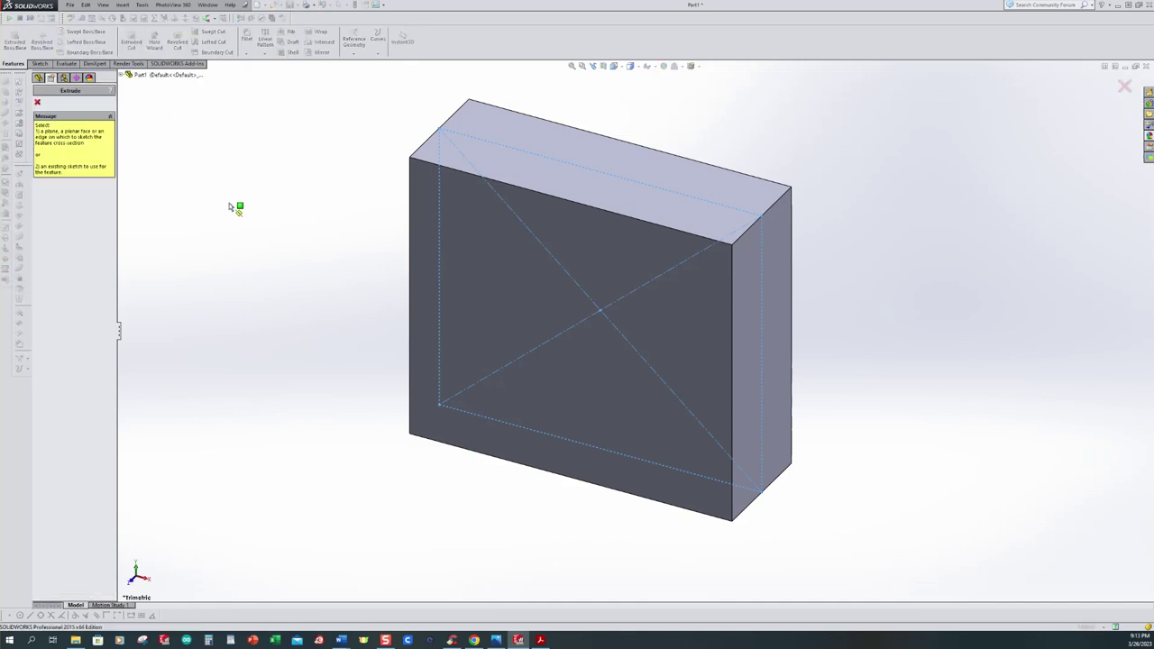
click(491, 252)
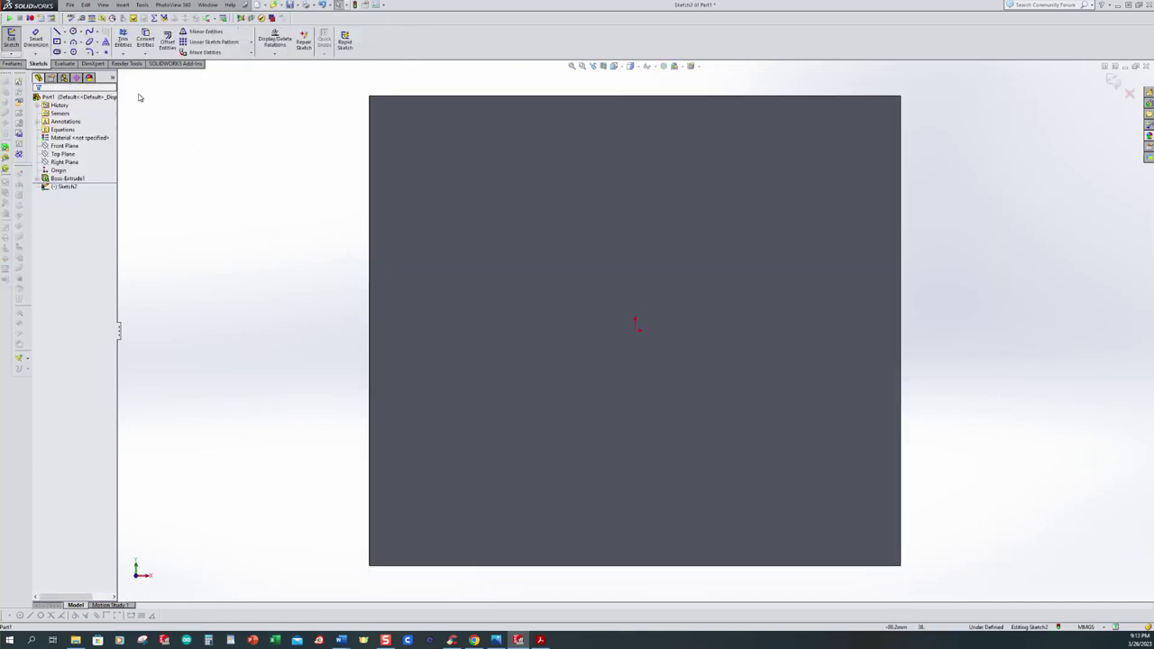
click(74, 32)
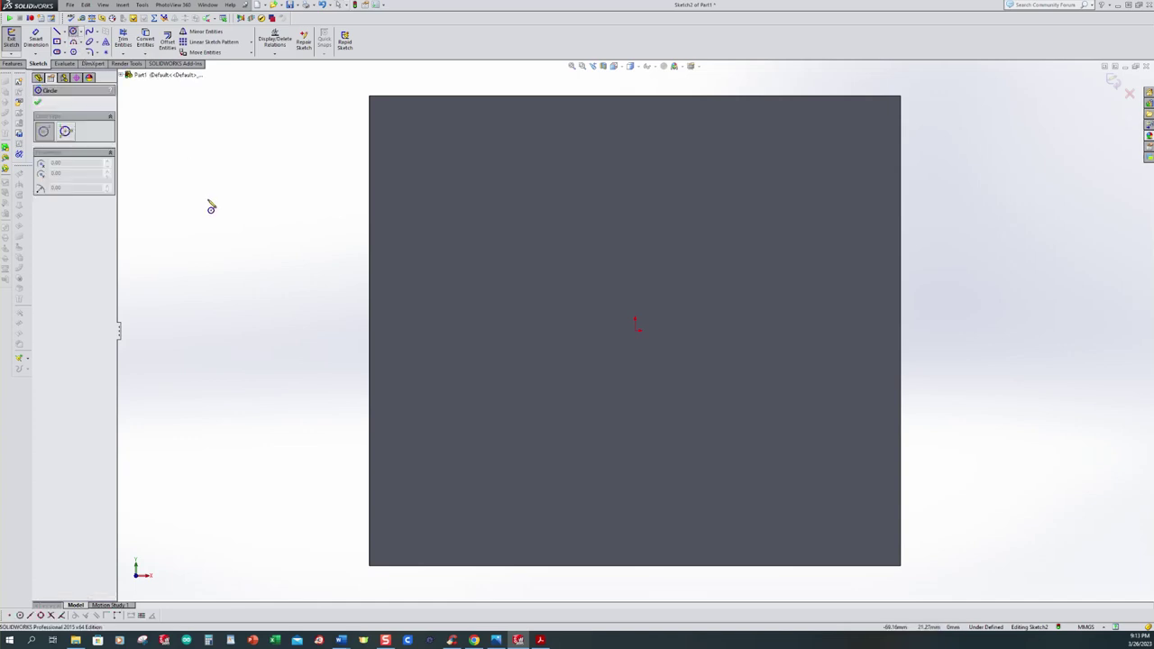
key(f)
click(636, 331)
click(742, 456)
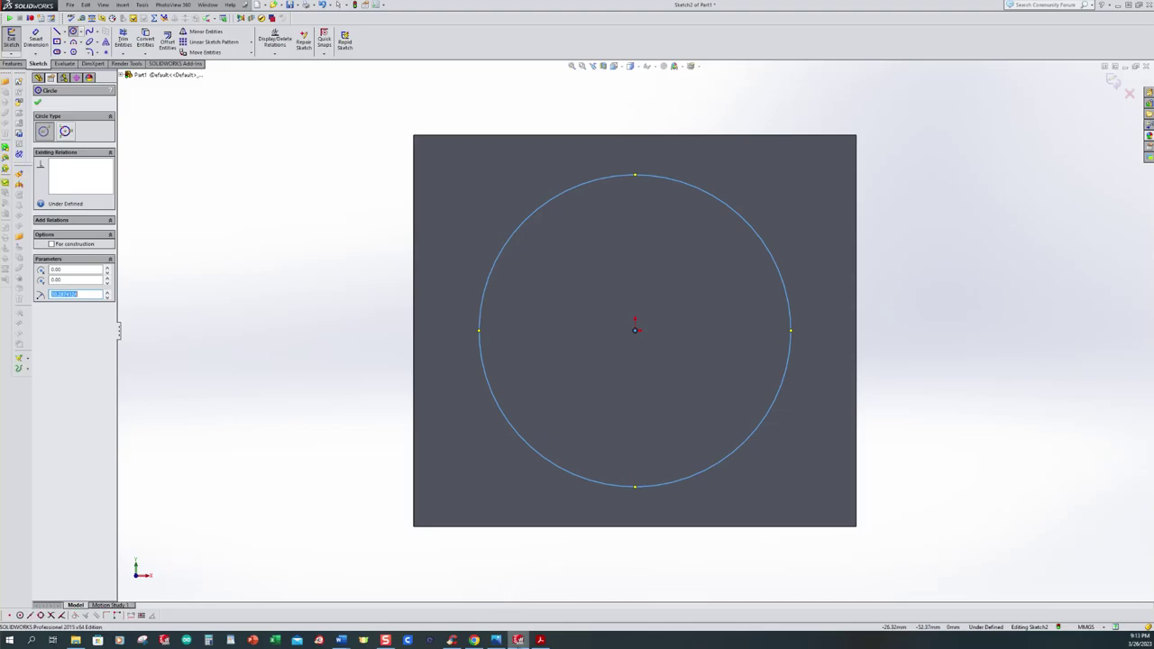
- Check the bore radius in the reference drawing and dimension the circle's diameter as 26*2, giving 52 mm
click(519, 641)
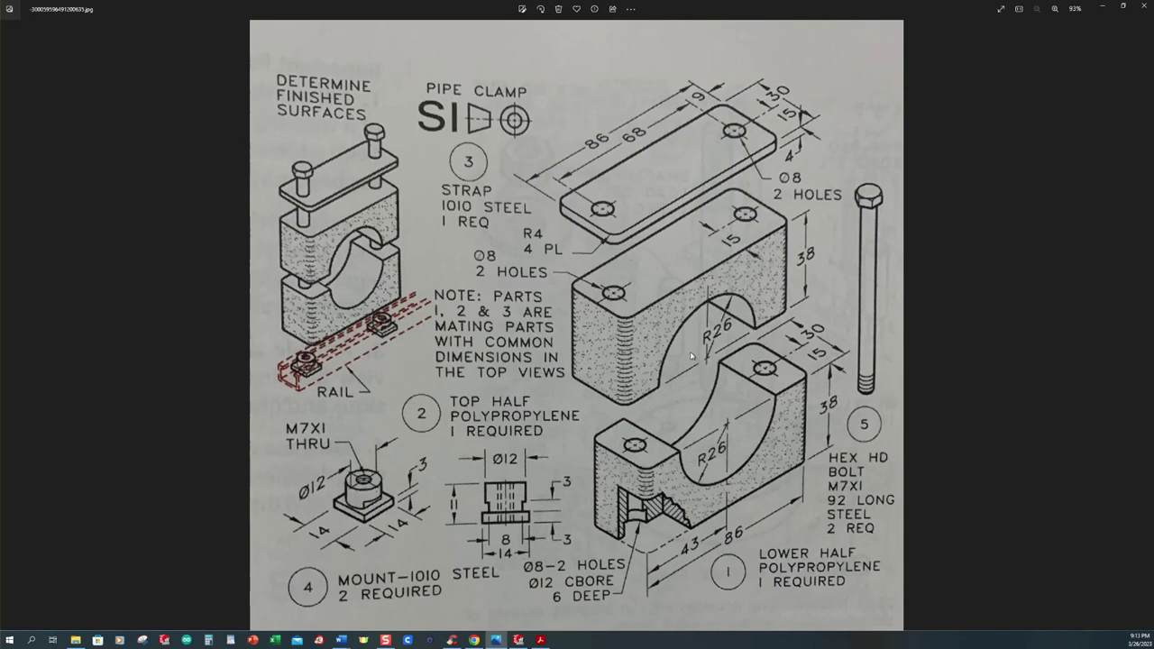
click(518, 640)
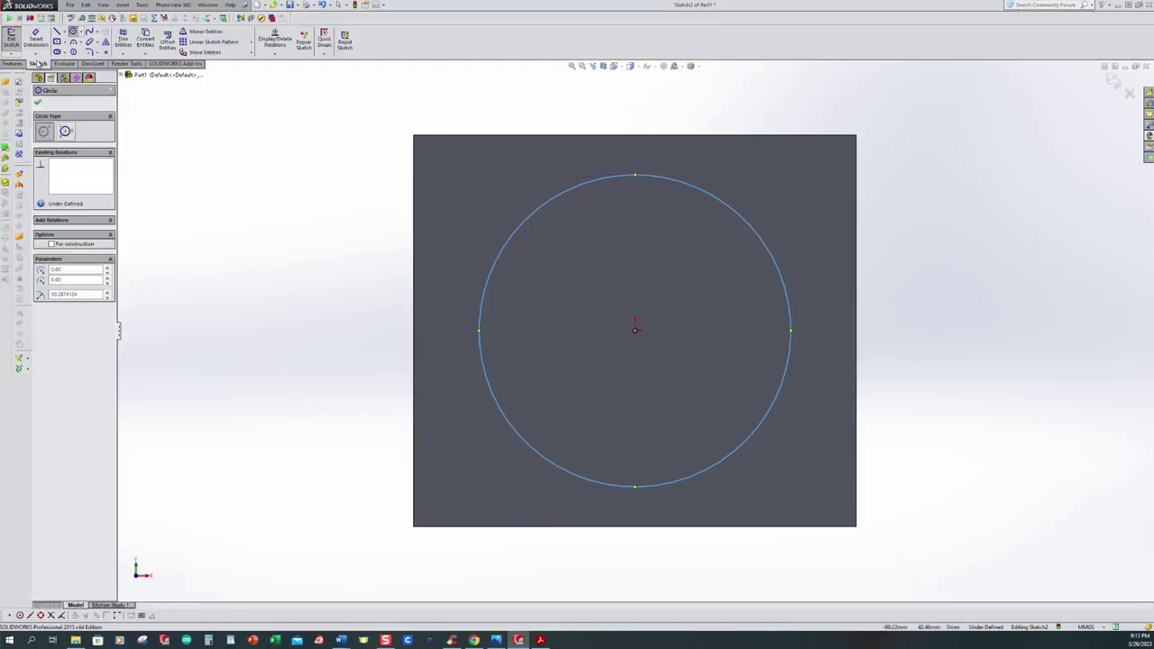
key(Escape)
click(521, 228)
click(348, 168)
text(2in)
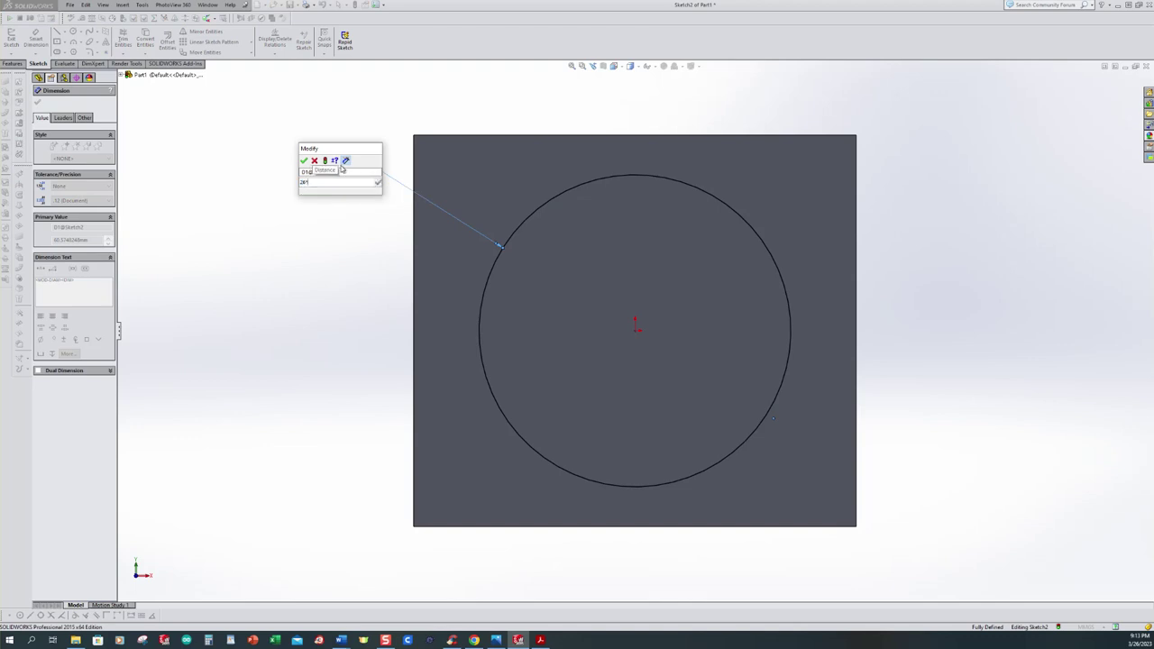
key(Return)
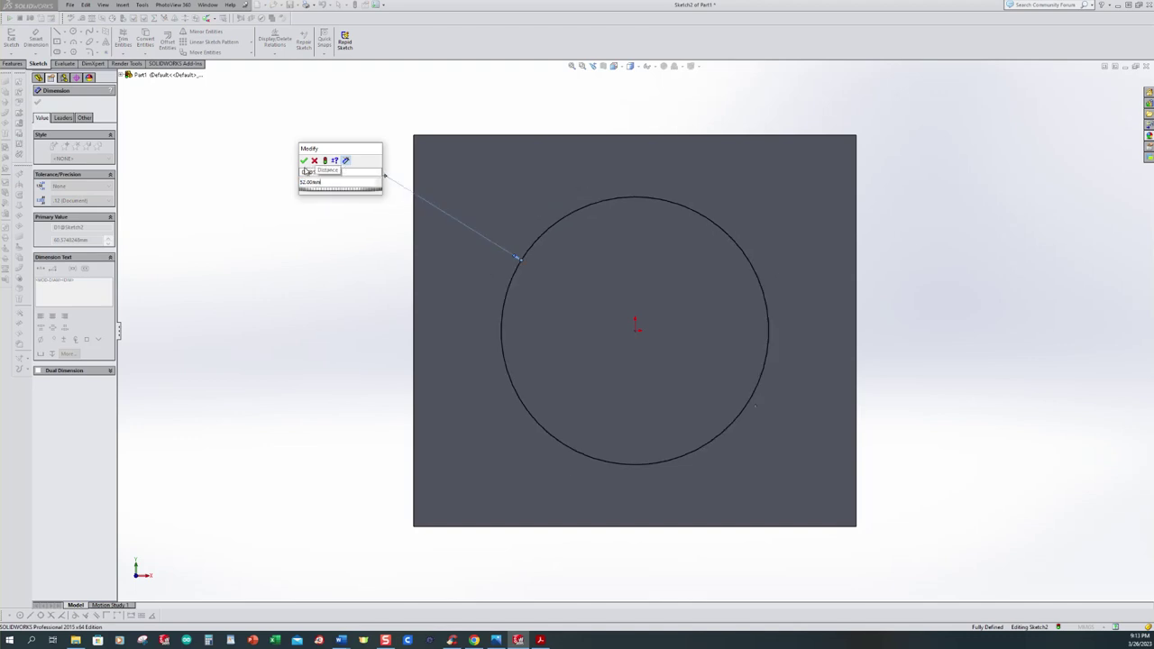
click(304, 161)
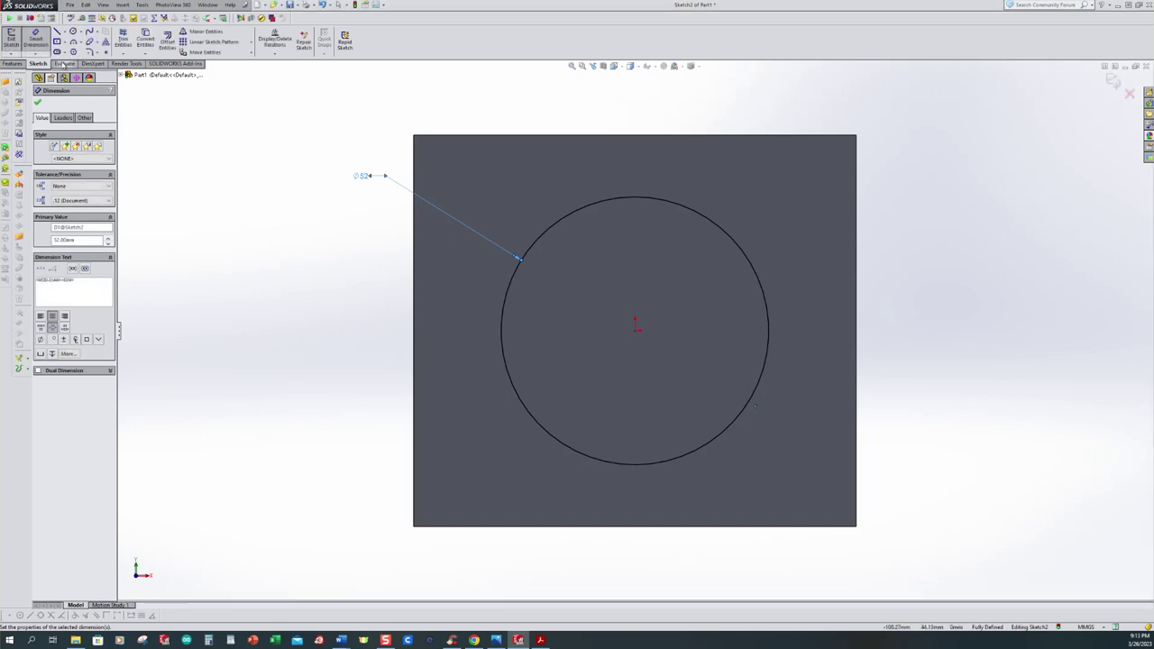
- Finish the circle sketch and cut it through the block with the Through All end condition
click(11, 42)
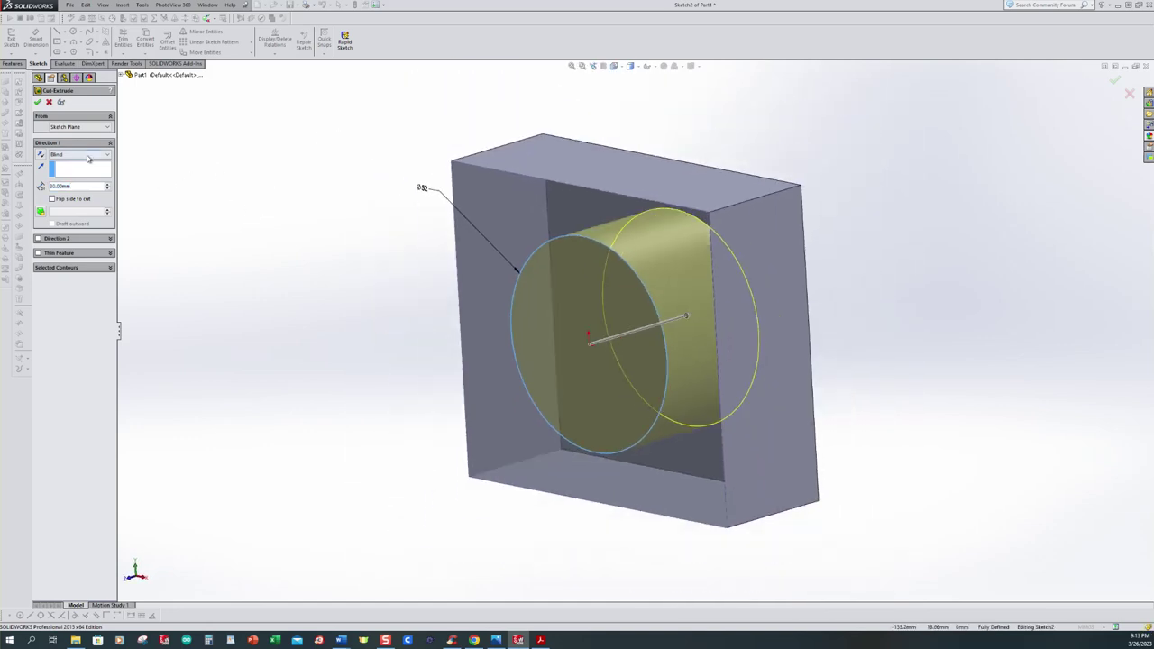
click(87, 155)
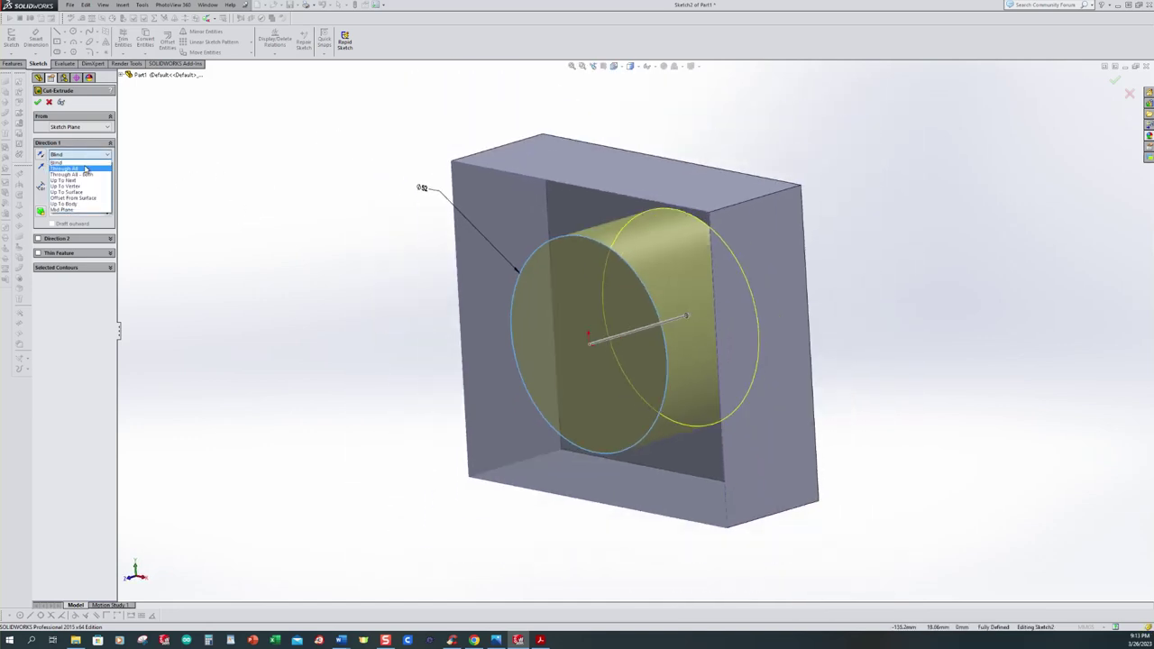
click(83, 169)
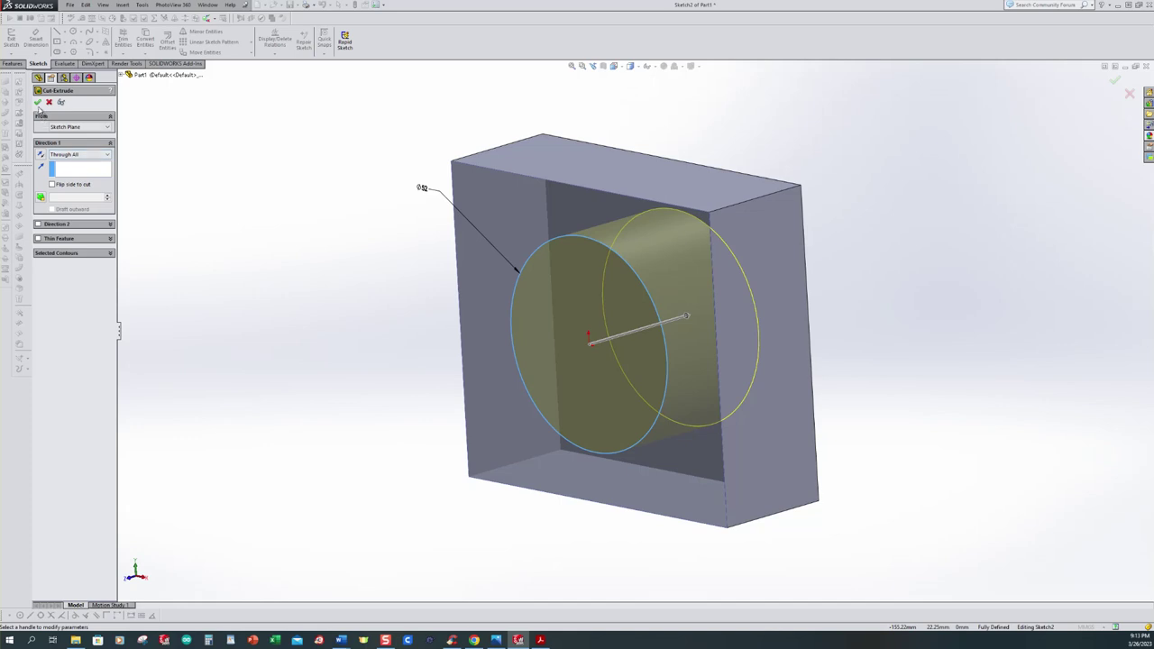
click(38, 103)
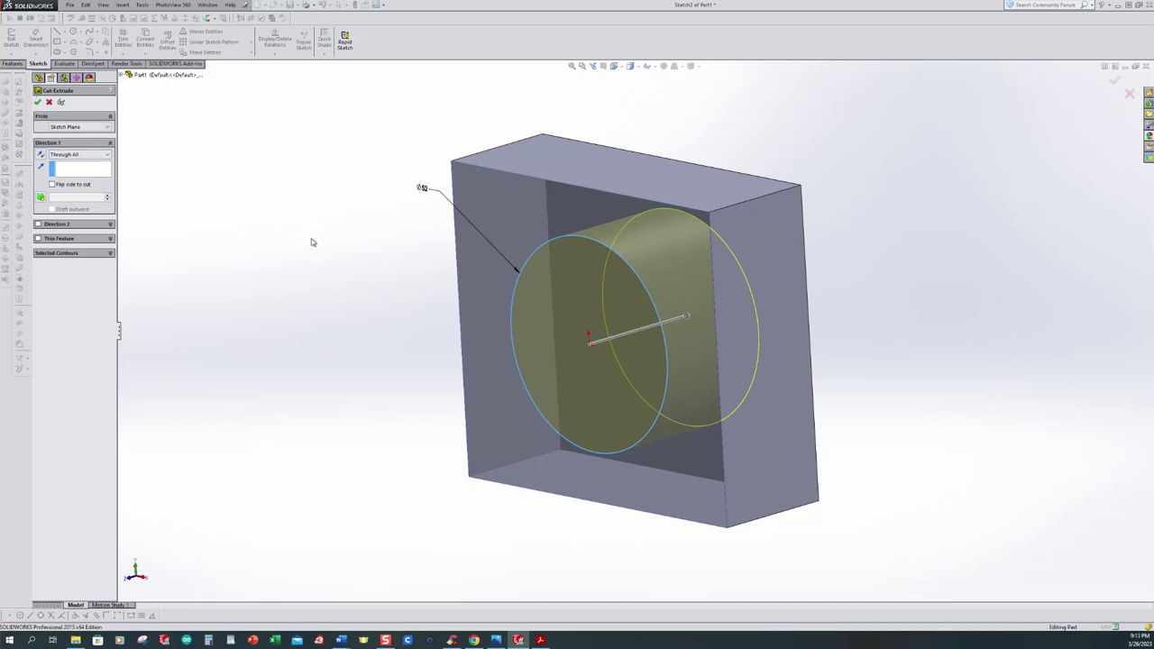
- Accept the Through All bore cut and check the corner radius in the reference drawing
click(312, 242)
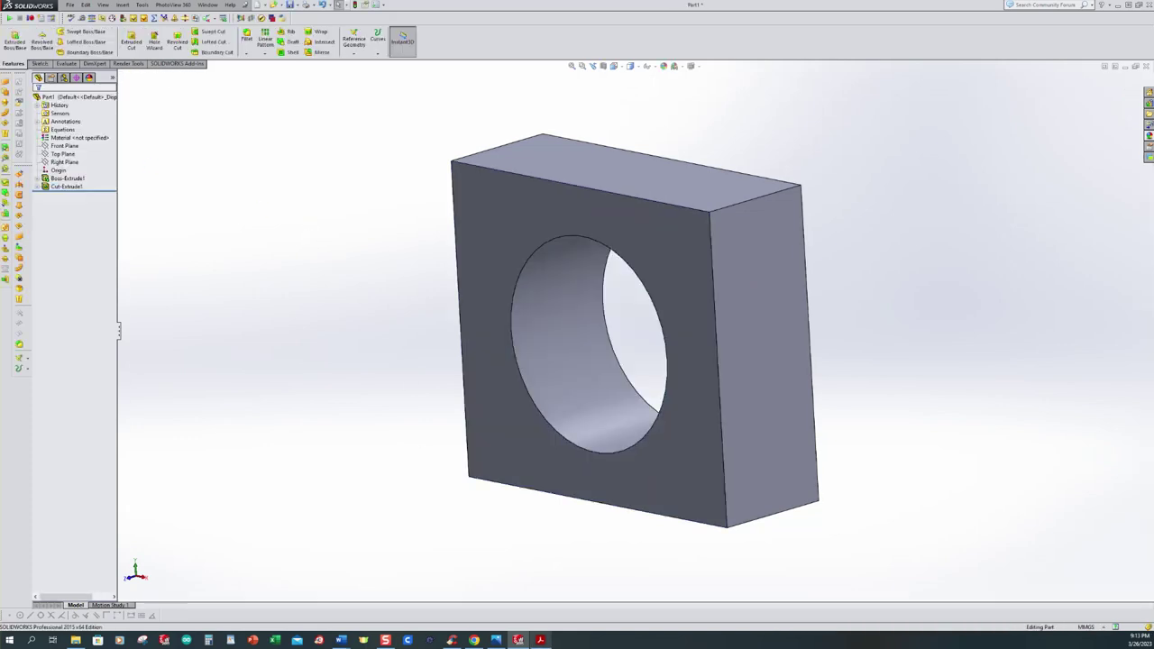
click(496, 640)
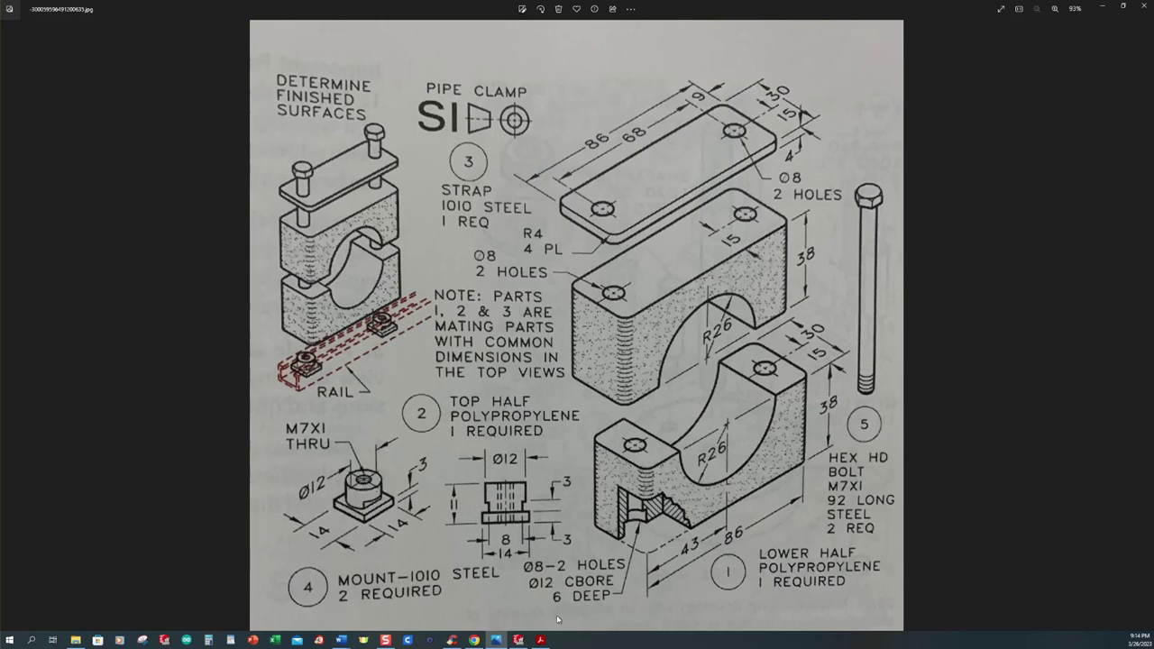
click(519, 640)
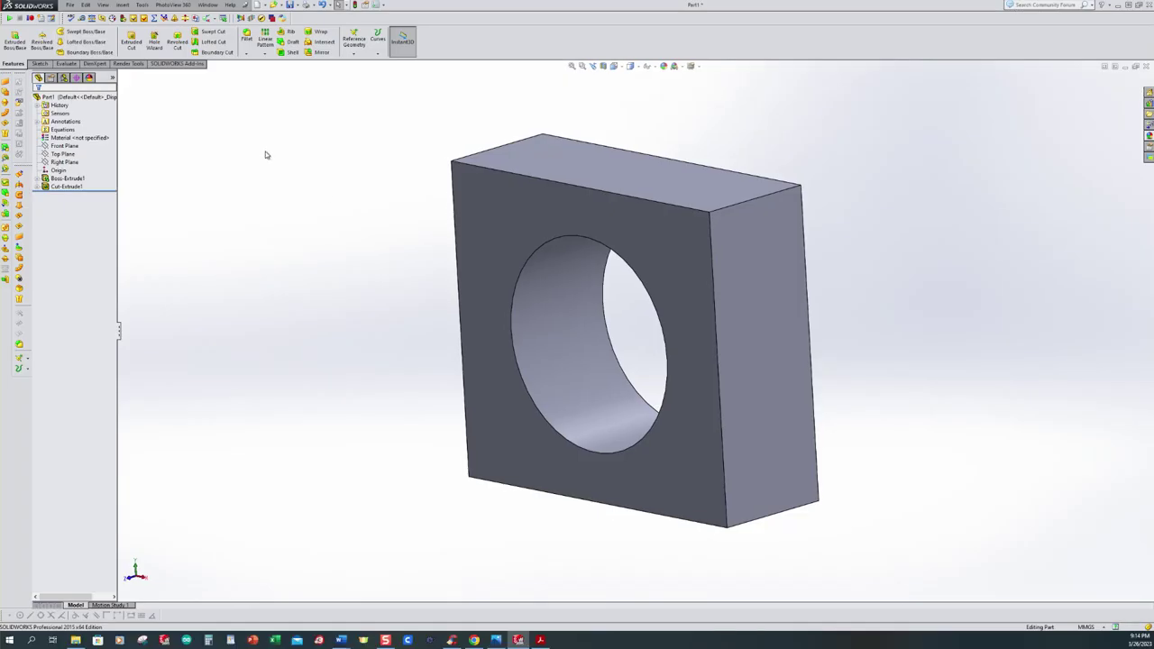
- Round the block's four vertical corner edges with a 4 mm constant size fillet
key(ctrl+7)
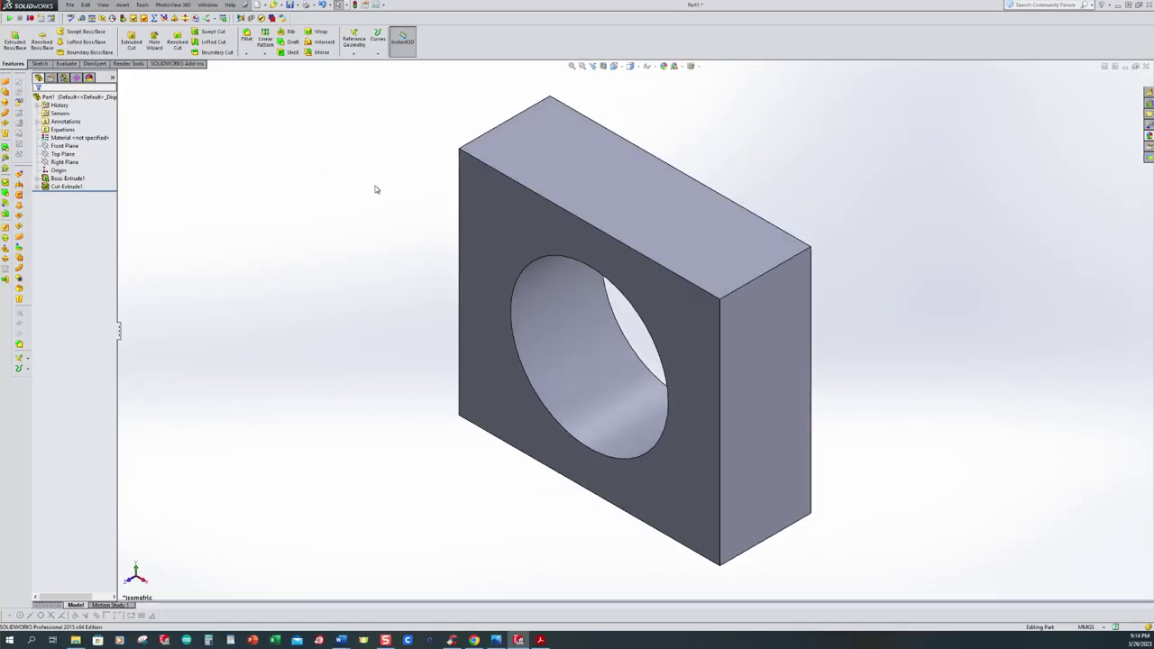
click(246, 38)
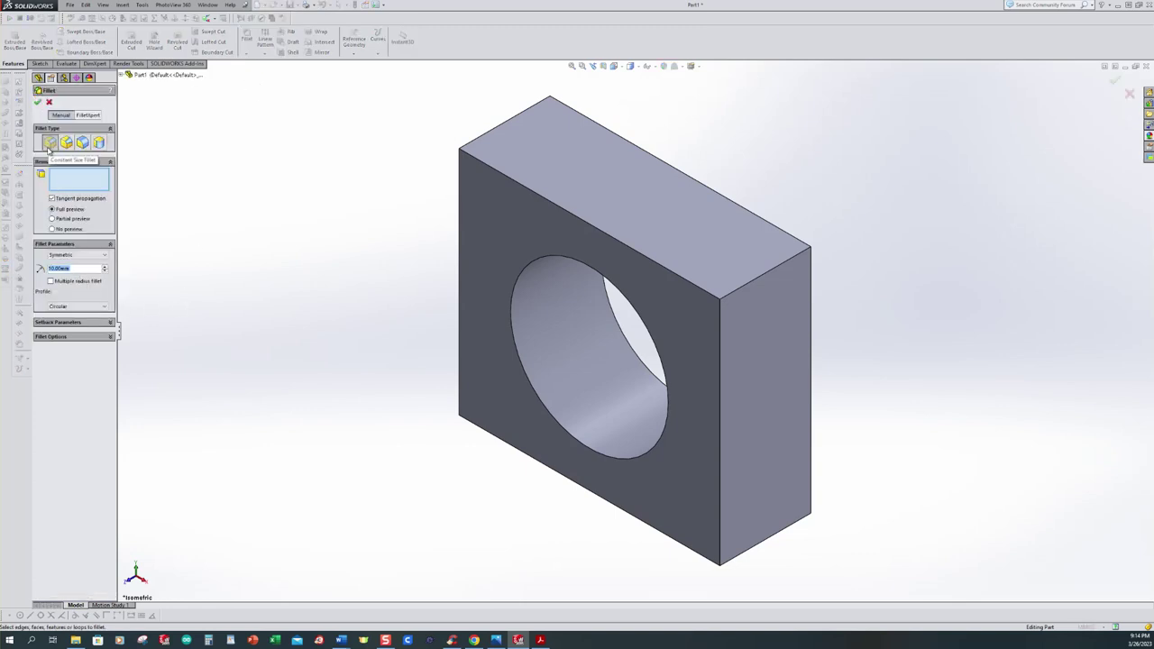
text(4)
key(Return)
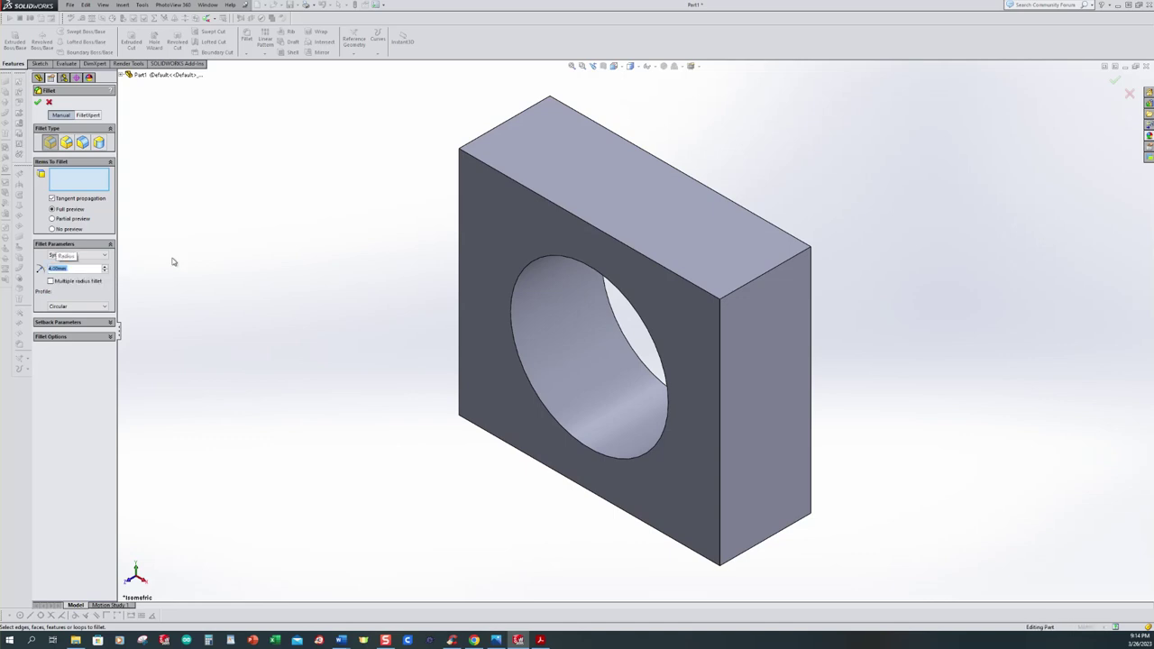
click(721, 375)
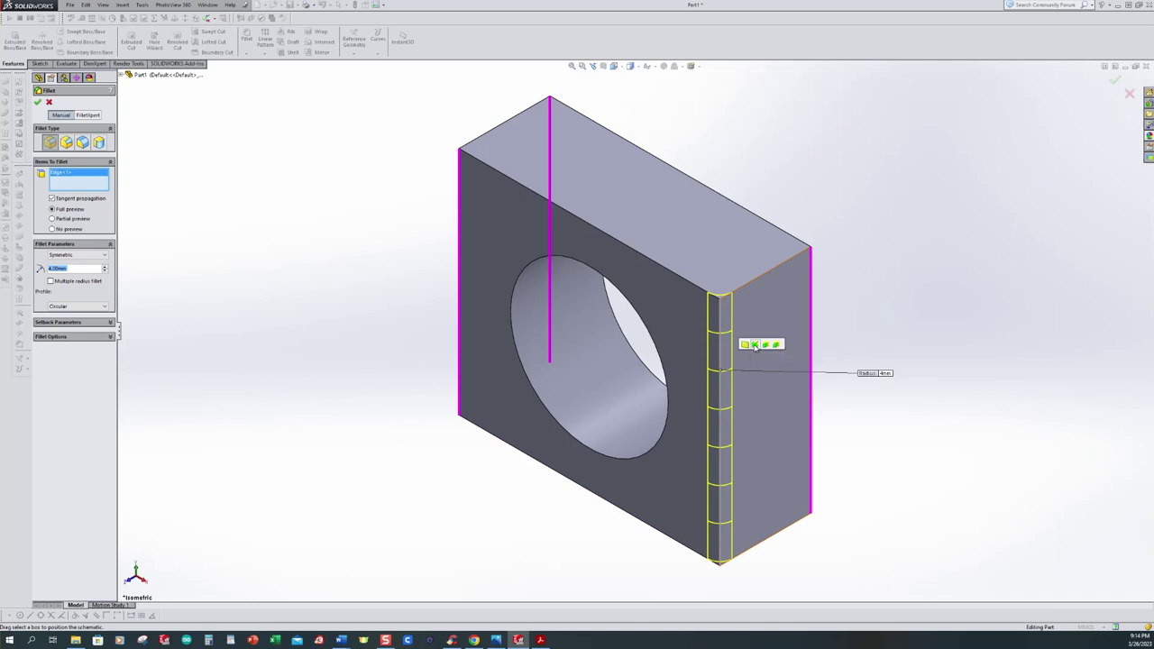
click(754, 346)
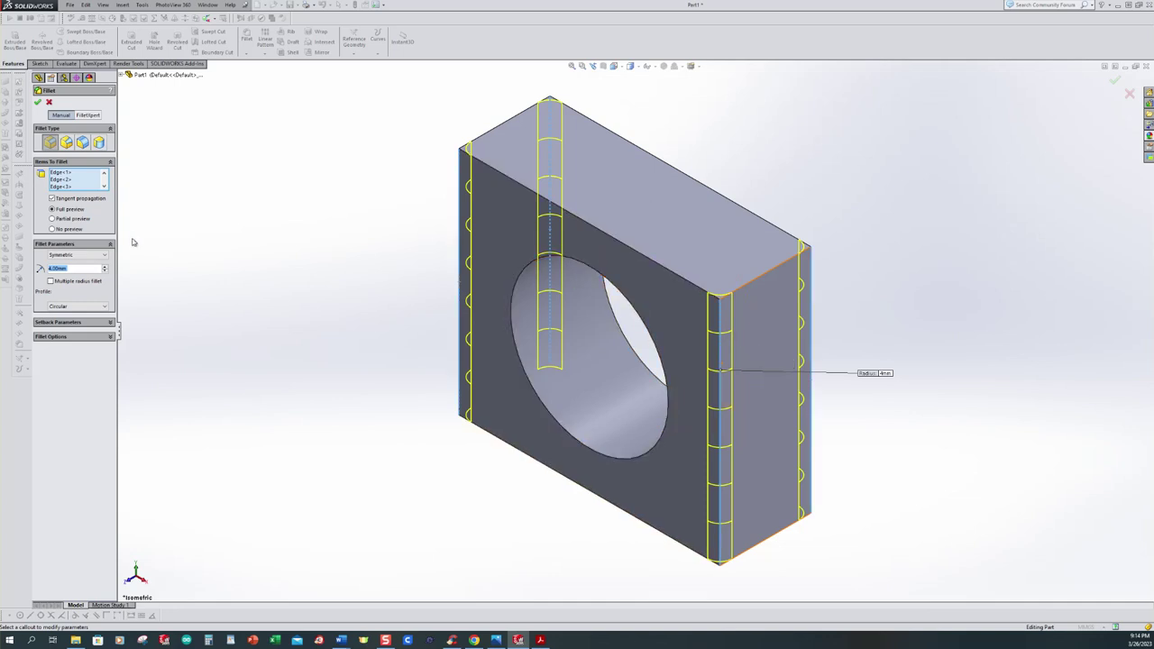
click(37, 102)
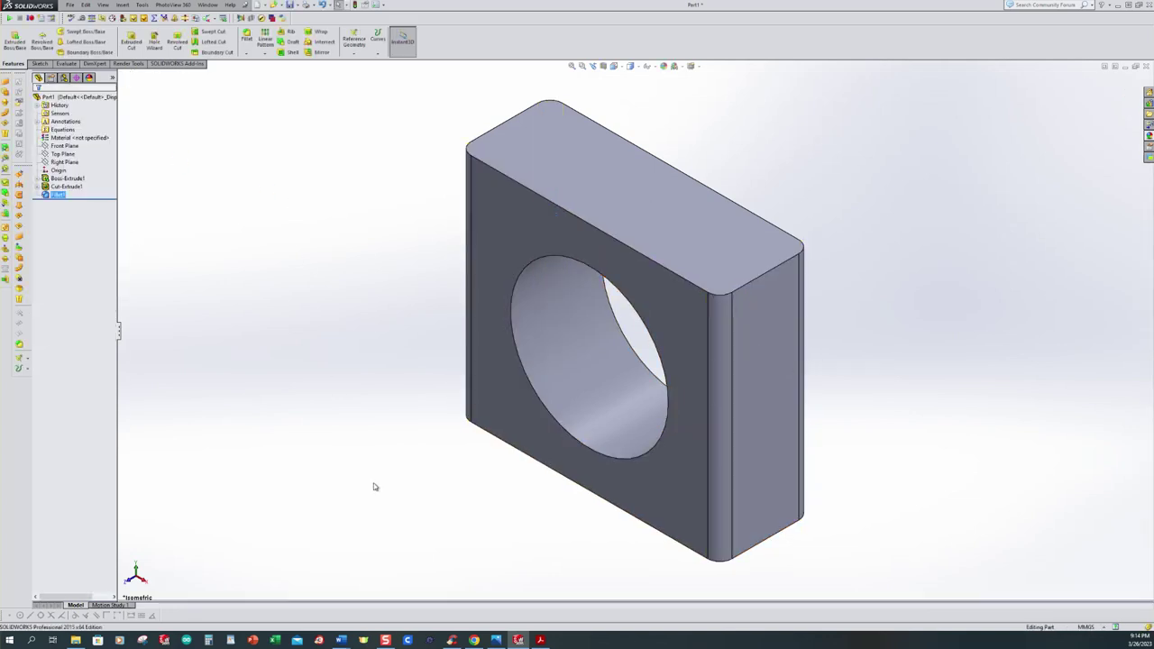
- Check the strap in the reference drawing, start an Extruded Boss sketch on the block's top face and convert that face's outline into sketch entities
click(496, 640)
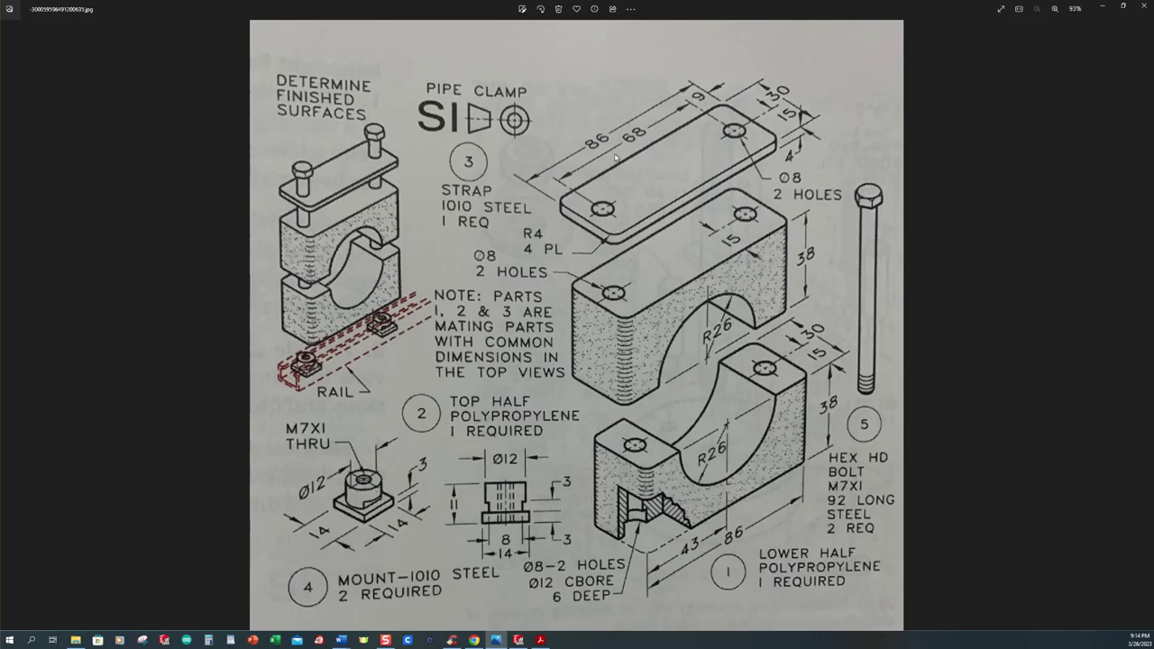
click(518, 640)
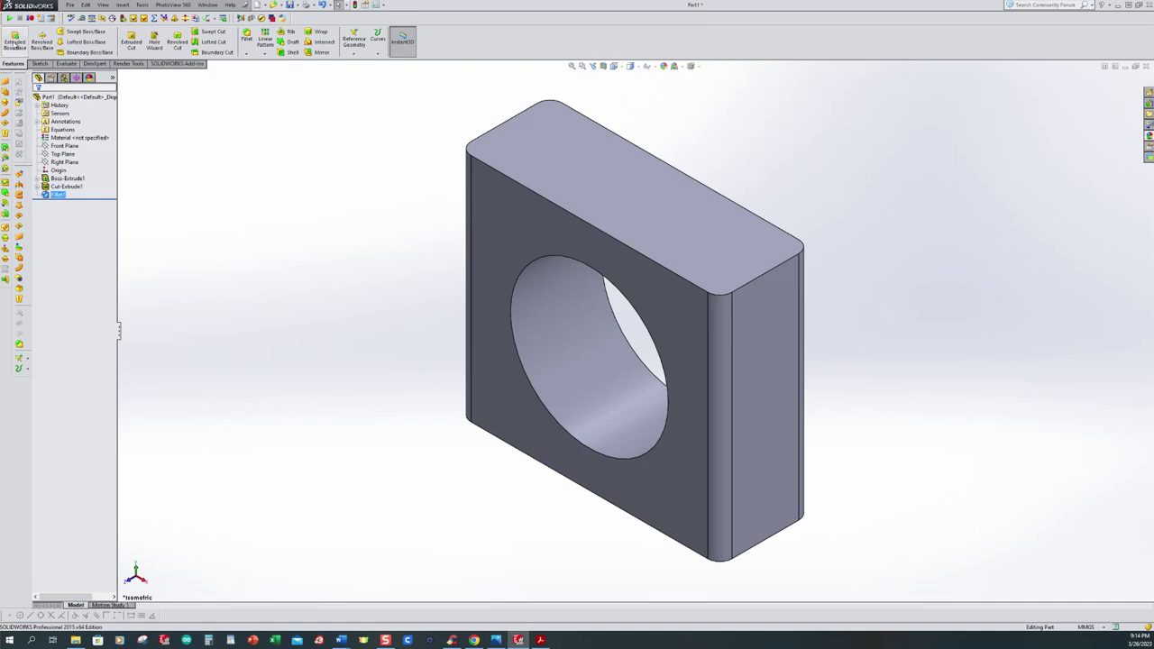
click(14, 41)
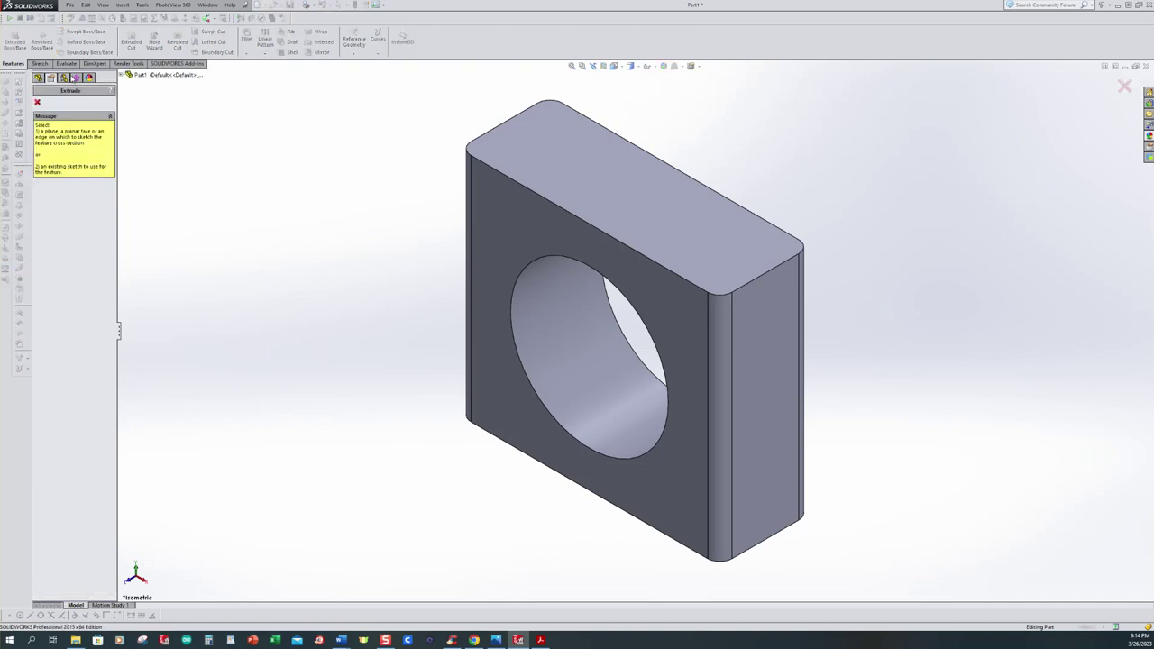
click(563, 155)
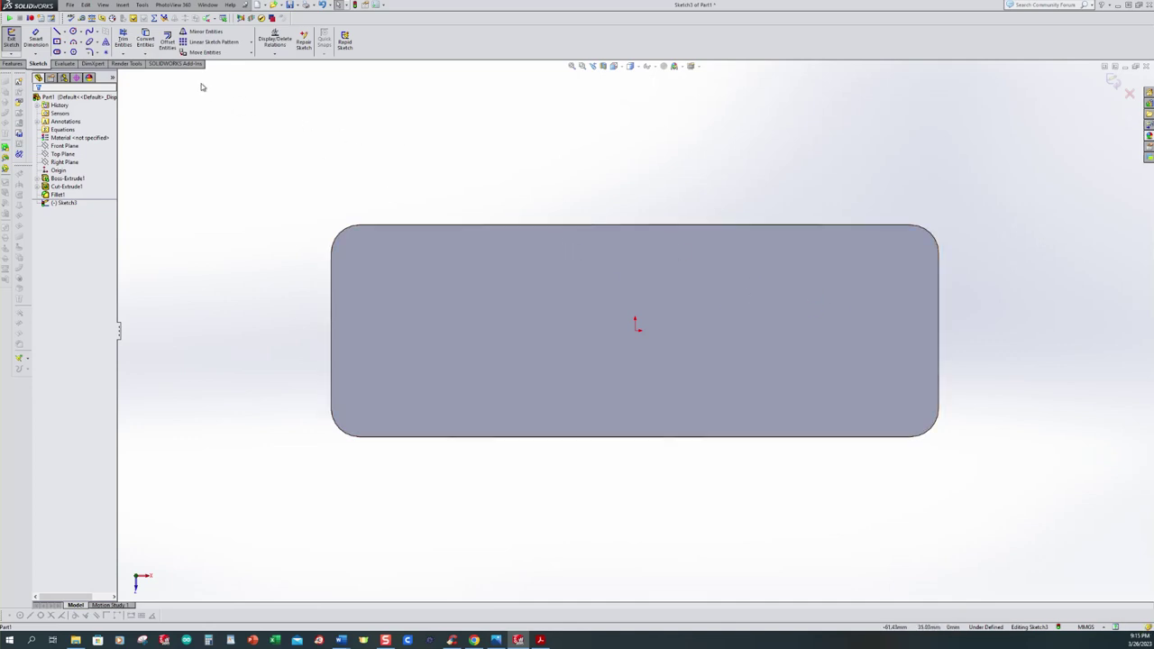
click(147, 40)
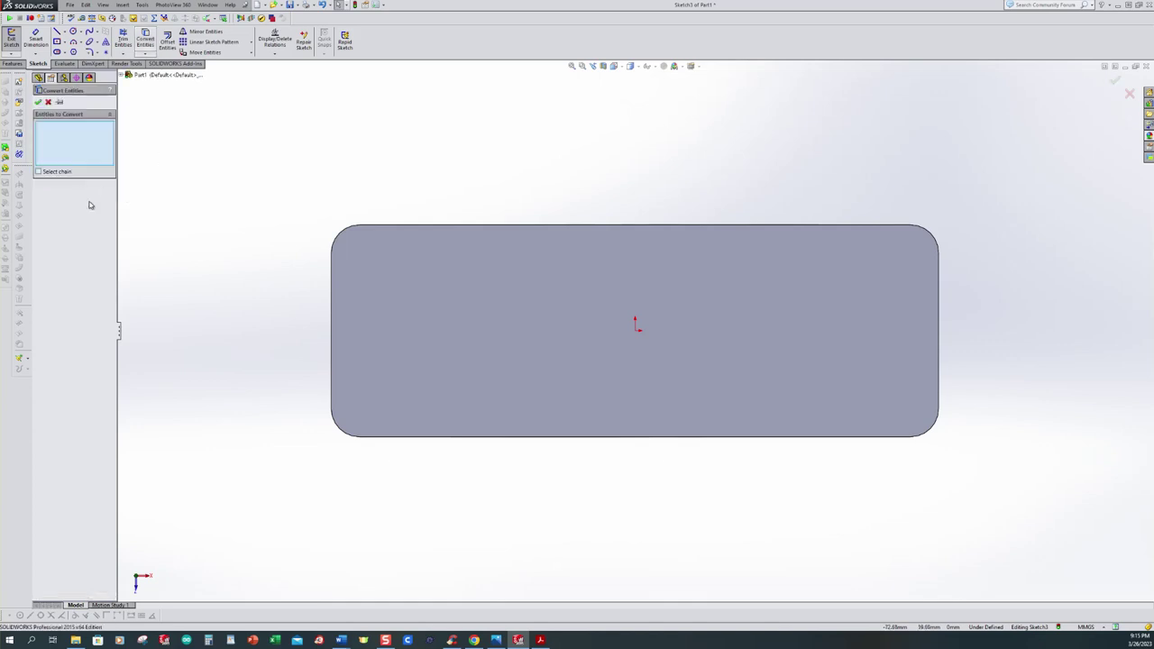
click(541, 282)
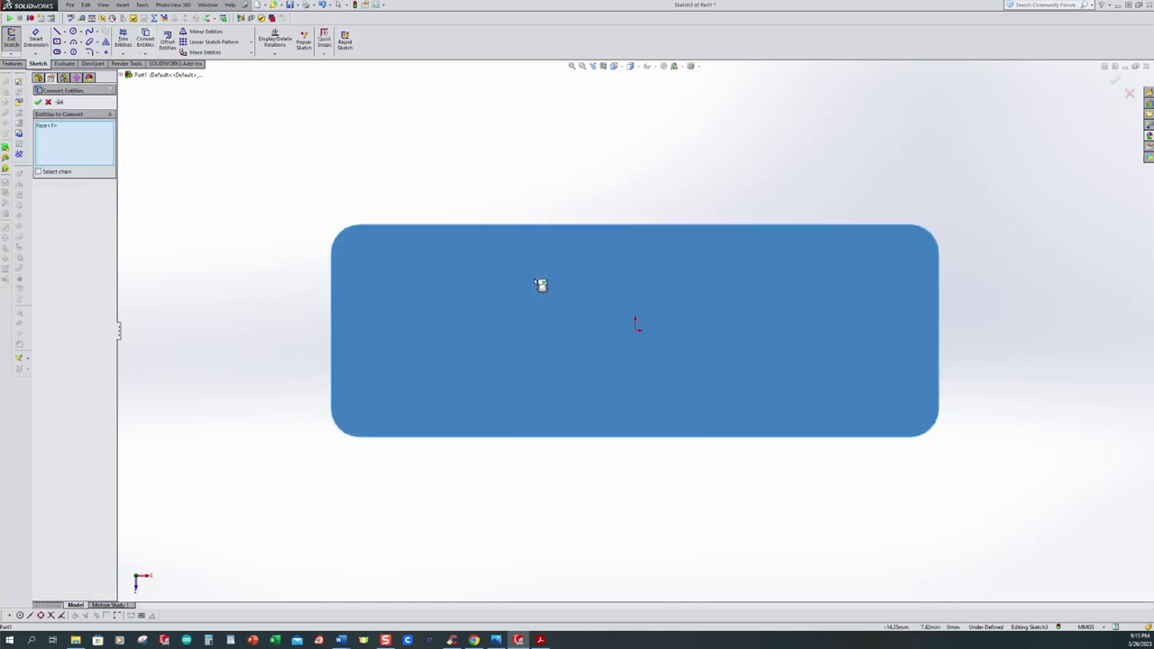
click(37, 103)
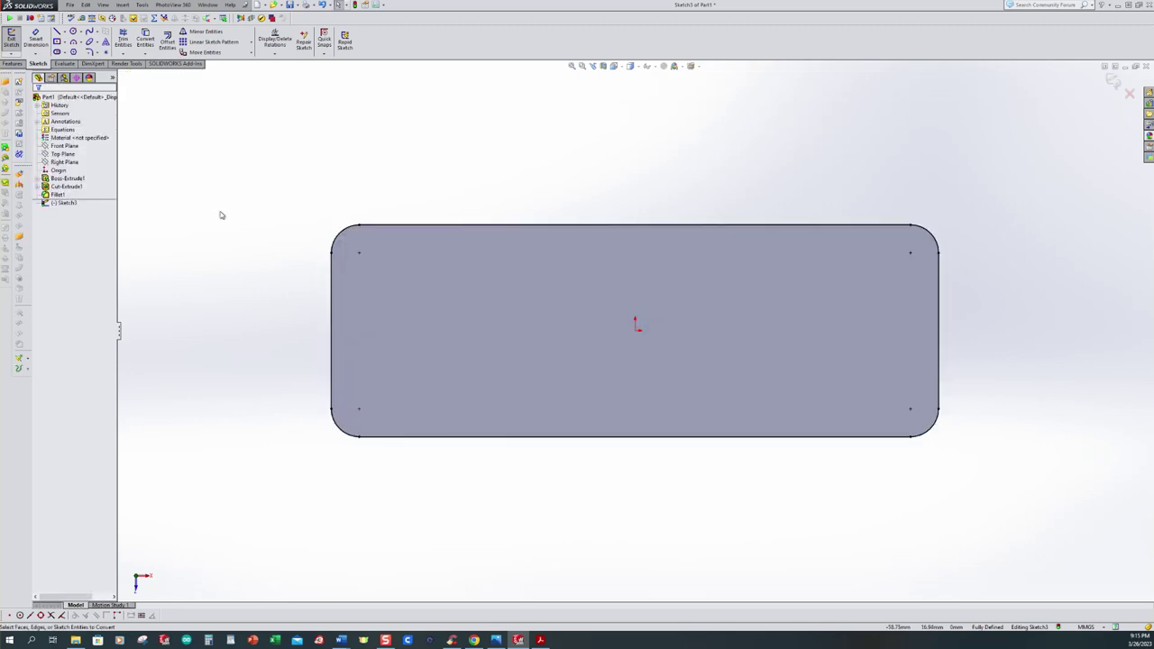
- Finish the sketch and extrude the outline 4 mm upward with Merge result turned off, making the strap a separate body
middle_drag(283, 330, 361, 198)
scroll(631, 325, up, 3)
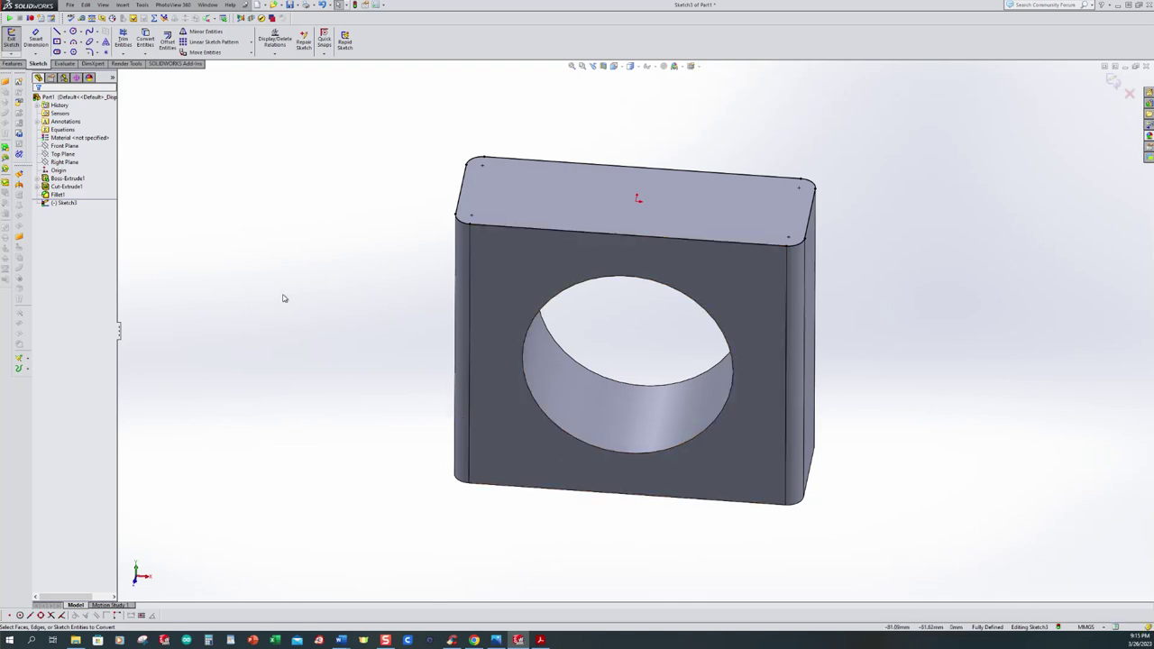
click(11, 38)
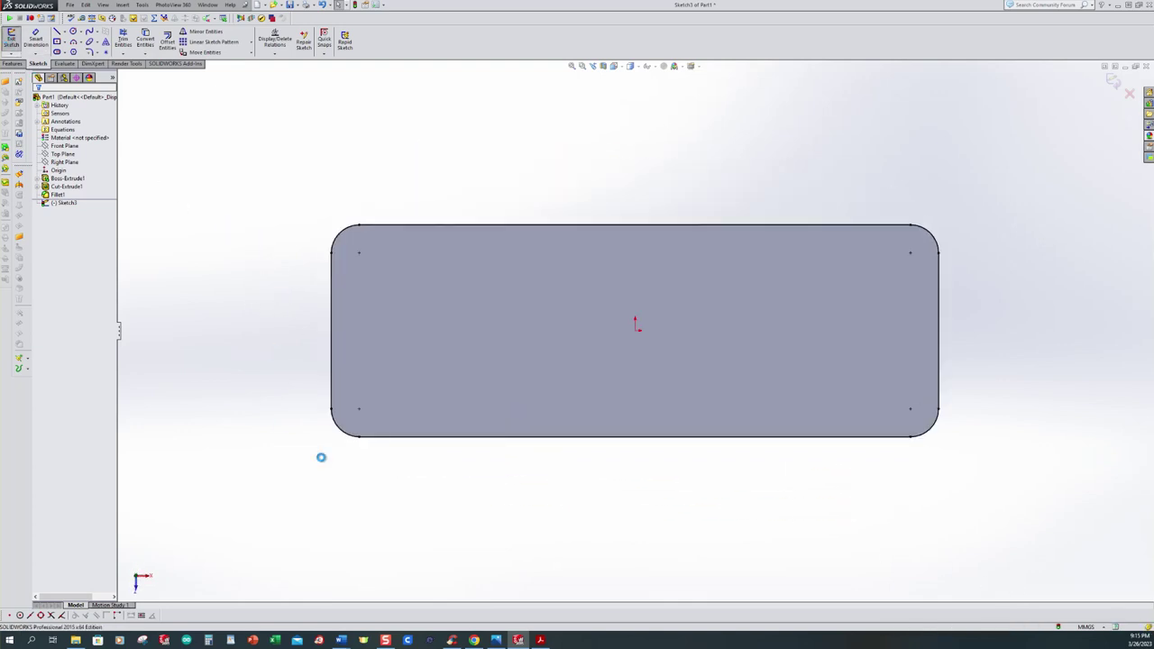
mouse_move(693, 531)
middle_down()
mouse_move(631, 351)
mouse_move(586, 314)
middle_up()
scroll(586, 314, up, 2)
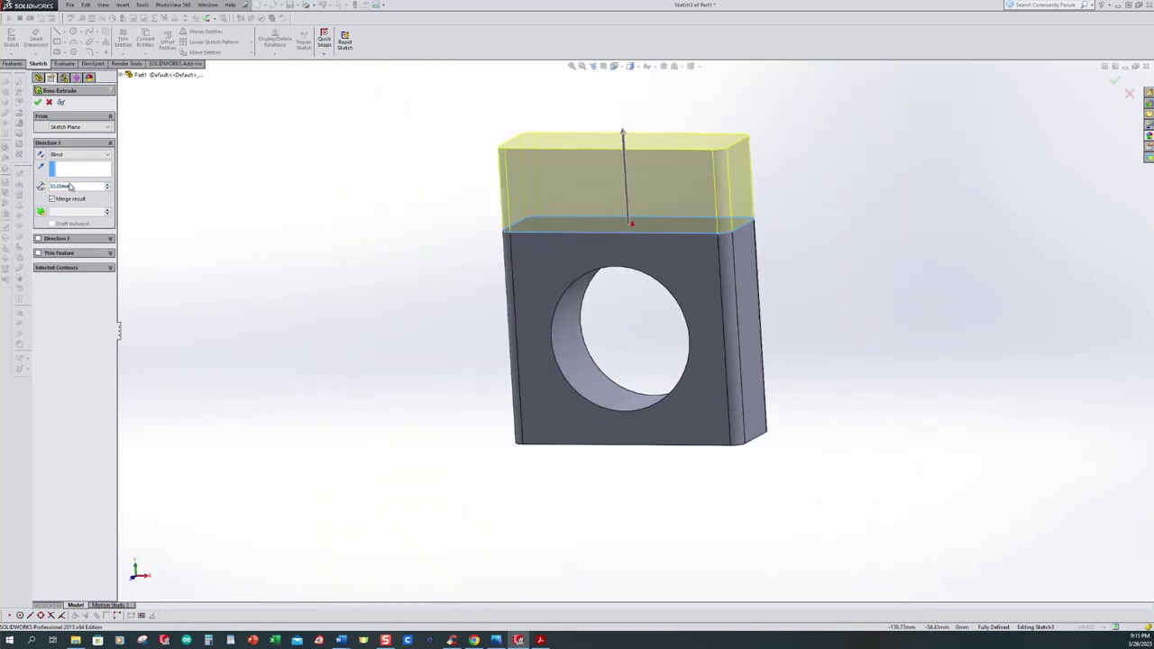
drag(74, 186, 50, 187)
text(5)
key(Return)
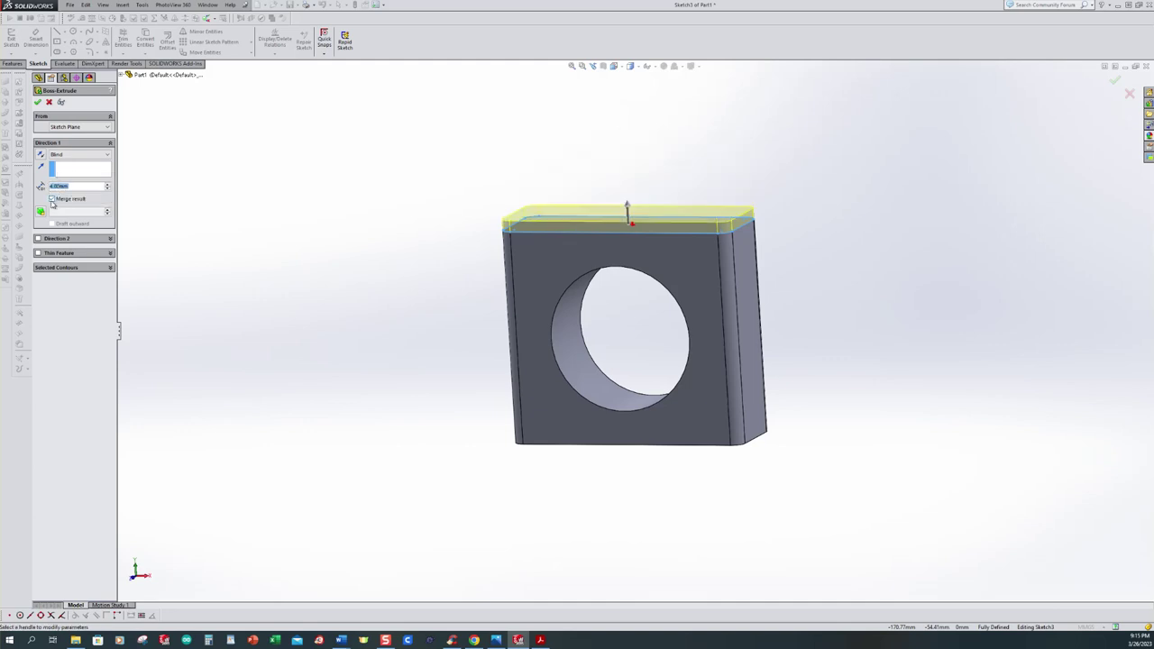
click(51, 199)
click(37, 104)
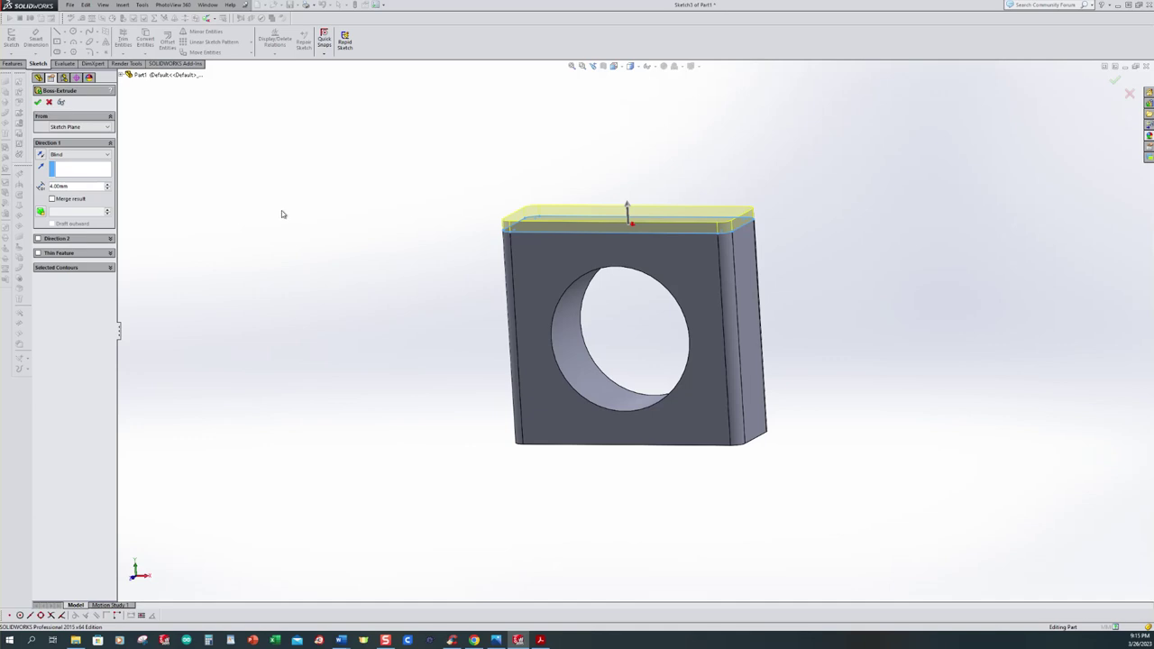
- Expand the part's solid bodies and examine the clamp block and the strap as separate bodies
click(64, 129)
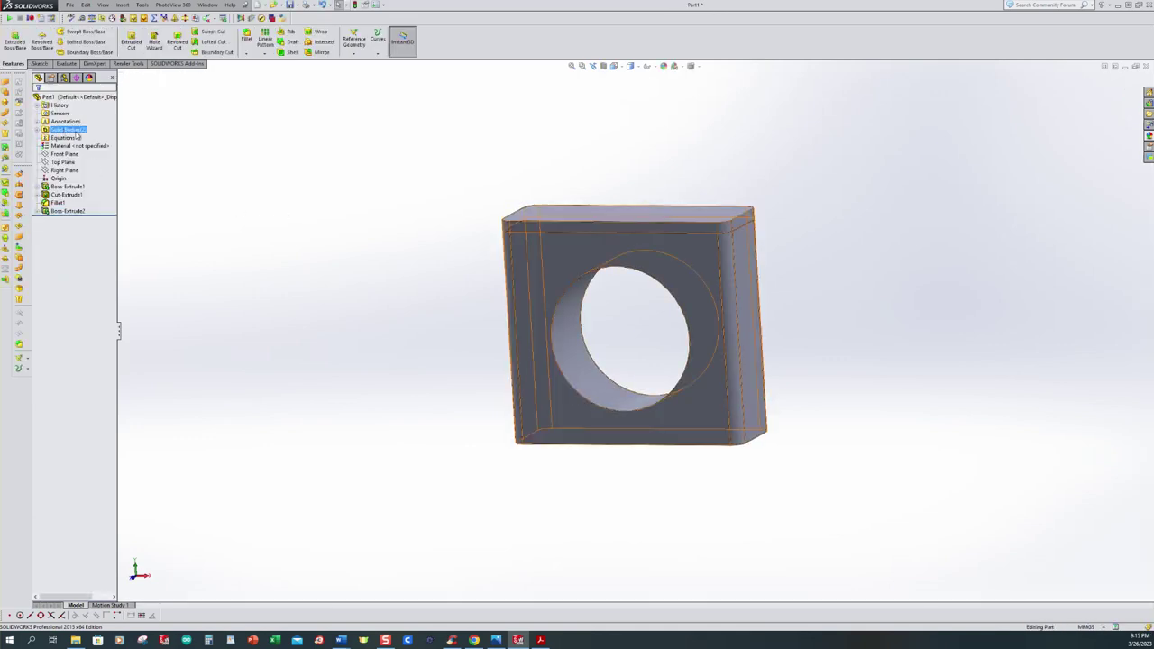
key(Escape)
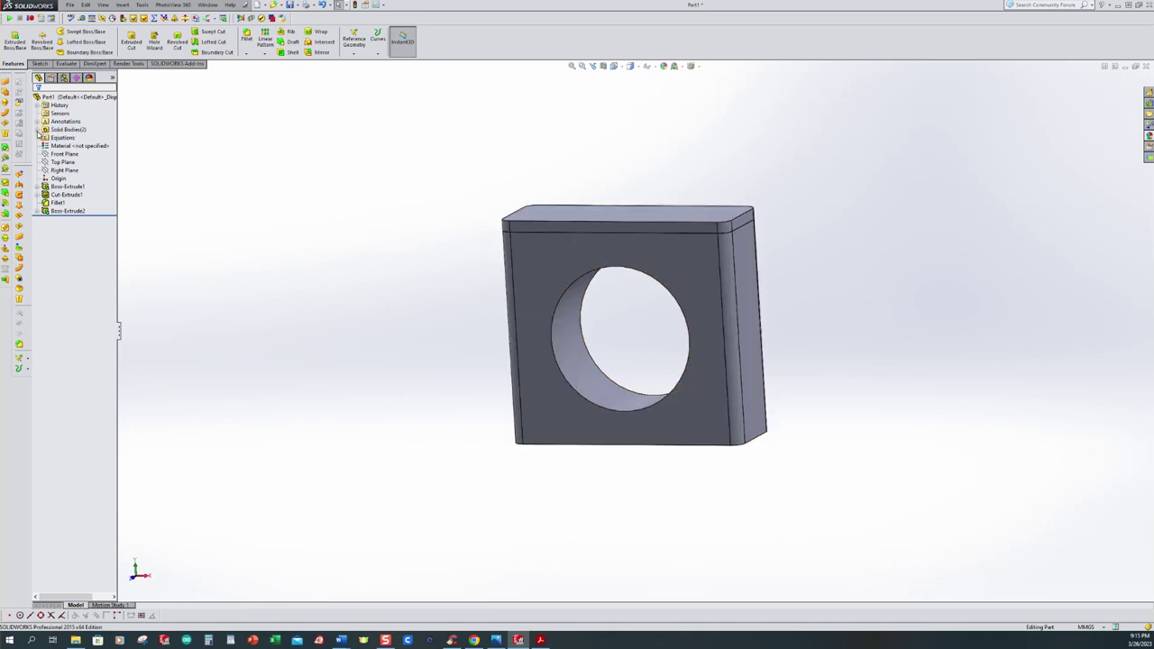
click(38, 131)
click(62, 138)
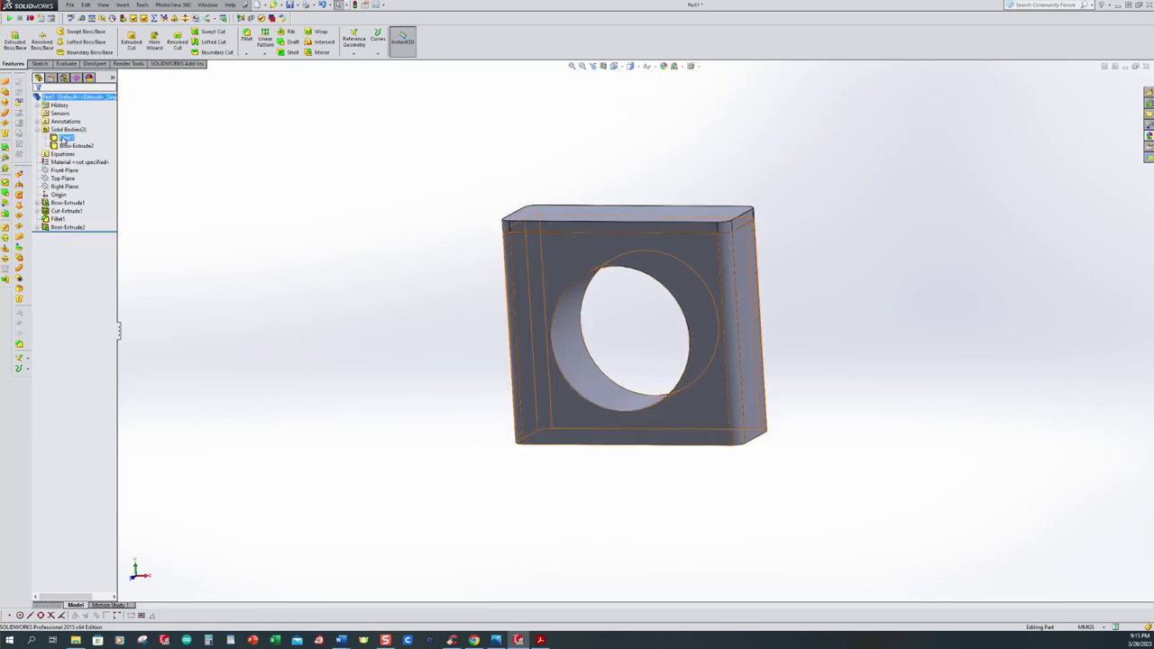
click(72, 146)
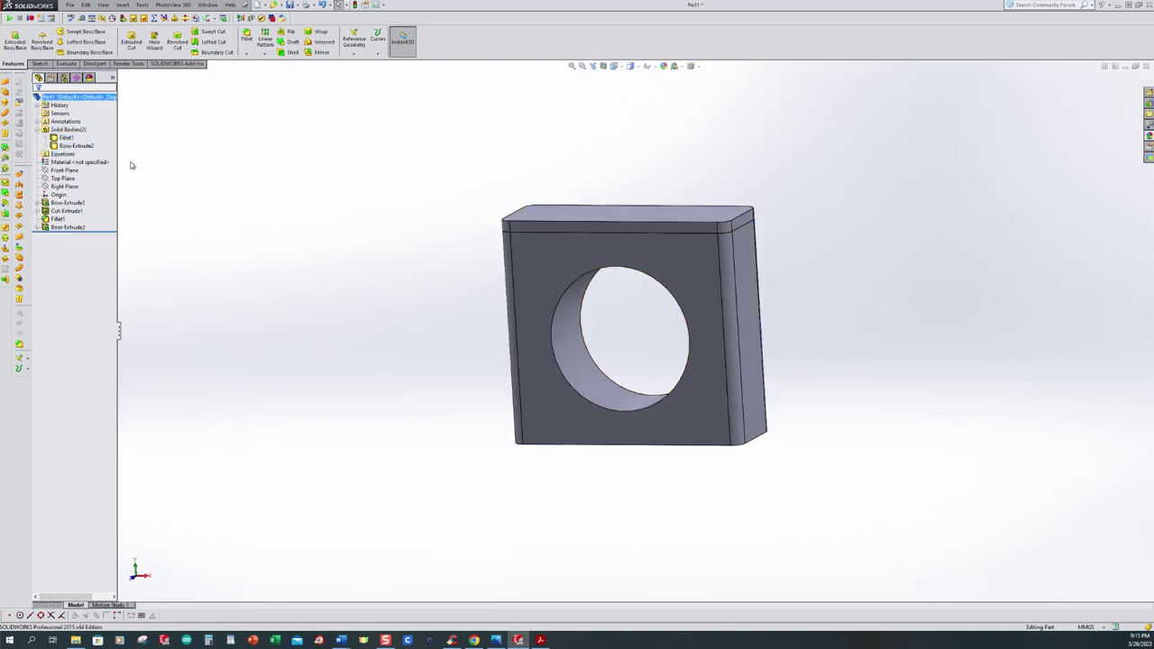
click(80, 228)
click(250, 234)
middle_drag(390, 223, 405, 214)
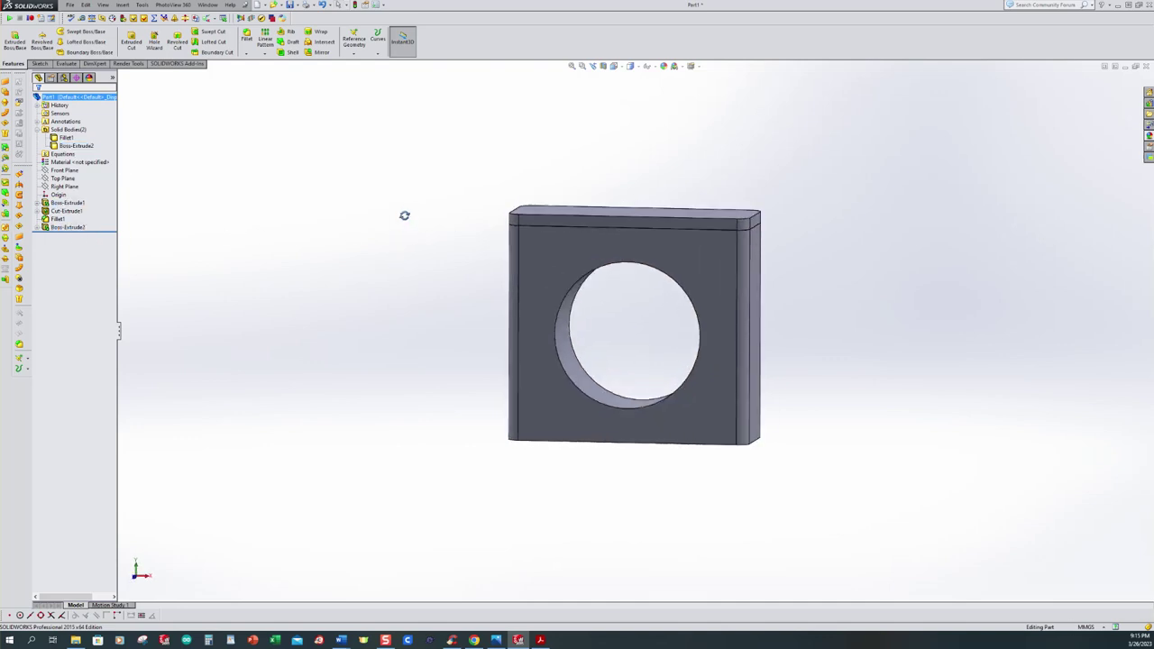
- Check the hole callout in the drawing and define an ANSI Metric counterbore hole, Through All, with custom sizes 8 mm hole, 12 mm counterbore, 6 mm deep
click(519, 634)
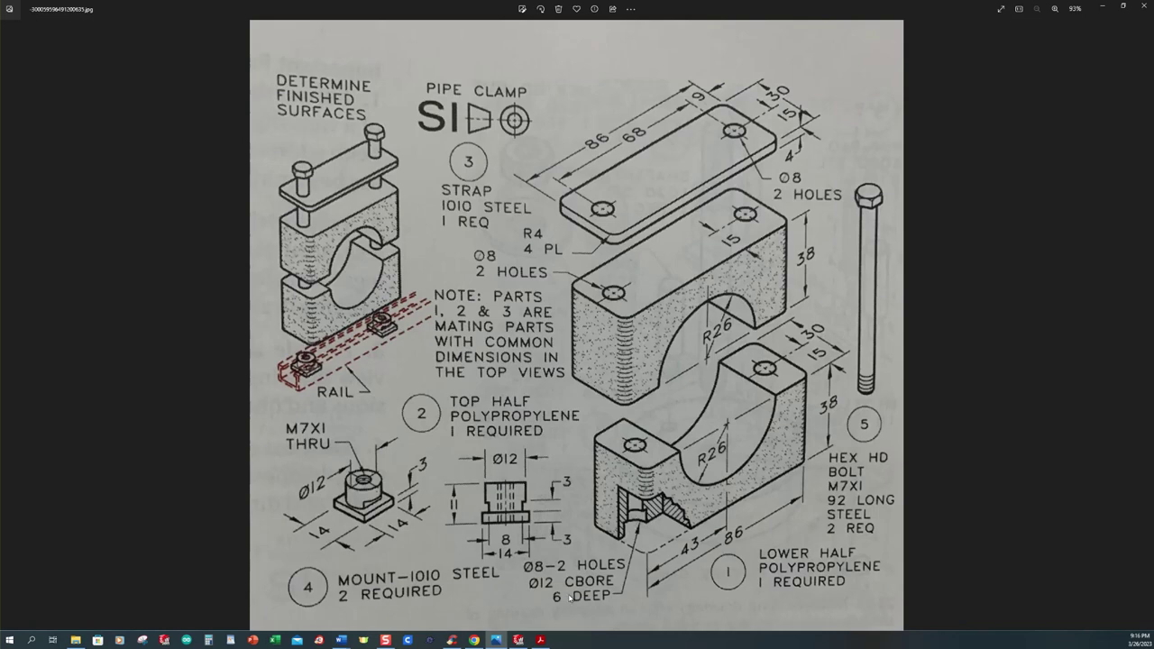
click(519, 641)
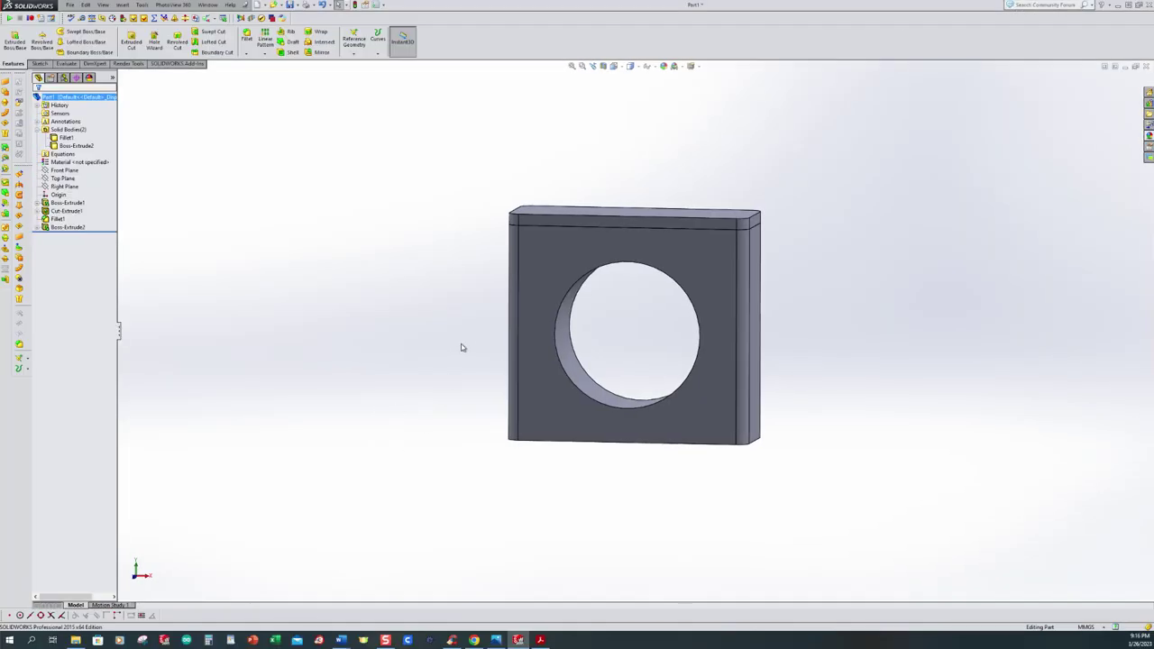
key(ctrl+7)
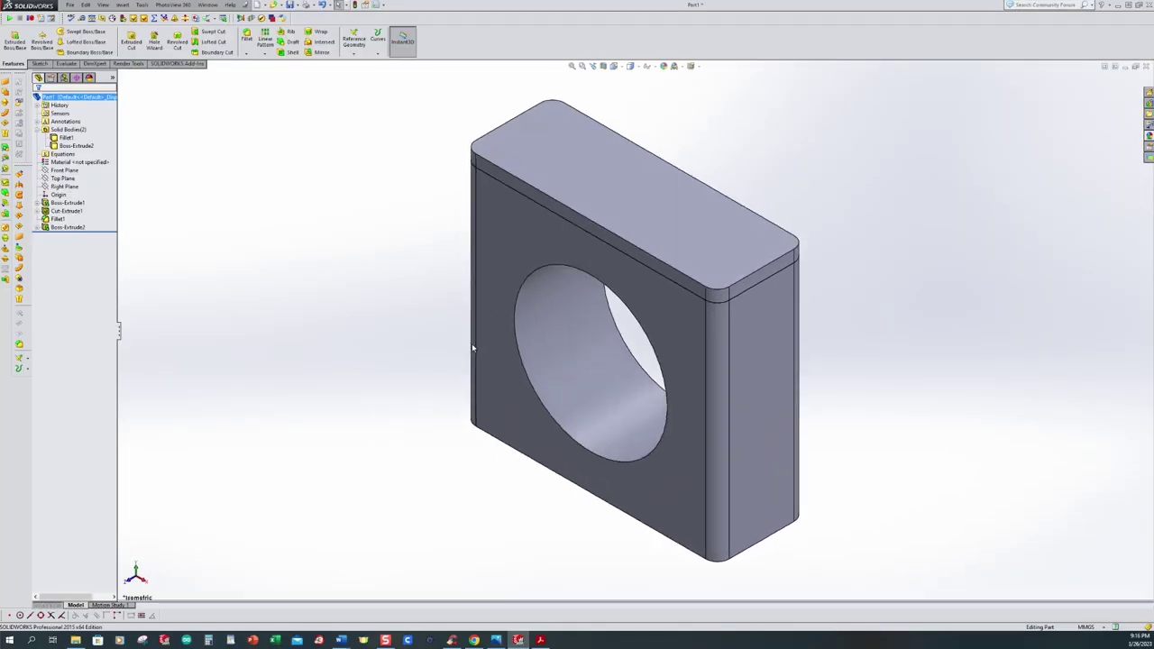
click(534, 156)
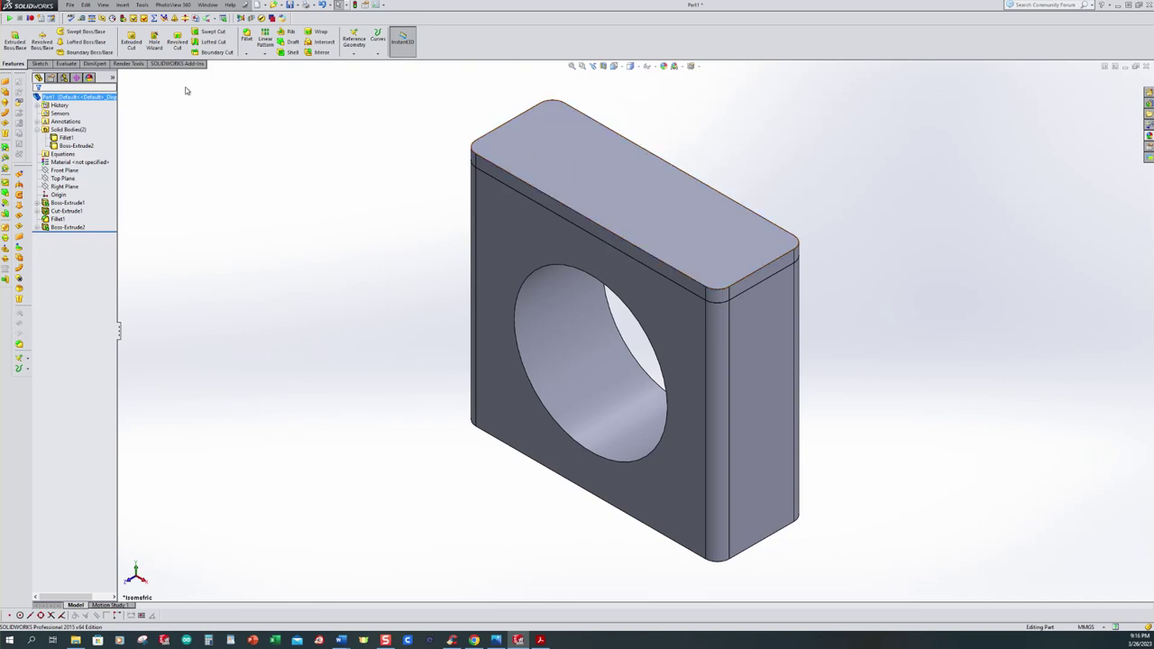
click(155, 44)
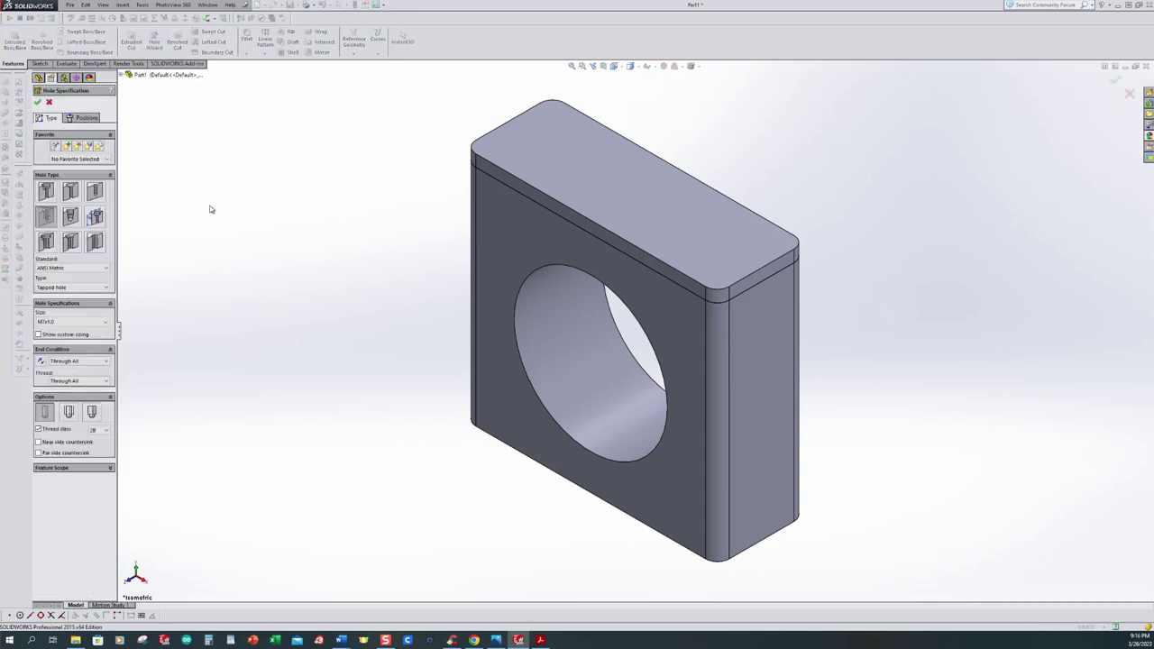
click(46, 191)
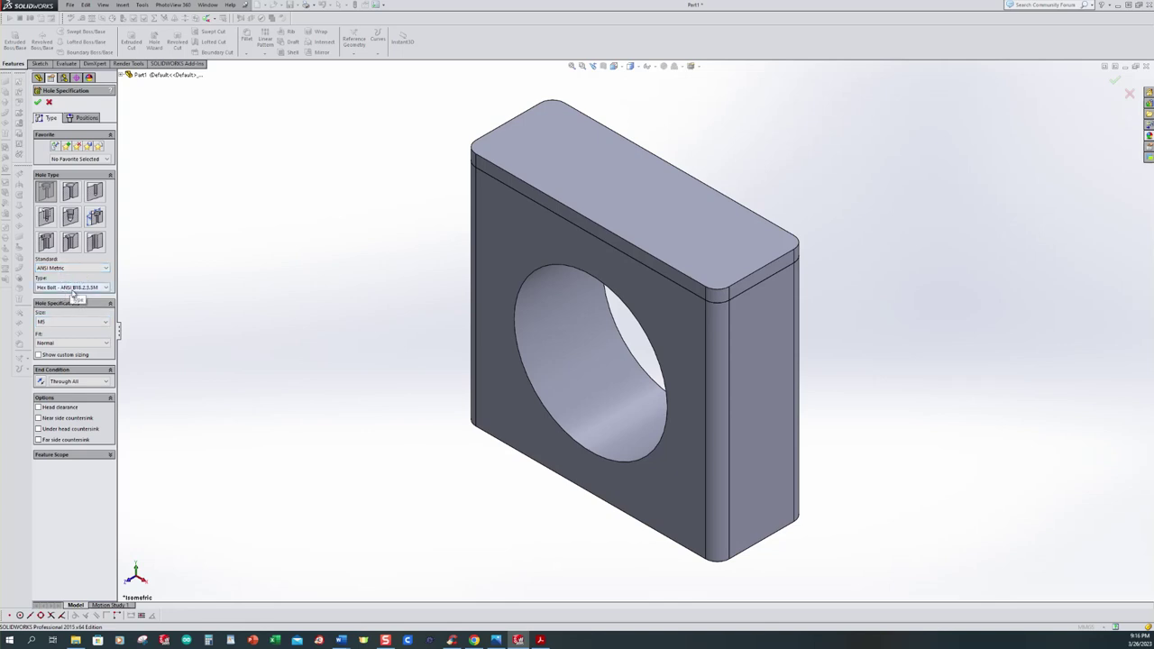
click(39, 356)
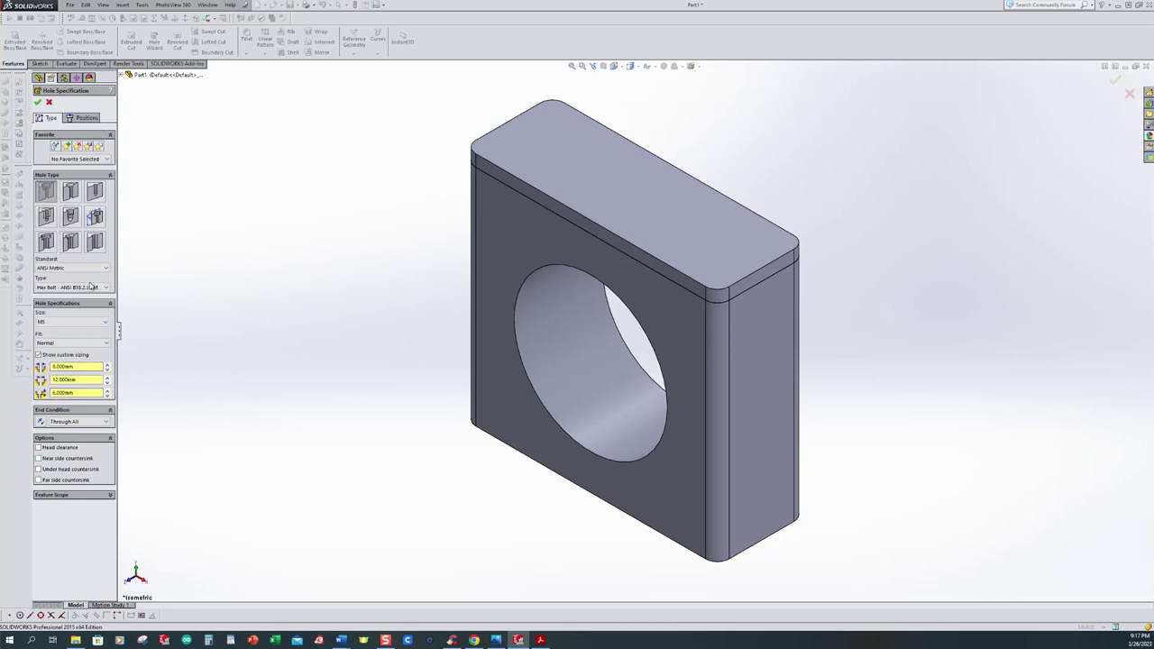
- Place two counterbored holes on the block's bottom face near its lengthwise centreline, each about 11 mm from its short end
click(83, 119)
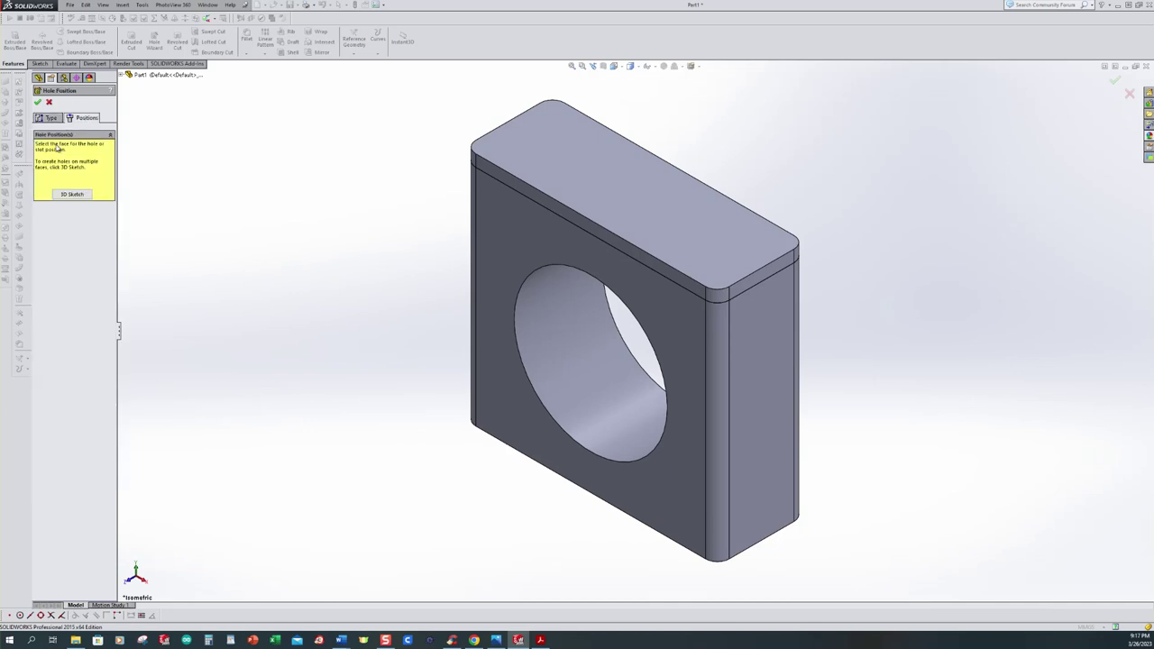
middle_drag(398, 414, 399, 219)
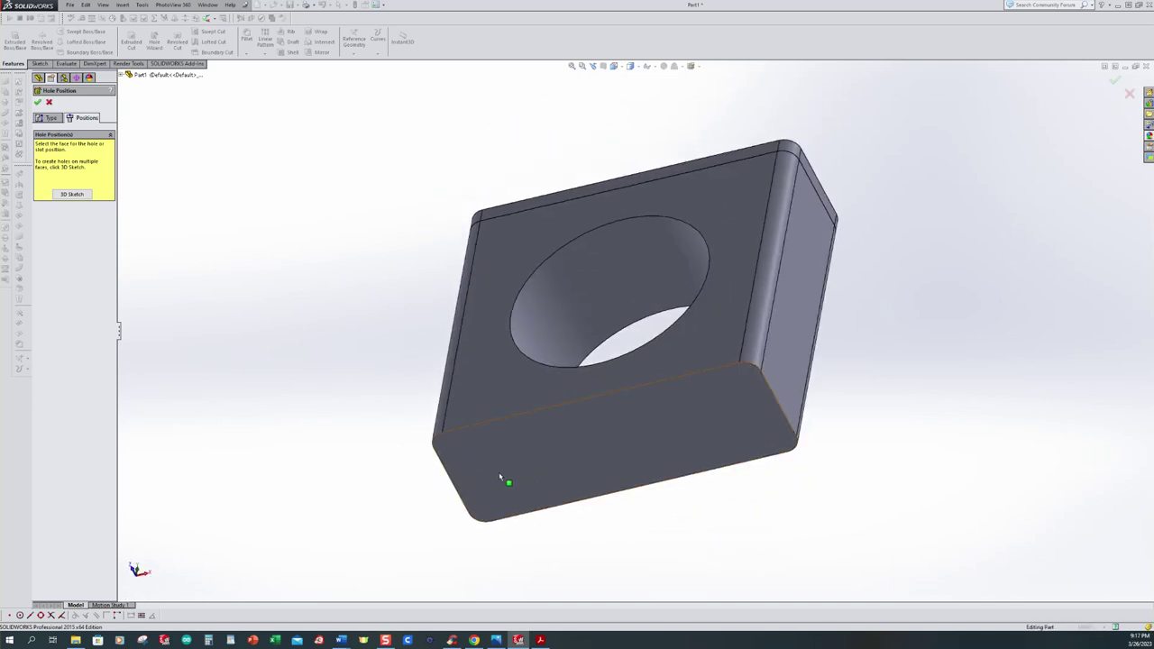
click(493, 473)
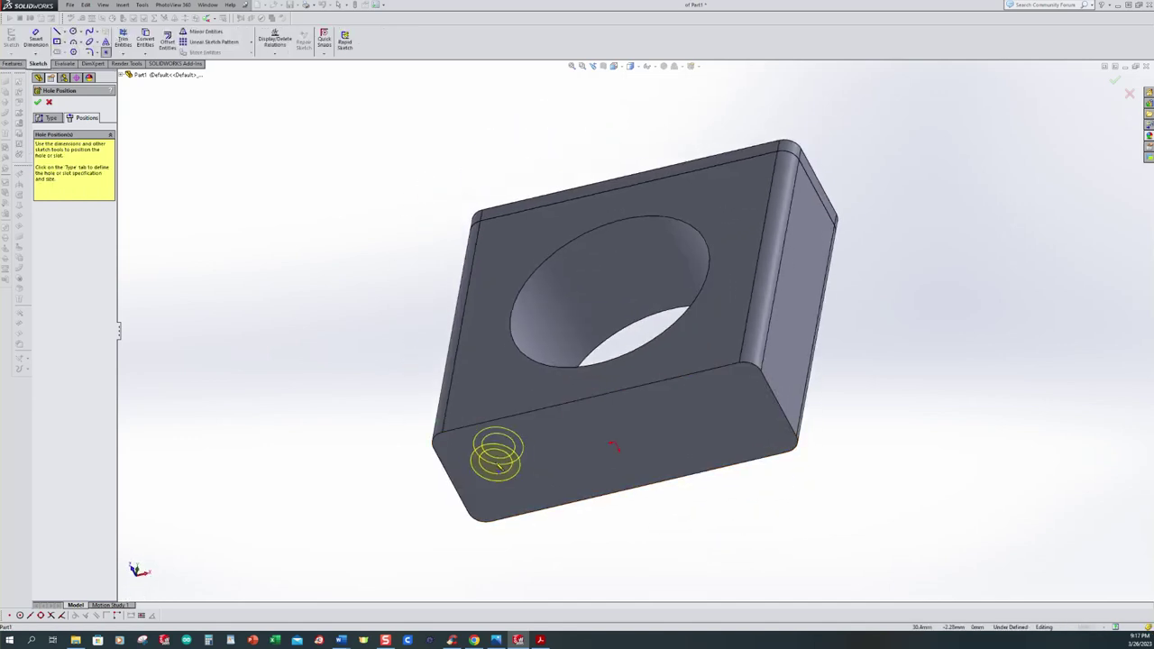
key(ctrl+8)
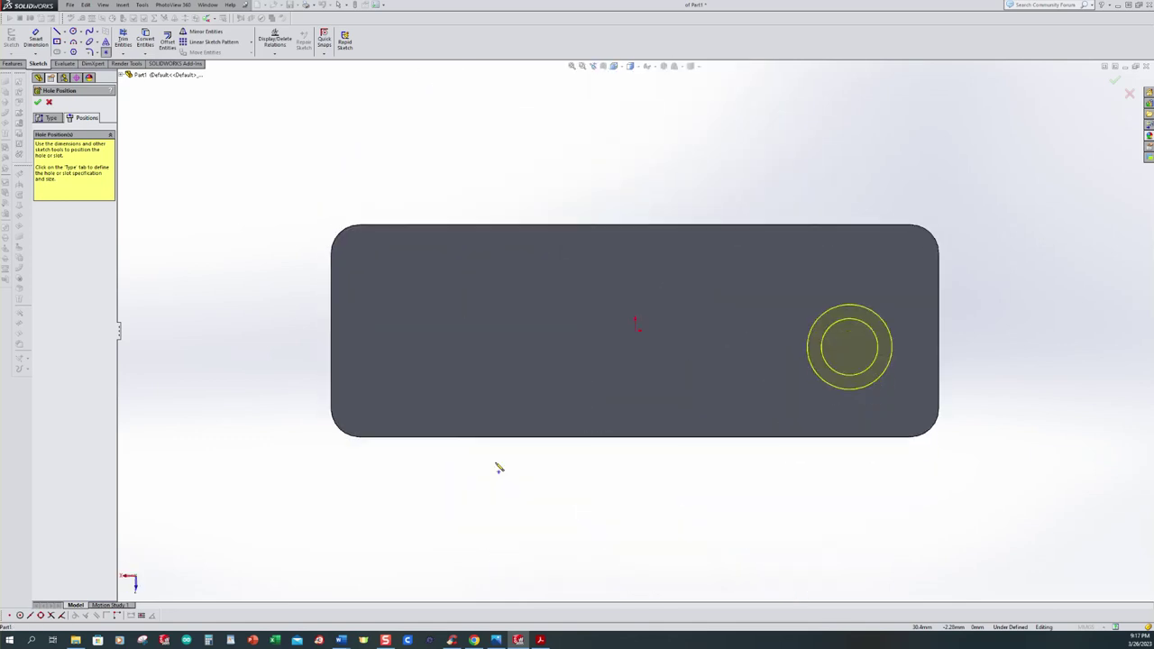
click(543, 424)
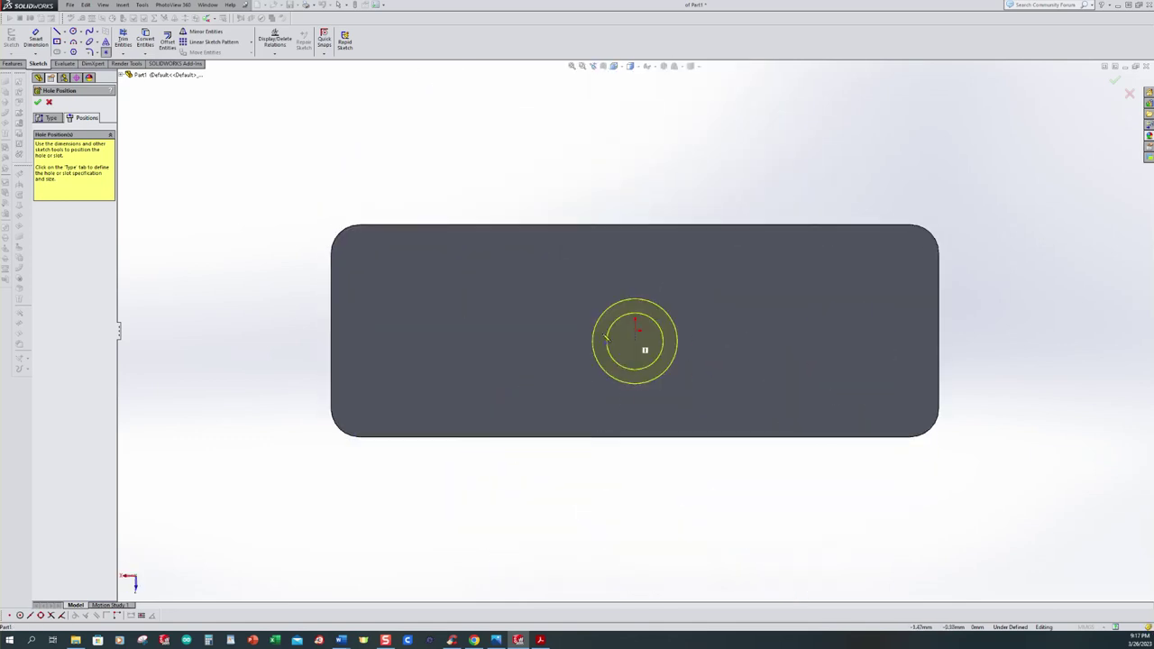
click(410, 326)
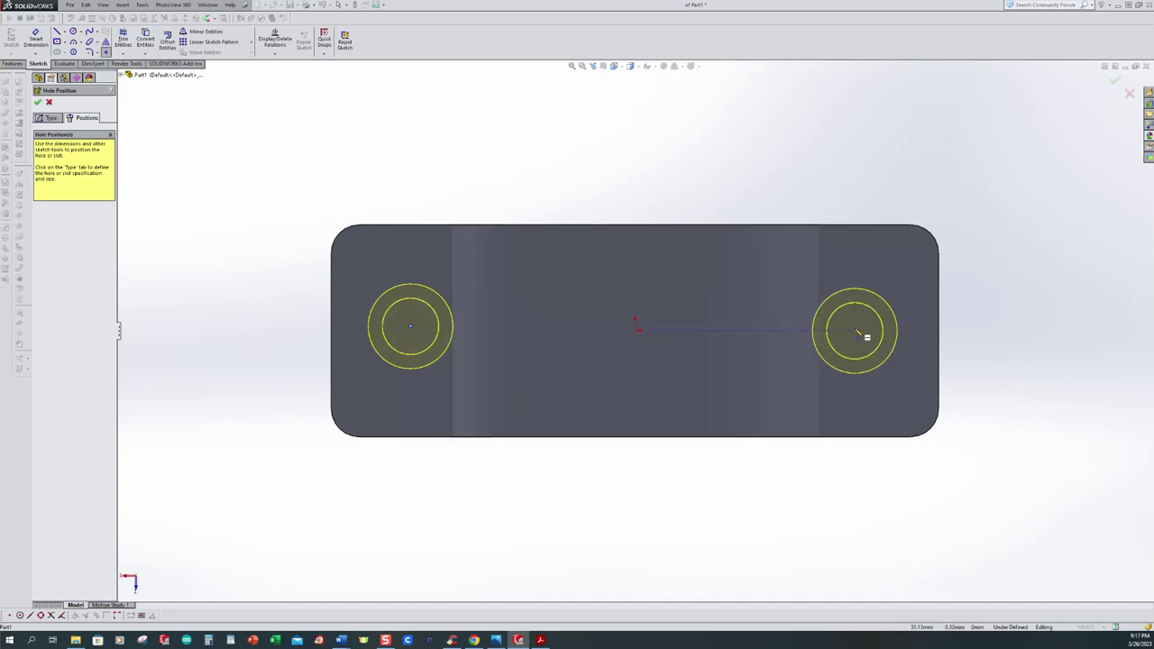
click(857, 331)
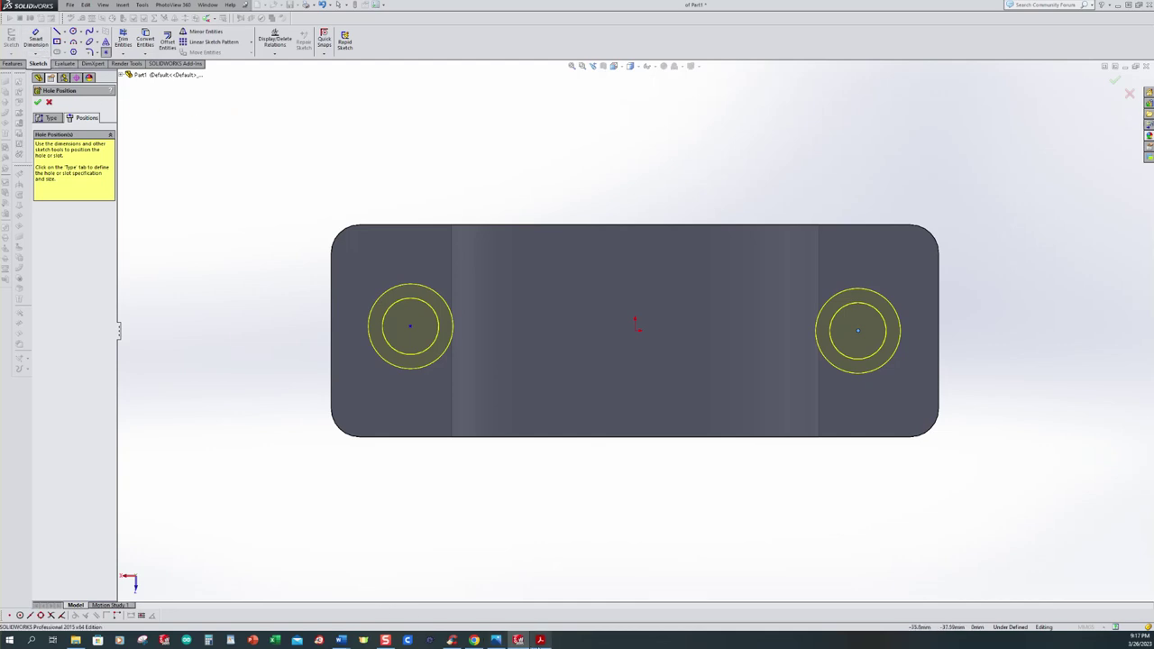
- Check the hole locations in the reference drawing and dimension one hole centre 15 mm from the bottom face's long edge
click(519, 640)
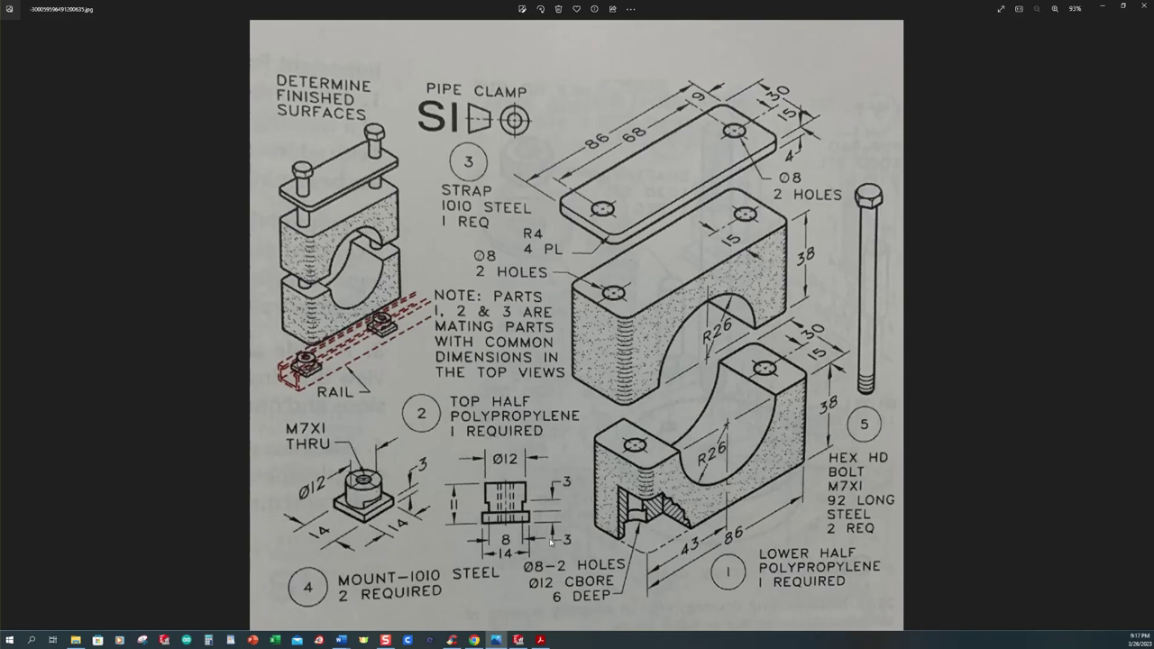
click(518, 640)
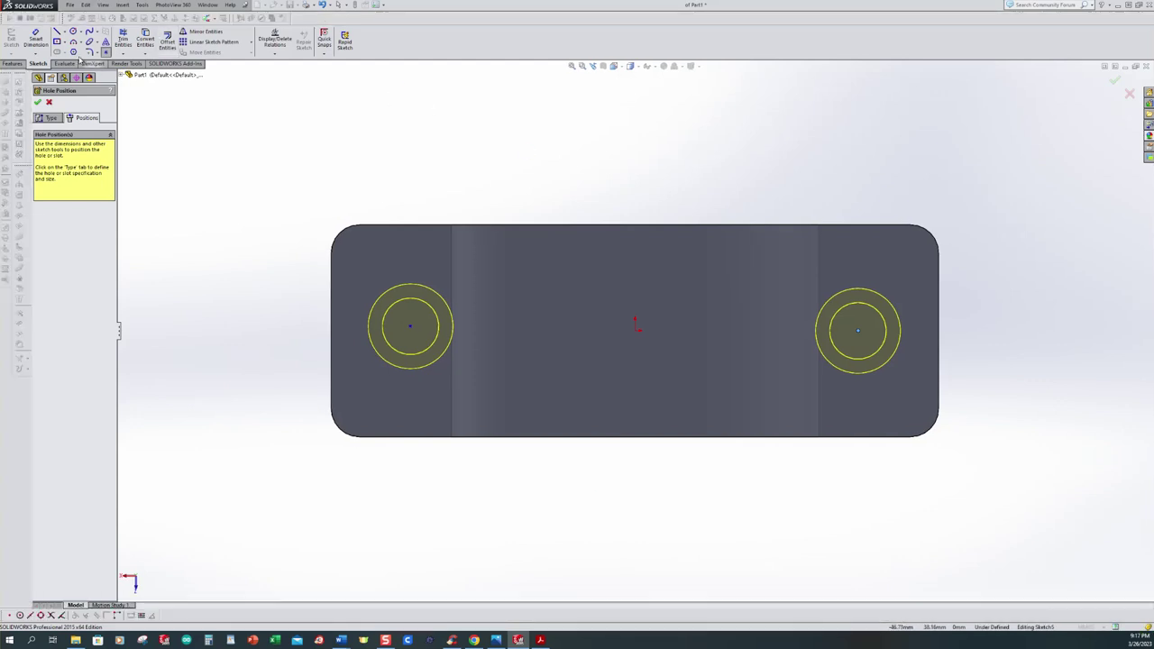
click(36, 38)
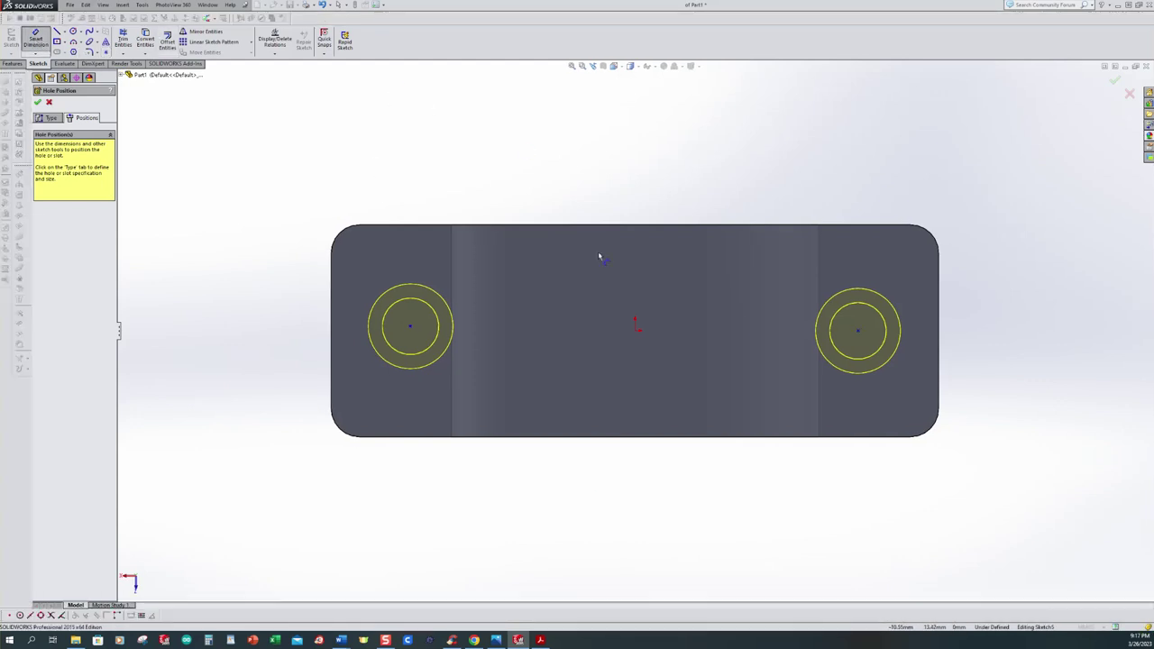
click(884, 436)
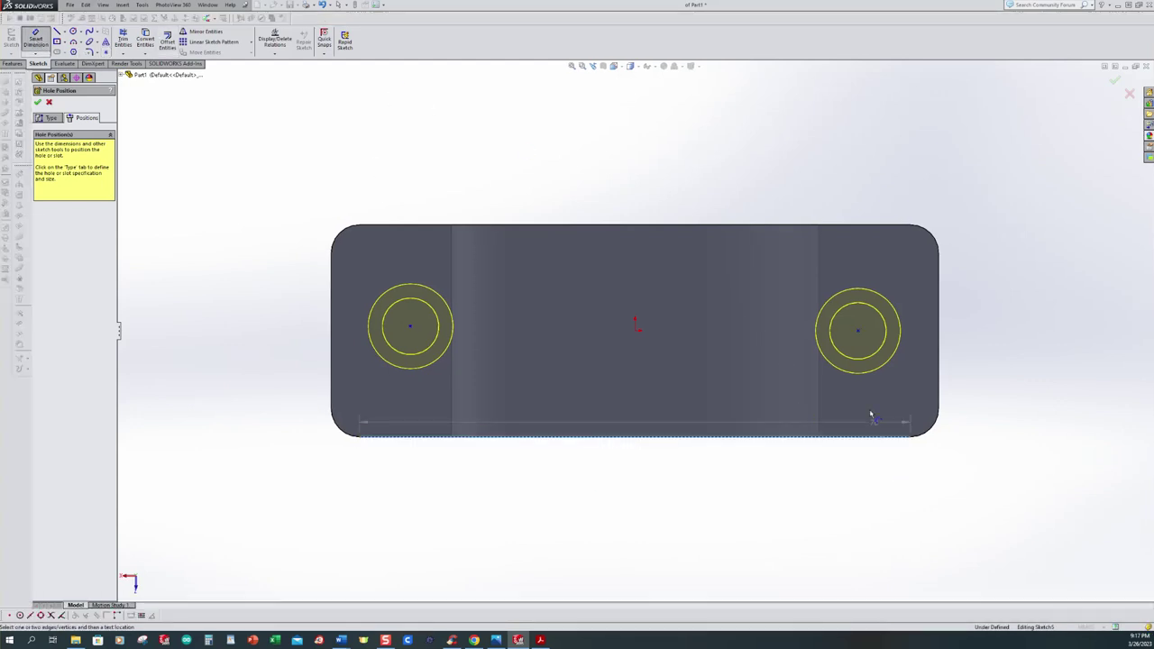
click(858, 331)
click(974, 365)
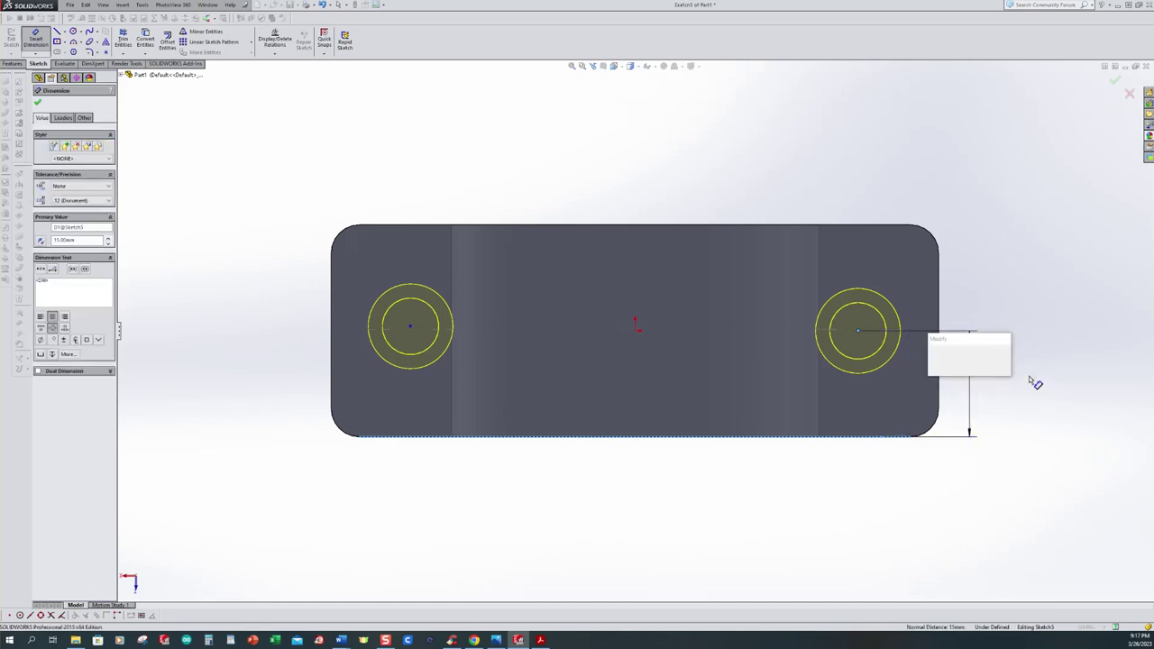
key(Return)
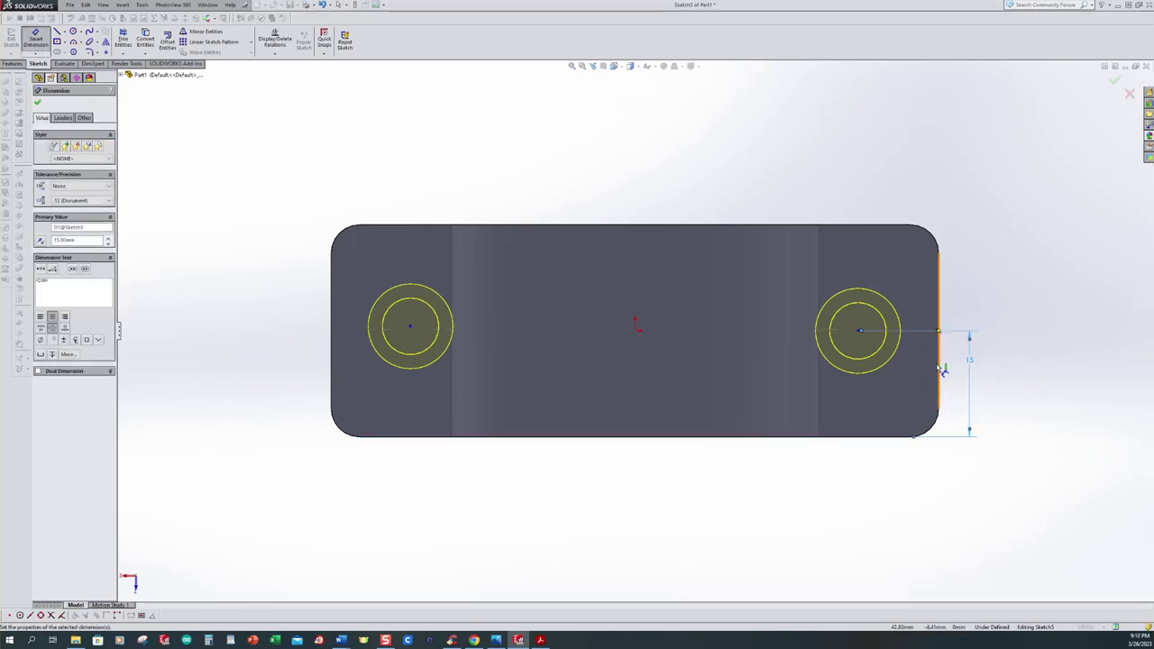
- Dimension the same hole centre 9 mm from the adjacent short edge of the bottom face
click(857, 331)
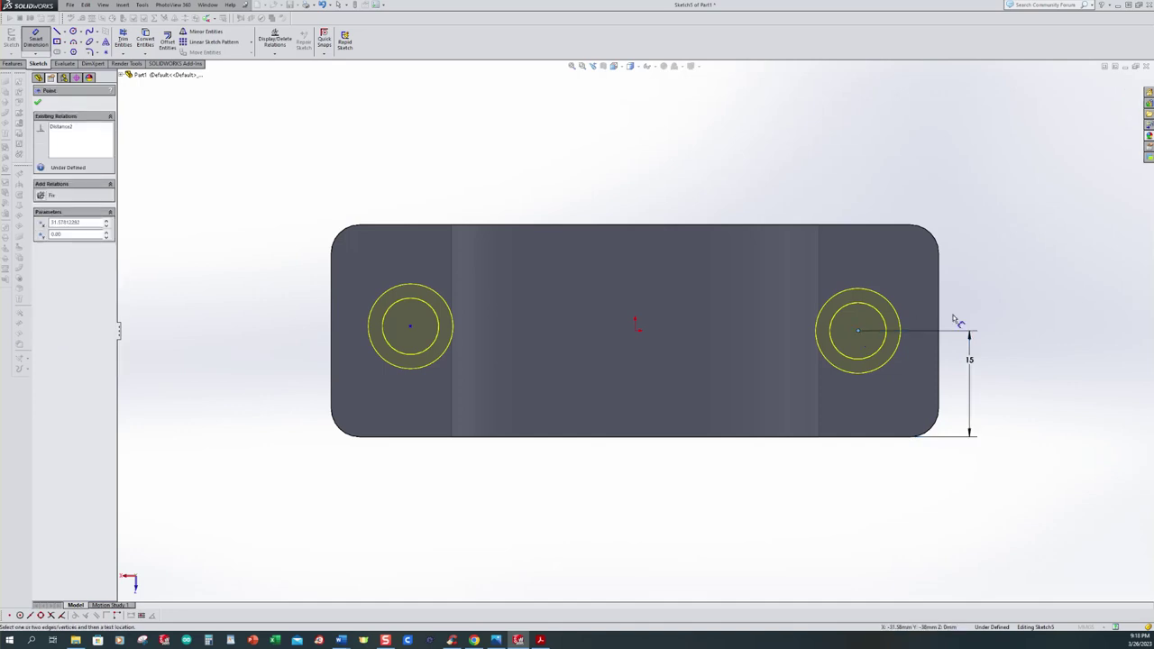
click(942, 325)
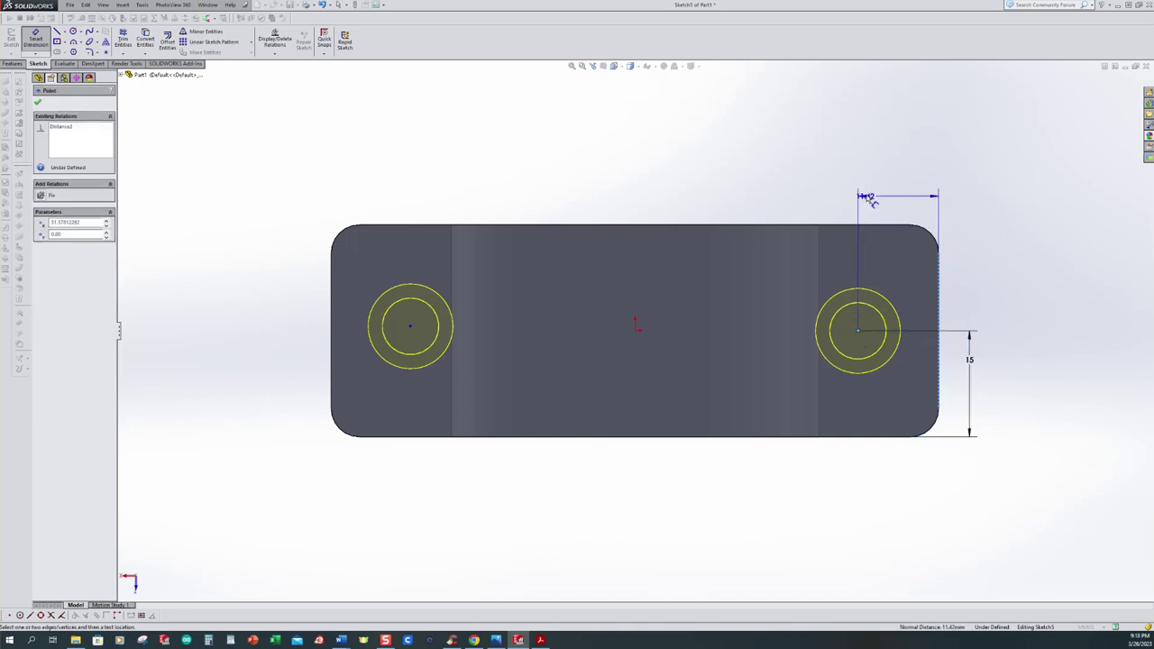
click(888, 191)
text(9)
key(Return)
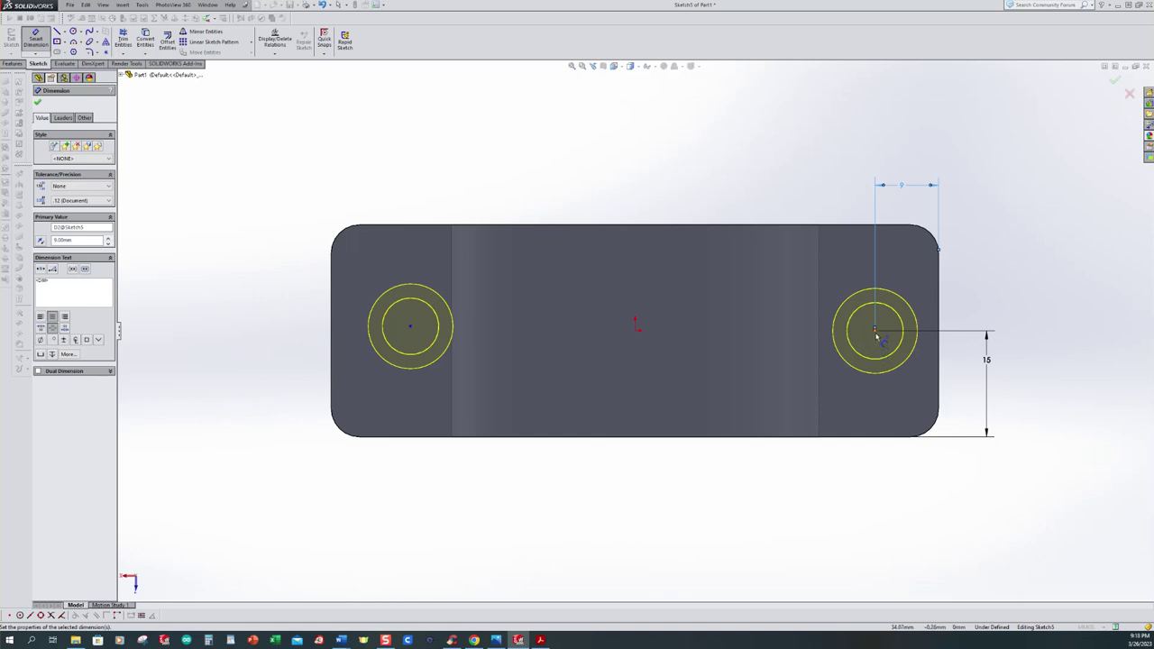
- Set the spacing between the two hole centres to 68 mm
click(875, 332)
click(410, 329)
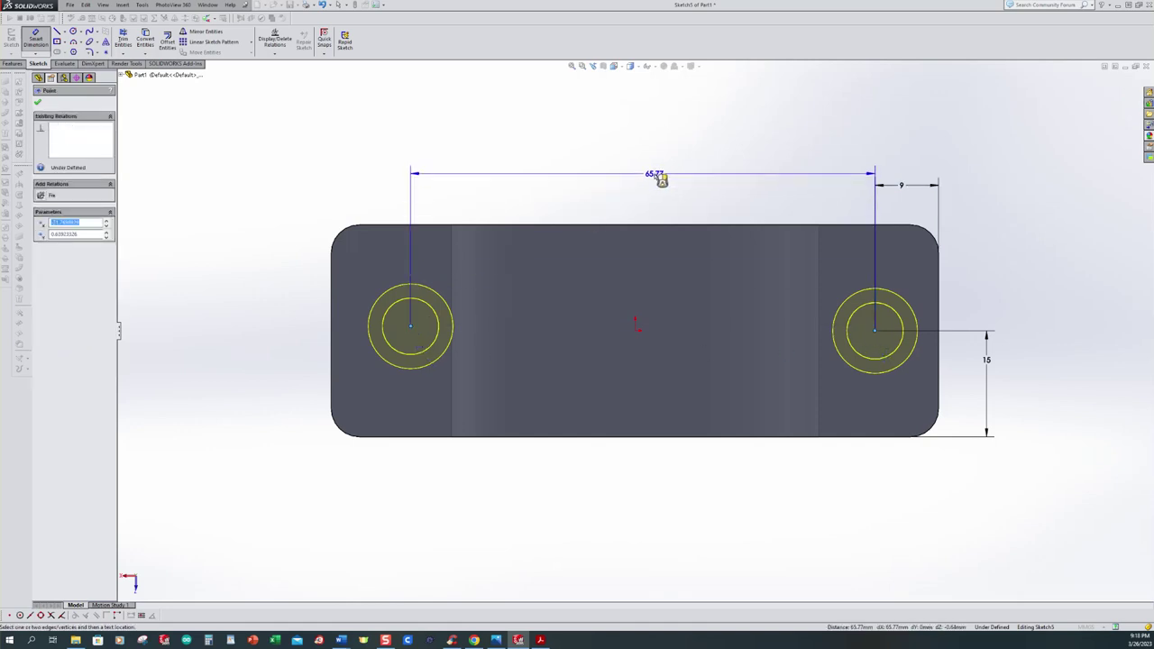
click(671, 191)
text(68)
key(Return)
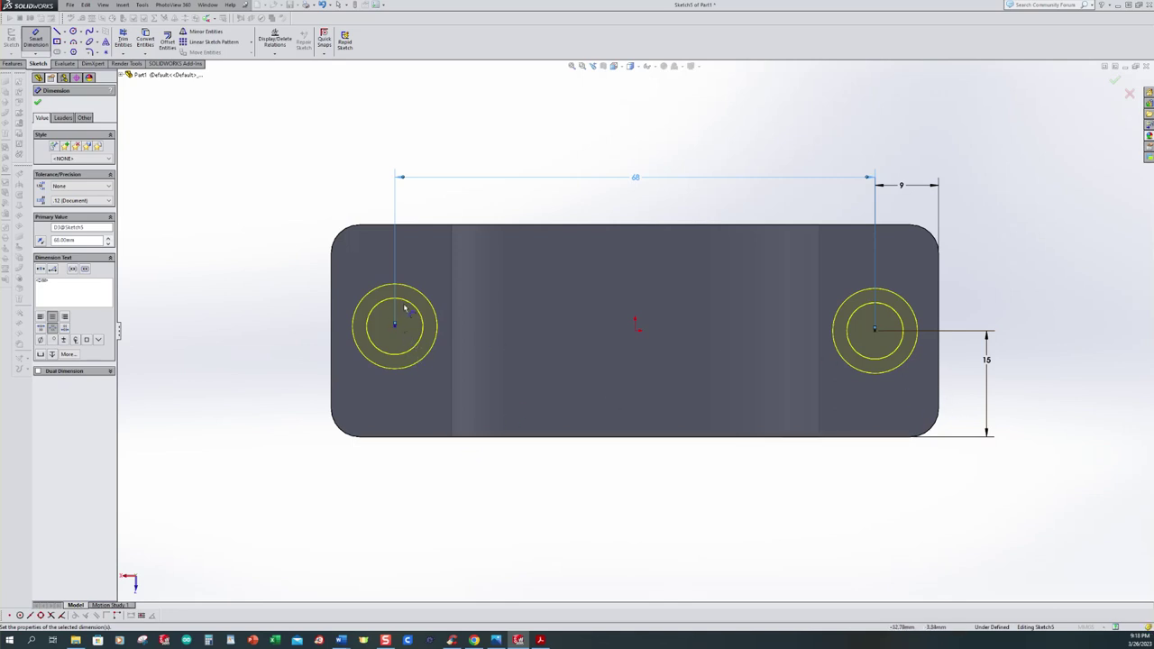
- Add a Horizontal relation between the two hole centre points
click(275, 53)
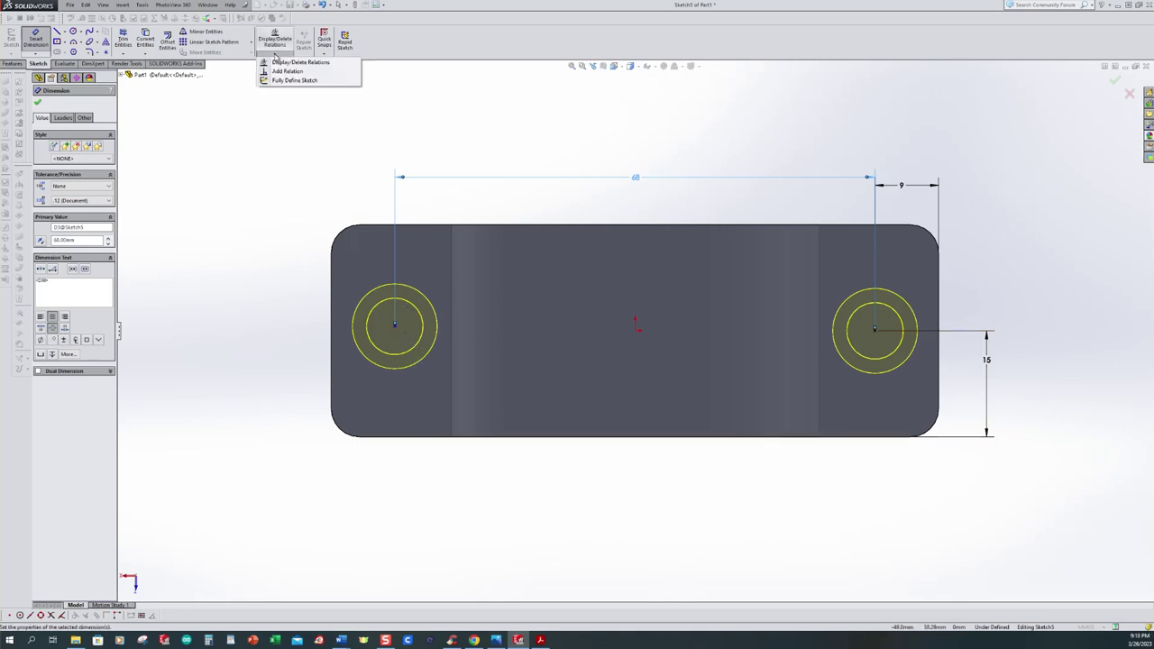
click(287, 70)
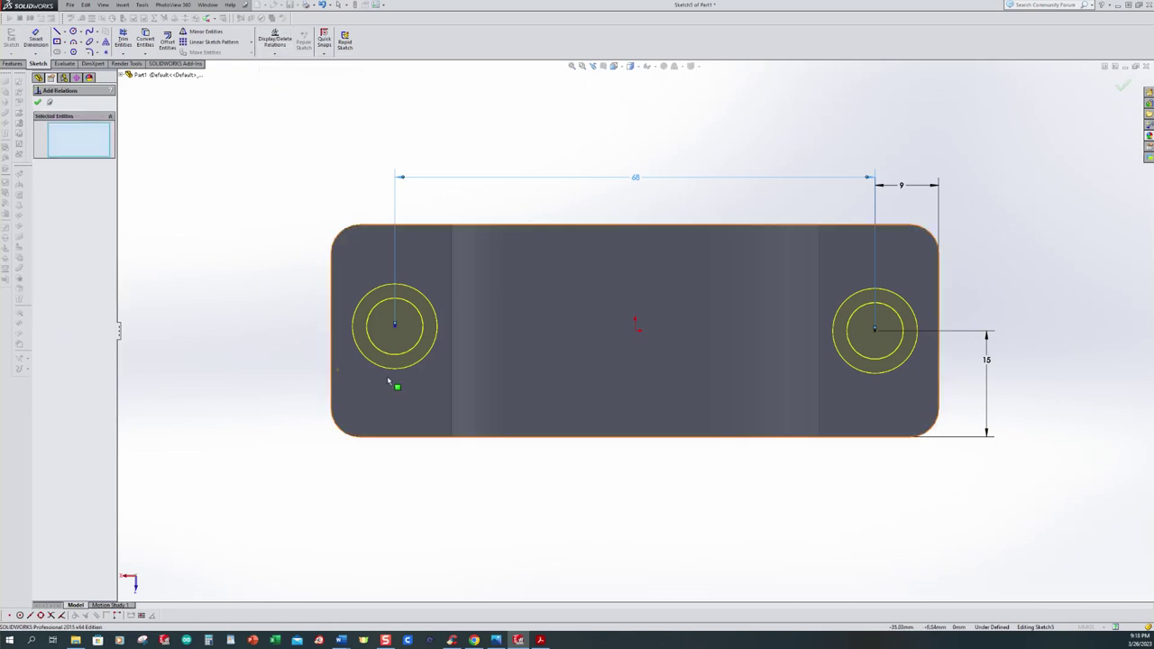
click(394, 324)
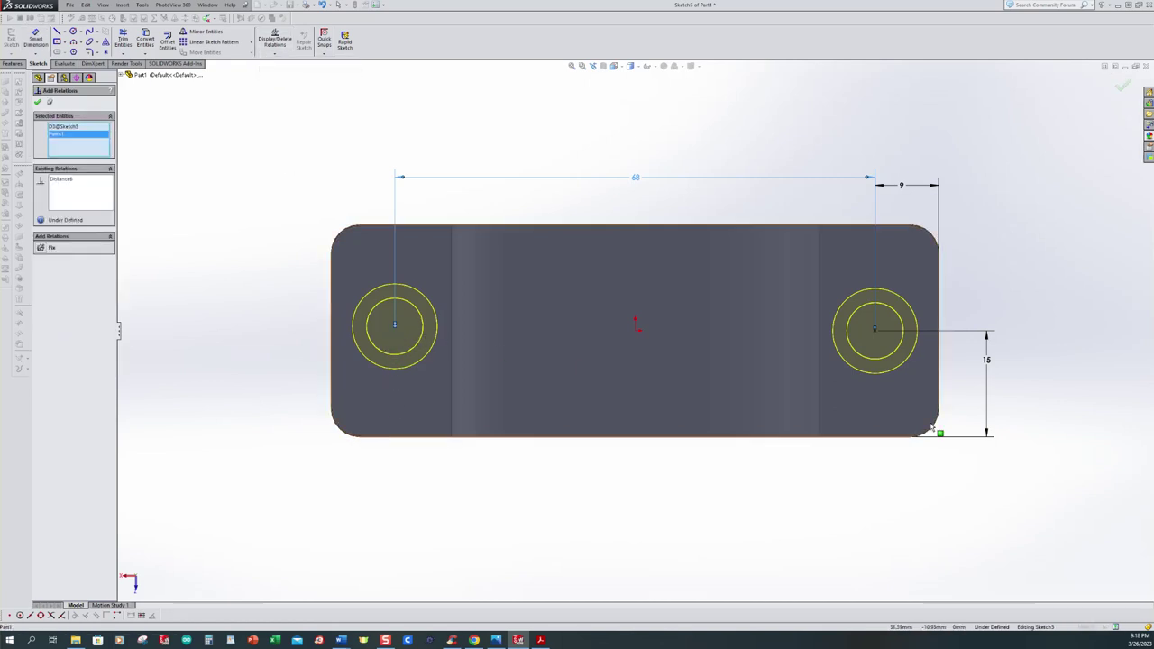
click(875, 330)
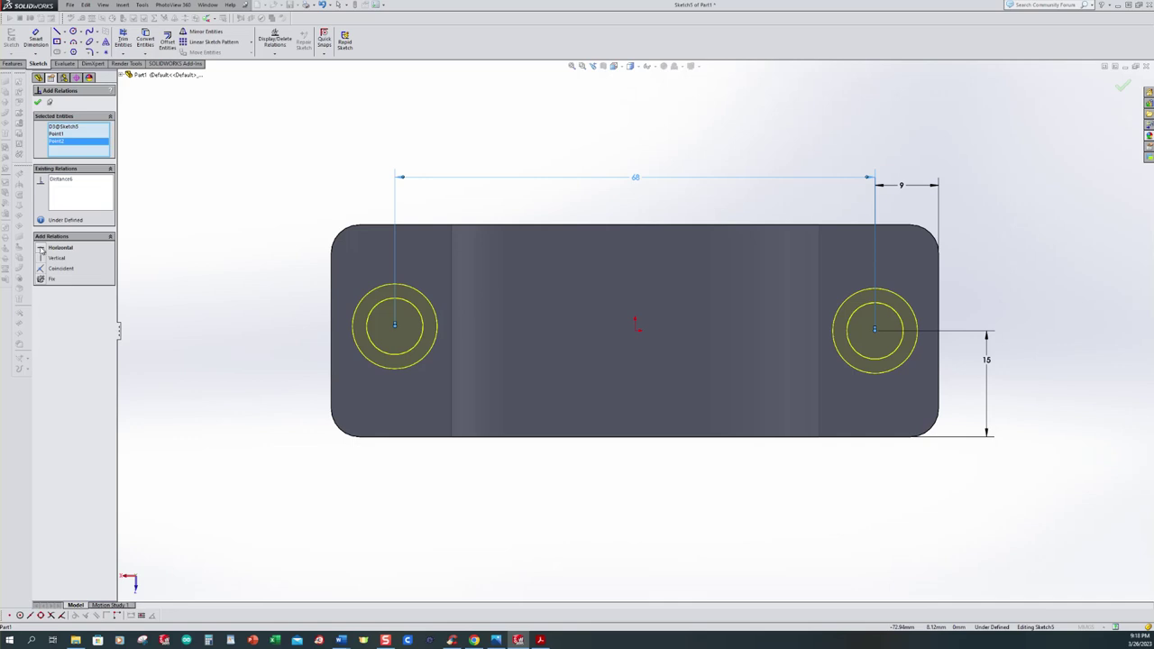
click(54, 247)
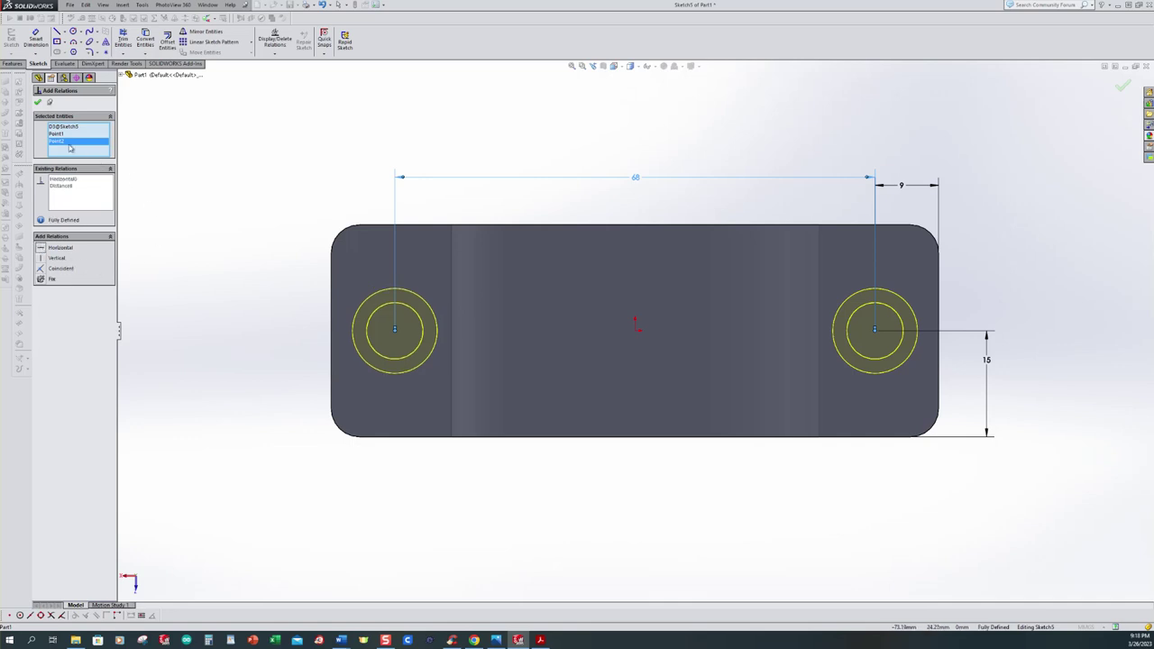
click(37, 103)
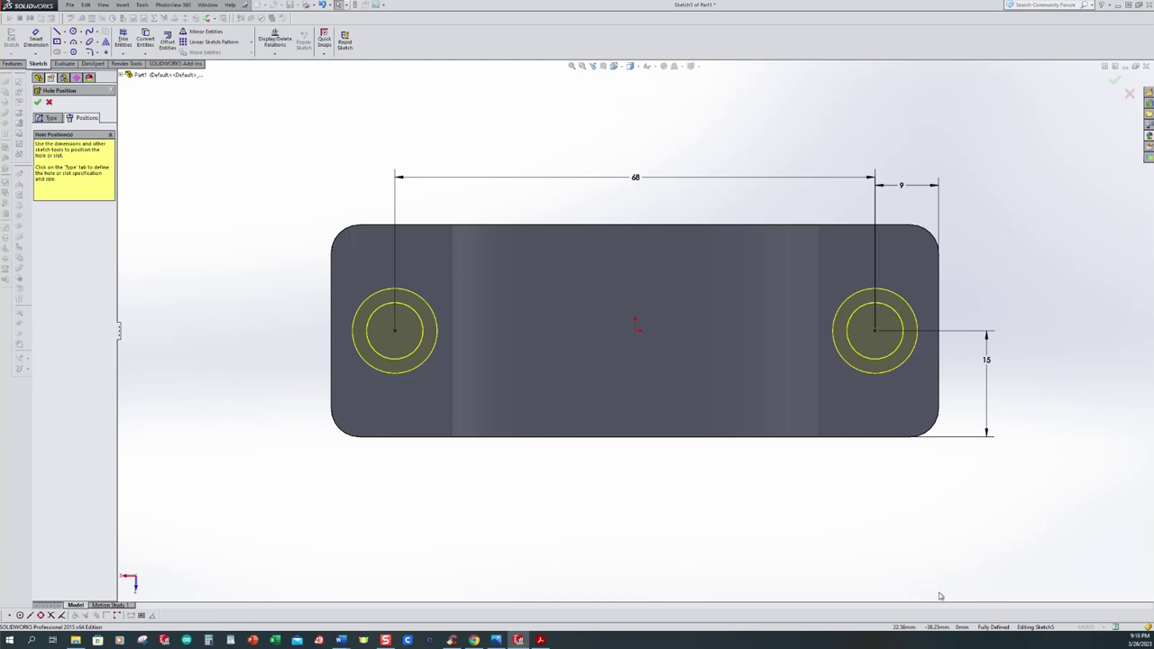
- Finish the counterbored holes, inspect the block and strap from several angles, and return to the isometric view
middle_drag(793, 466, 781, 495)
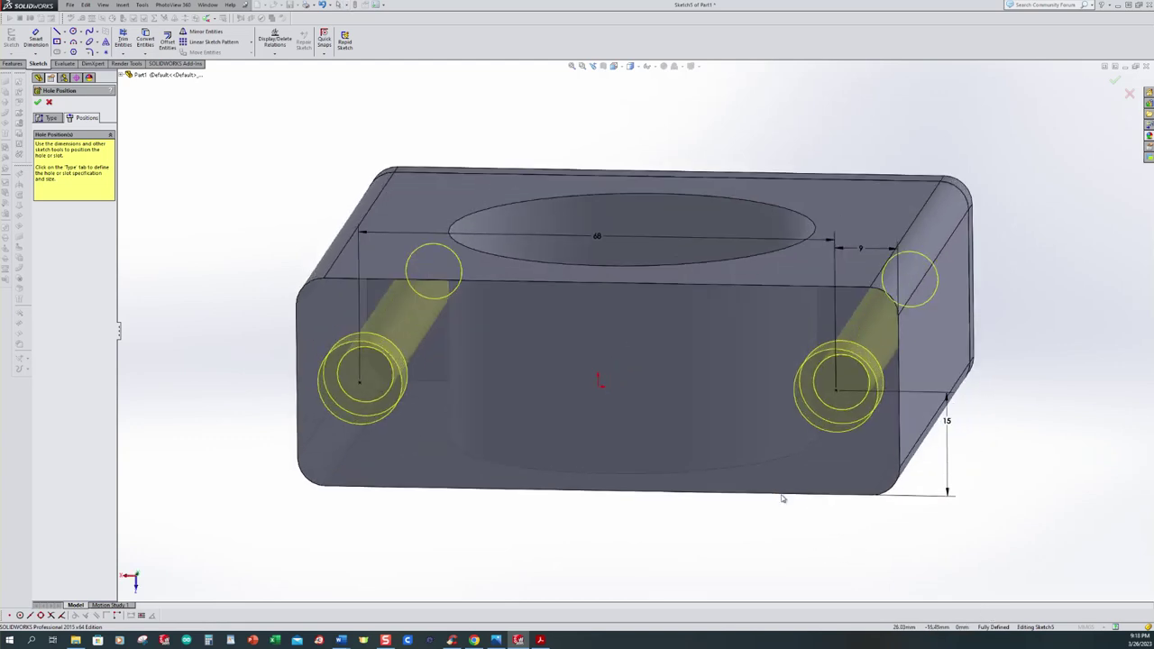
key(z)
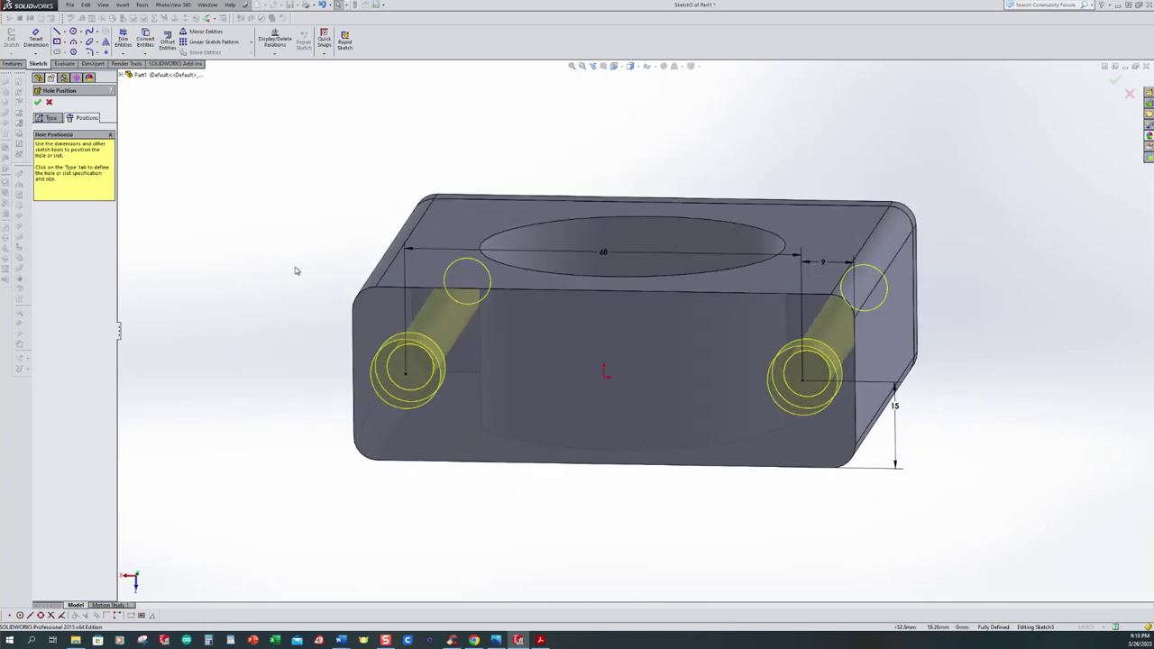
click(37, 104)
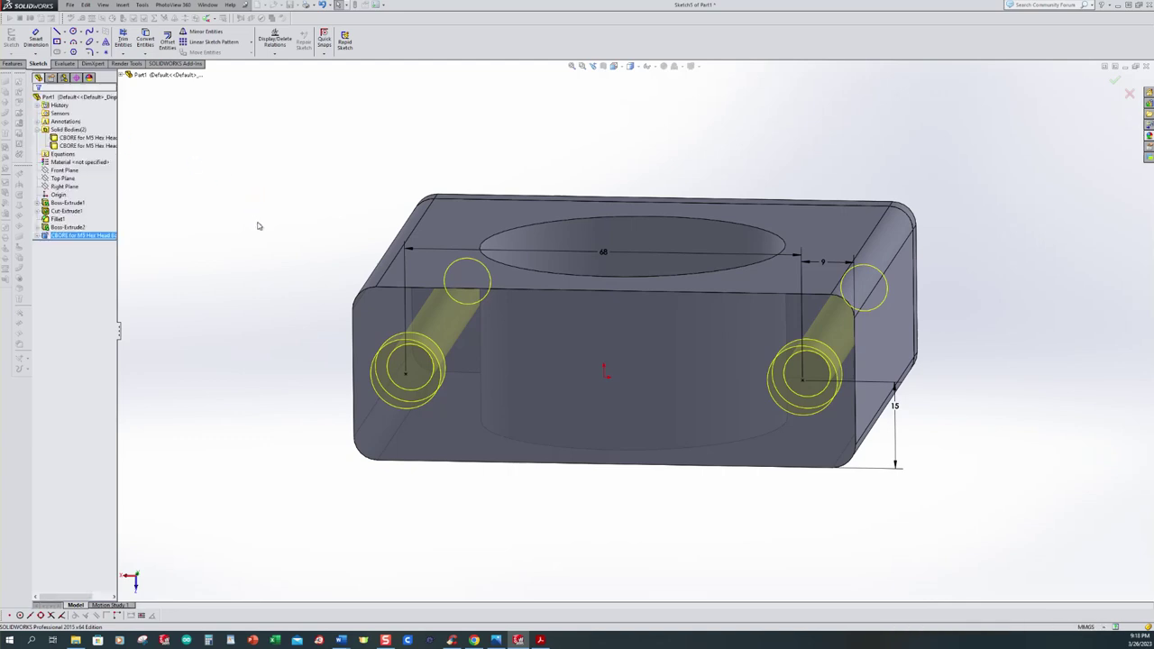
middle_drag(343, 213, 290, 501)
key(f)
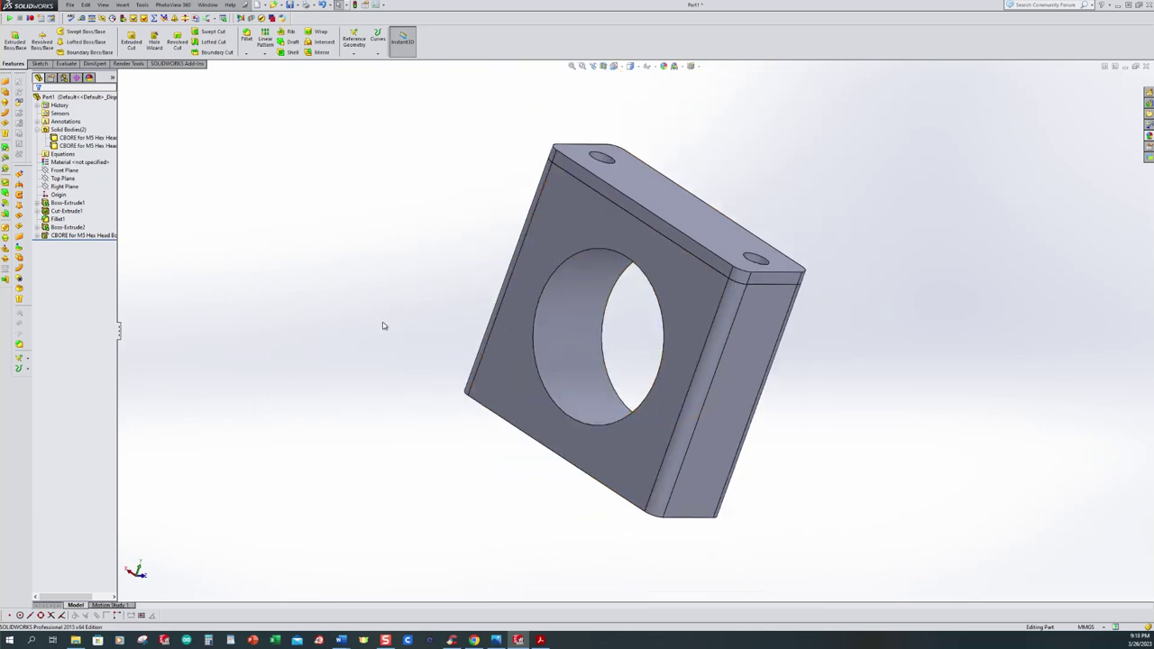
middle_drag(385, 330, 433, 302)
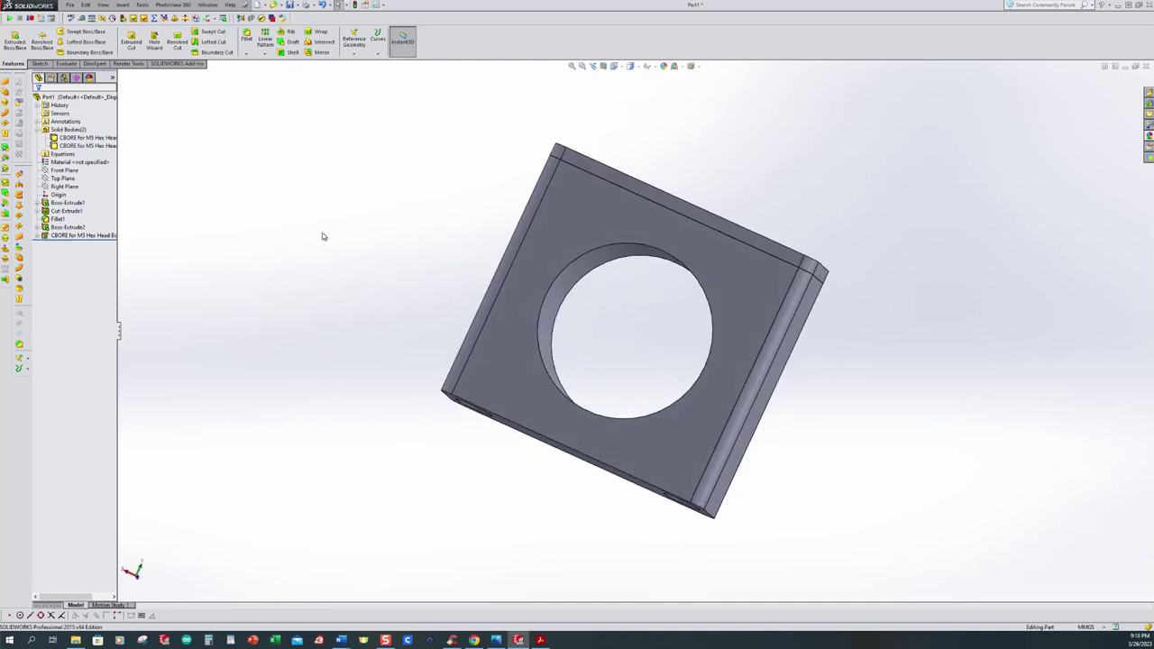
key(ctrl+7)
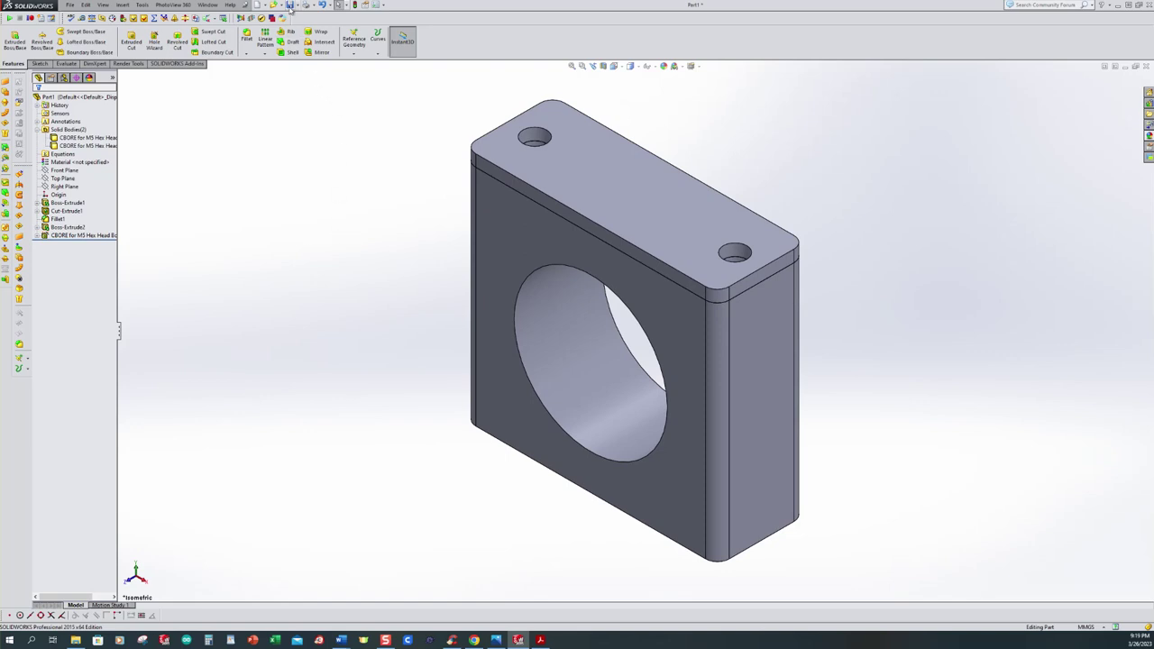
- Create a folder named JUNK inside ADM112_ASSIGN_10_REAL_SOFTWARE and save the part in it as JUNK
key(ctrl+s)
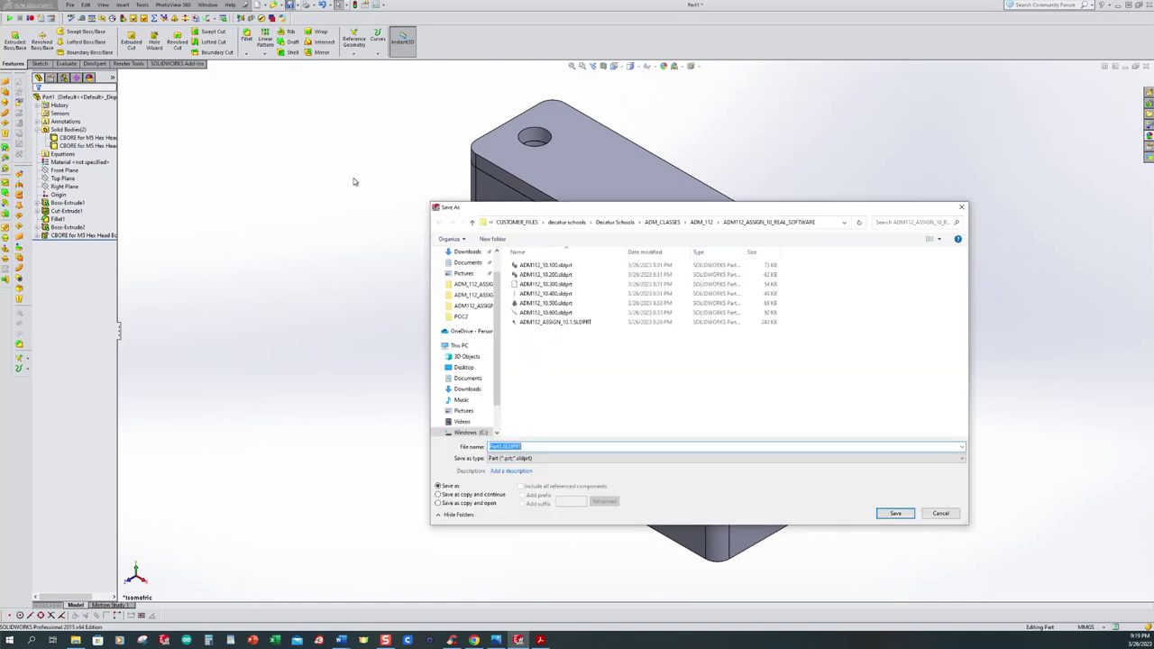
click(499, 241)
text(A)
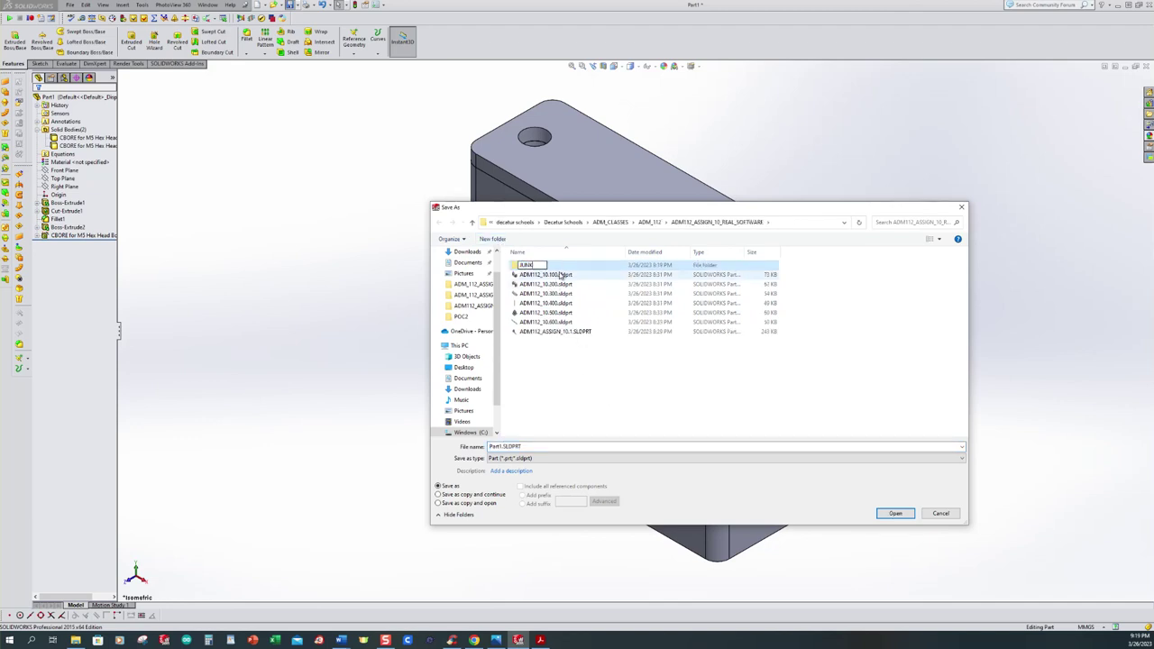
double_click(557, 267)
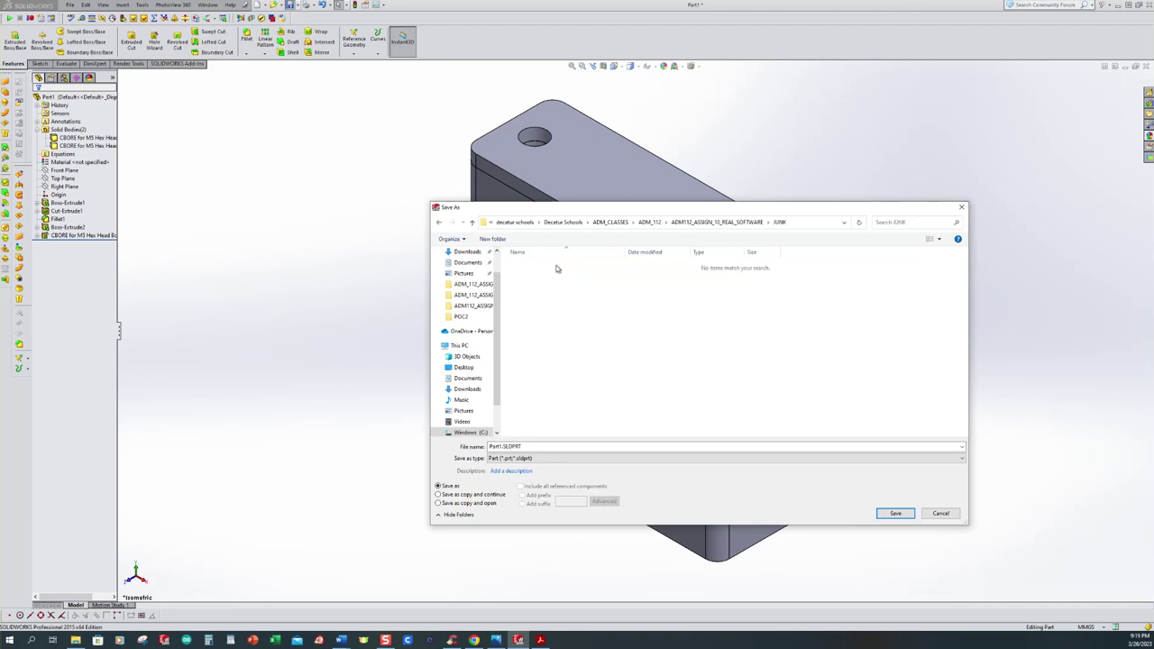
click(542, 446)
text(A)
text(UNK)
click(895, 513)
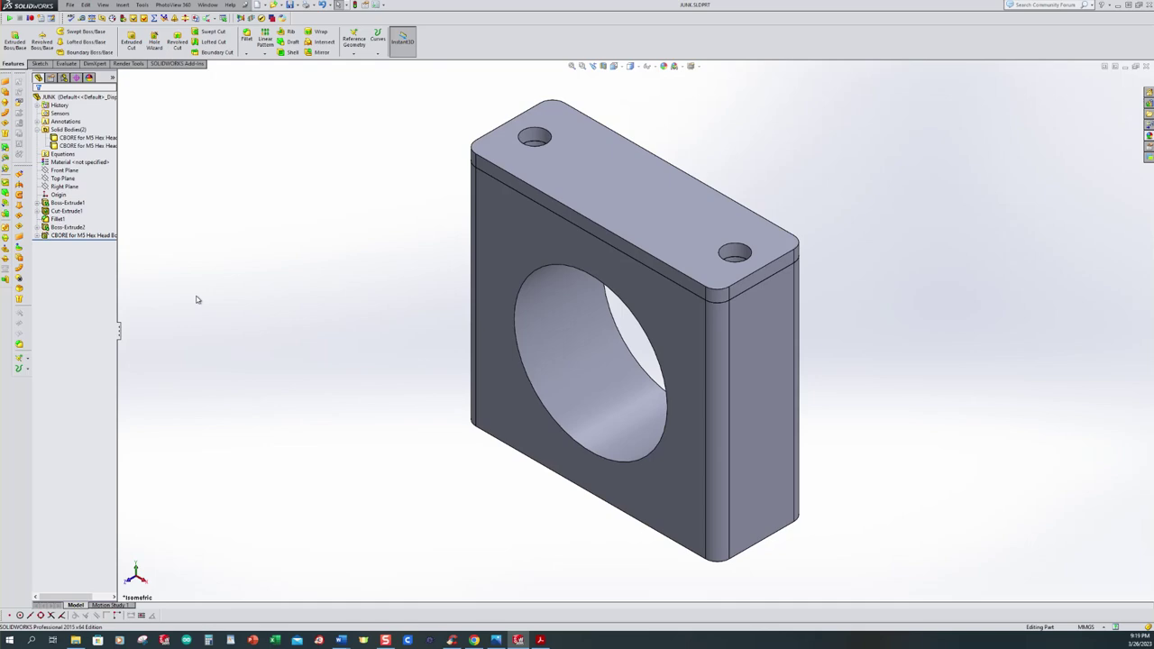
- Check the mount in the reference drawing and start a boss-extrude sketch on the counterbore floor of the left hole
click(496, 640)
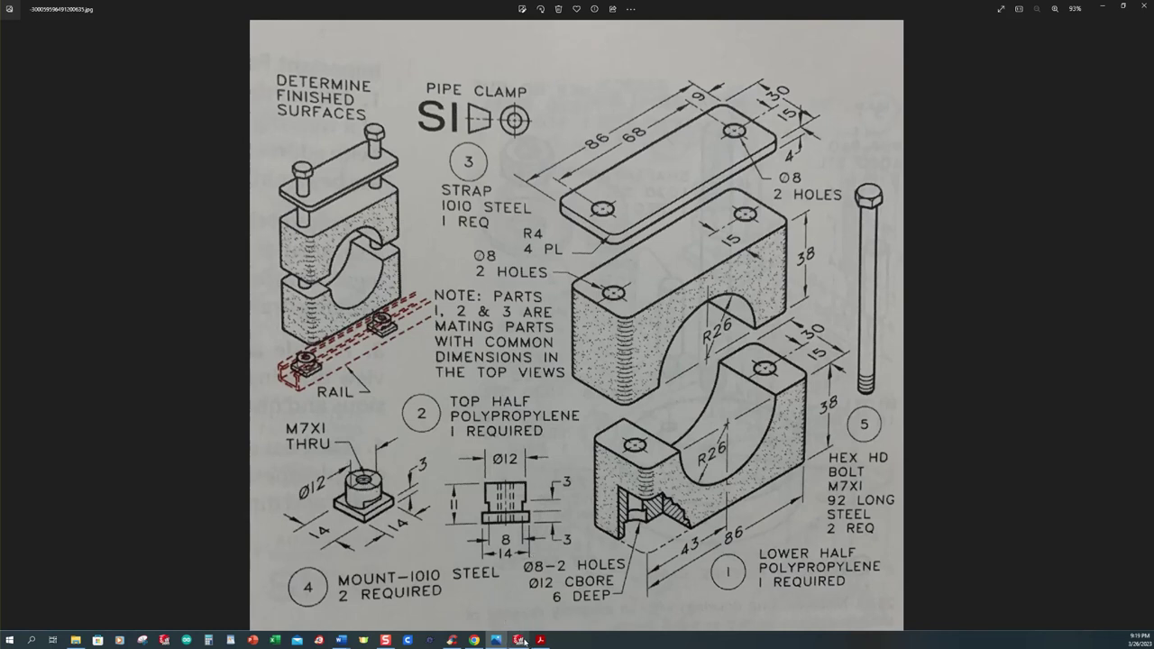
click(521, 641)
middle_drag(430, 471, 356, 206)
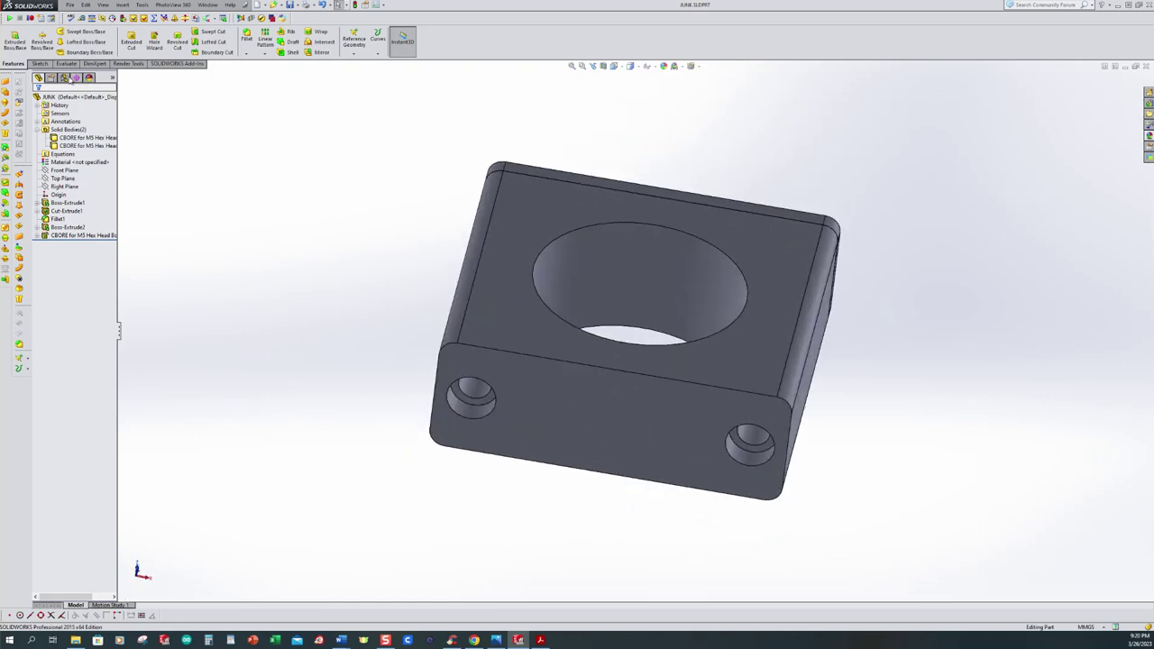
click(15, 40)
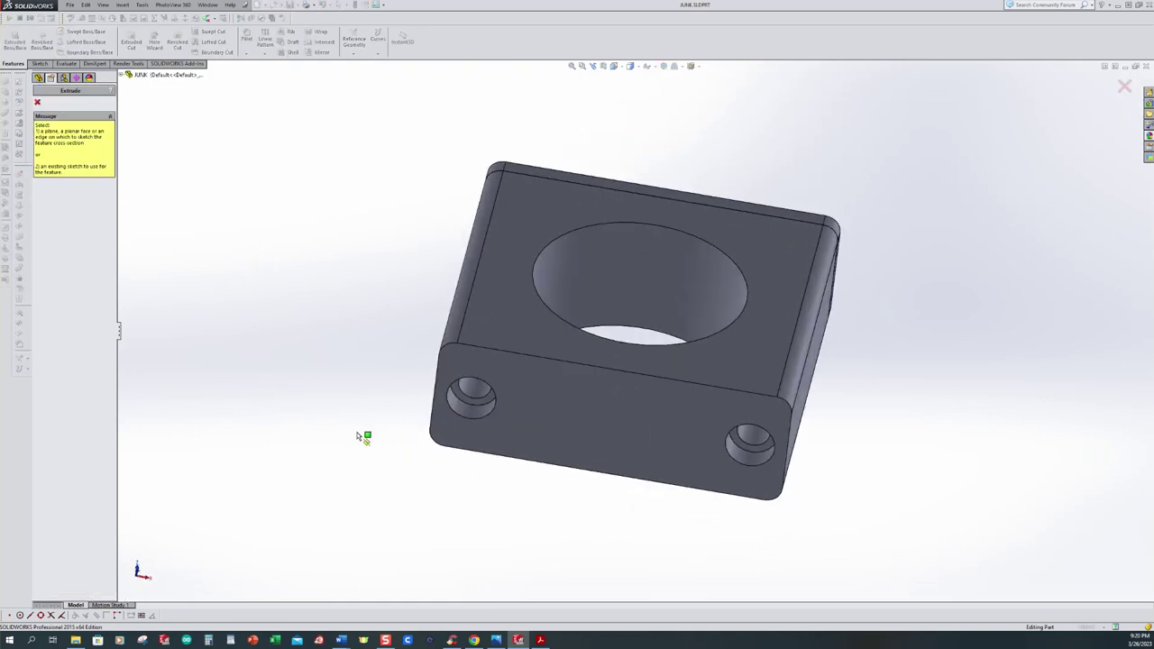
middle_drag(334, 418, 371, 425)
scroll(494, 343, down, 3)
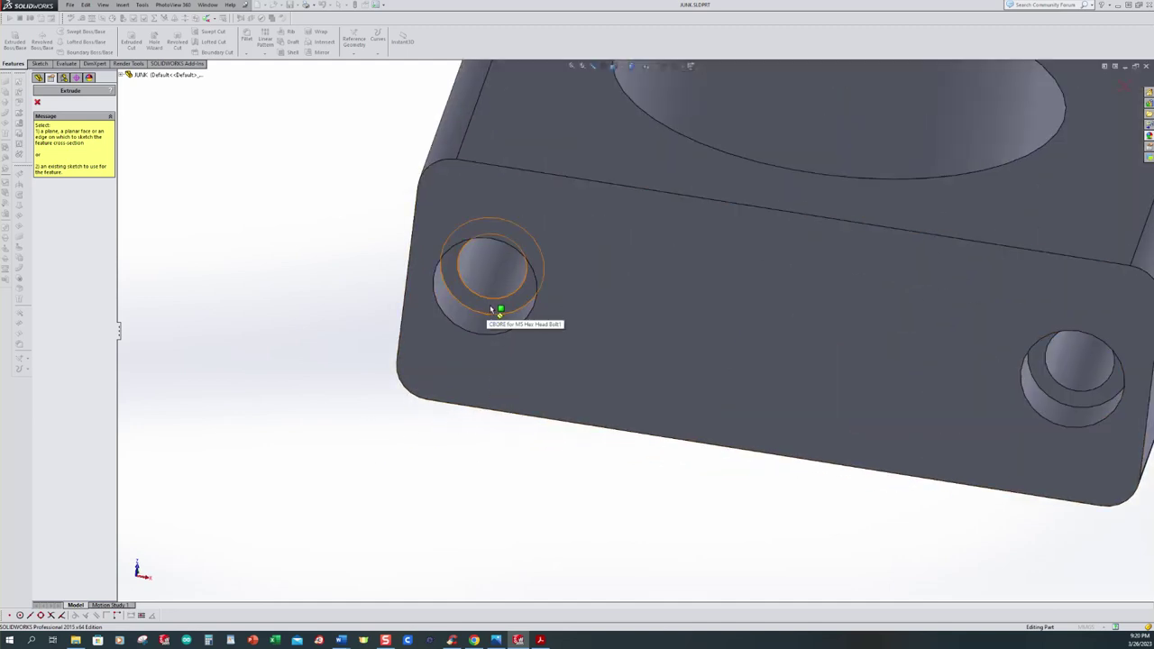
click(491, 310)
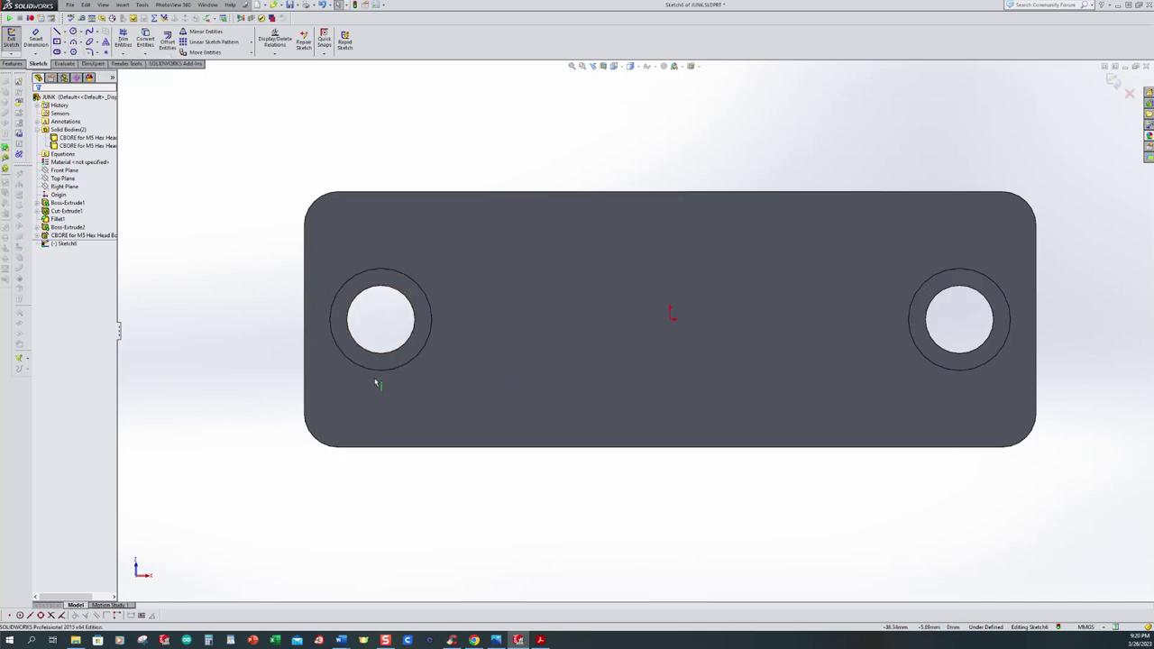
- Sketch a circle about 17.7 mm in diameter centred on the left bolt hole
click(73, 31)
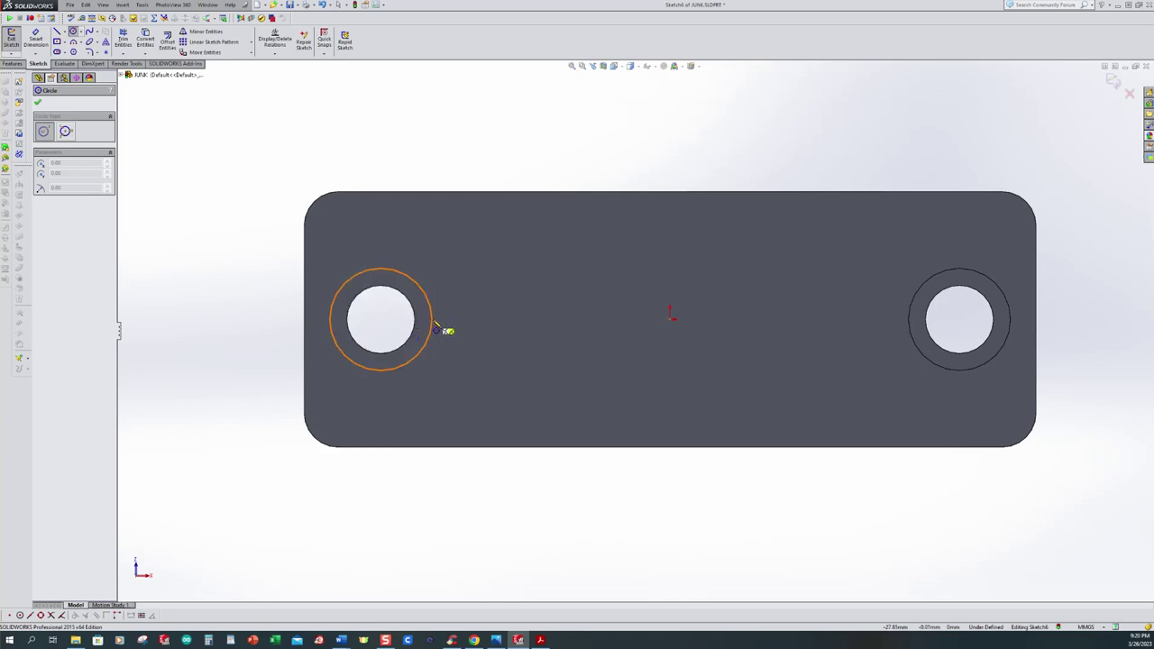
click(380, 320)
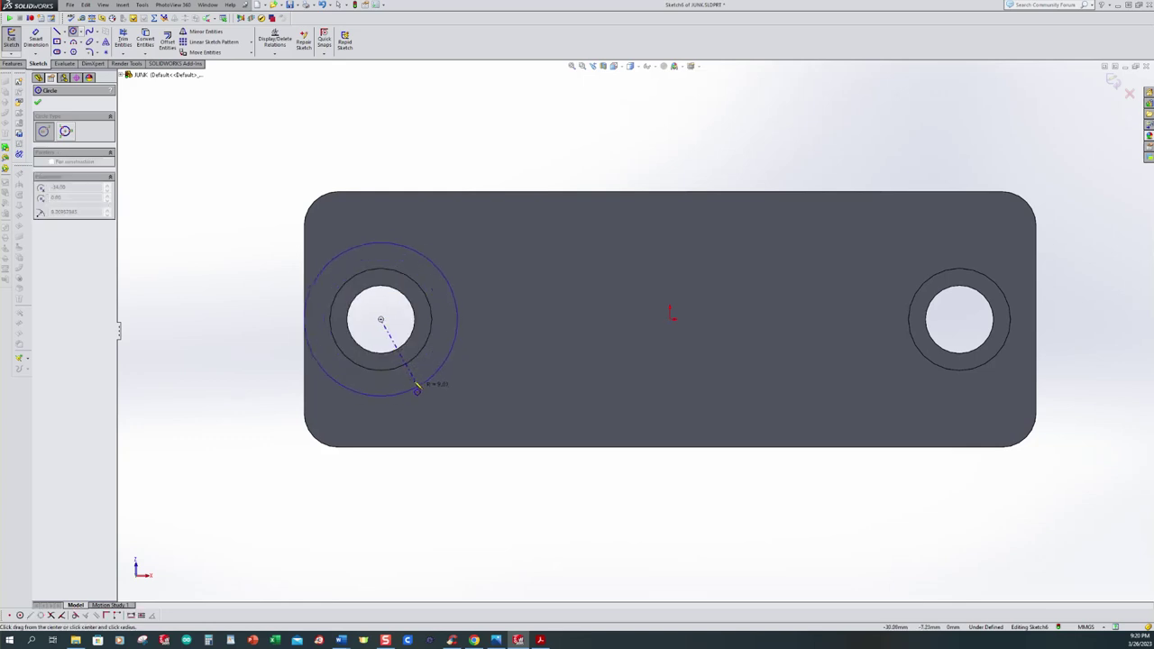
click(419, 394)
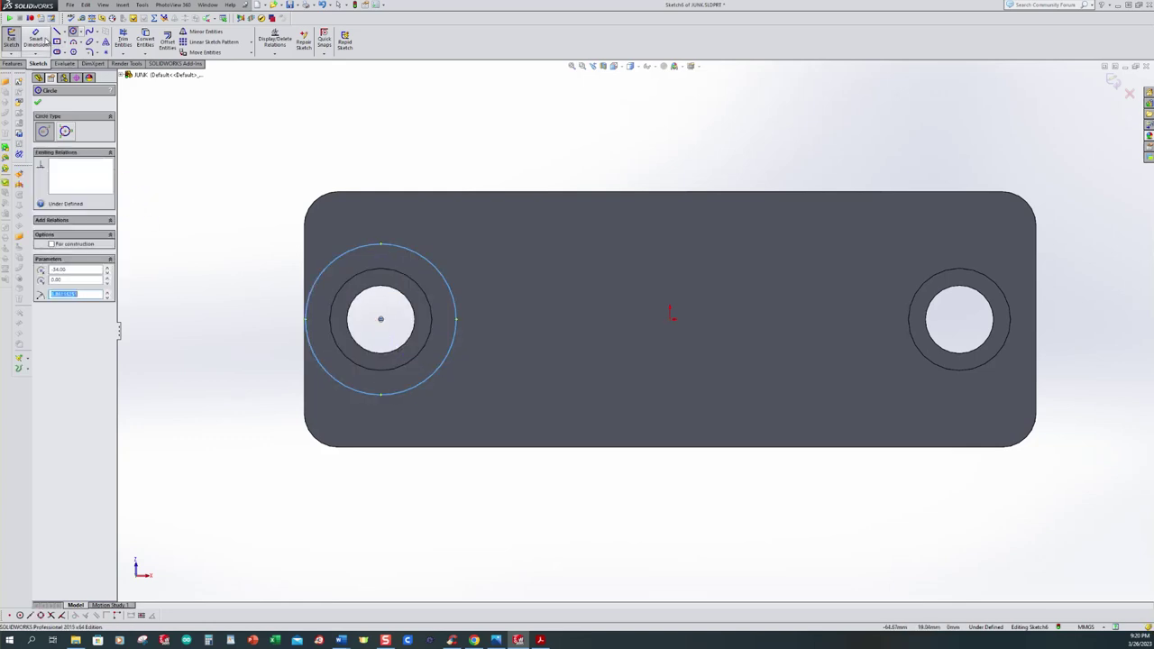
key(Escape)
- Dimension the new circle around the left bolt hole to a diameter of 12 mm
key(d)
click(338, 261)
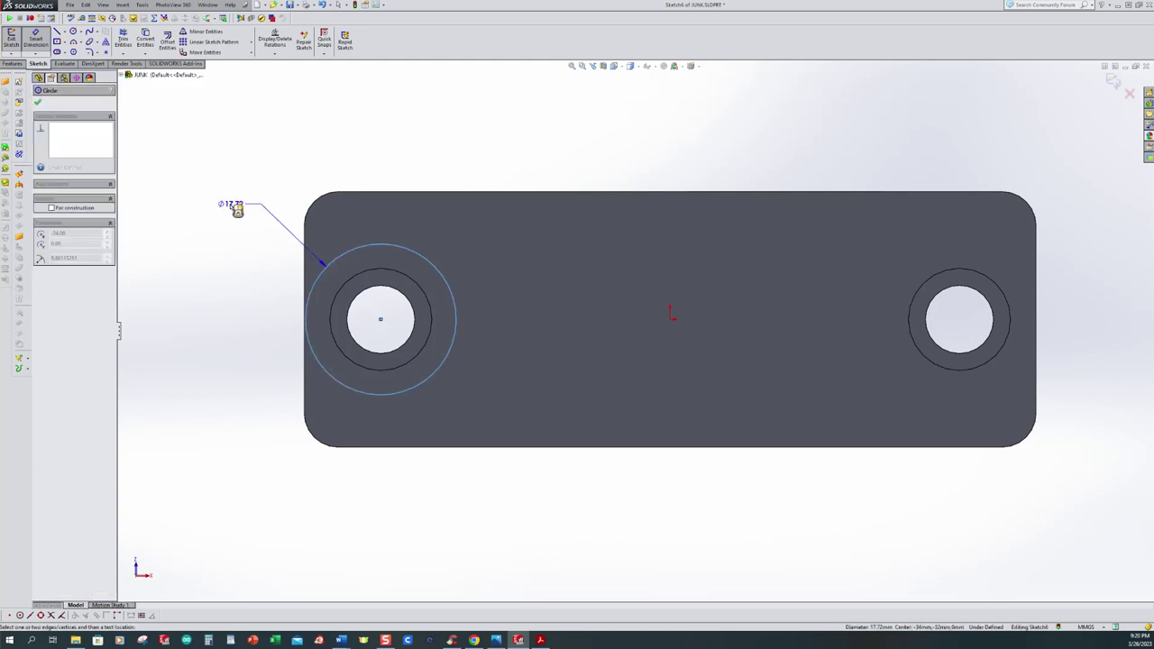
click(242, 209)
text(12)
key(Return)
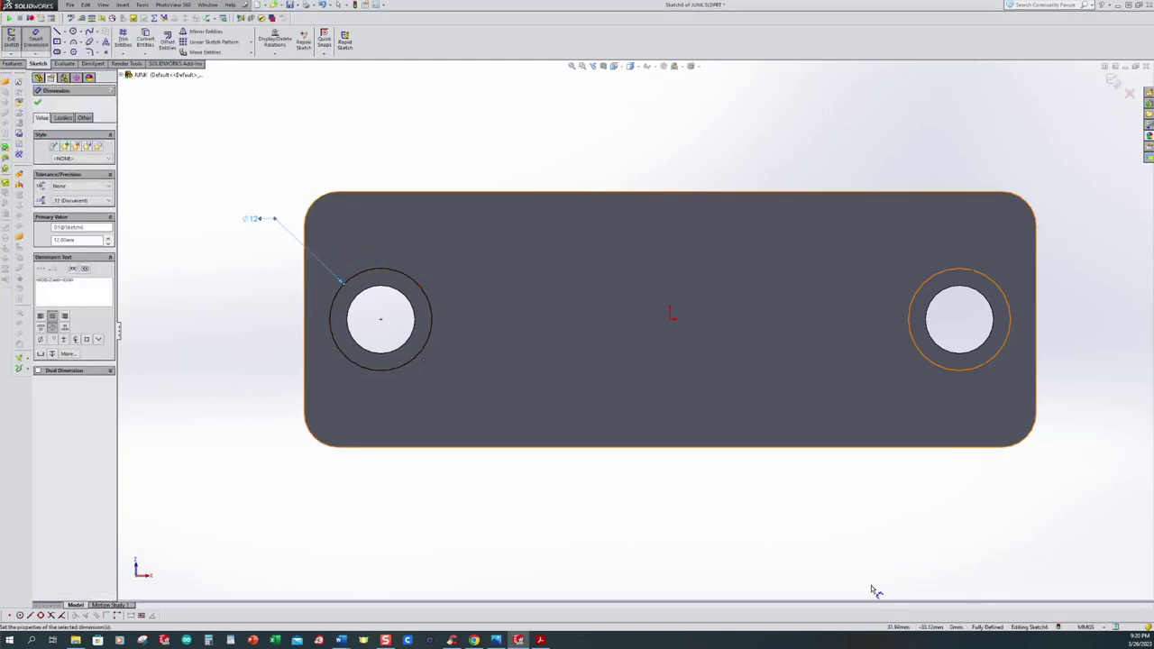
- Check the mount's height in the reference drawing and extrude the 12 mm circle 8 mm outward as a separate, unmerged body
mouse_move(621, 479)
middle_down()
mouse_move(607, 490)
mouse_move(523, 487)
middle_up()
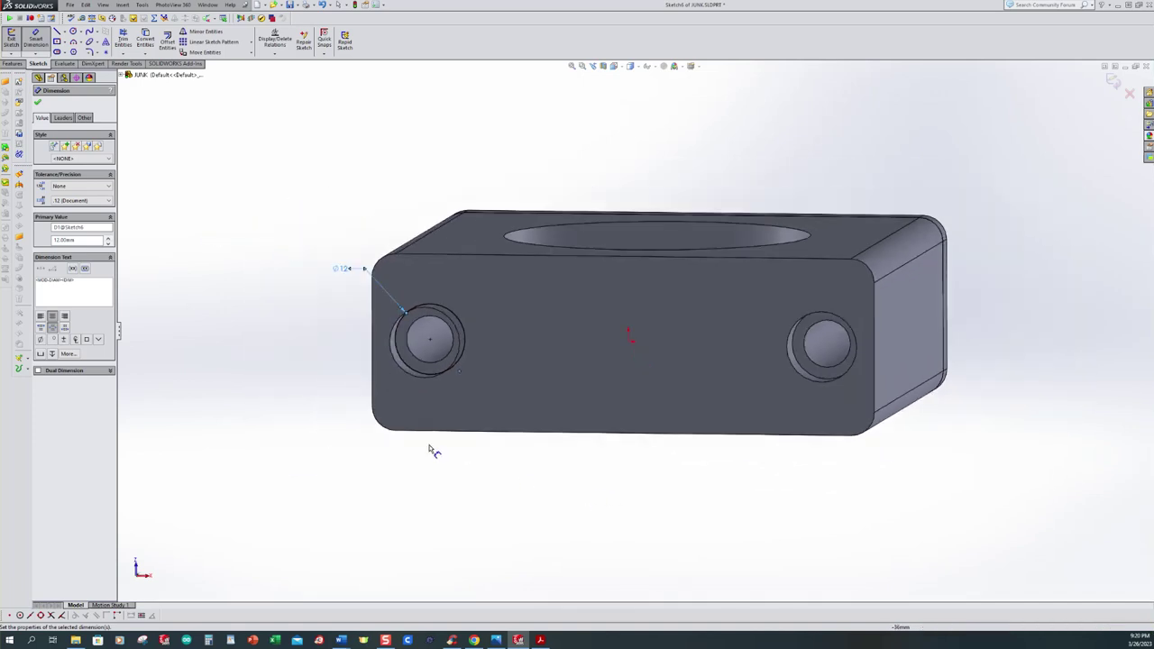
key(f)
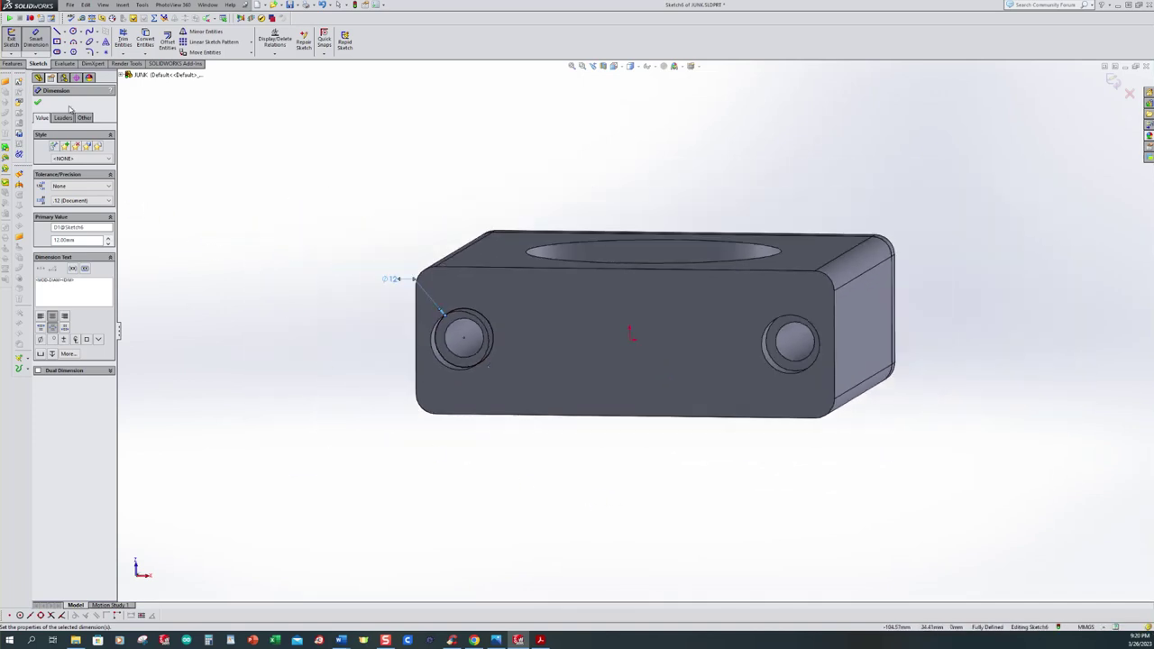
click(496, 640)
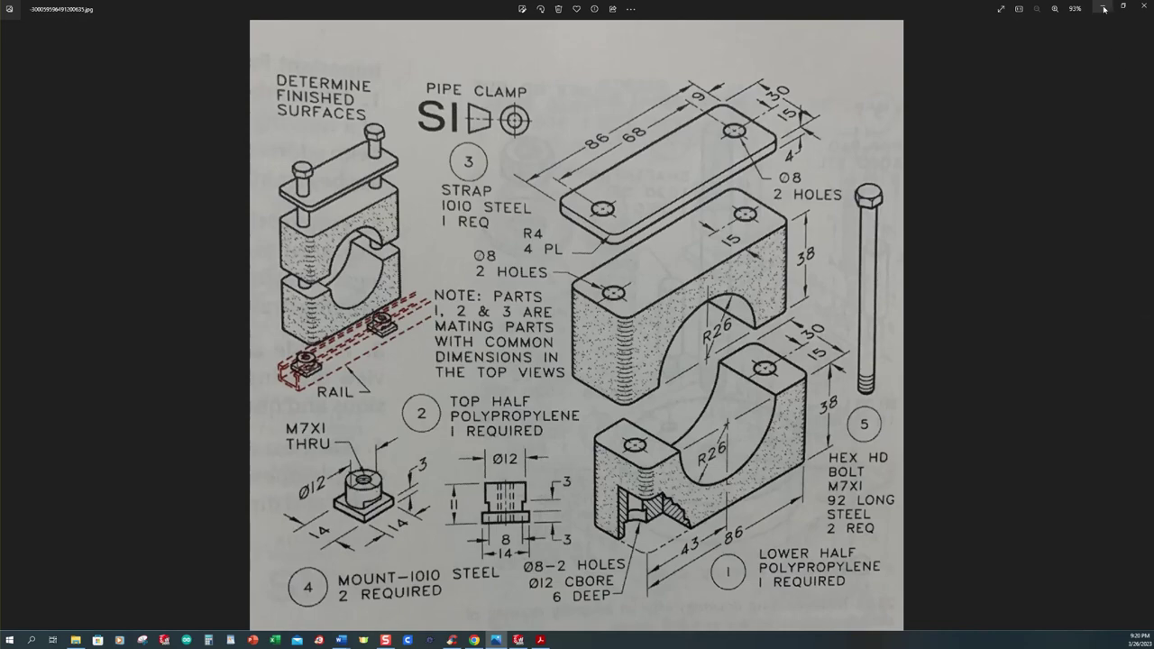
click(519, 639)
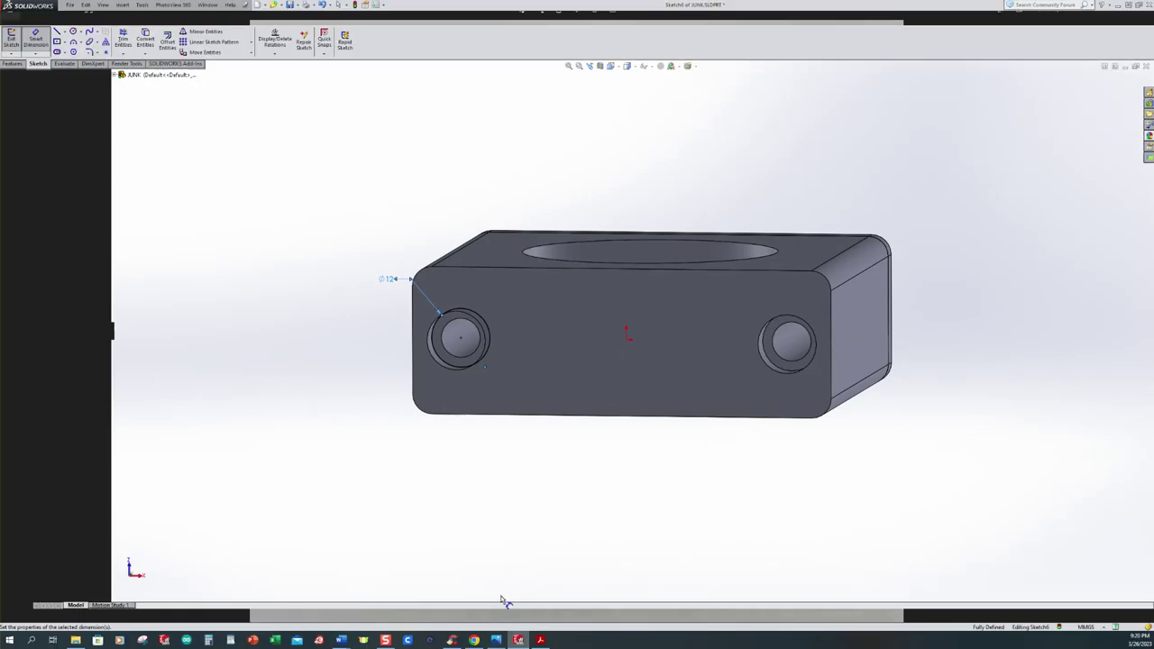
click(10, 40)
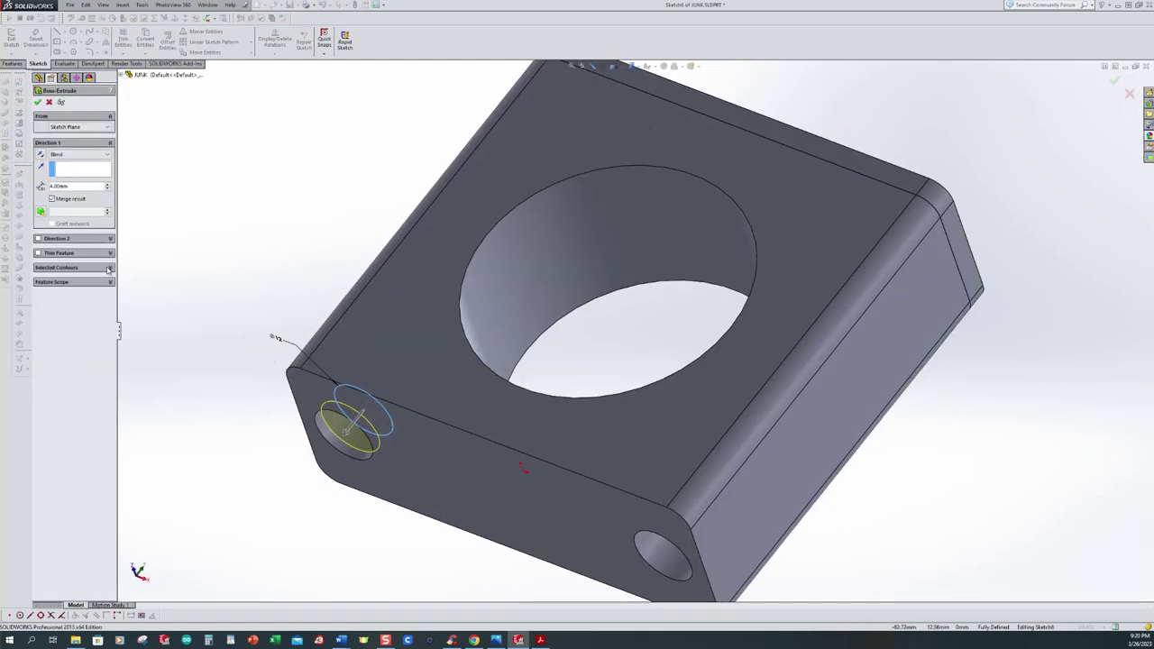
double_click(70, 186)
scroll(87, 182, up, 2)
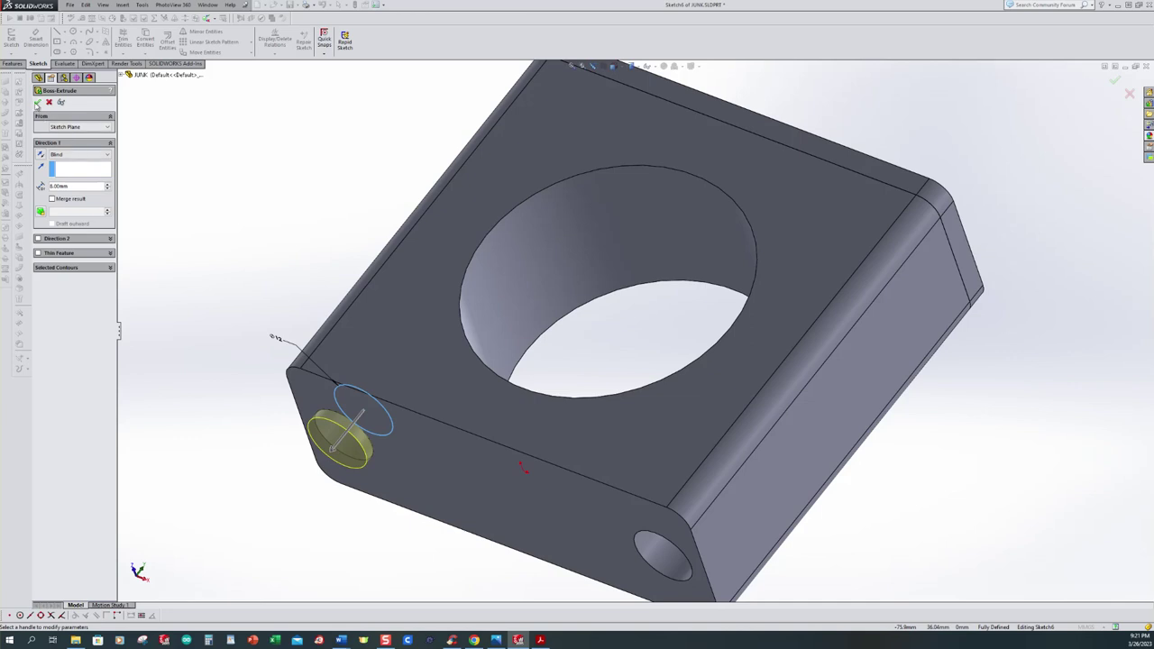
click(38, 104)
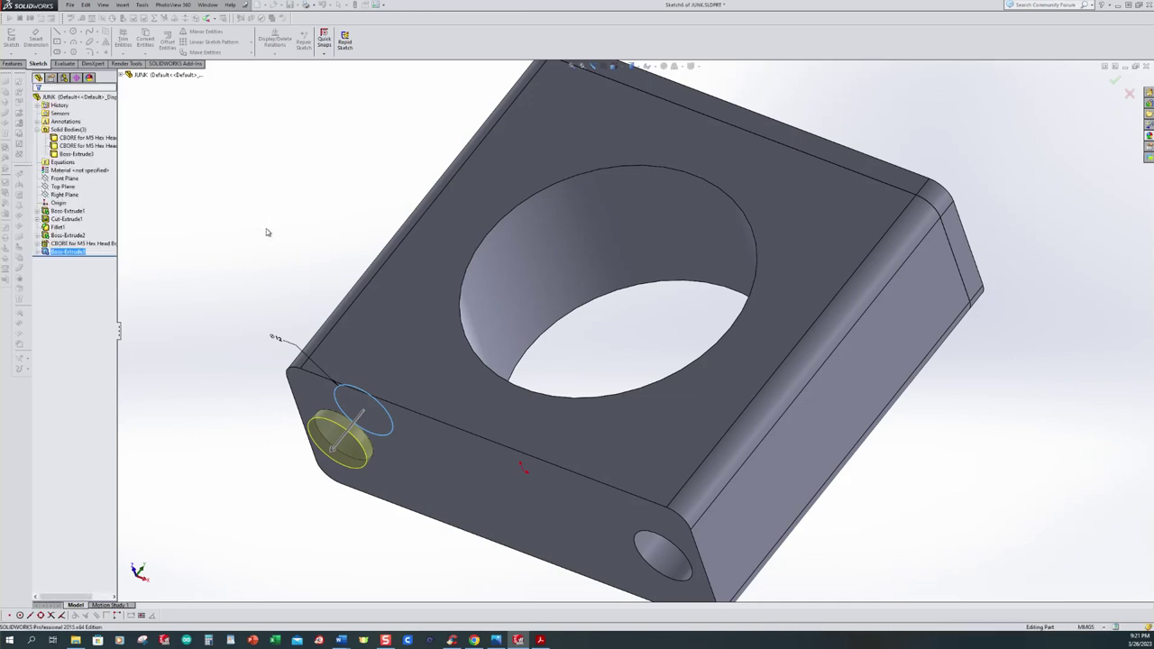
- Hide the clamp block body, leaving the strap and the mount cylinder displayed
key(f)
middle_drag(307, 258, 443, 308)
click(74, 146)
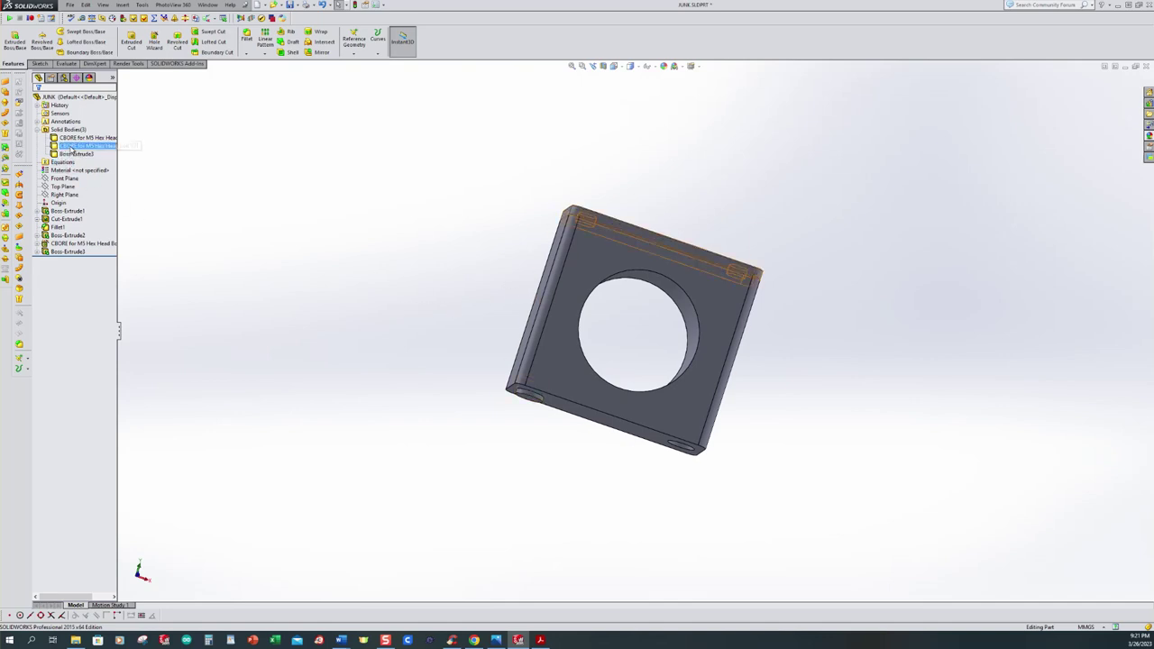
click(575, 313)
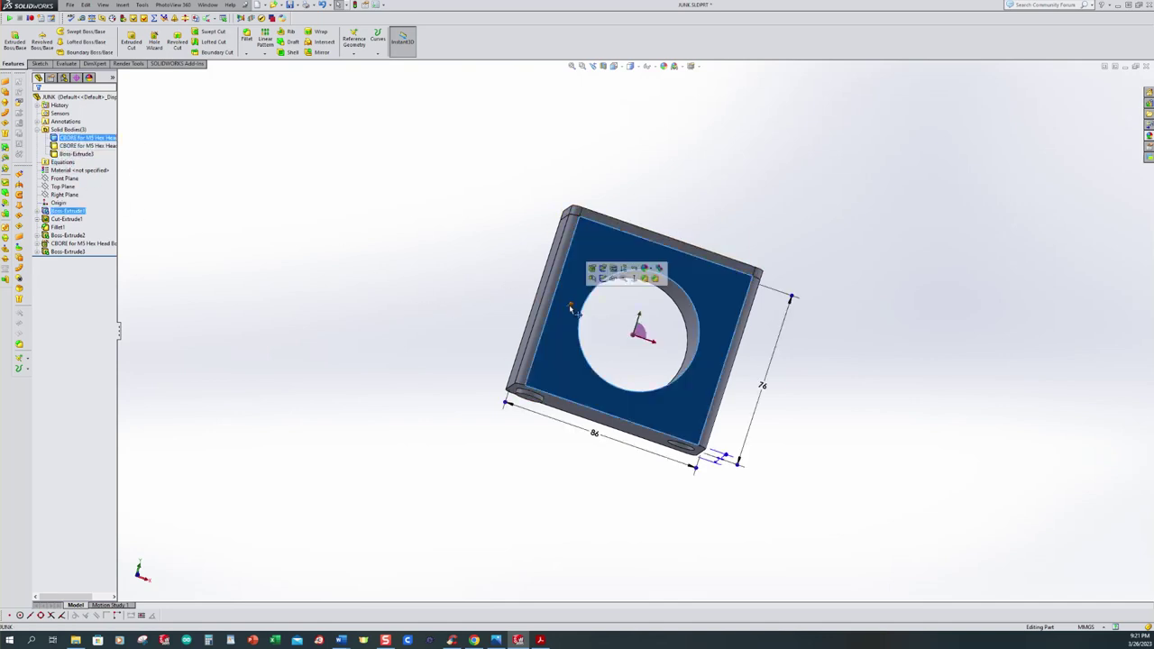
click(613, 279)
middle_drag(544, 464, 613, 378)
scroll(613, 378, down, 3)
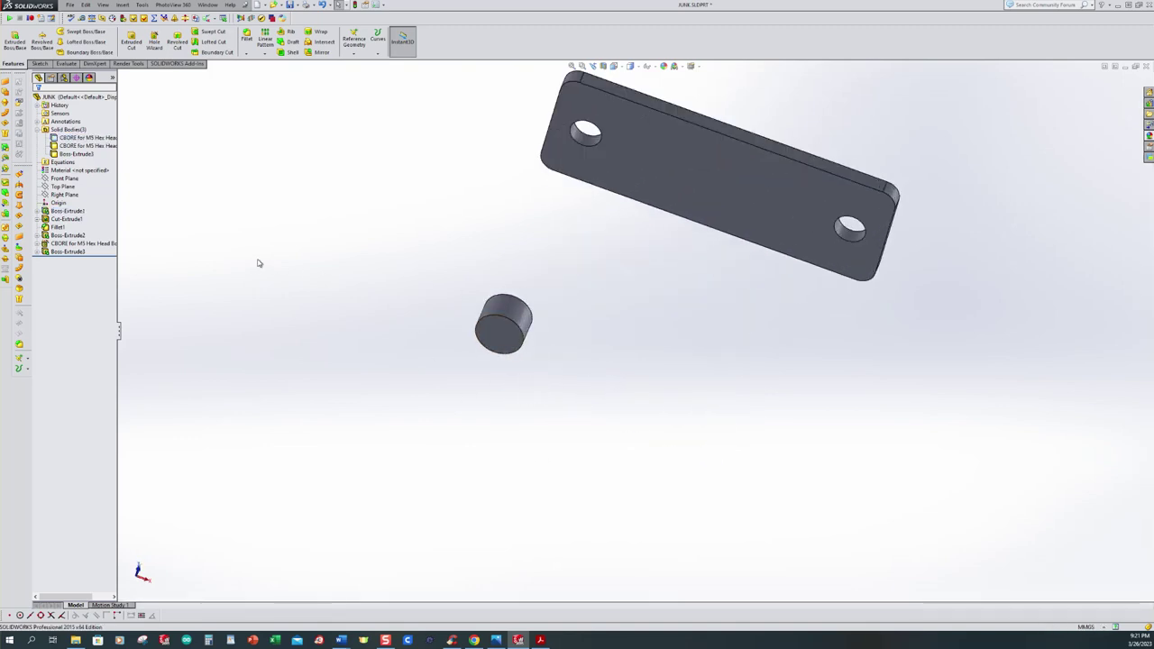
- Start a boss-extrude sketch on the mount cylinder's outer end face and draw a concentric four-sided polygon about 17.4 mm across
click(15, 41)
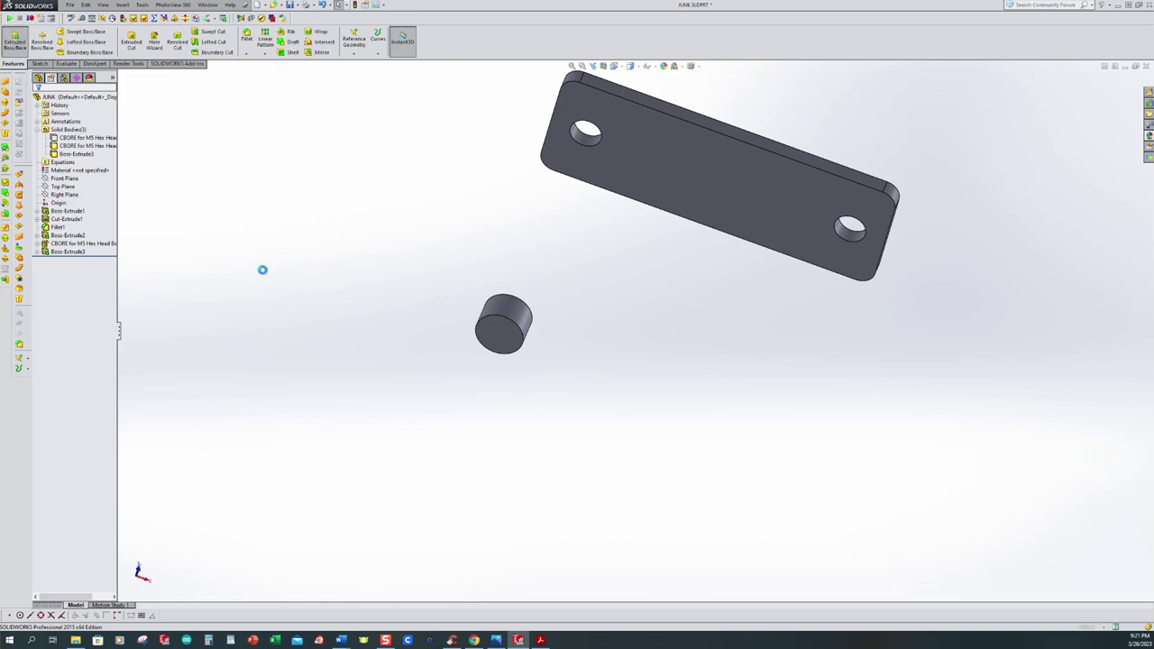
click(497, 338)
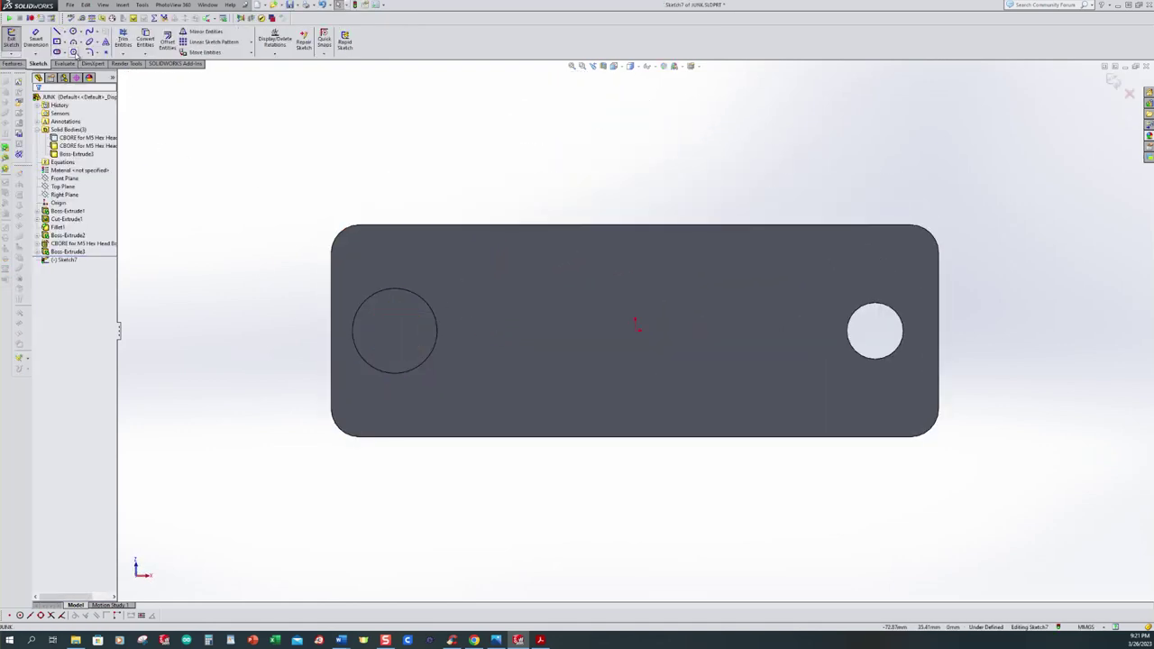
click(74, 51)
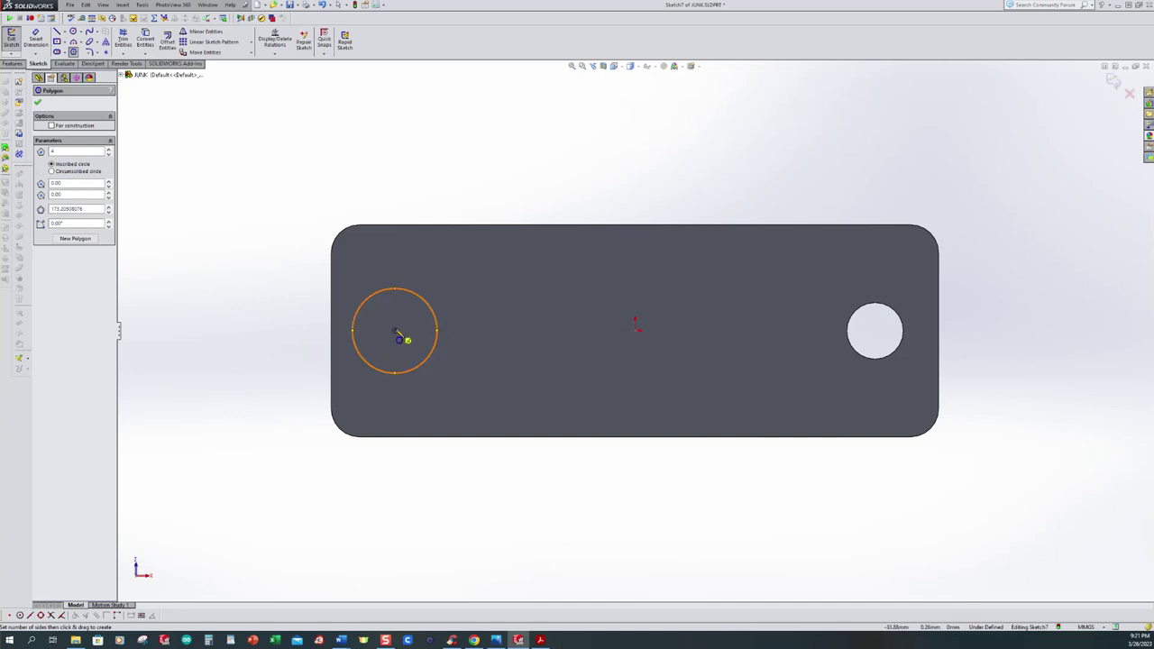
drag(399, 339, 461, 389)
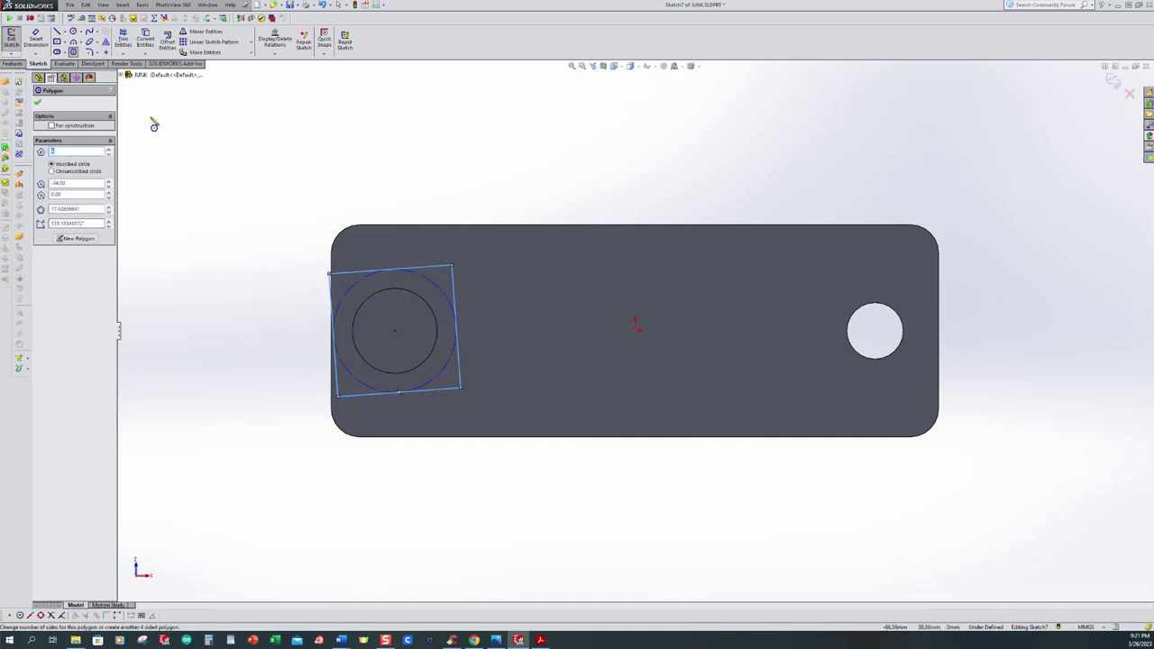
key(Escape)
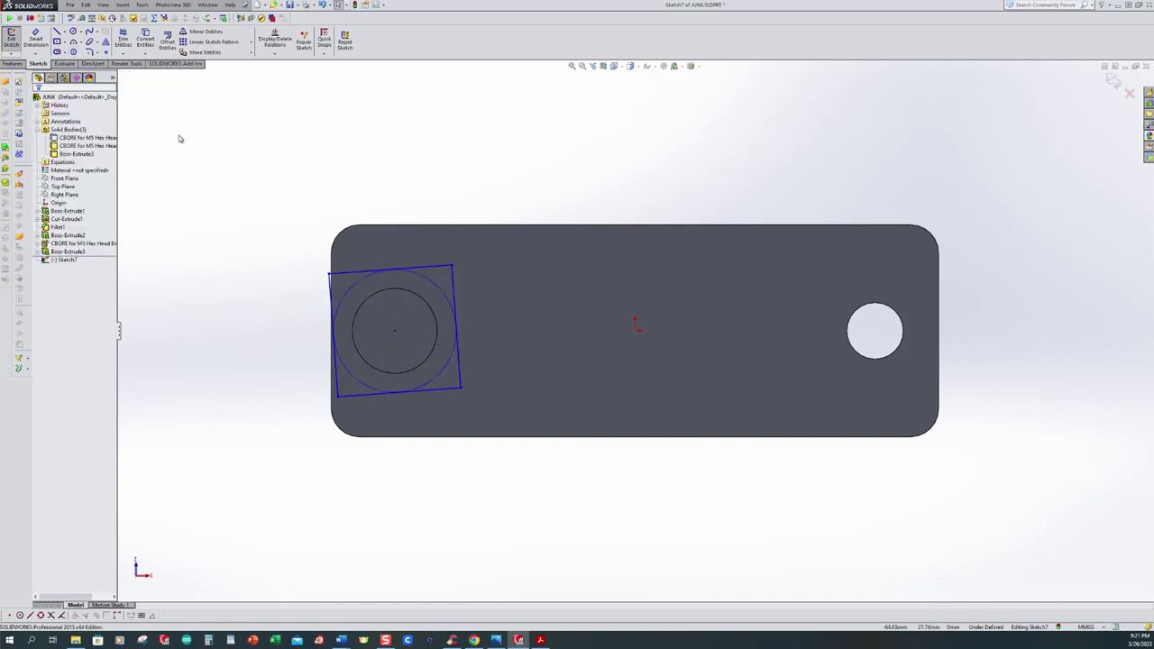
- Make the square's lower edge horizontal and set its inscribed circle's diameter to 14 mm
click(441, 394)
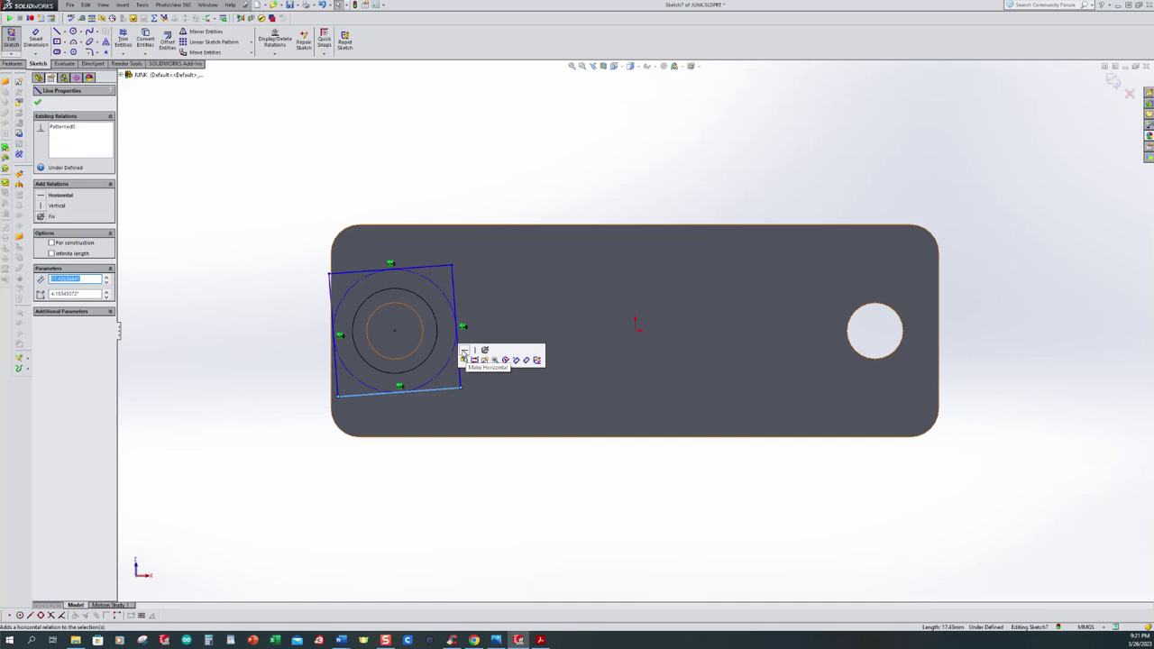
click(464, 358)
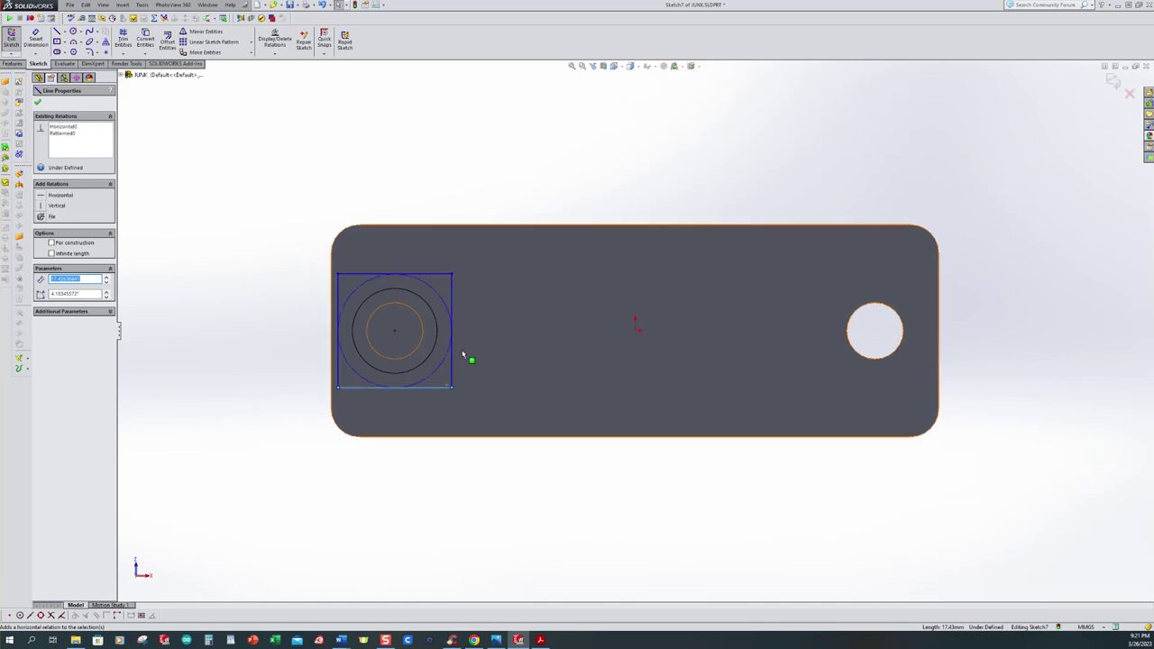
click(35, 42)
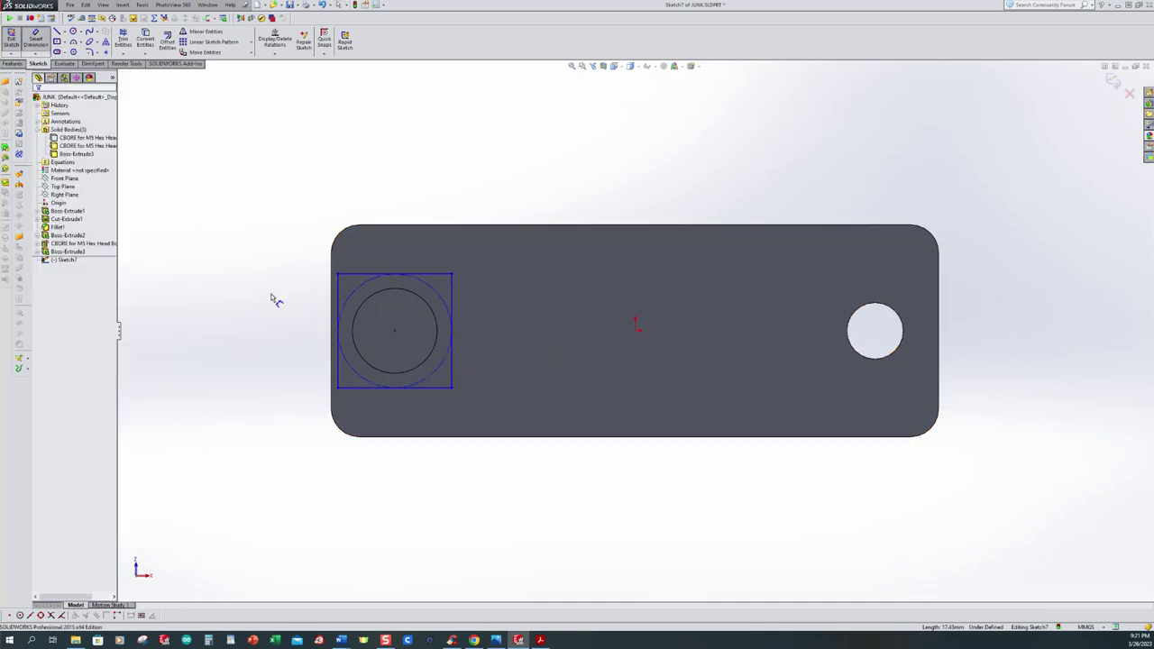
click(357, 293)
click(280, 259)
text(14)
key(Return)
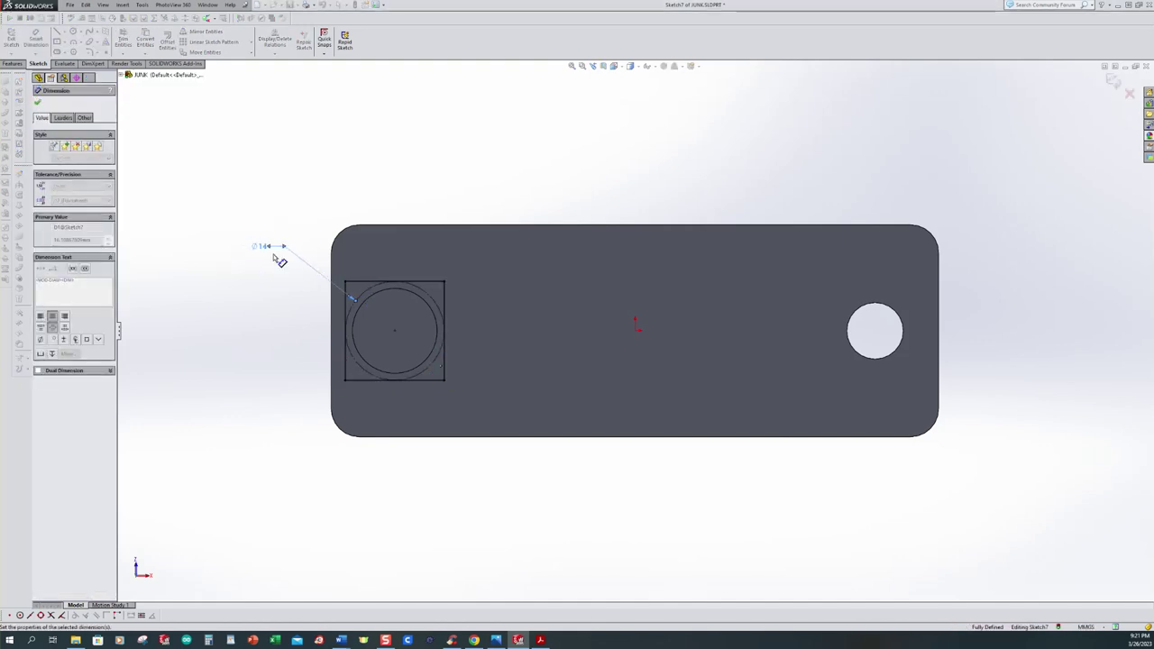
- Extrude the 14 mm square 3 mm away from the cylinder with Merge result on, forming the mount's base
scroll(361, 247, up, 5)
middle_drag(361, 247, 335, 358)
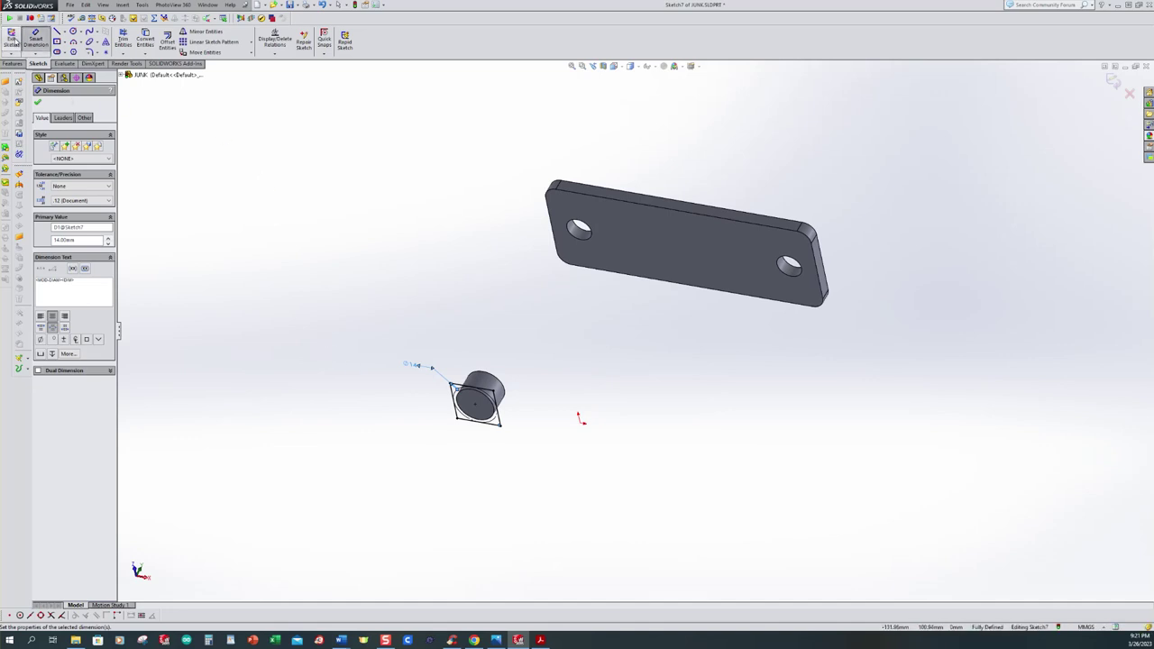
key(ctrl+8)
key(Escape)
key(e)
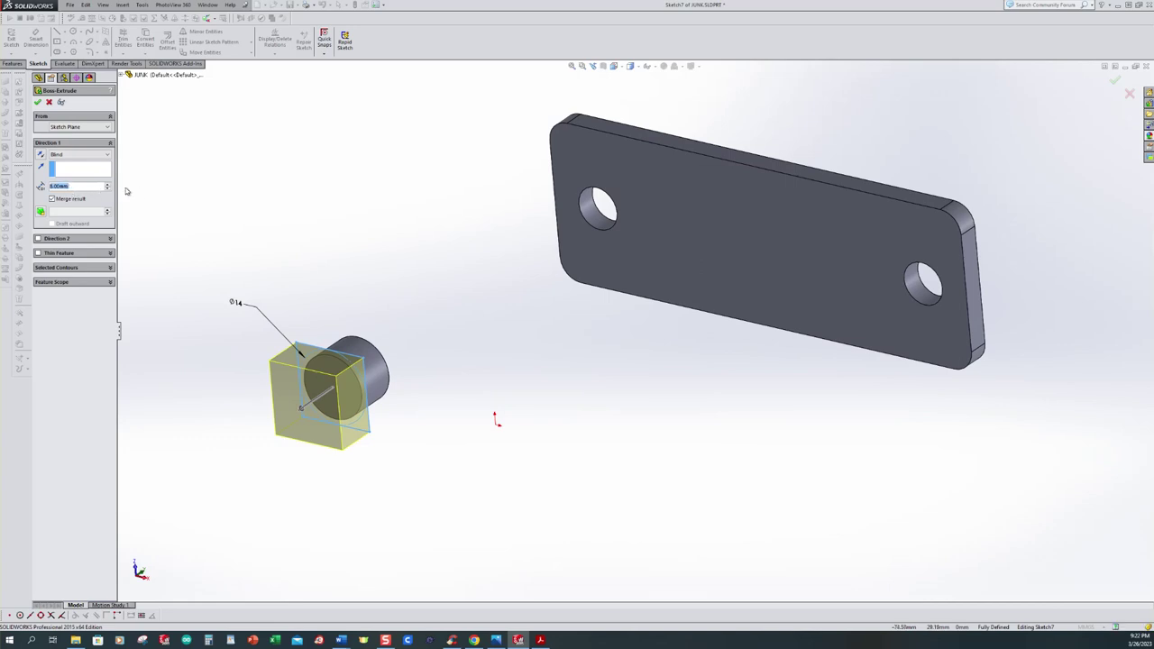
text(3)
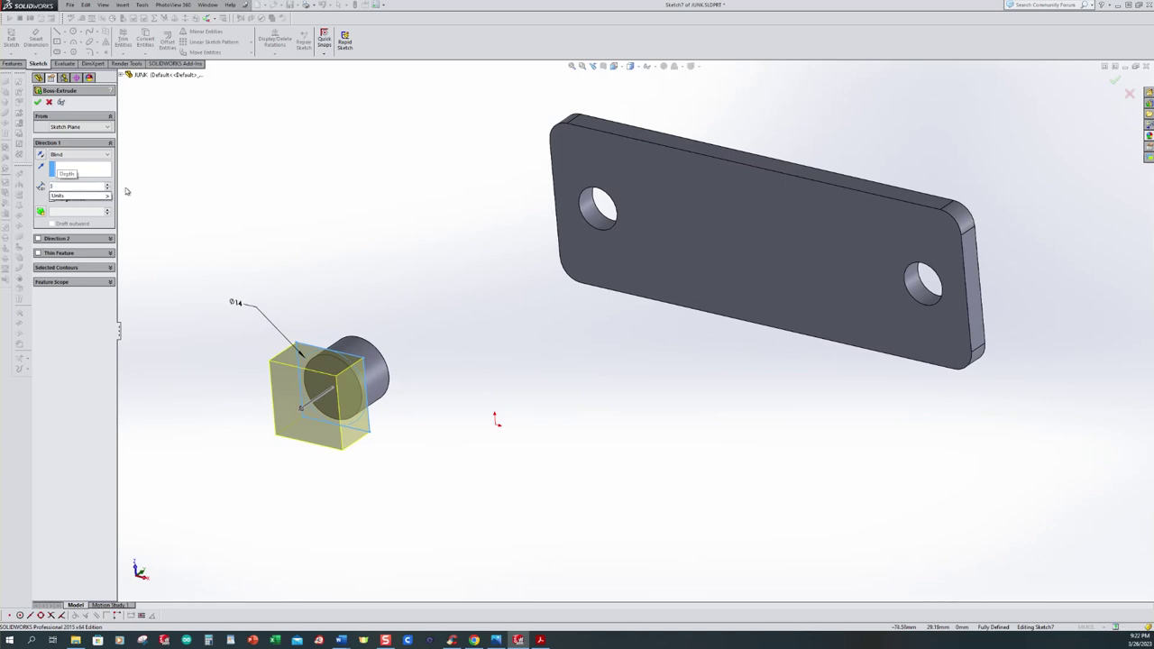
key(Return)
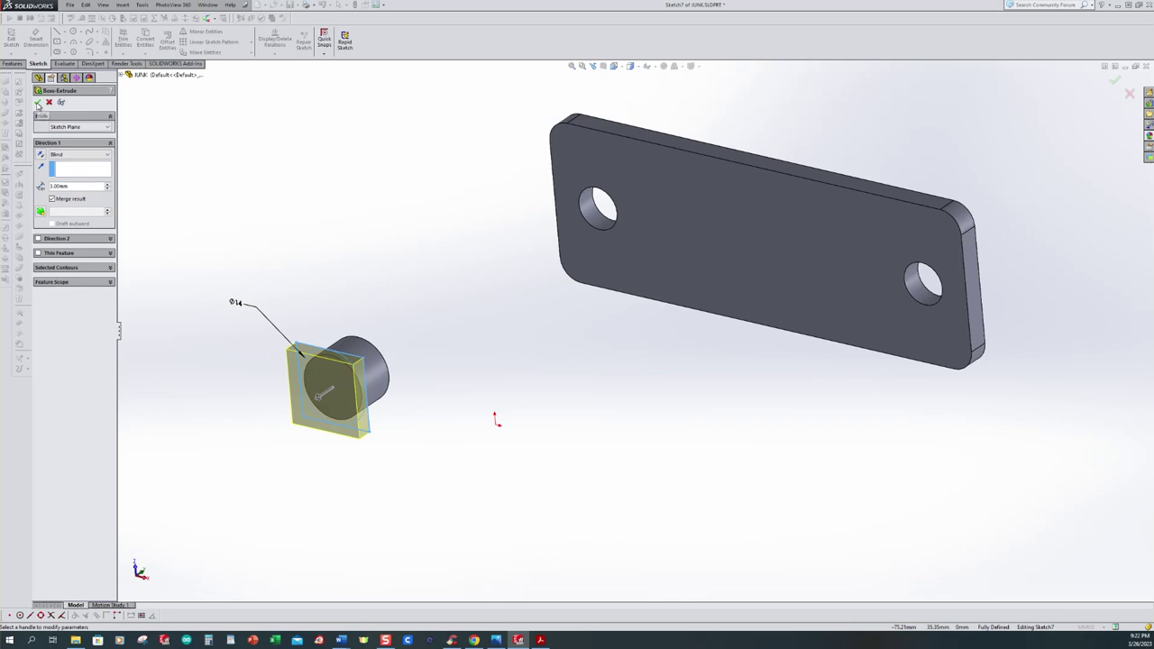
click(37, 104)
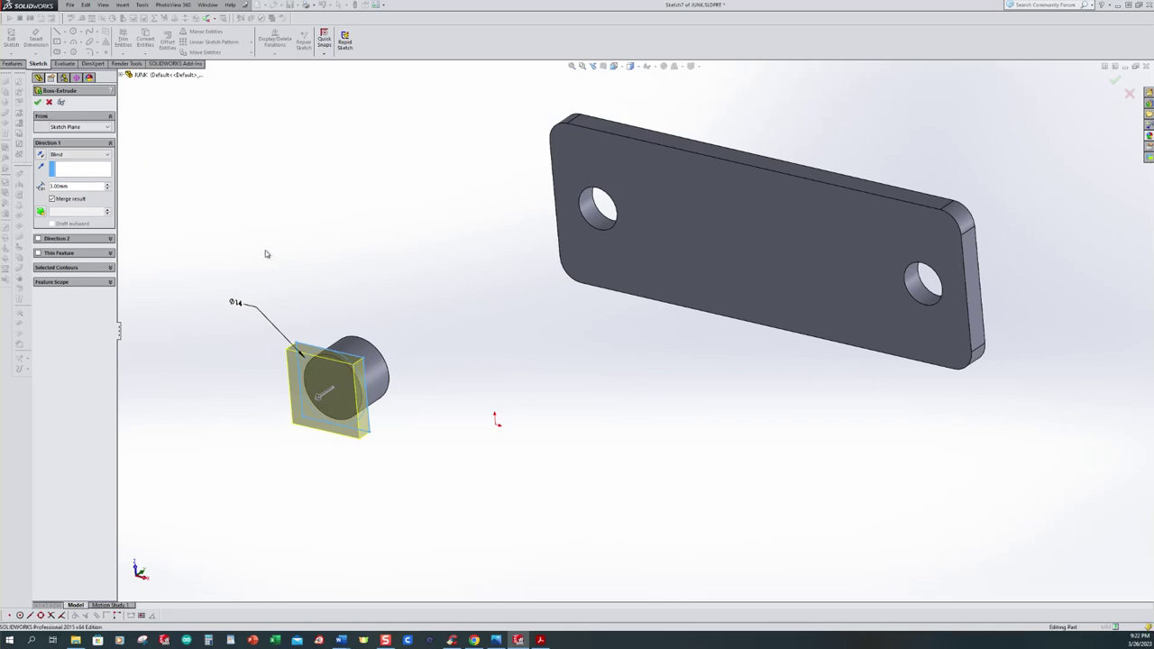
click(266, 262)
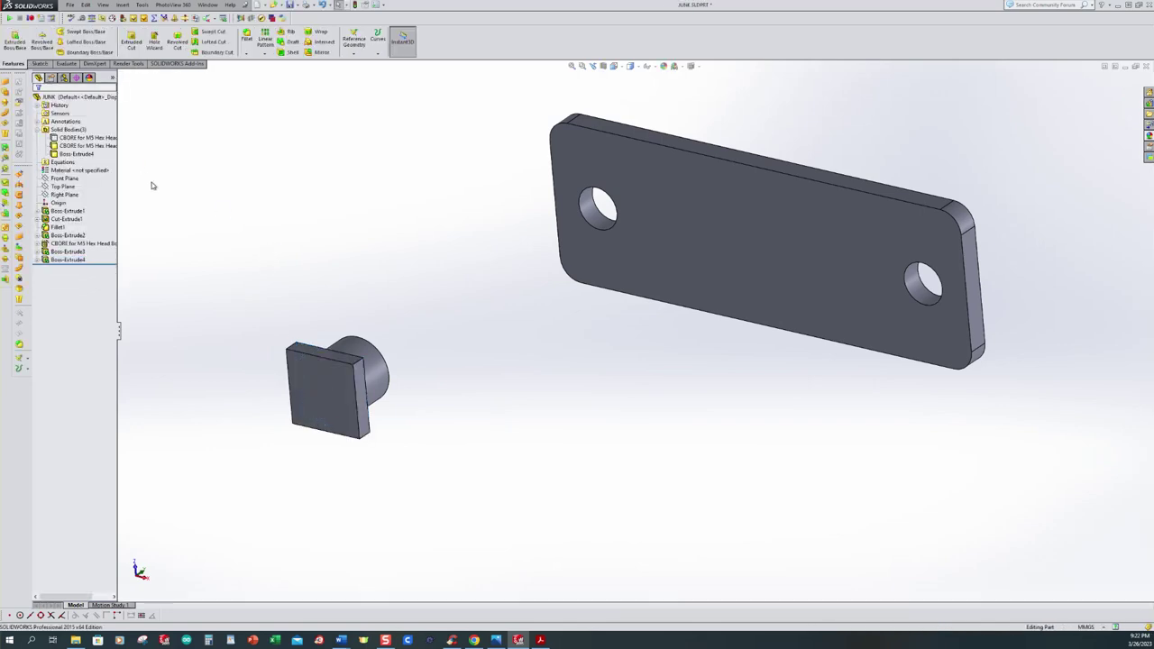
- Measure the mount's overall height between its base face and the cylinder's end face, and check the mount in the reference drawing
click(65, 63)
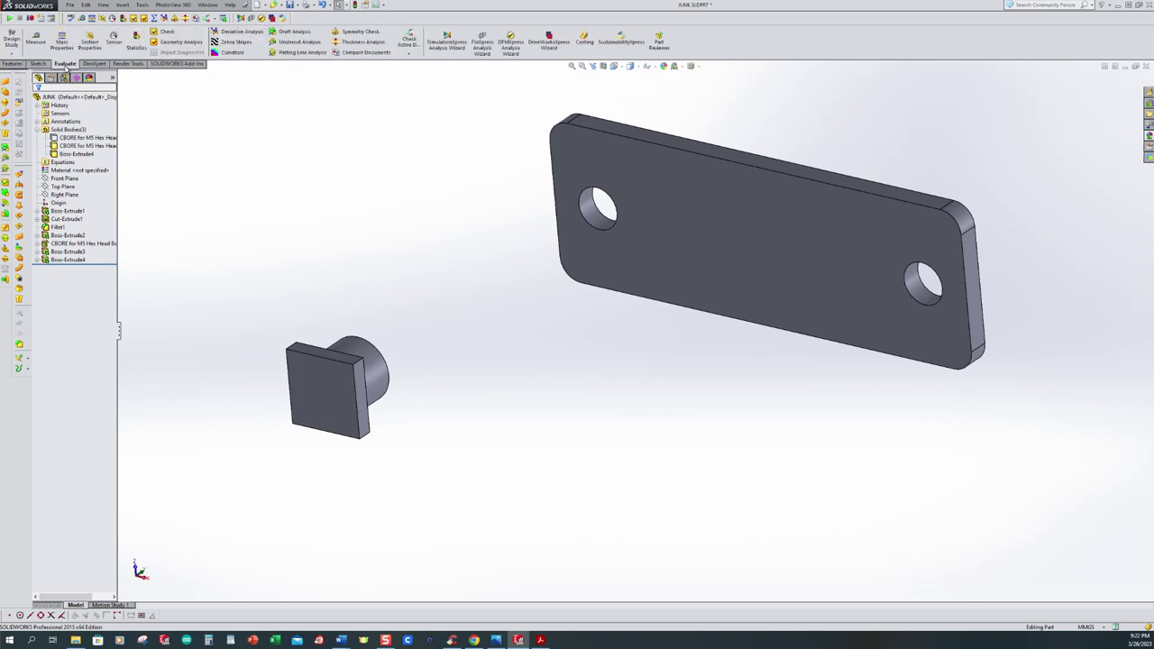
click(36, 39)
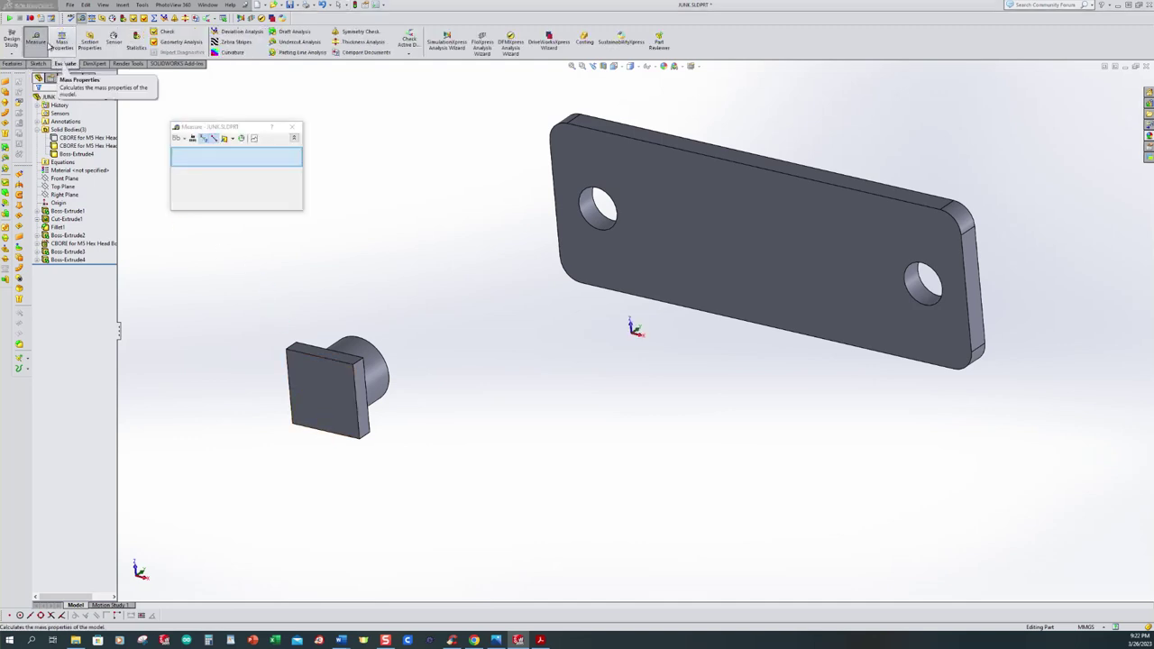
click(323, 389)
middle_drag(423, 405, 453, 391)
click(452, 325)
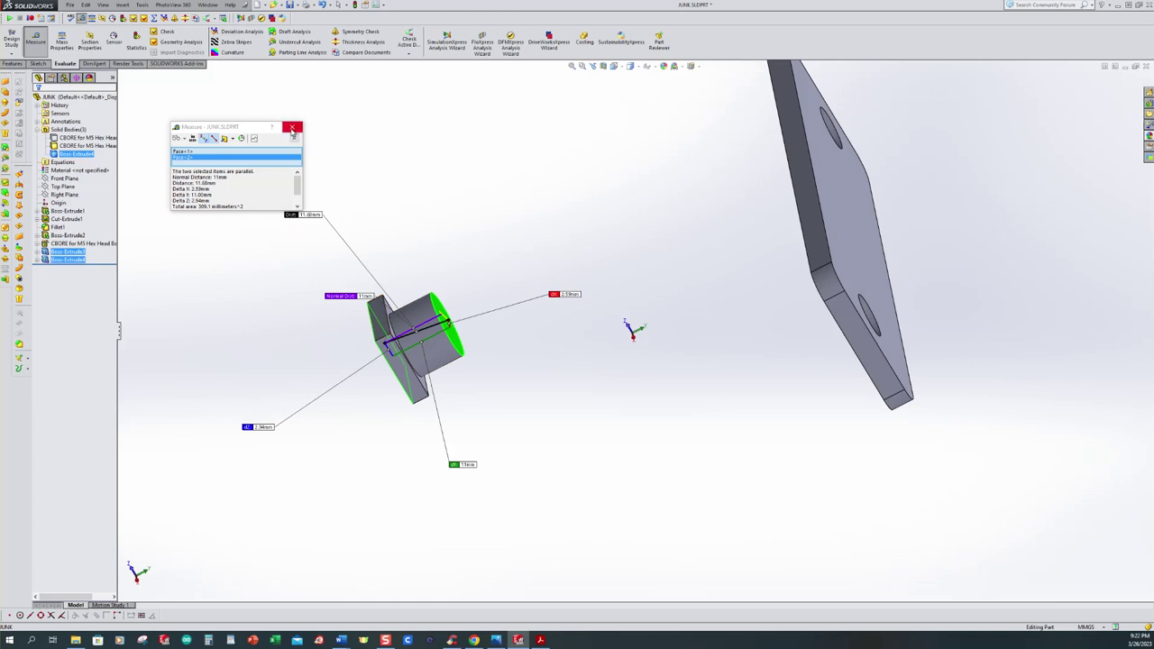
click(292, 127)
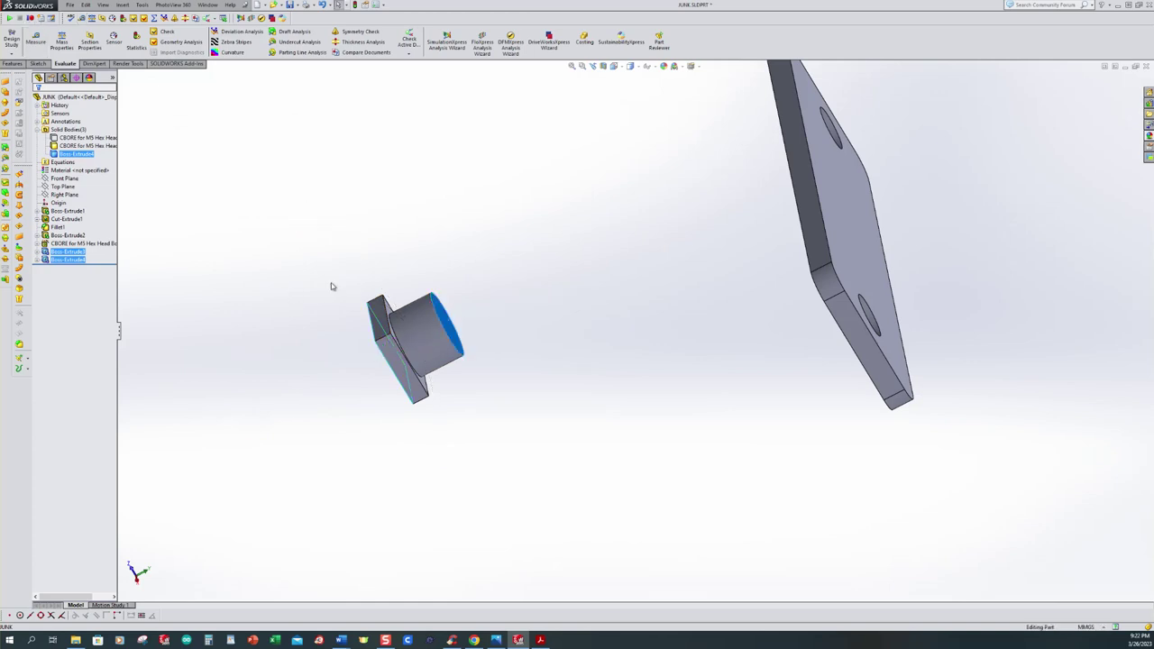
key(ctrl+7)
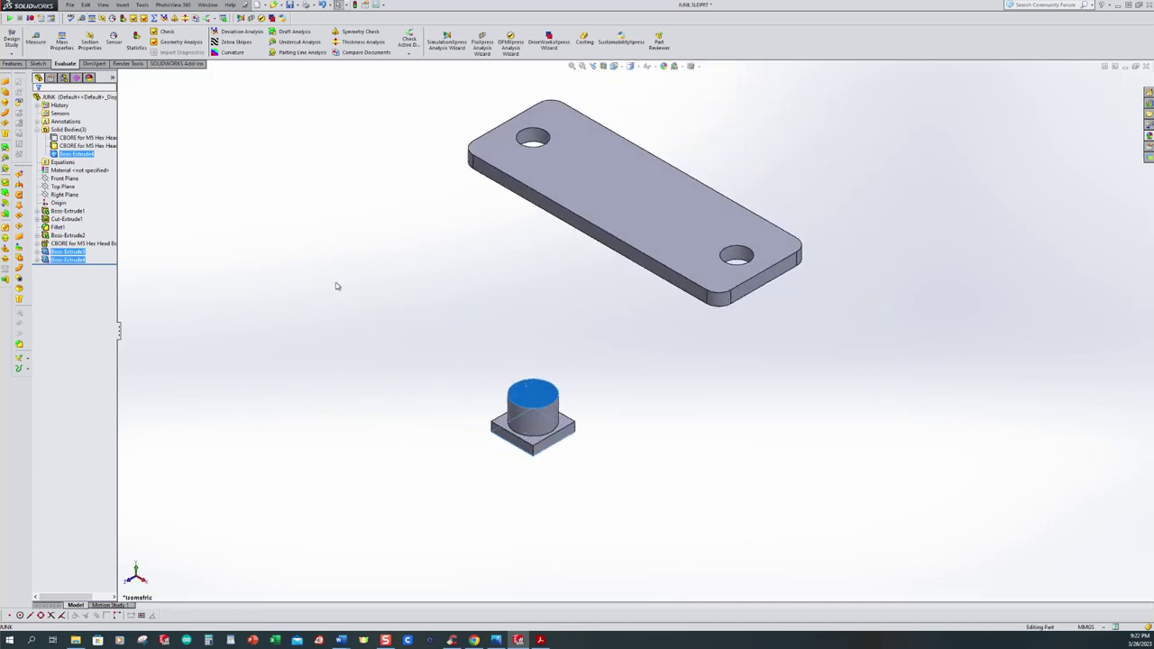
key(Escape)
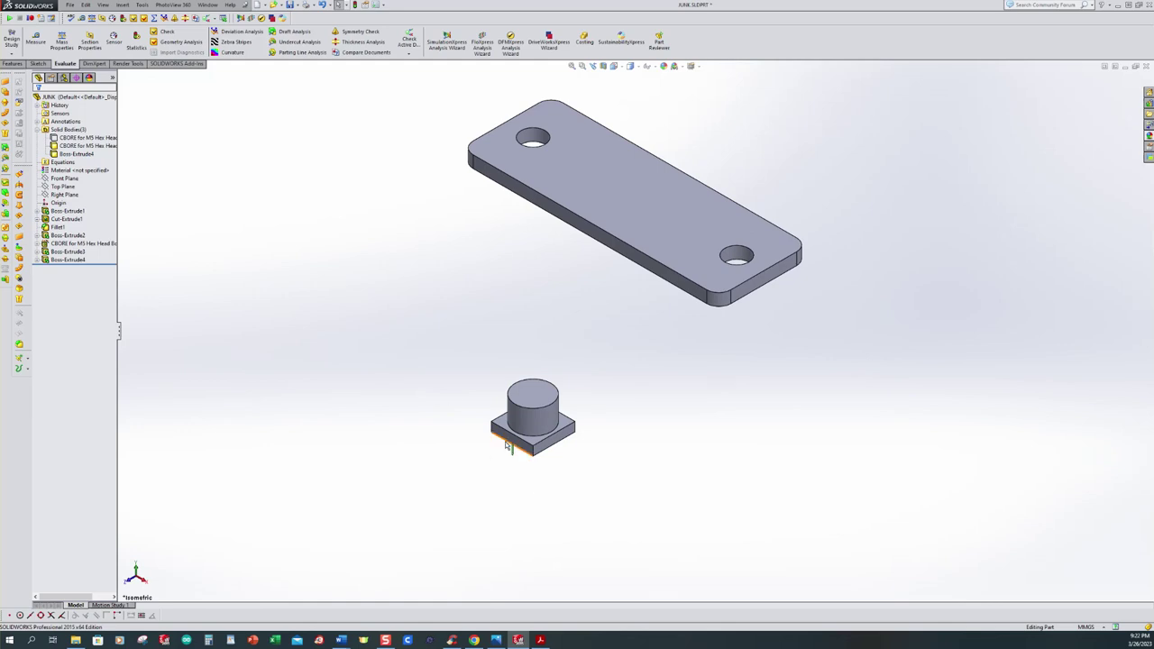
click(496, 640)
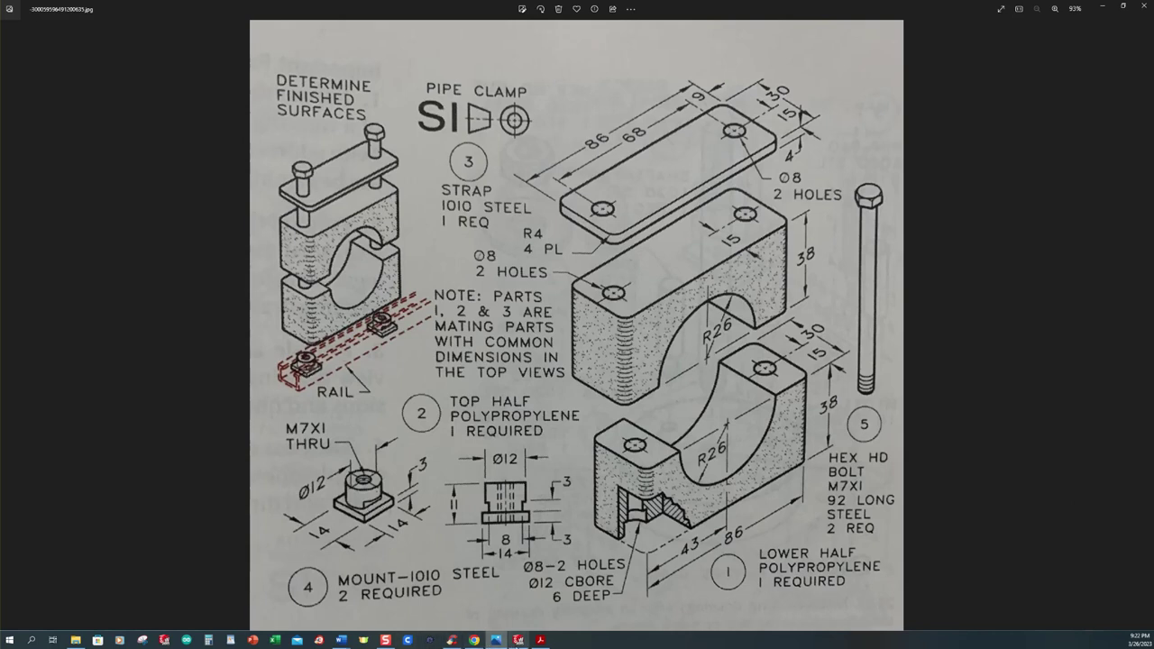
click(520, 641)
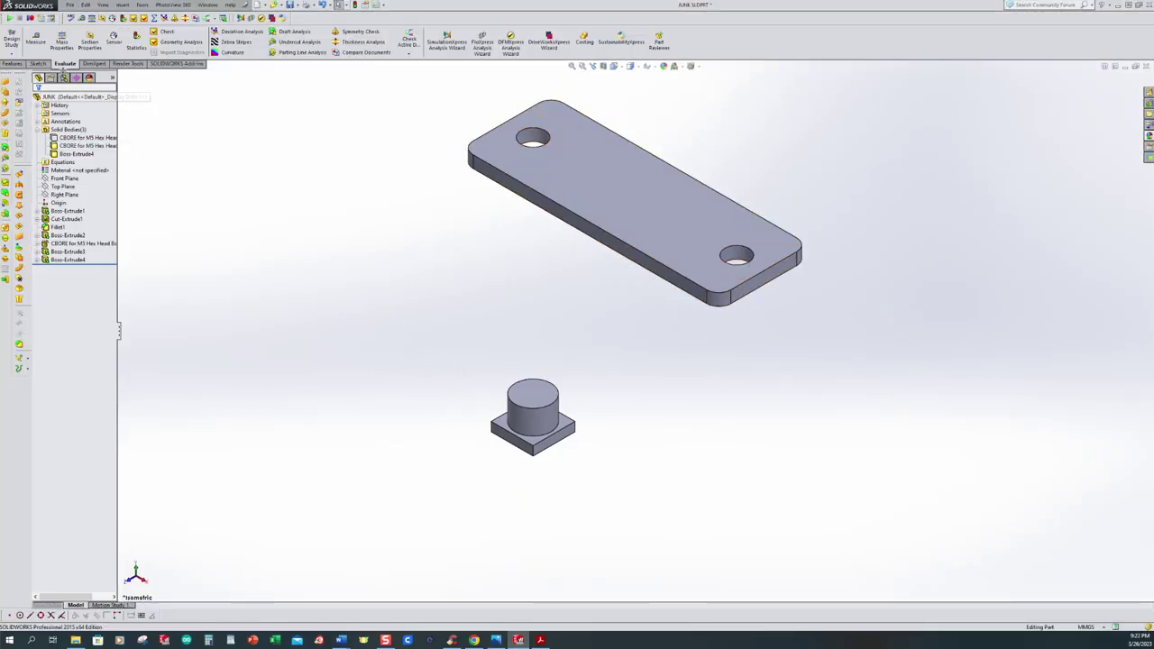
- Start an extruded-cut sketch on the mount base's side face and draw corner rectangles about 4.3 × 2.1 mm and 3.7 × 2.3 mm from its upper corners
click(14, 63)
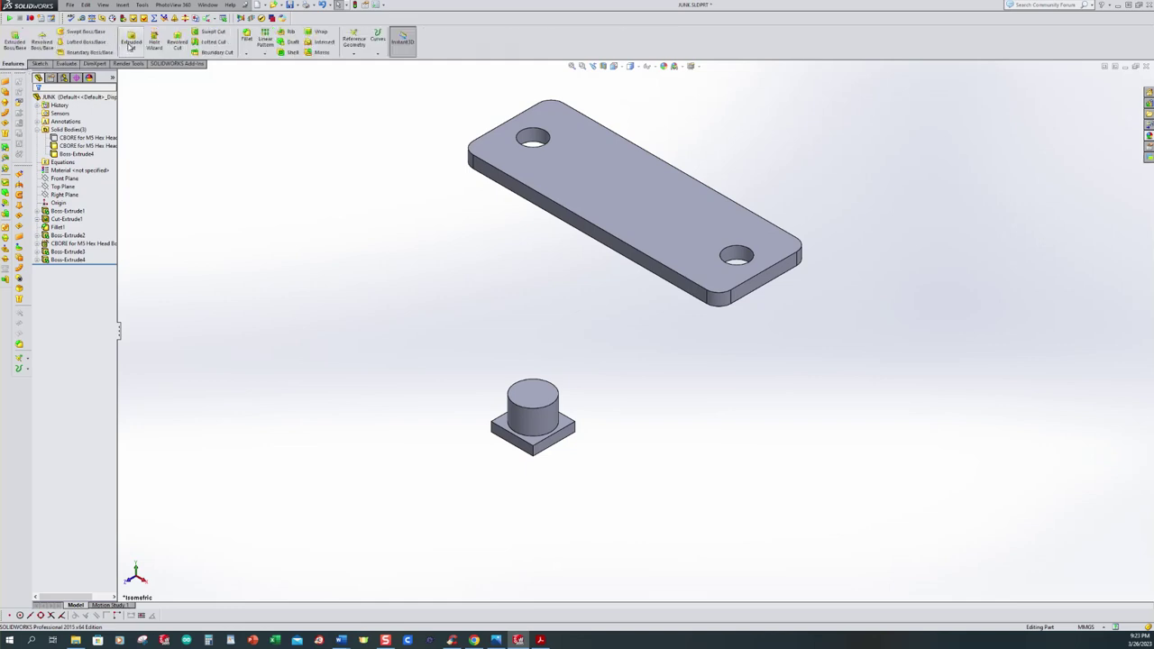
click(132, 41)
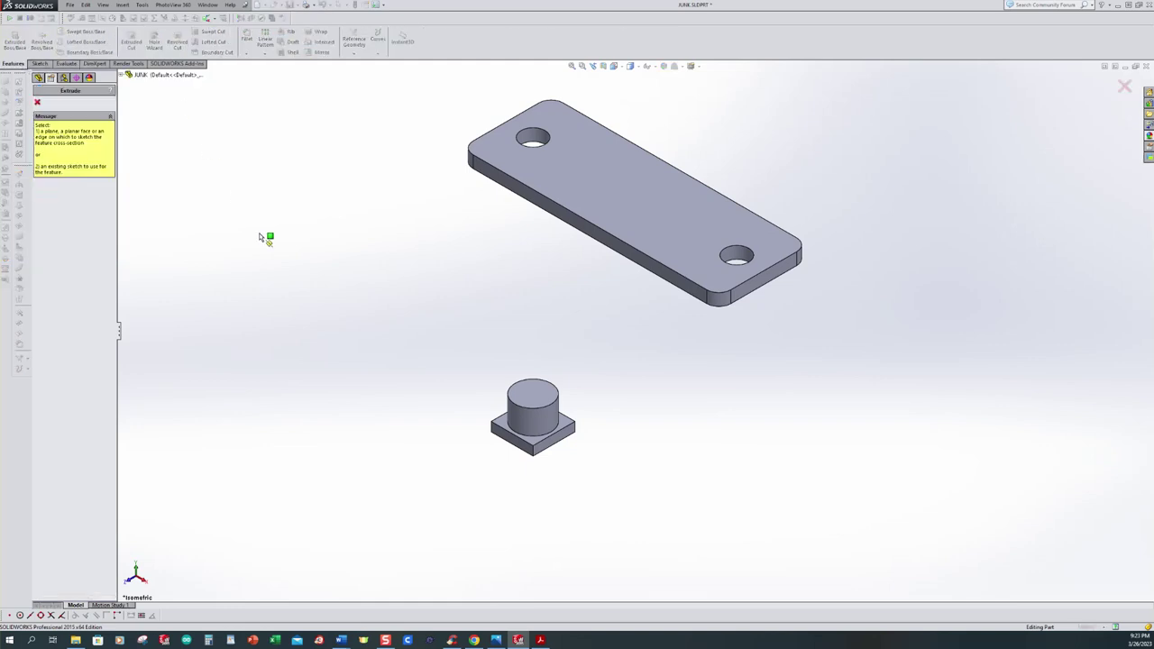
key(Escape)
click(551, 442)
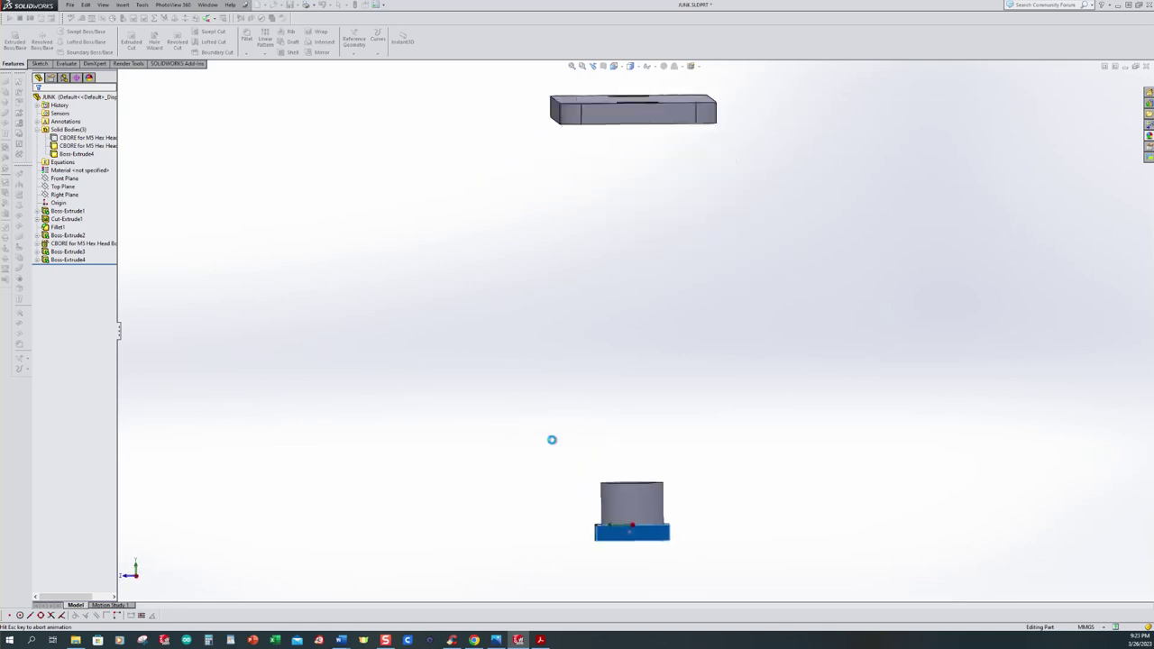
scroll(664, 471, down, 8)
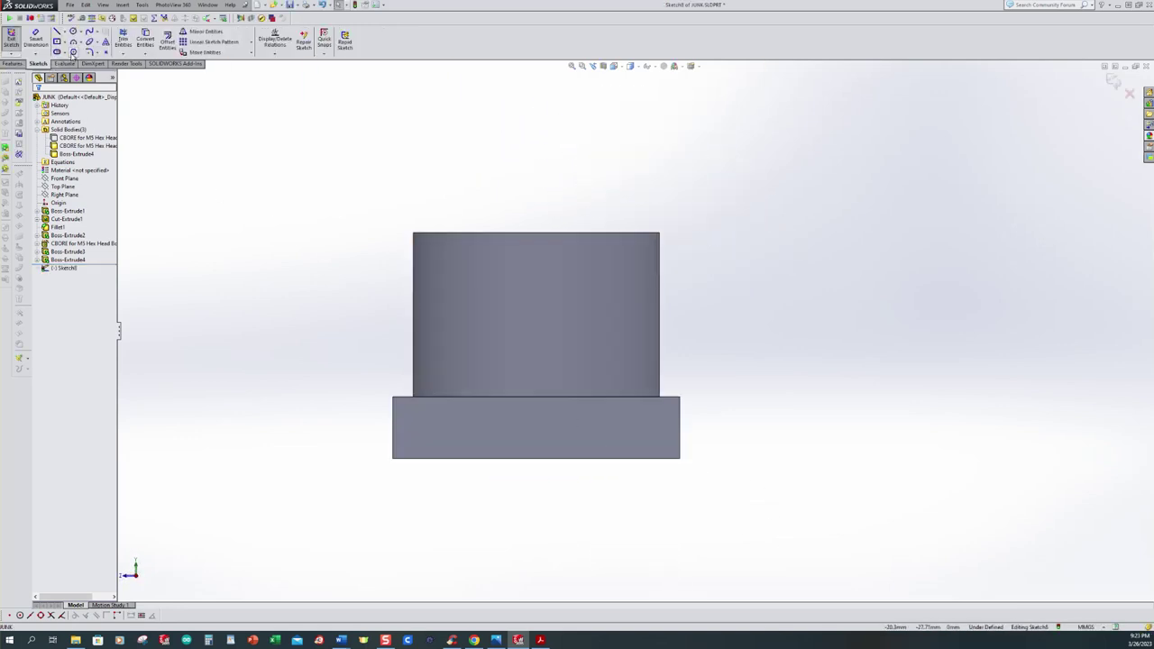
click(64, 41)
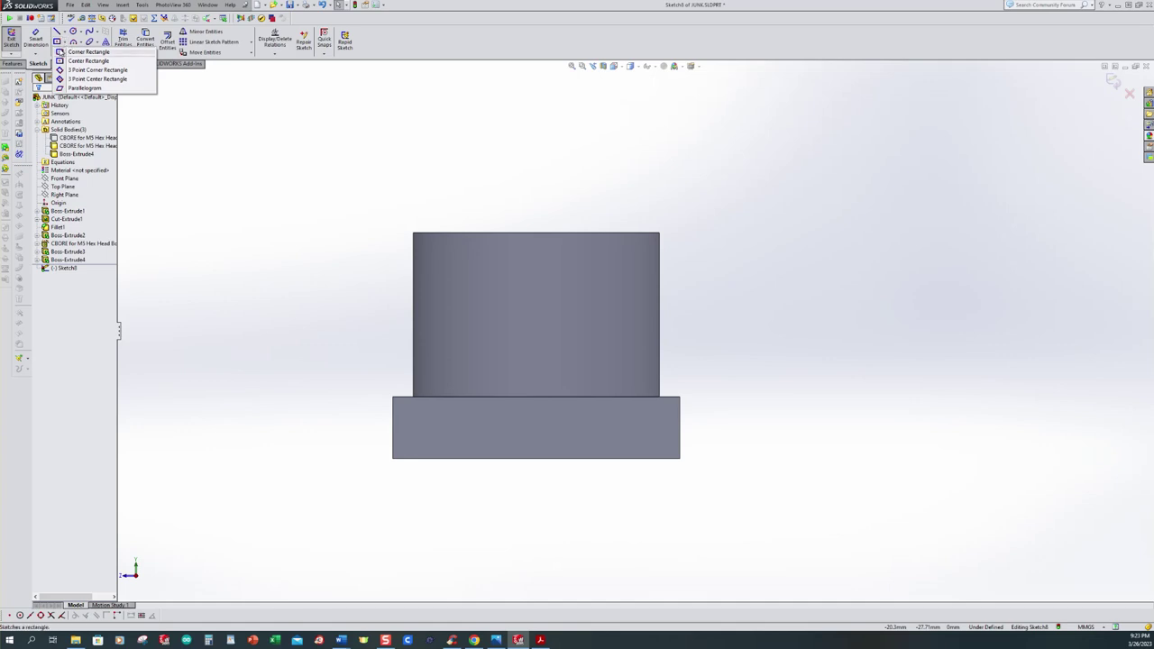
click(89, 51)
click(393, 398)
click(481, 353)
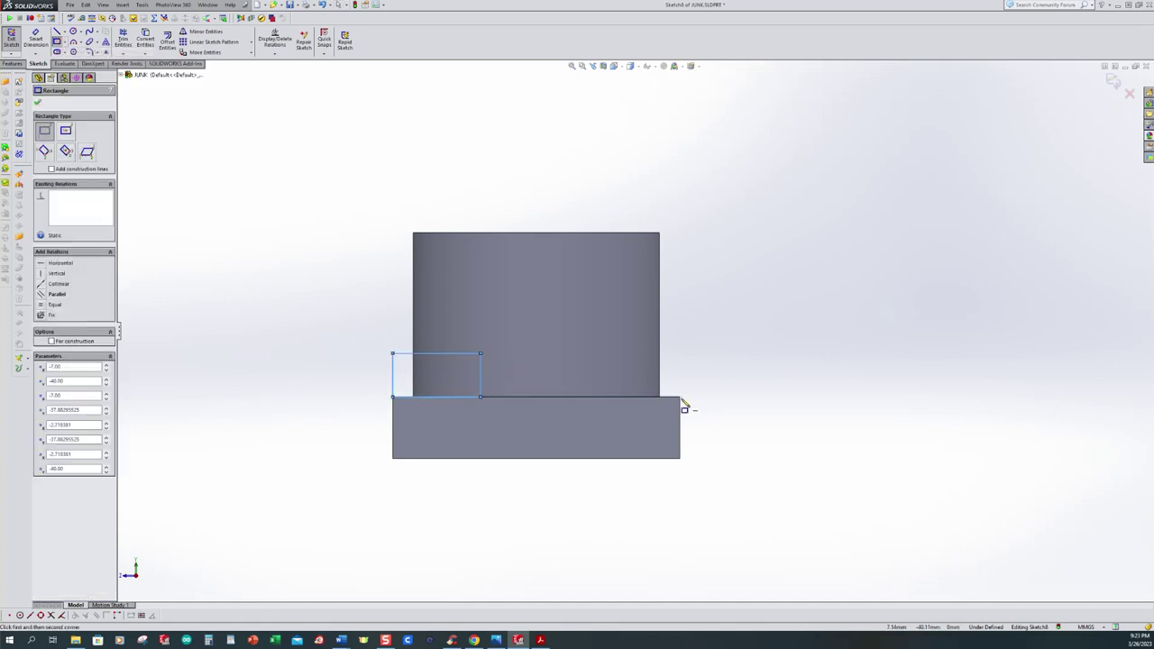
click(681, 398)
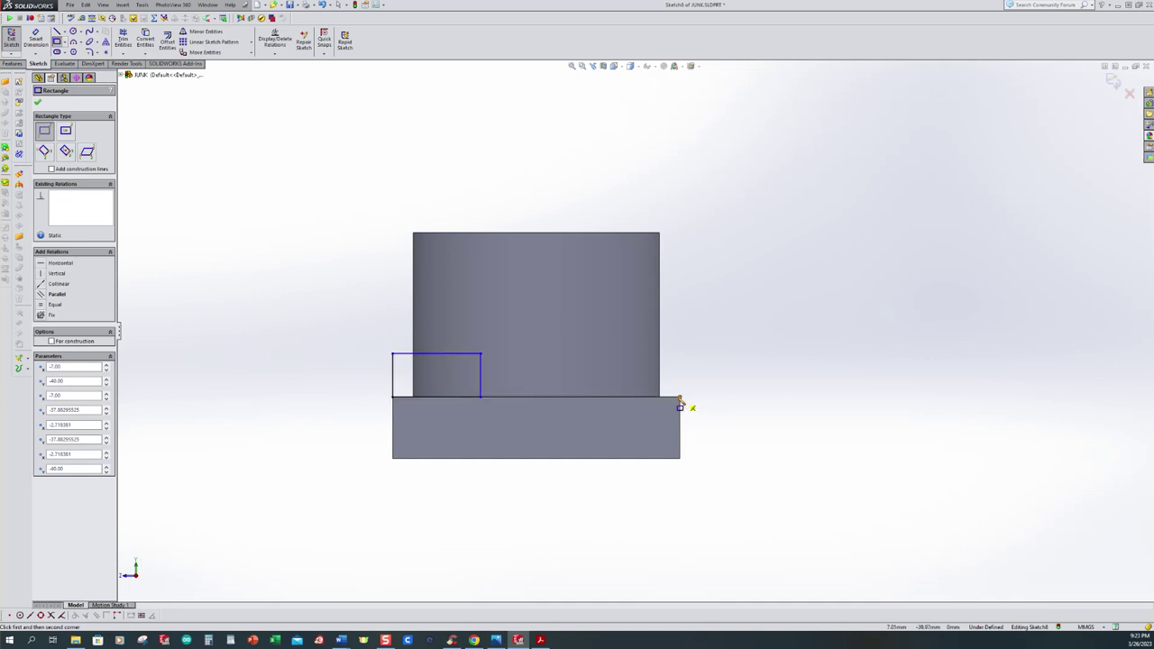
click(606, 353)
- Add Equal relations between the two rectangles' inner vertical edges and between their top edges
click(275, 53)
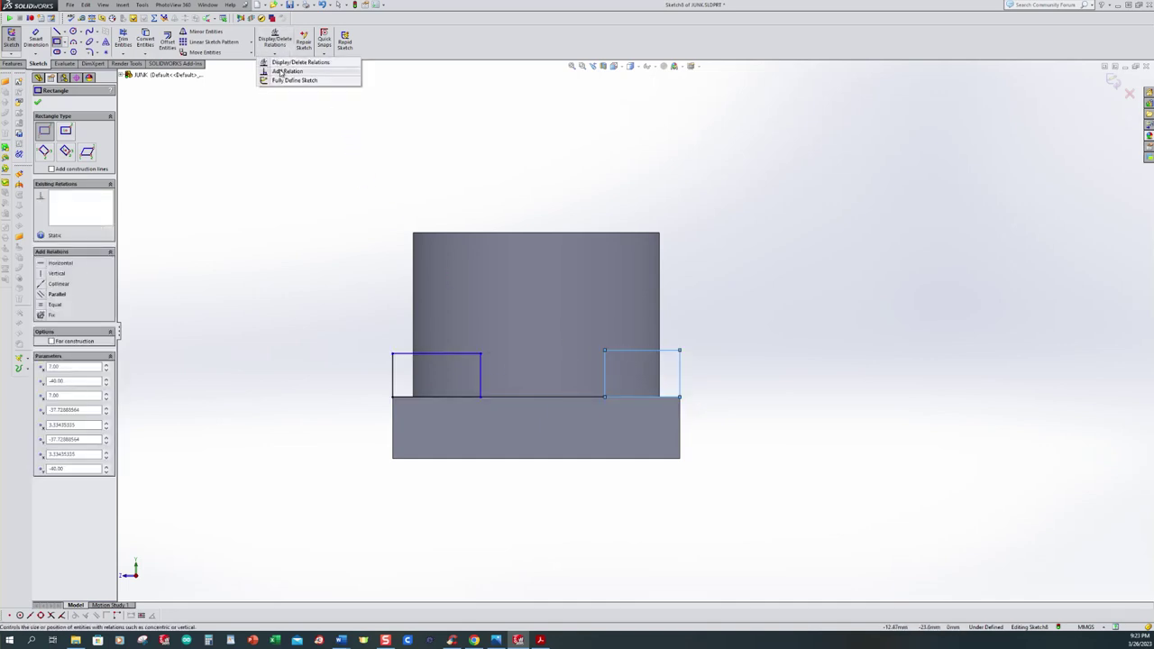
click(285, 71)
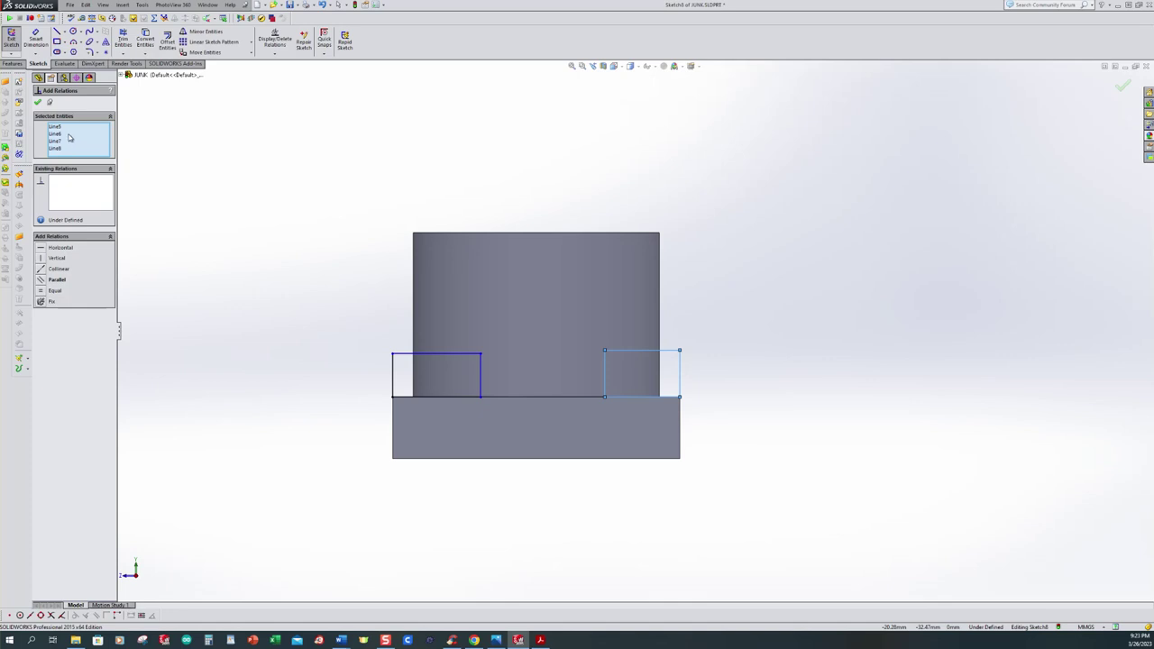
right_click(81, 137)
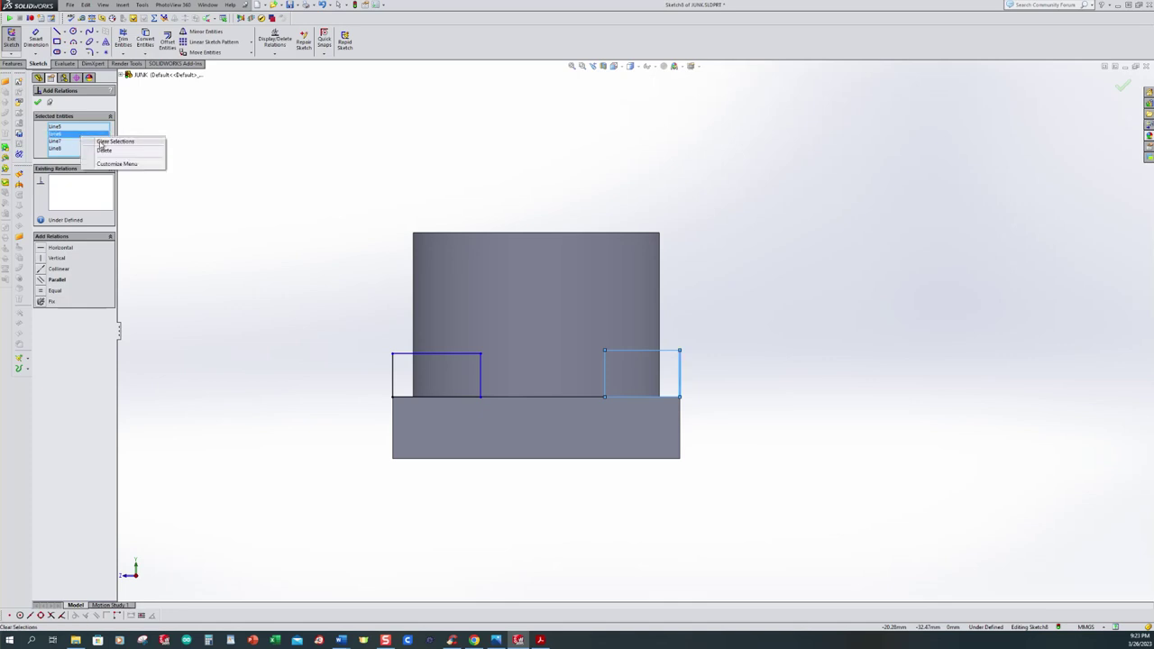
click(115, 141)
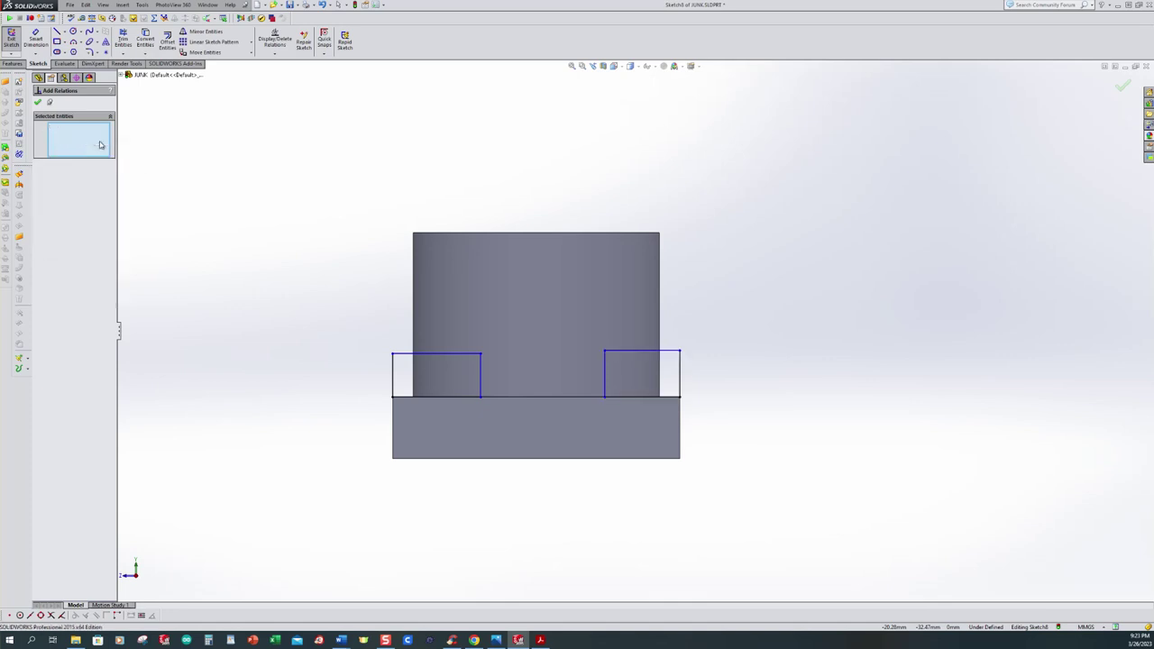
click(480, 384)
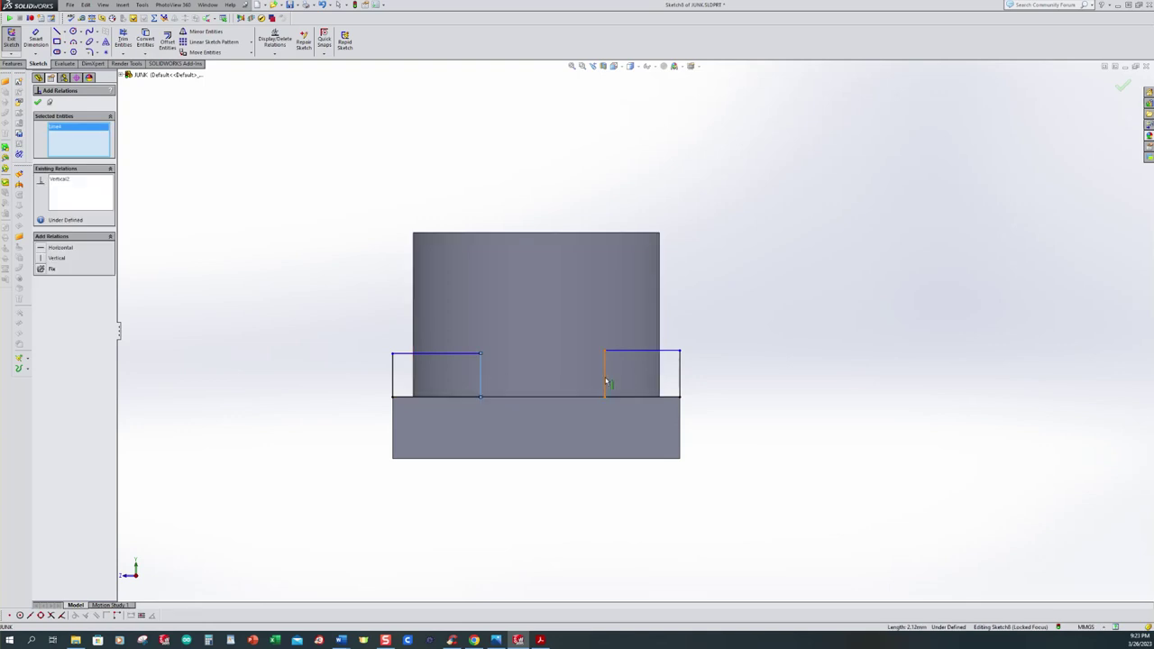
click(605, 382)
click(41, 300)
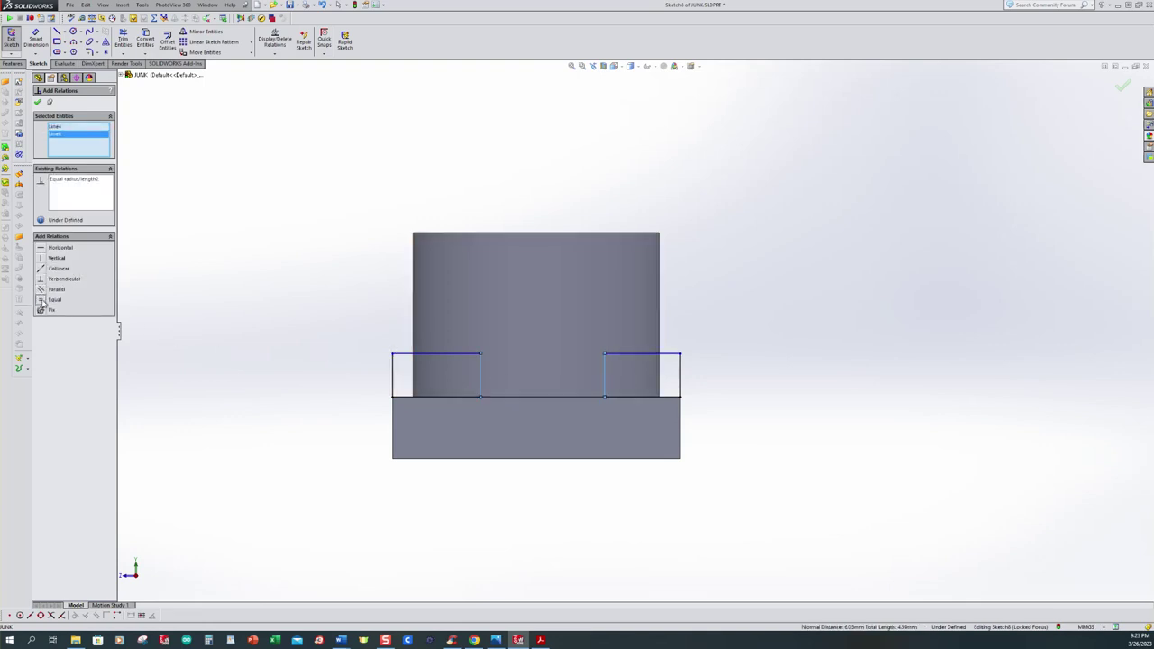
click(464, 360)
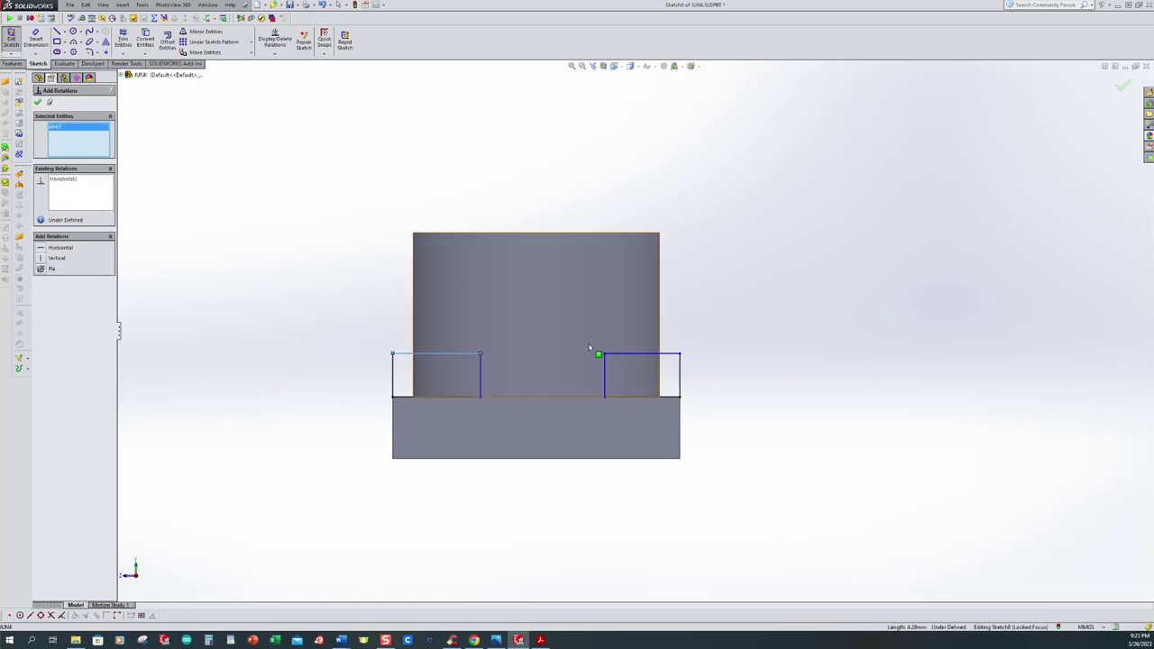
click(644, 355)
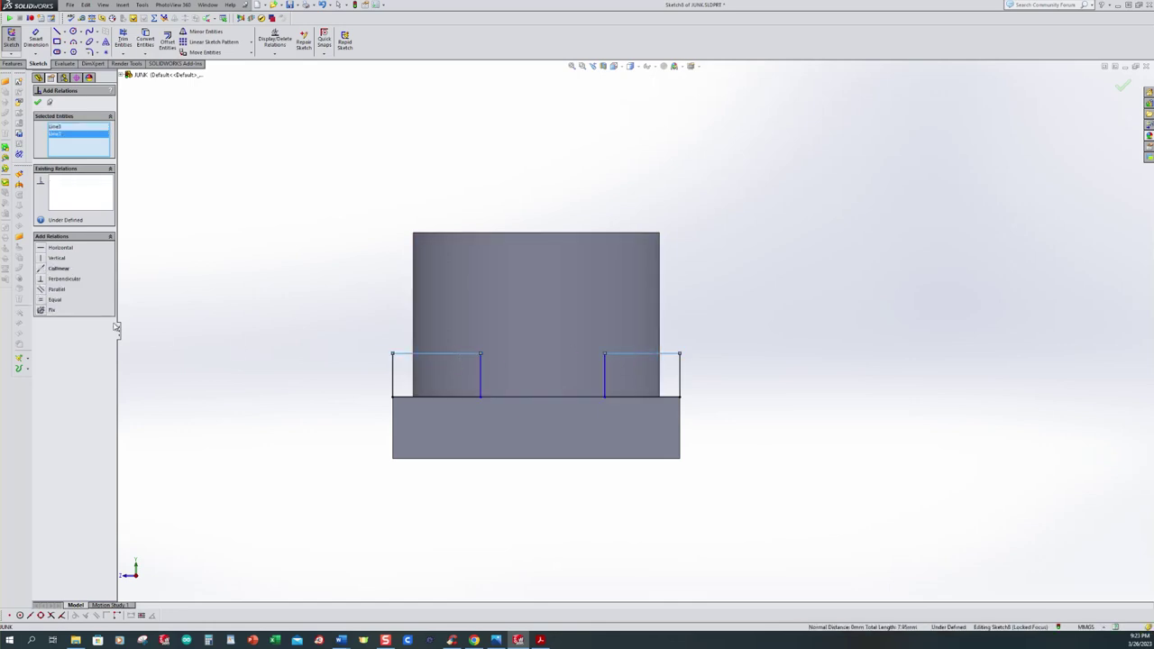
click(40, 300)
- Dimension the rectangles' height as 3 mm and the gap between their inner edges as 8 mm
click(36, 40)
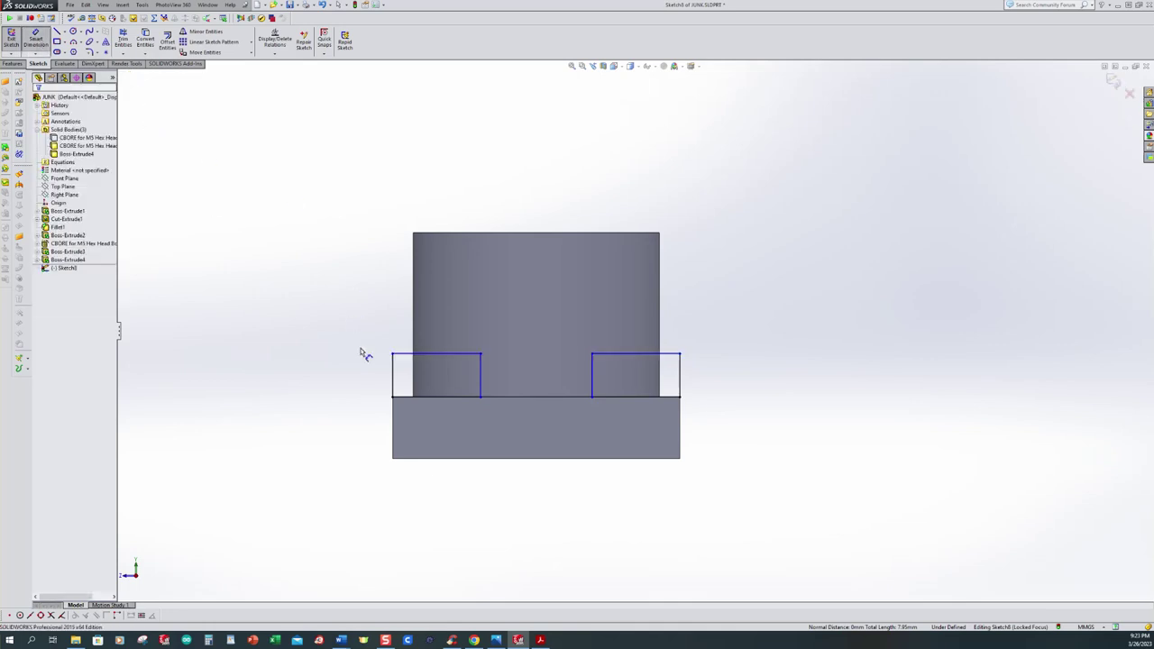
click(393, 378)
click(355, 373)
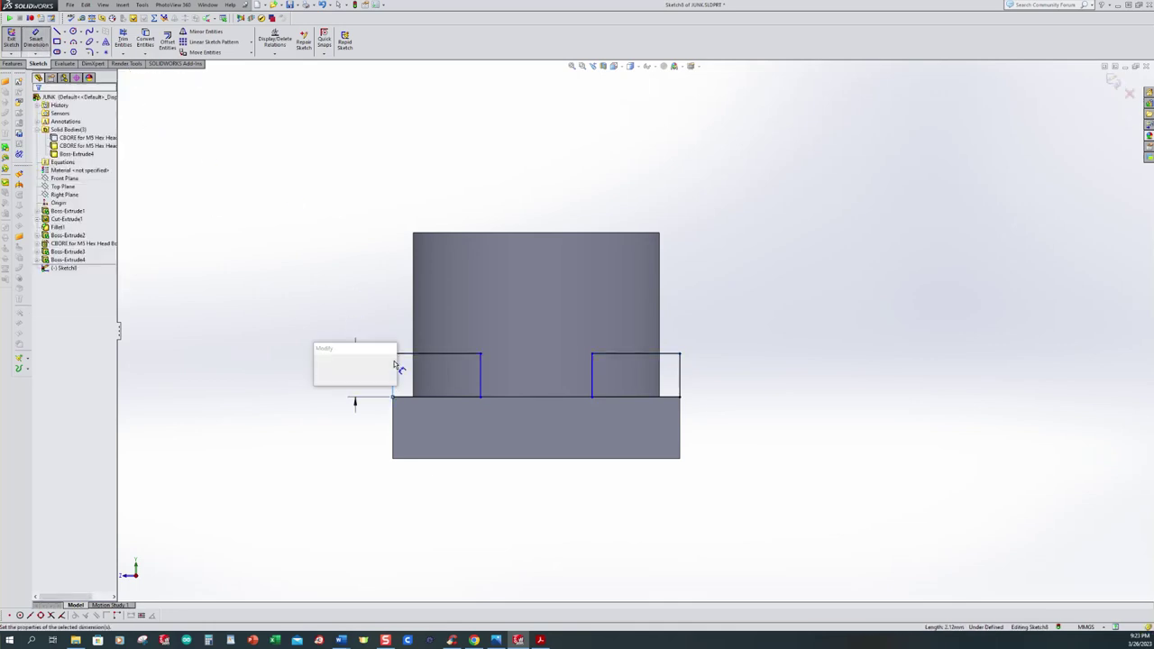
text(3)
key(Return)
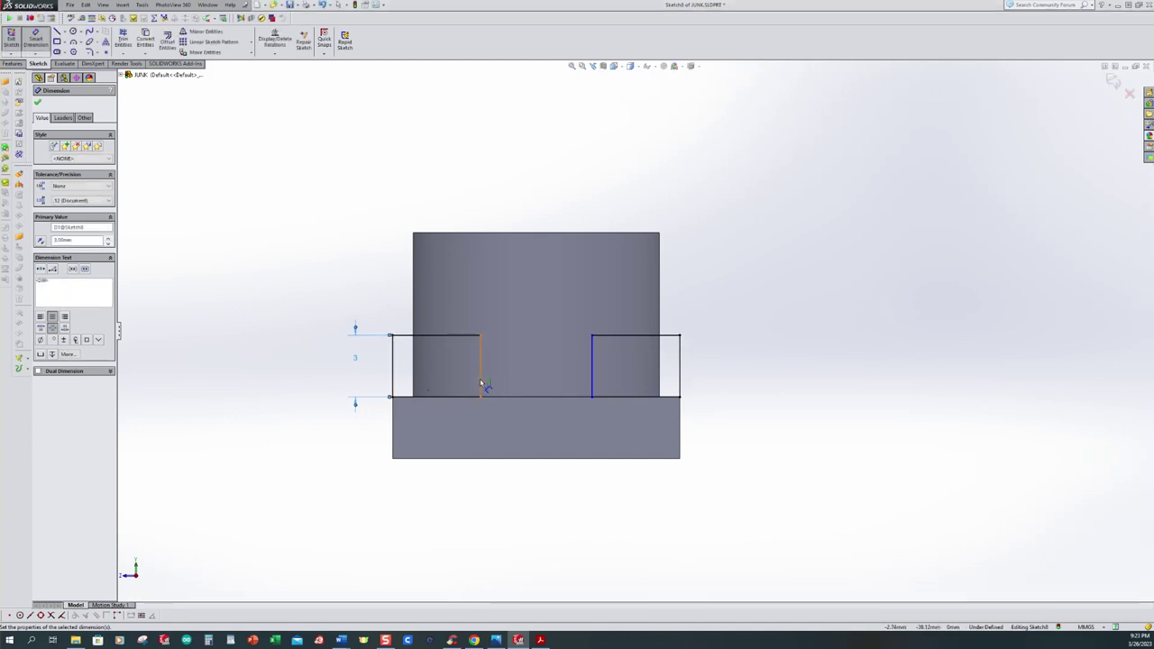
click(484, 382)
click(591, 382)
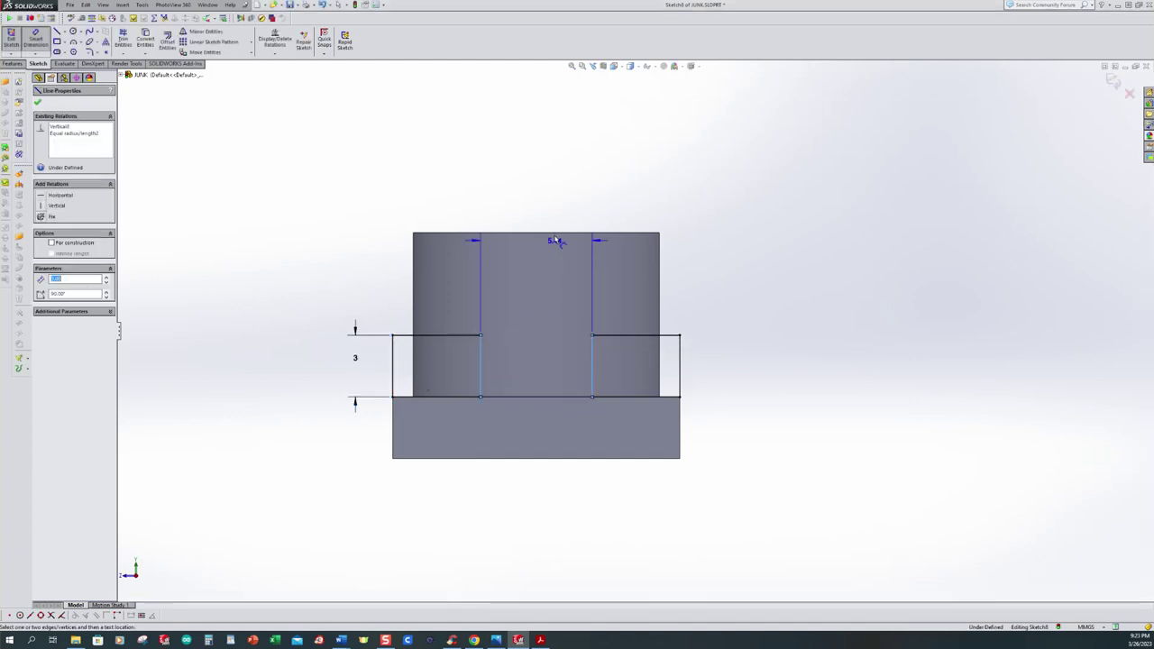
click(552, 222)
text(8)
key(Return)
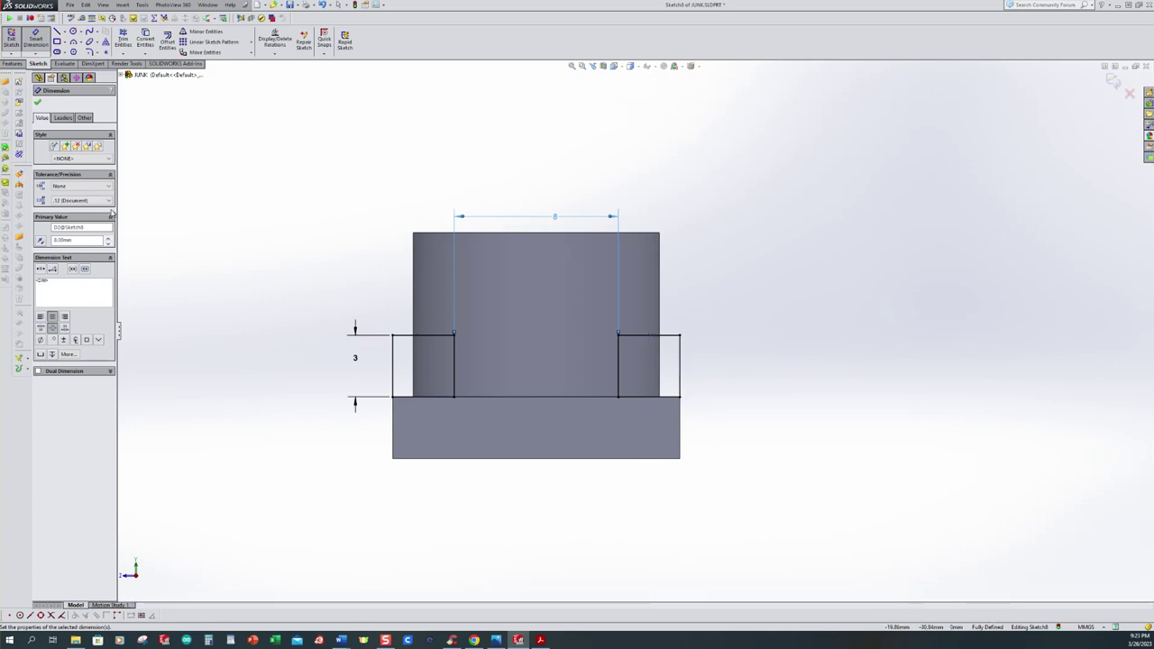
- Cut both rectangles Through All across the mount to form notches on either side above the square base
click(11, 38)
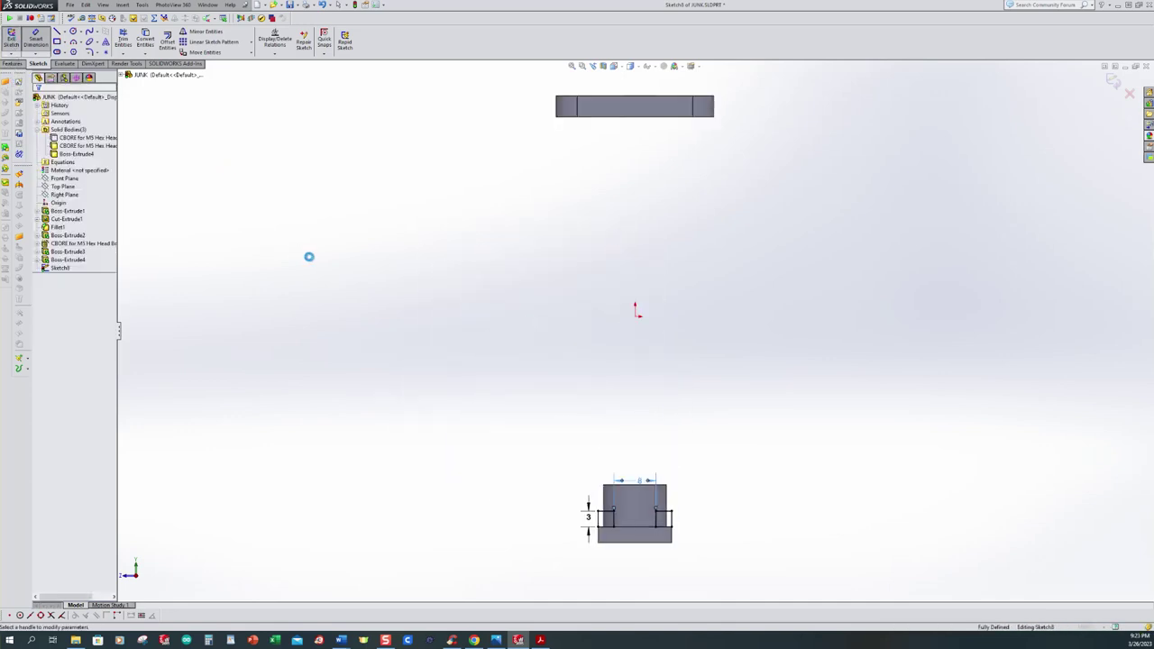
click(66, 157)
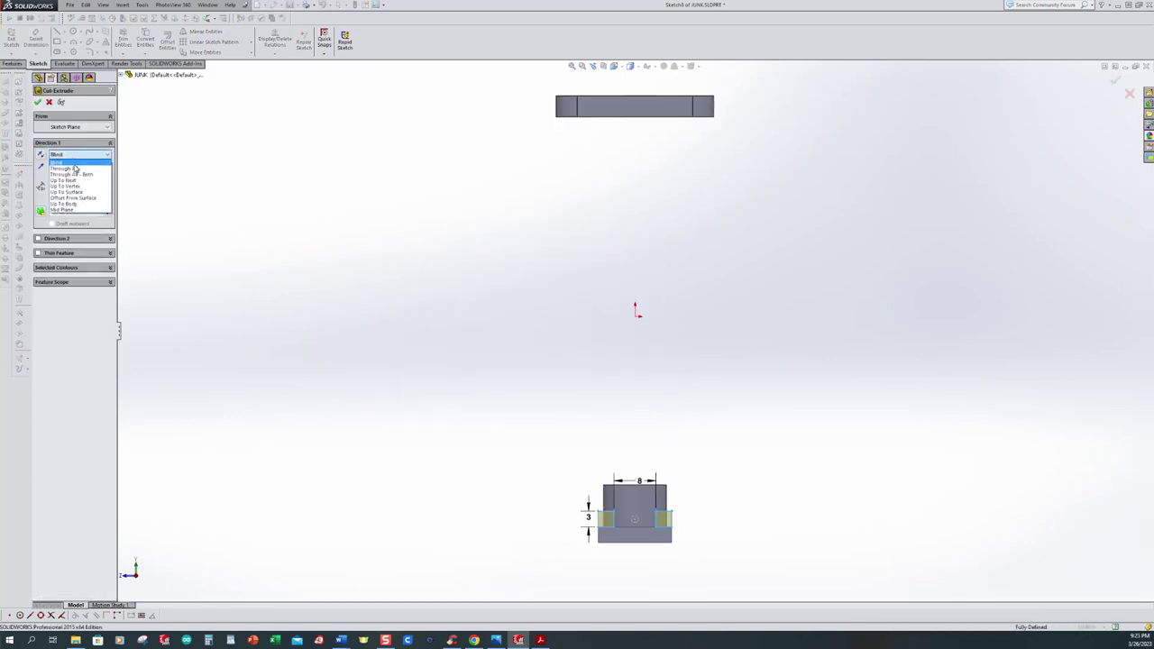
click(76, 172)
middle_drag(440, 345, 518, 449)
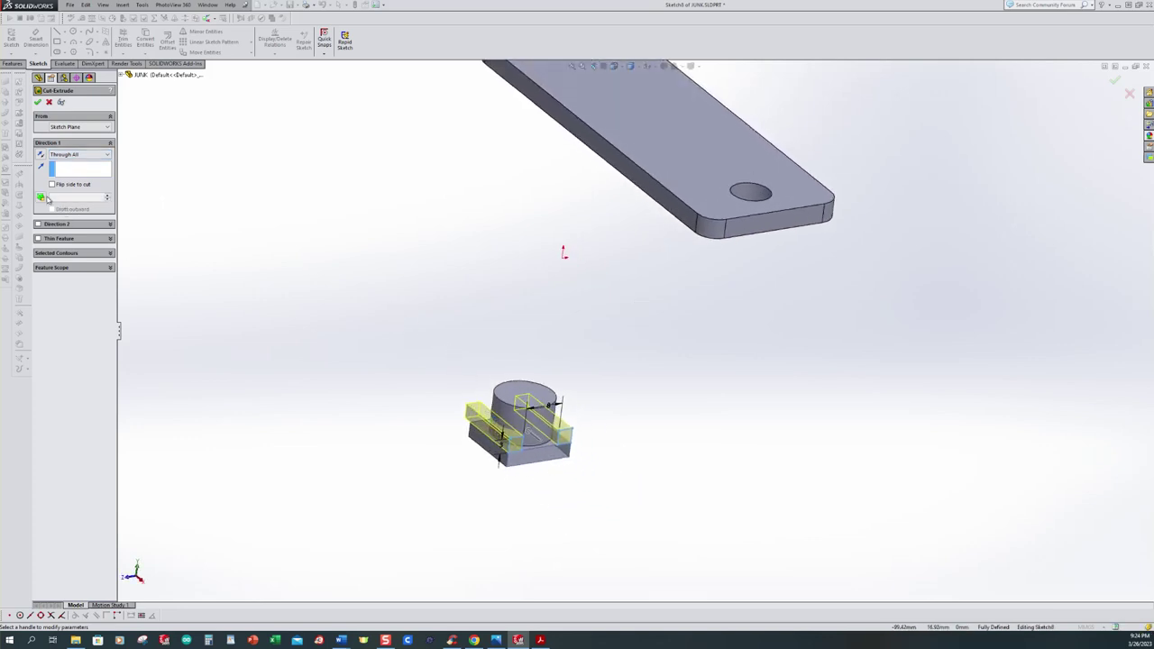
click(38, 102)
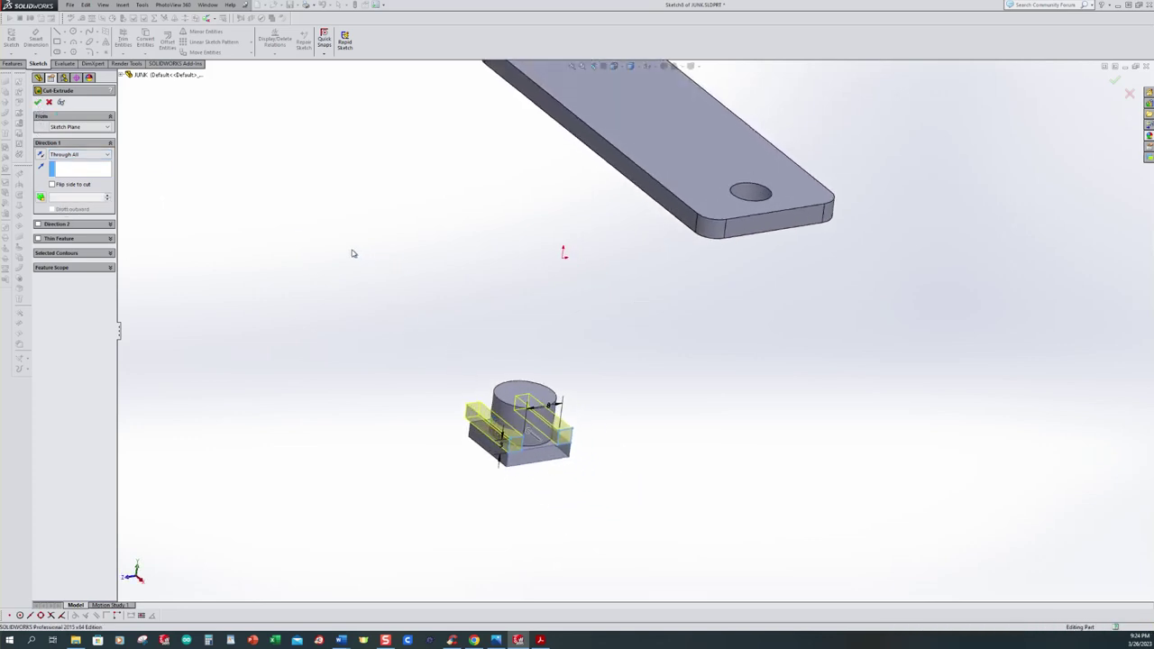
key(z)
scroll(593, 306, down, 2)
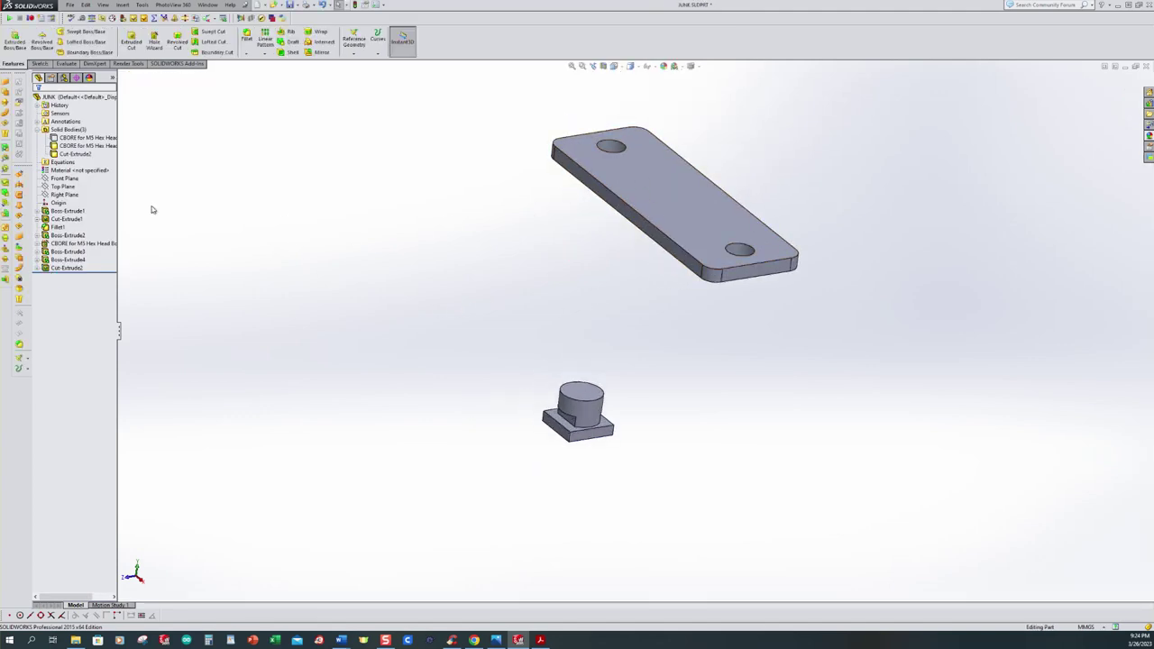
- Hide the strap body, leaving only the mount displayed
click(68, 147)
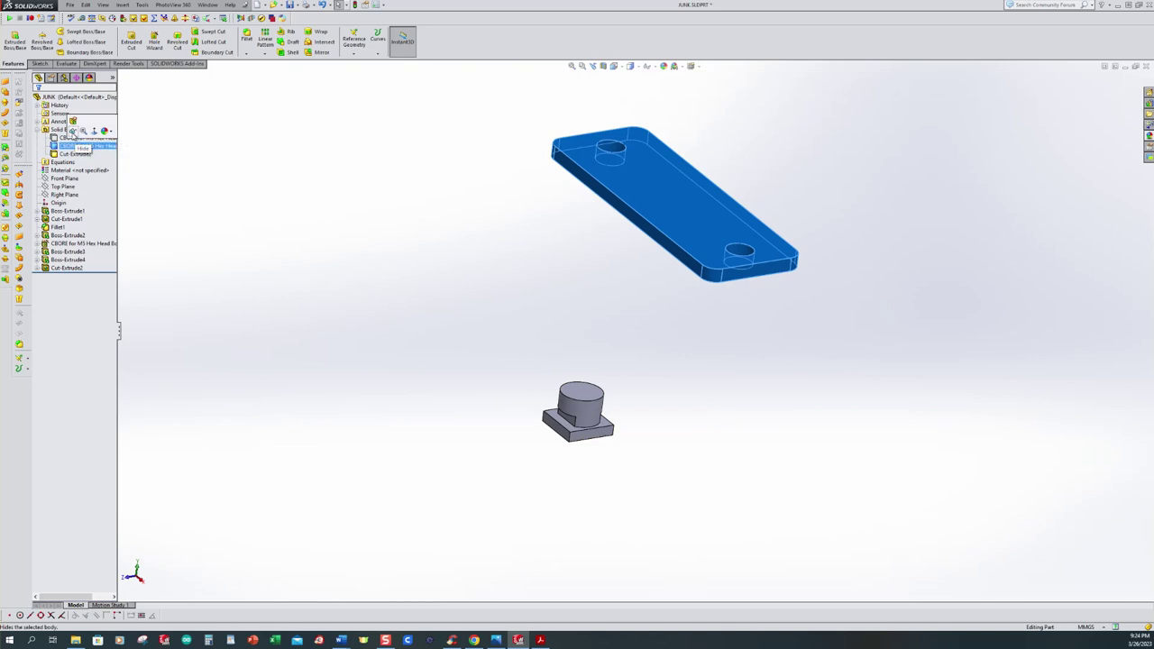
click(77, 124)
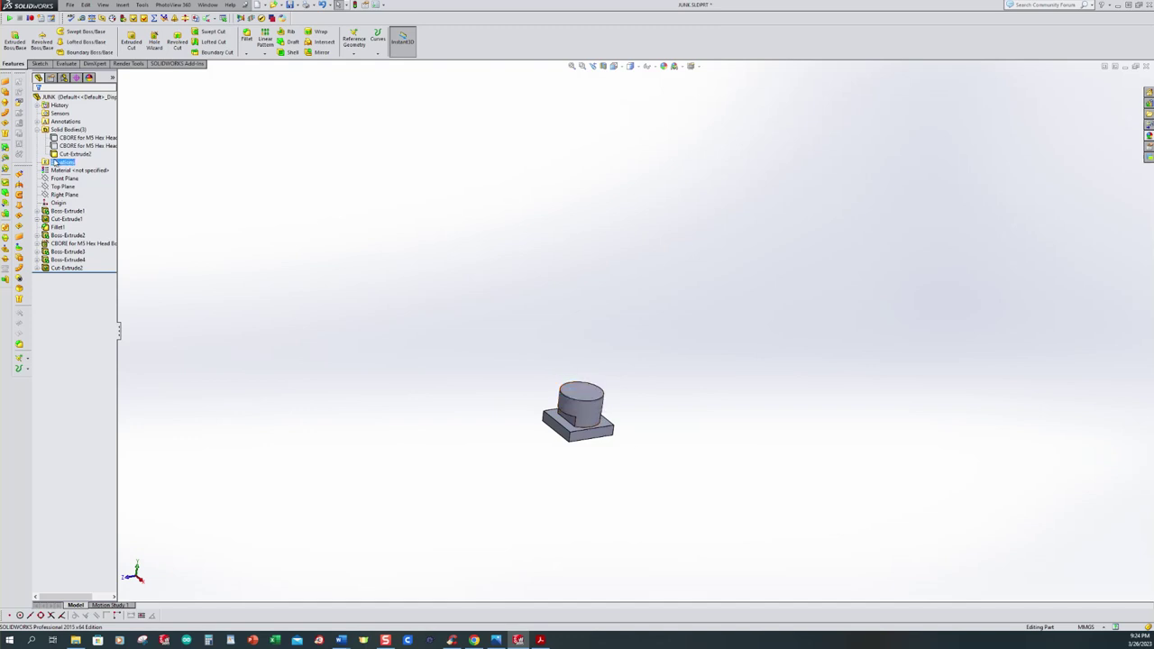
- Set up an ANSI Metric tapped hole, size M7x1.0, Through All, with custom sizing turned off
click(154, 41)
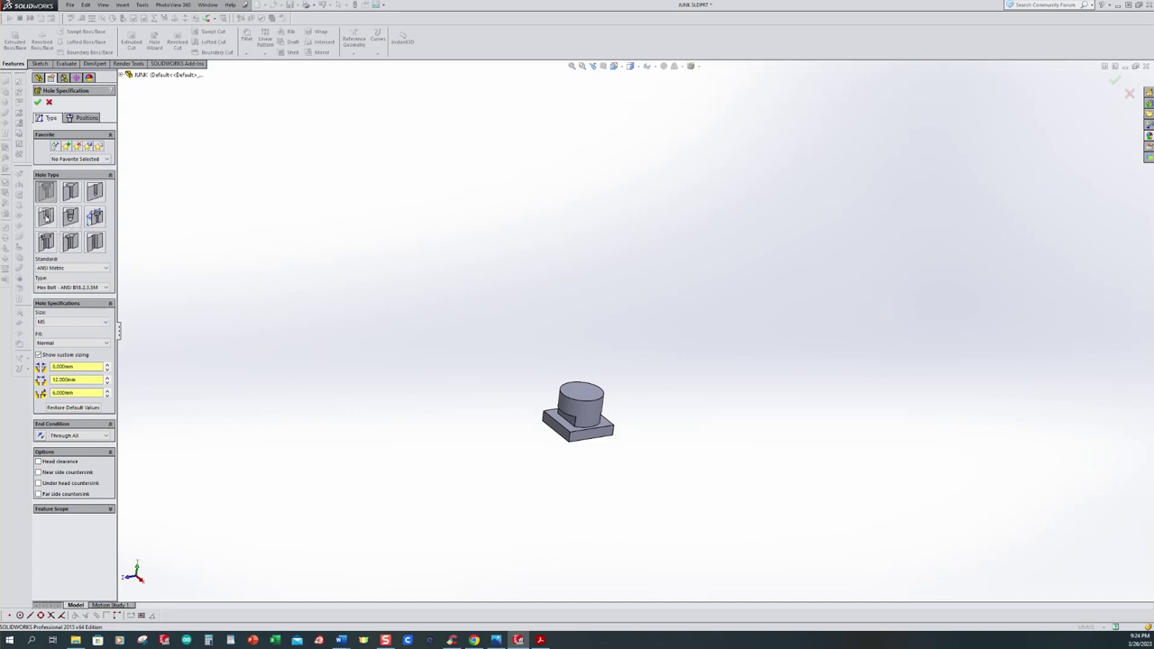
click(46, 217)
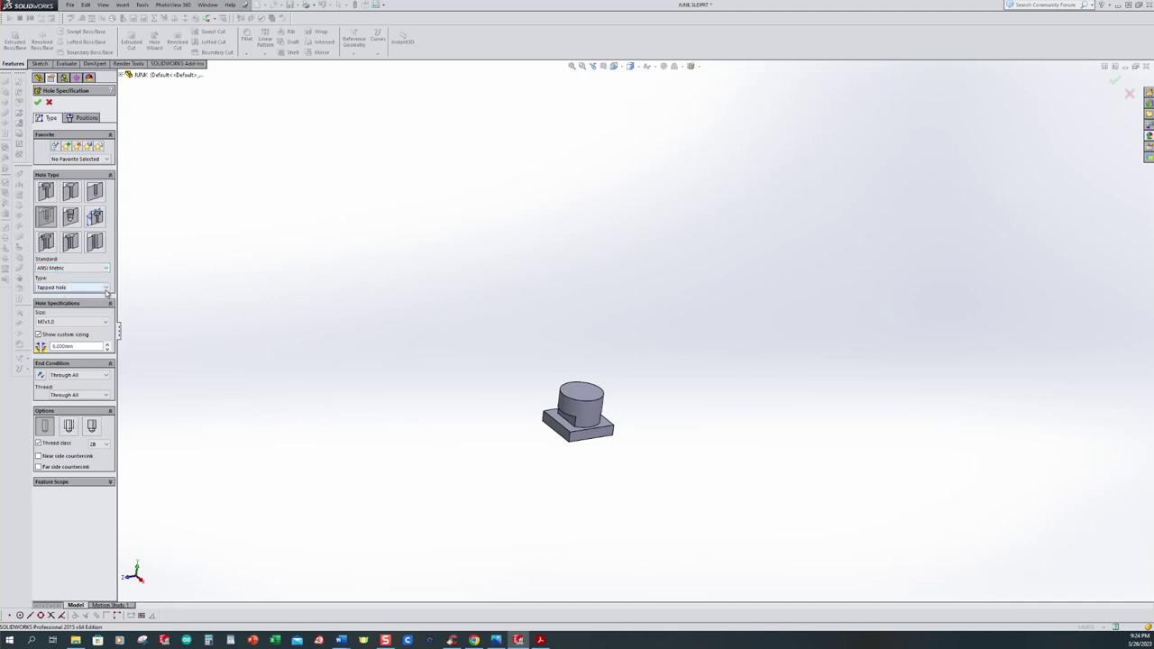
click(106, 287)
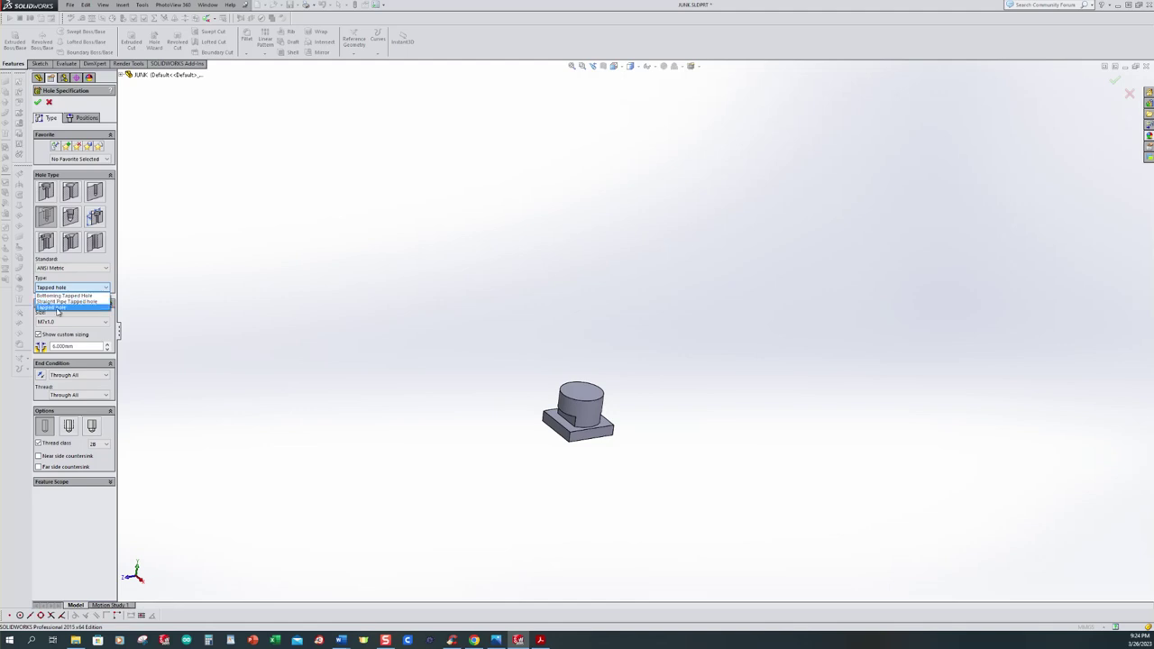
click(105, 287)
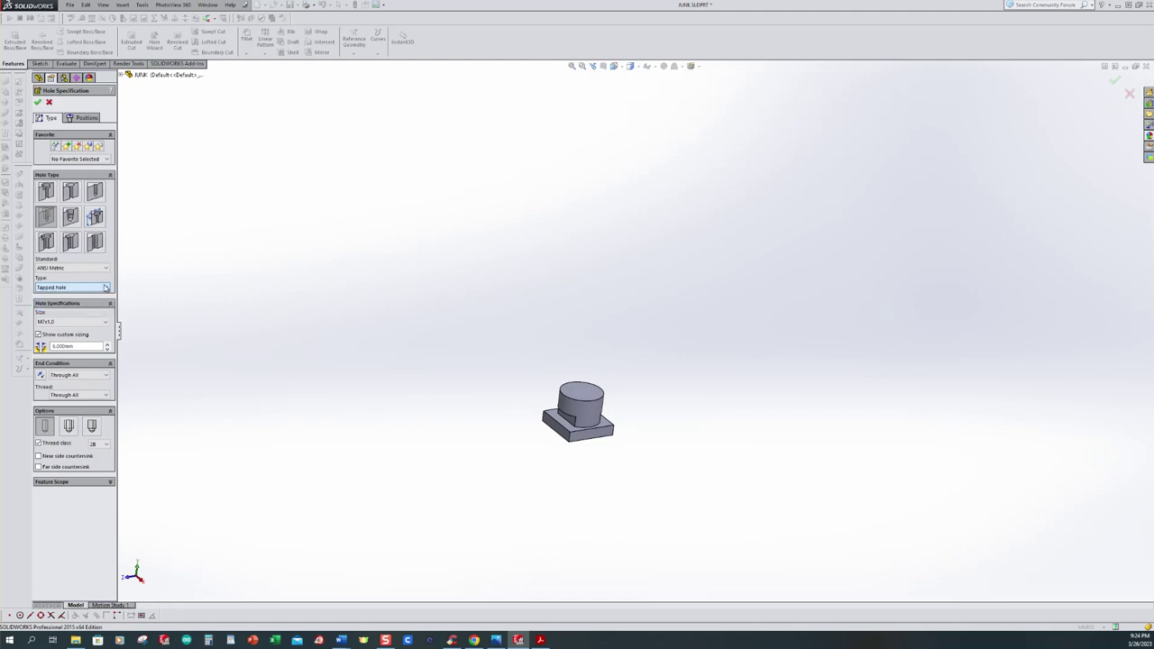
click(39, 334)
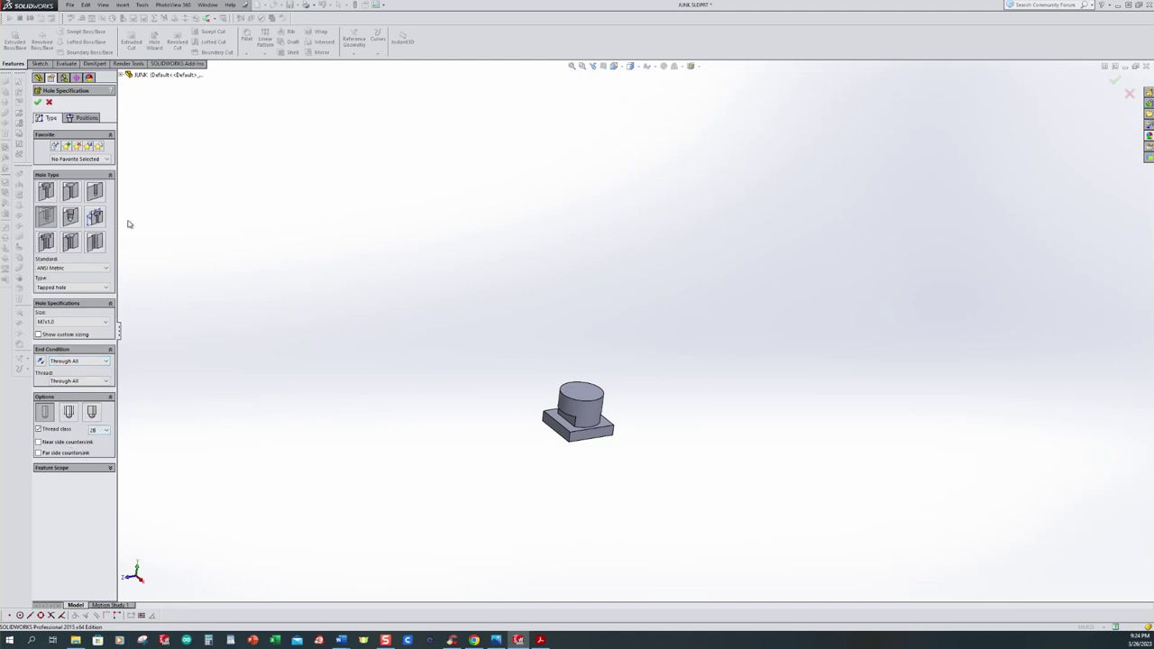
- Place the tapped hole at the centre of the mount's circular top face and create it
click(85, 118)
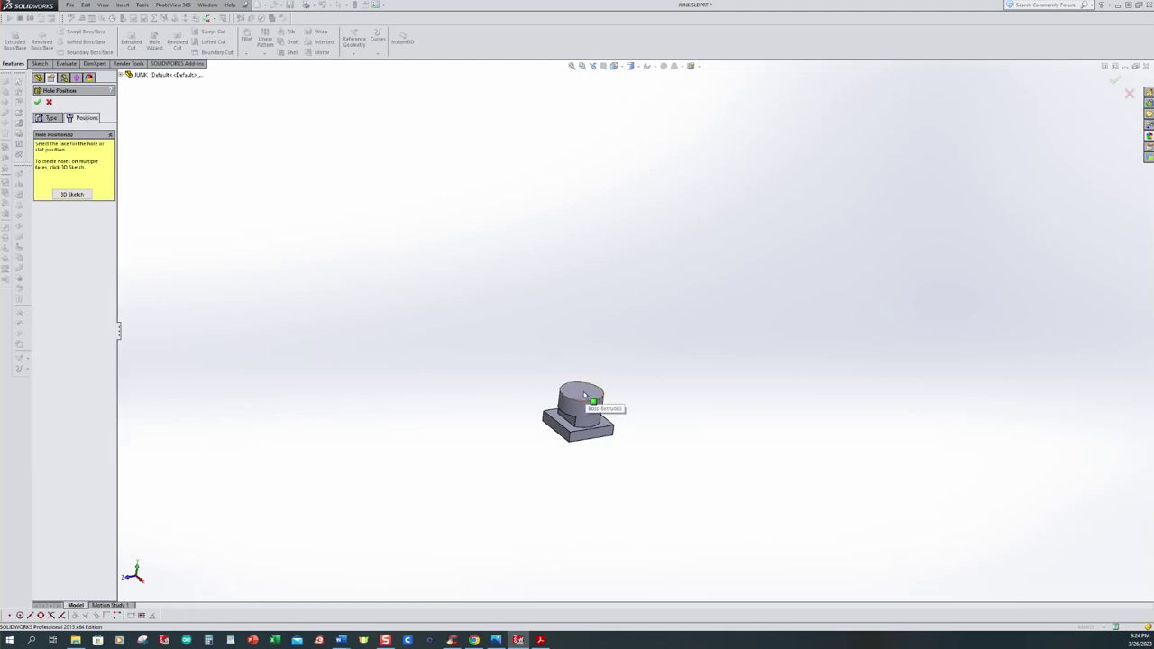
click(584, 394)
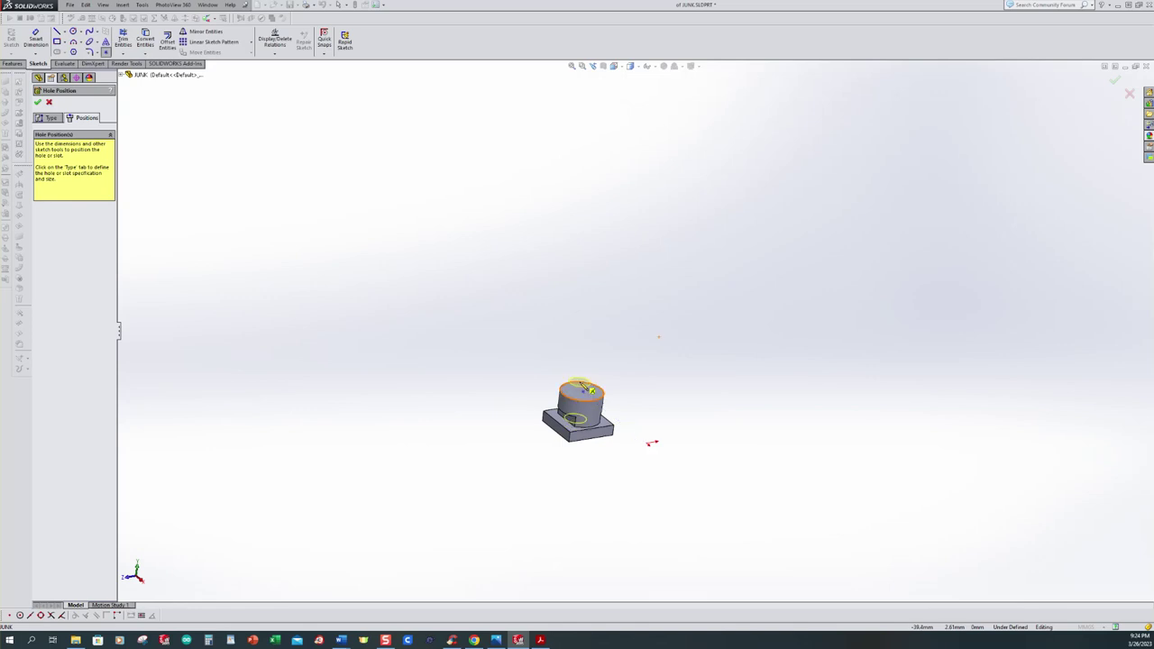
key(ctrl+8)
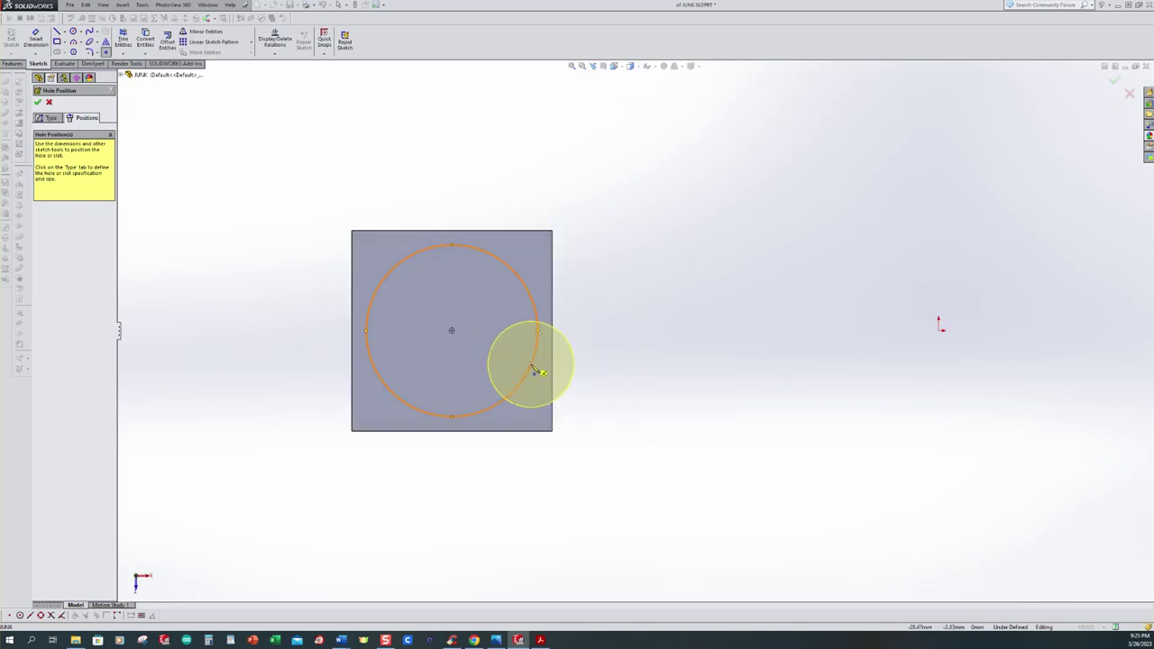
click(452, 332)
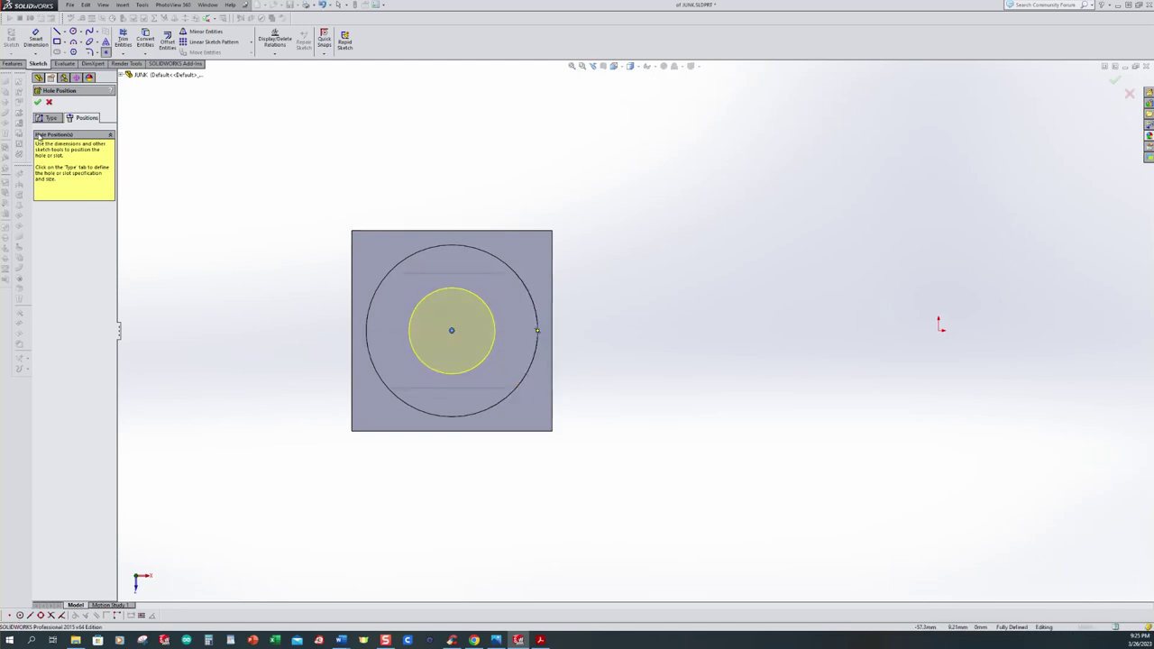
click(37, 102)
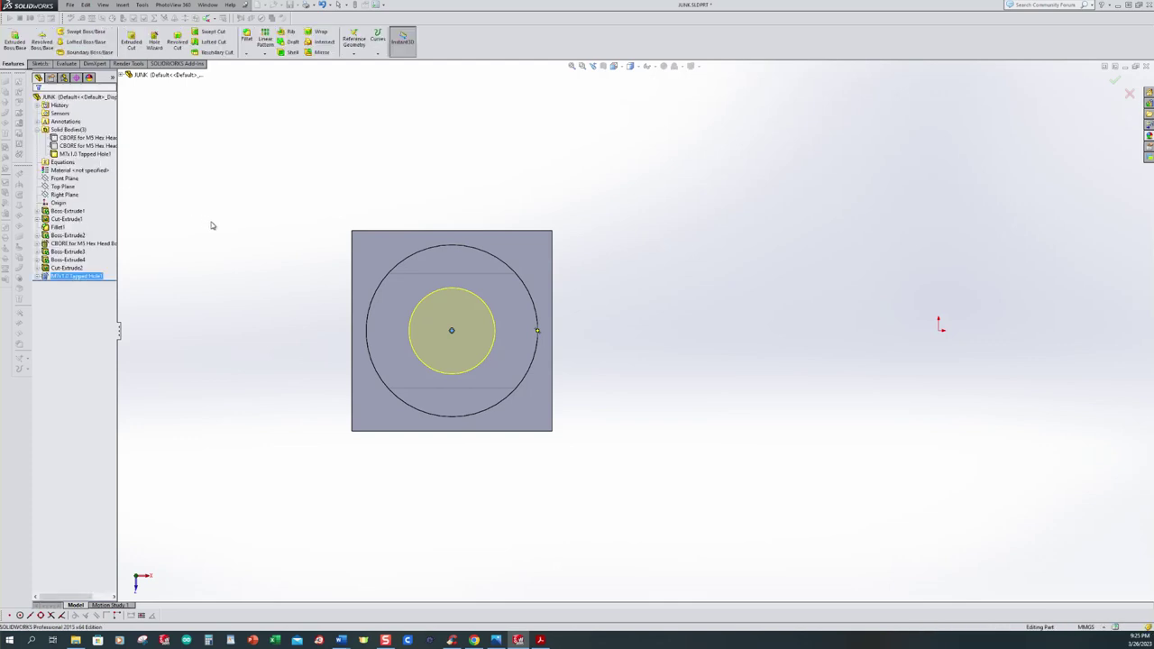
middle_drag(405, 433, 363, 240)
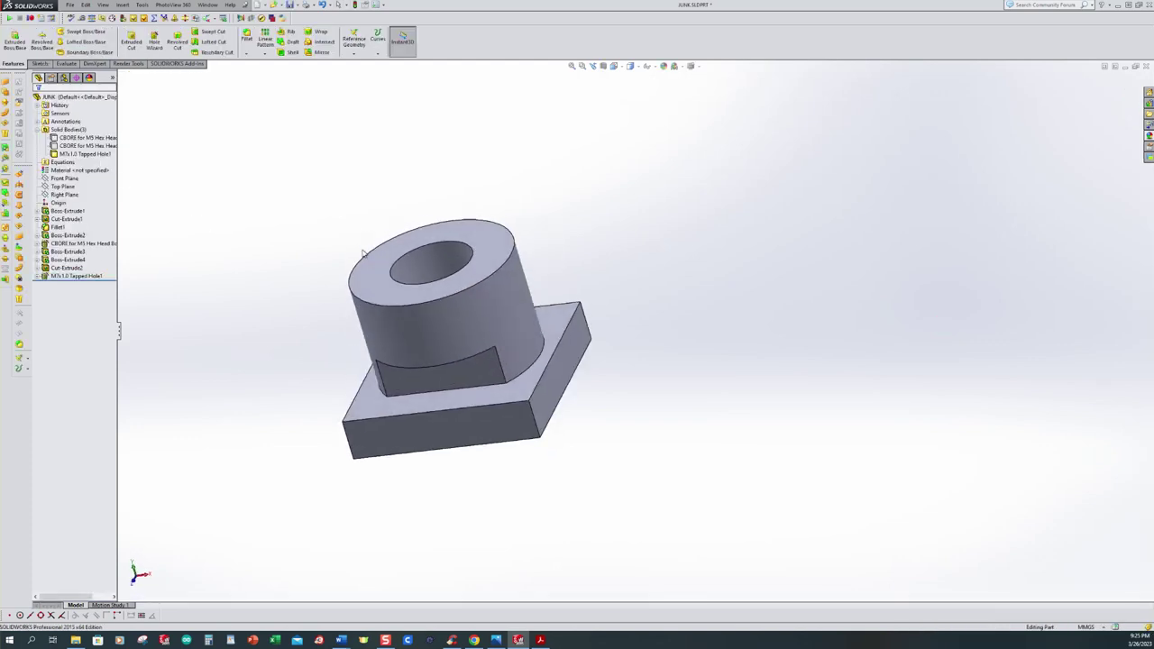
middle_drag(281, 334, 405, 283)
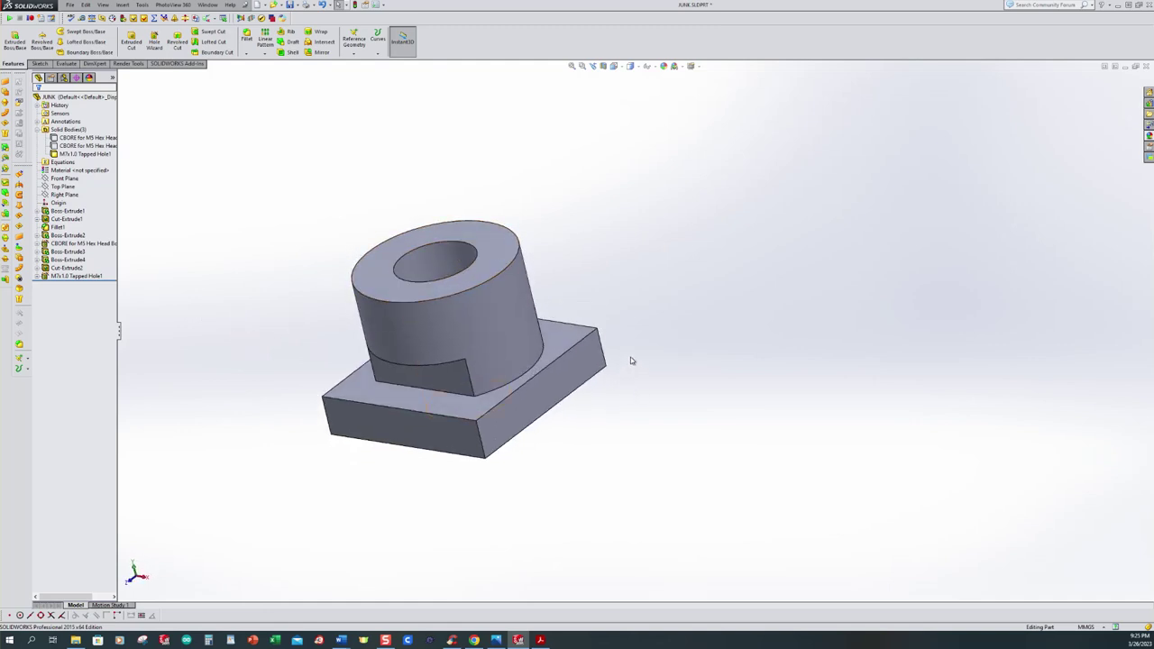
- Show the hidden strap and block bodies so the complete clamp is displayed with the mount
key(ctrl+7)
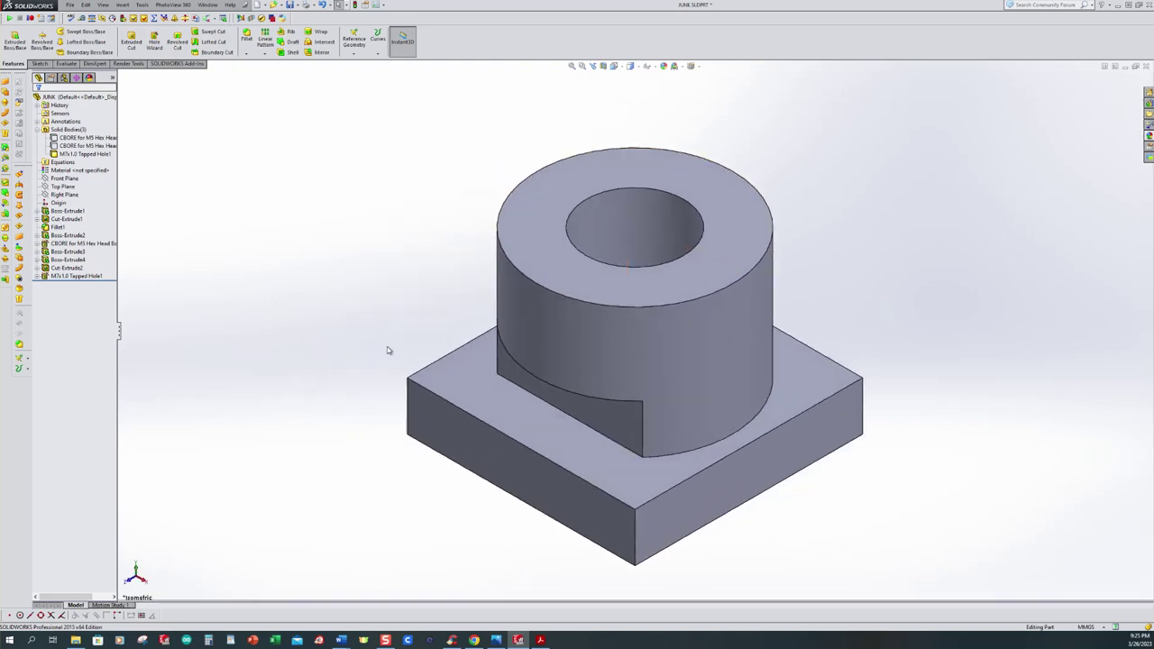
scroll(803, 322, up, 3)
scroll(887, 320, down, 1)
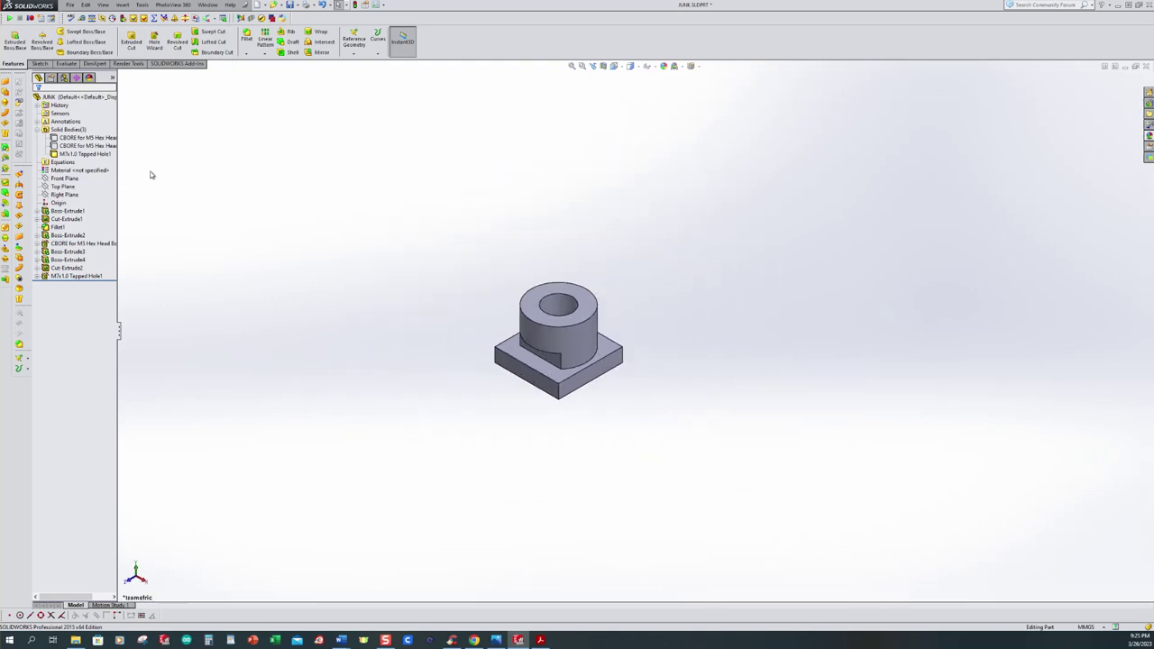
click(88, 145)
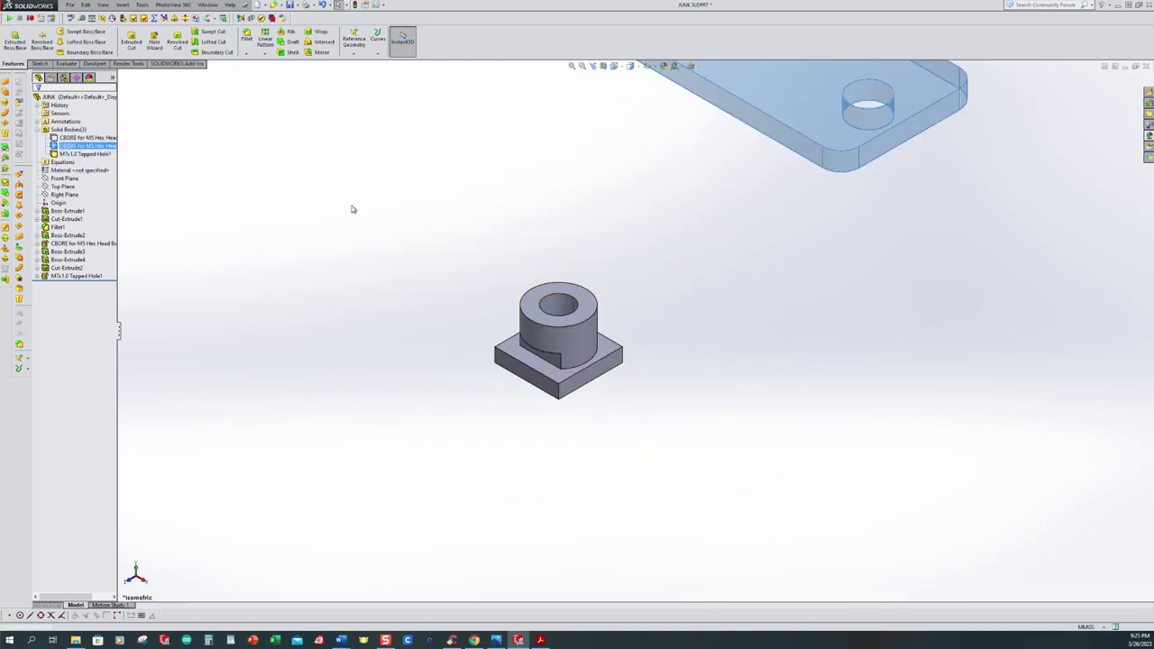
scroll(351, 226, up, 3)
click(69, 141)
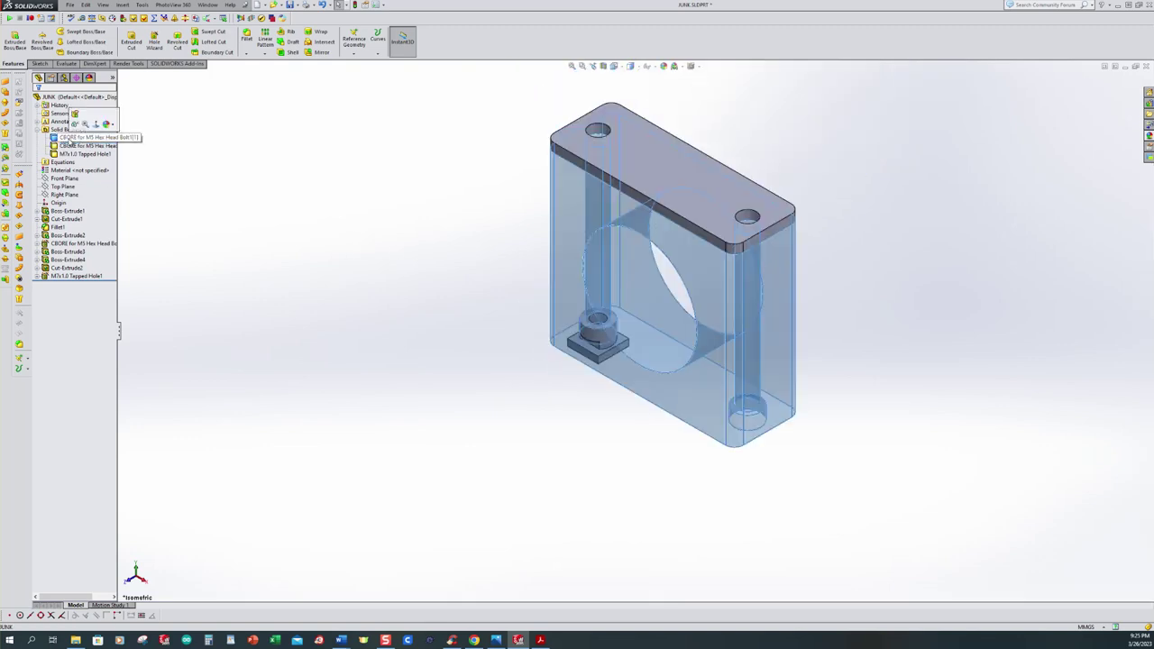
click(86, 126)
click(382, 246)
middle_drag(546, 387, 586, 339)
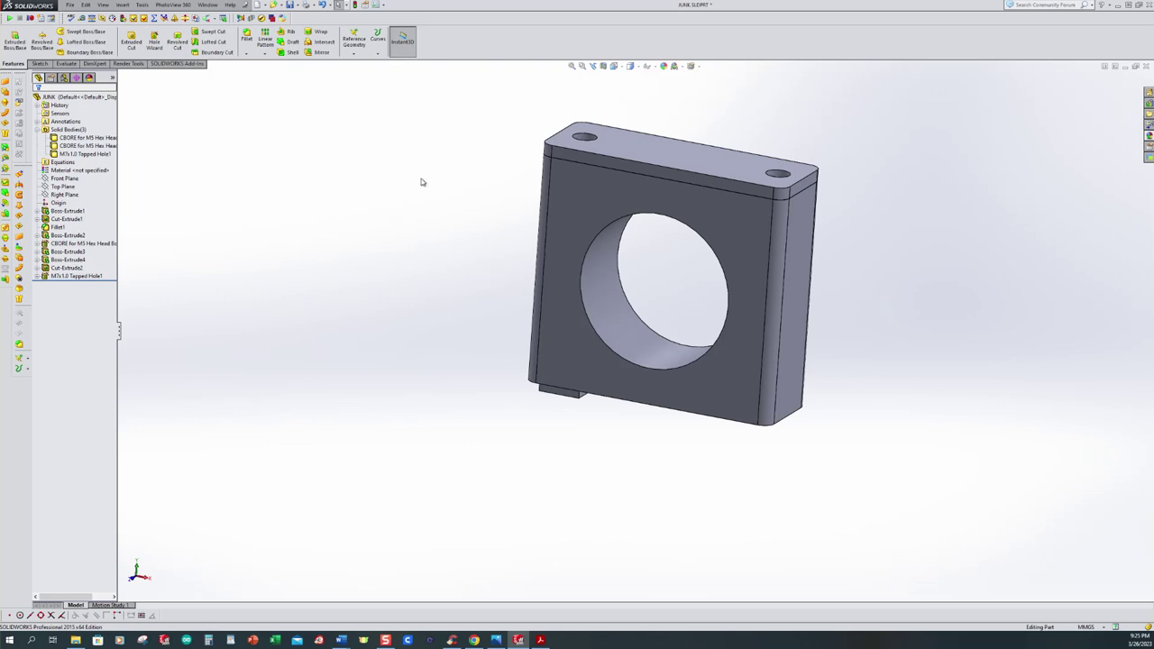
- Start an extrude sketch on the strap's top face and draw a hexagon centred on the left hole, inscribed circle about 14.7 mm in diameter
click(16, 42)
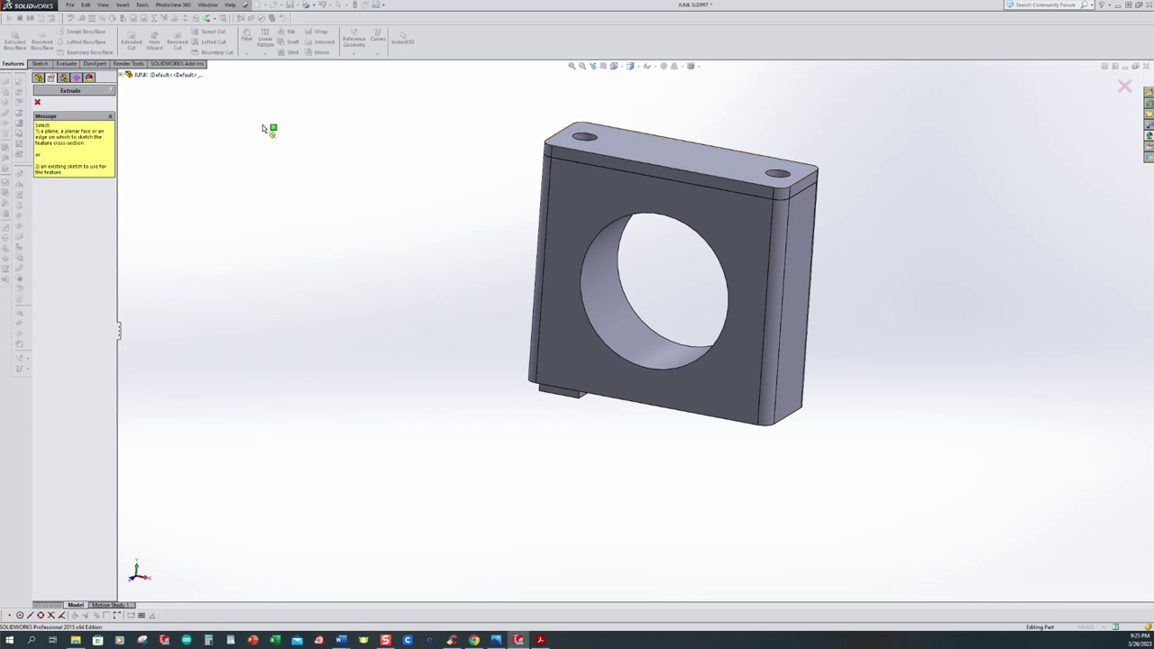
click(121, 76)
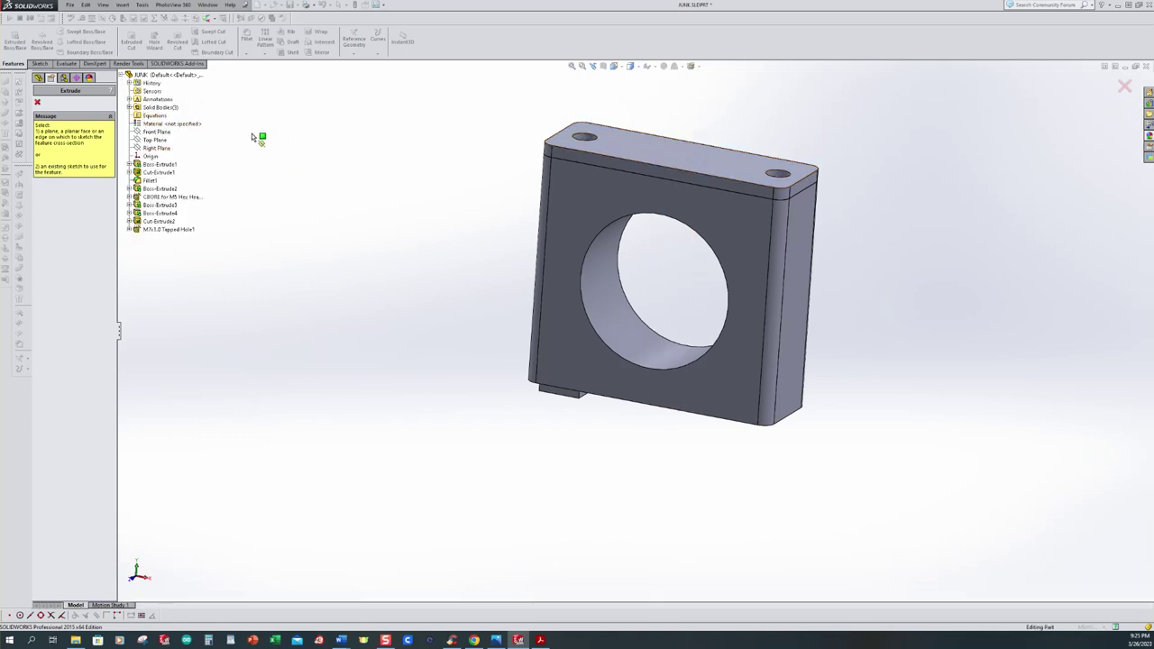
click(130, 108)
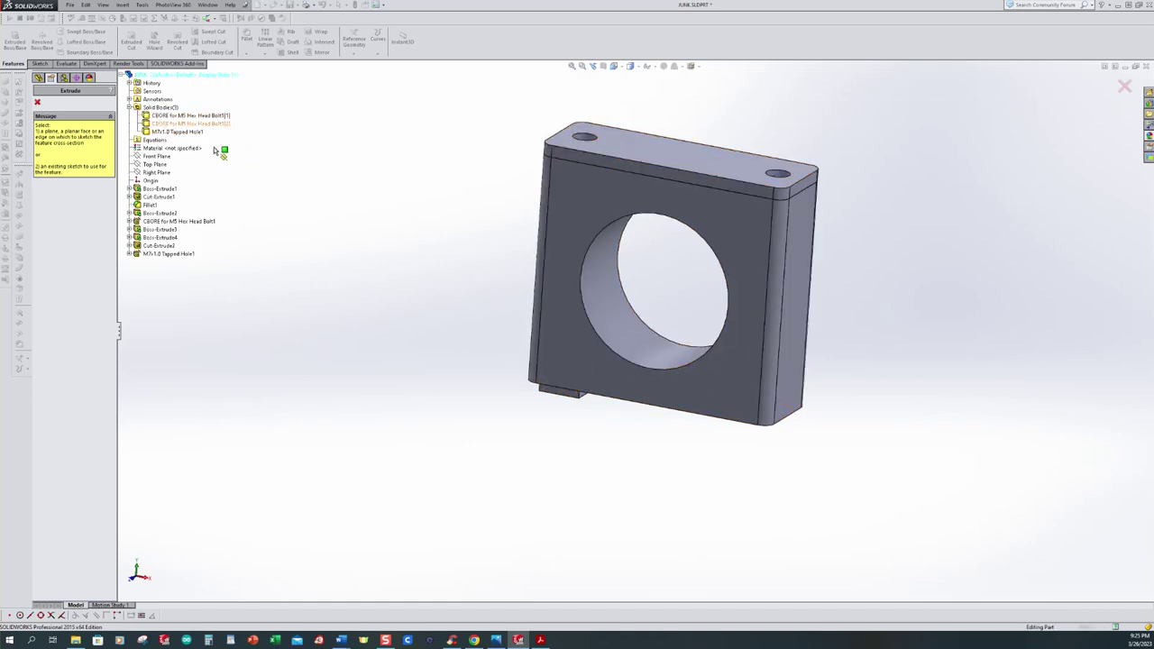
click(625, 147)
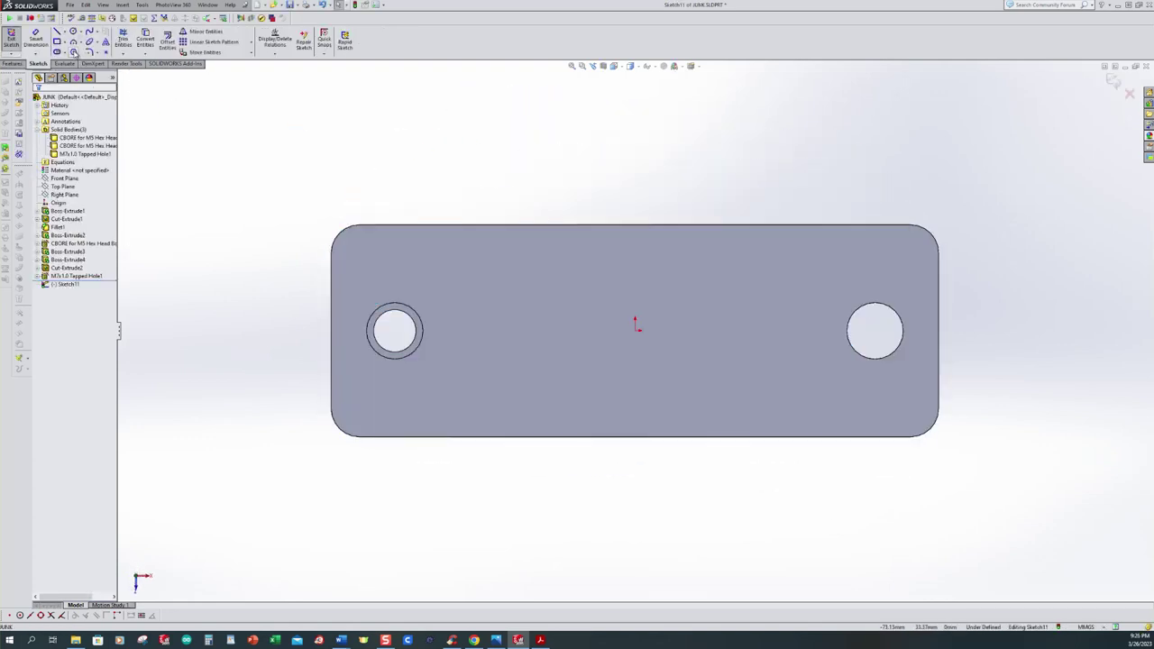
click(74, 52)
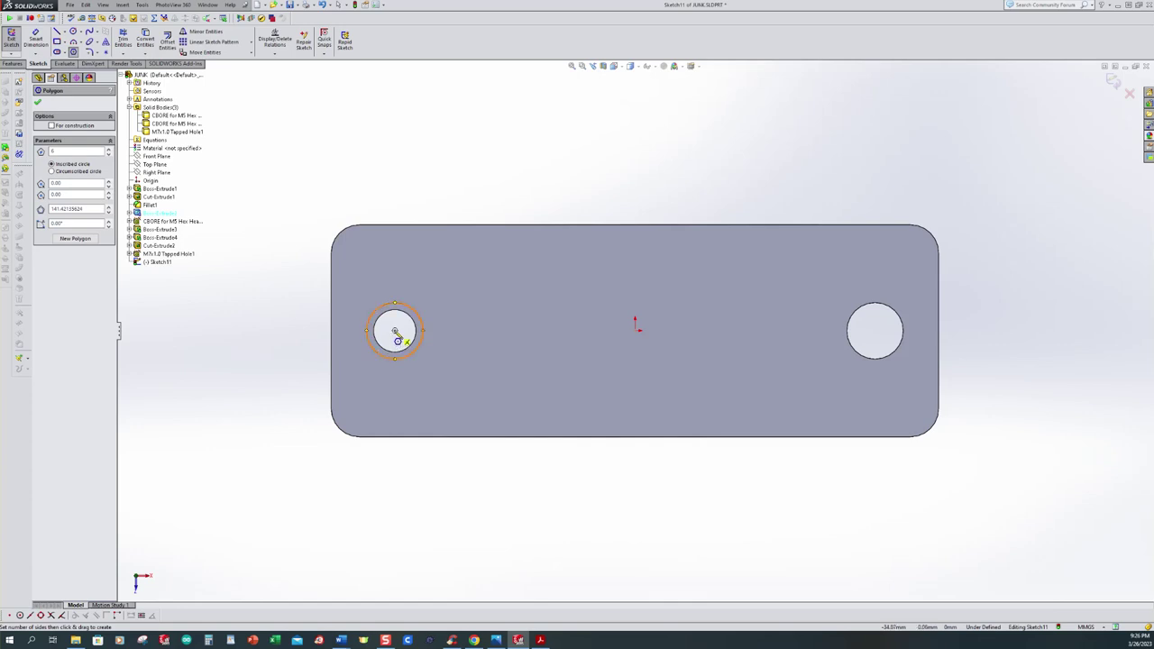
click(395, 332)
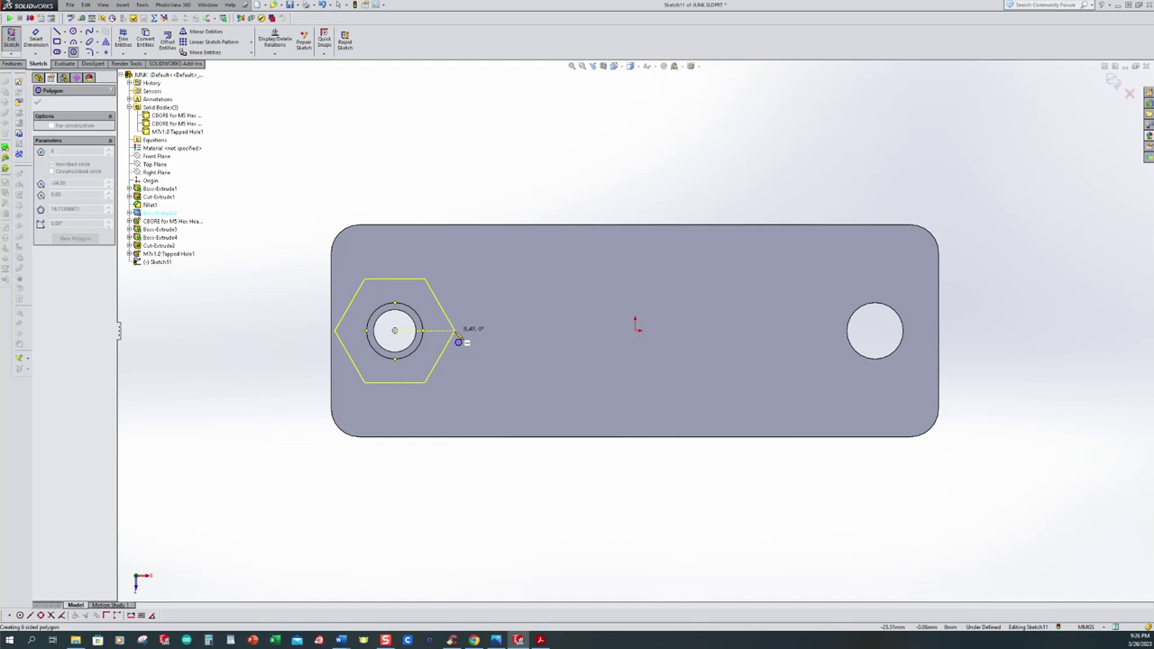
click(458, 342)
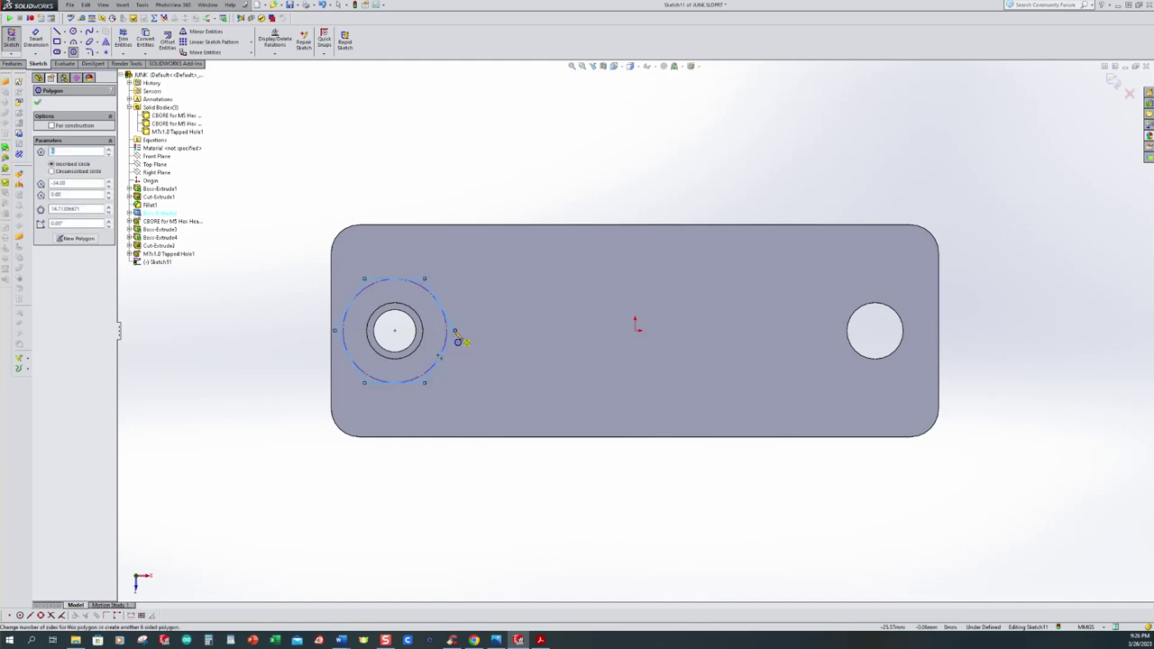
key(Escape)
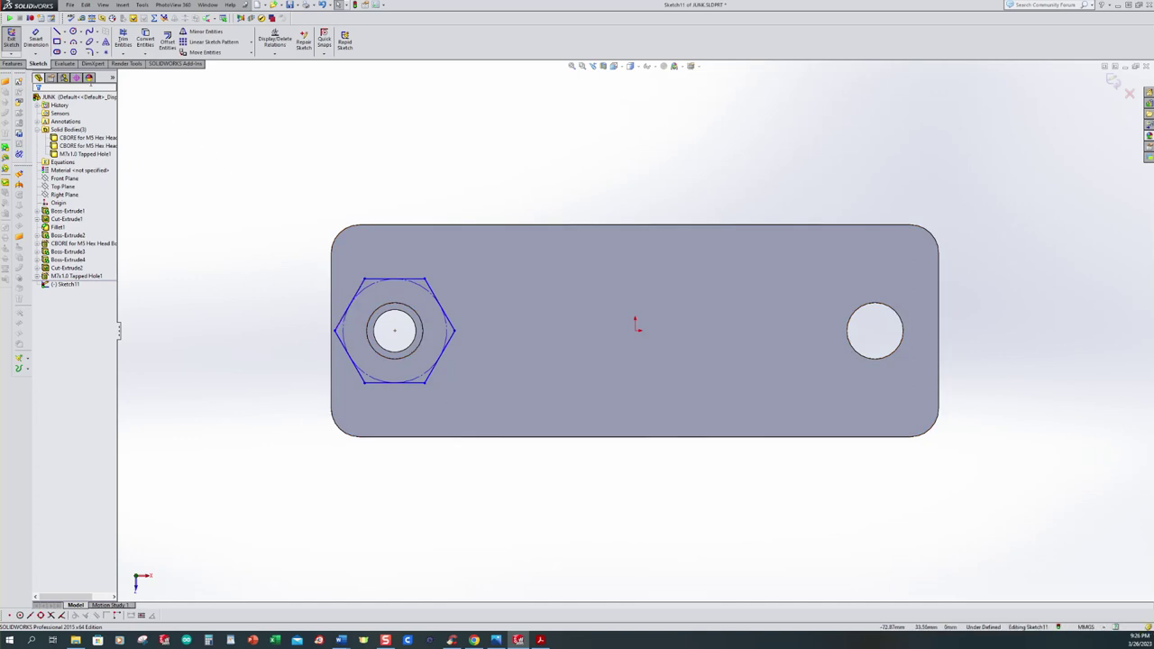
- Add a Horizontal relation to the hexagon's lower edge
click(275, 54)
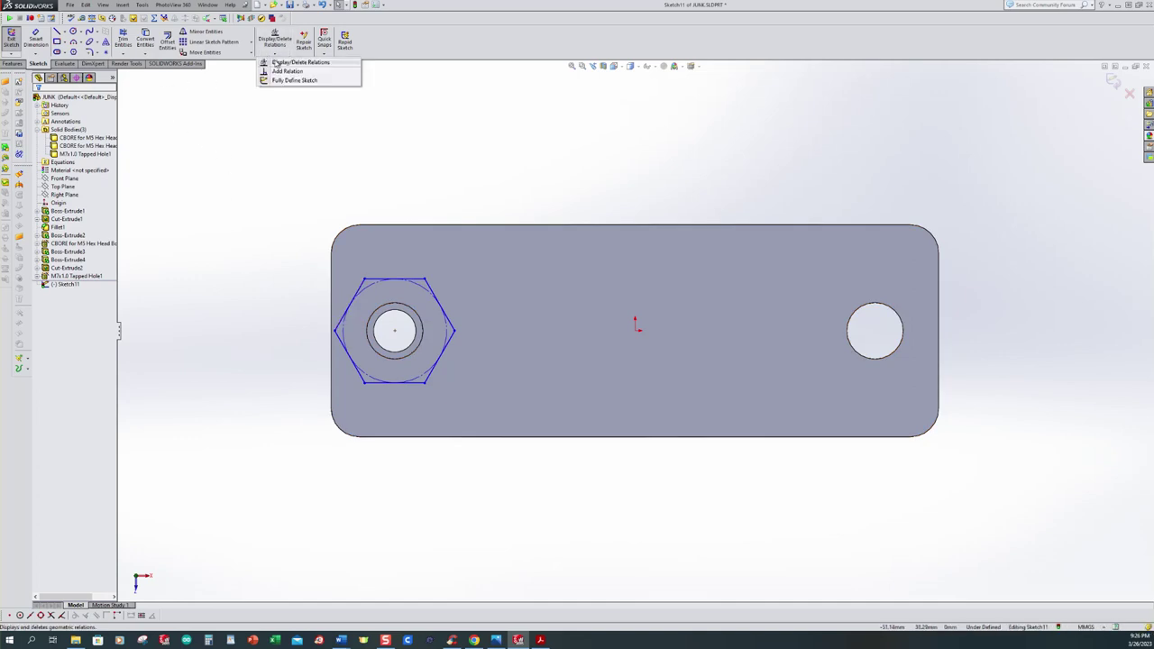
click(288, 78)
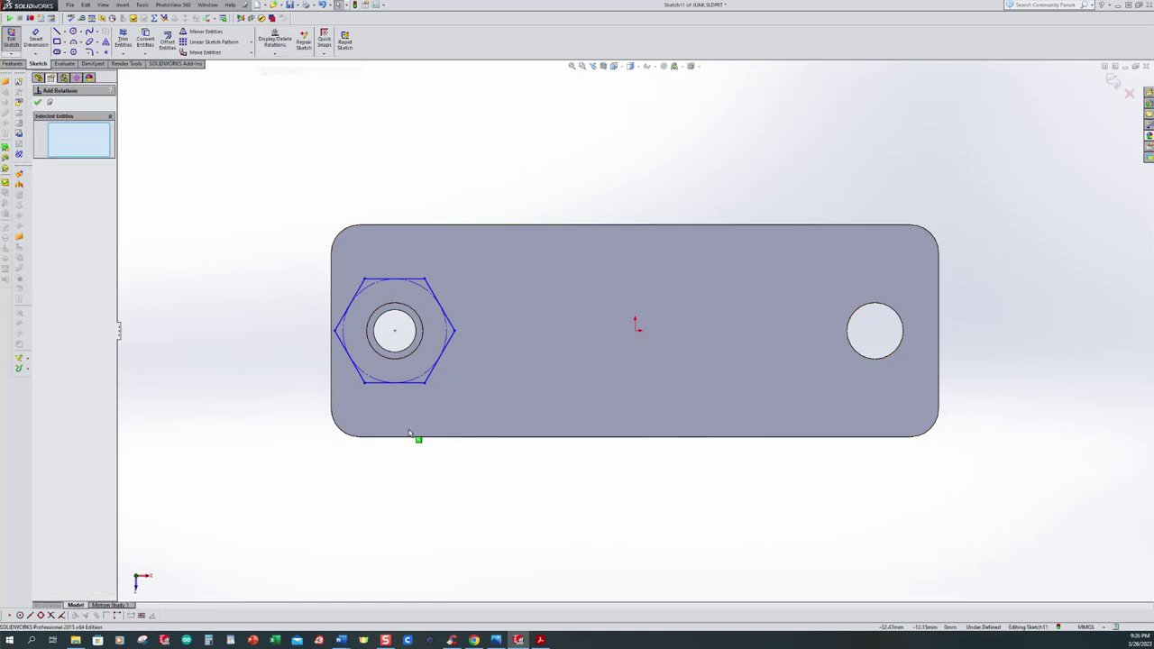
click(412, 382)
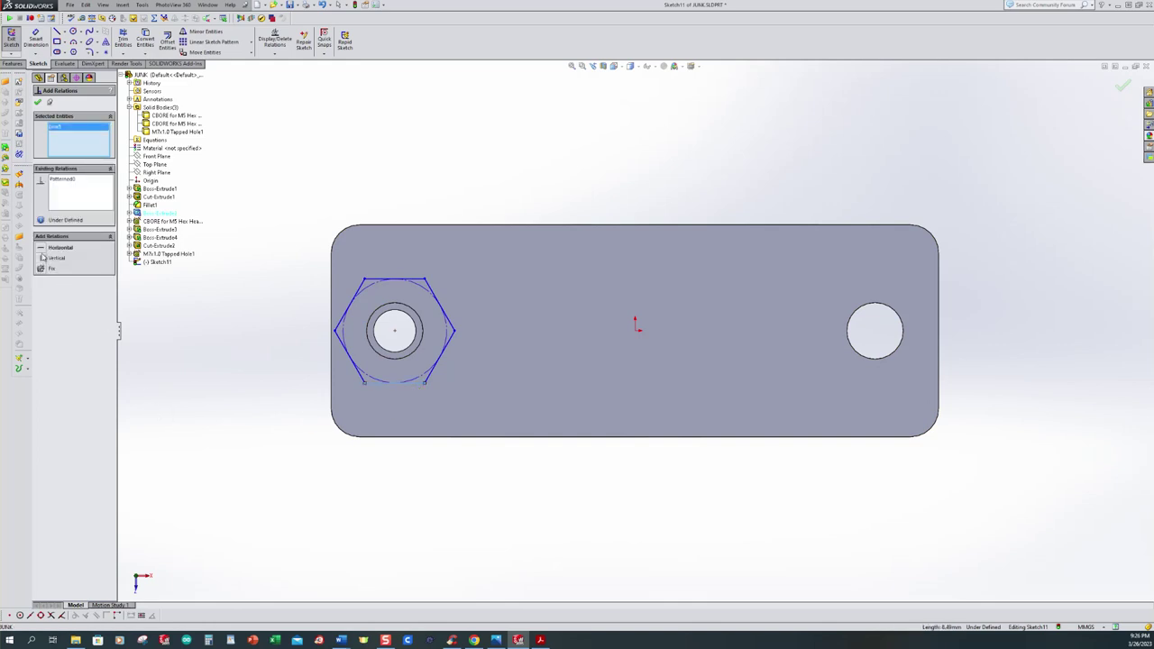
click(44, 248)
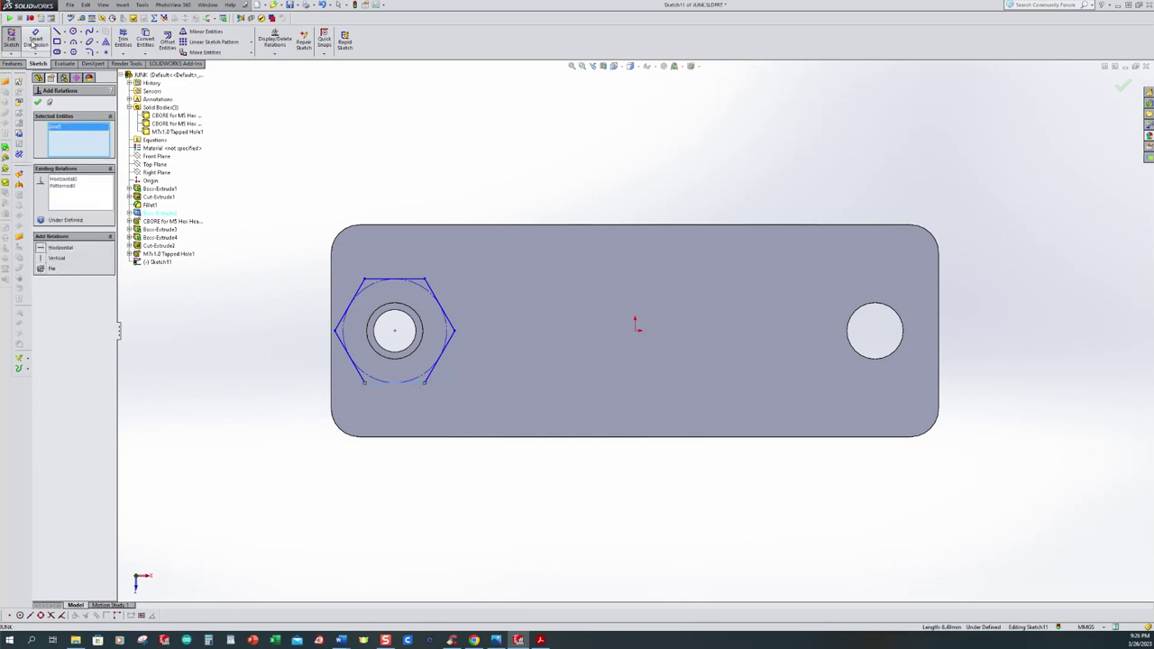
click(38, 101)
- Dimension the hexagon's inscribed circle to a diameter of 11 mm
click(370, 293)
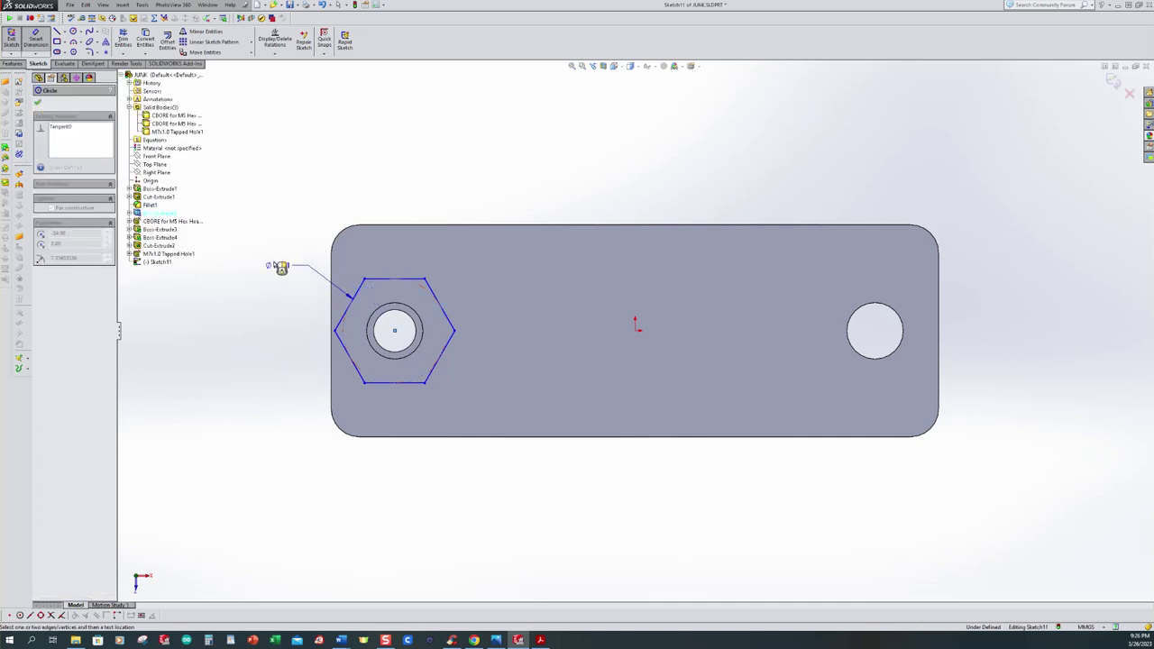
click(275, 259)
text(16)
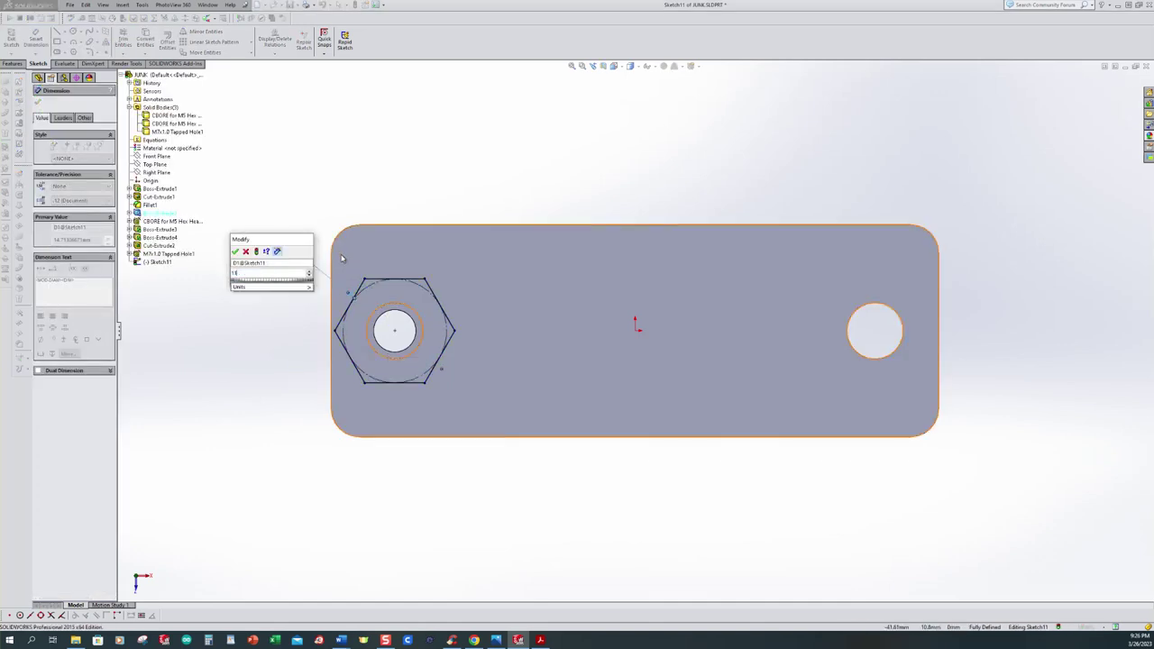
key(Return)
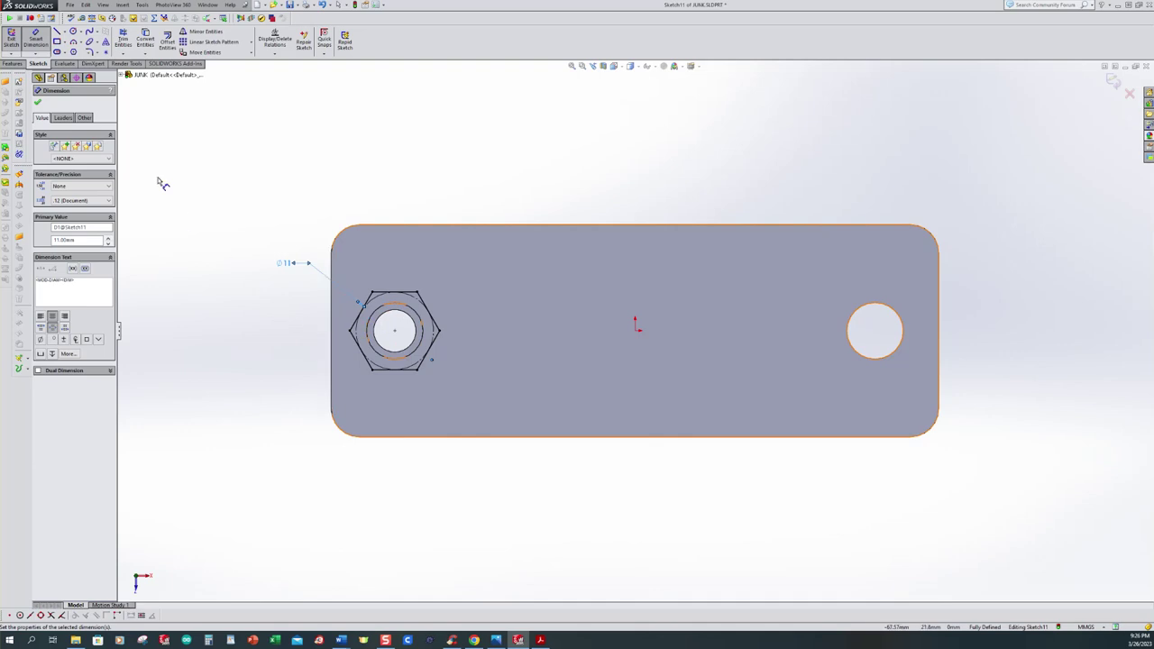
click(39, 104)
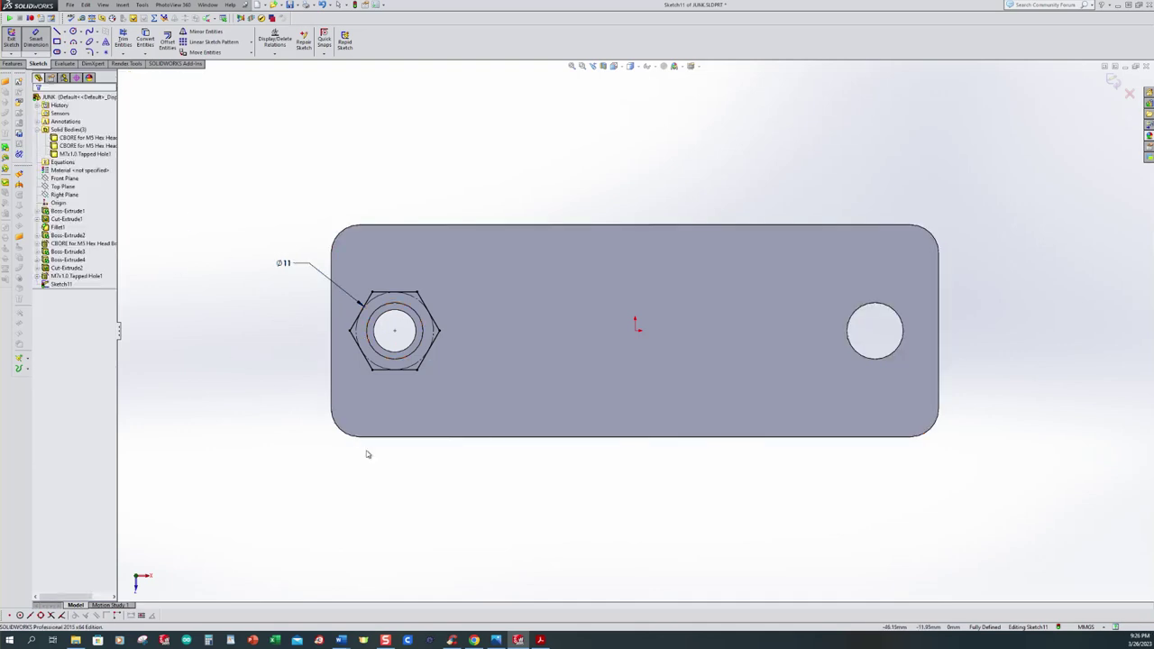
key(Escape)
middle_drag(474, 484, 459, 326)
scroll(578, 166, up, 3)
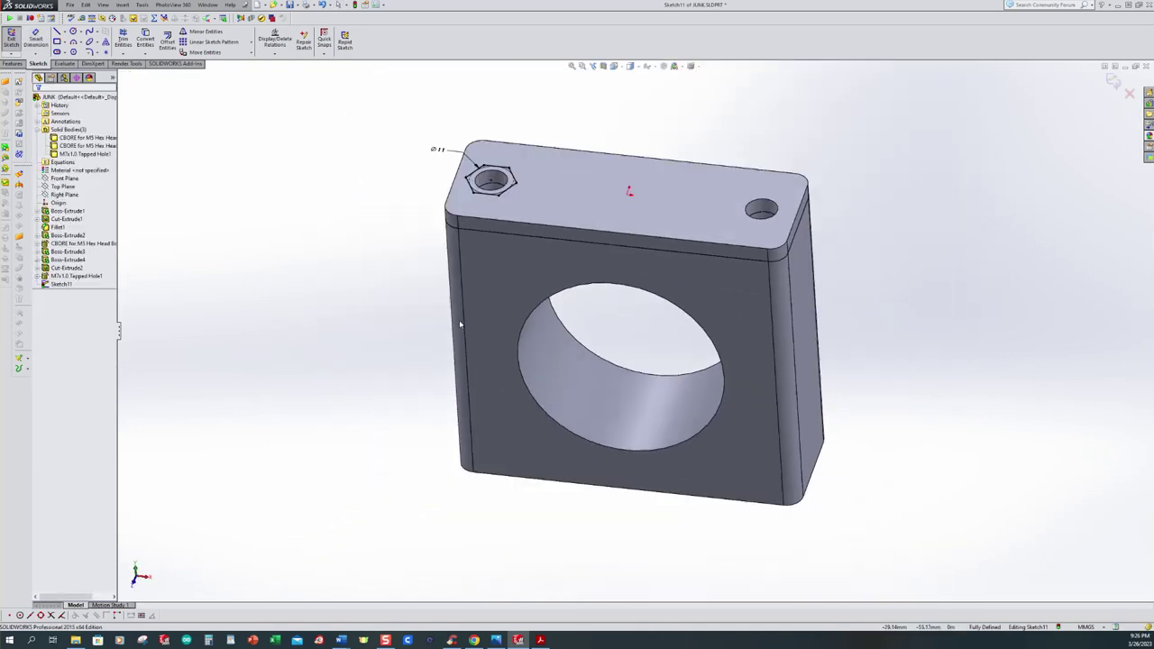
scroll(505, 189, down, 4)
middle_drag(505, 190, 319, 322)
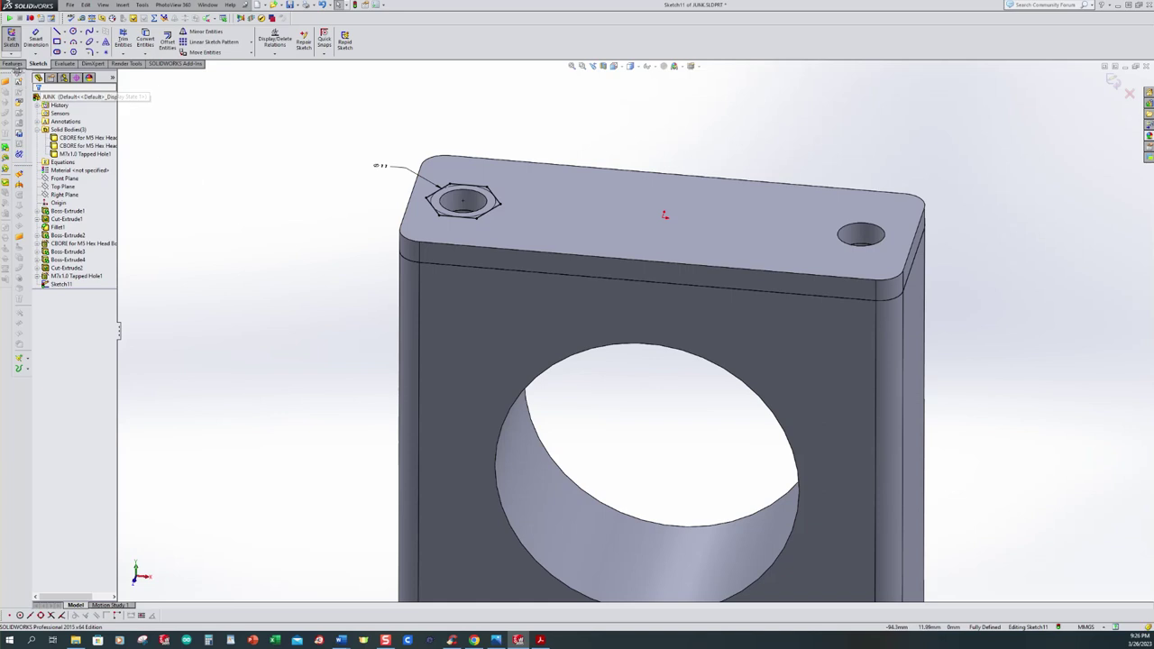
- Extrude the hexagon 5 mm upward from the strap as a separate body, with Merge result off
click(13, 45)
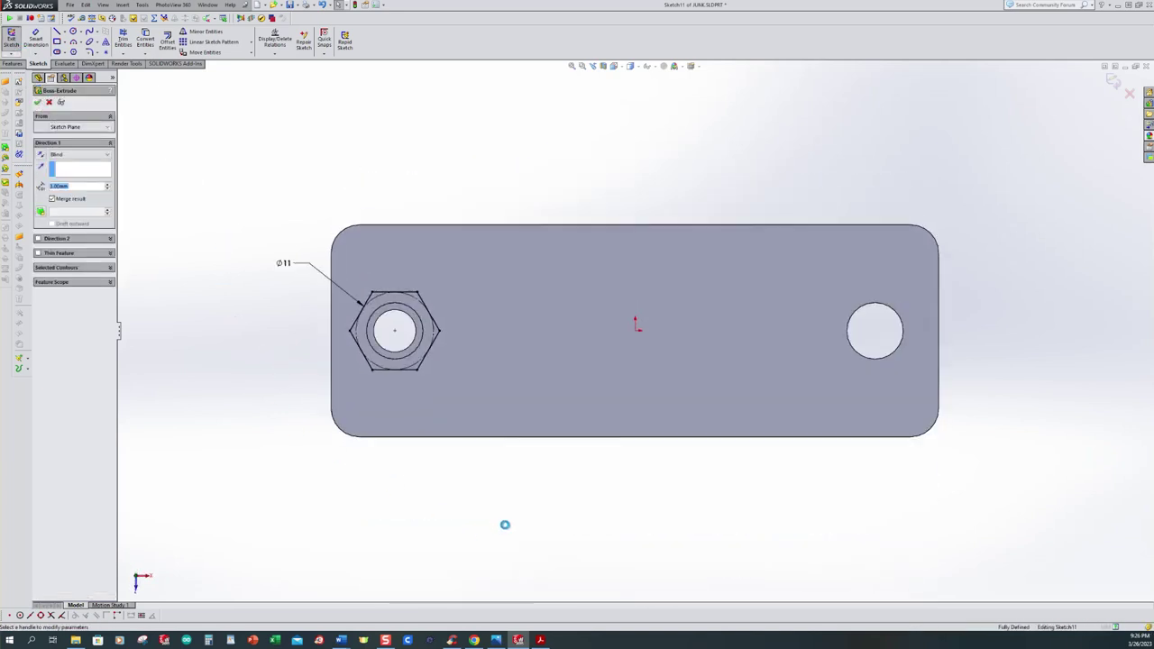
mouse_move(506, 529)
middle_down()
mouse_move(495, 297)
mouse_move(645, 328)
mouse_move(590, 320)
middle_up()
drag(71, 188, 53, 187)
text(5)
key(Return)
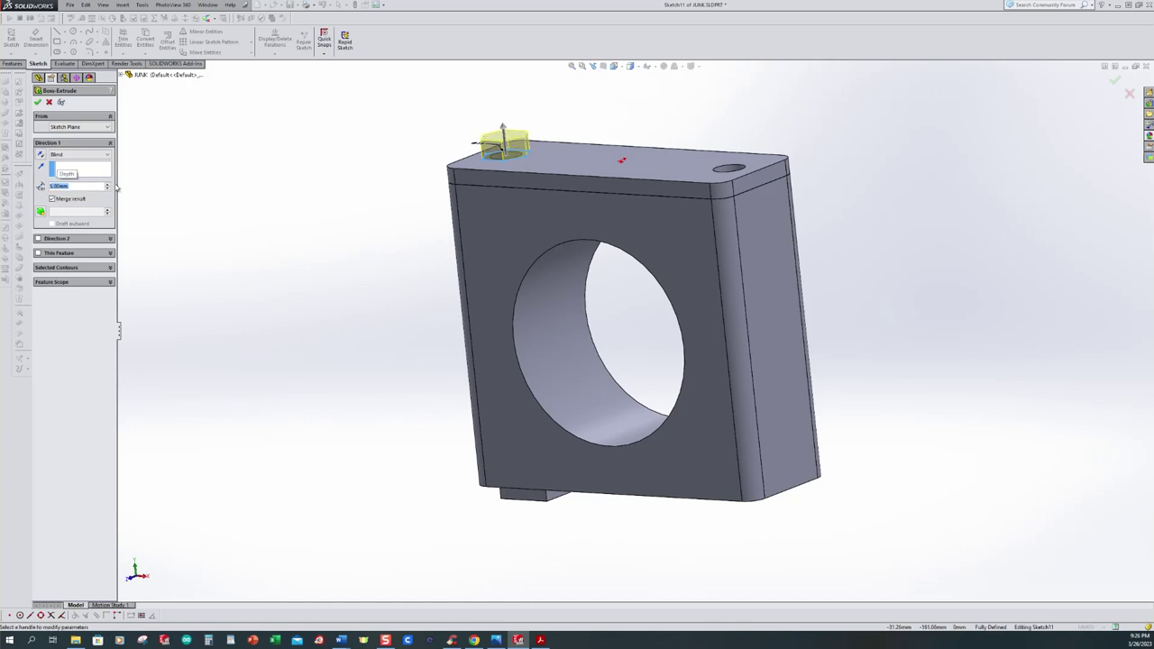
click(52, 199)
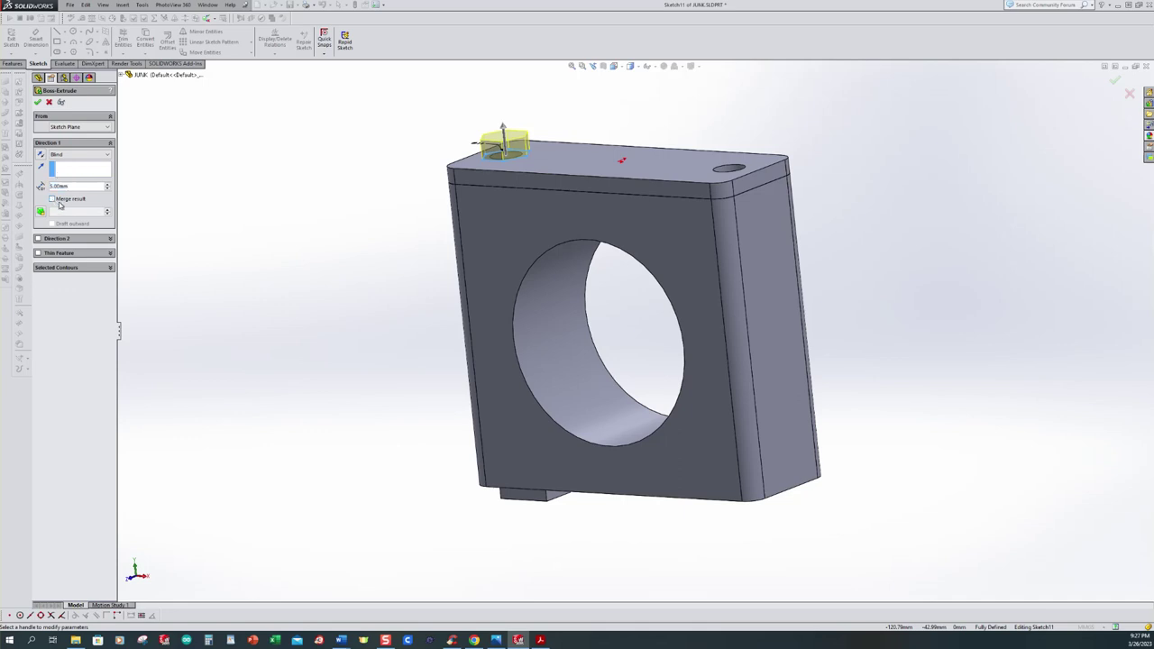
click(37, 102)
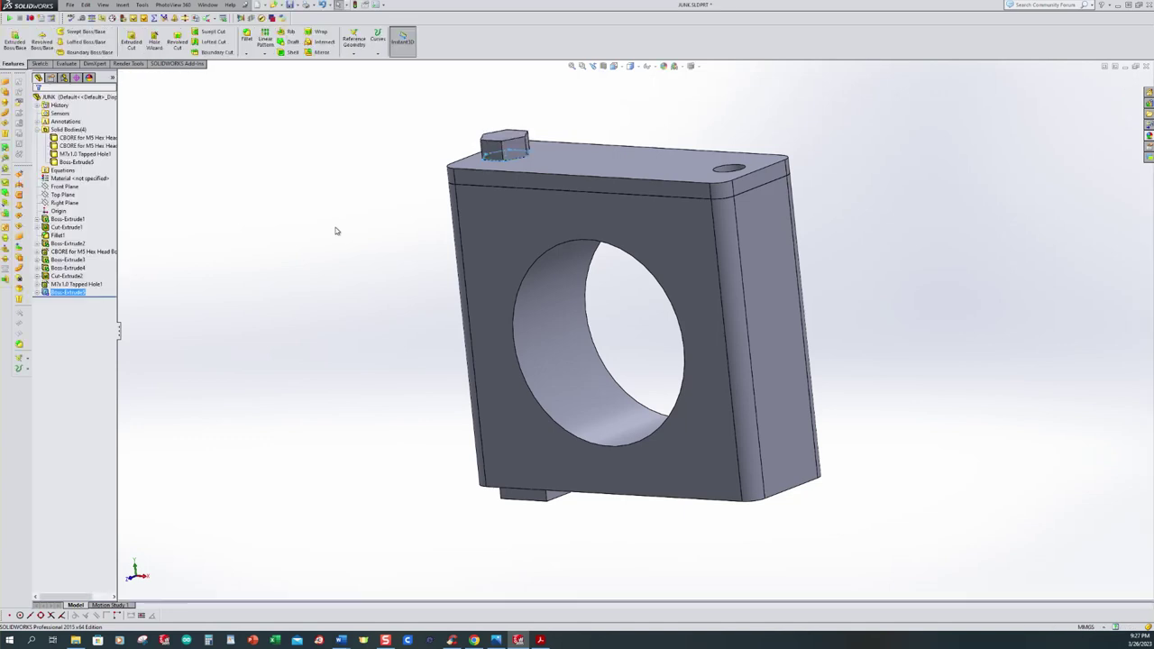
- Hide the strap, block and mount bodies, leaving only the hexagonal bolt head displayed
click(74, 162)
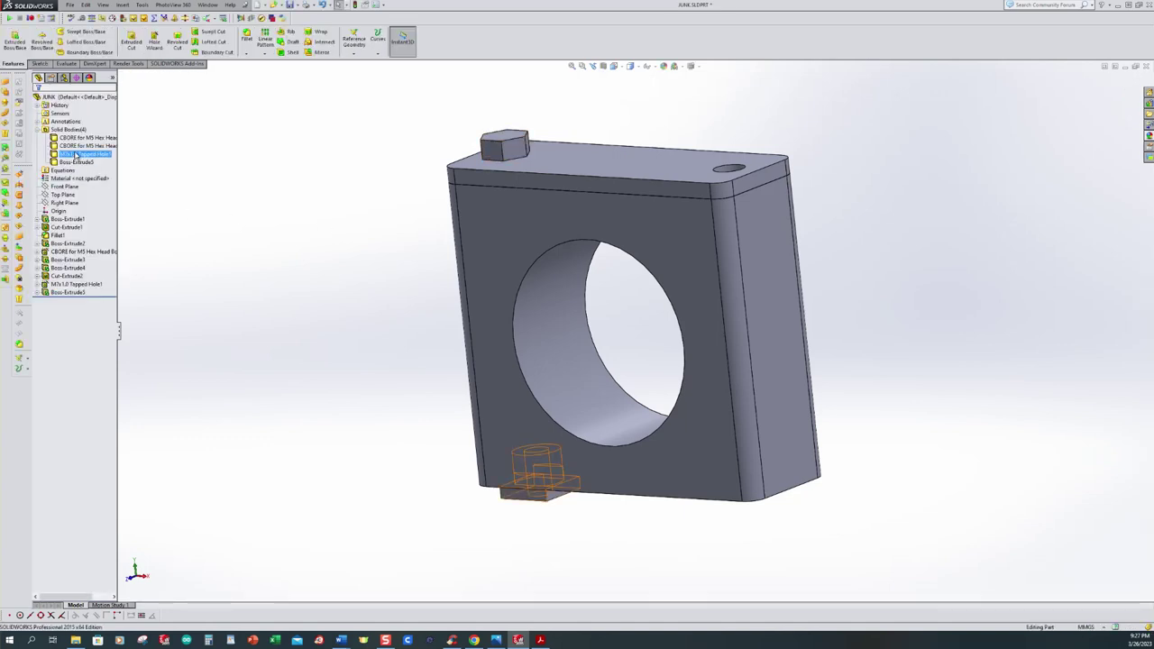
click(274, 261)
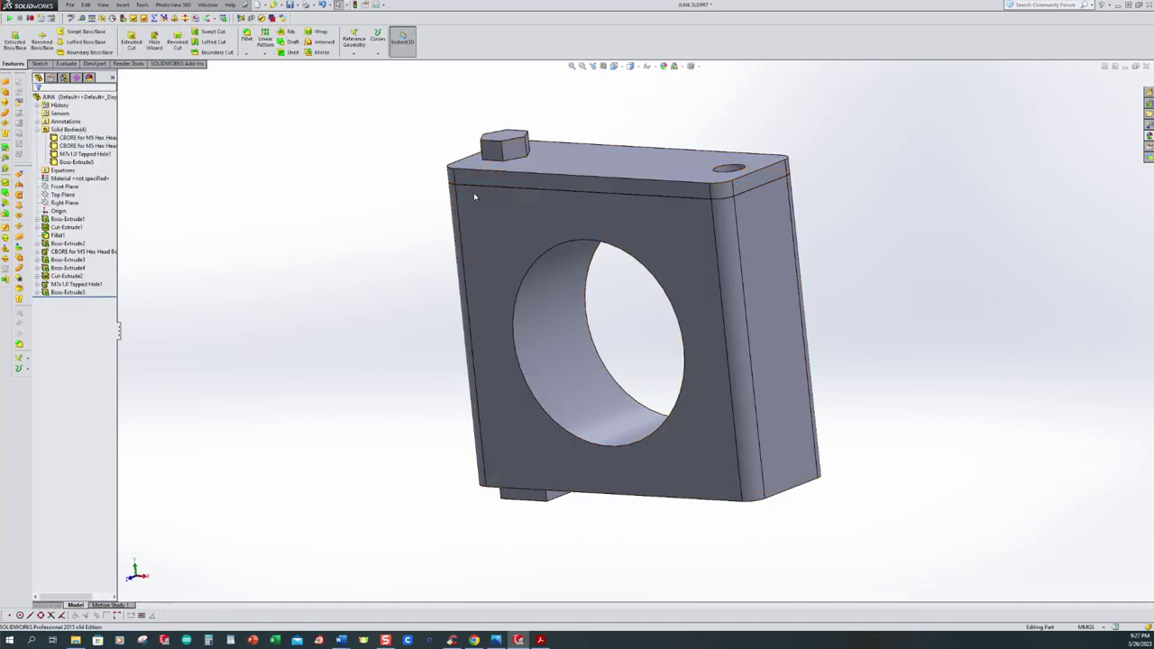
click(568, 164)
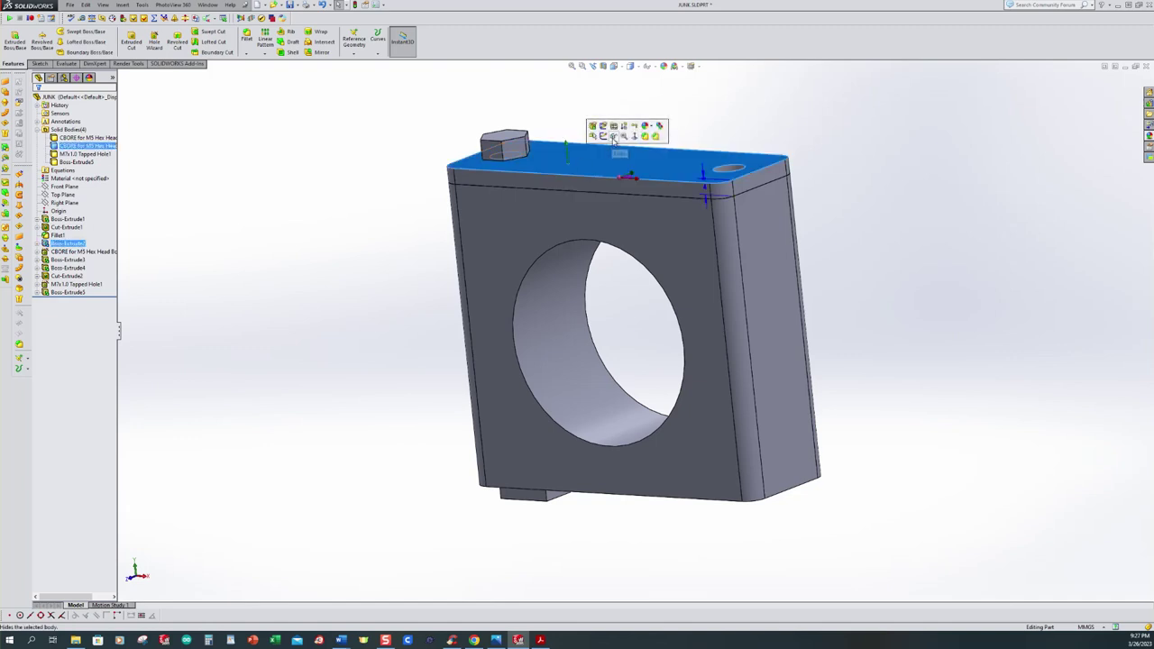
click(528, 236)
click(575, 198)
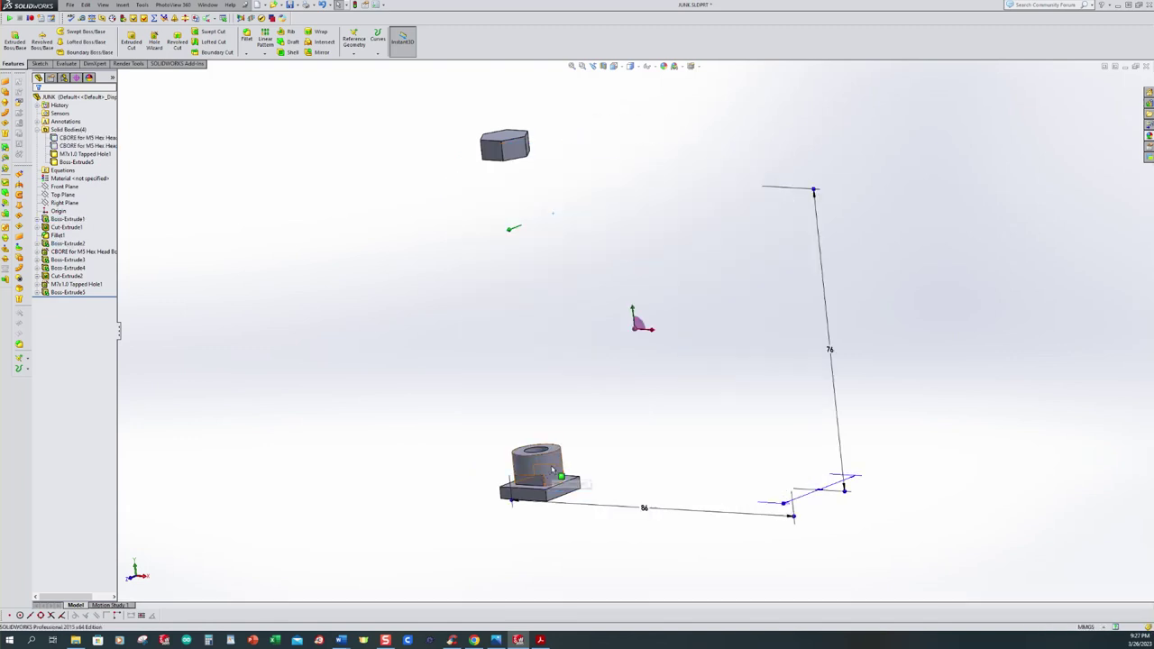
click(552, 469)
click(583, 435)
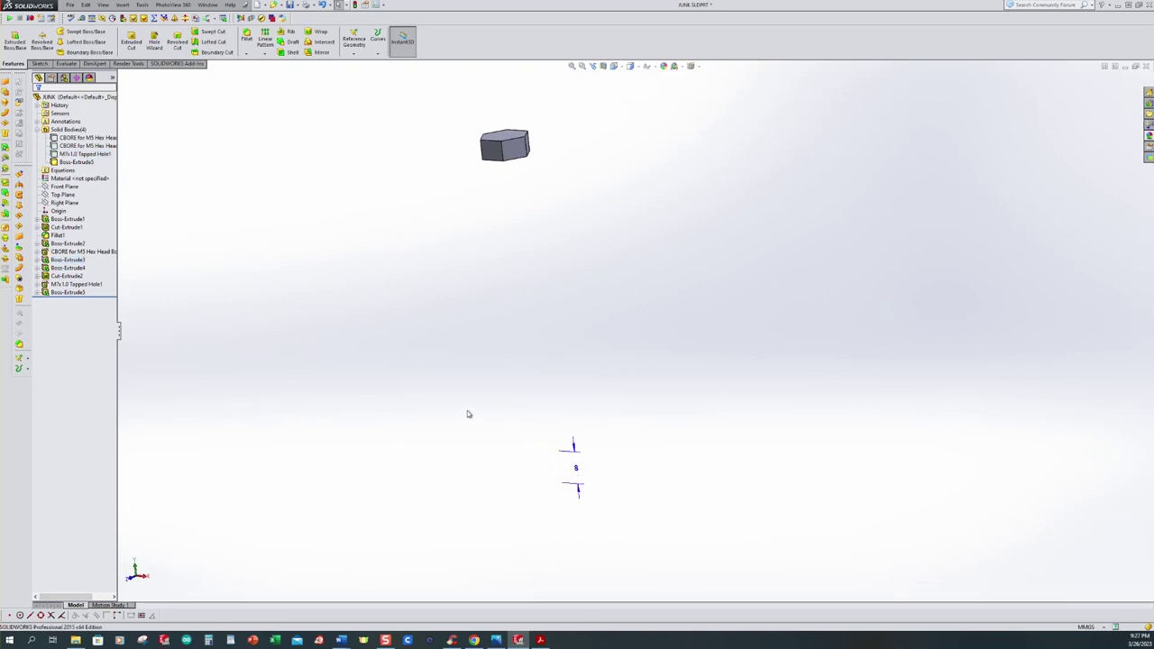
- Start an Extruded Boss/Base sketch on the underside of the hexagonal bolt head
middle_drag(479, 409, 513, 249)
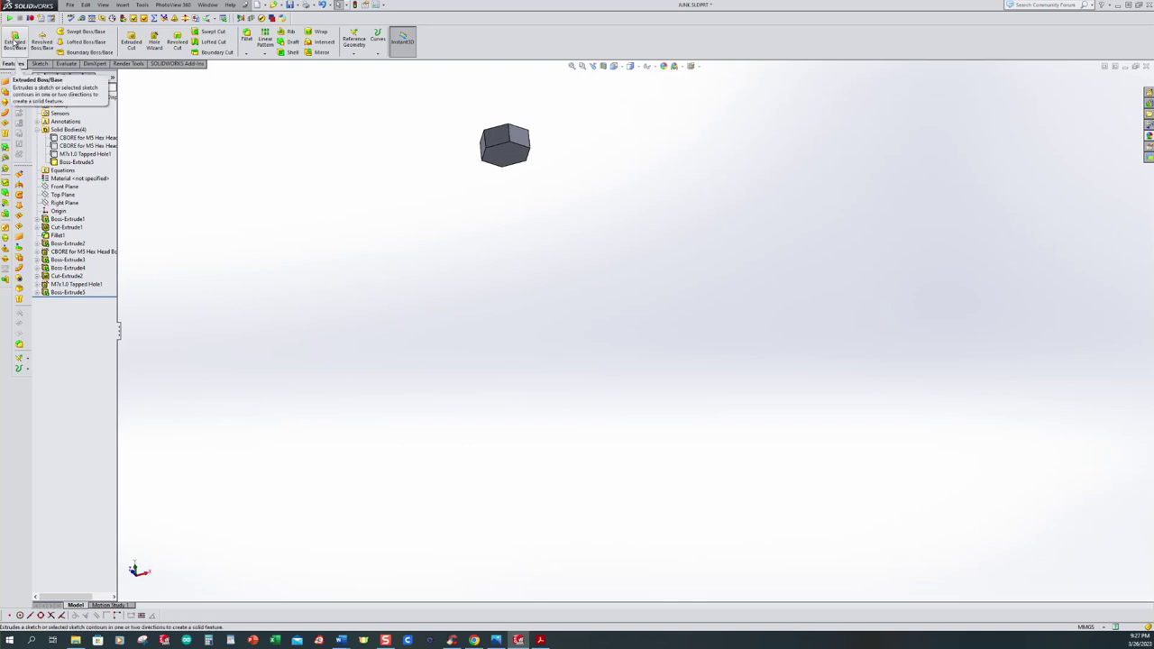
key(ctrl+7)
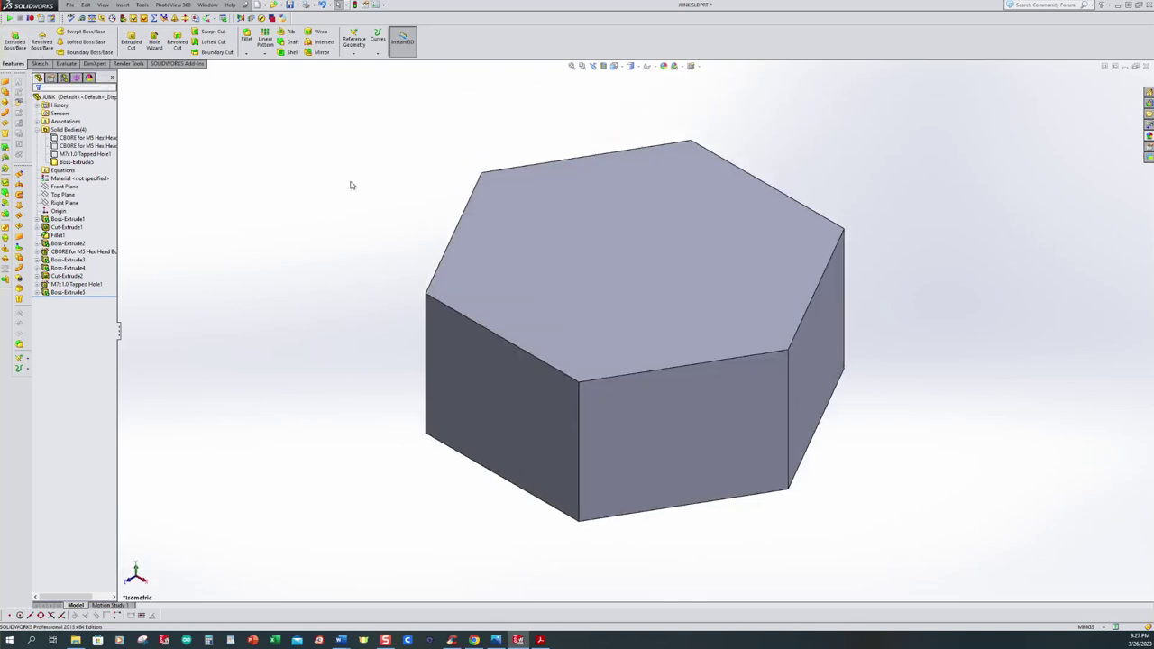
key(z)
scroll(793, 439, down, 2)
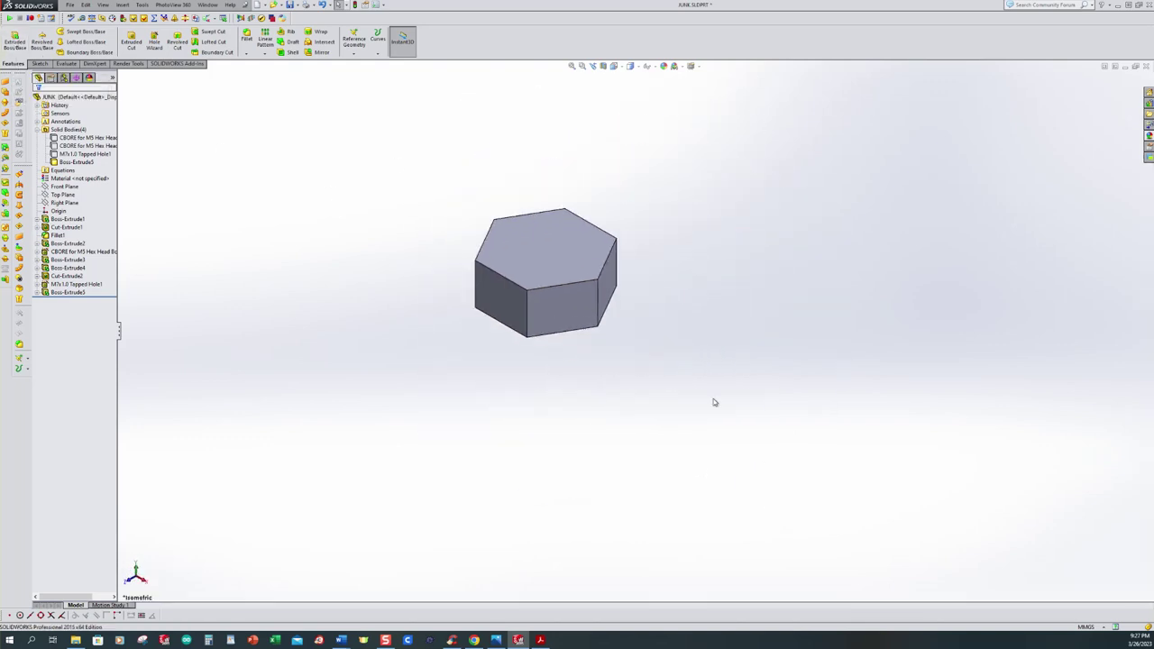
click(16, 42)
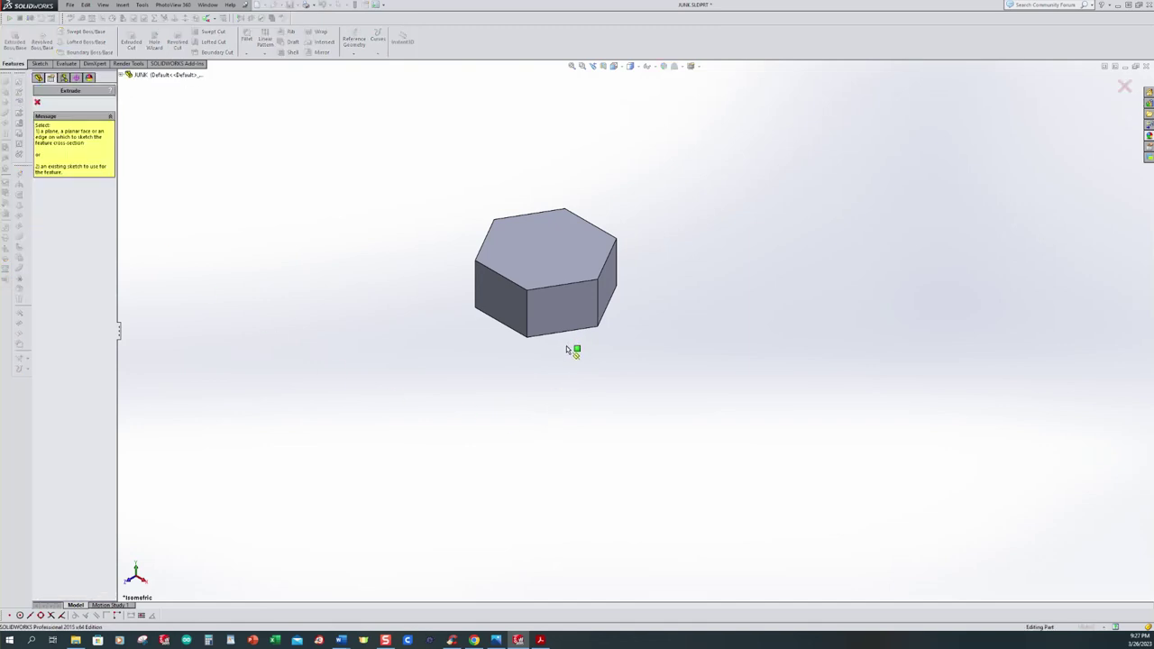
middle_drag(574, 378, 601, 242)
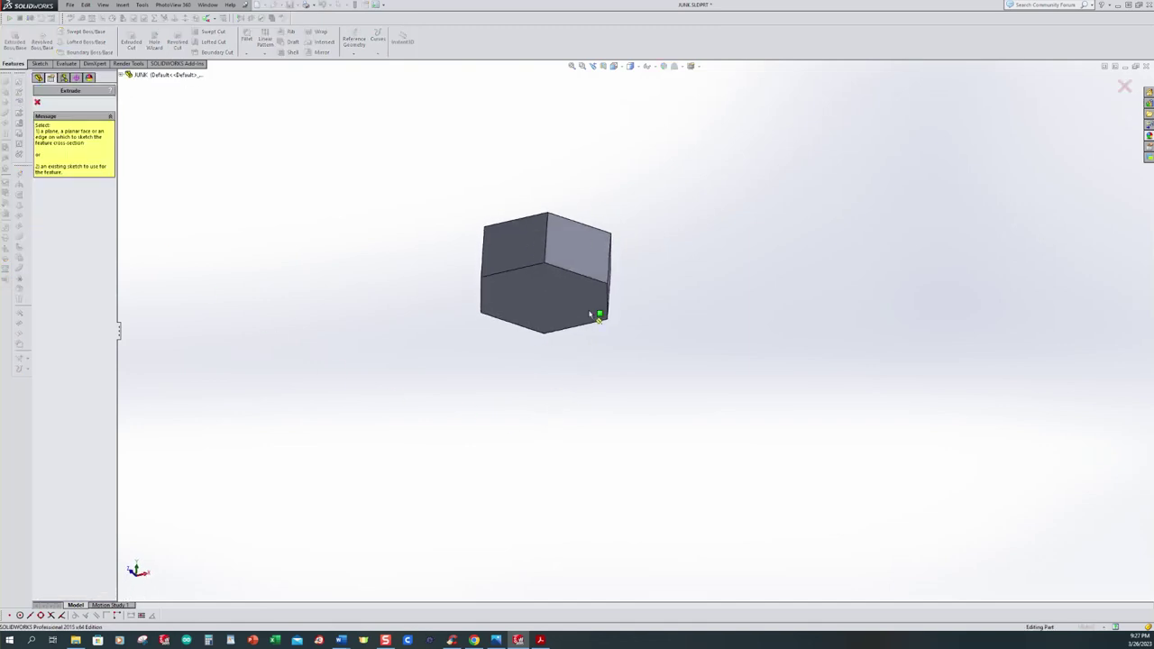
click(544, 309)
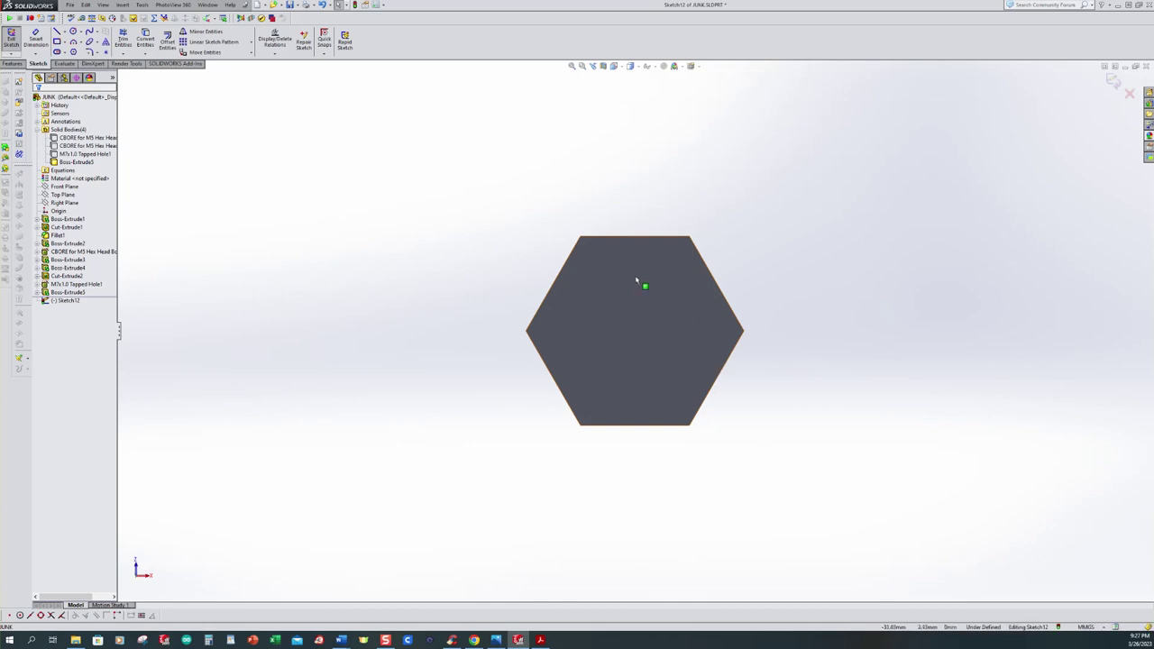
- Show the bolt head's hexagon sketch, Sketch11, so its centre point can be referenced
click(70, 294)
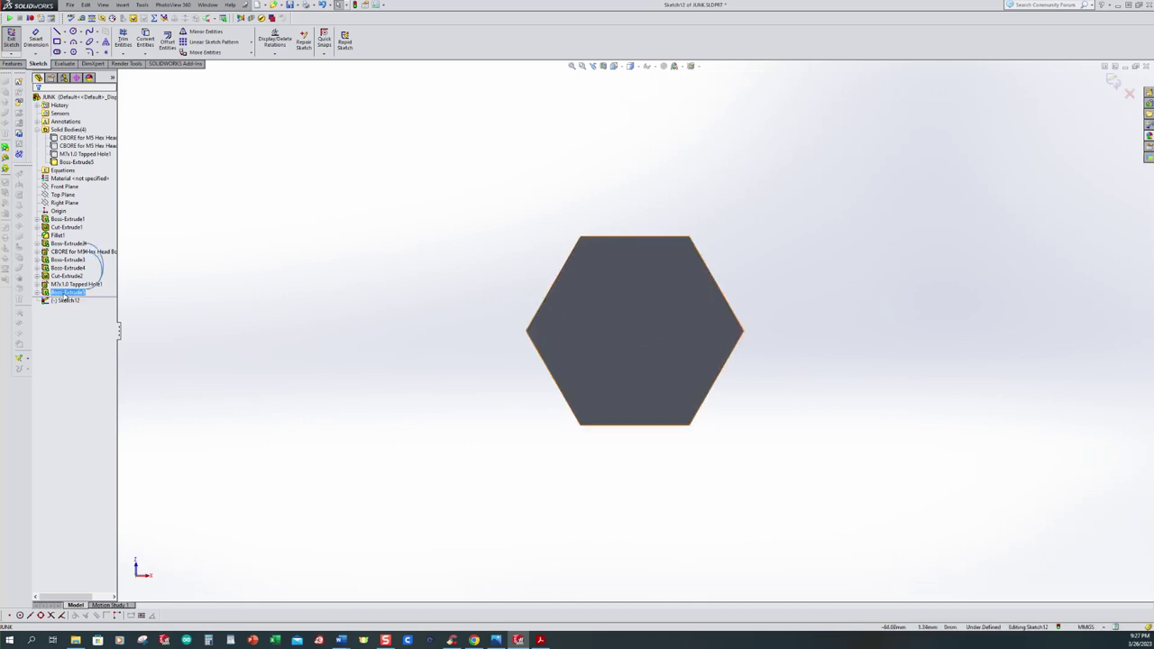
click(39, 293)
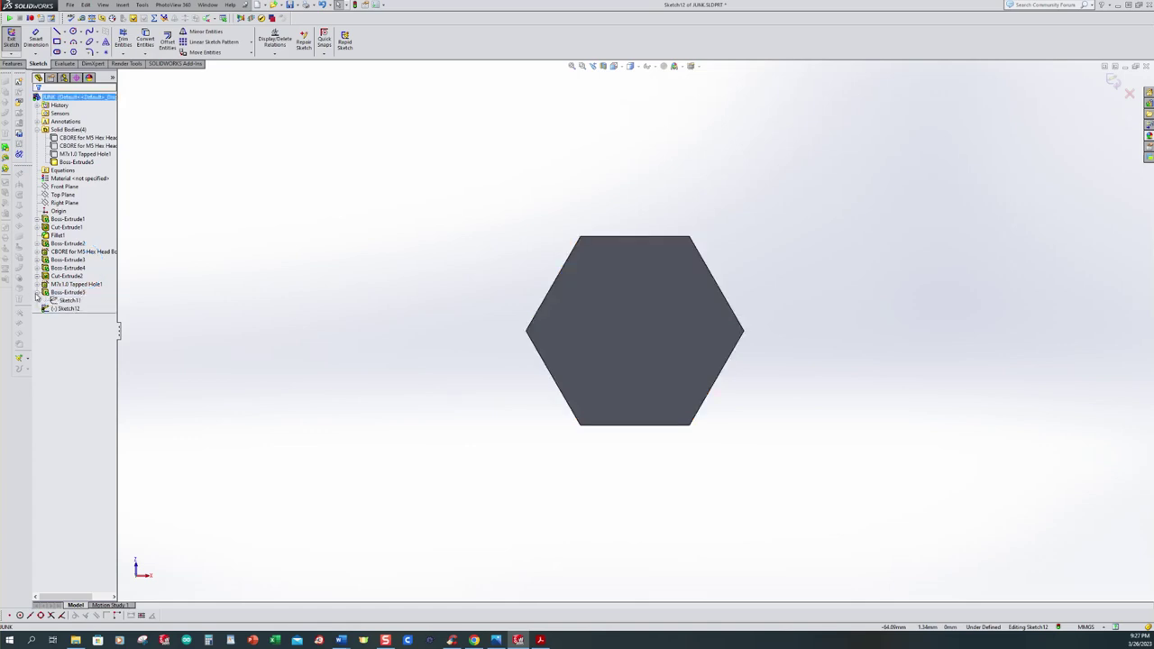
click(53, 302)
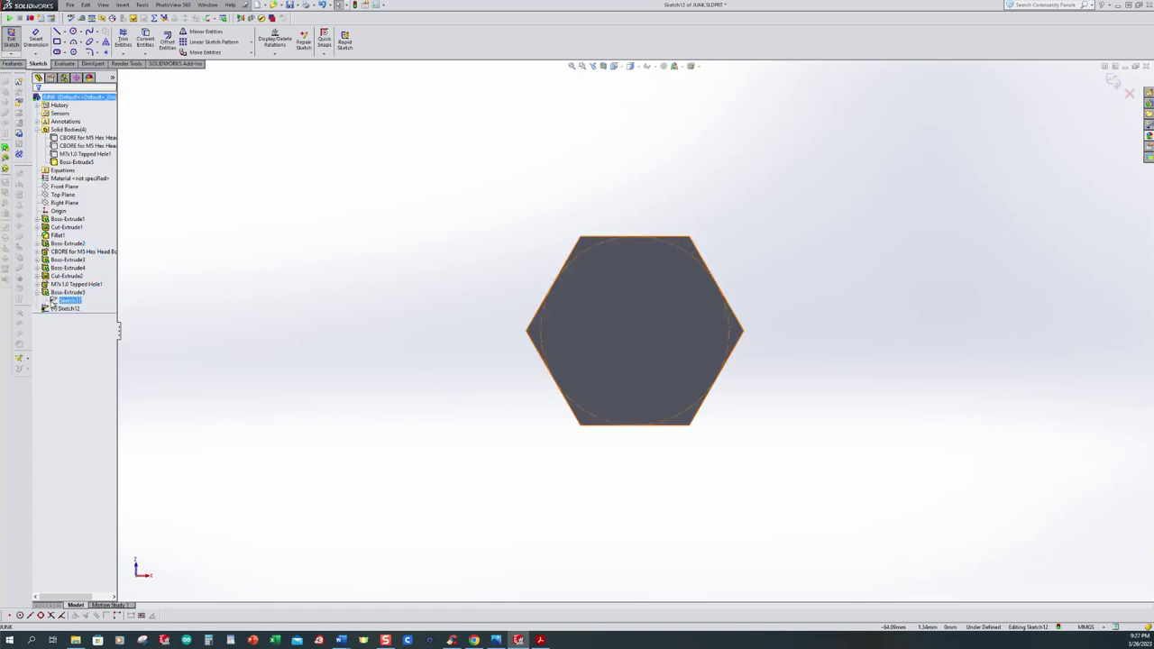
click(56, 300)
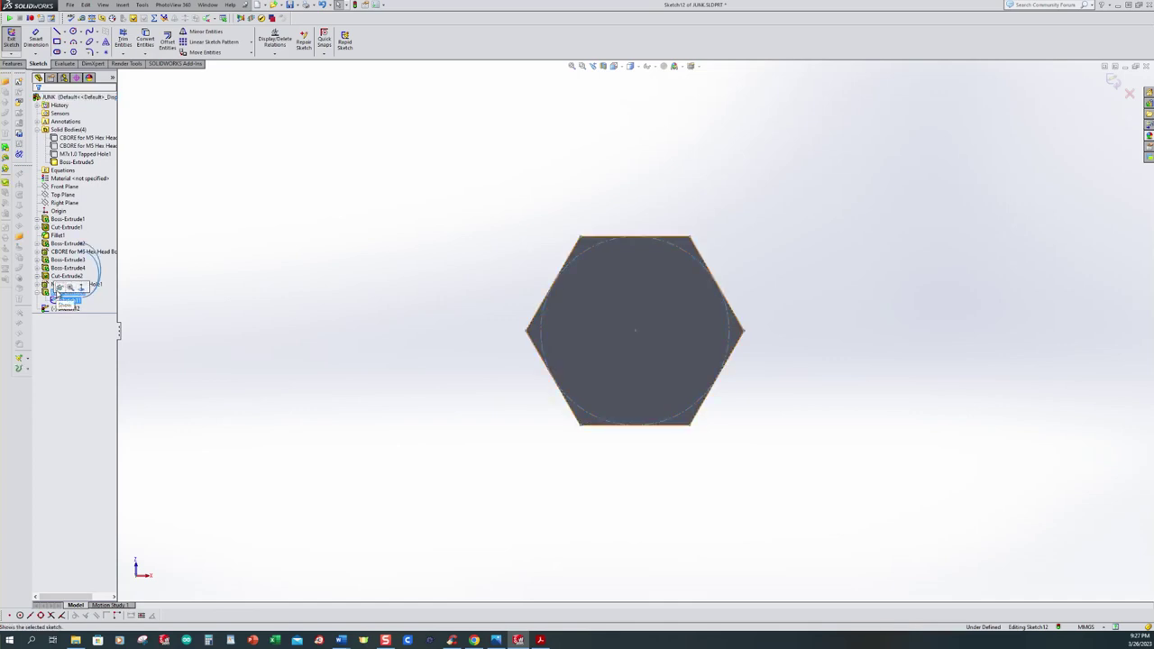
click(296, 220)
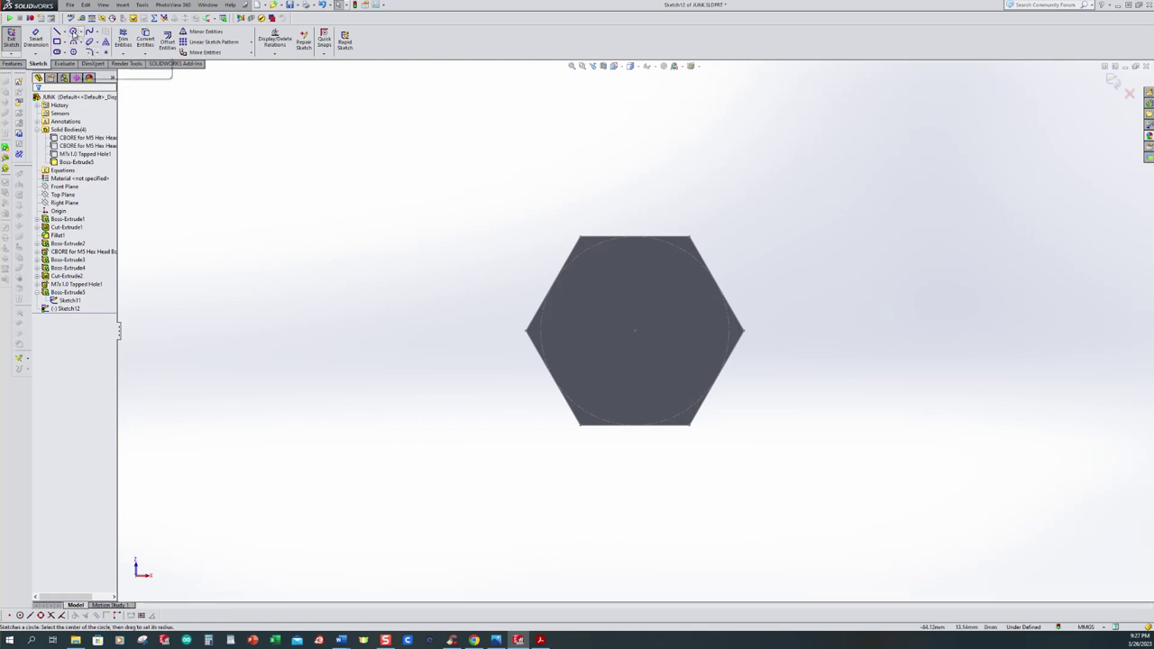
- Sketch a circle centred on the hexagon's centre point and dimension its diameter to 7 mm
click(73, 31)
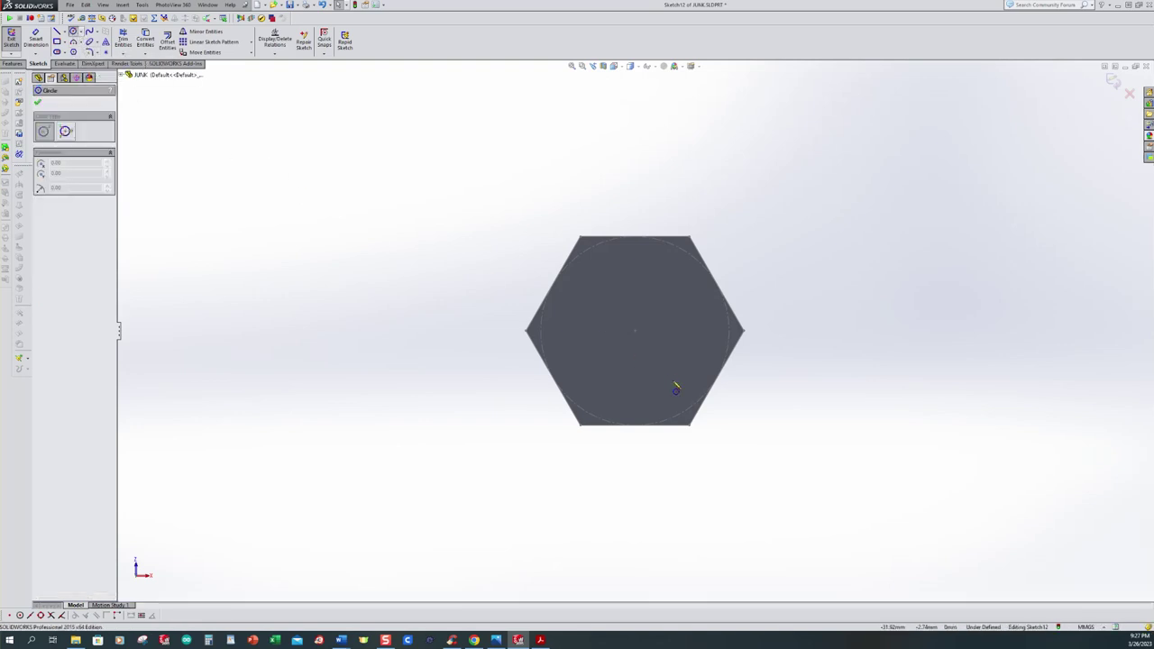
click(636, 330)
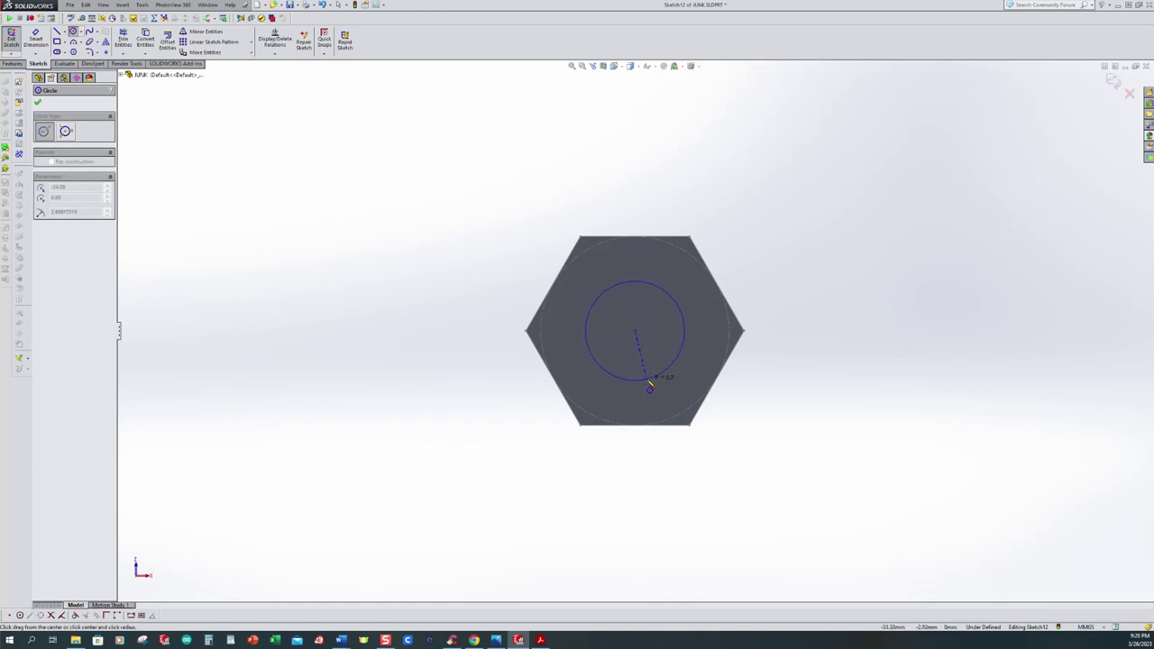
click(649, 386)
key(Escape)
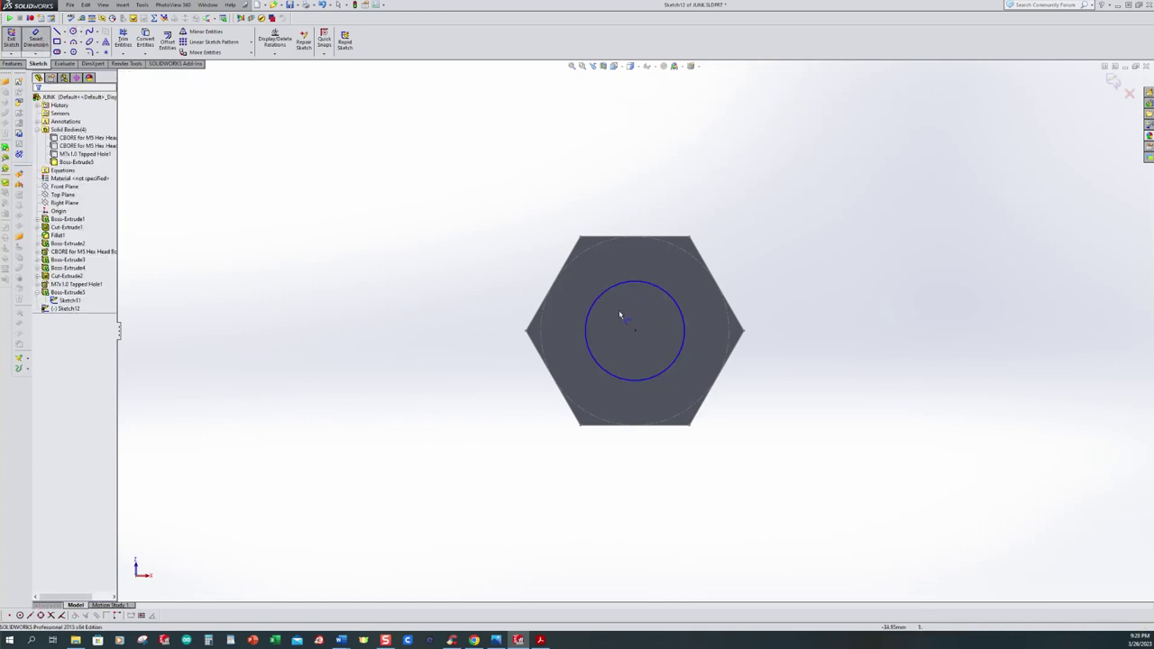
key(d)
click(606, 295)
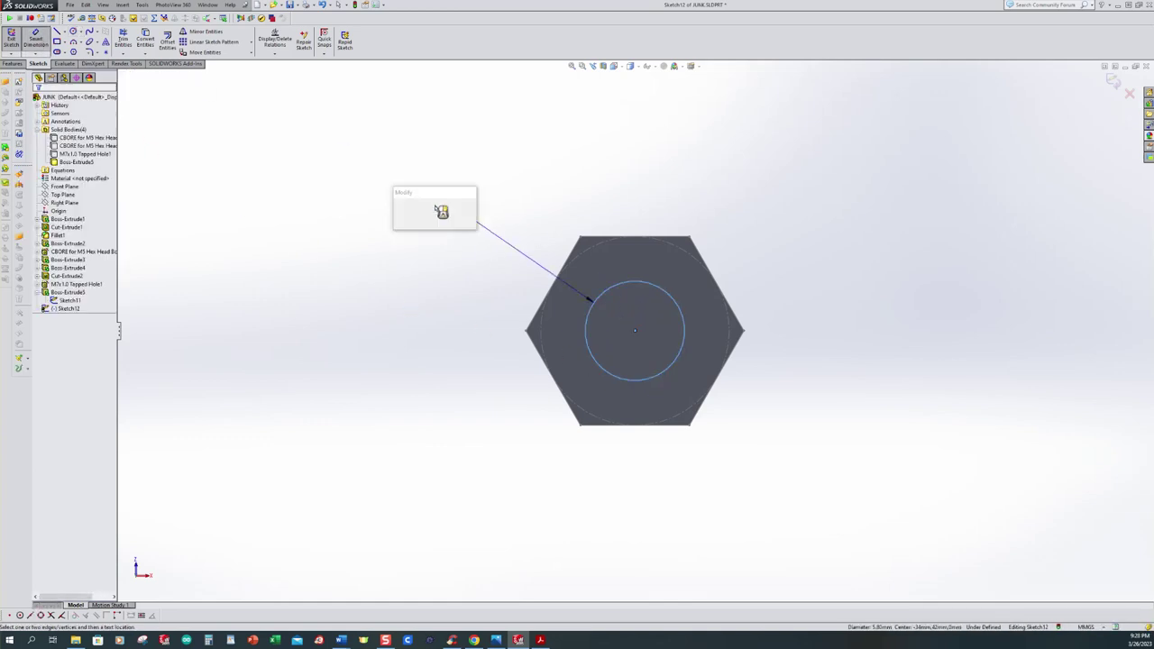
click(439, 212)
text(7)
key(Return)
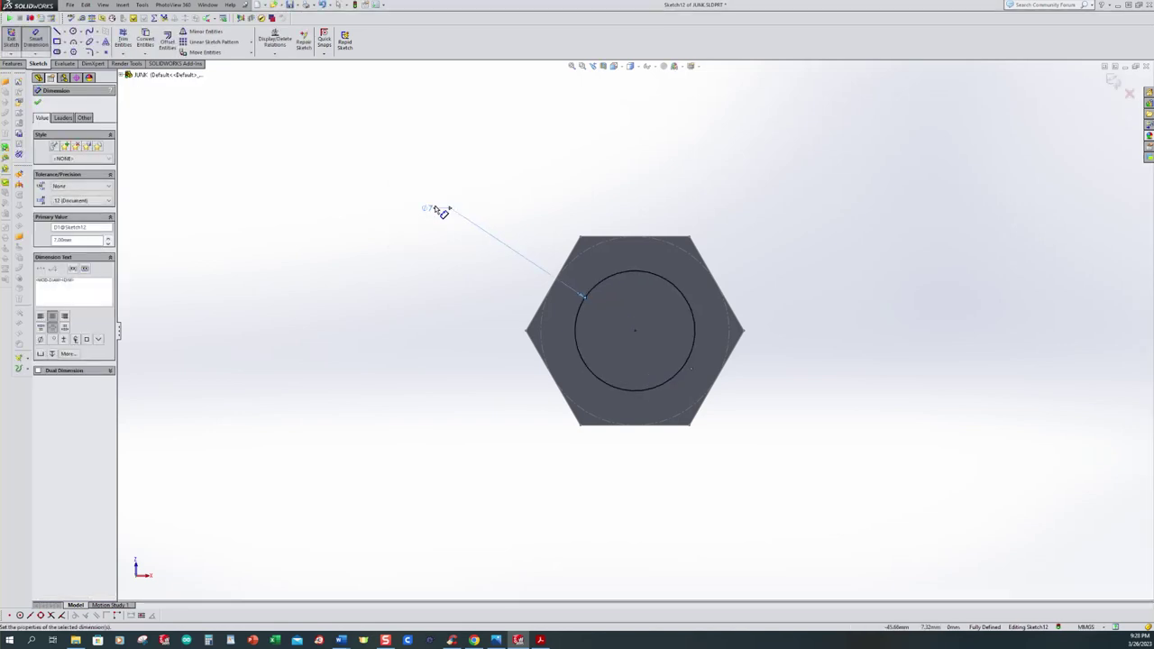
- Check the hex bolt's length in the reference drawing and extrude the 7 mm circle 82 mm as the shank, merged with the head
scroll(529, 309, up, 3)
middle_drag(536, 304, 508, 603)
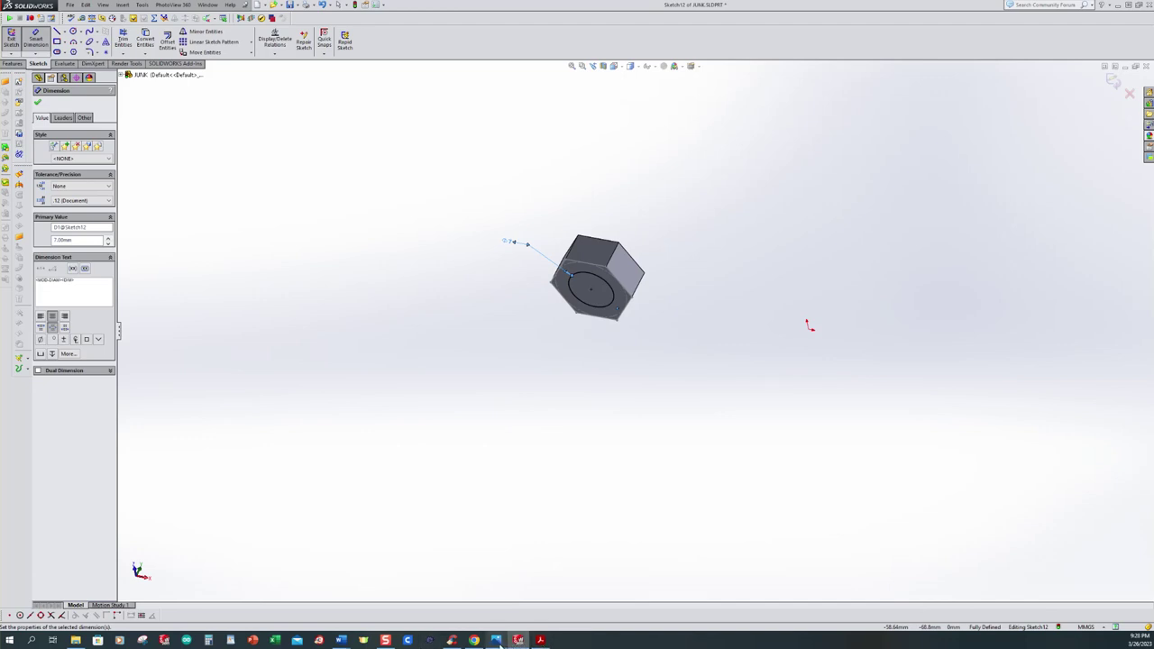
click(497, 641)
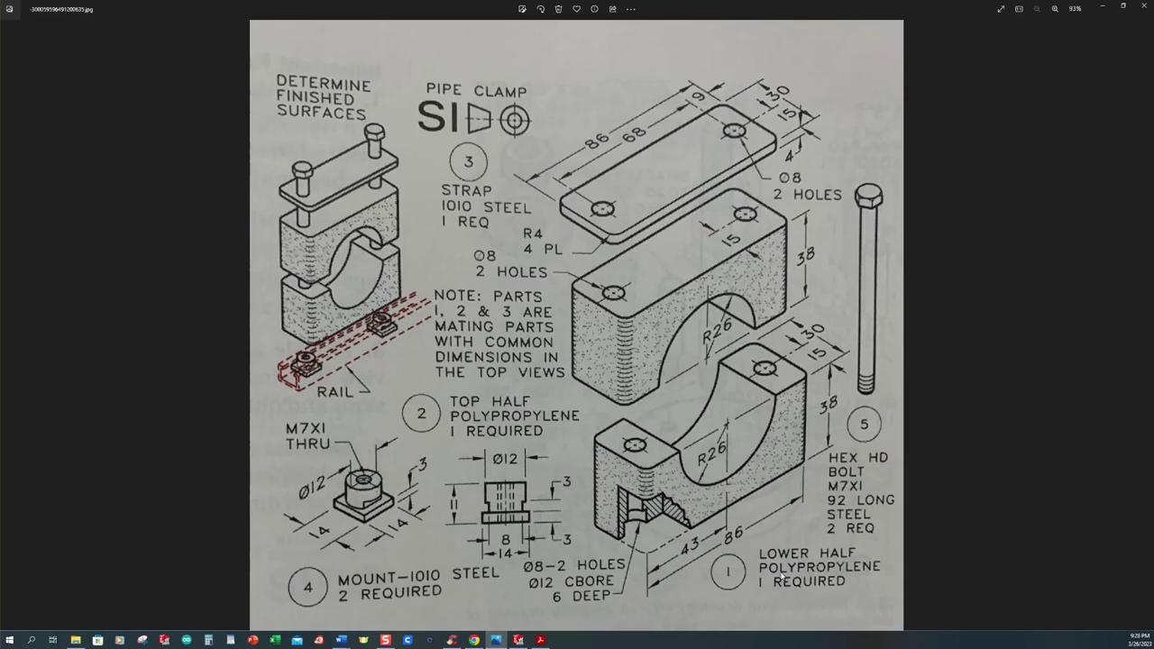
click(518, 641)
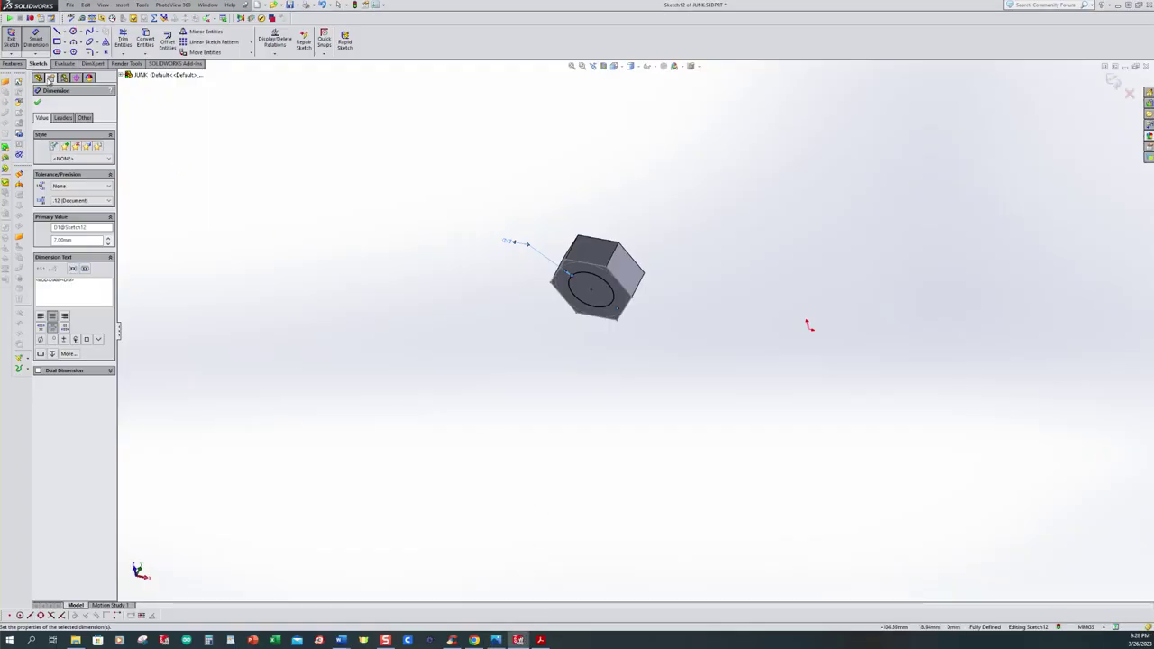
click(9, 43)
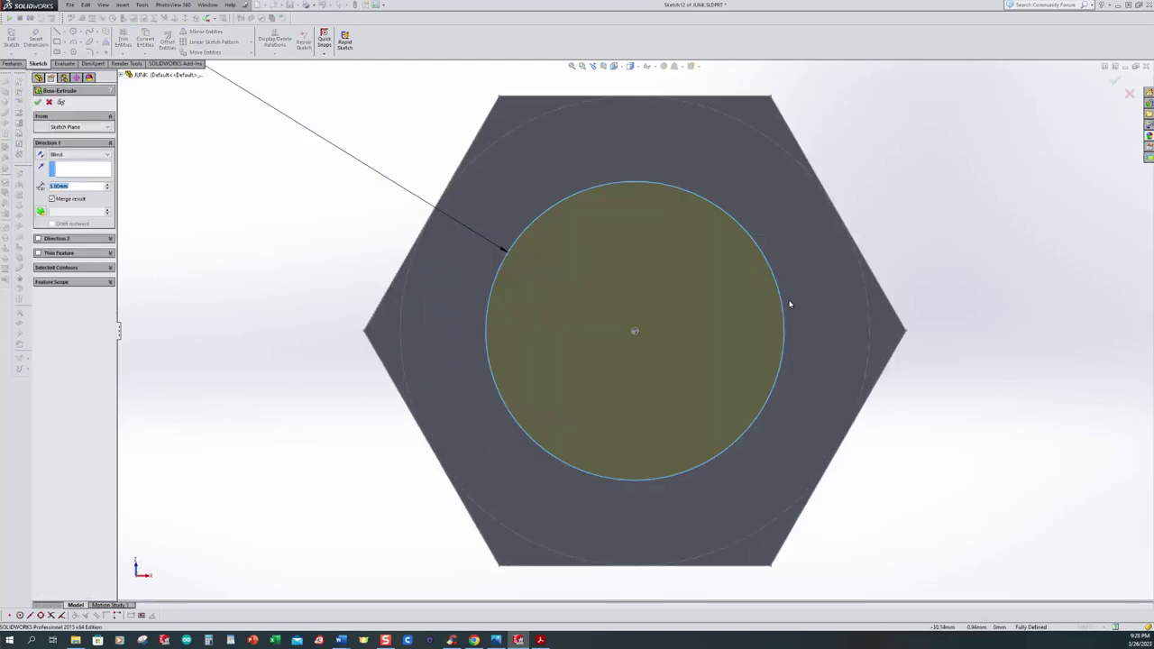
scroll(767, 304, up, 6)
middle_drag(763, 304, 667, 440)
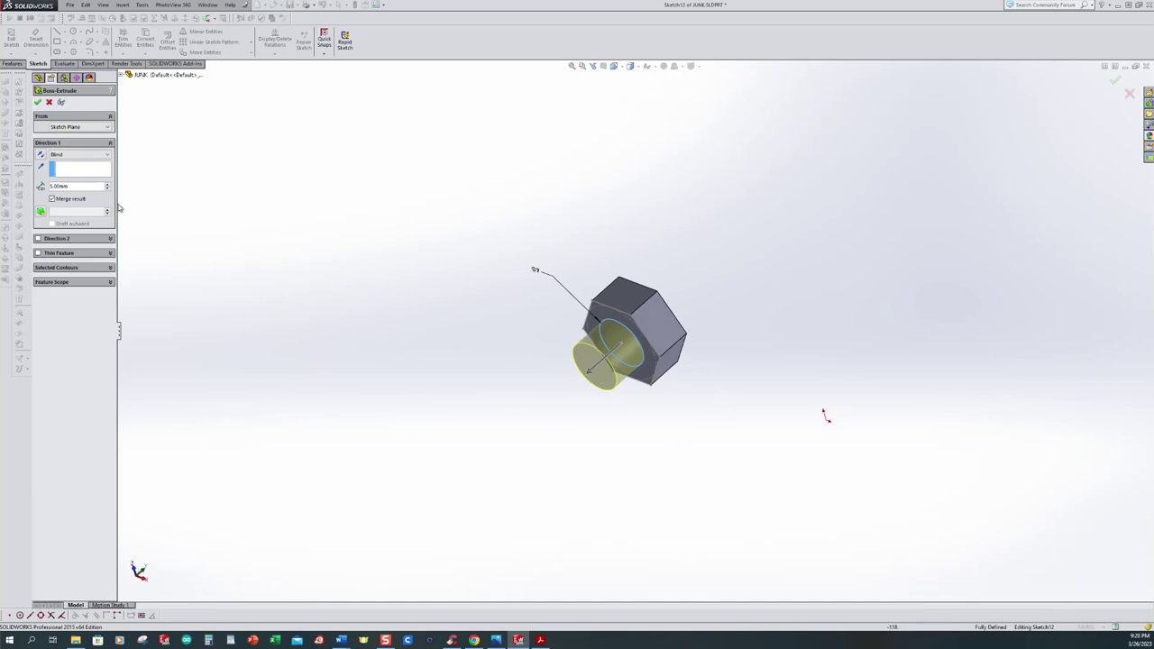
double_click(75, 186)
text(62)
key(Return)
scroll(674, 340, up, 2)
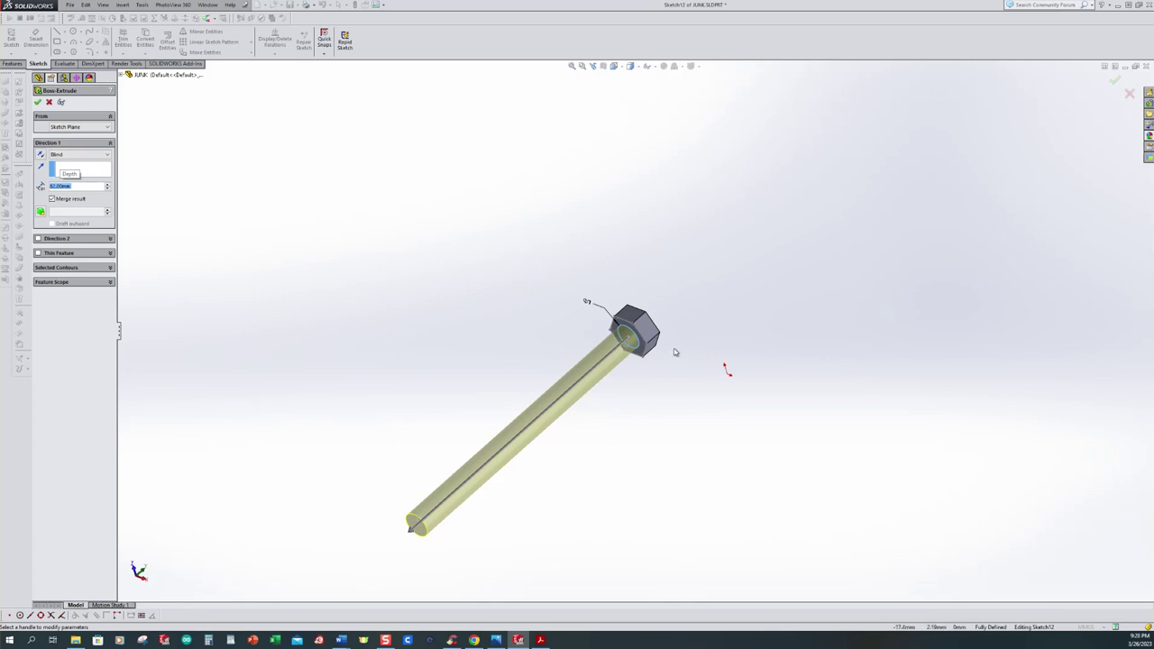
click(37, 103)
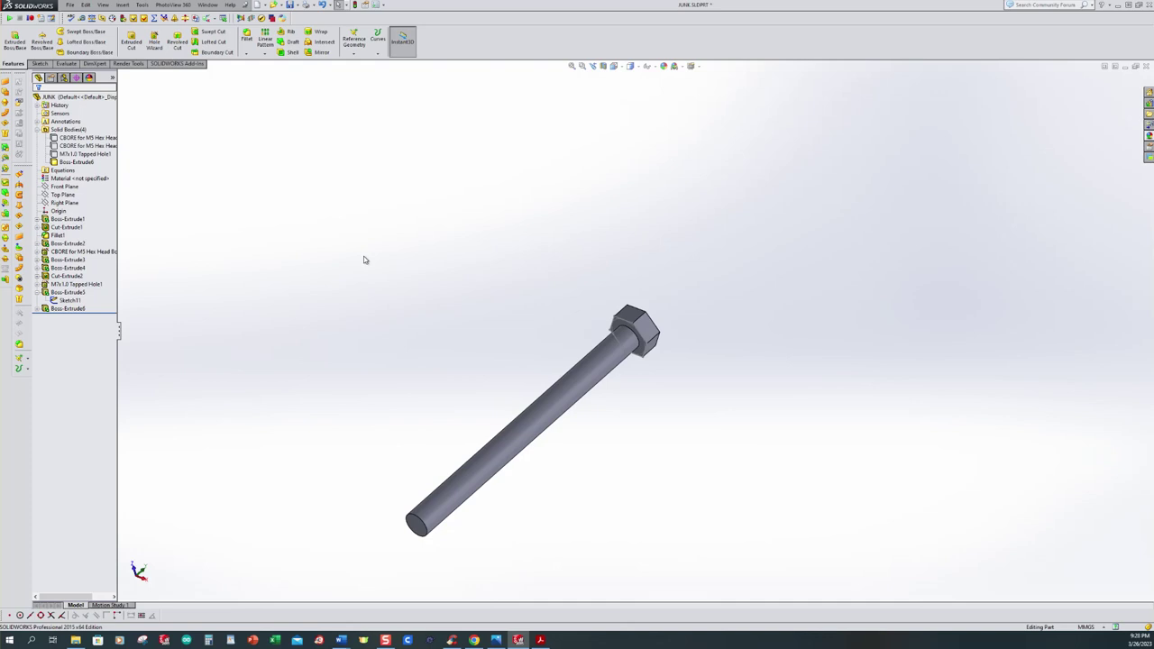
- Hide the bolt head's hexagon sketch, Sketch11
key(ctrl+7)
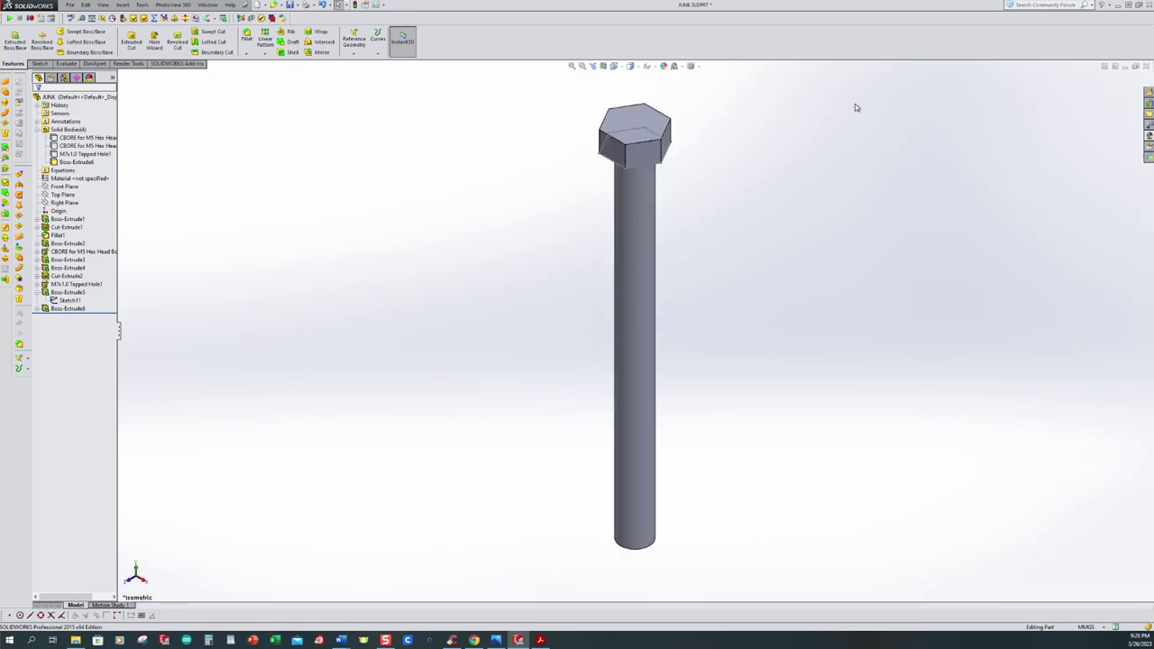
scroll(712, 205, down, 2)
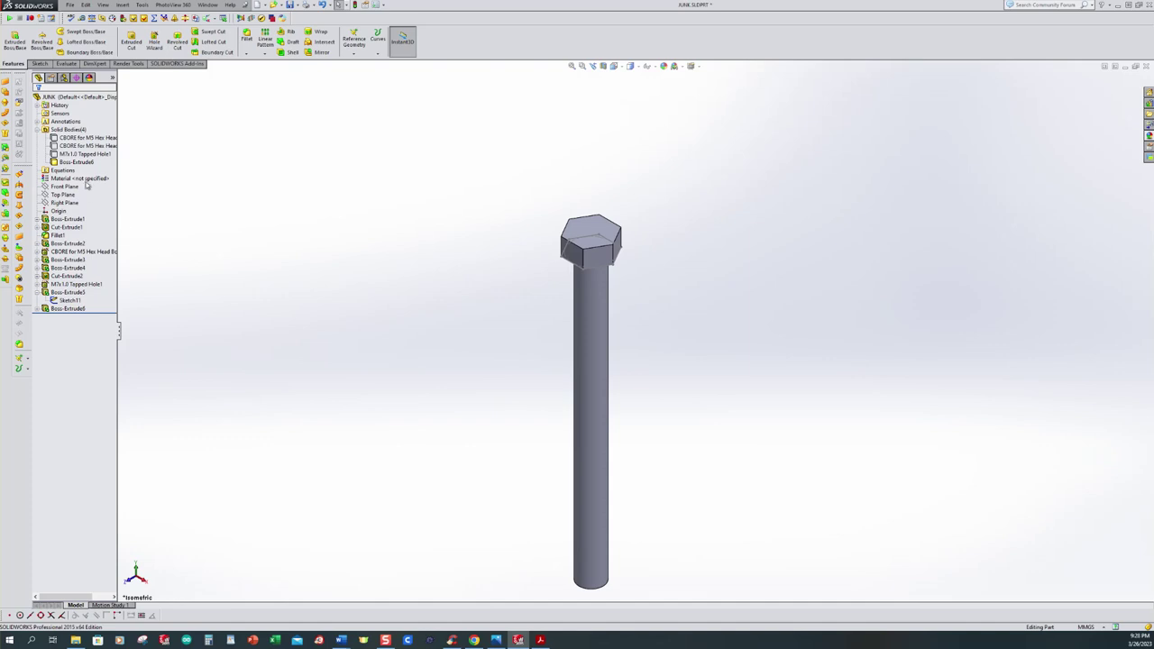
click(70, 204)
click(71, 187)
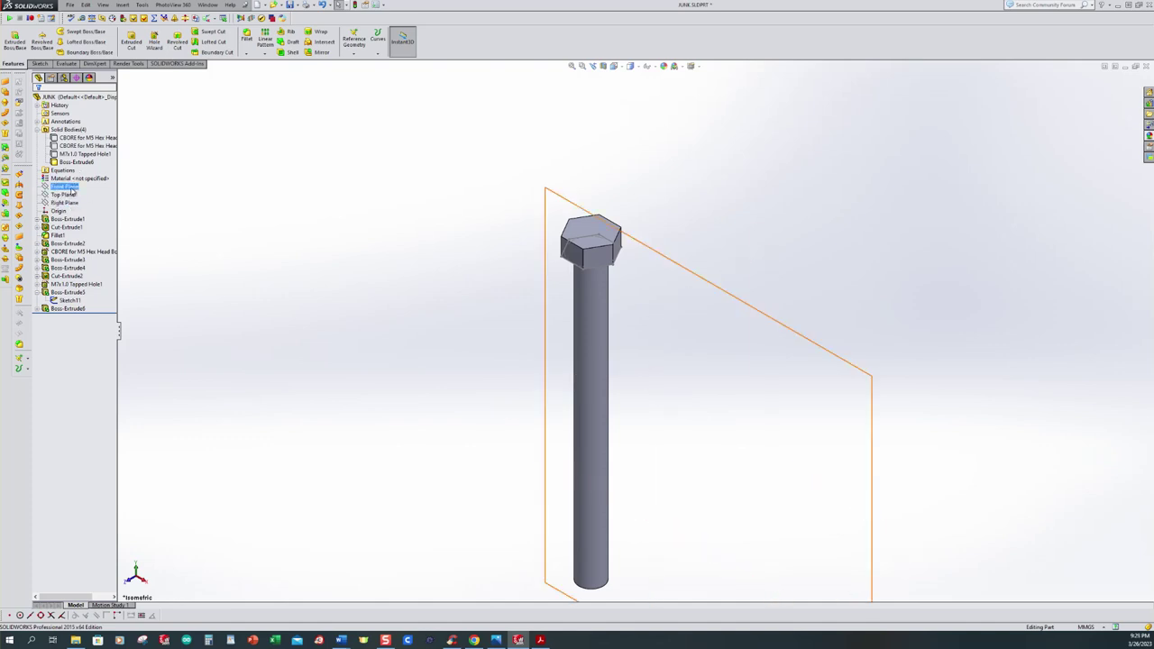
click(470, 198)
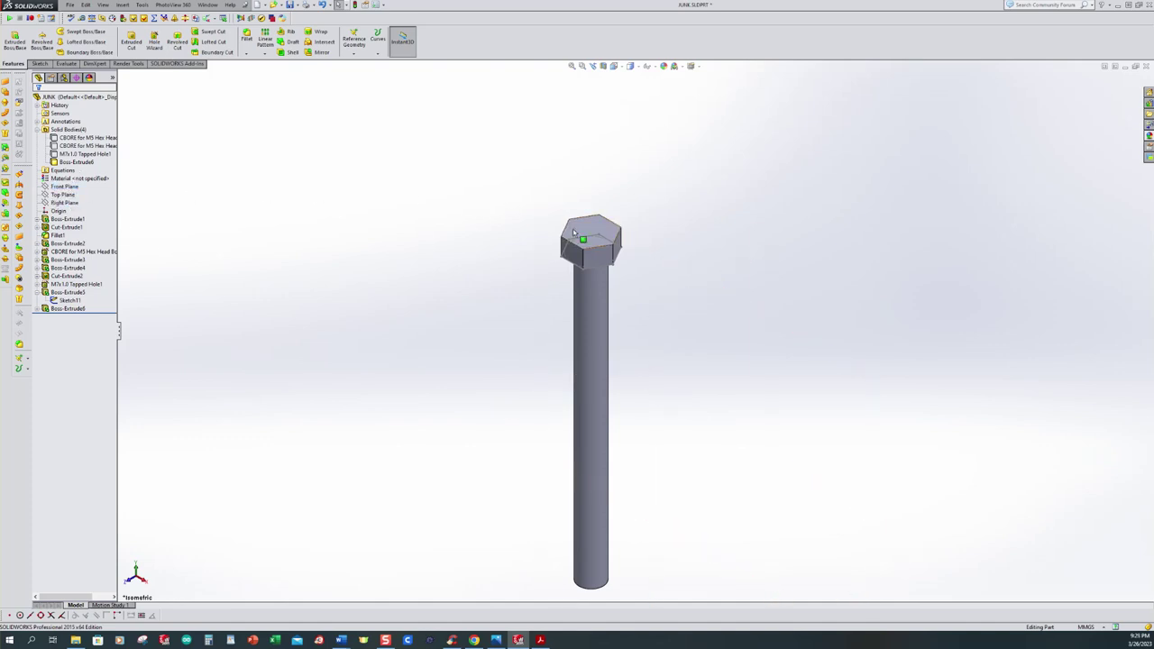
click(56, 301)
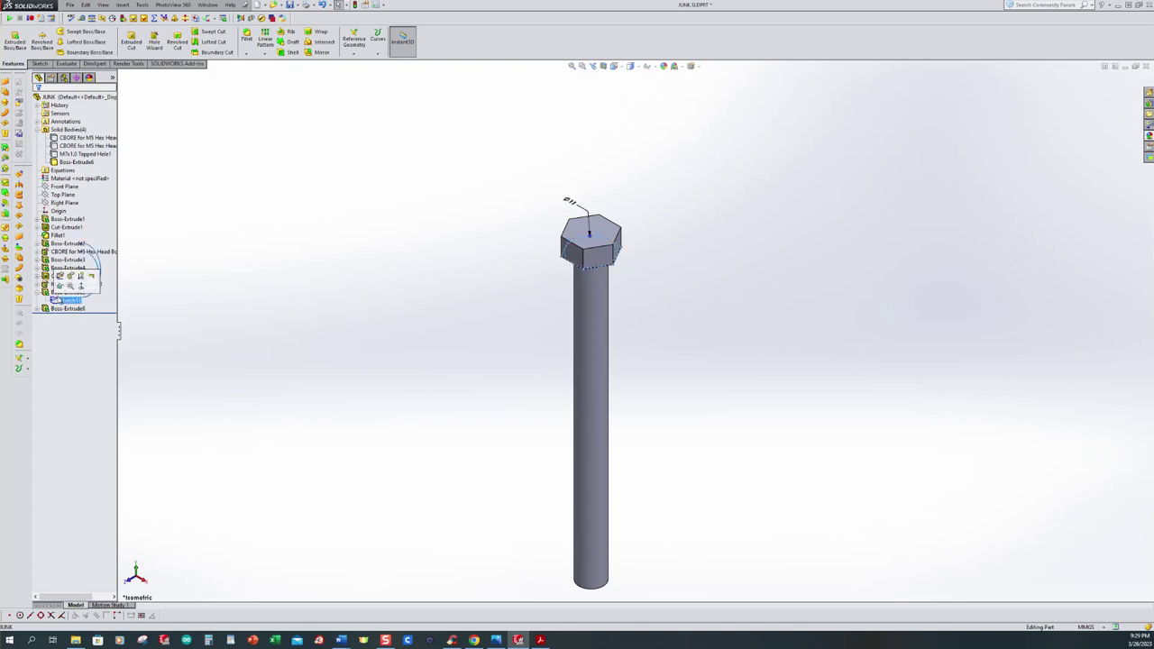
click(239, 283)
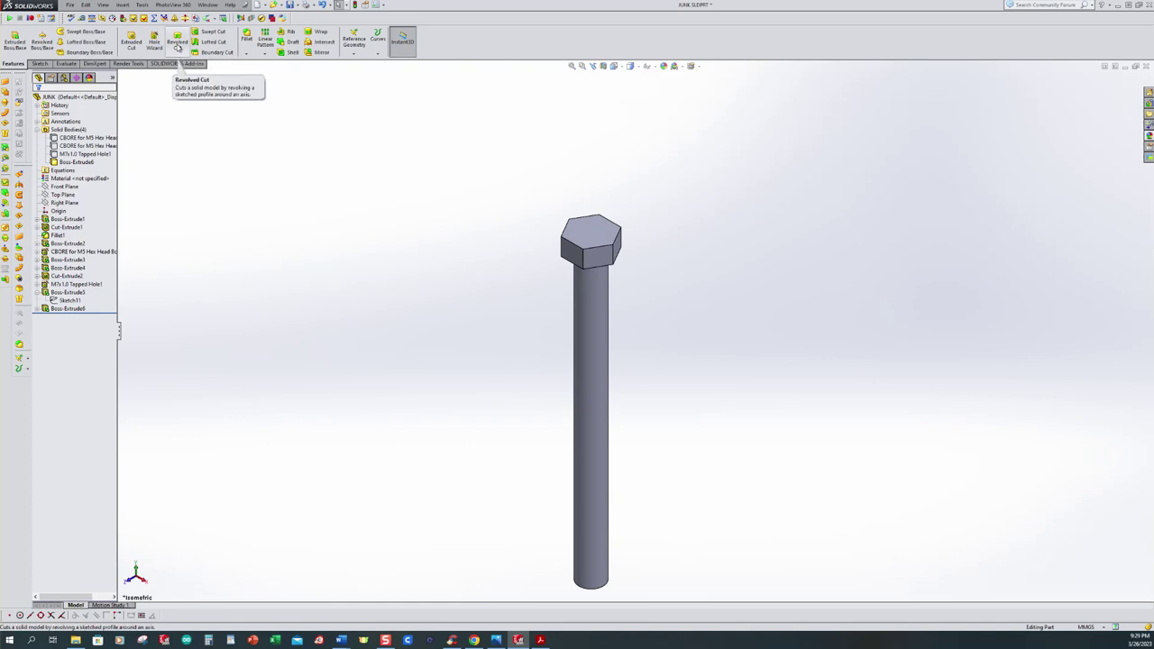
- Start a Revolved Cut sketch on the Front Plane for rounding the bolt head's upper corners
click(178, 45)
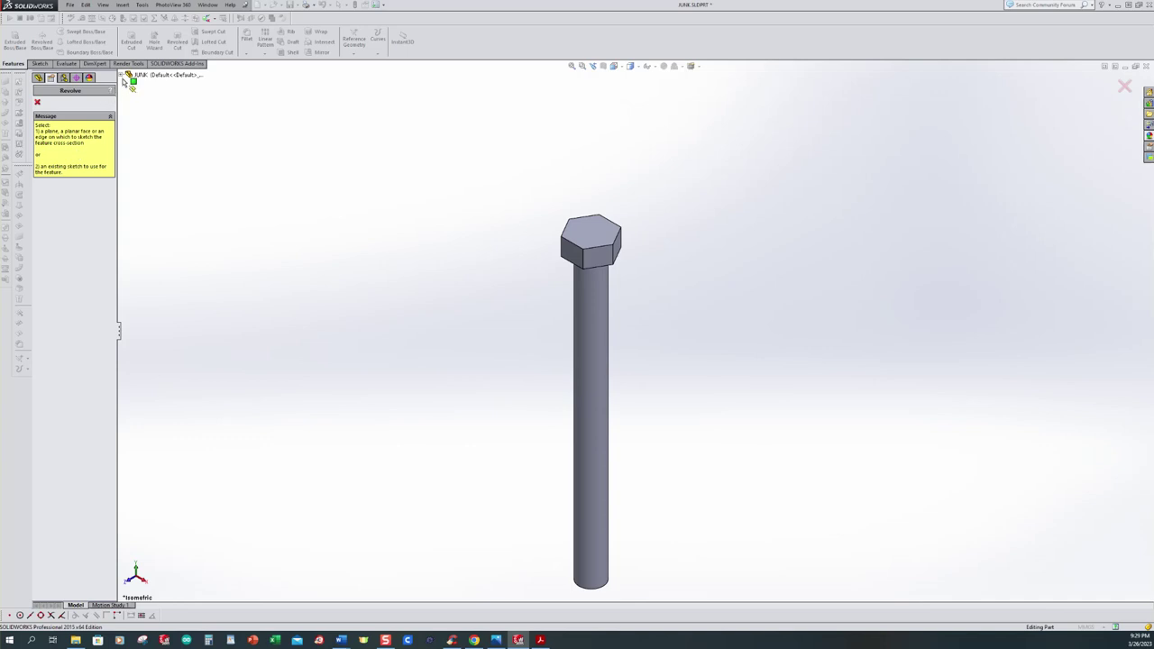
click(122, 76)
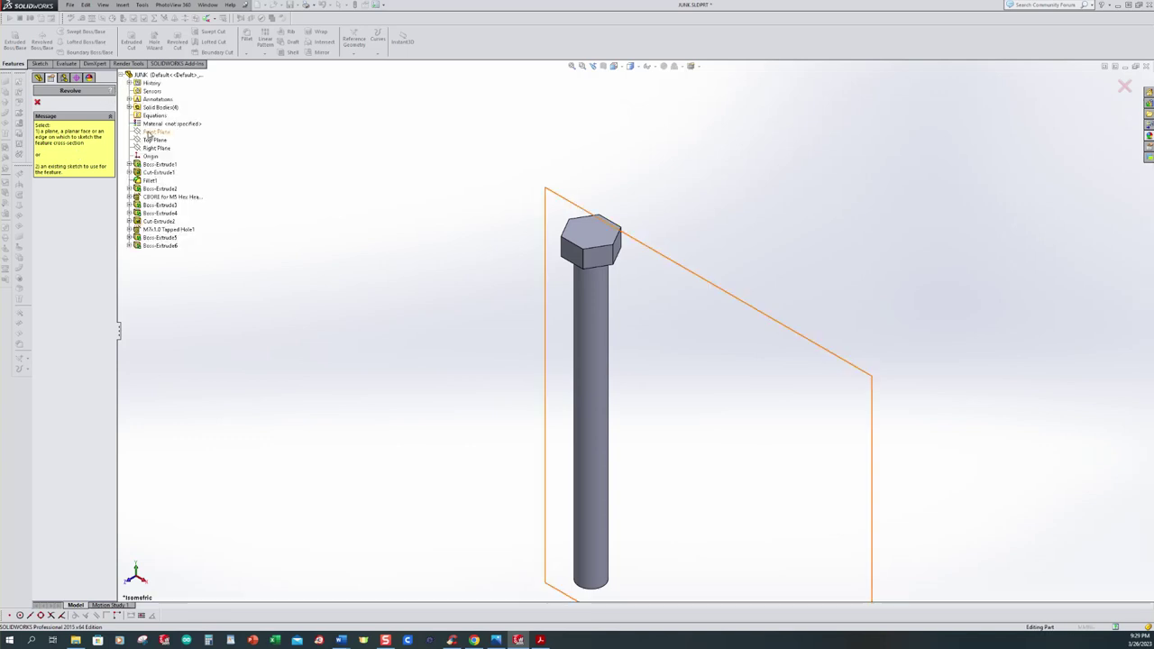
click(150, 132)
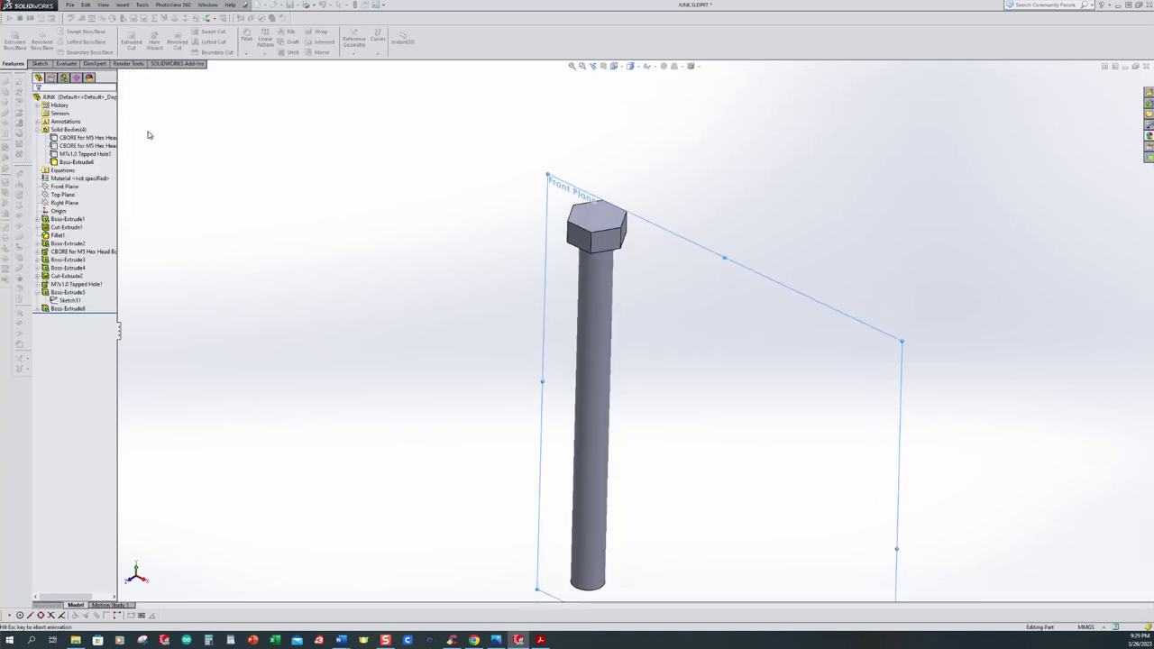
scroll(703, 245, down, 5)
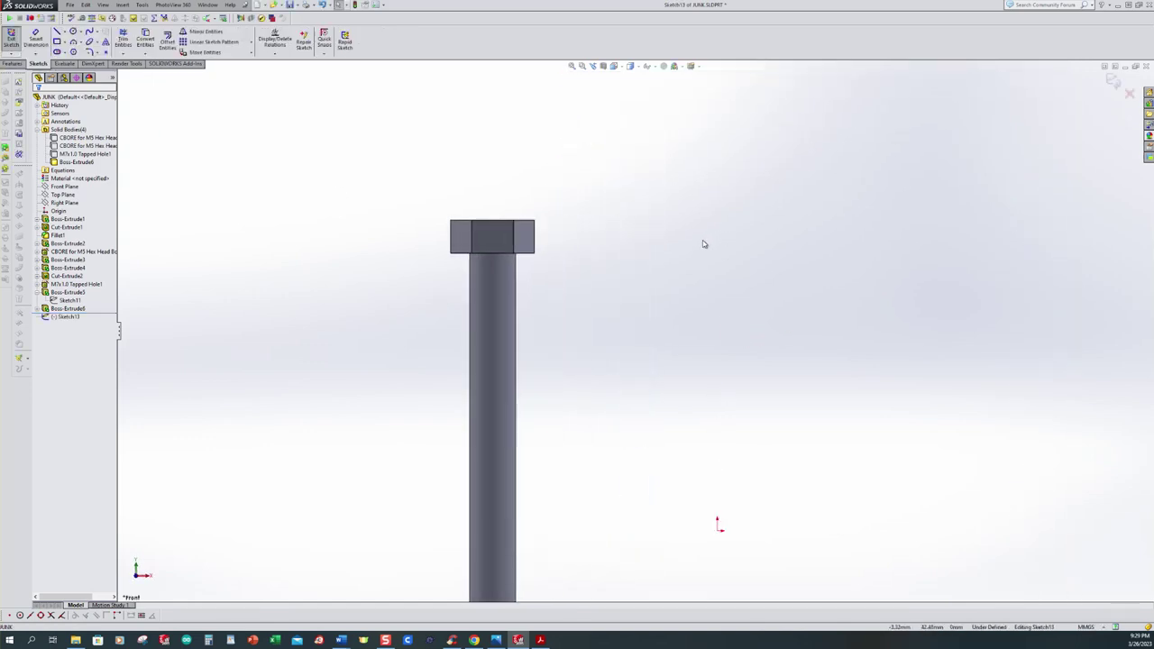
scroll(559, 251, down, 2)
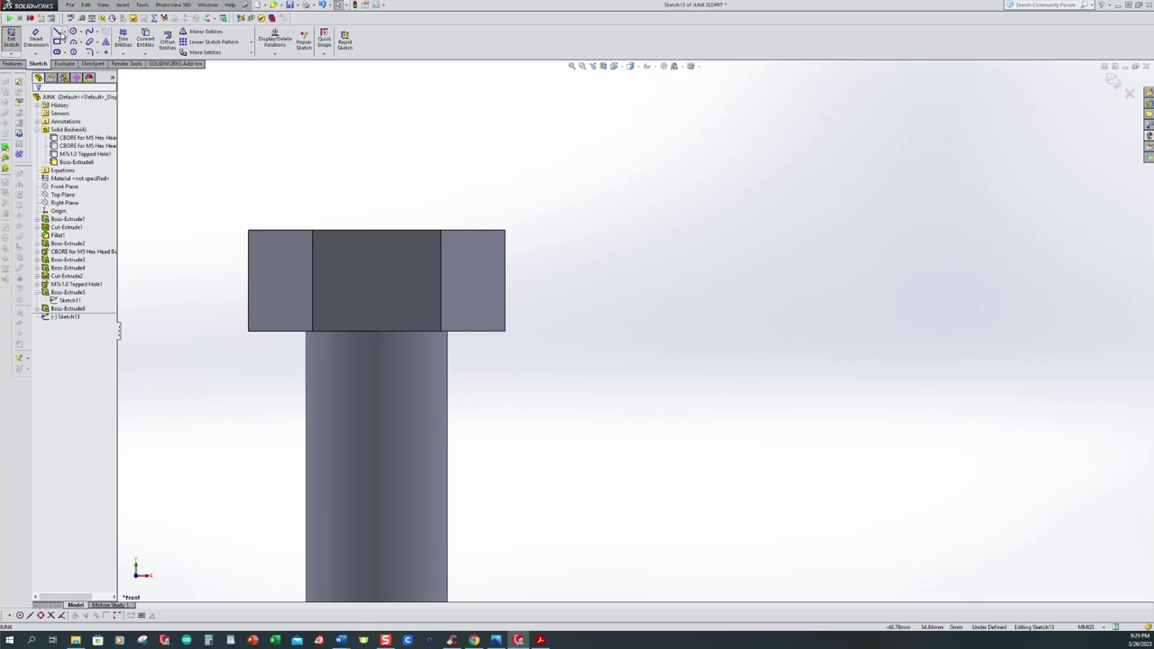
- Sketch a vertical centerline through the bolt head, from the midpoint of its underside to the midpoint of its top edge
click(64, 34)
click(73, 51)
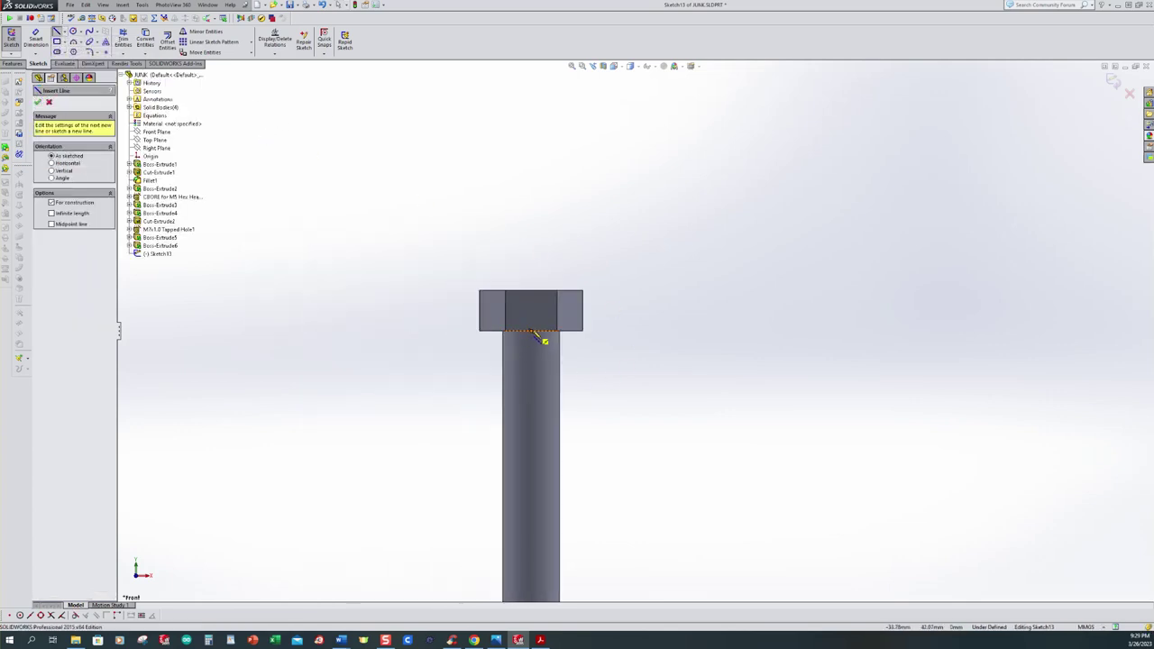
click(532, 330)
click(531, 291)
key(Escape)
scroll(721, 330, down, 3)
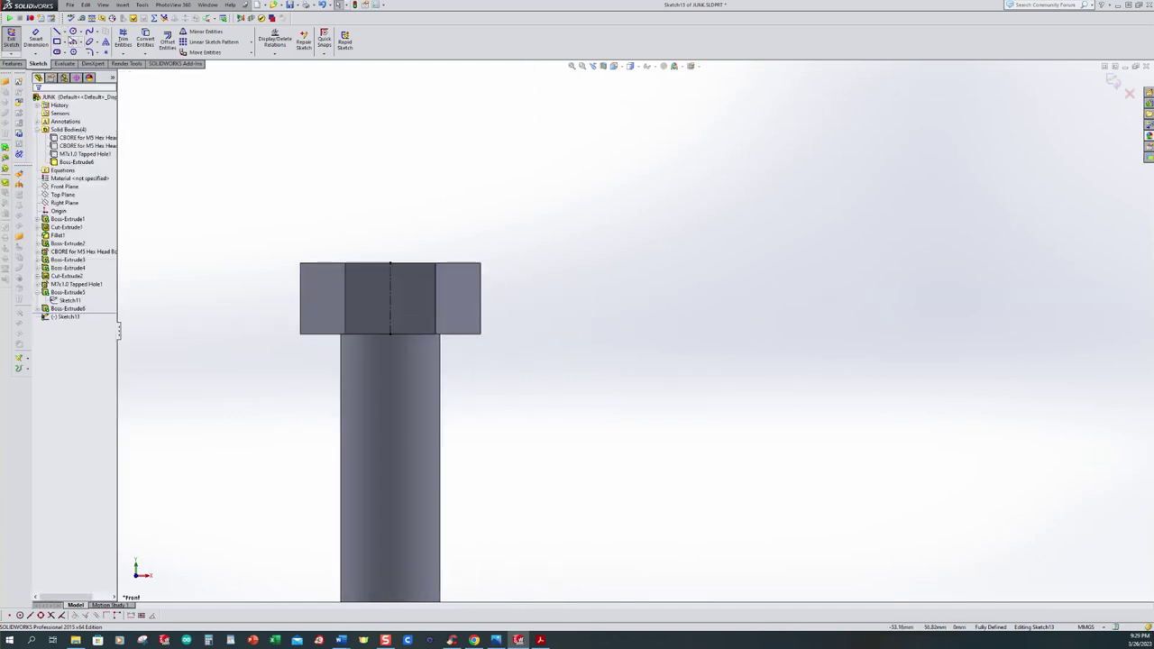
- Sketch a horizontal line with a vertical line about 1.3 mm long going down from its right end, in the empty space above the bolt head
click(57, 32)
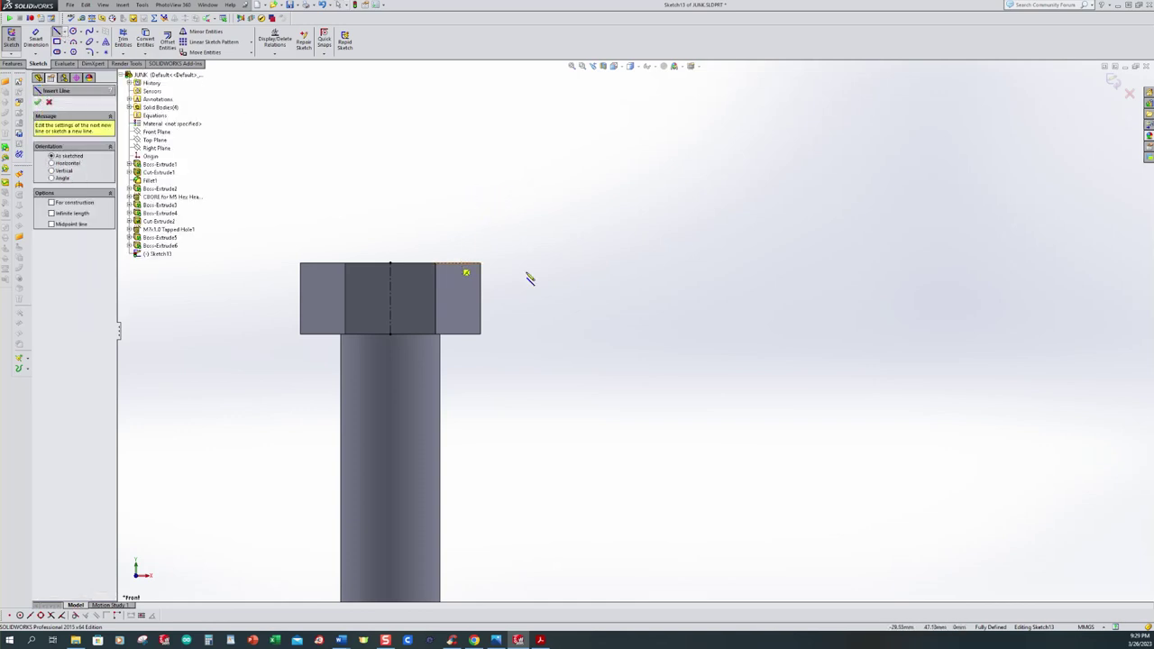
scroll(539, 288, down, 3)
scroll(496, 231, up, 1)
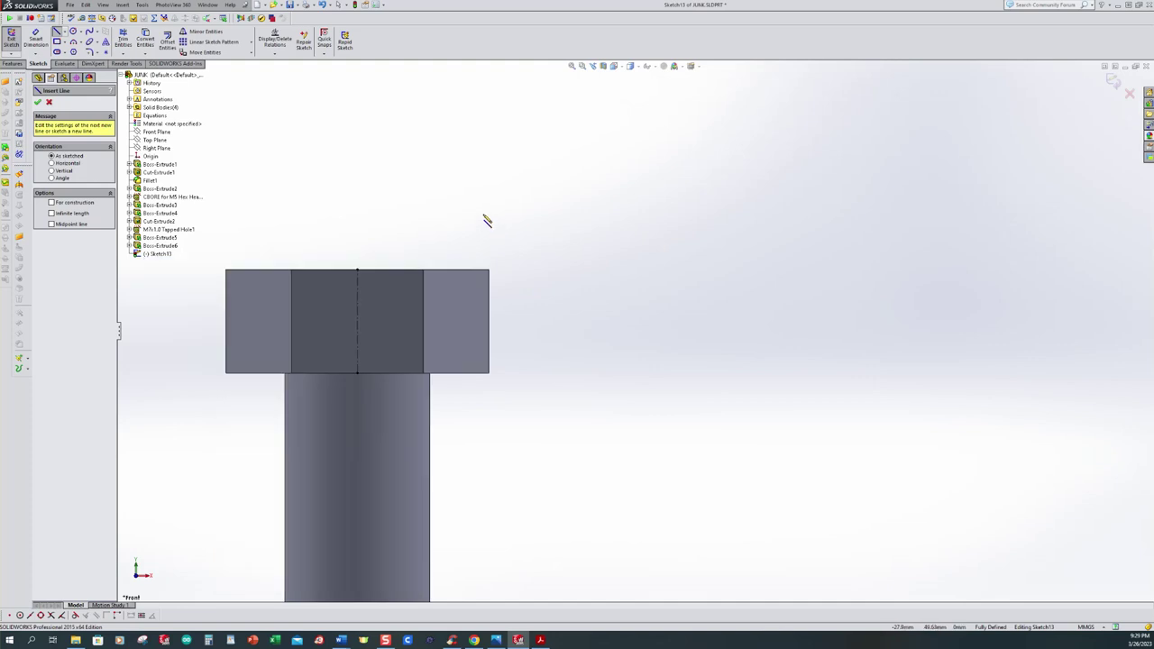
click(480, 203)
click(541, 204)
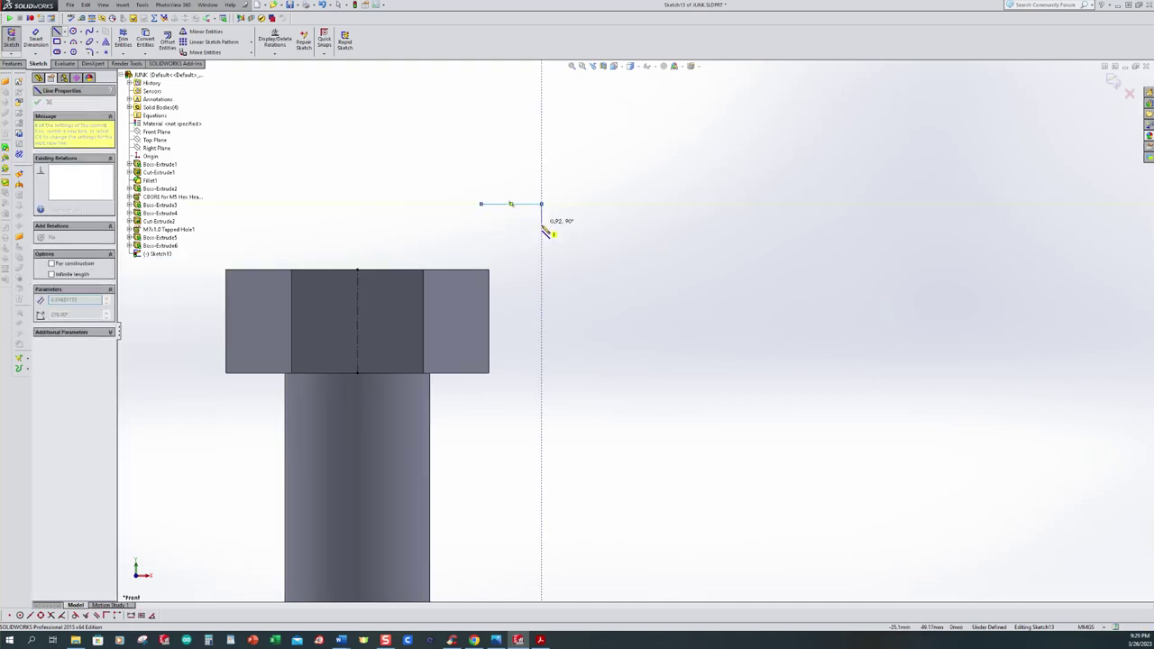
click(541, 231)
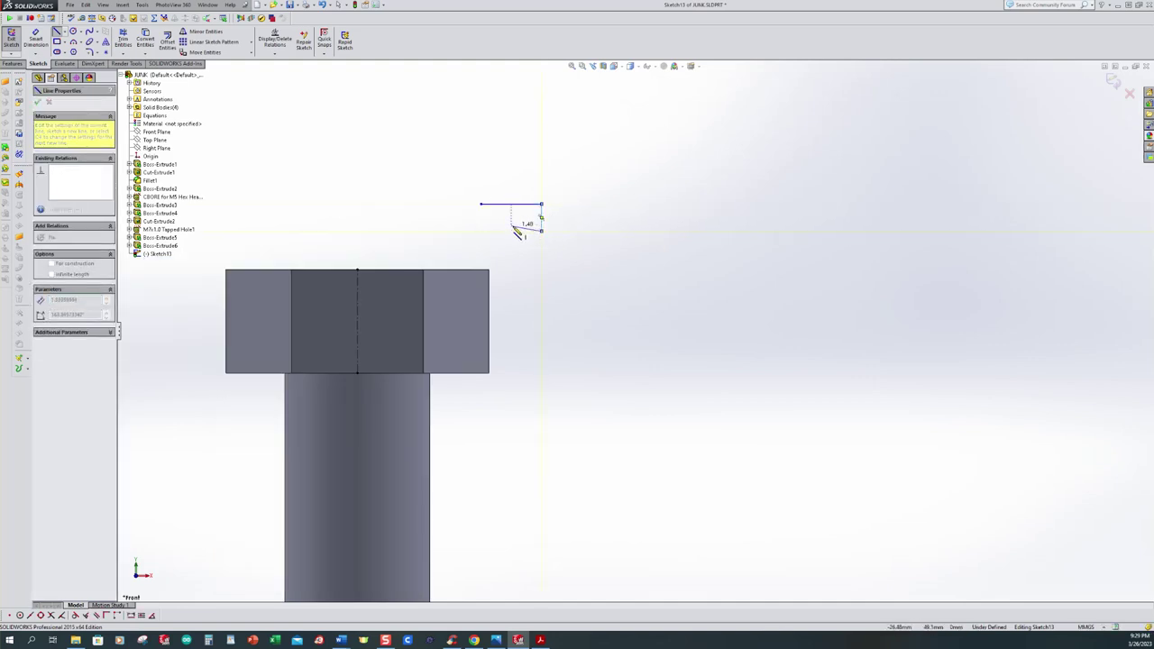
key(Escape)
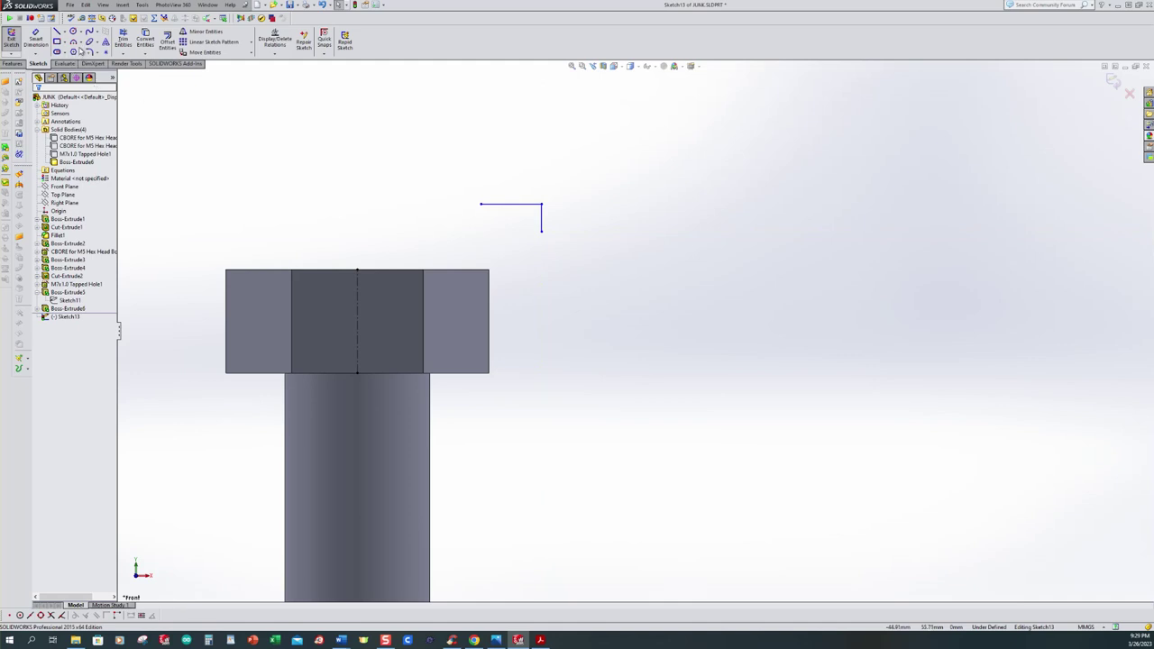
- Close the cut profile with a three-point arc of about 3.5 mm radius between the two lines' open ends, bulging toward their corner
click(82, 43)
click(103, 73)
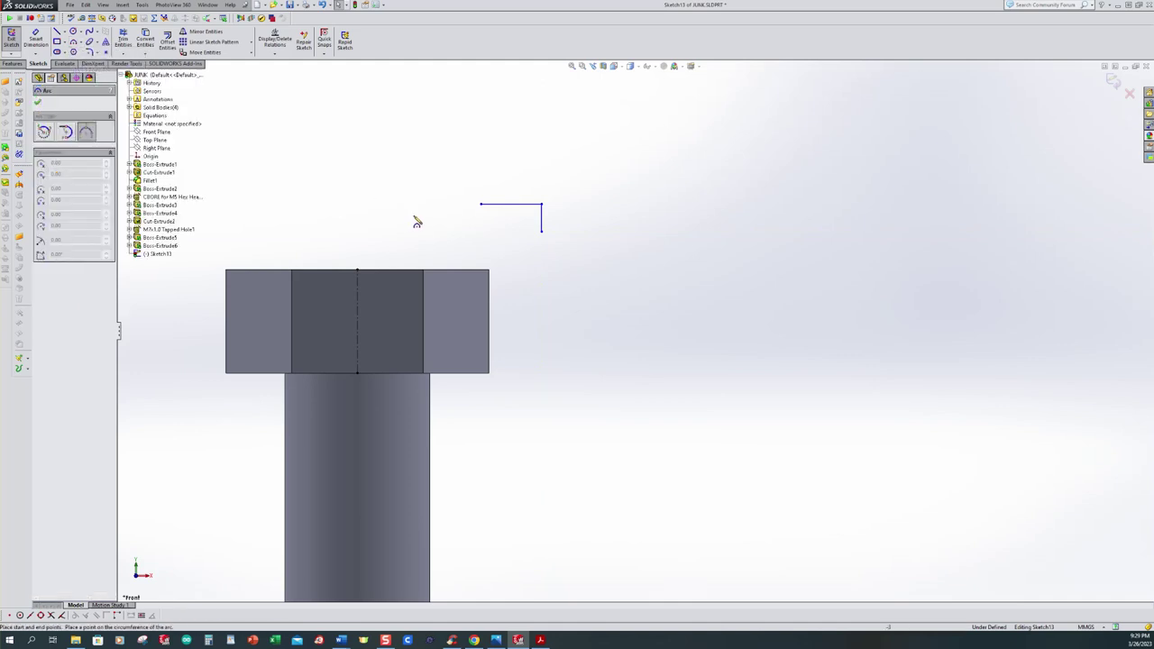
click(480, 204)
click(541, 232)
scroll(532, 229, down, 1)
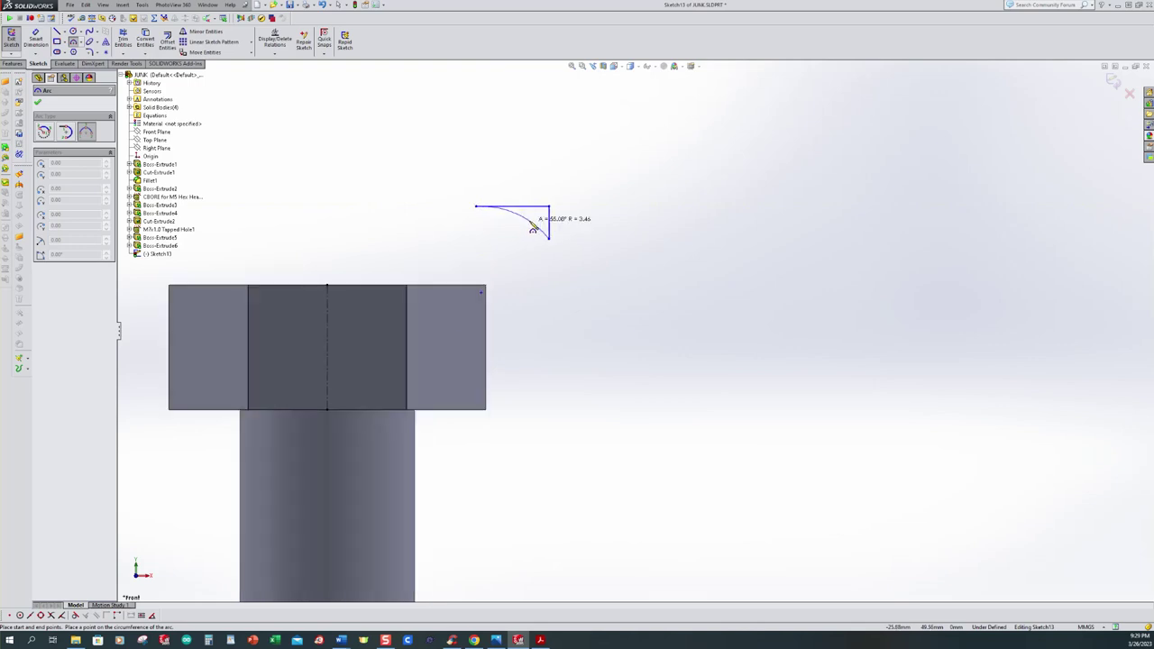
scroll(533, 230, down, 1)
click(532, 232)
key(Escape)
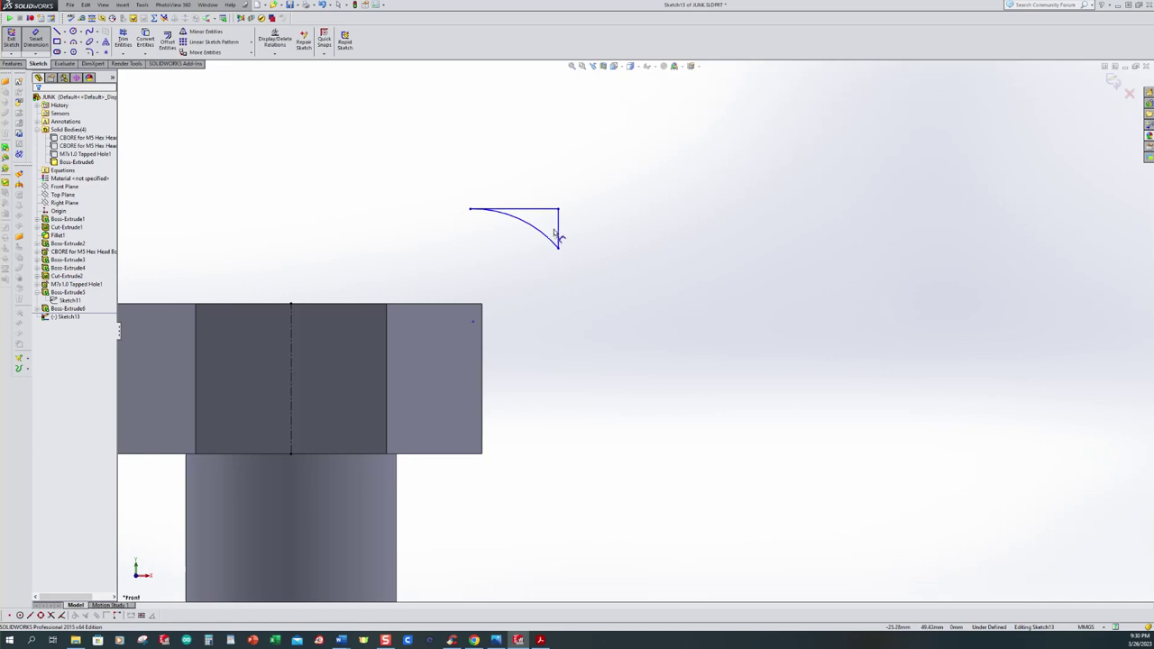
- Dimension the profile's vertical line to 0.75 mm and its horizontal line to 2 mm
click(559, 232)
click(593, 233)
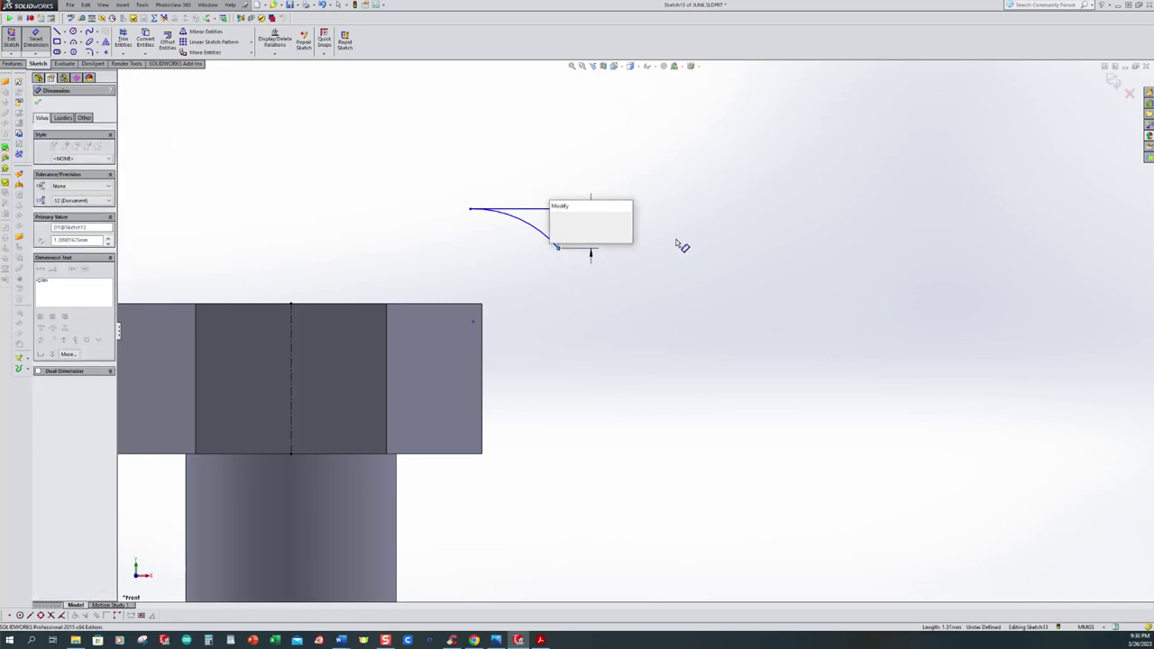
text(.75)
key(Return)
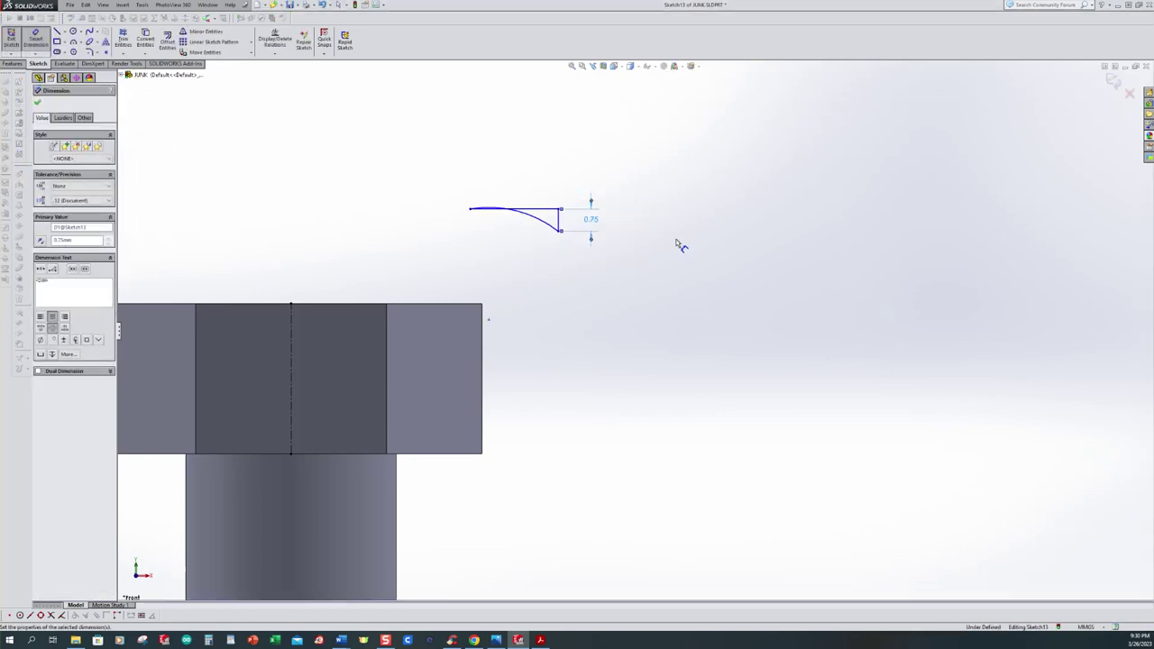
click(539, 208)
click(542, 191)
key(Return)
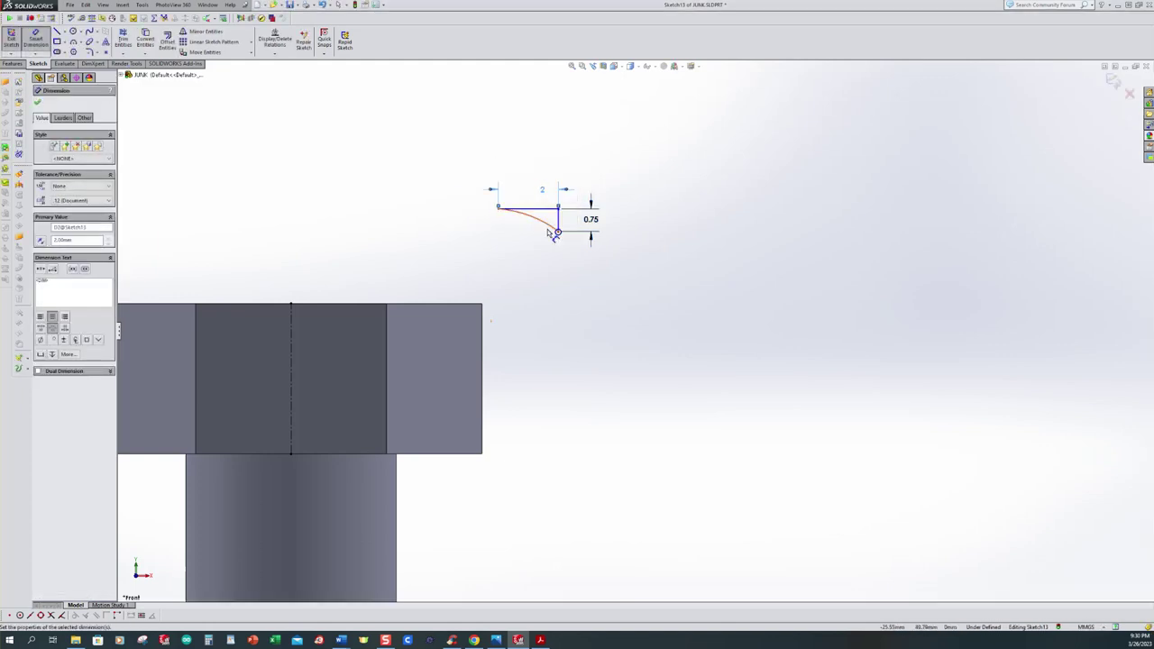
- Dimension the profile's arc to a 3.5 mm radius
click(539, 237)
click(534, 239)
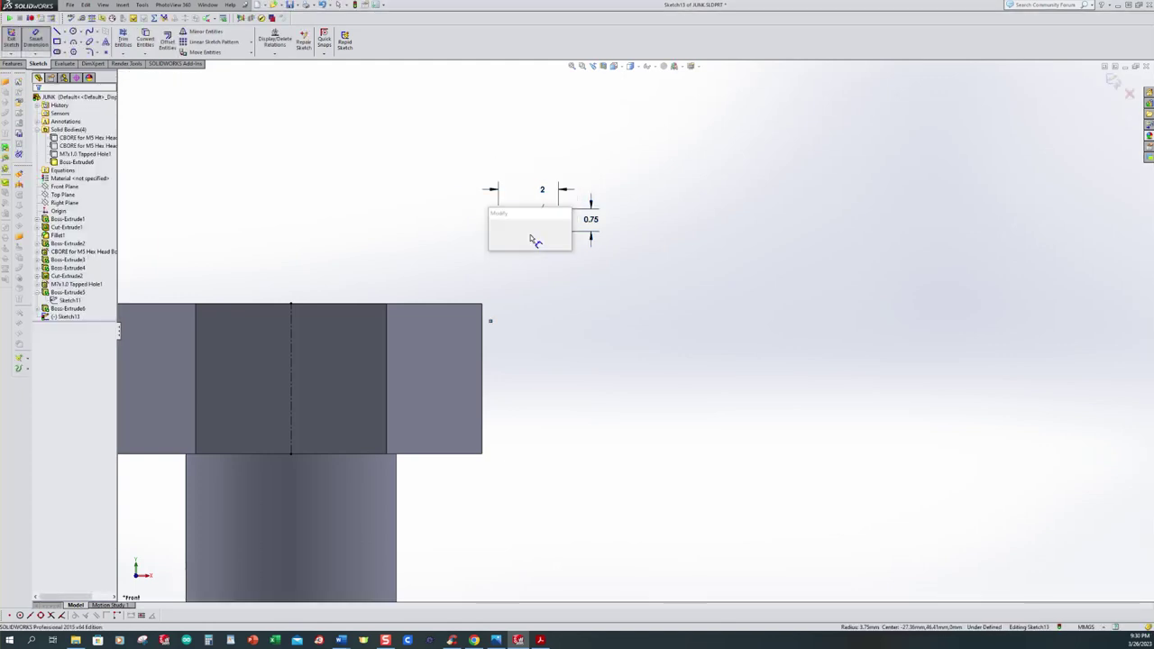
text(3.5)
key(Return)
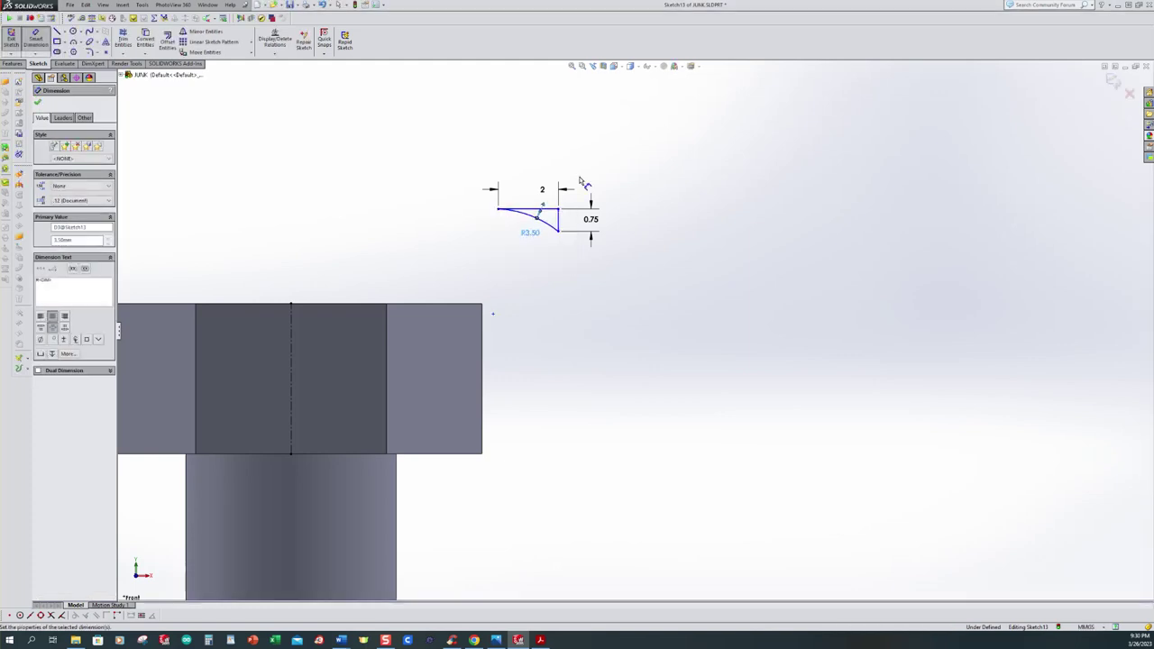
click(487, 338)
- Move the dimensioned profile so its square corner coincides with the upper right corner of the bolt head
scroll(505, 211, down, 10)
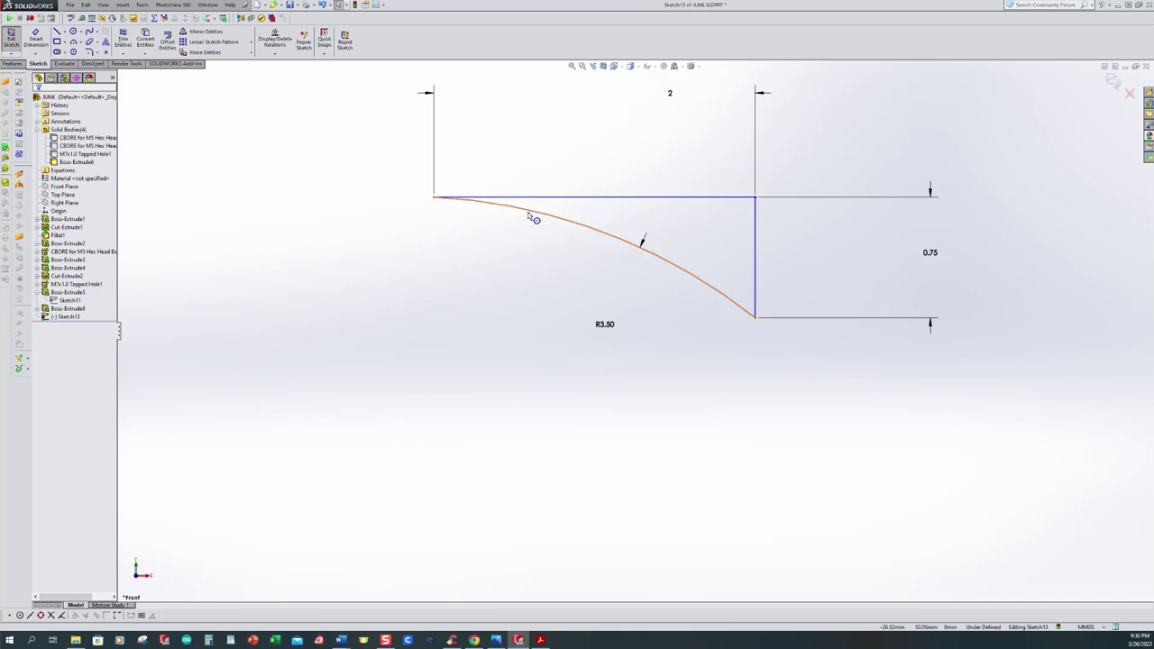
scroll(527, 268, up, 6)
scroll(546, 330, up, 4)
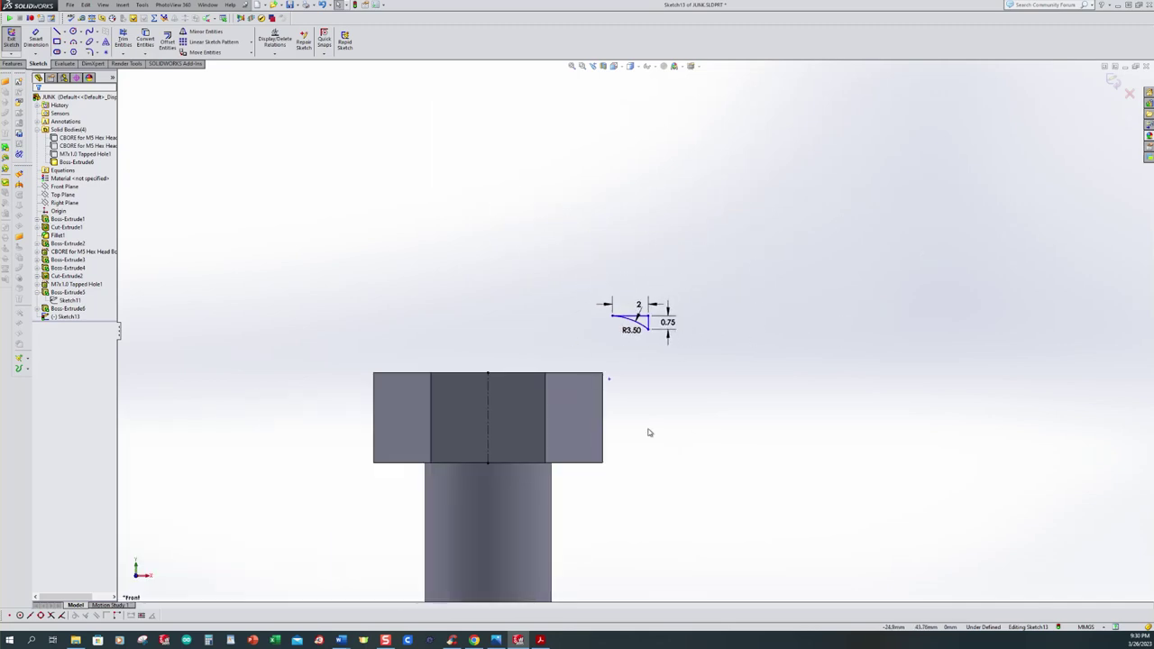
scroll(644, 429, down, 1)
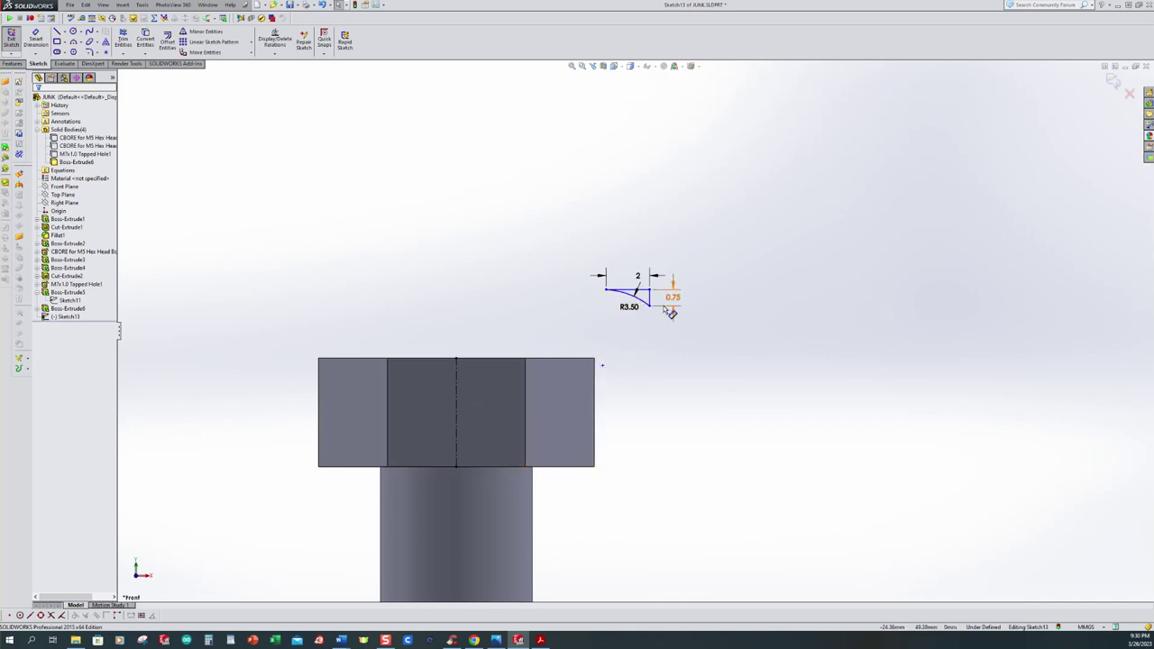
mouse_move(650, 291)
mouse_down()
mouse_move(631, 343)
mouse_move(594, 359)
mouse_up()
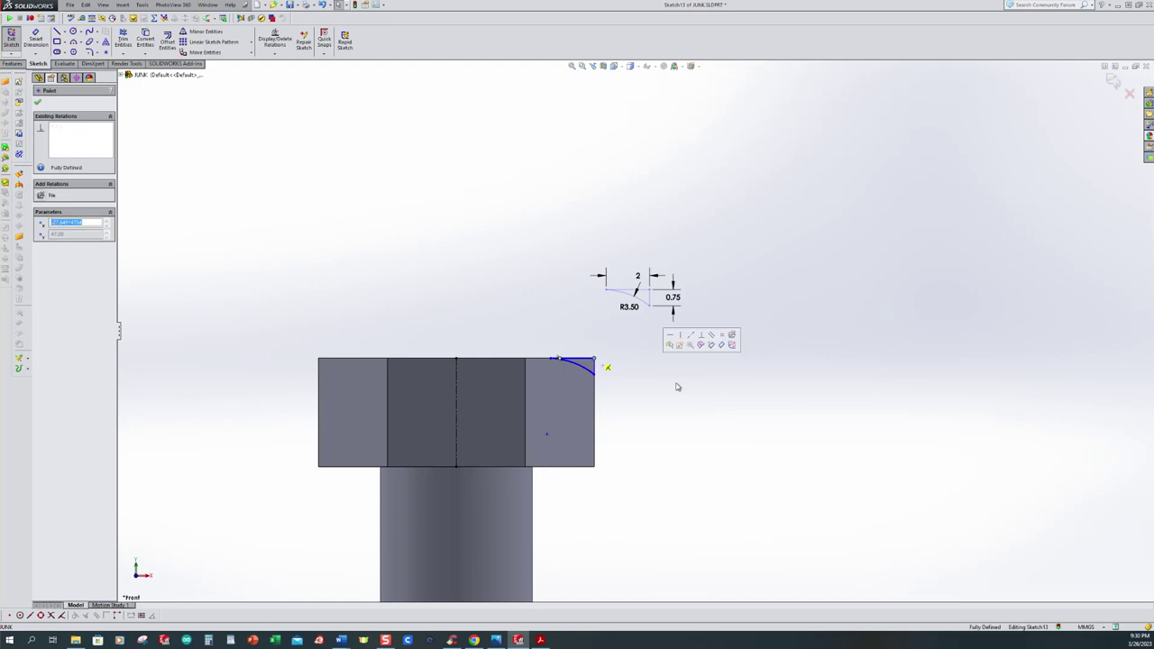
click(676, 385)
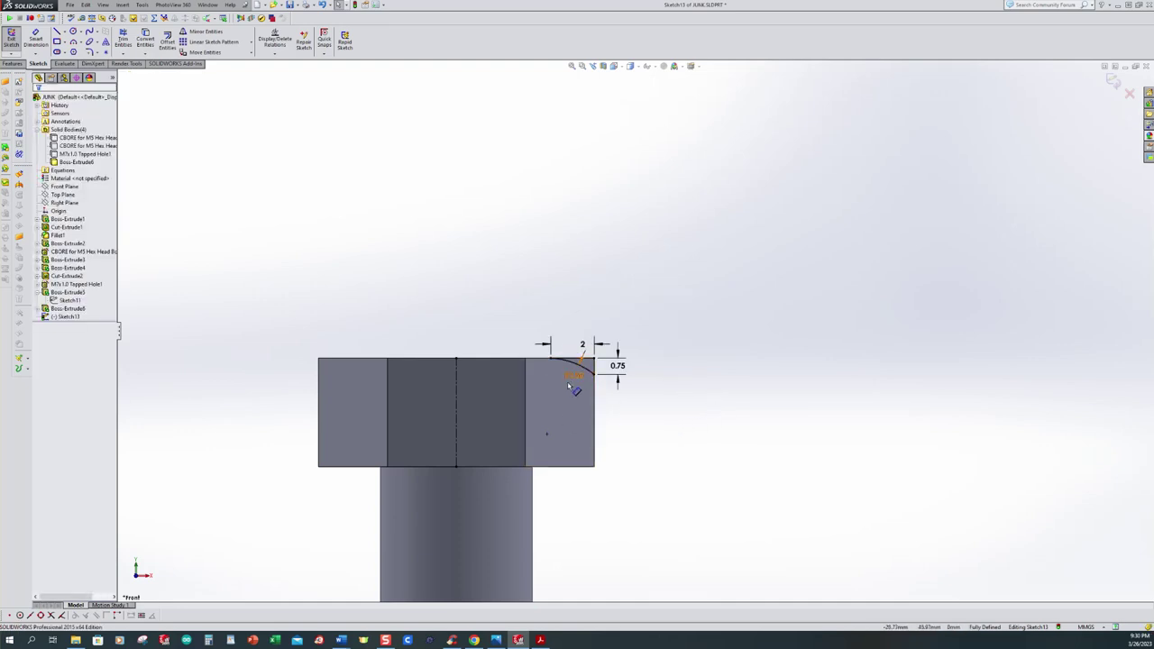
- Revolve-cut the corner profile 360 degrees about the bolt's vertical centerline to round the top edges of the hex head
scroll(494, 381, down, 1)
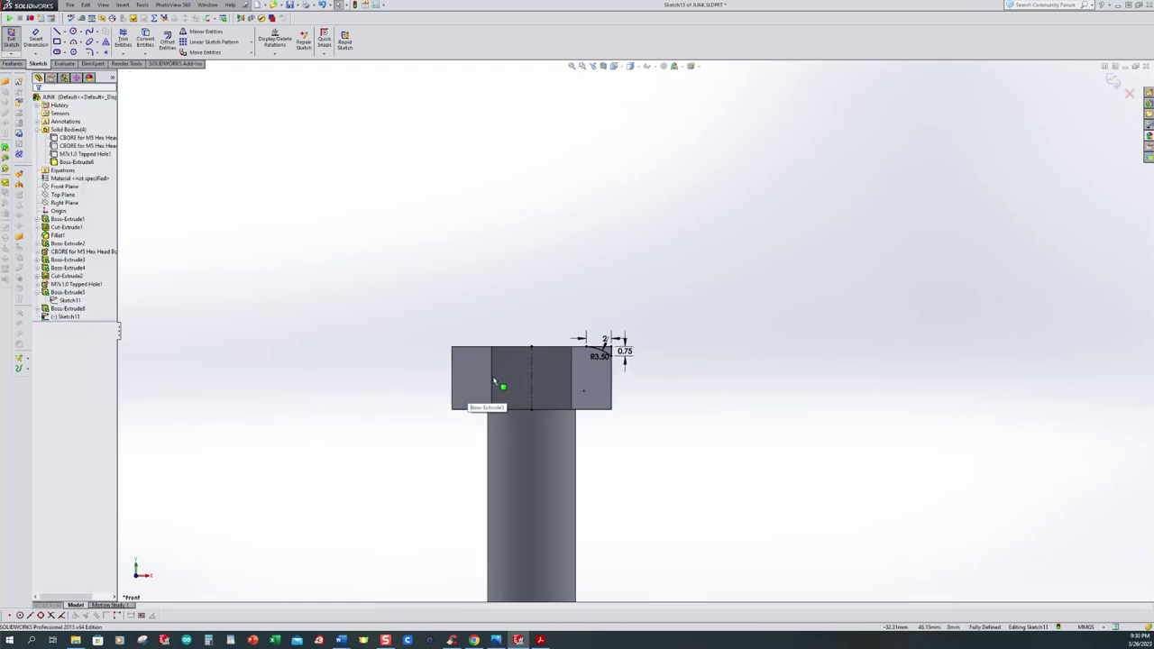
middle_drag(665, 366, 653, 405)
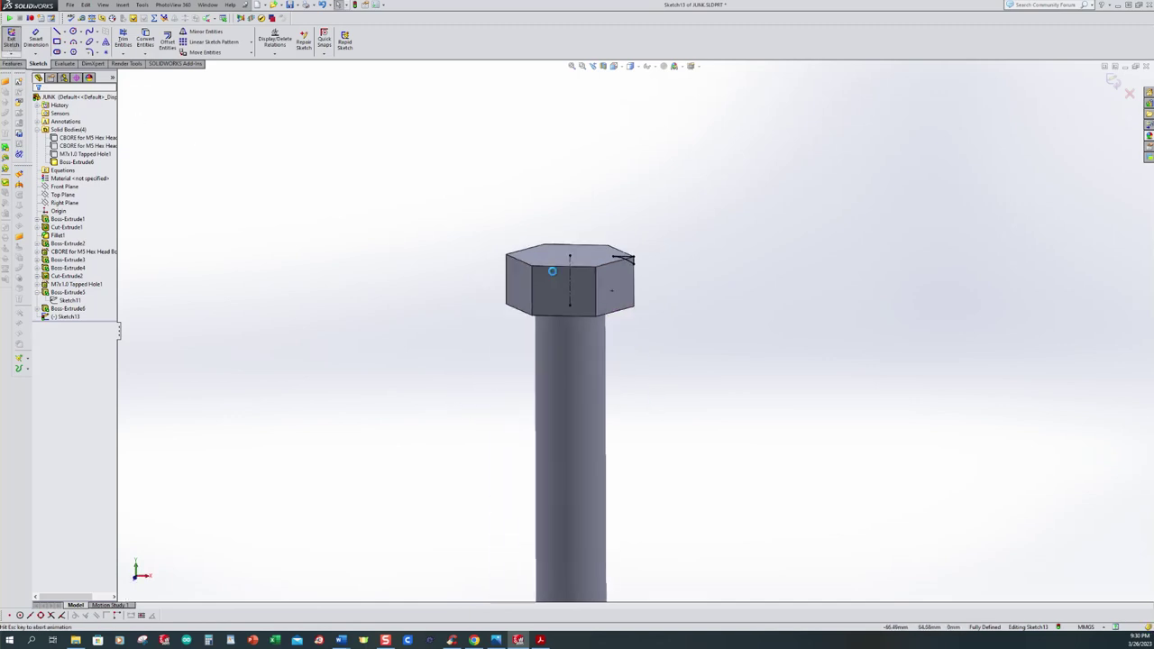
key(ctrl+1)
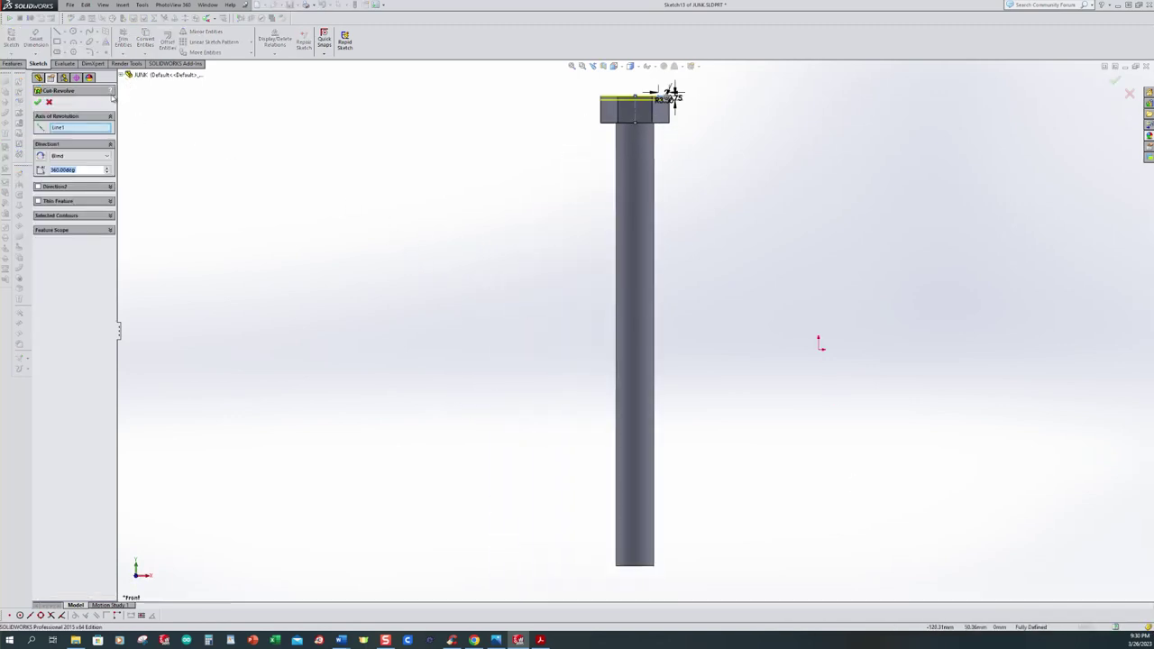
middle_drag(458, 196, 577, 226)
scroll(620, 180, down, 3)
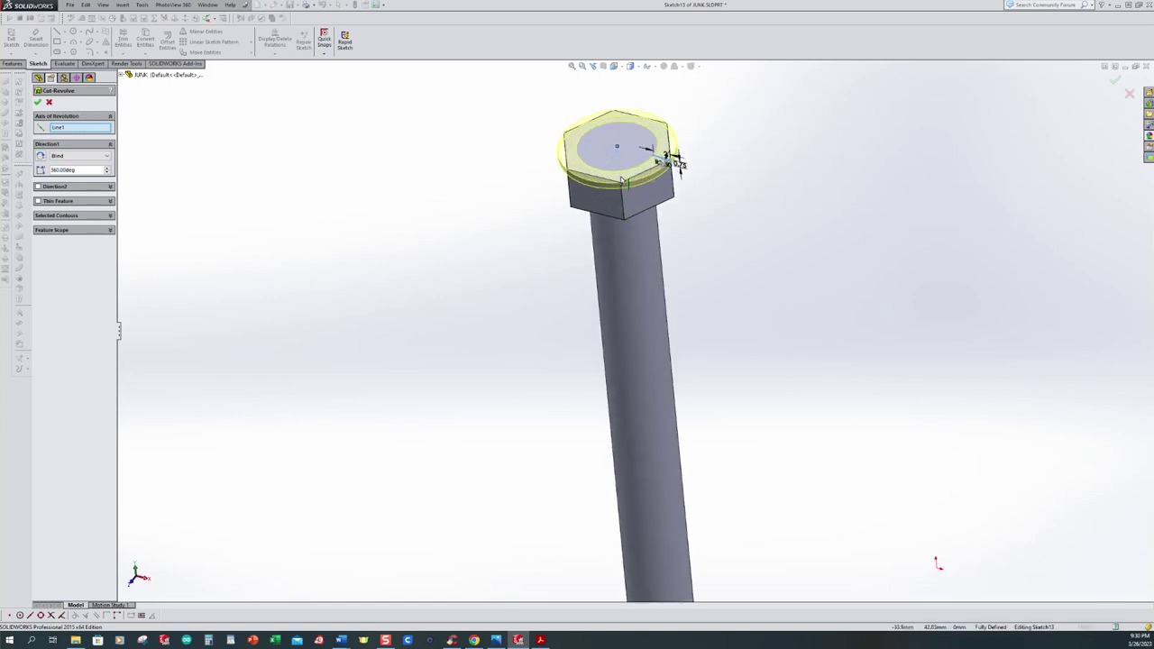
click(37, 102)
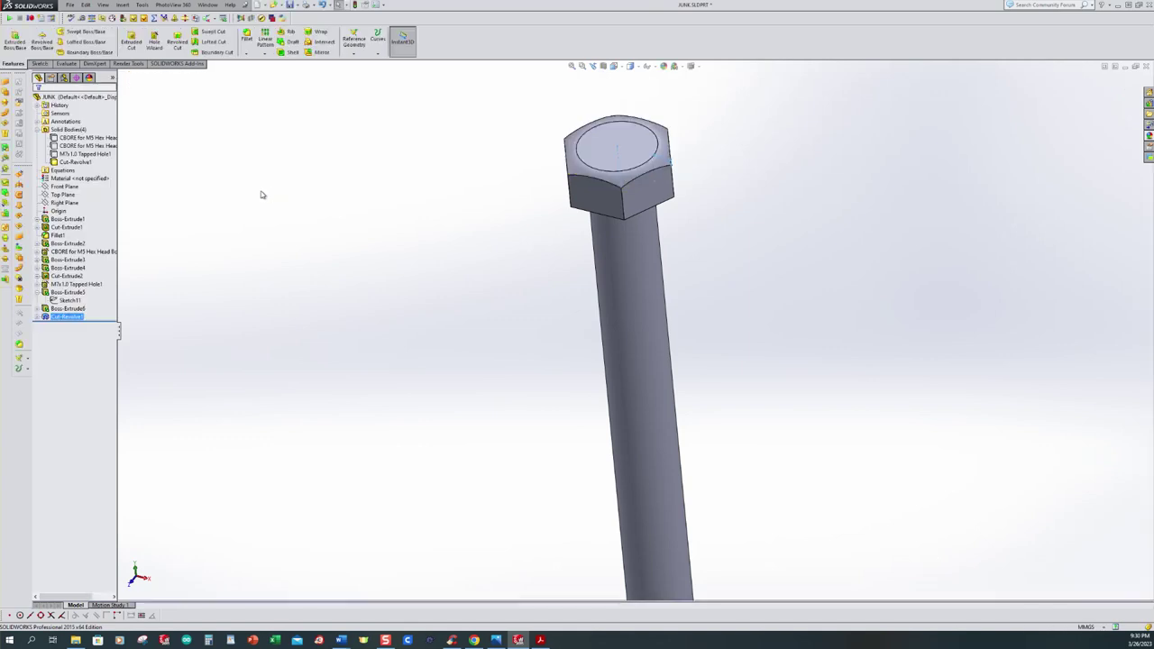
- Show the three hidden solid bodies again: the M7x1.0 tapped nut, the cover plate and the main clamp block
middle_drag(265, 195, 490, 253)
scroll(497, 239, up, 4)
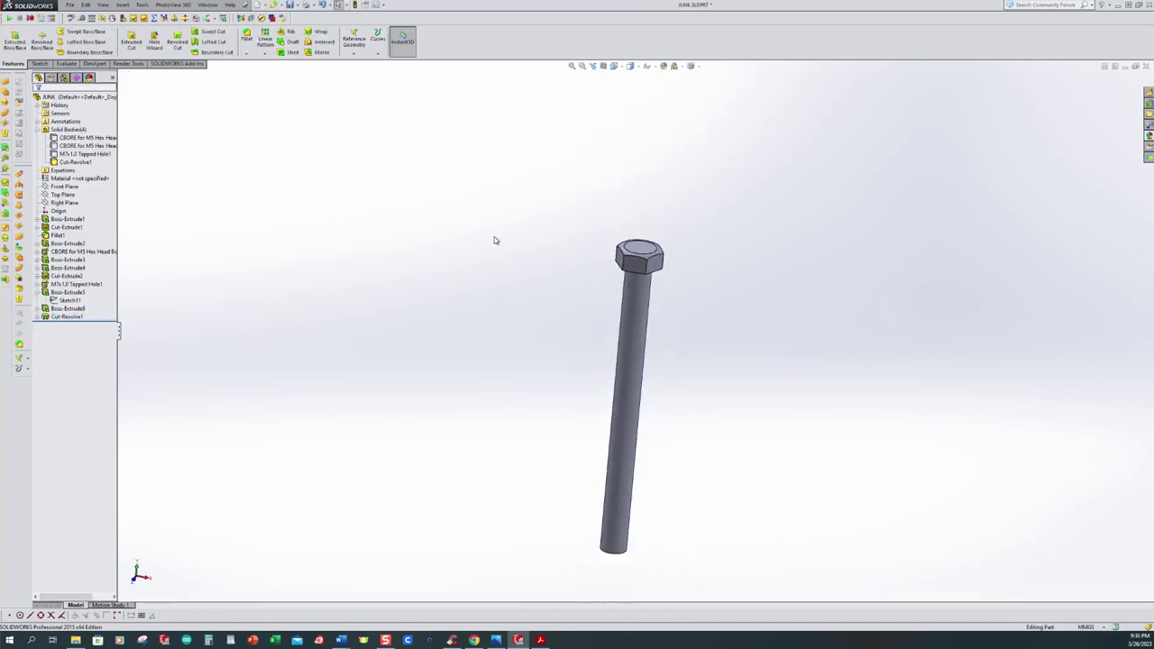
scroll(701, 412, down, 2)
middle_drag(702, 411, 567, 343)
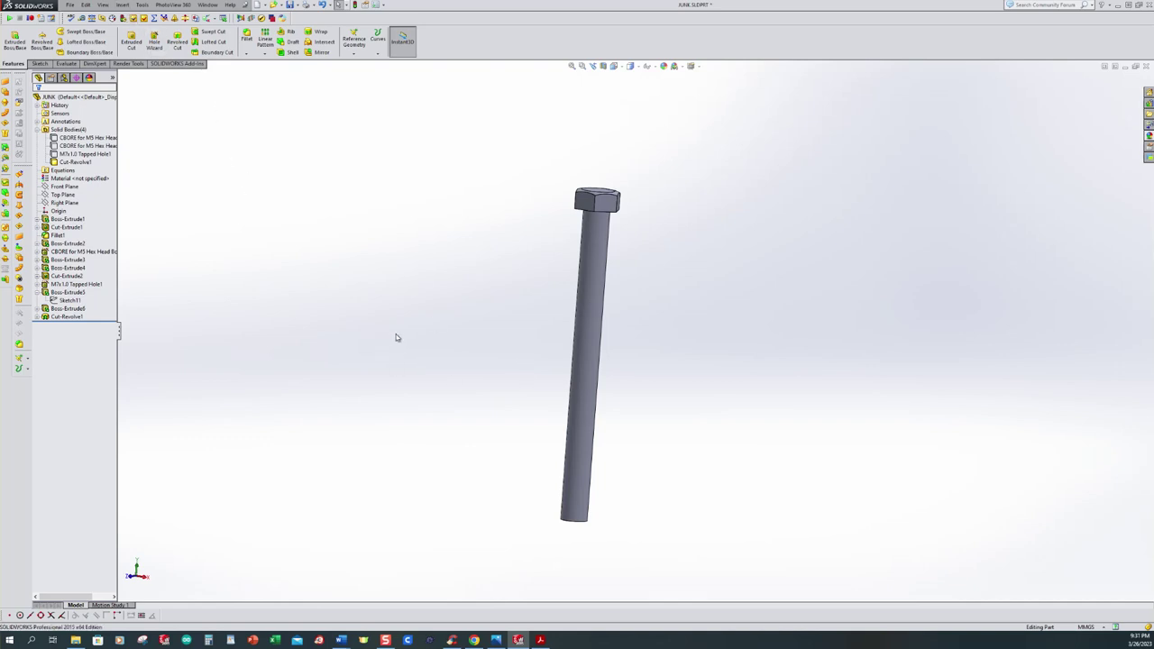
key(ctrl+7)
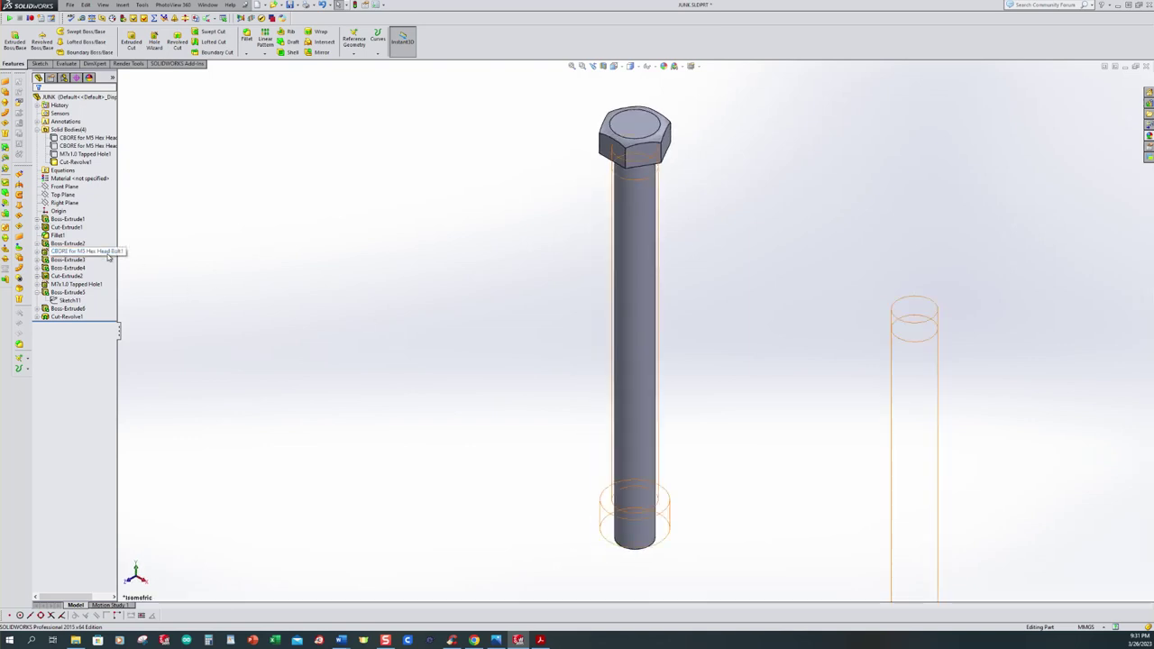
scroll(628, 324, up, 4)
scroll(812, 384, down, 2)
click(76, 154)
click(75, 129)
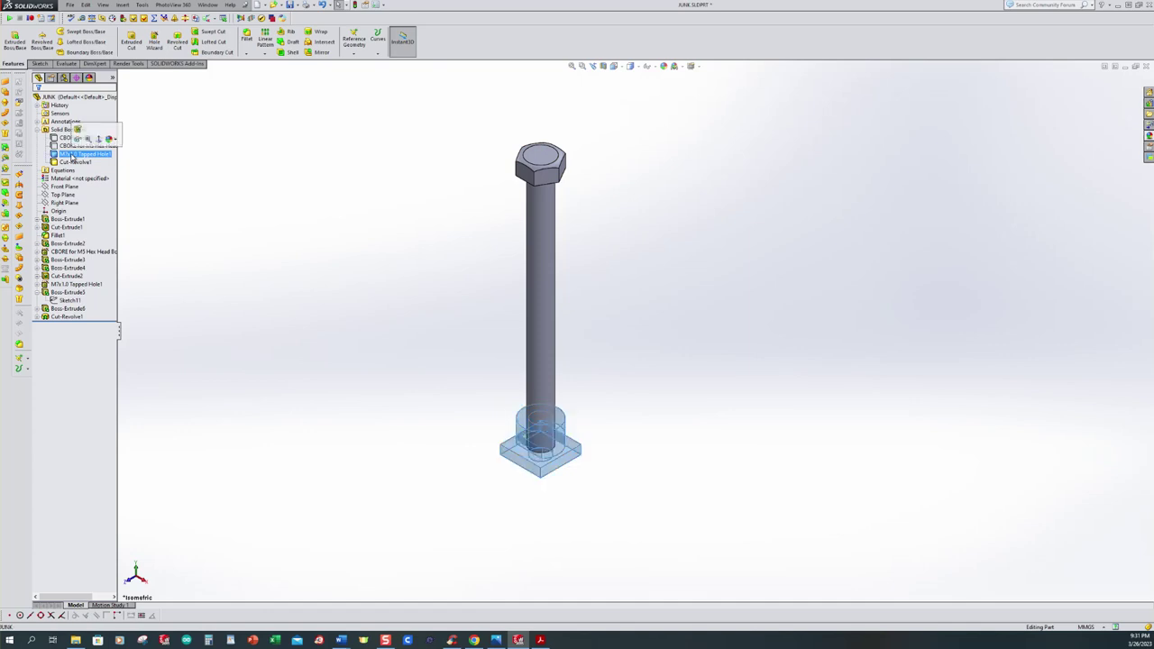
ctrl+click(78, 146)
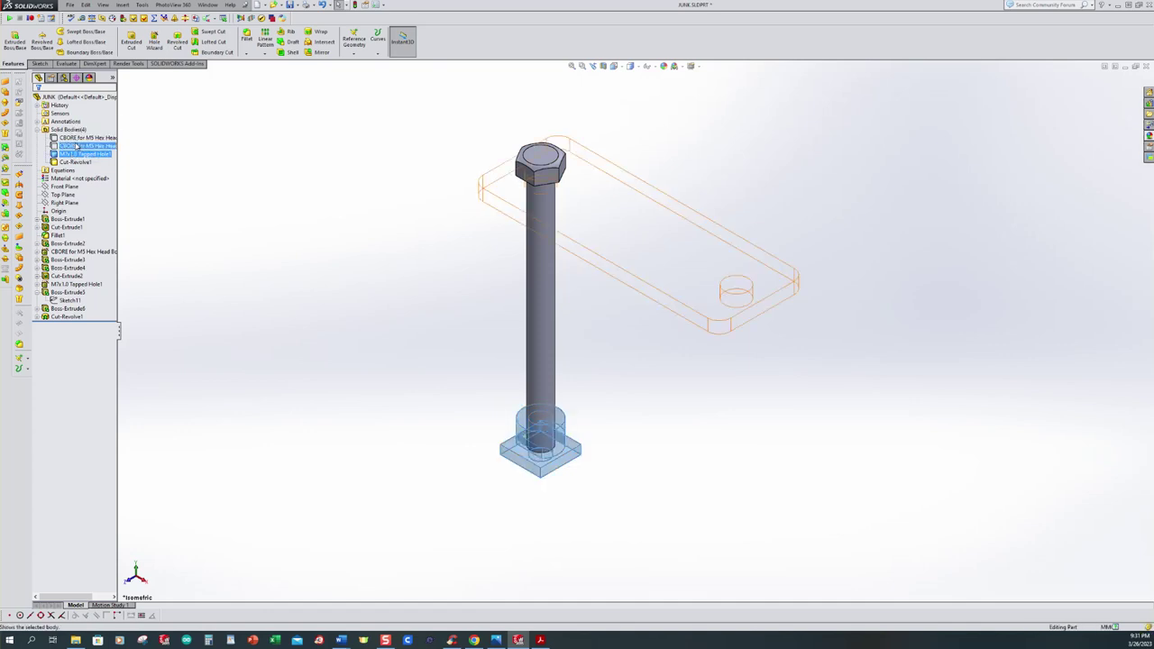
click(76, 145)
click(73, 127)
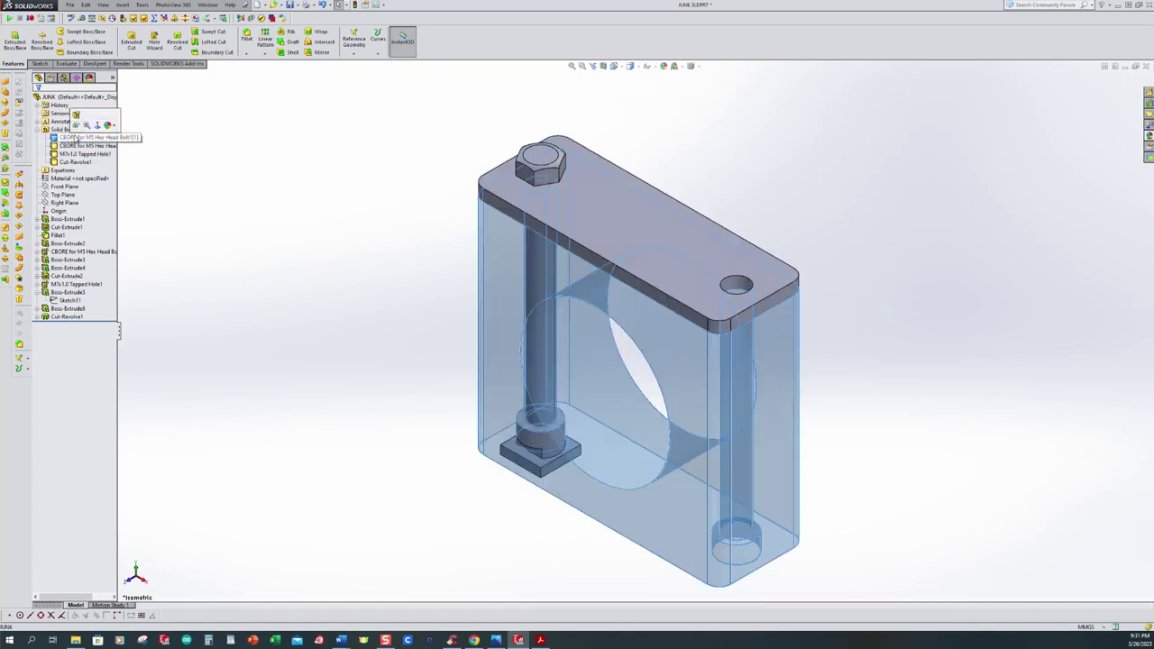
click(126, 137)
click(223, 184)
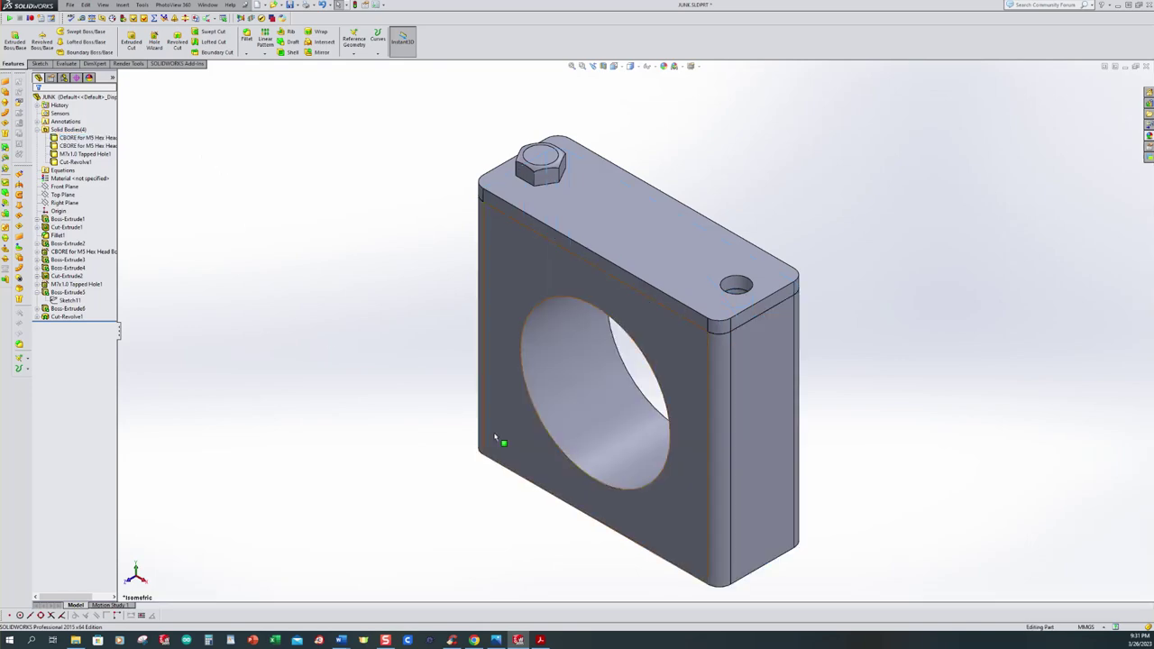
- Consult the pipe clamp reference drawing and examine which solid bodies make up the clamp model
click(519, 641)
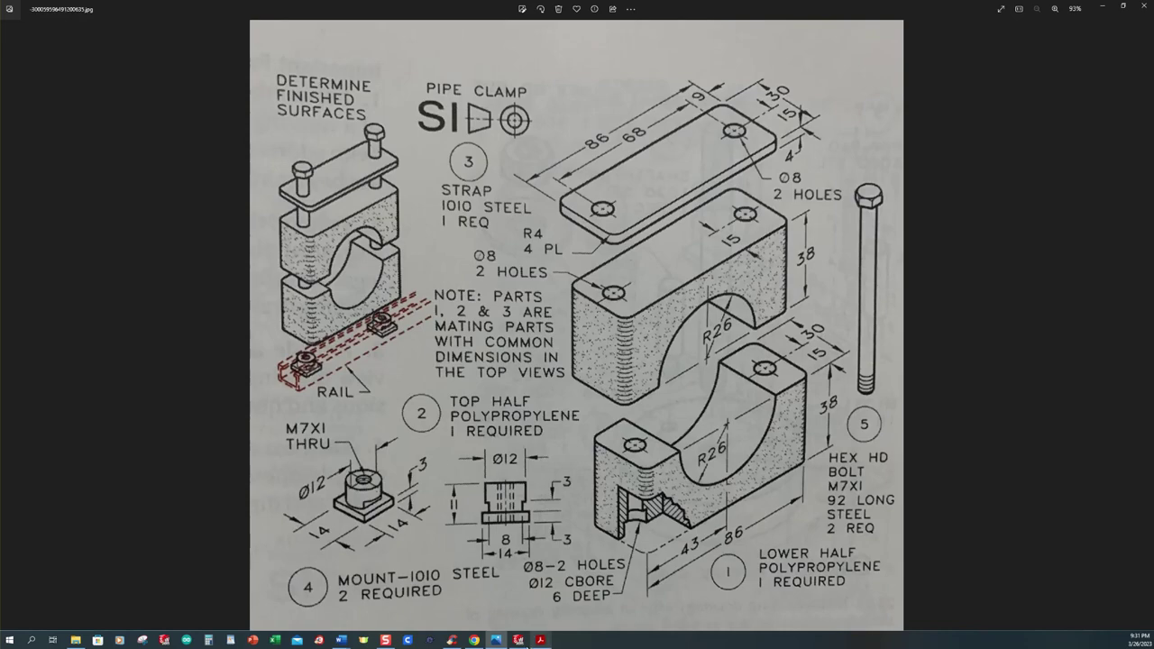
click(518, 641)
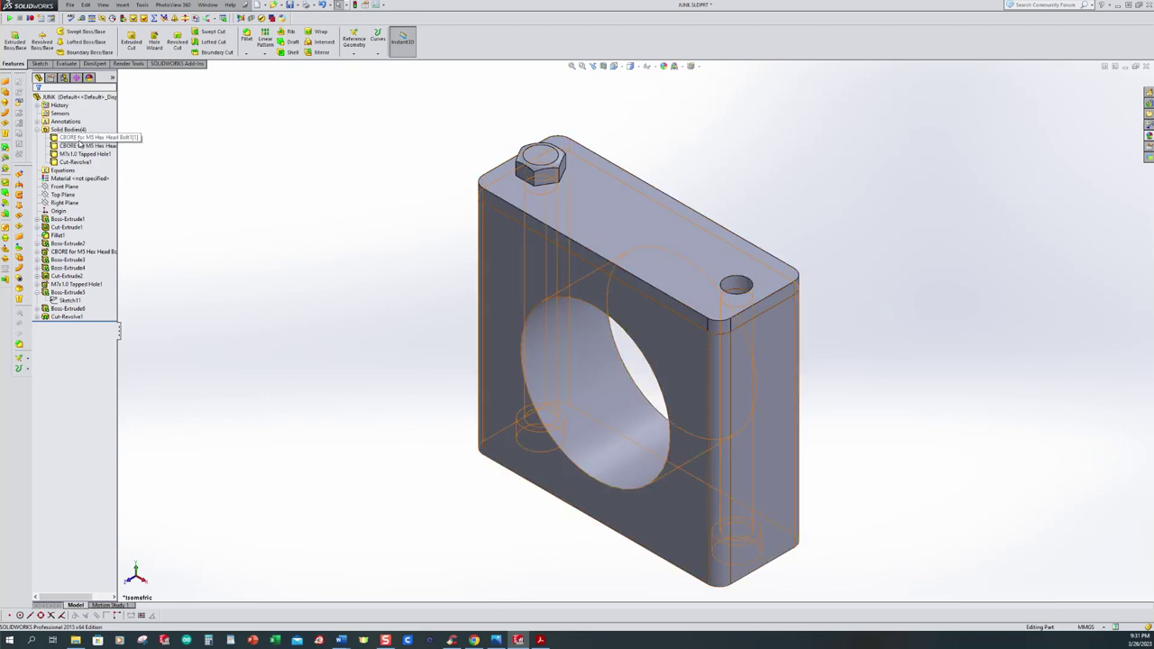
click(83, 131)
click(241, 192)
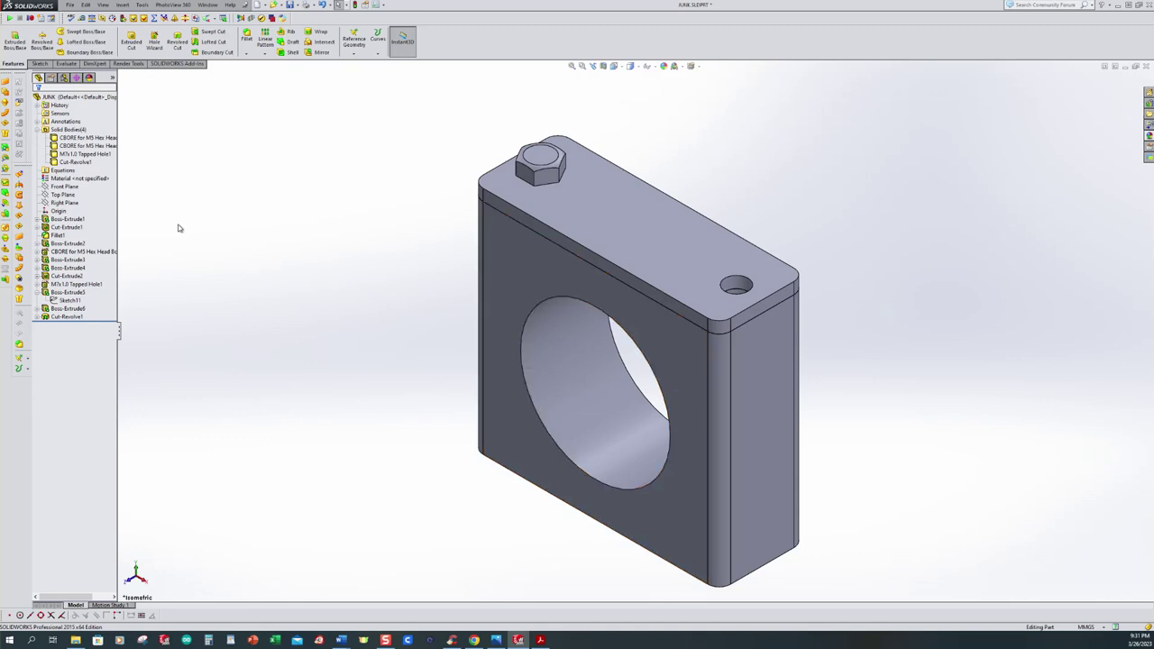
click(505, 283)
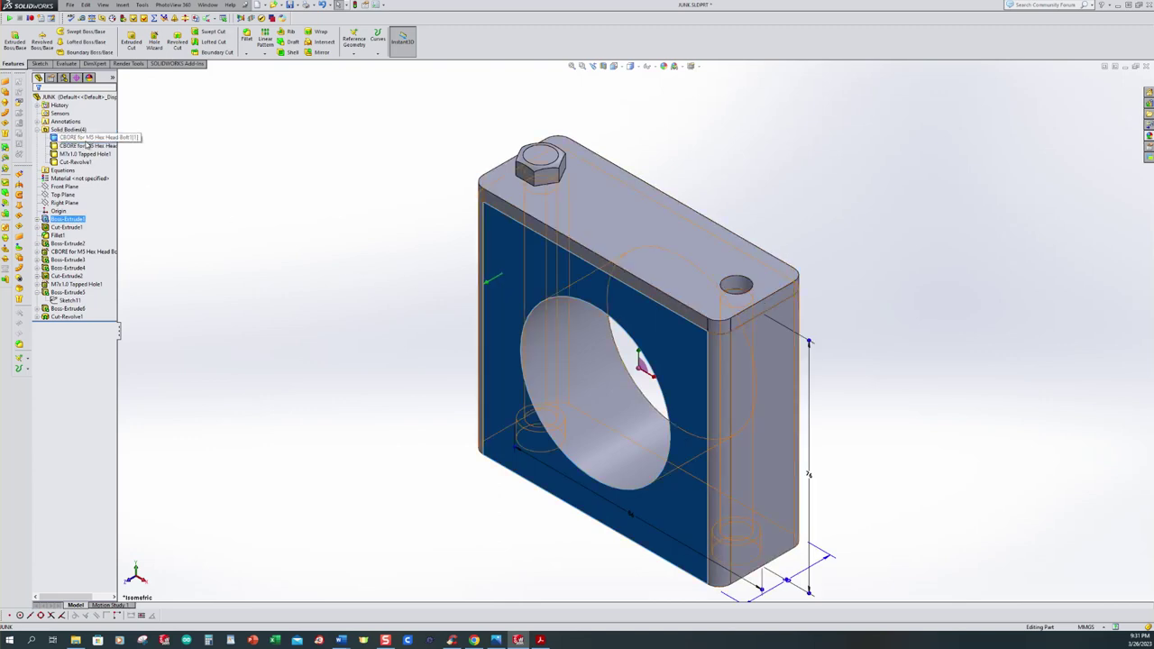
click(294, 194)
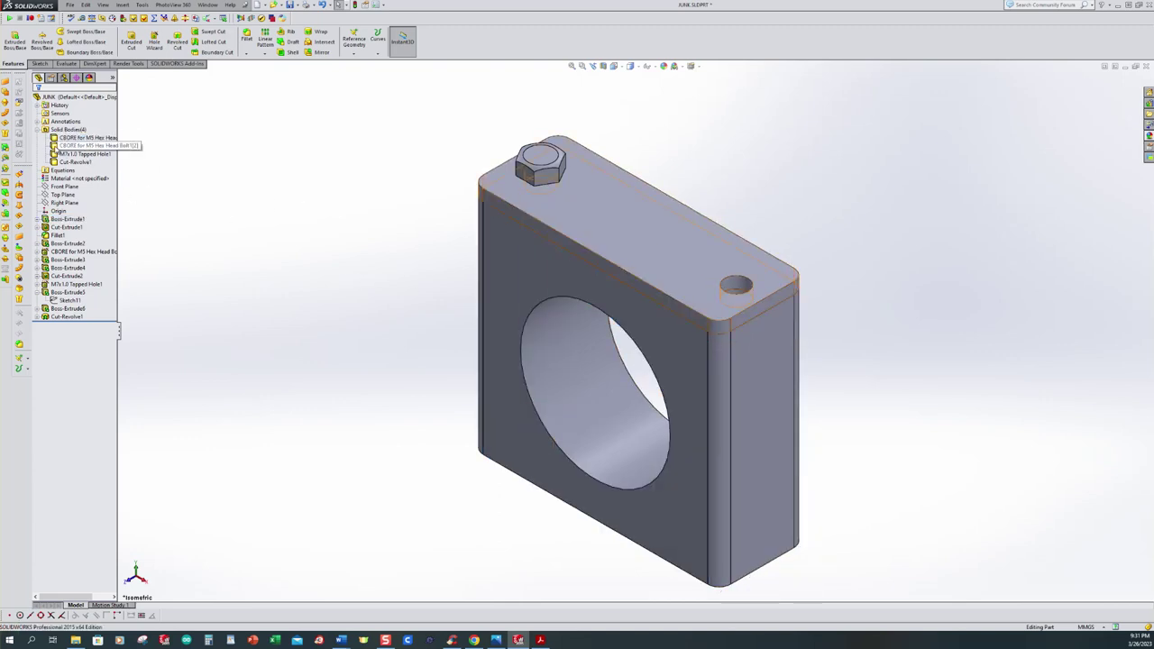
- Hide the strap, mount and hex bolt bodies so only the clamp block is shown
click(65, 146)
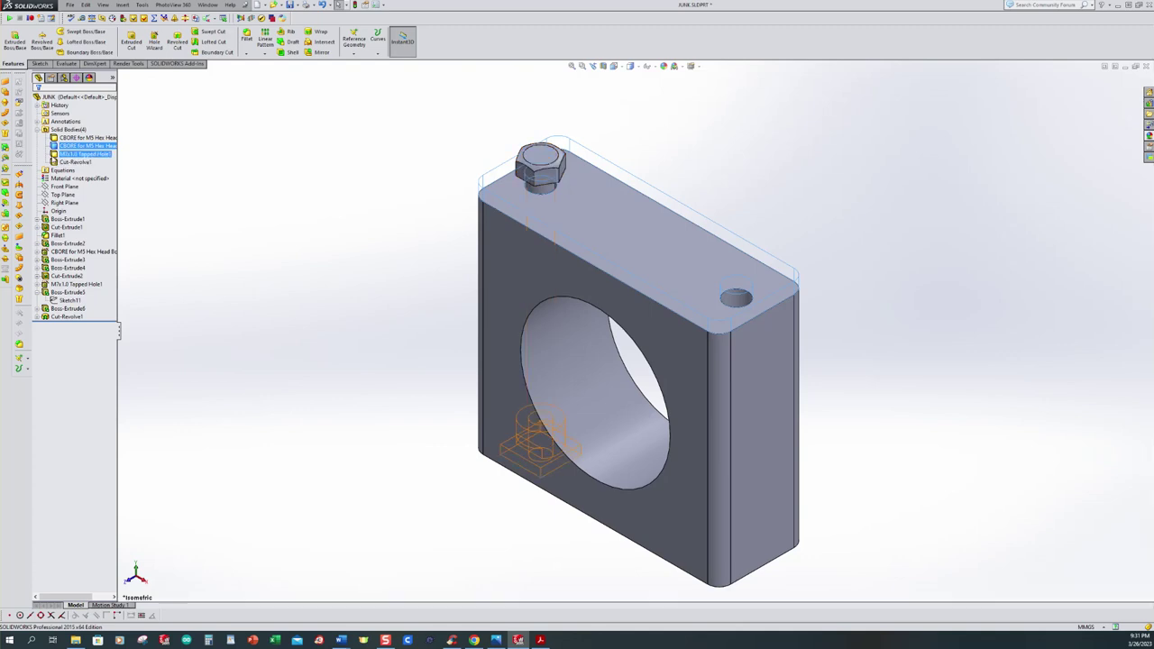
shift+click(72, 161)
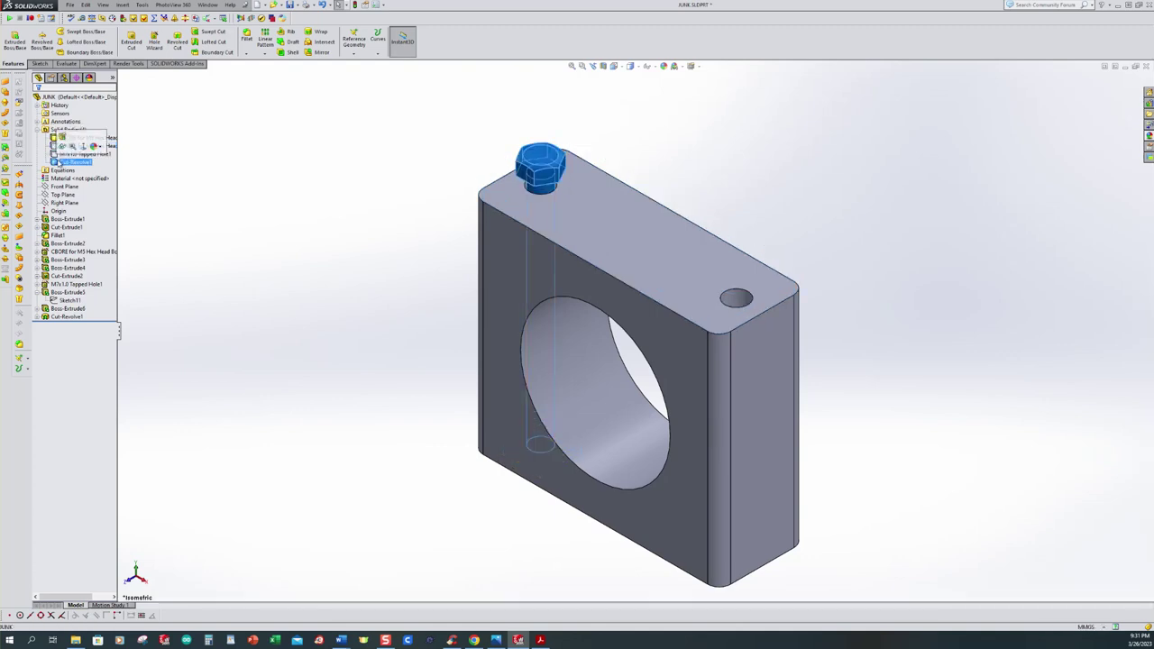
click(72, 137)
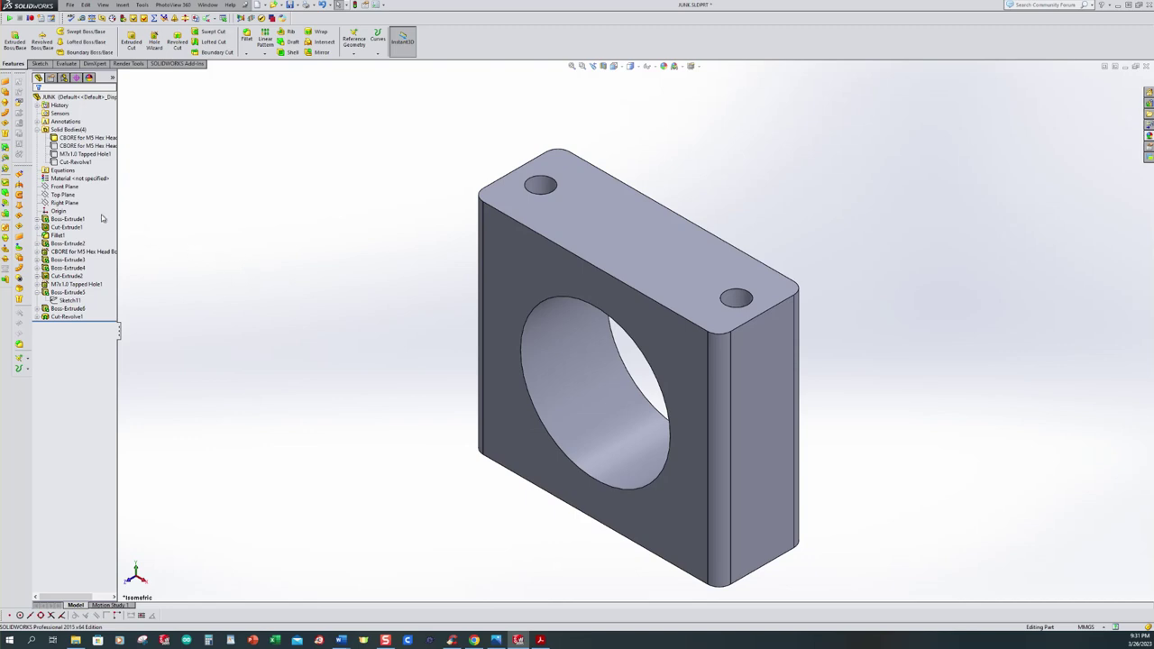
- Split the clamp block along the Top Plane, keeping both the upper and lower halves as resulting bodies
click(60, 196)
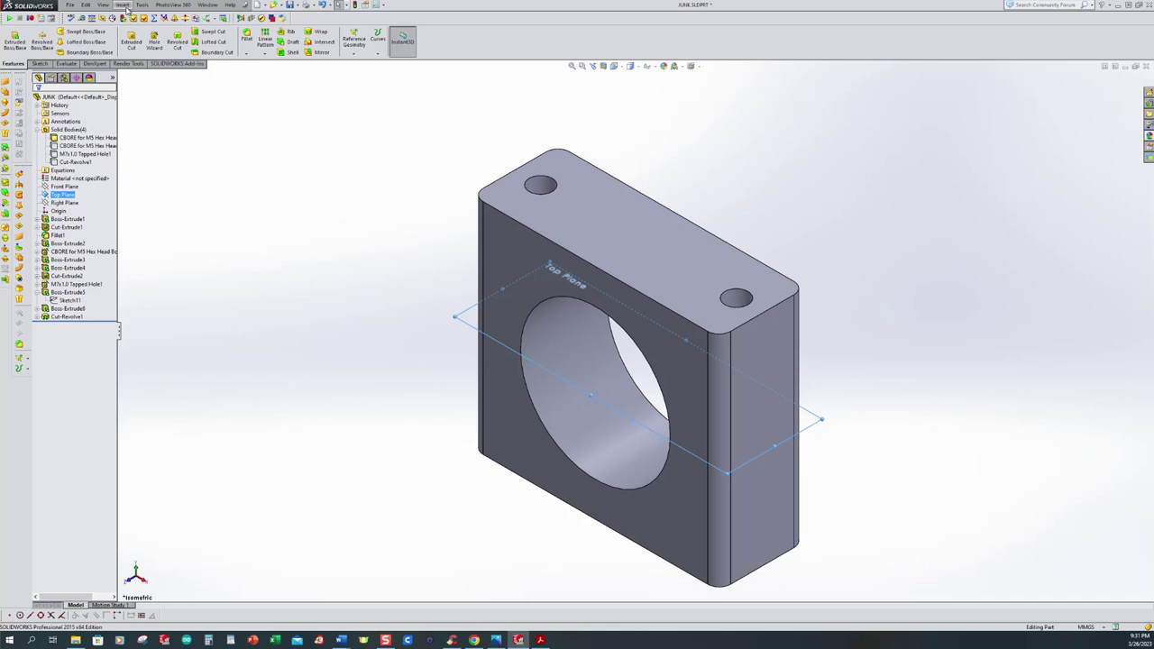
click(124, 5)
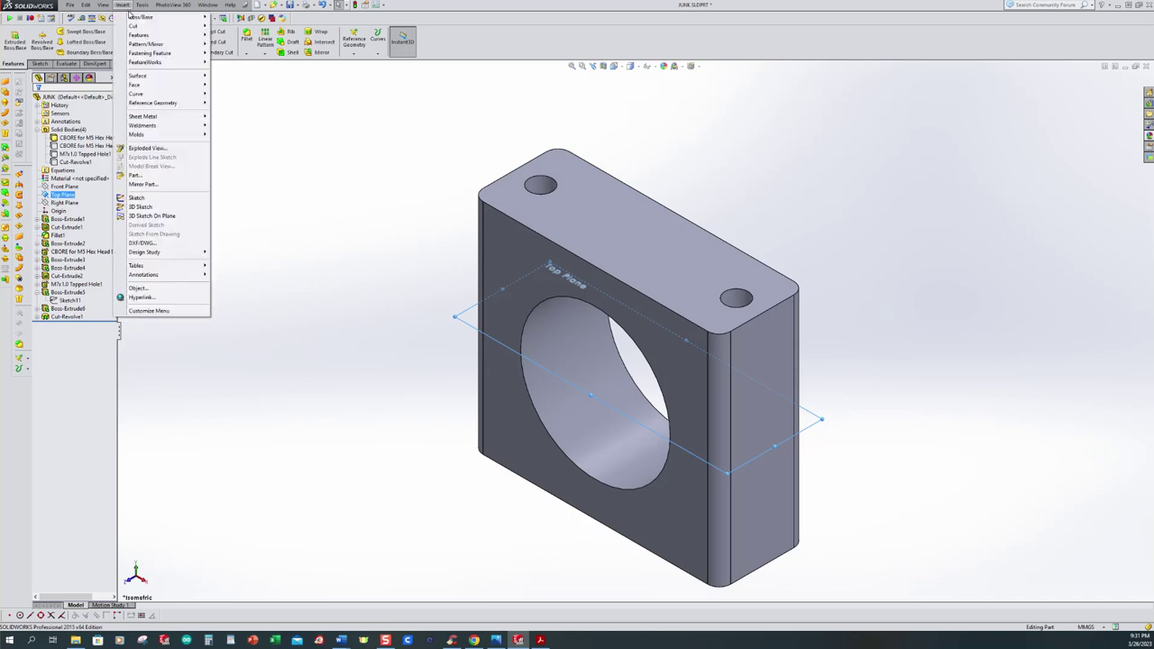
mouse_move(140, 36)
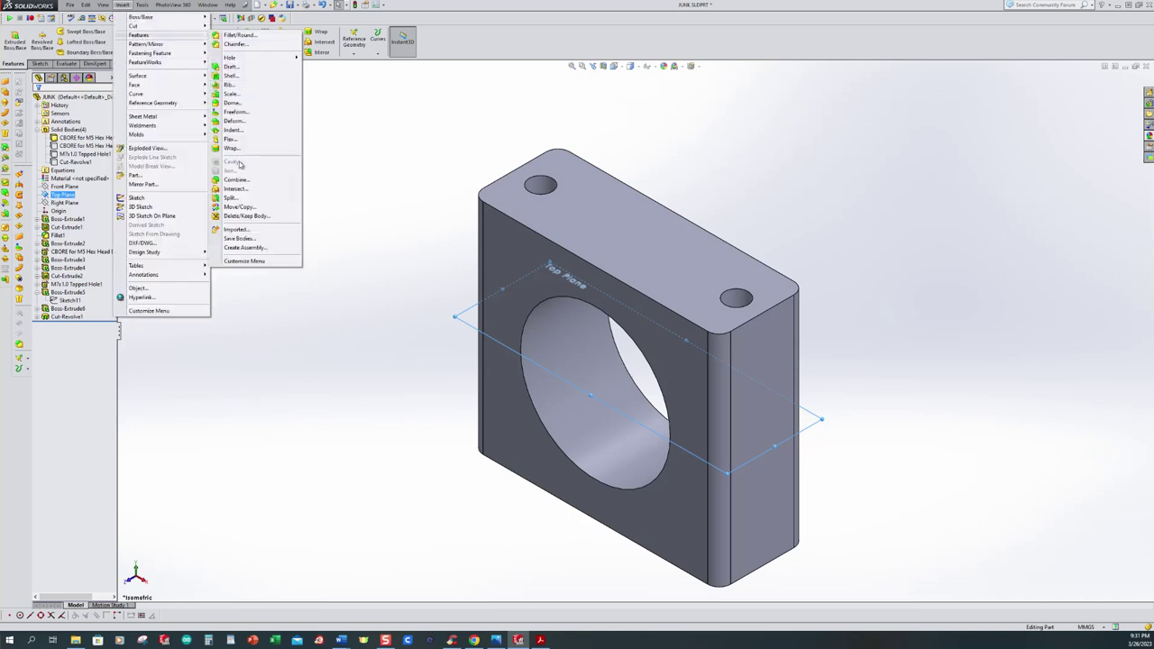
click(231, 199)
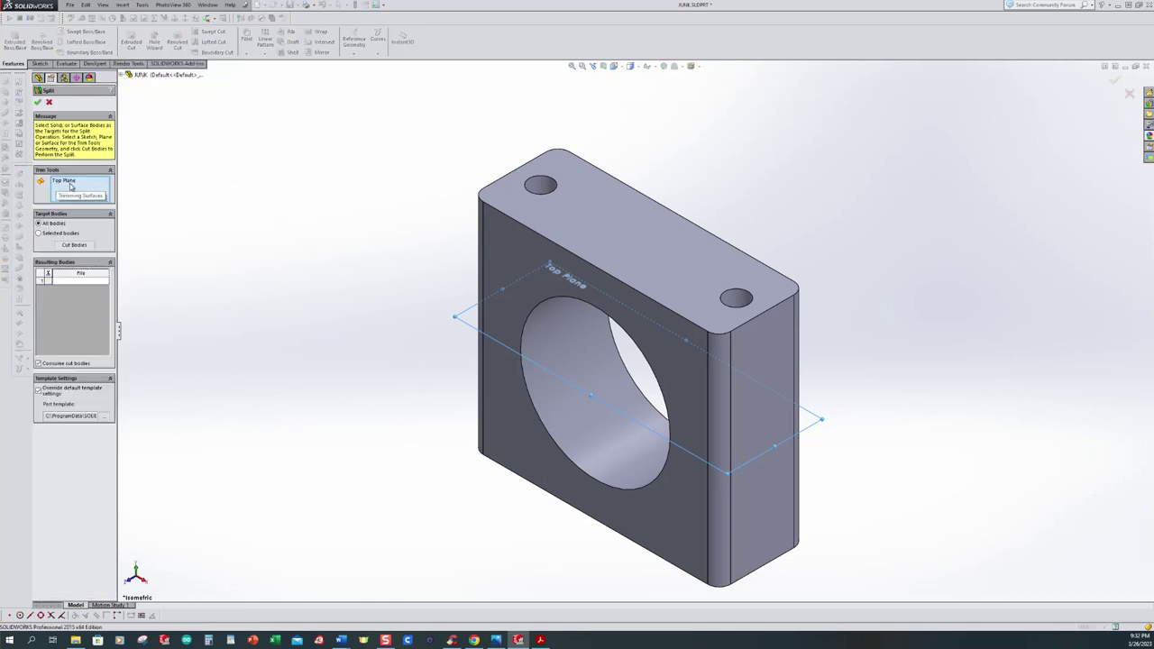
click(72, 245)
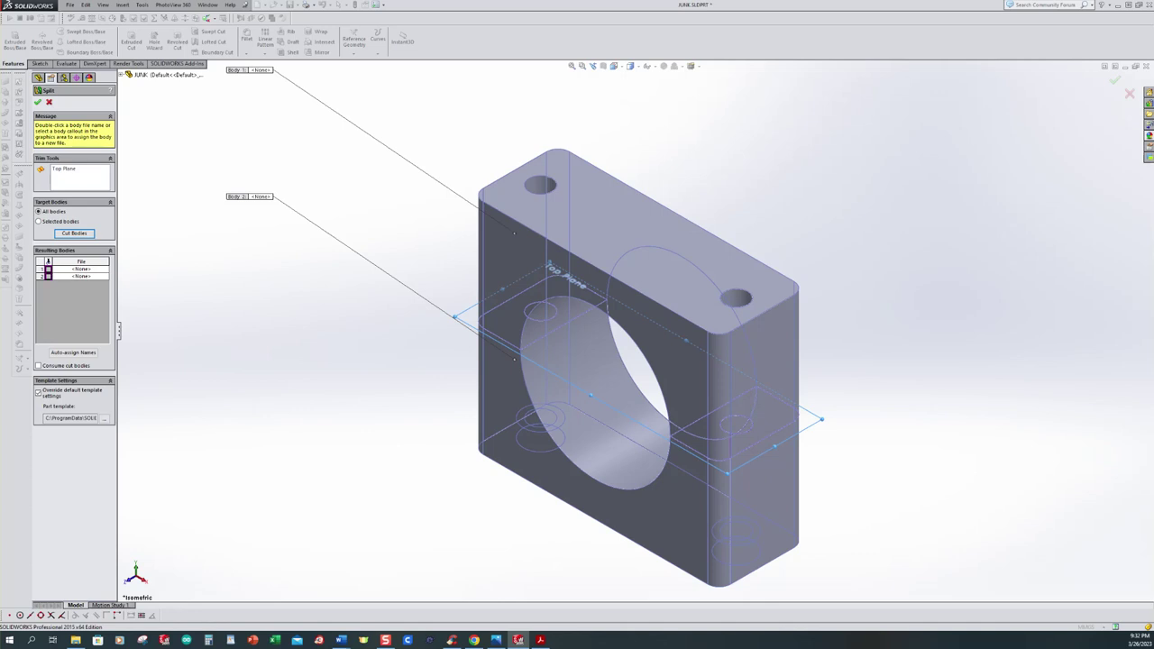
click(48, 269)
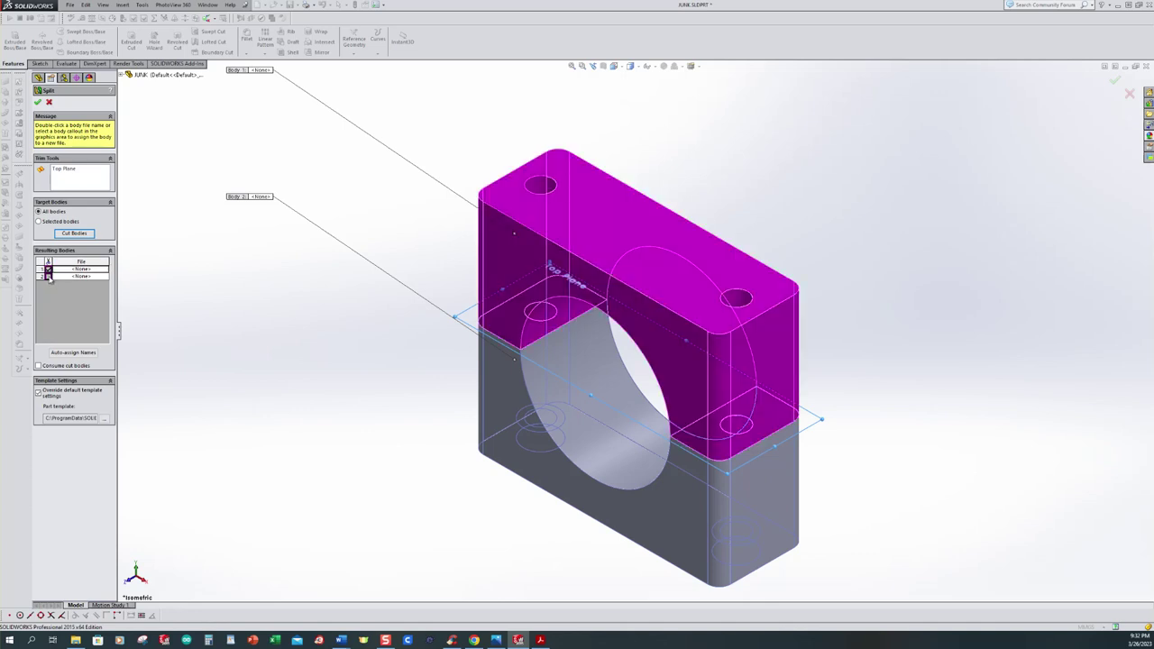
click(47, 276)
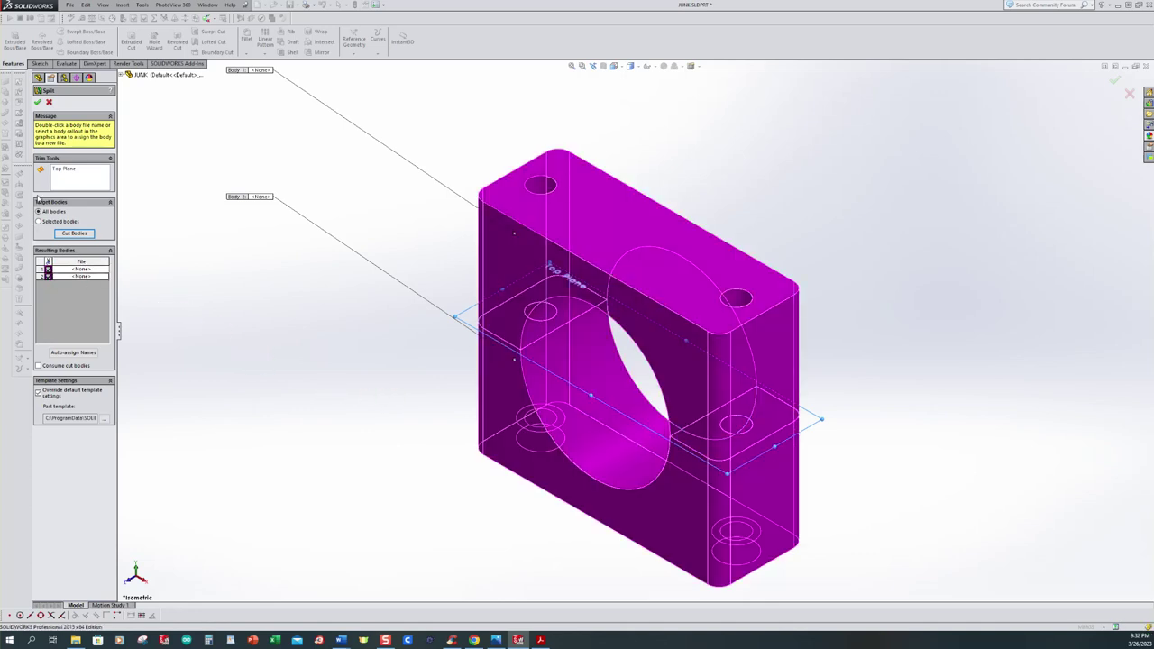
click(37, 102)
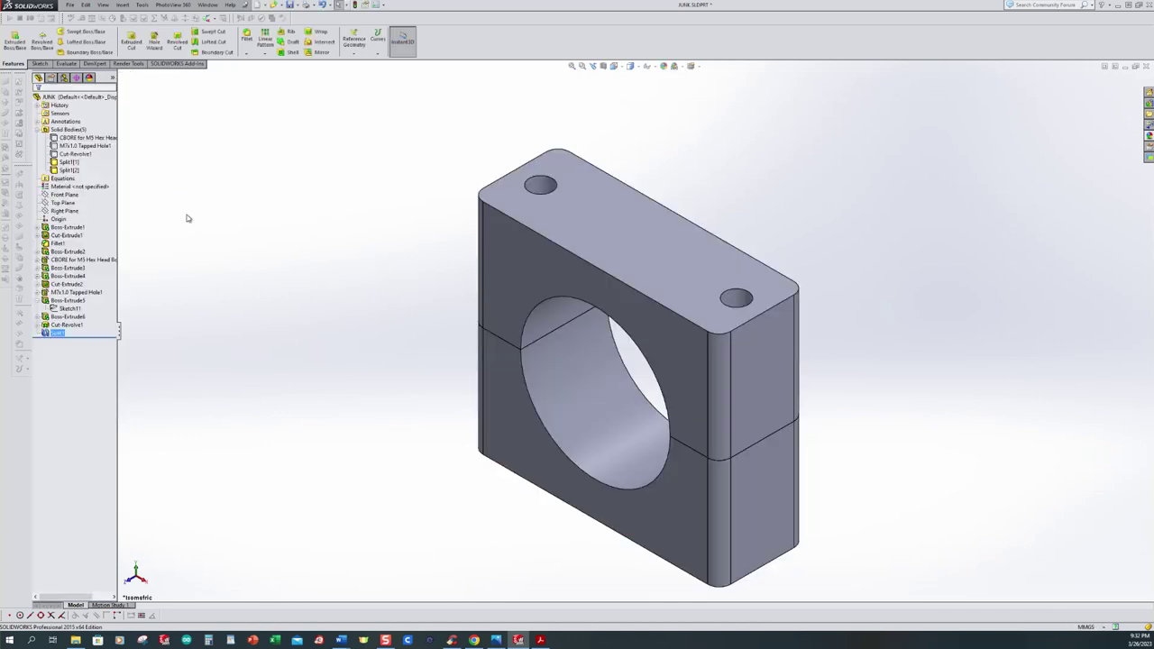
- Show the hidden strap, mount and hex bolt bodies together with the split clamp halves
click(79, 131)
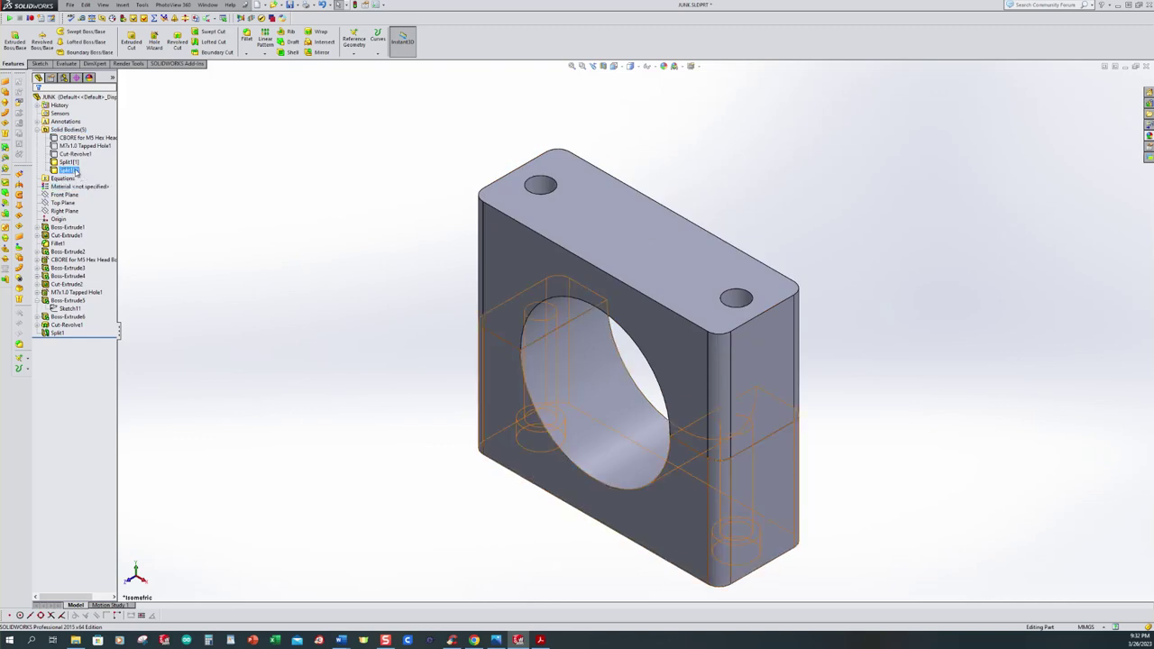
click(70, 138)
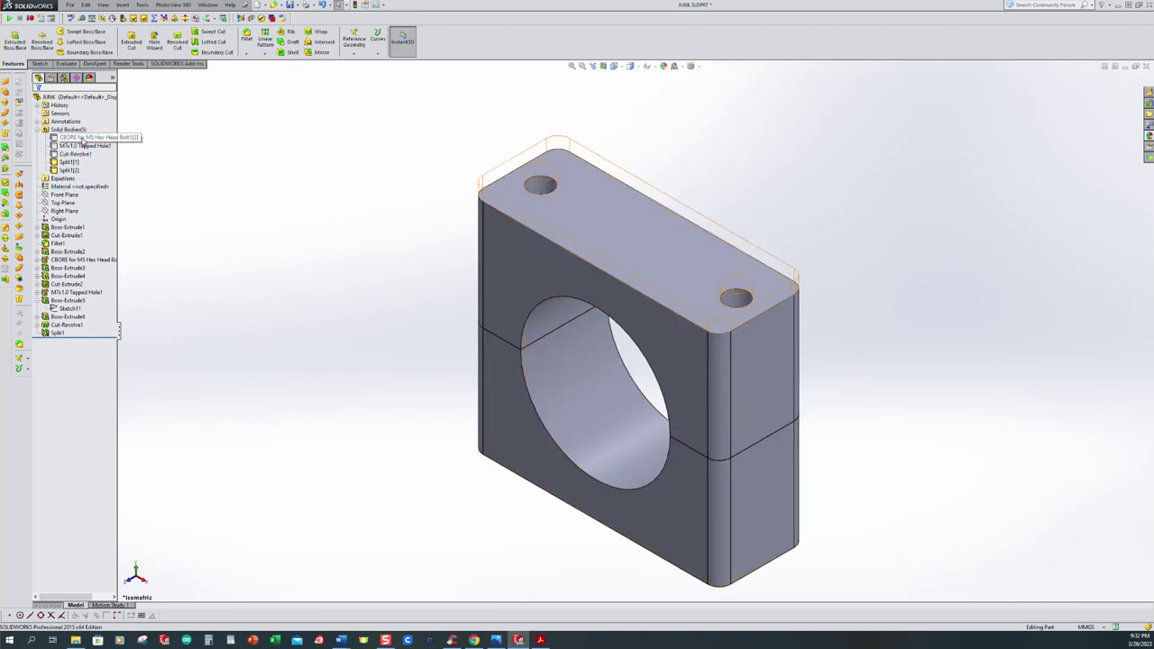
click(73, 171)
click(226, 217)
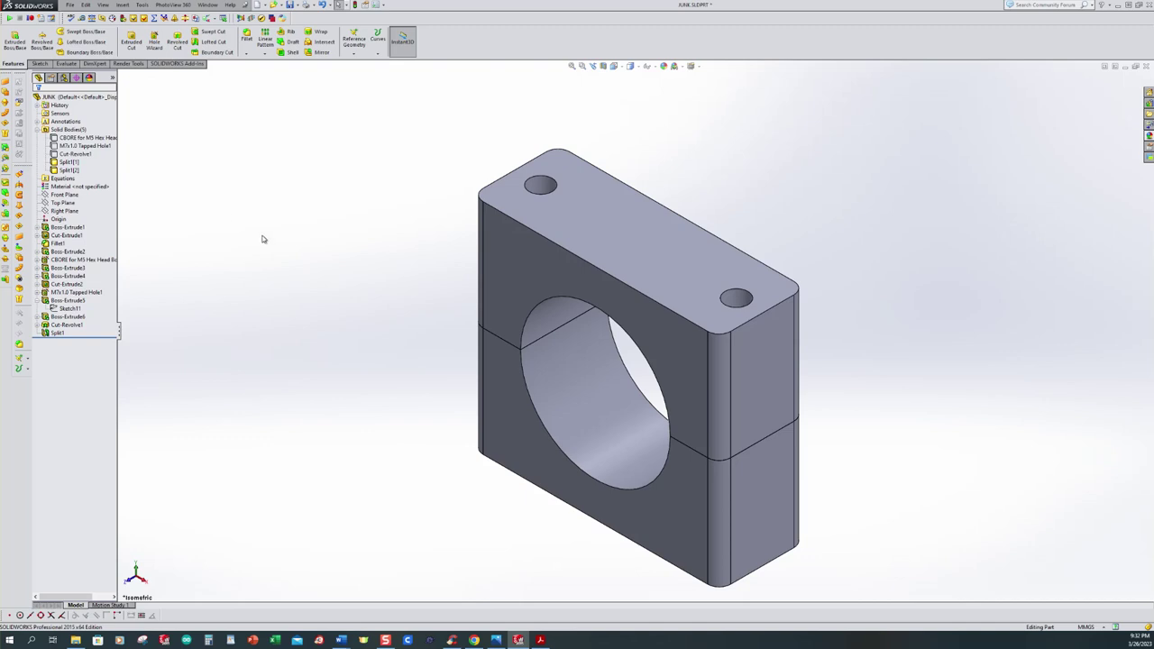
click(75, 154)
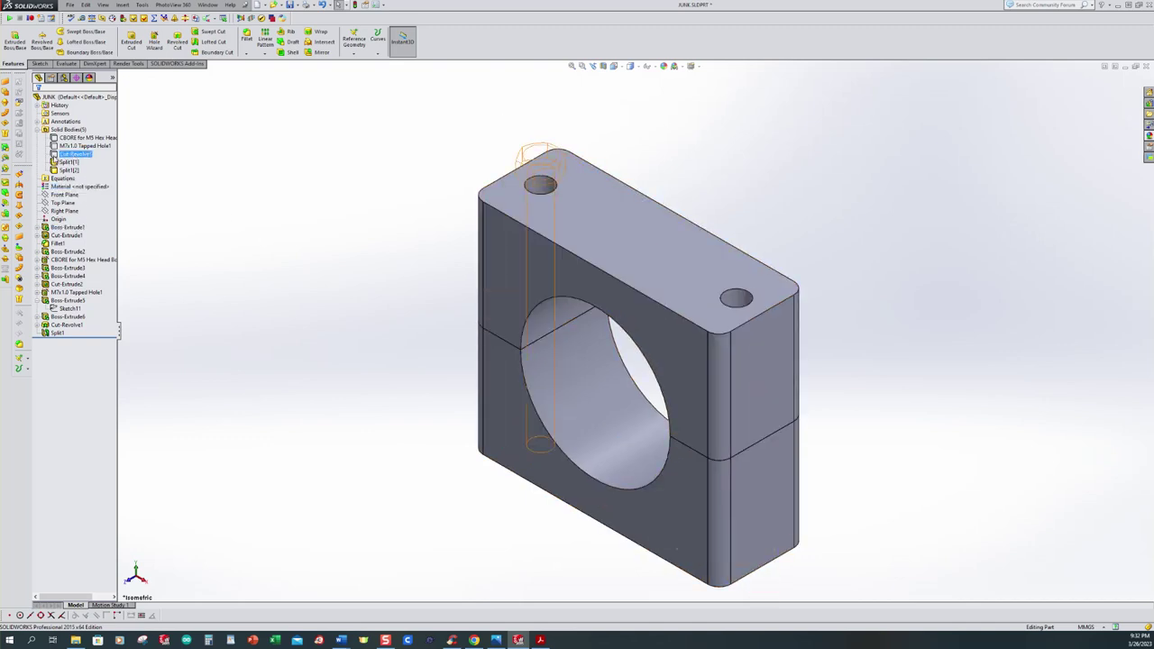
click(54, 155)
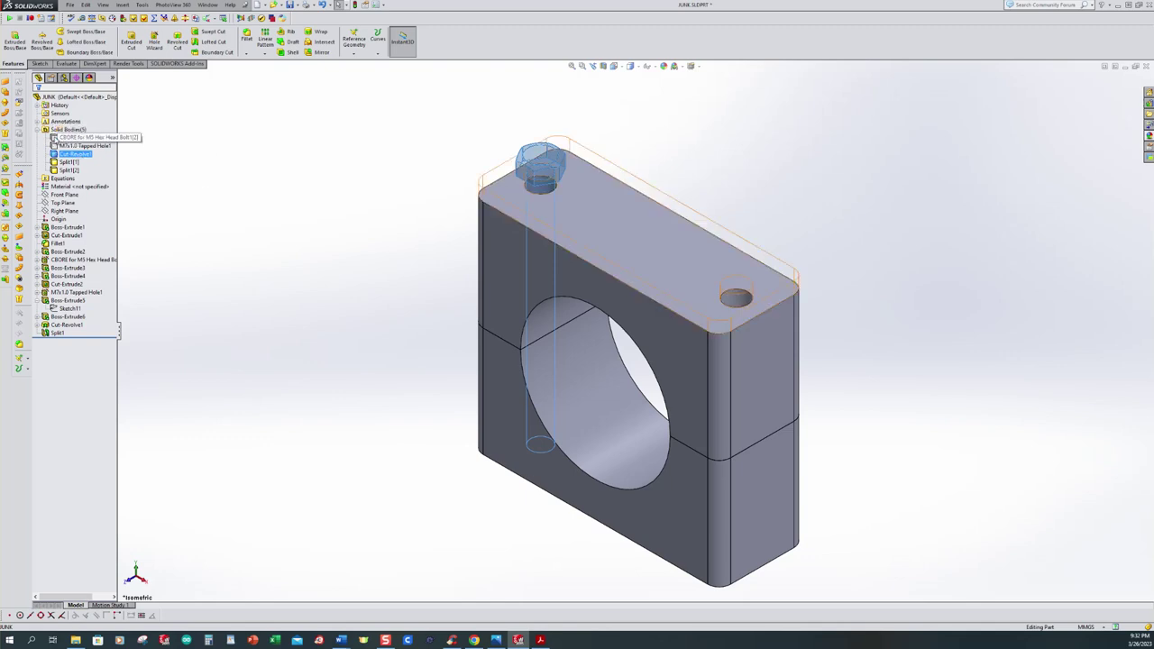
shift+click(56, 137)
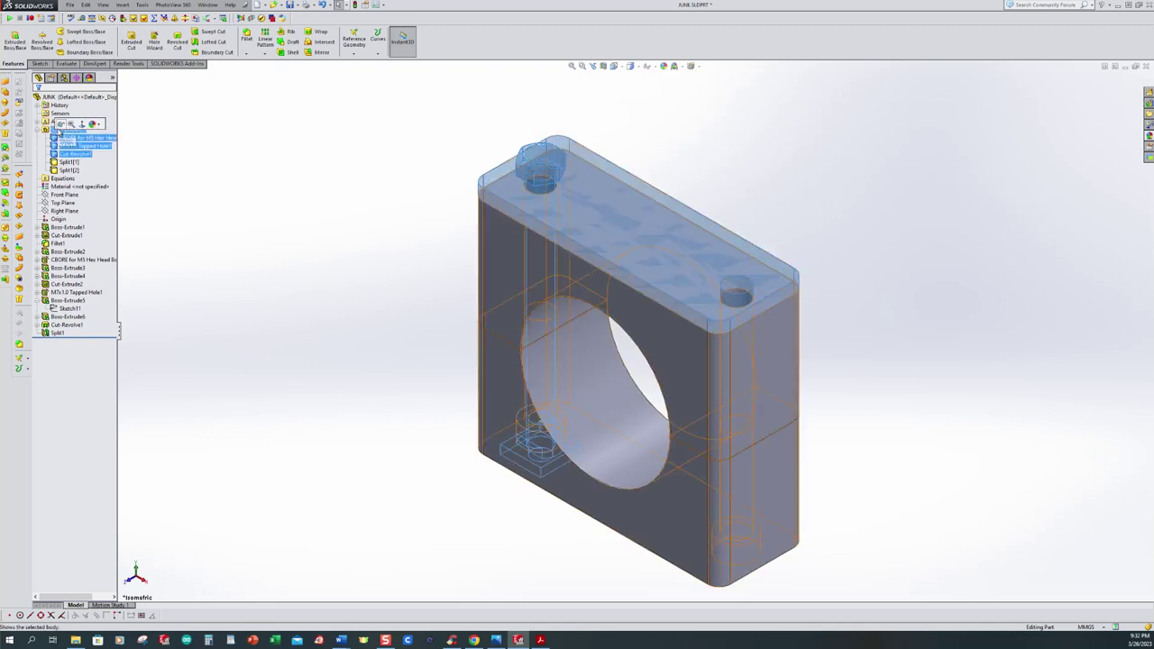
click(60, 125)
click(244, 171)
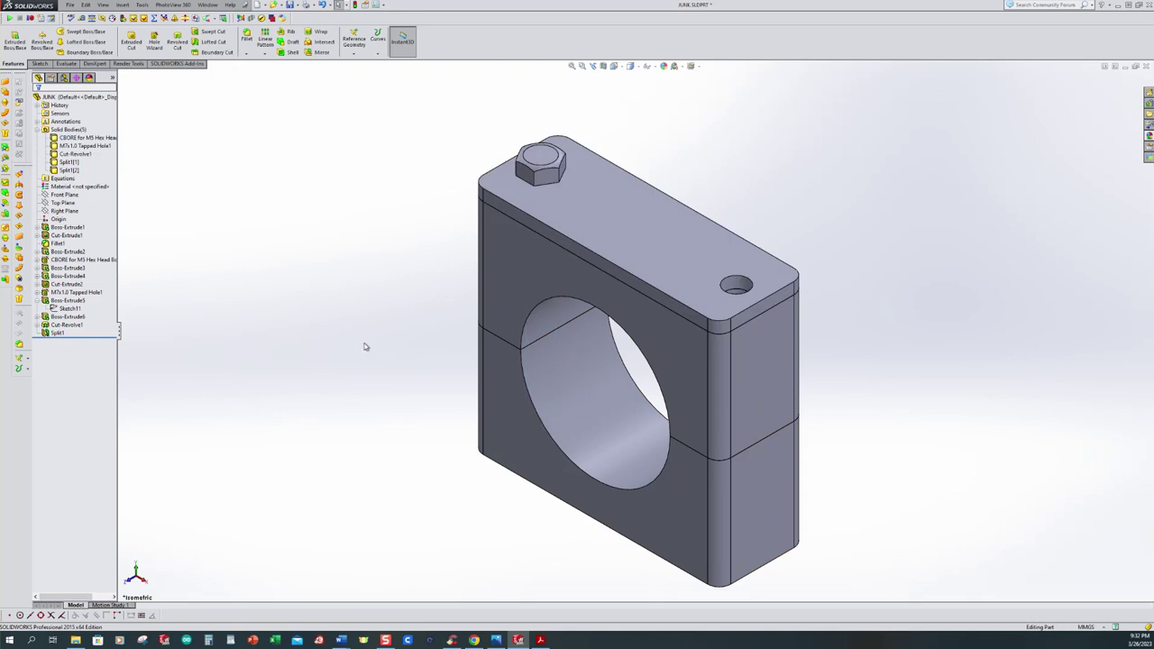
- Rename the thin plate body on top of the clamp as STRAP
middle_drag(396, 390, 394, 357)
key(f)
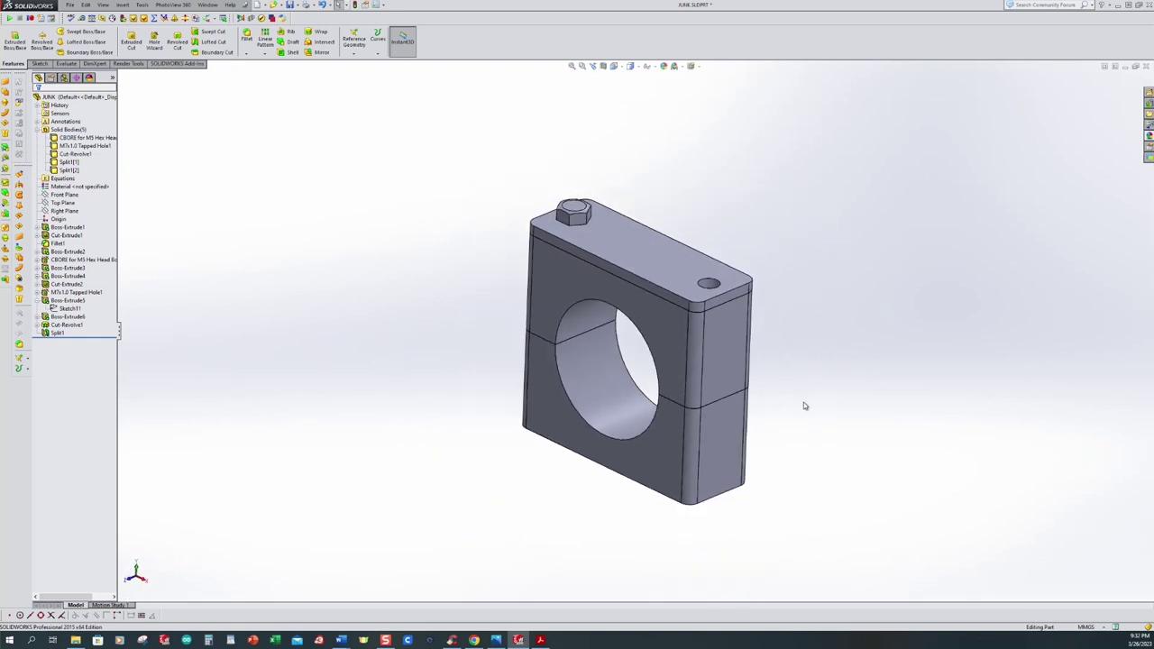
scroll(816, 410, down, 2)
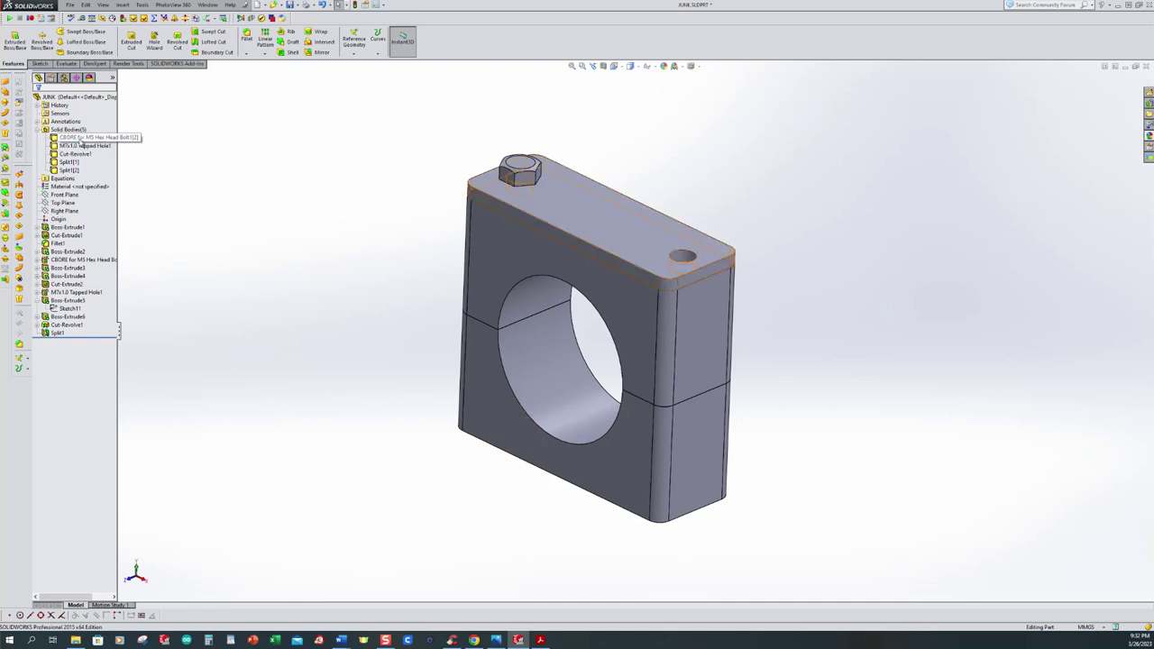
click(81, 138)
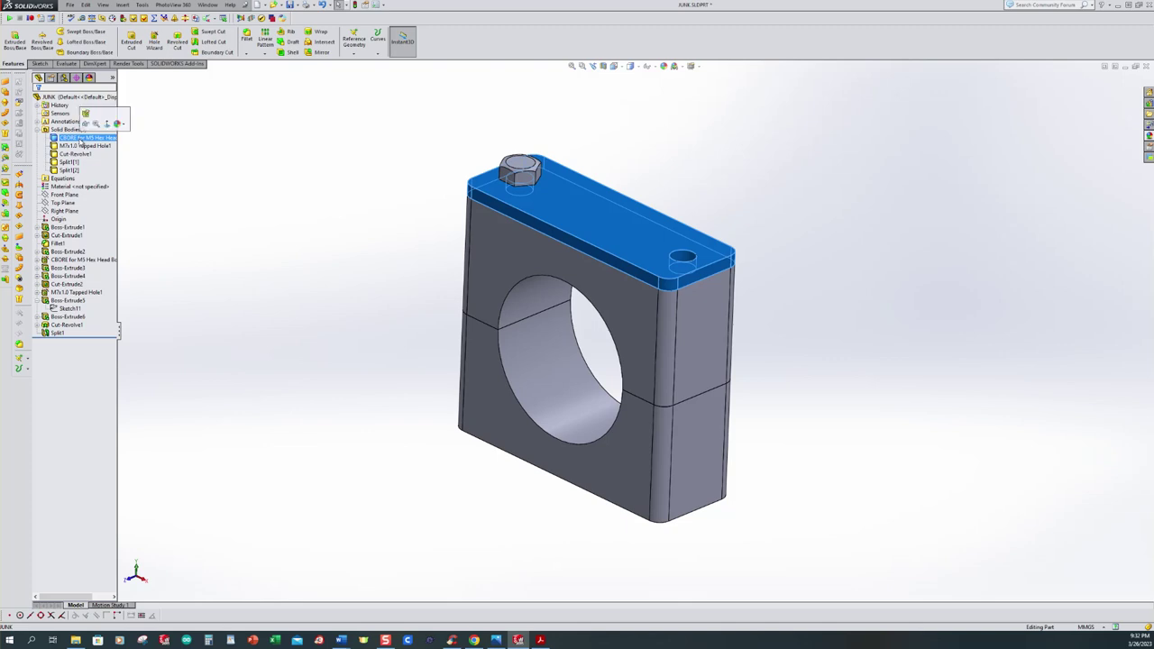
click(81, 138)
text(T)
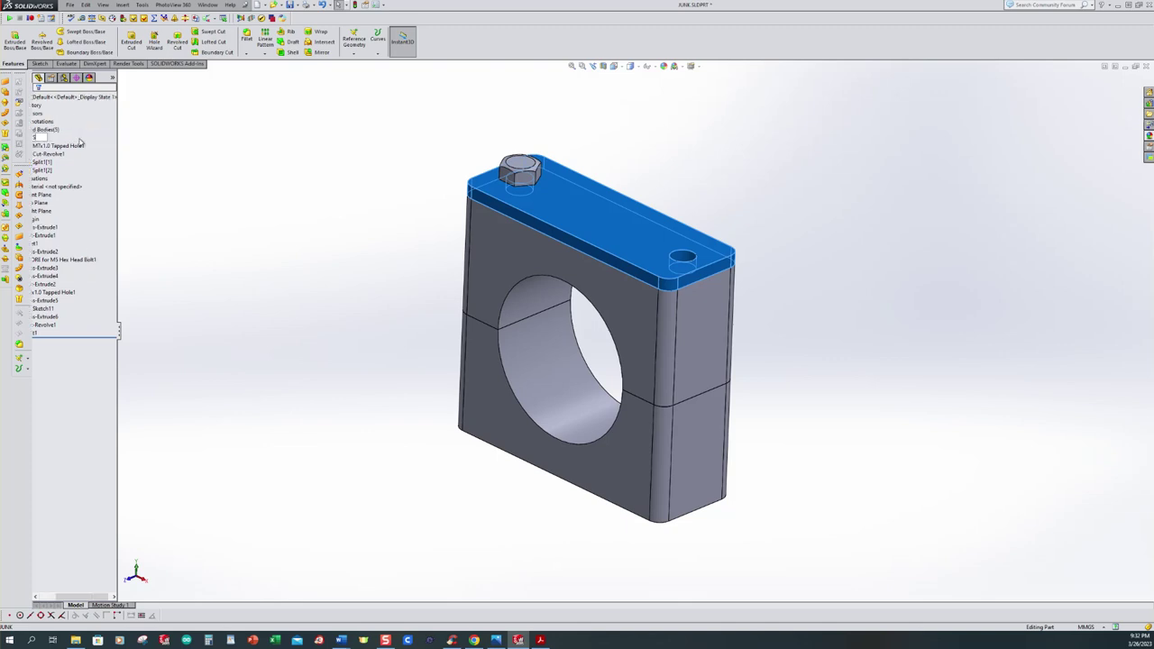
text(RAP)
key(Return)
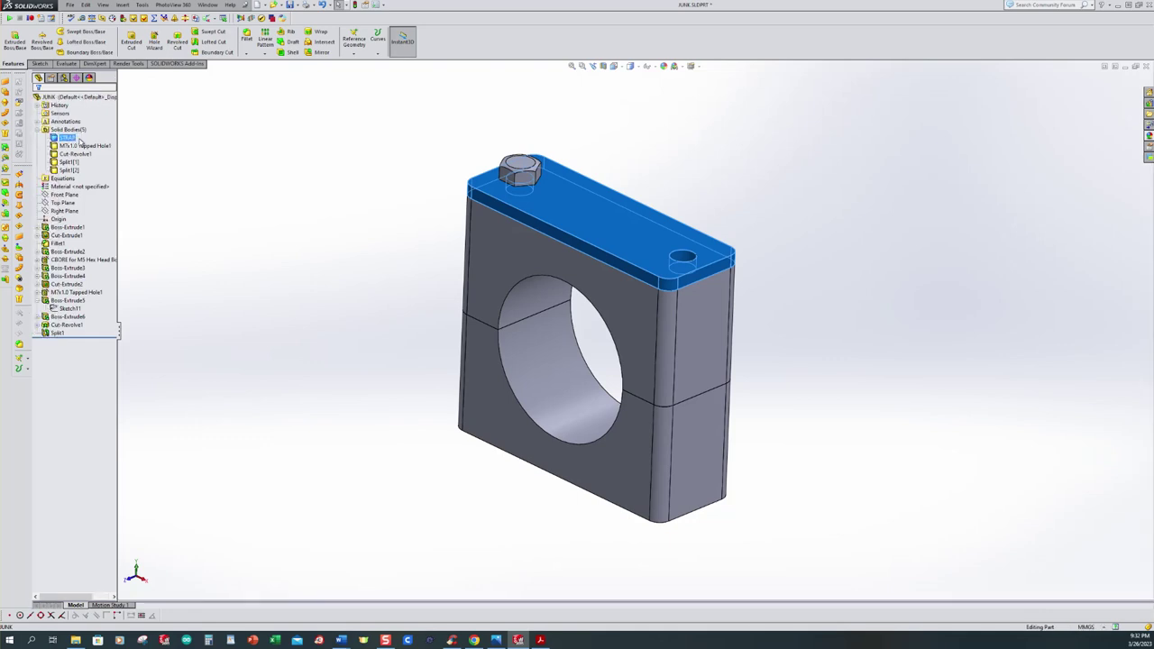
- Rename the M7x1.0 Tapped Hole1 body as MOUNT and the Cut-Revolve1 bolt body as HEX BOLT
click(81, 146)
click(81, 146)
text(MOUNT)
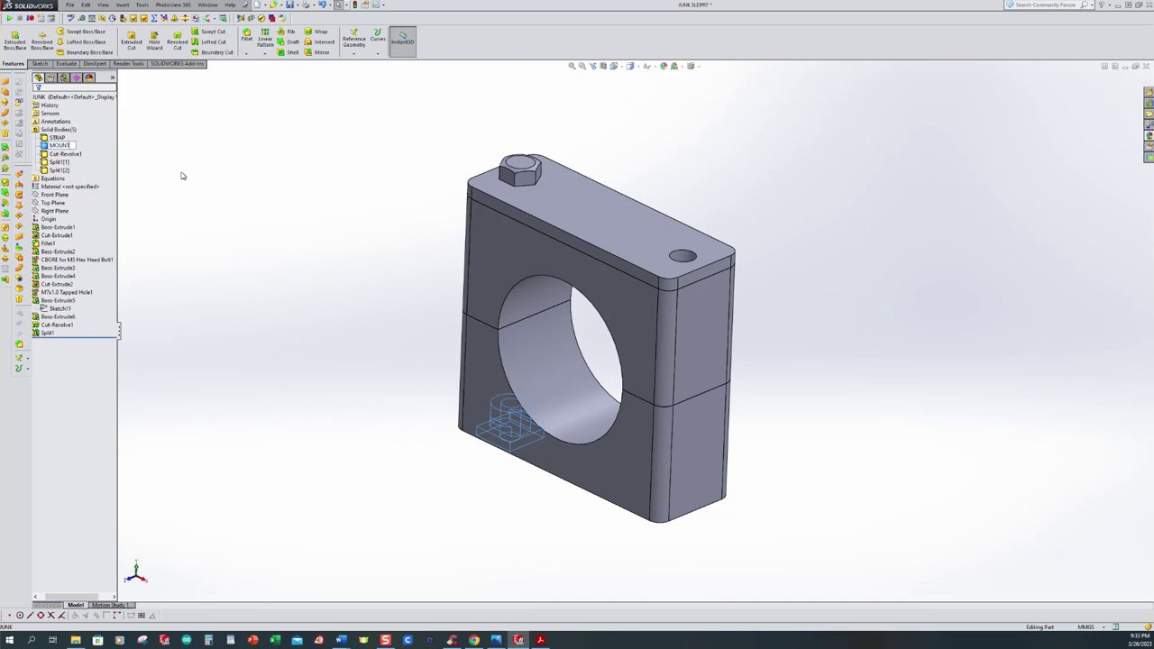
key(Return)
click(83, 155)
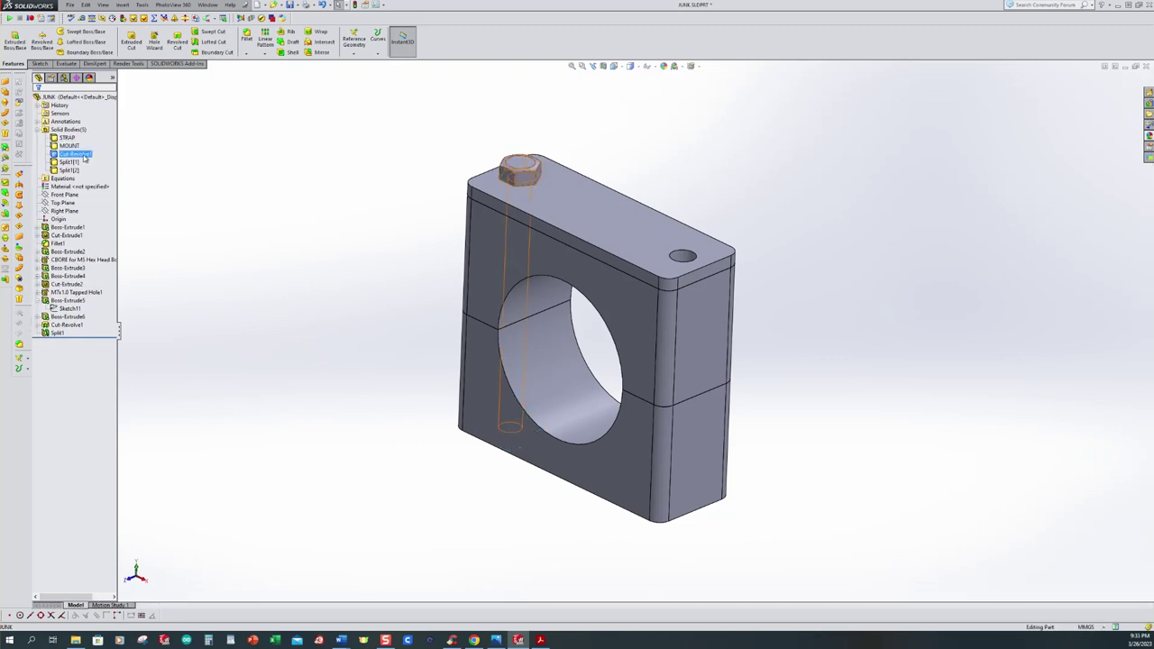
click(83, 155)
text(HEX BOLT)
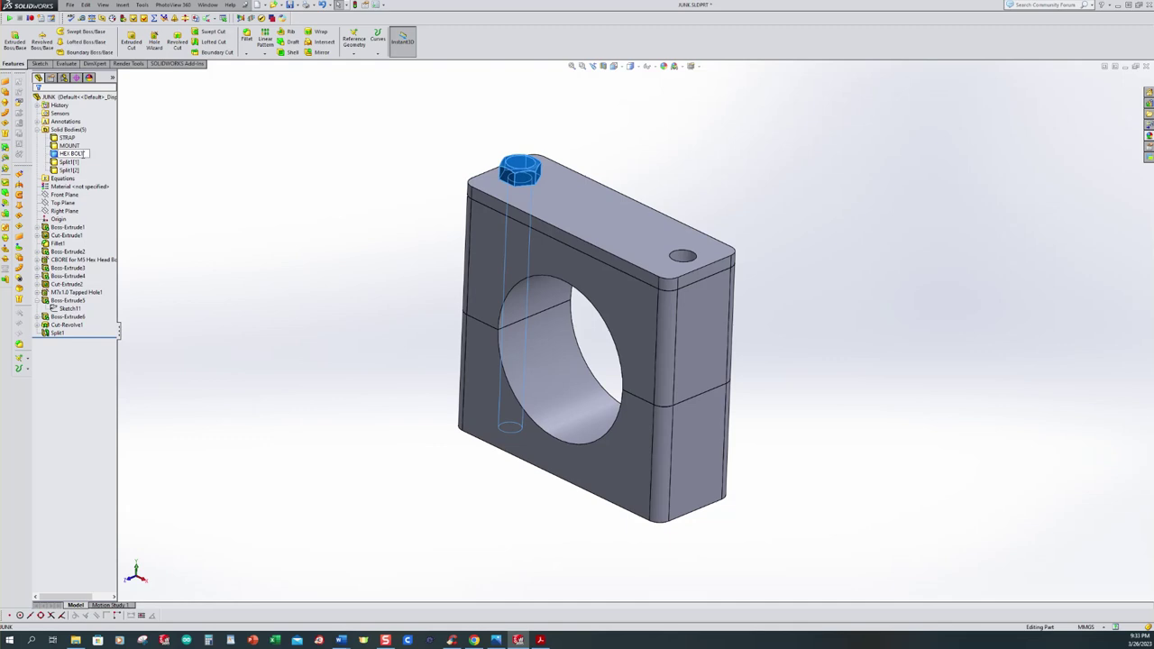
click(198, 204)
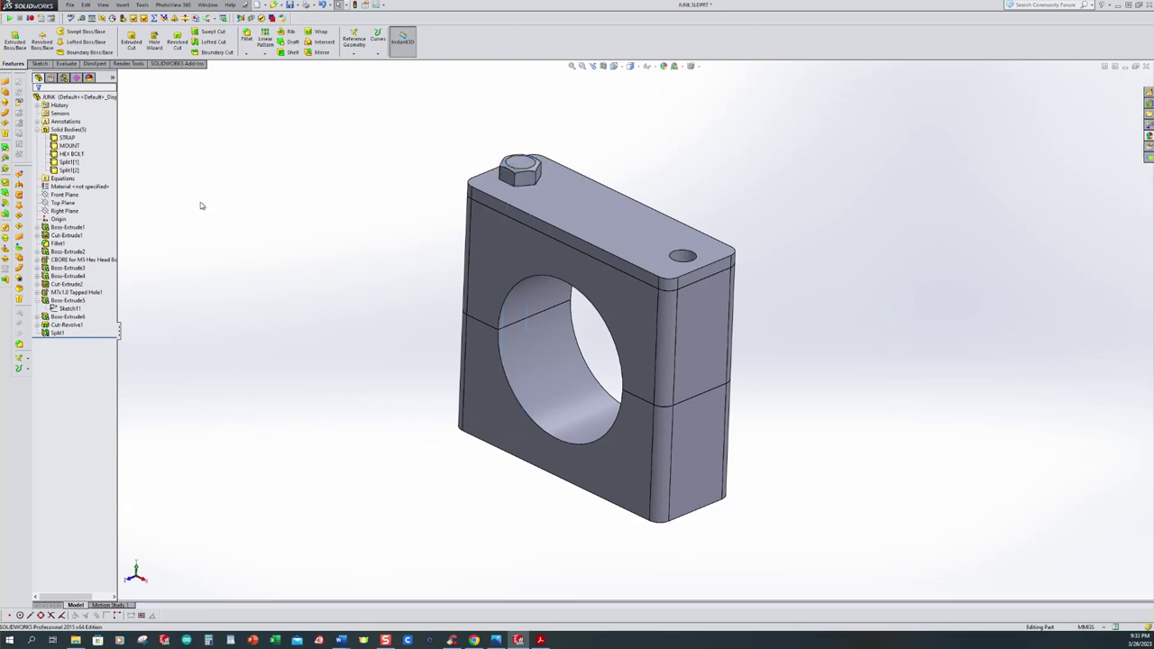
- Rename the upper clamp half body as TOP and the lower half body as BTTM
click(72, 162)
click(71, 163)
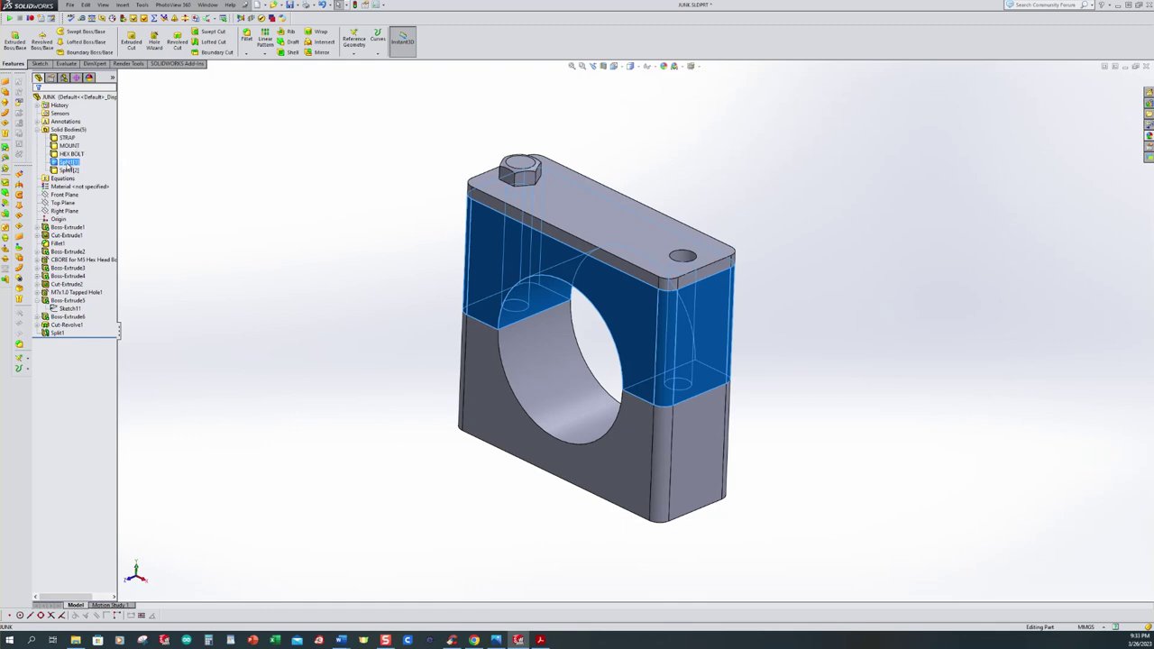
text(TOP)
click(312, 193)
double_click(67, 171)
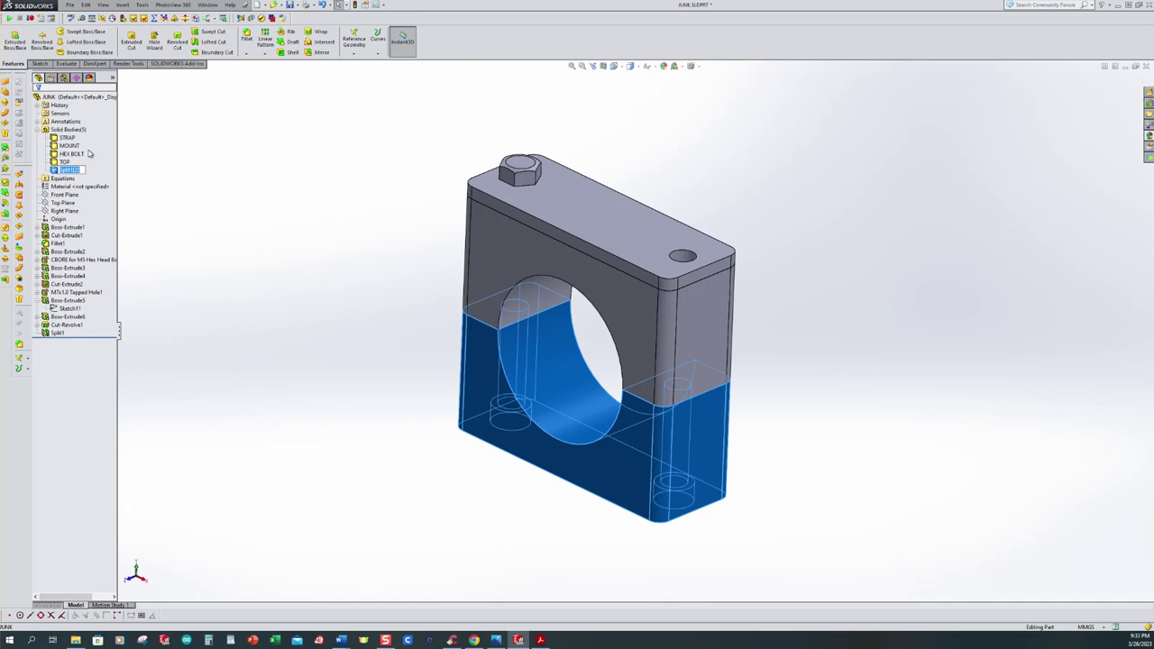
text(BTM)
click(217, 176)
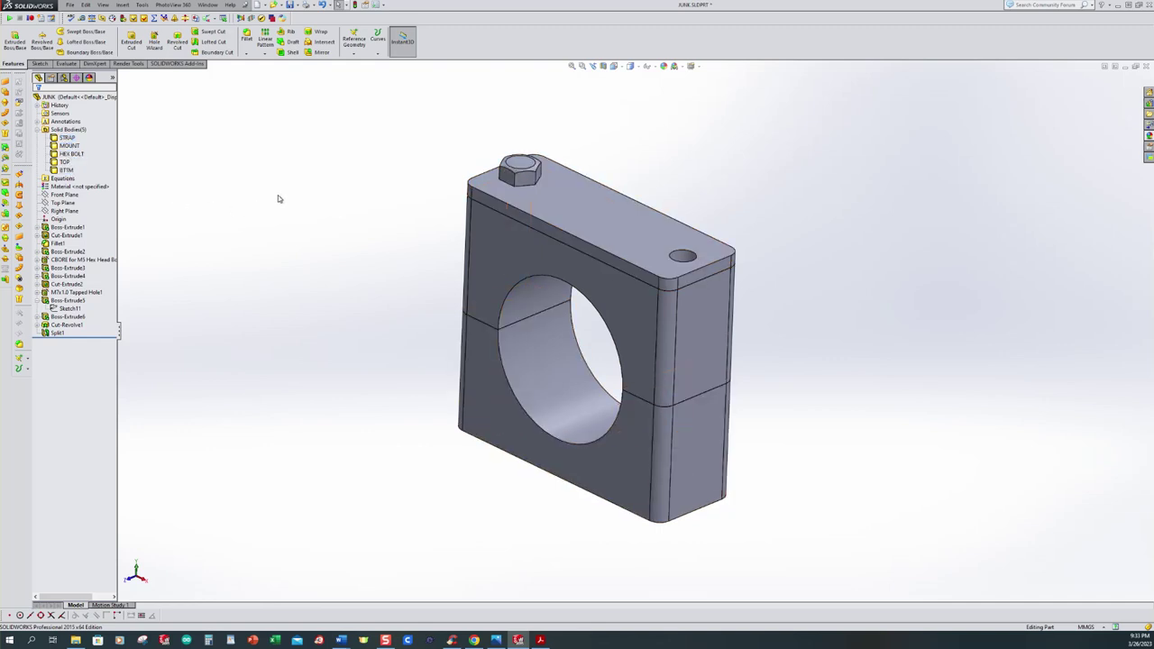
- Save all five solid bodies (STRAP, MOUNT, TOP, HEX BOLT, BTTM) as separate part files, with Consume cut bodies turned off
key(ctrl+7)
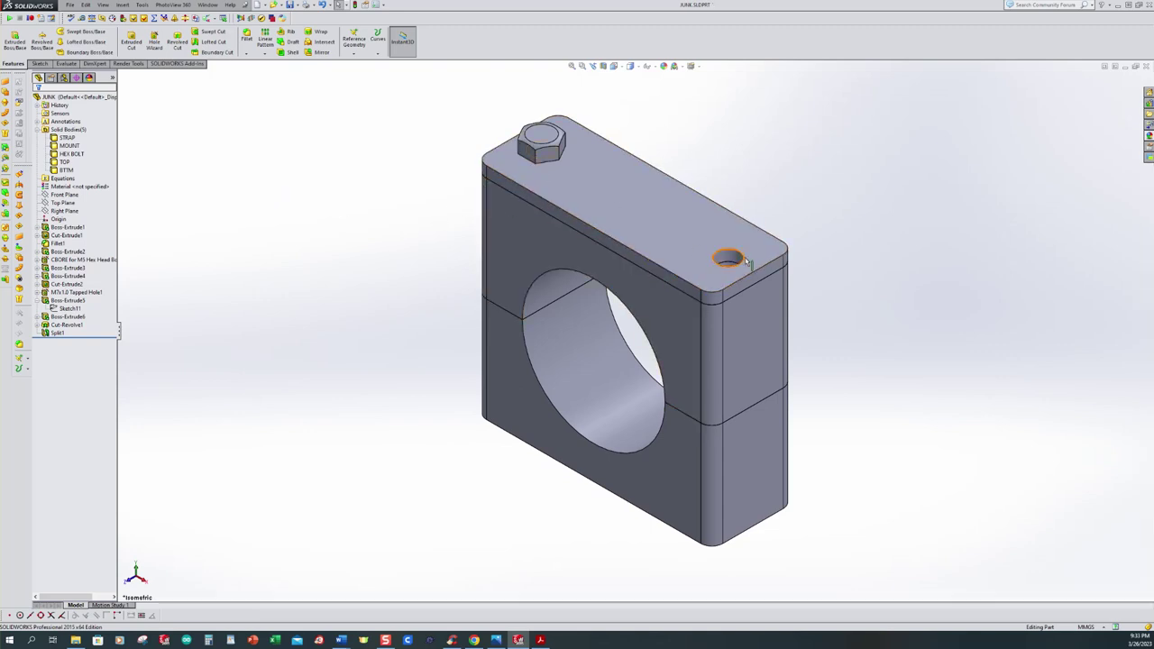
middle_drag(551, 495, 613, 341)
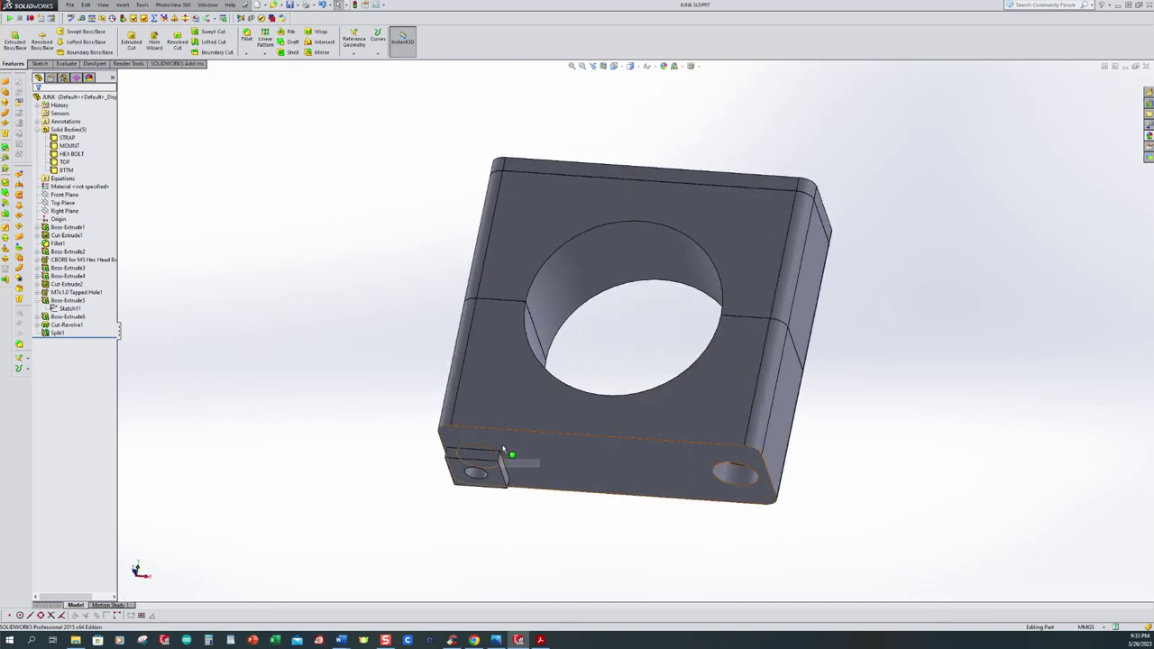
key(ctrl+7)
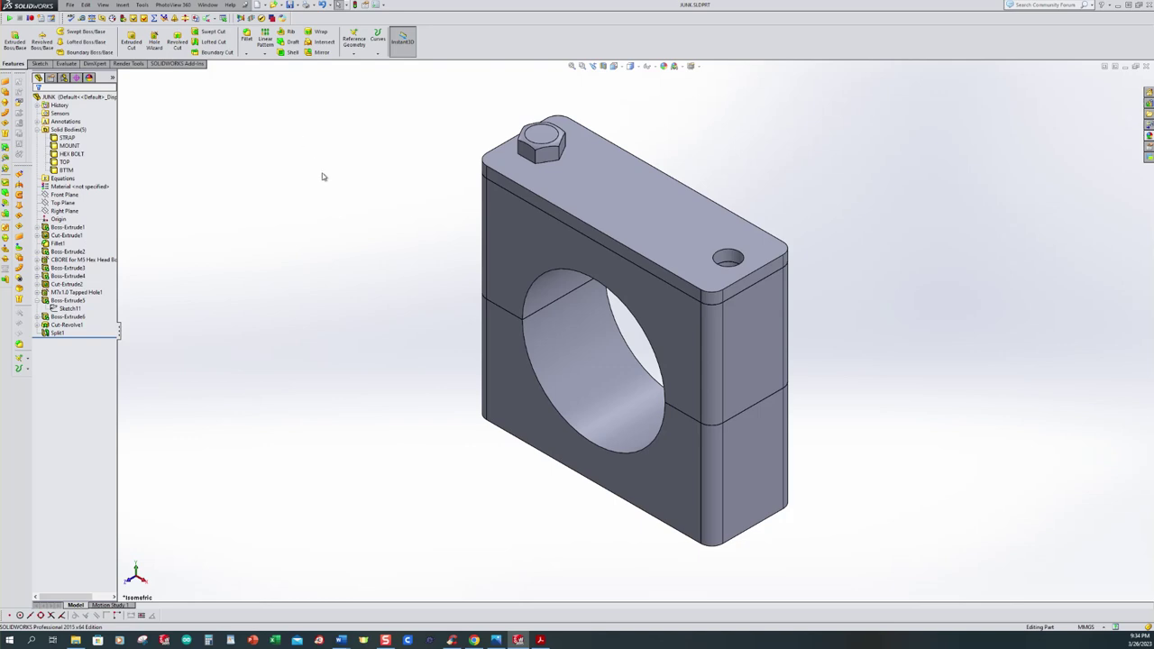
click(69, 130)
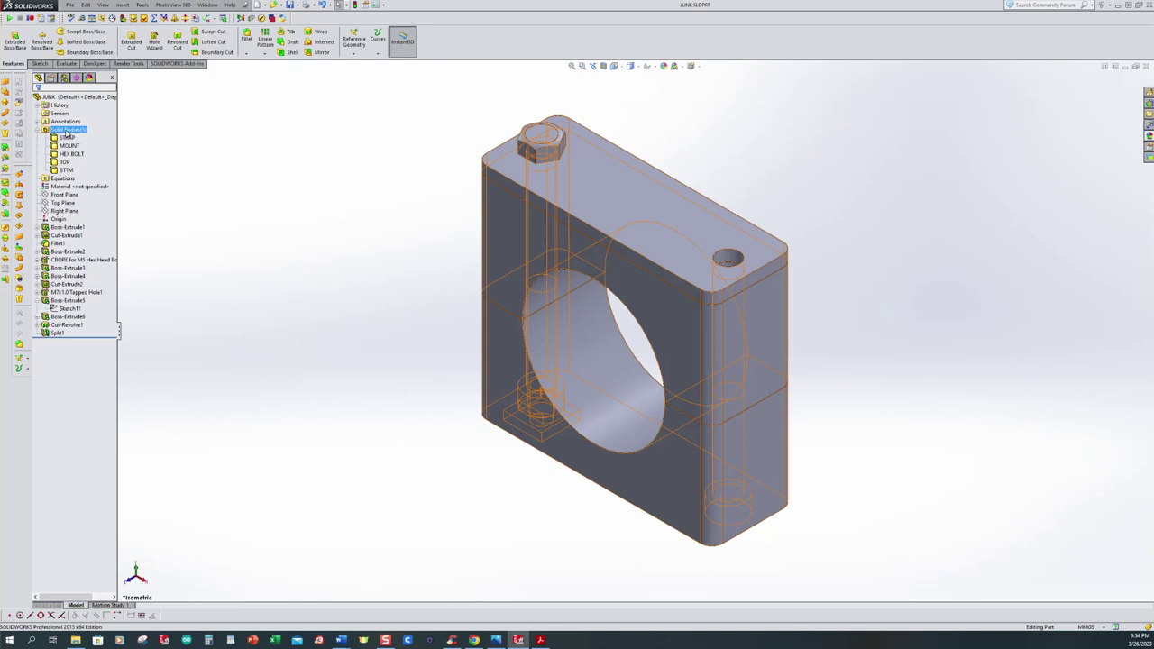
right_click(71, 132)
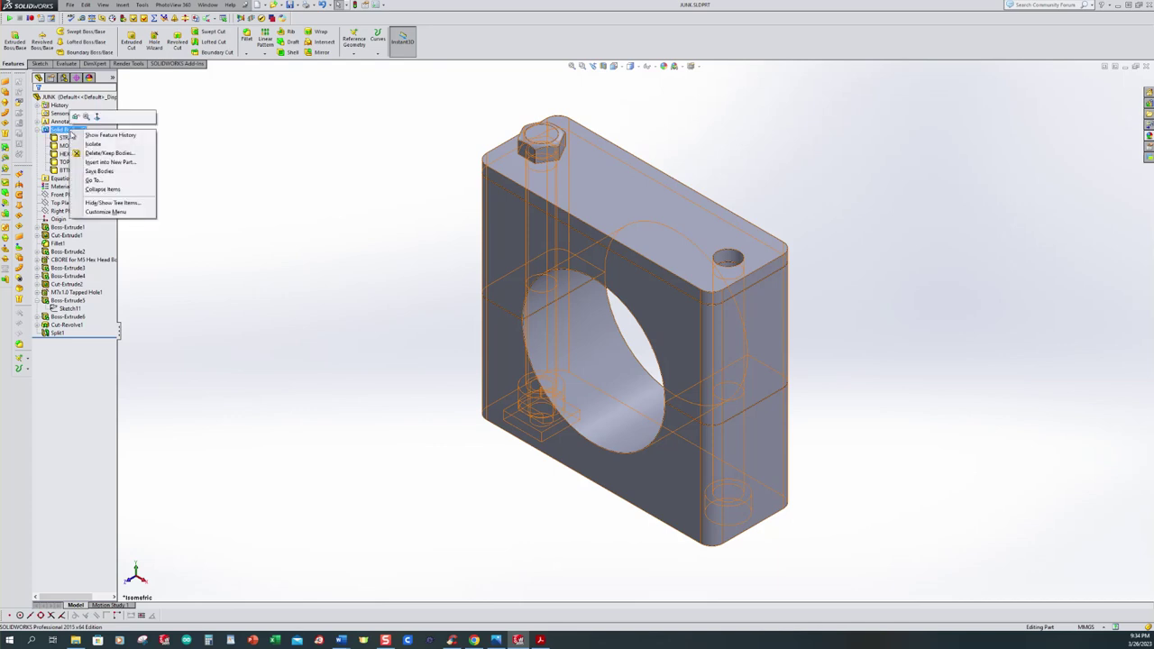
click(98, 170)
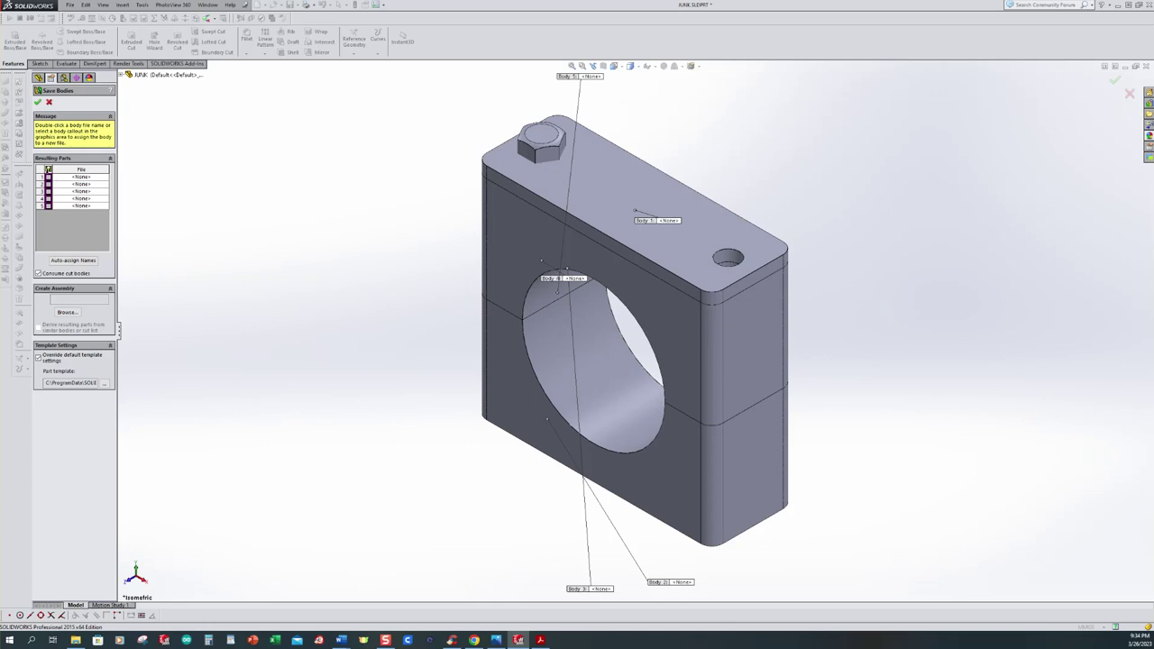
click(48, 170)
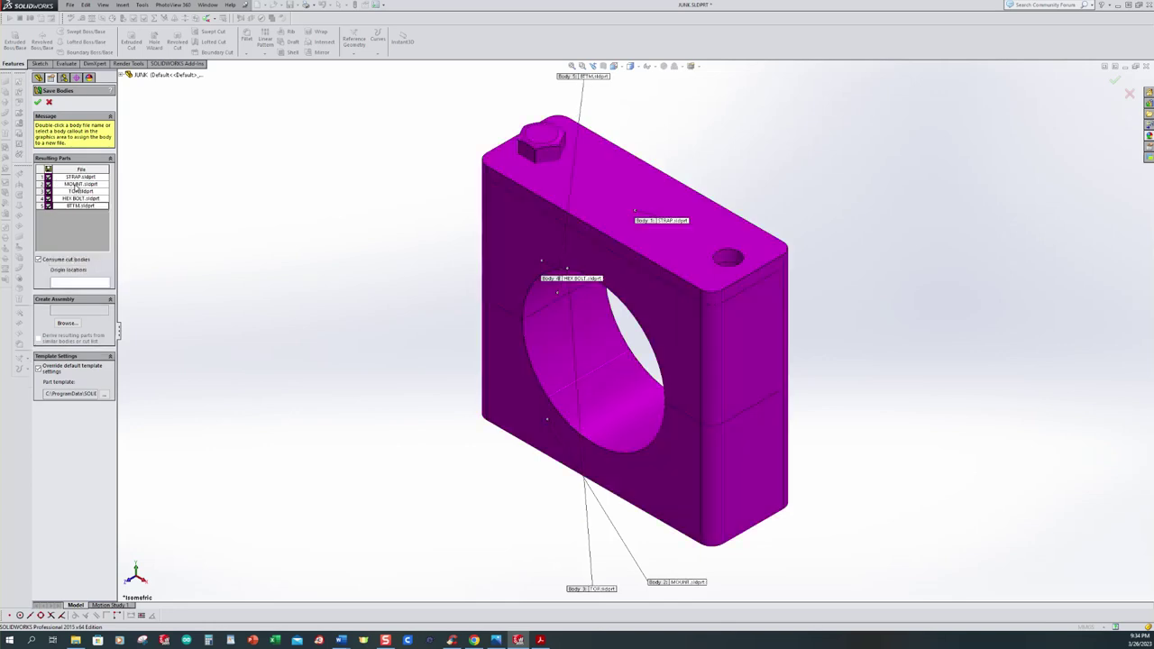
click(39, 260)
click(38, 103)
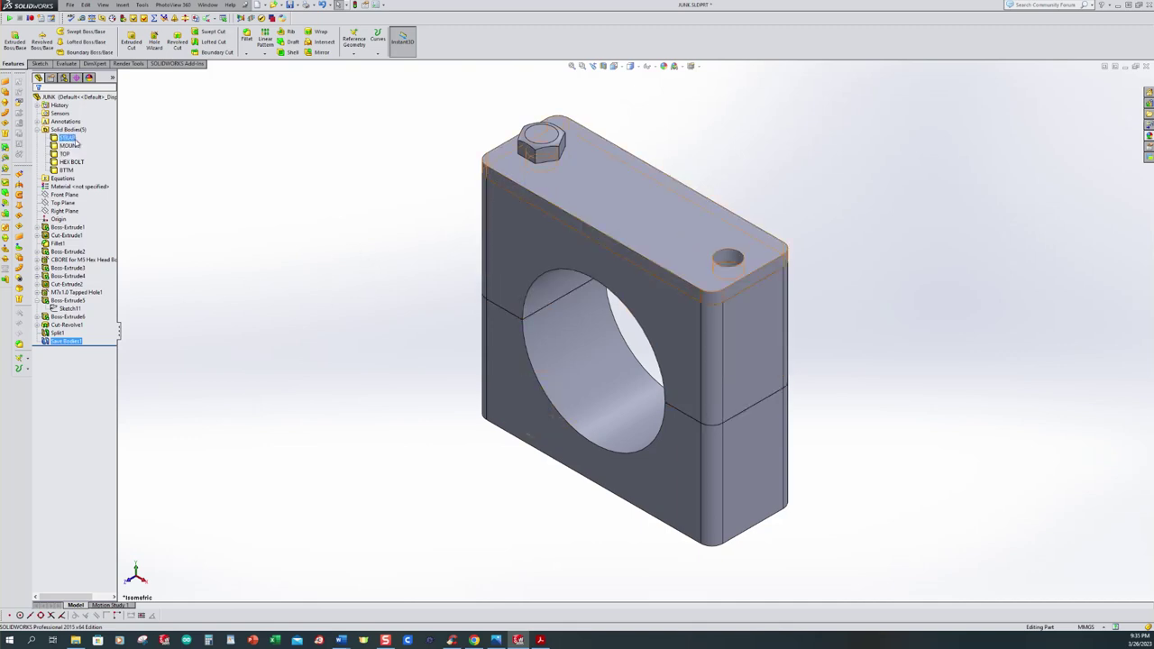
- Open the BTTM, HEX BOLT, MOUNT, STRAP and TOP part files together from the JUNK folder and maximize the TOP window
mouse_move(516, 638)
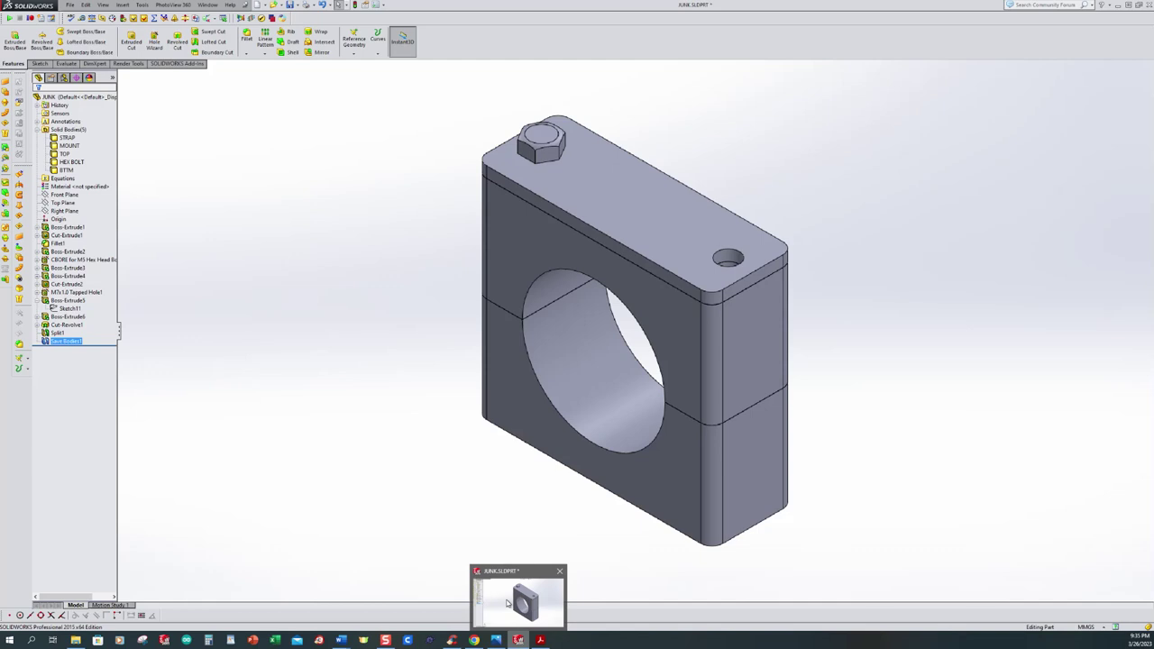
click(507, 603)
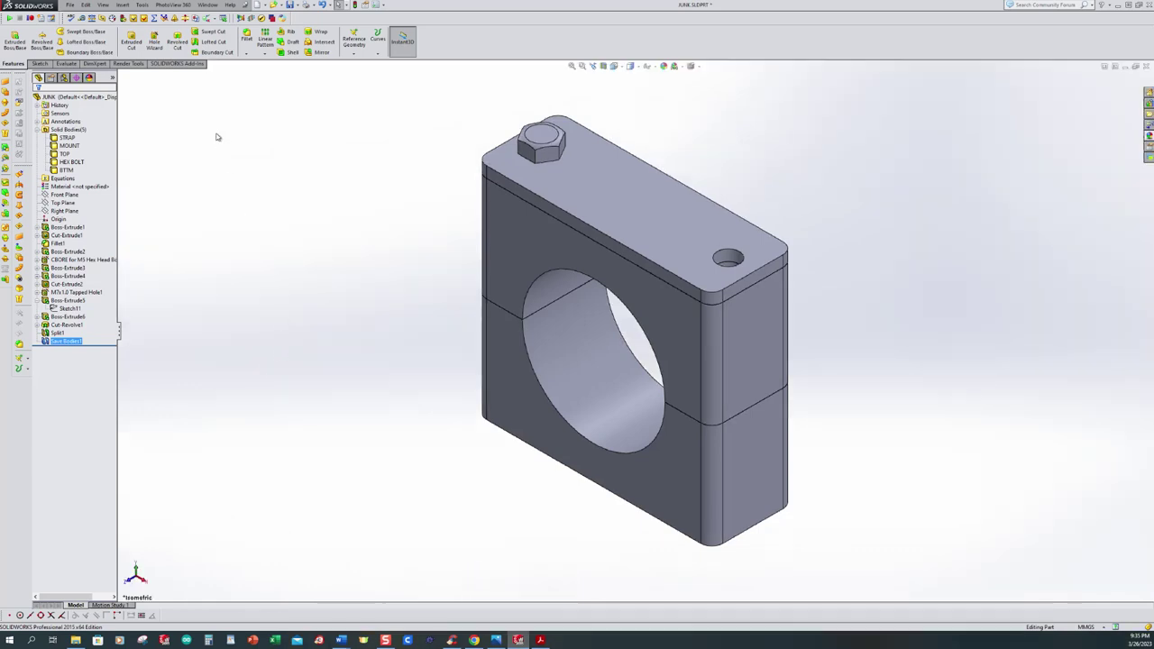
click(70, 6)
click(90, 27)
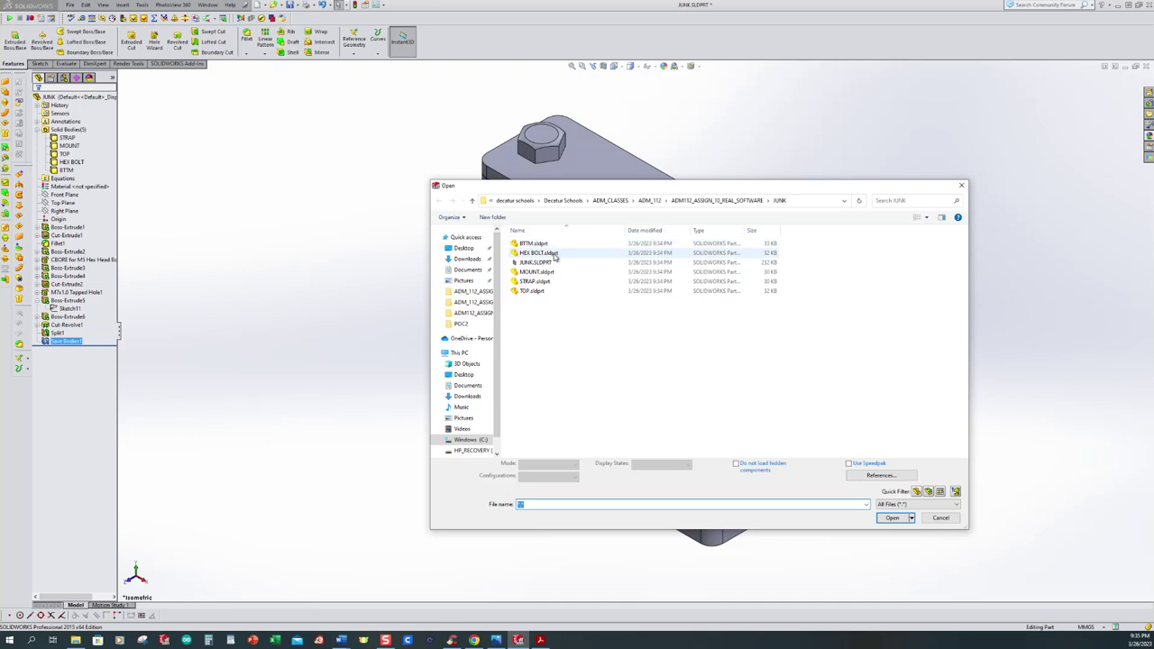
click(531, 296)
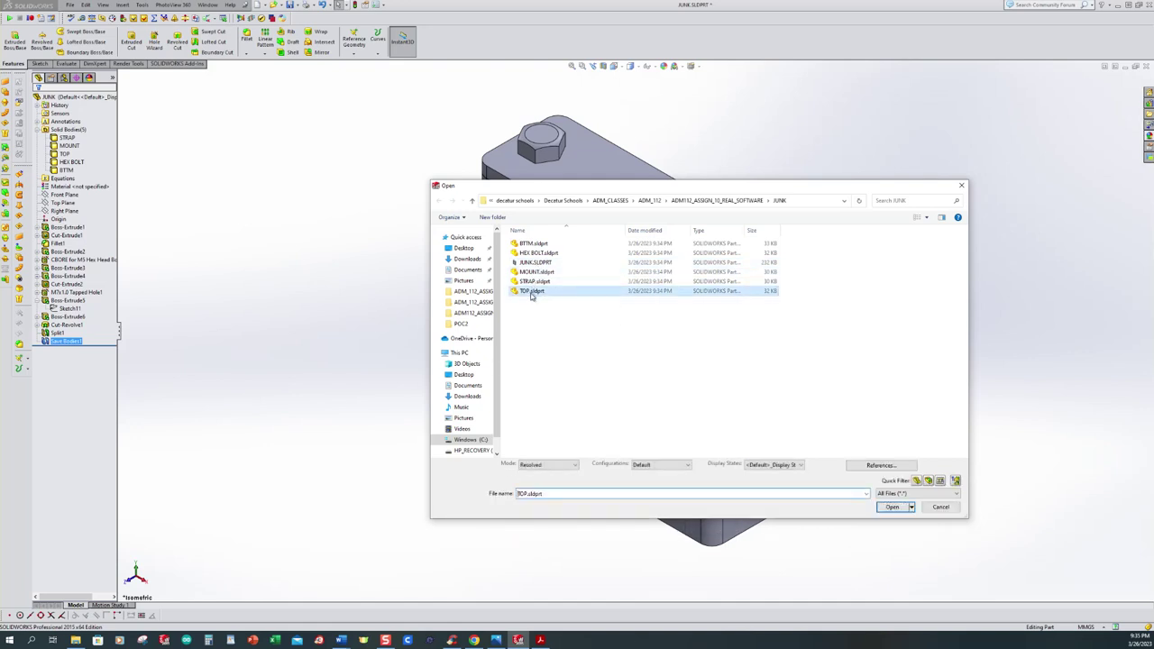
drag(538, 300, 533, 246)
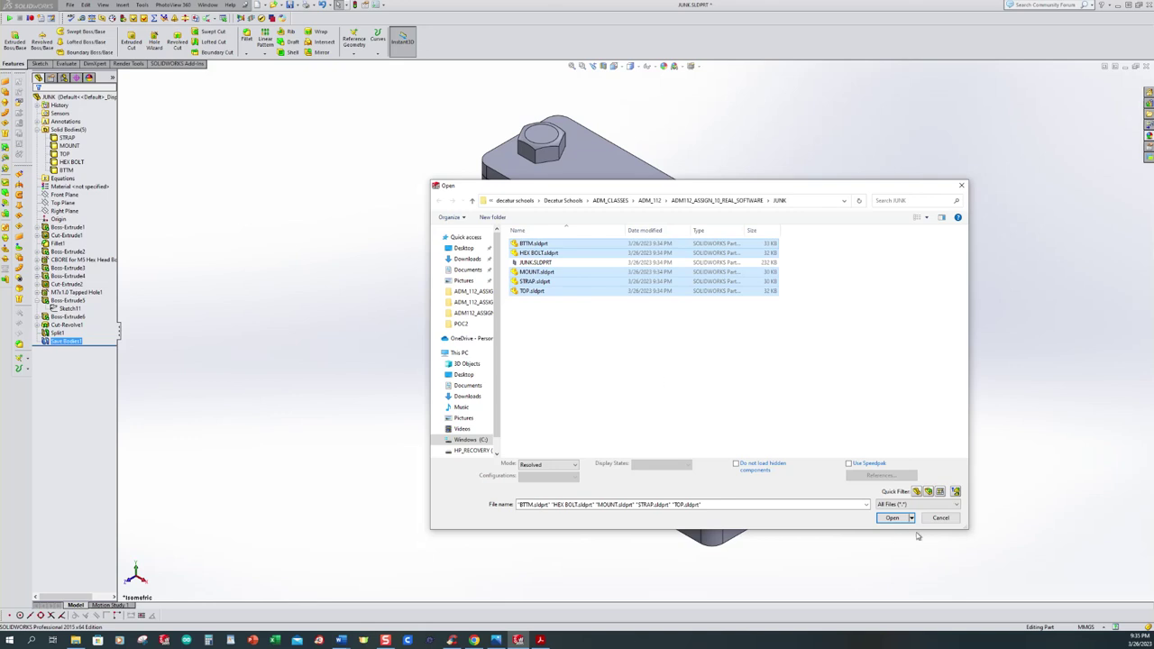
click(891, 518)
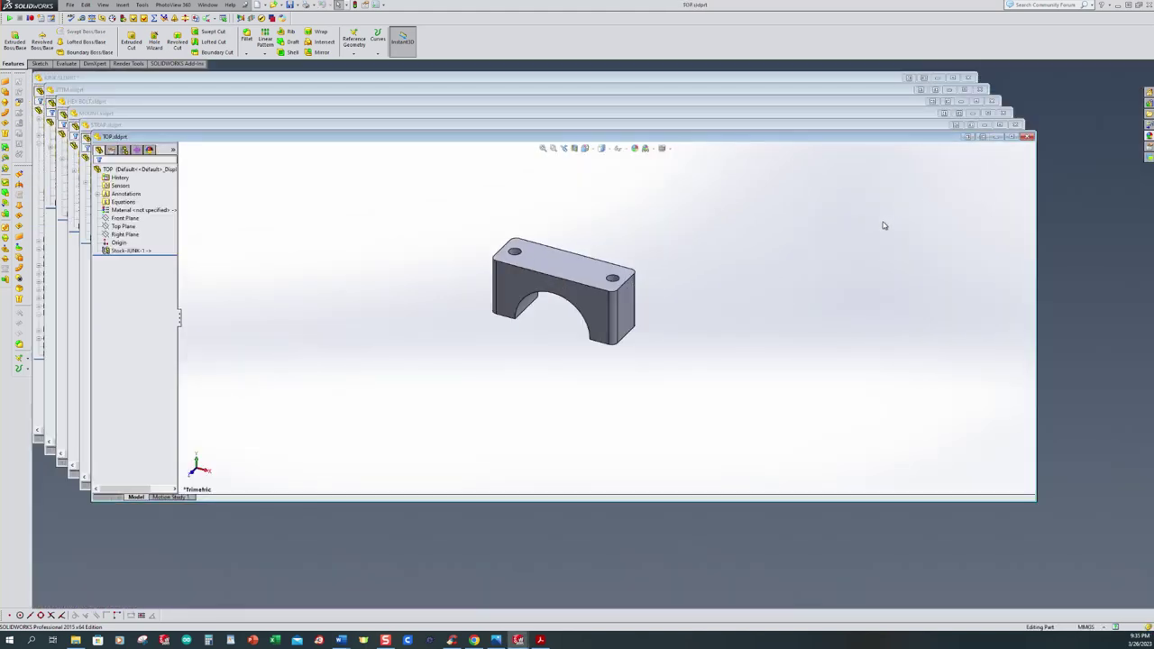
click(1012, 137)
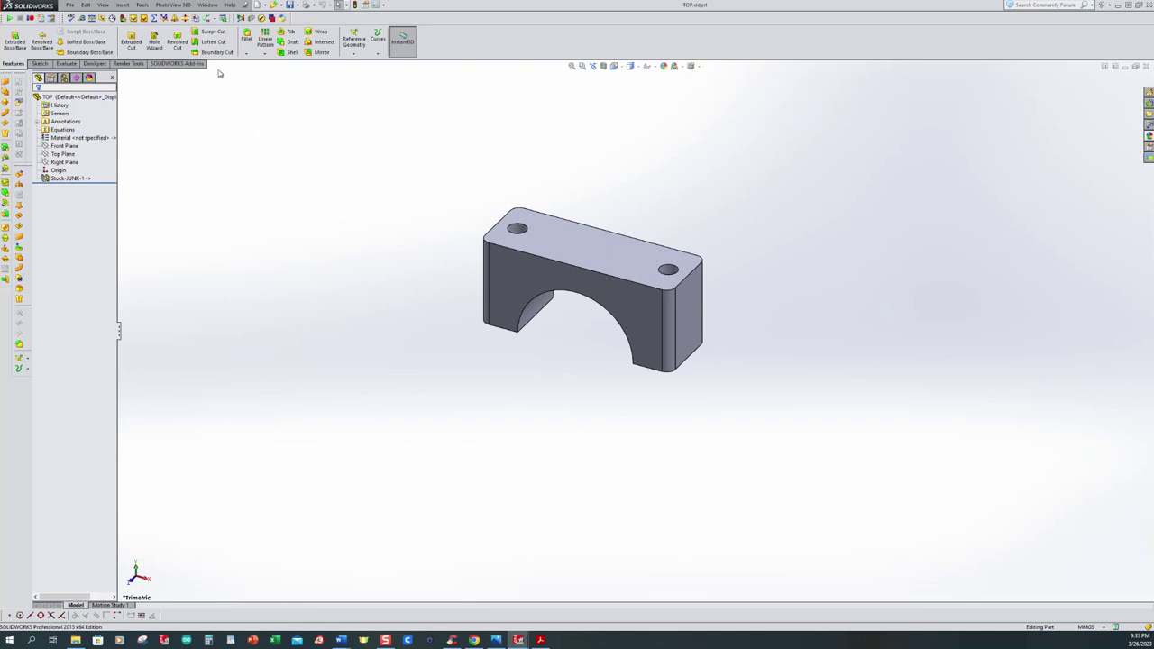
- Make a new assembly from the part and place MOUNT at the origin as its first component
click(70, 5)
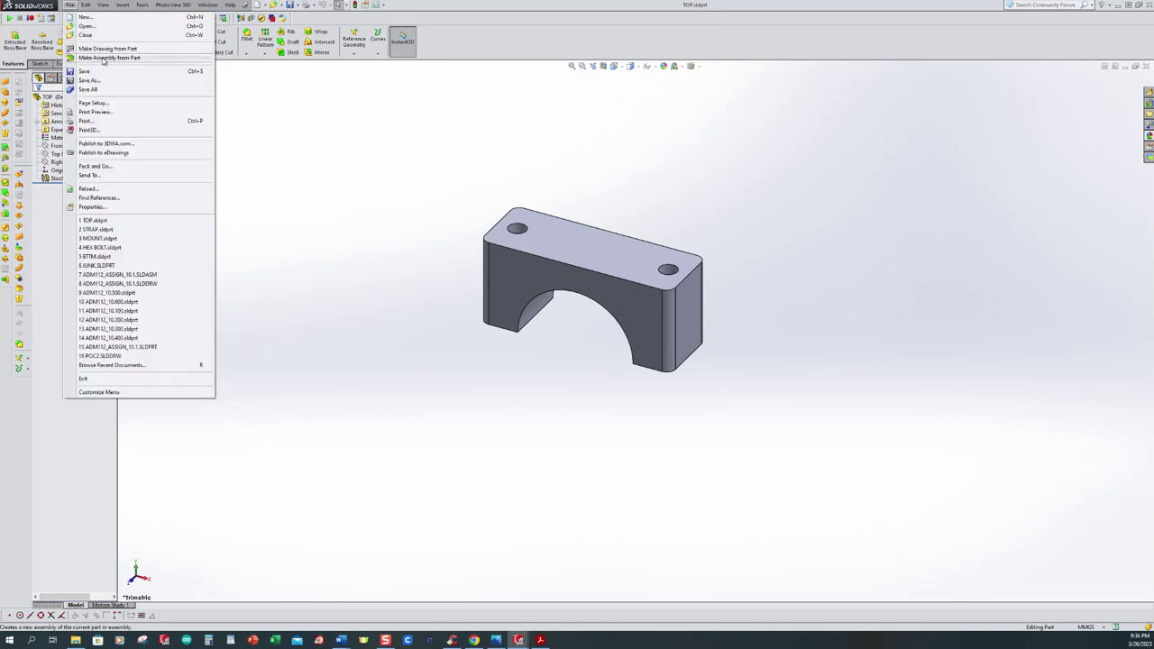
click(105, 58)
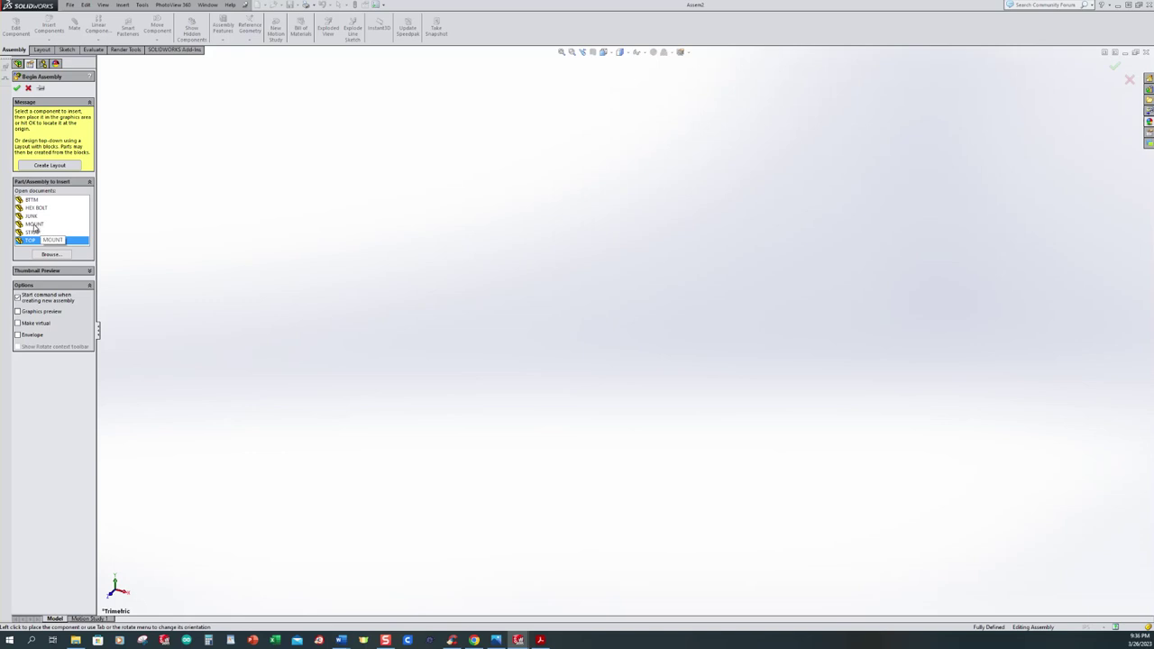
click(35, 224)
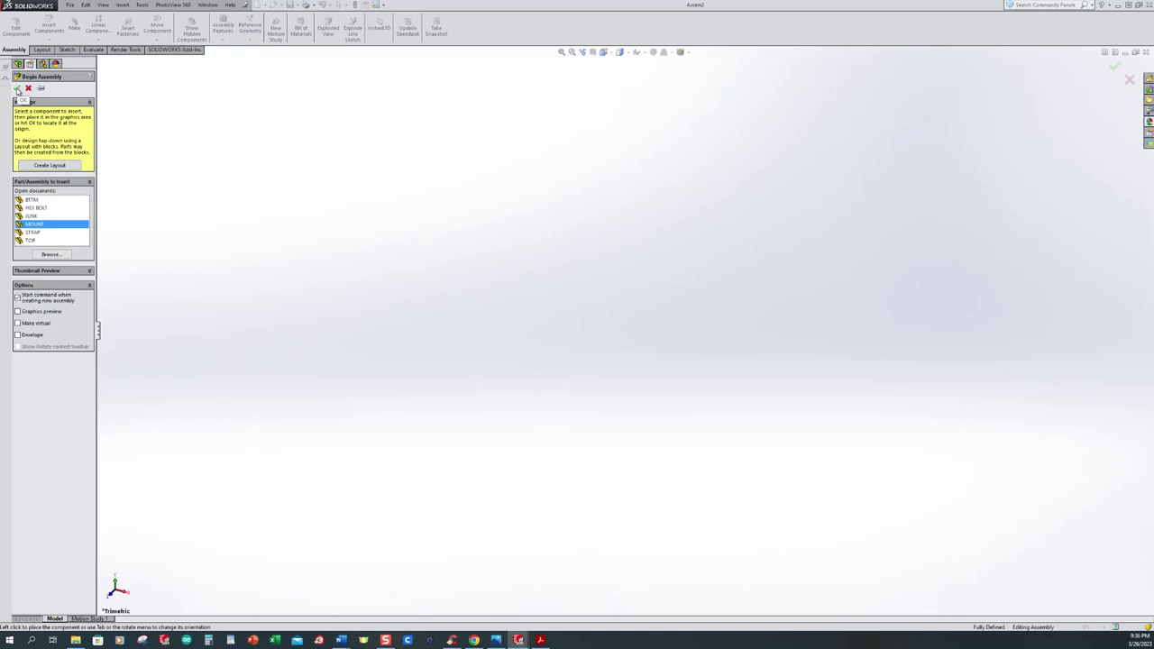
click(17, 89)
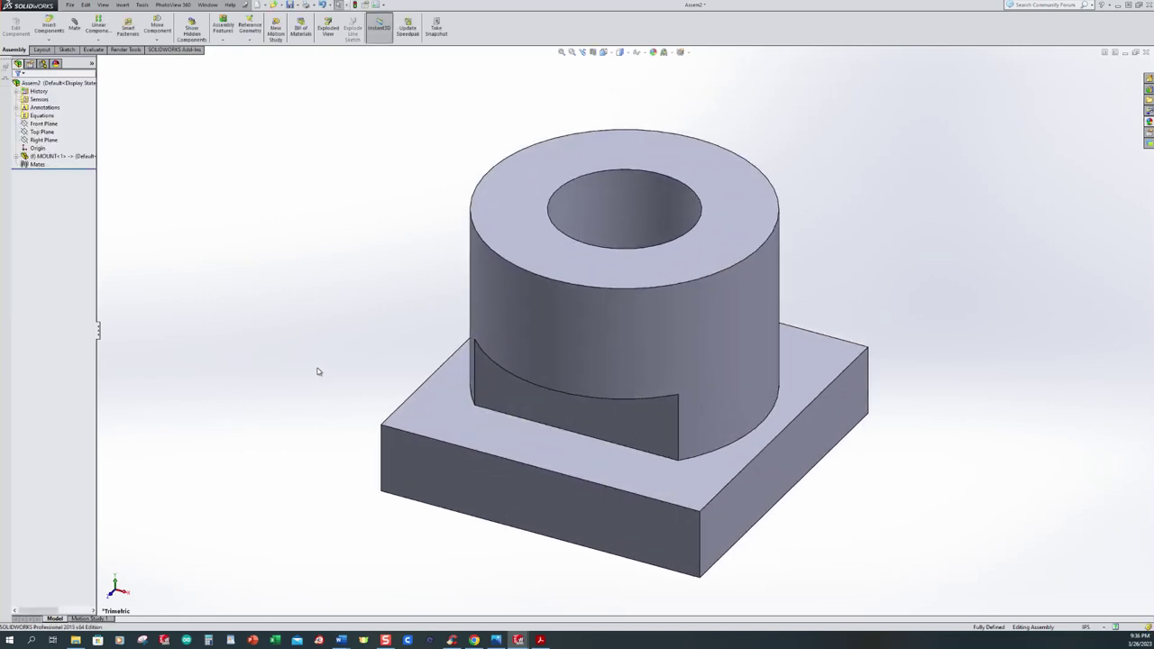
- Insert the BTTM part into the assembly at the origin
key(f)
scroll(702, 312, up, 3)
scroll(580, 269, down, 1)
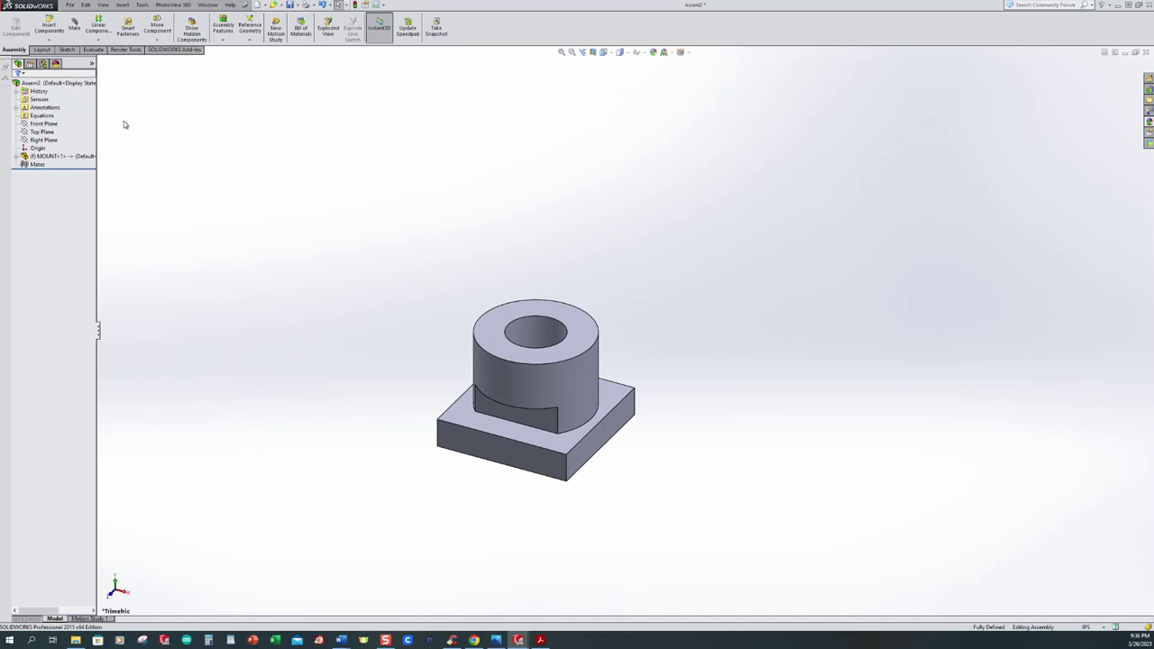
click(51, 41)
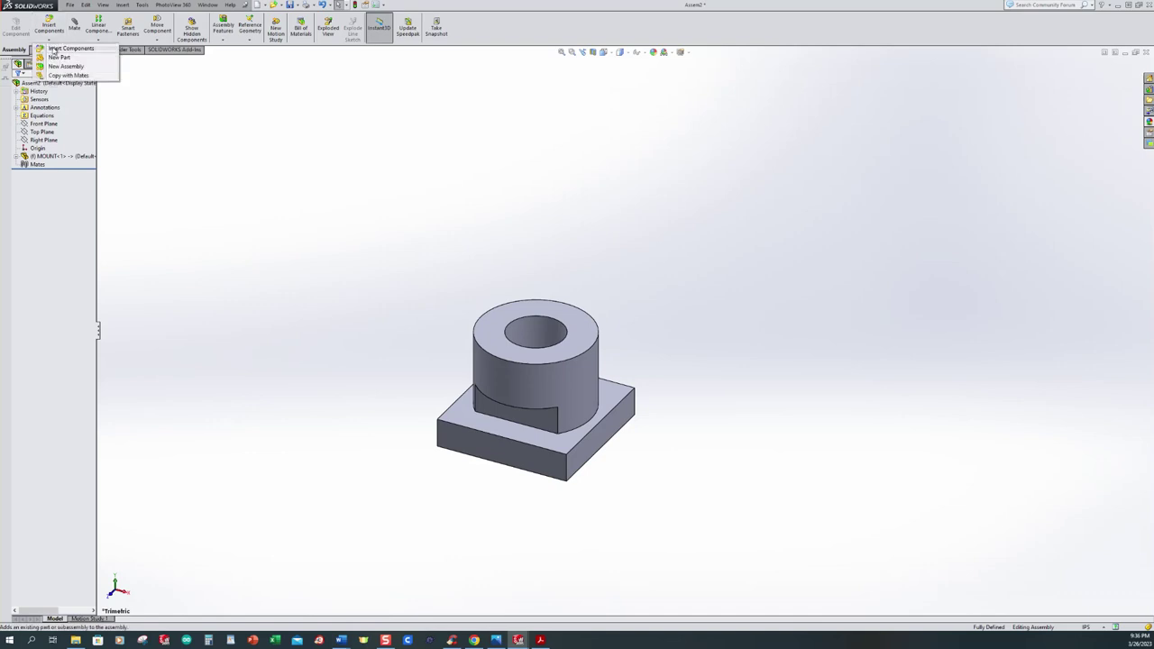
click(68, 48)
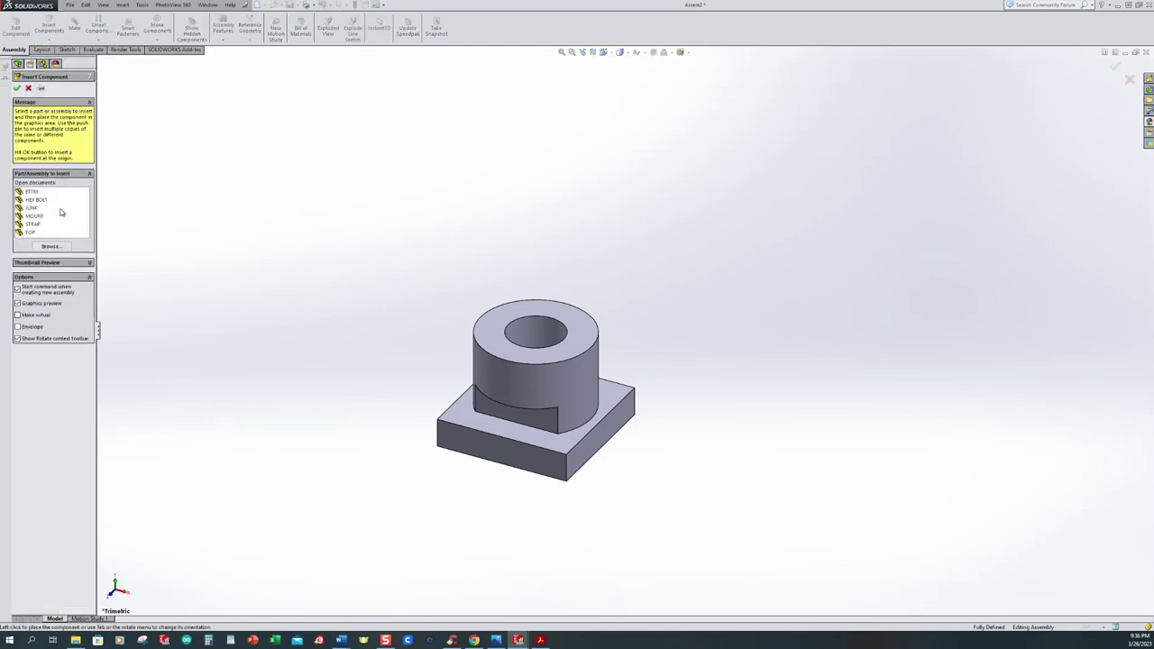
click(30, 191)
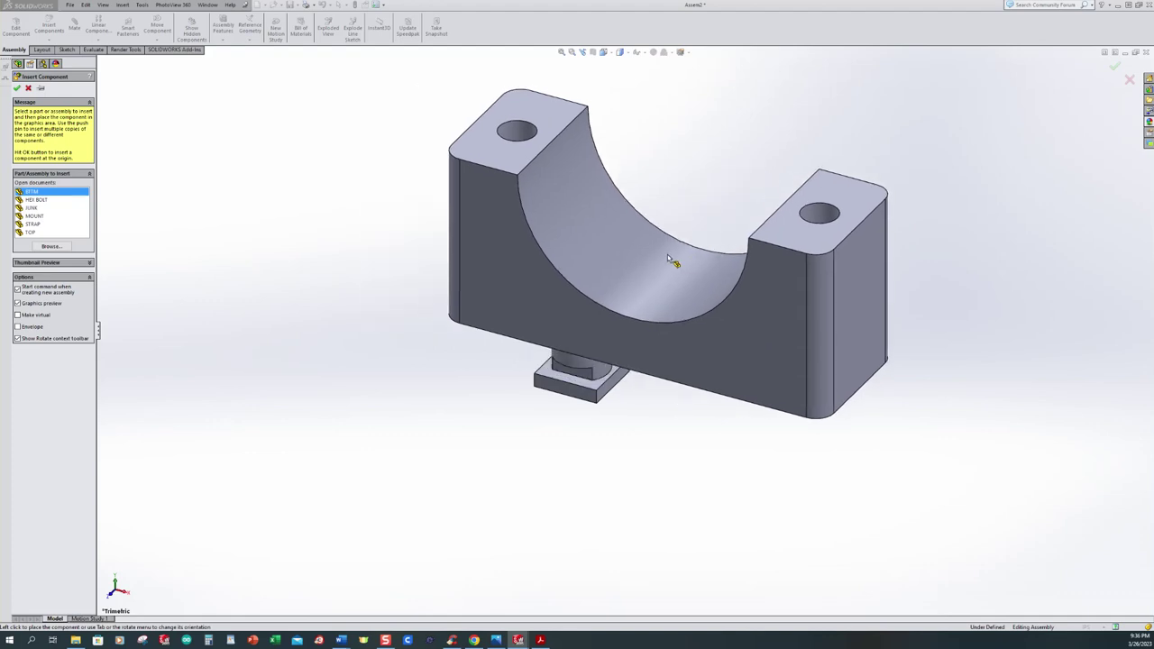
click(16, 88)
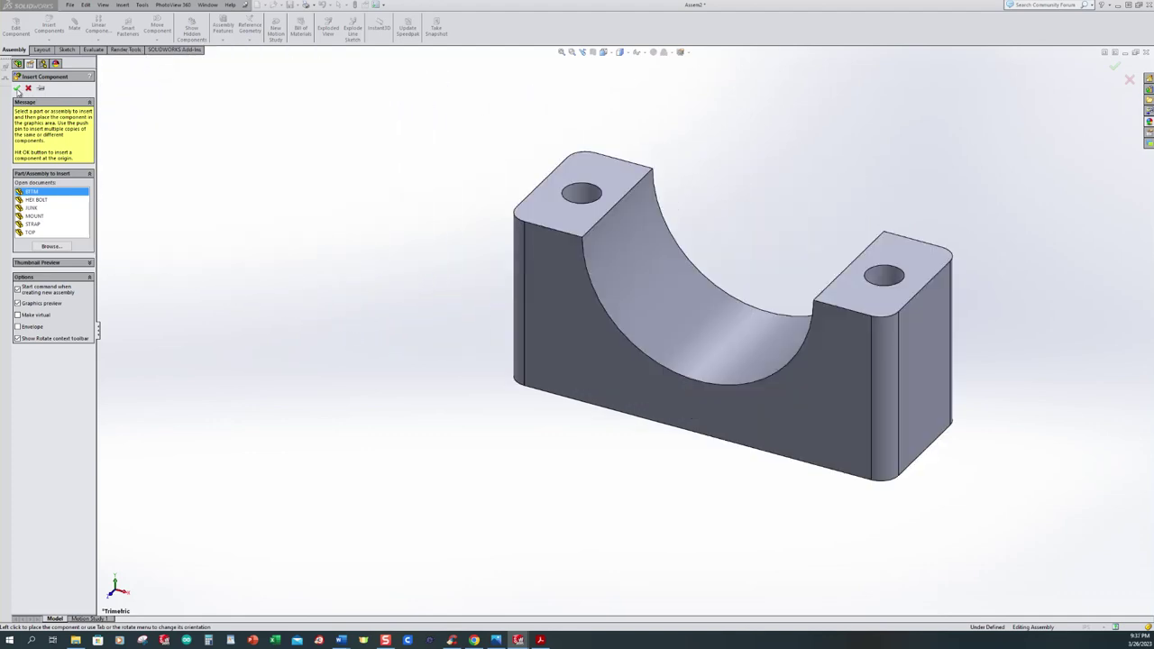
click(17, 88)
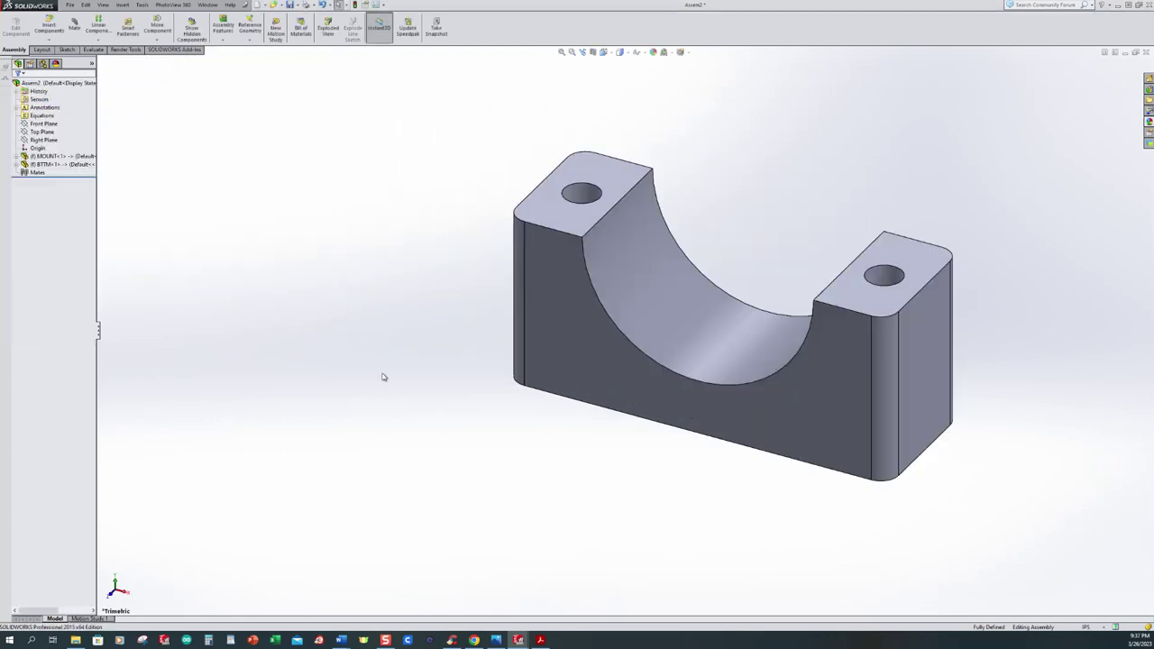
- Save the assembly as JUNK in the JUNK folder, along with the modified JUNK part
middle_drag(493, 395, 711, 285)
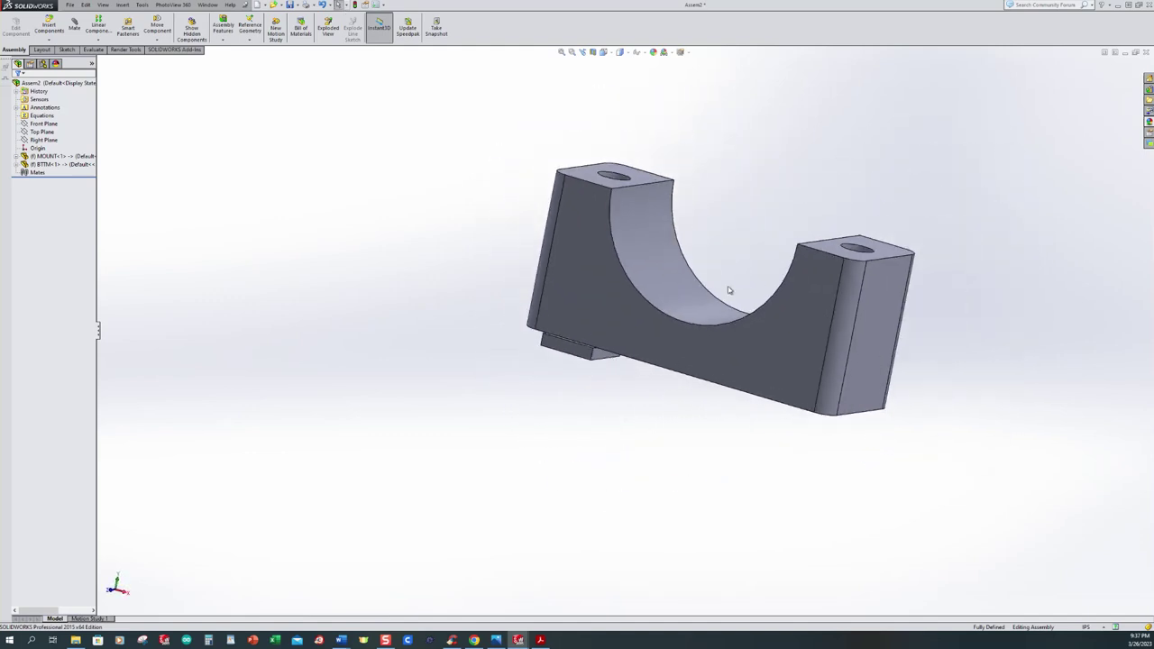
key(ctrl+7)
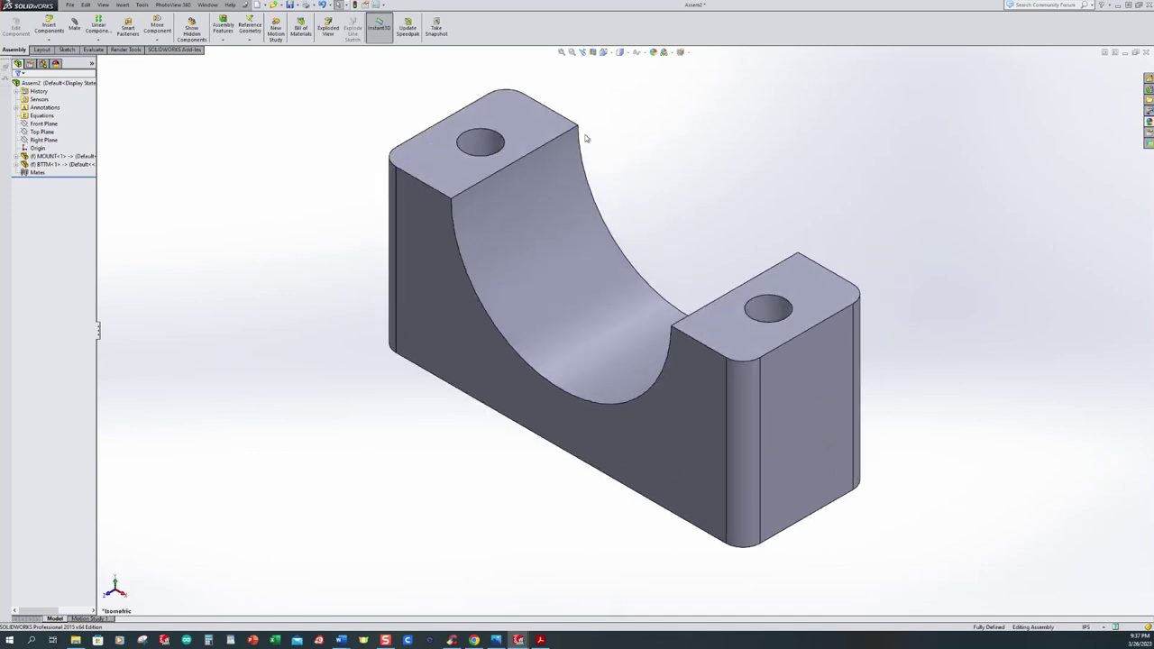
click(290, 5)
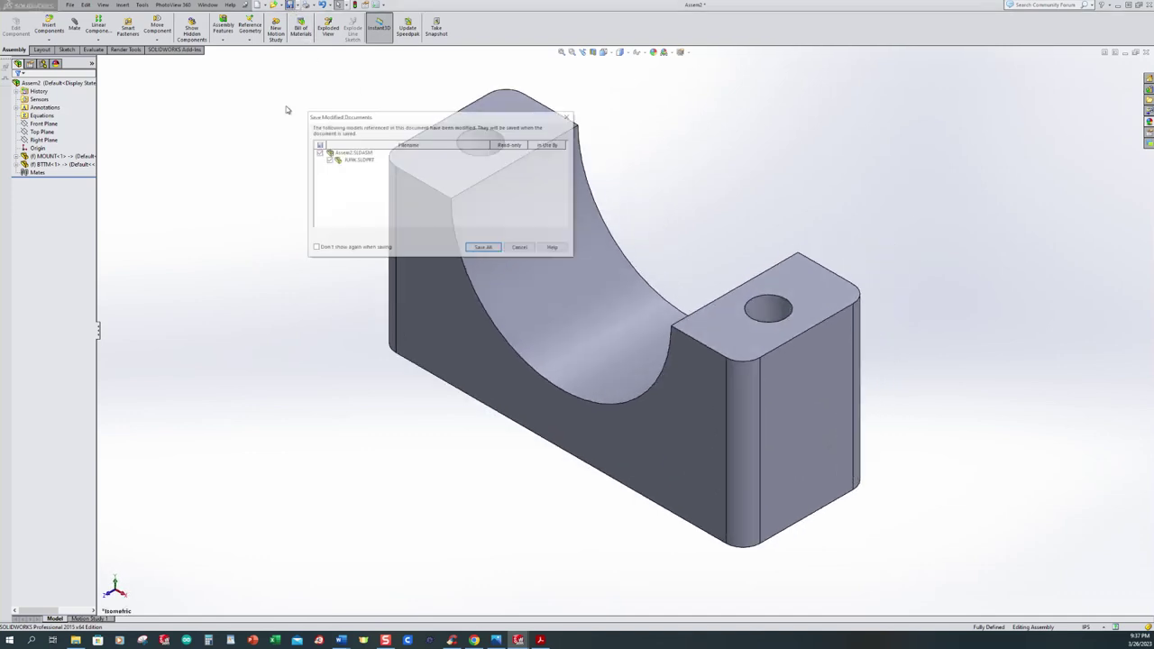
click(480, 248)
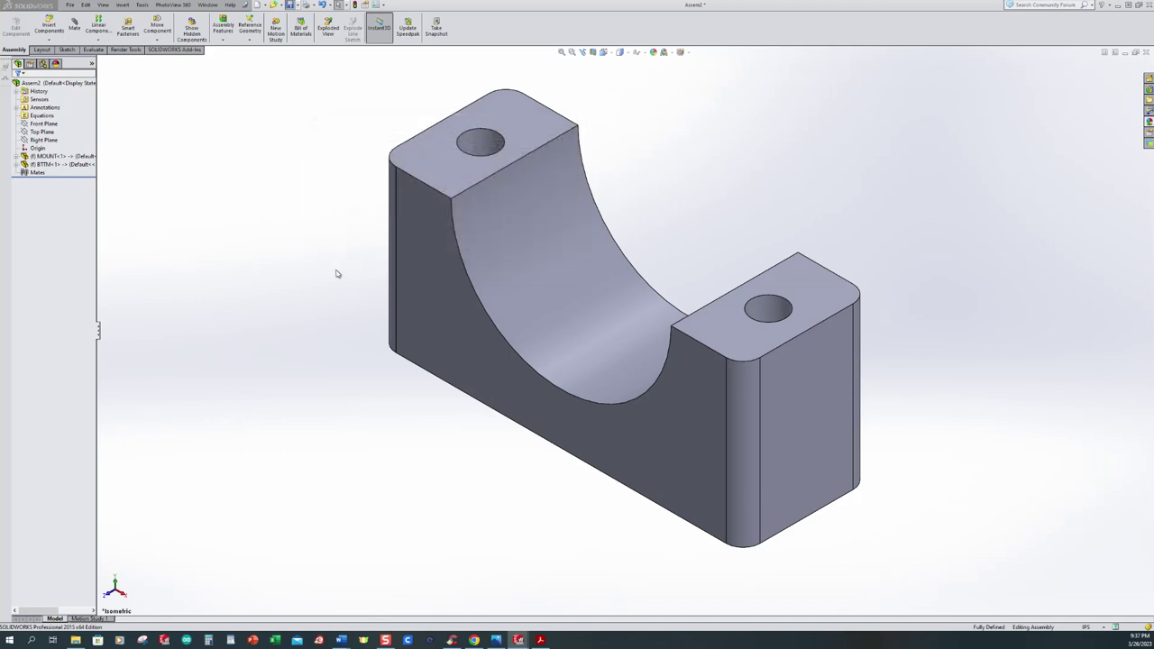
text(JUNK)
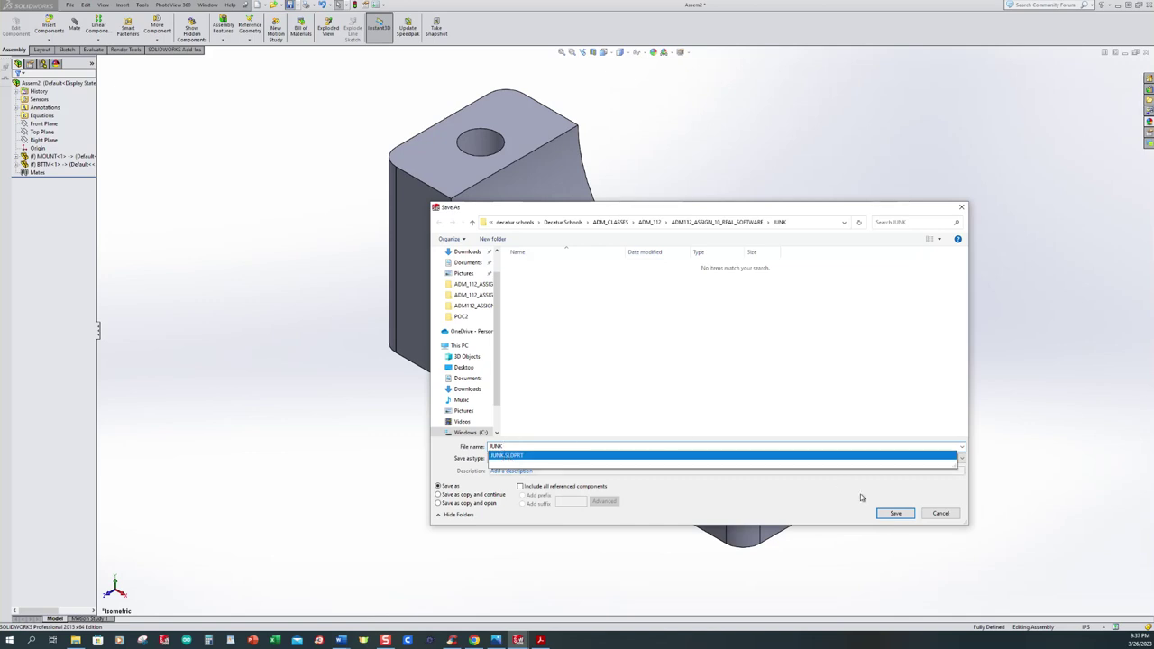
click(896, 513)
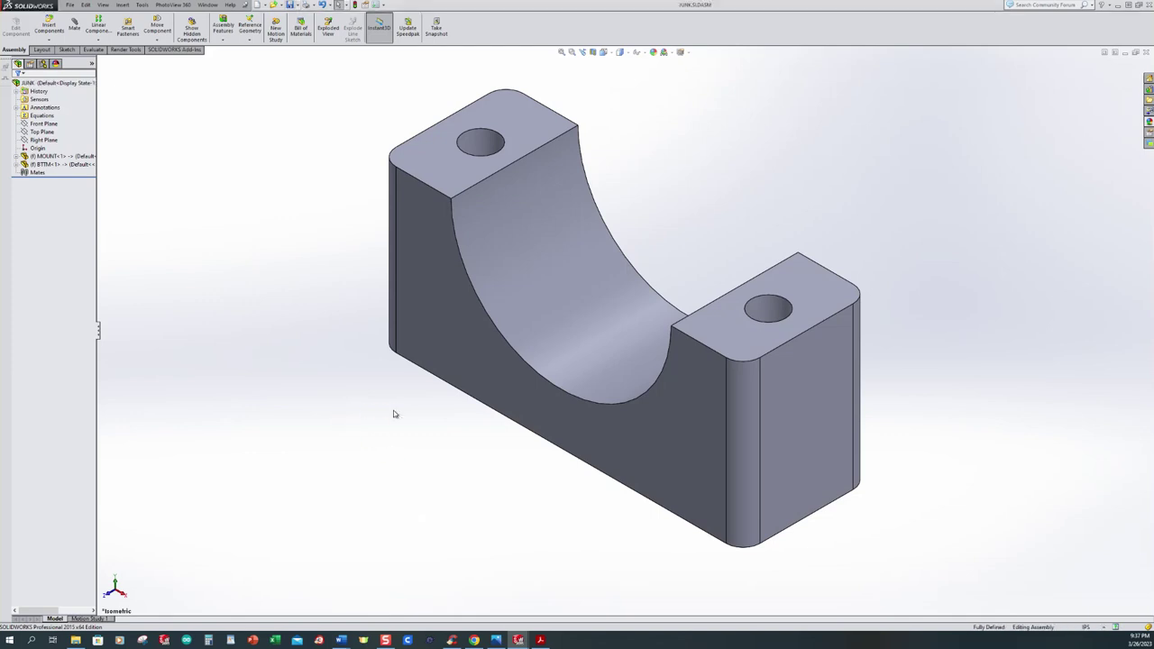
- Insert the TOP part into the assembly at the origin
middle_drag(362, 422, 355, 363)
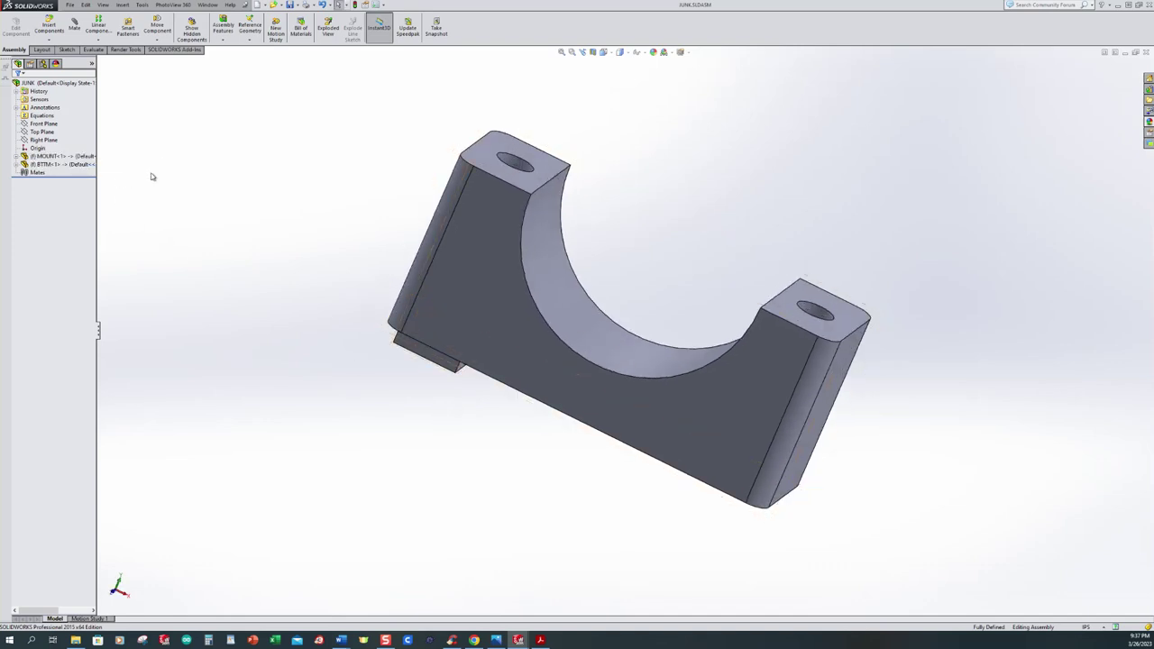
key(ctrl+7)
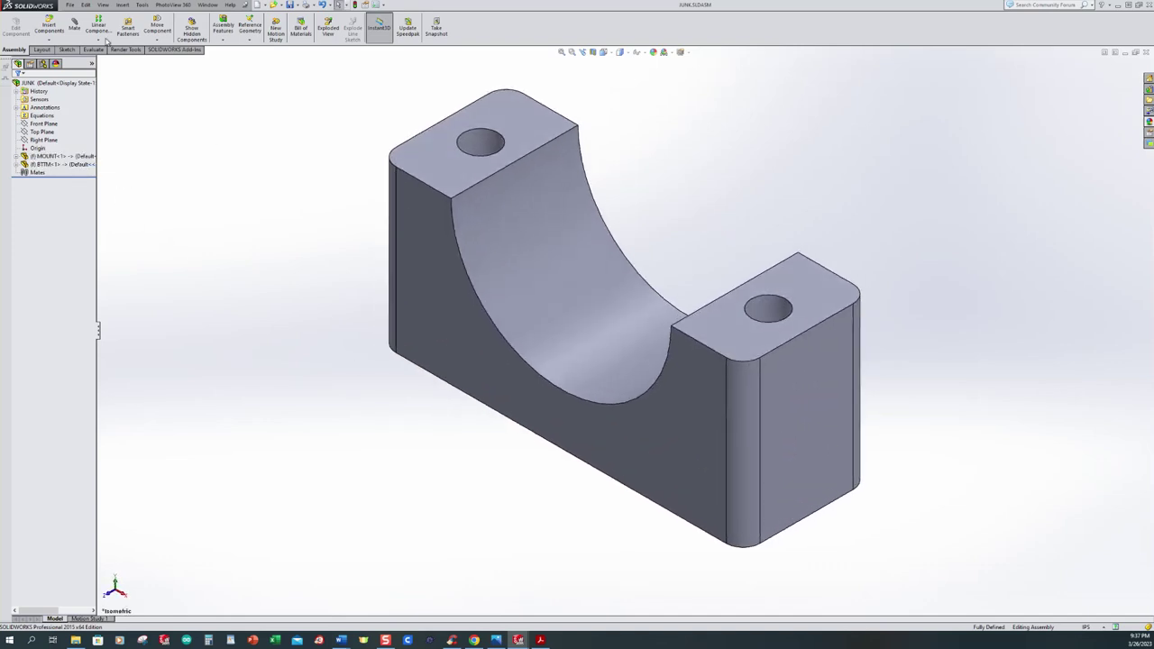
scroll(443, 327, up, 2)
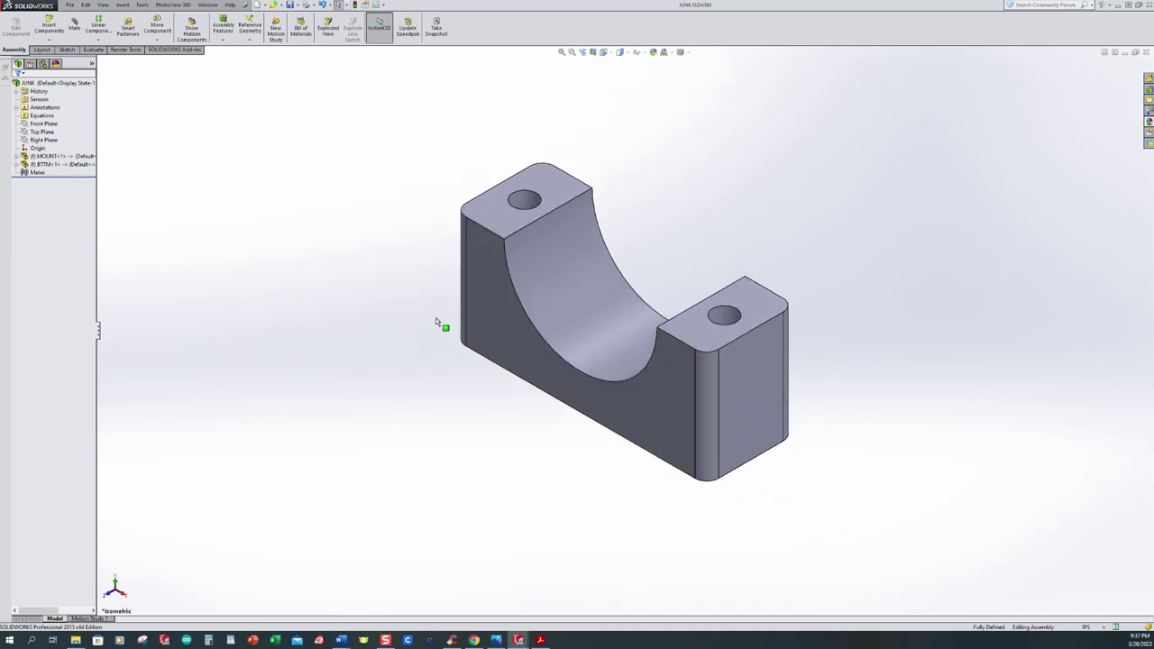
click(49, 40)
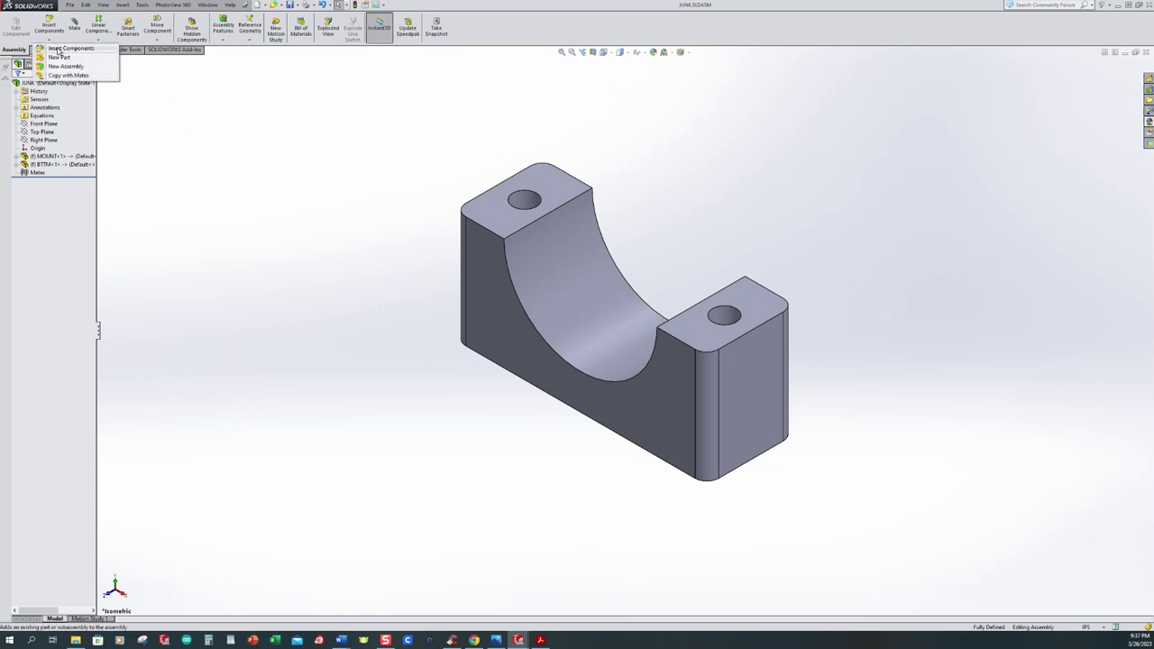
click(59, 50)
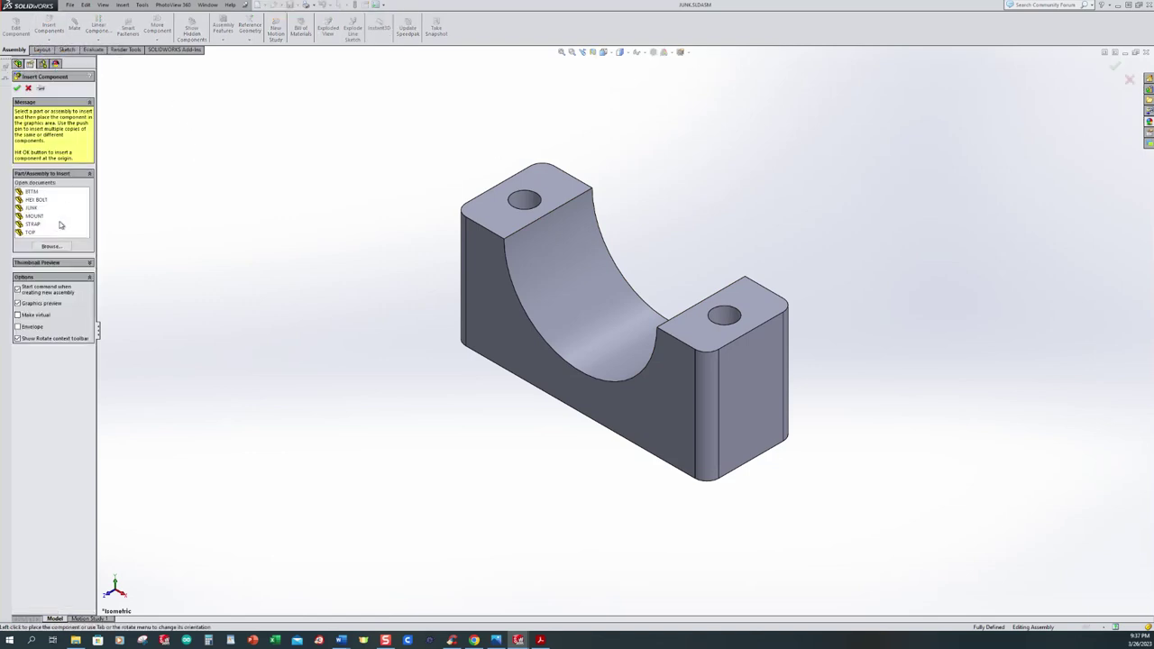
click(33, 231)
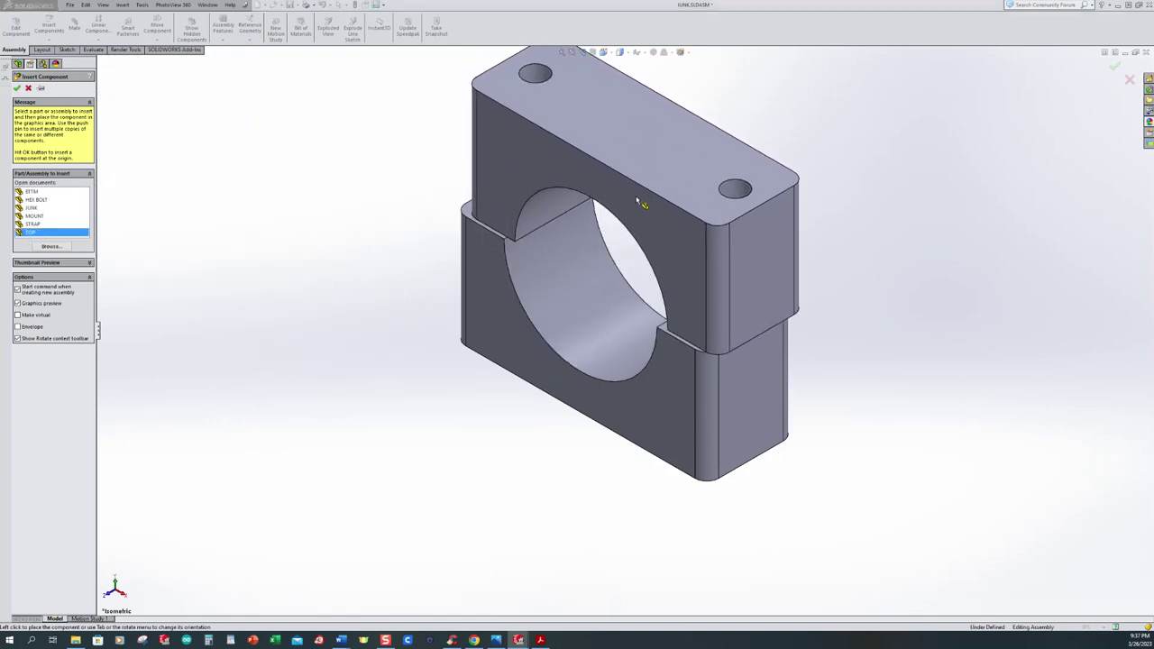
click(18, 90)
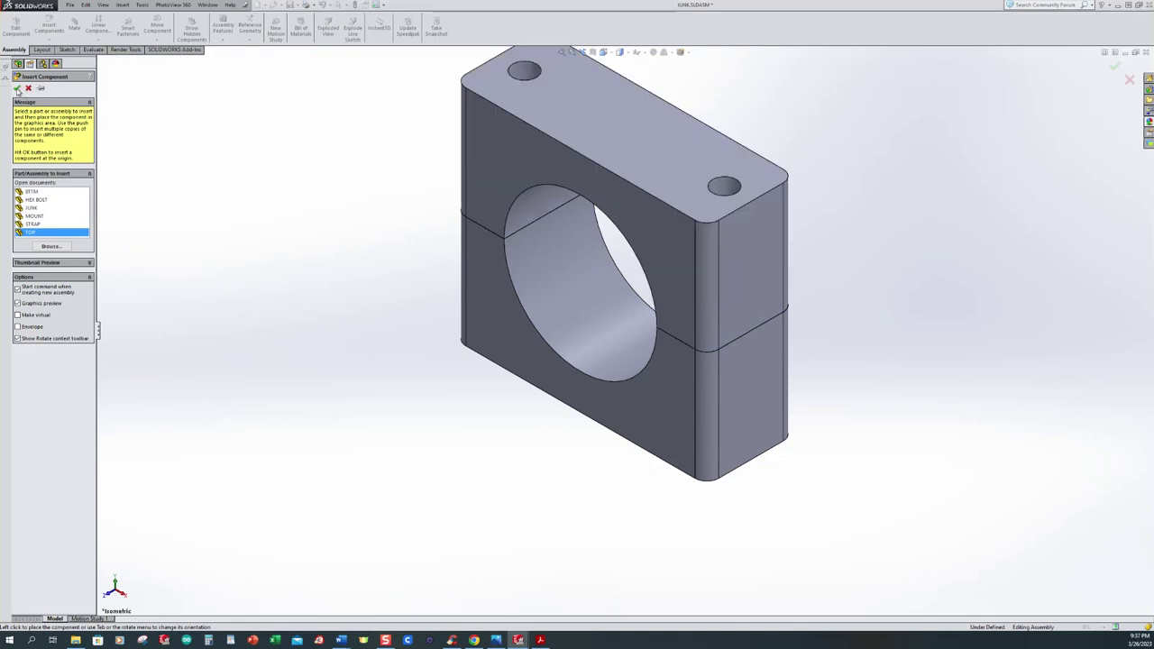
- Insert the STRAP part into the assembly at the origin
scroll(613, 332, down, 3)
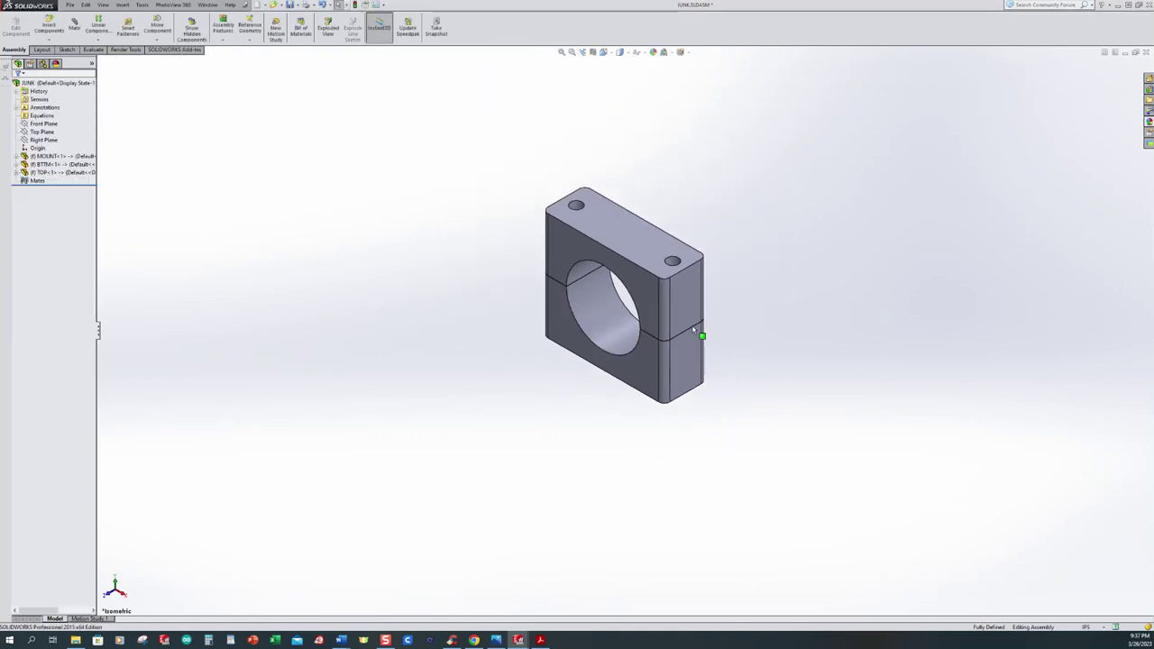
scroll(690, 244, up, 2)
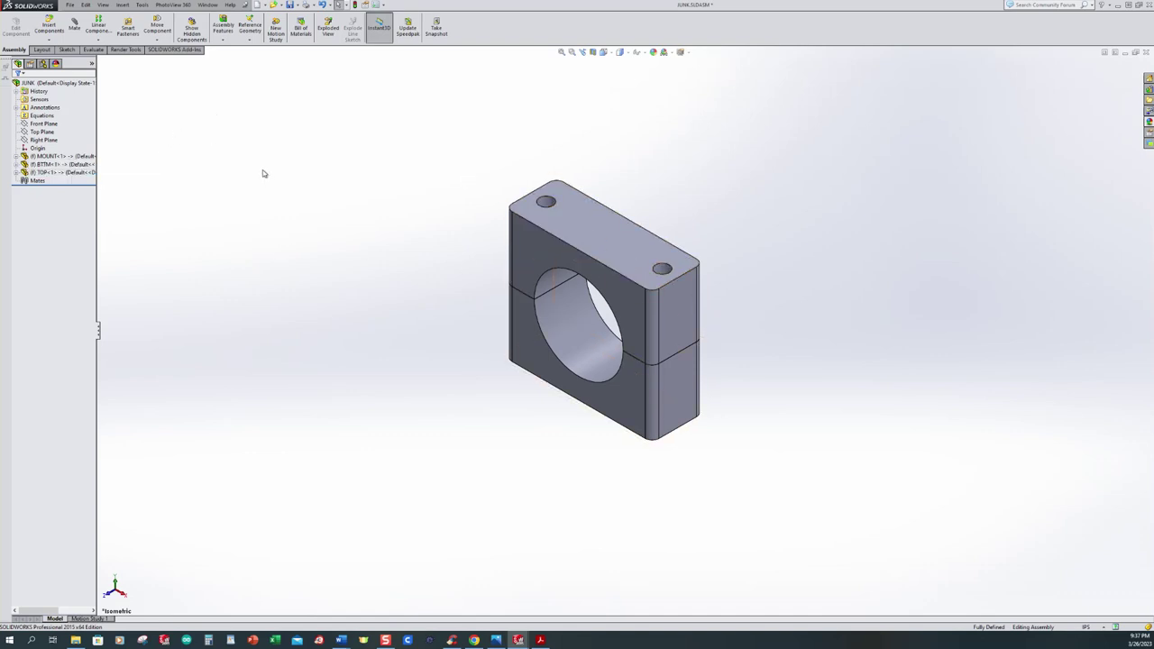
click(49, 40)
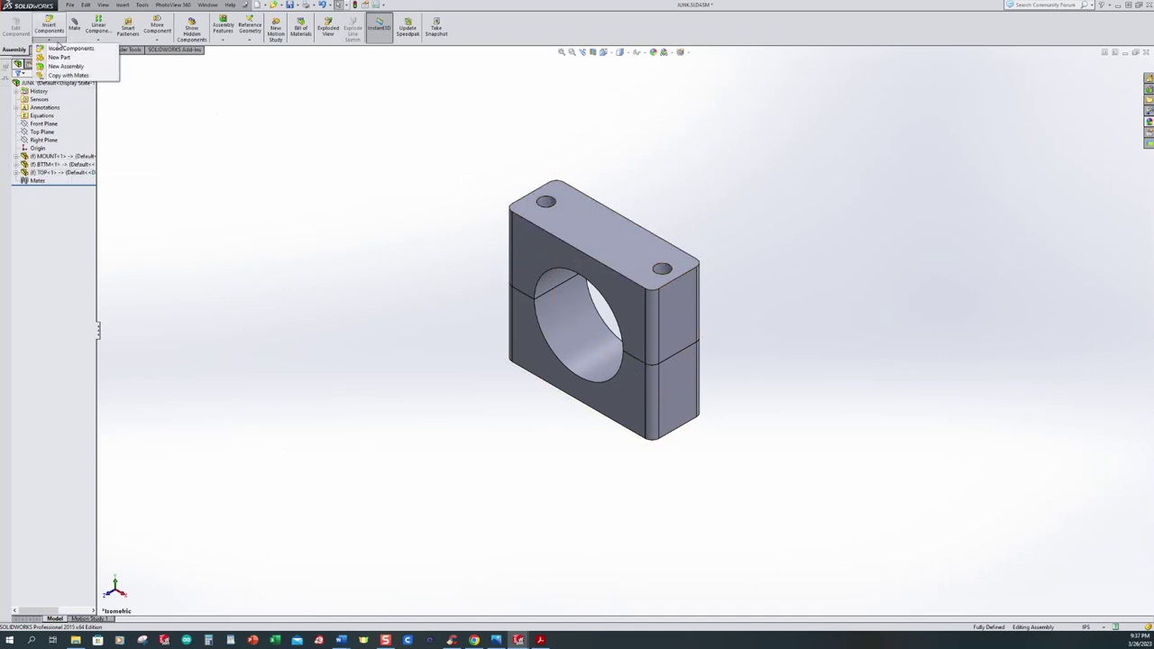
click(58, 48)
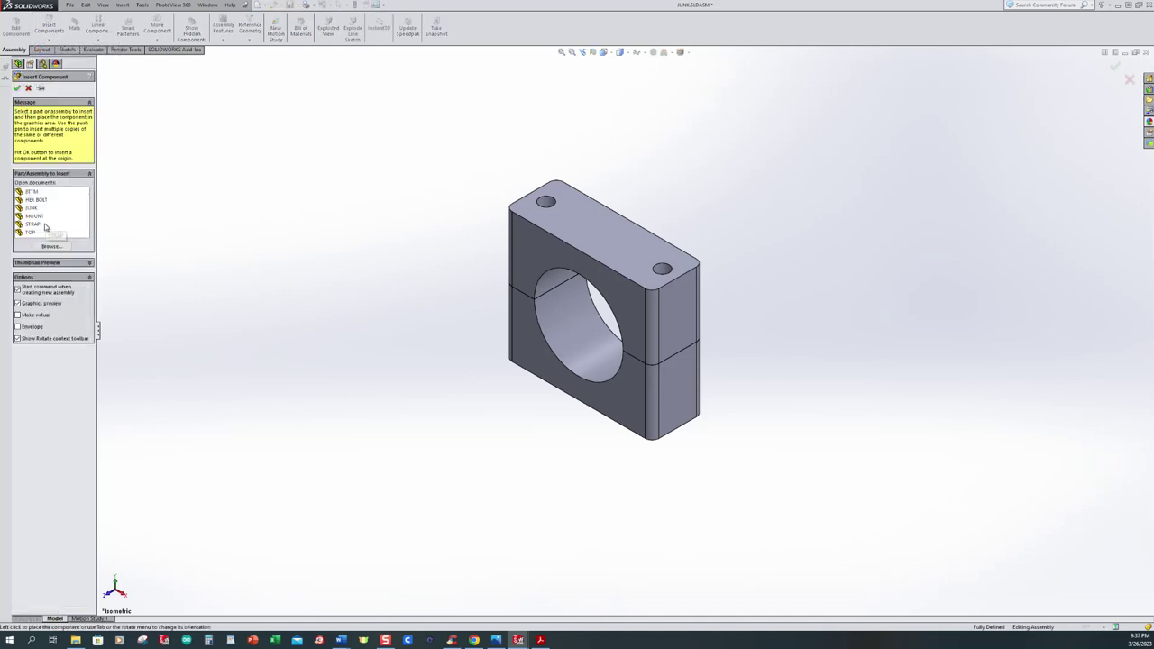
click(33, 225)
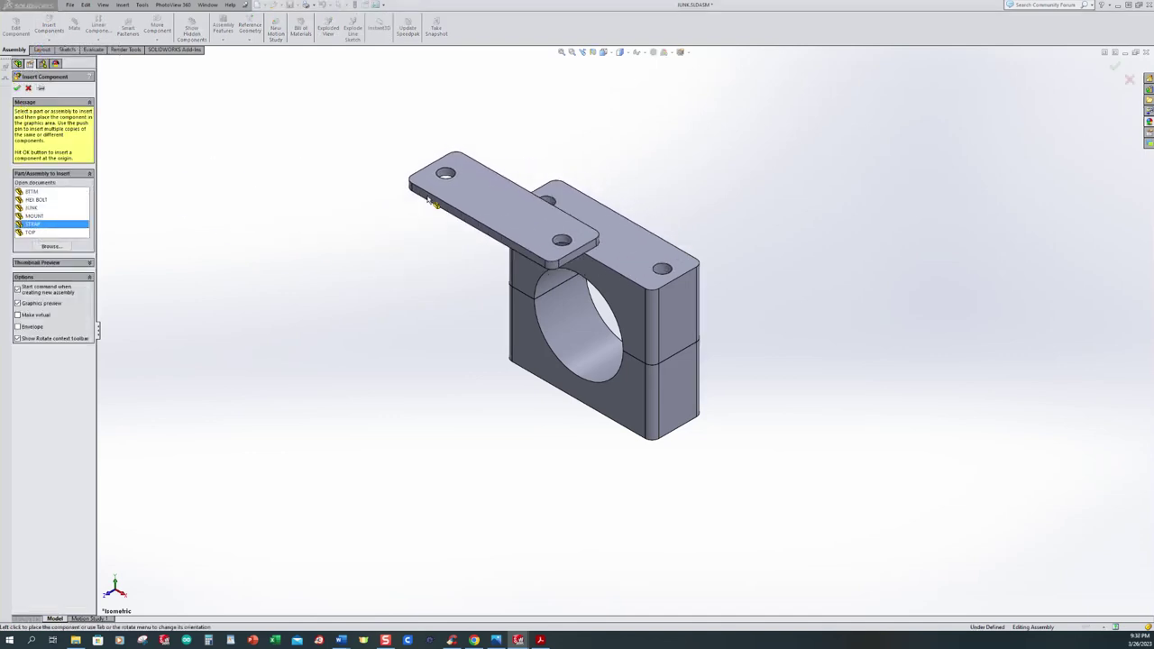
click(17, 88)
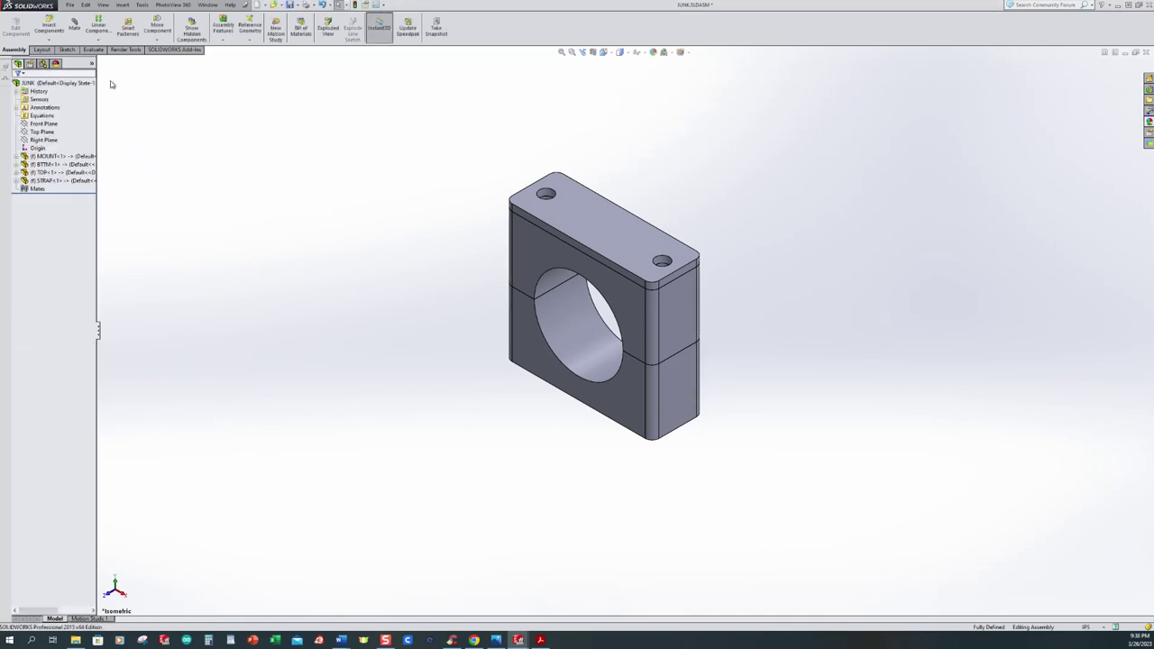
- Insert the HEX BOLT part into the assembly at the origin
click(50, 41)
click(54, 47)
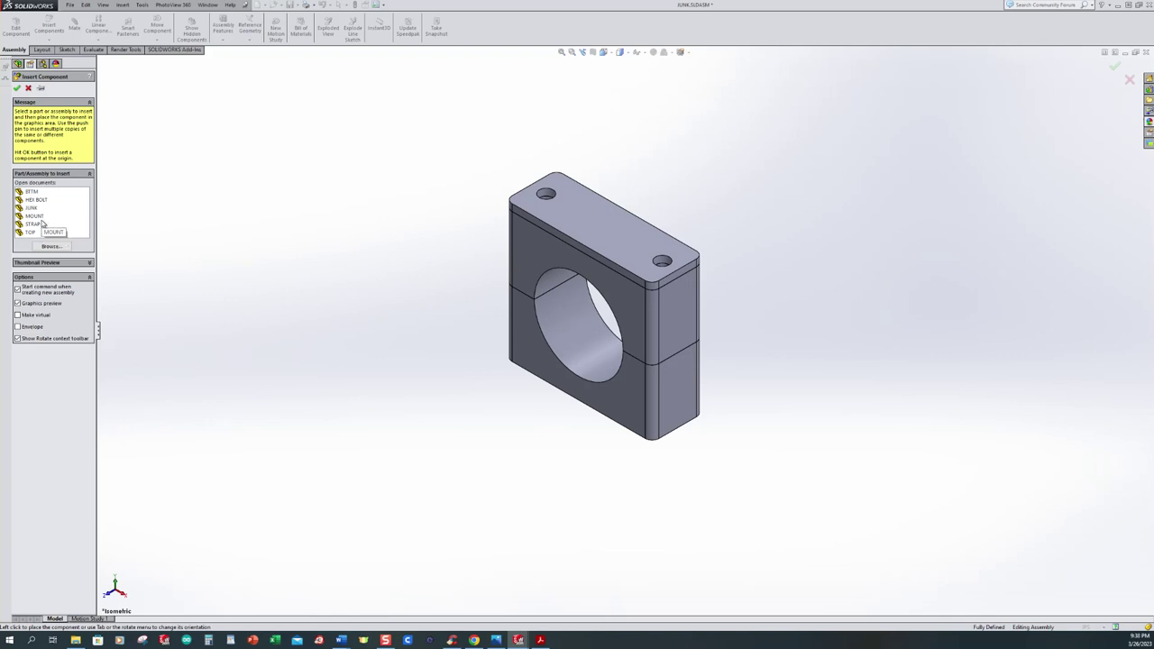
click(37, 200)
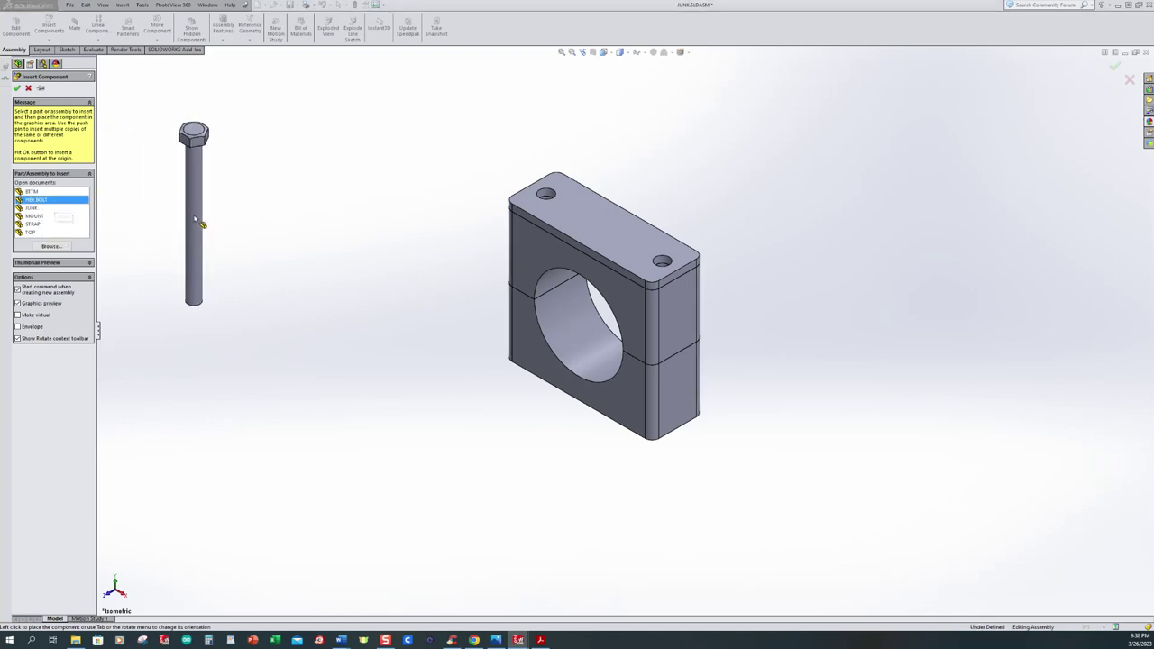
click(16, 88)
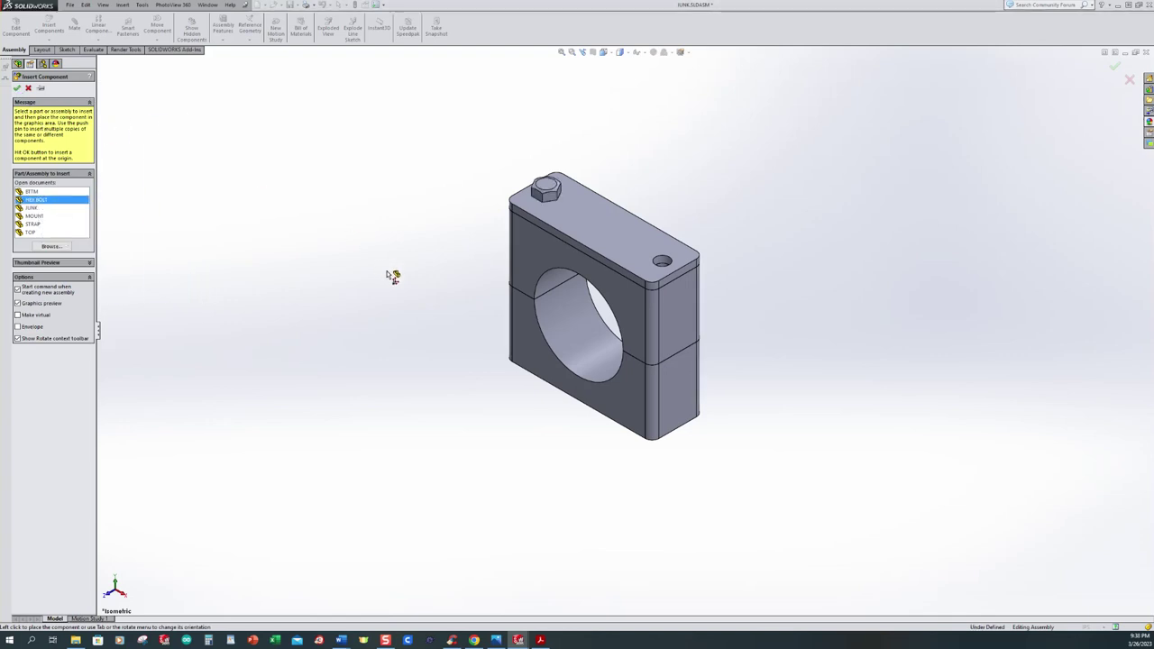
- Mirror the HEX BOLT and MOUNT components about the Right Plane of the BTTM part
middle_drag(730, 391, 535, 237)
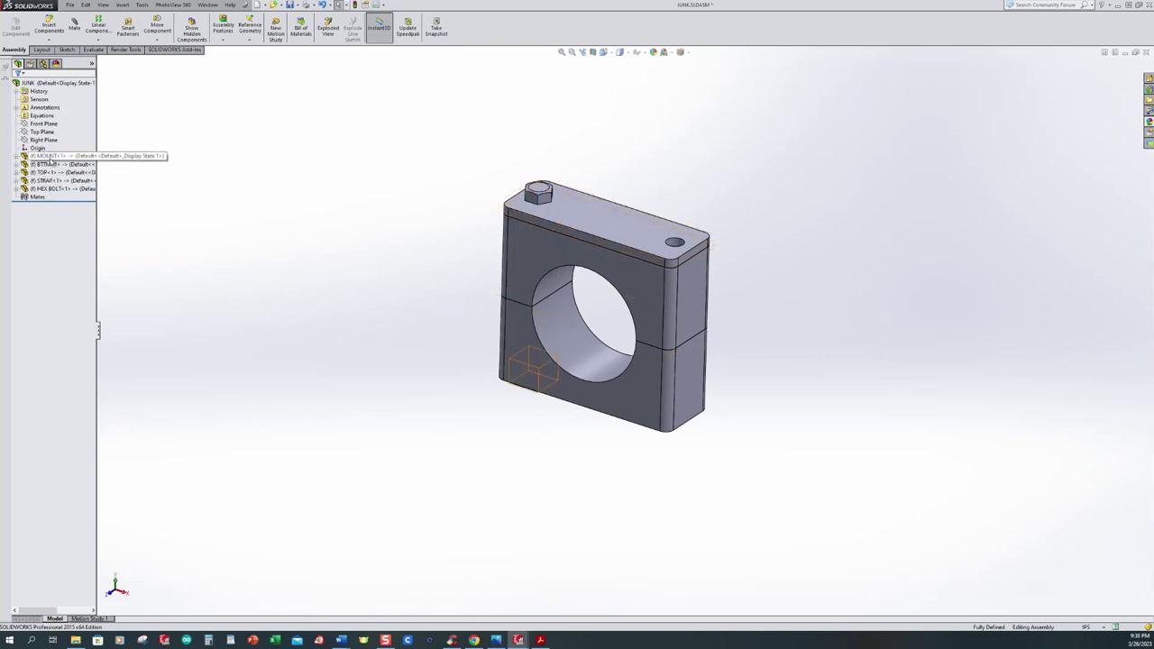
click(42, 140)
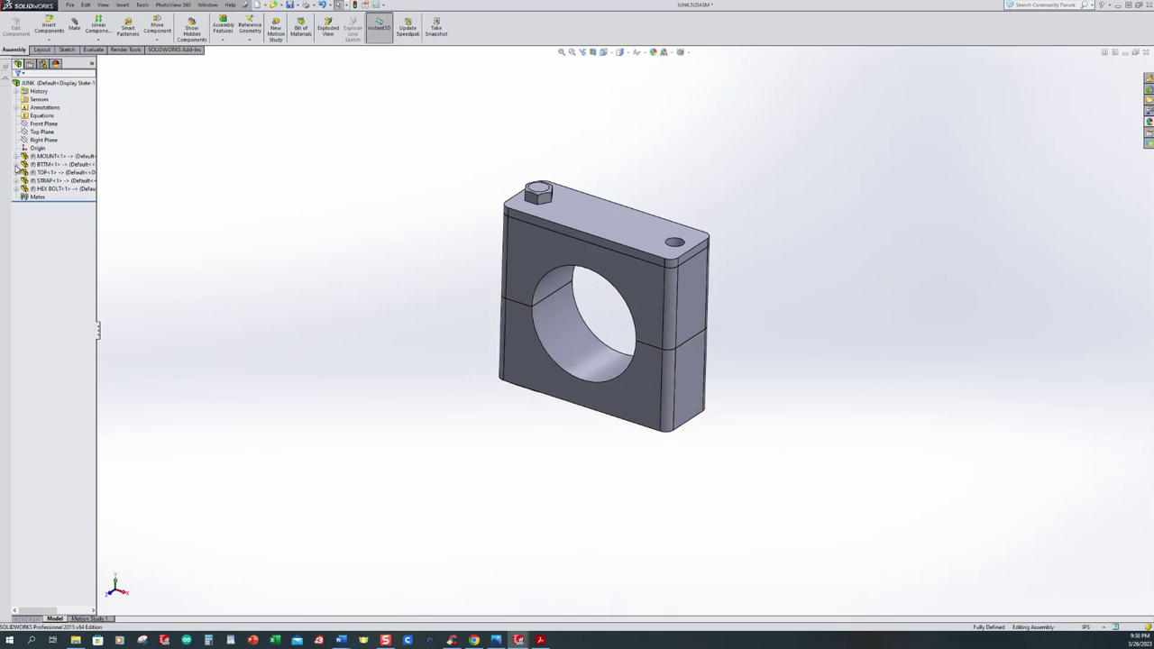
click(16, 165)
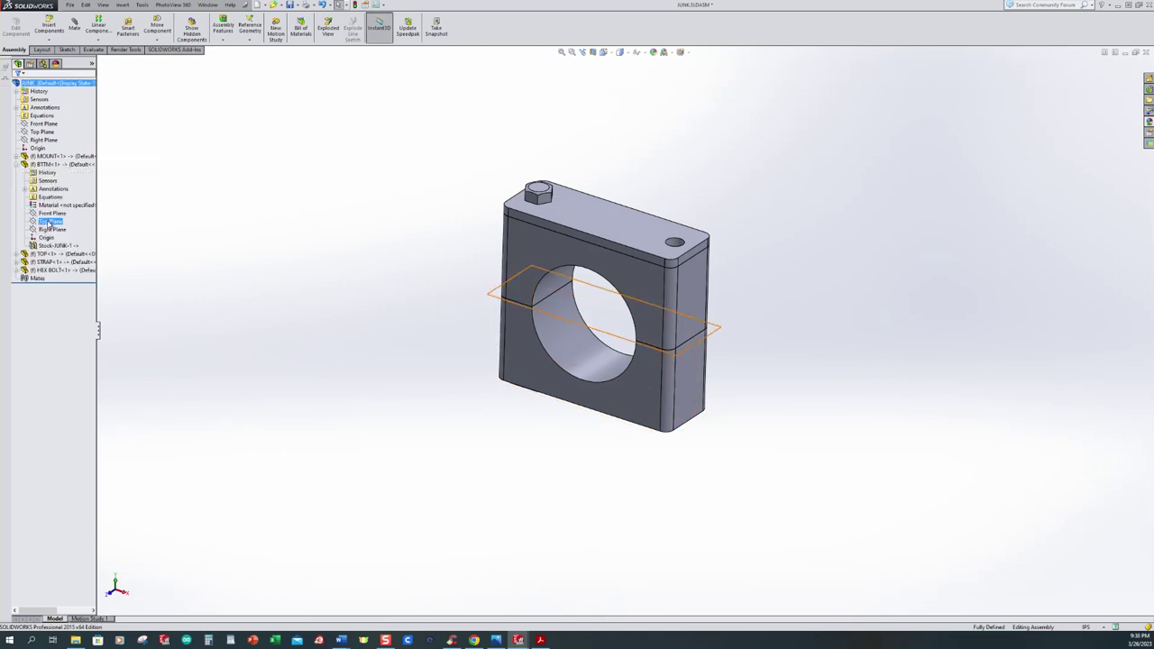
click(50, 230)
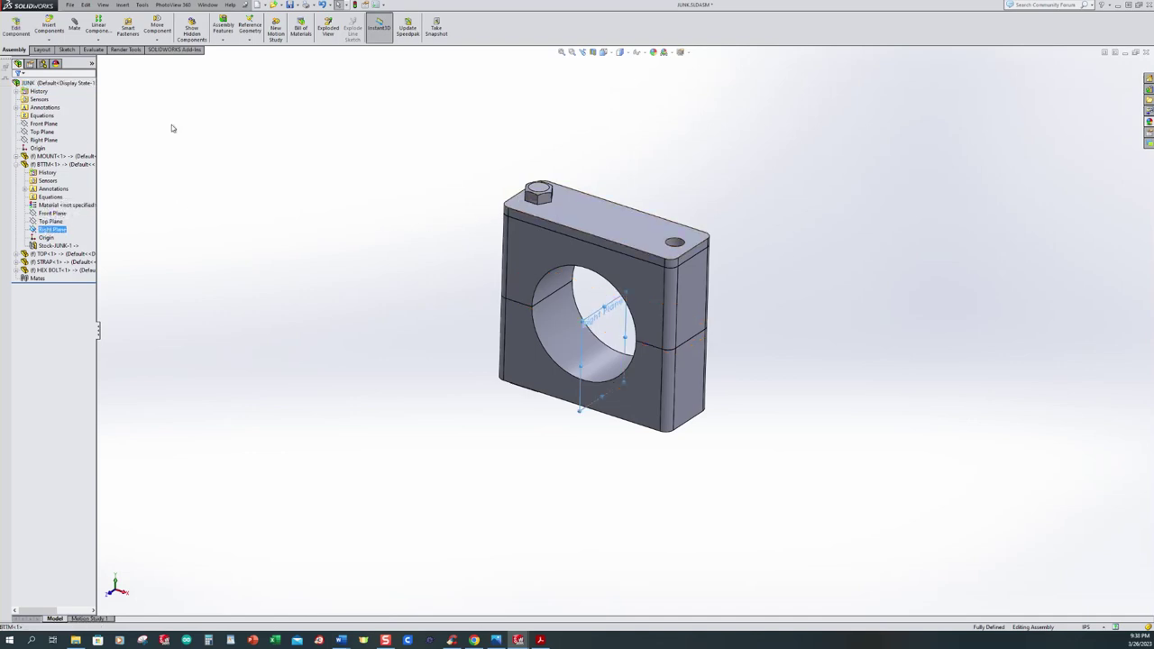
click(99, 41)
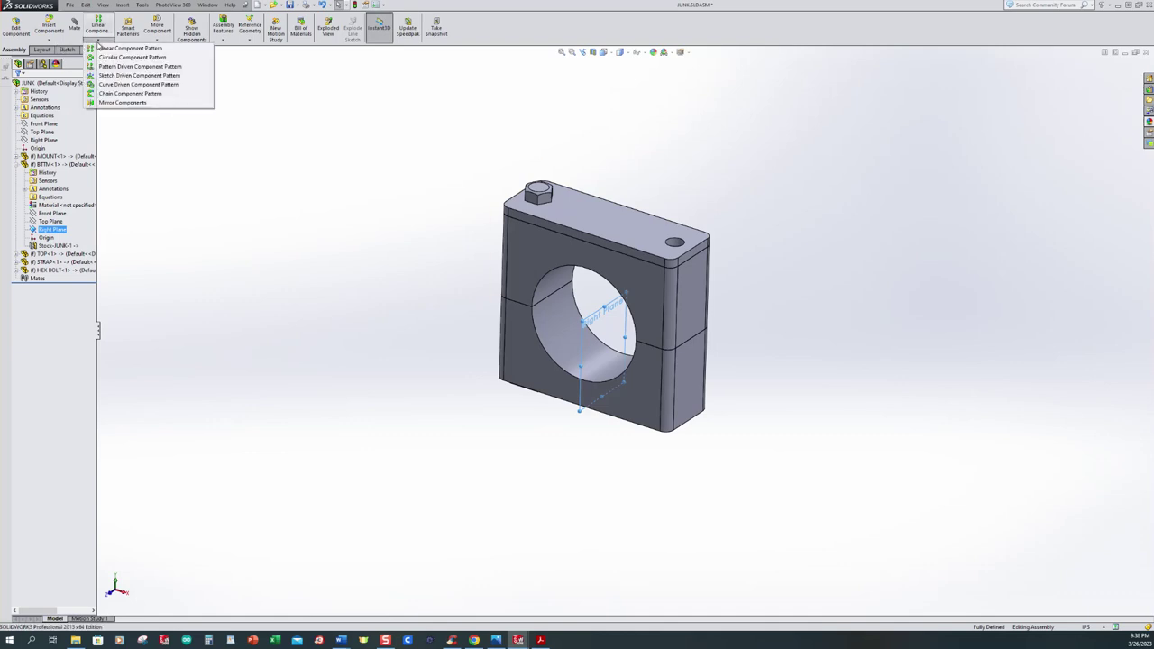
click(116, 104)
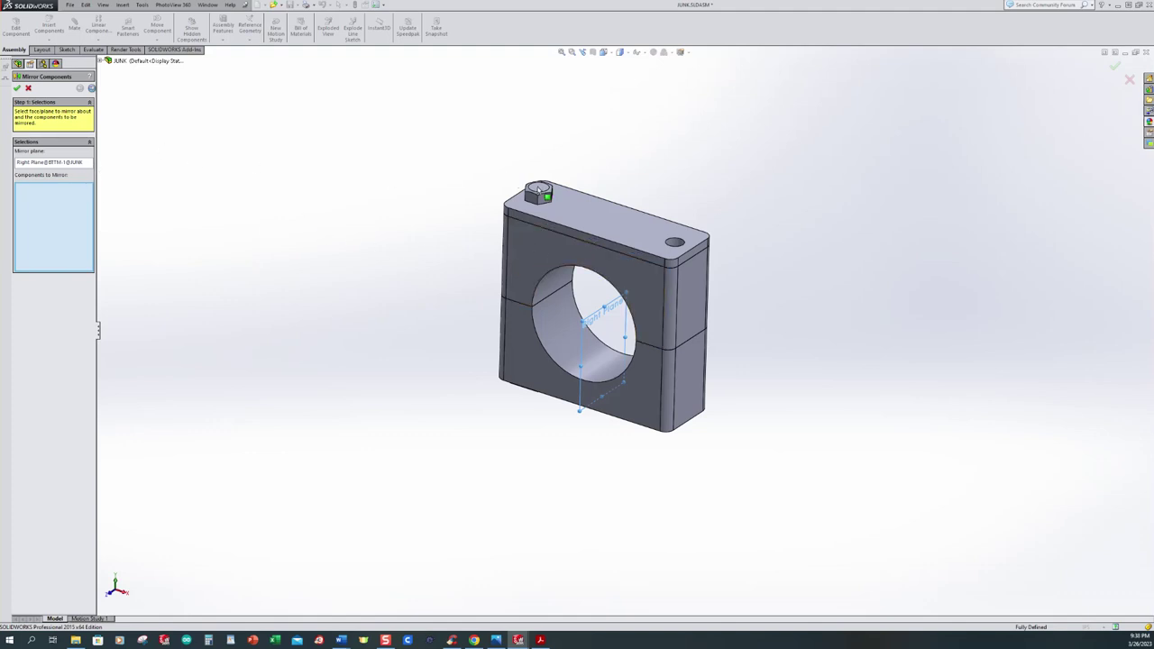
middle_drag(584, 394, 606, 367)
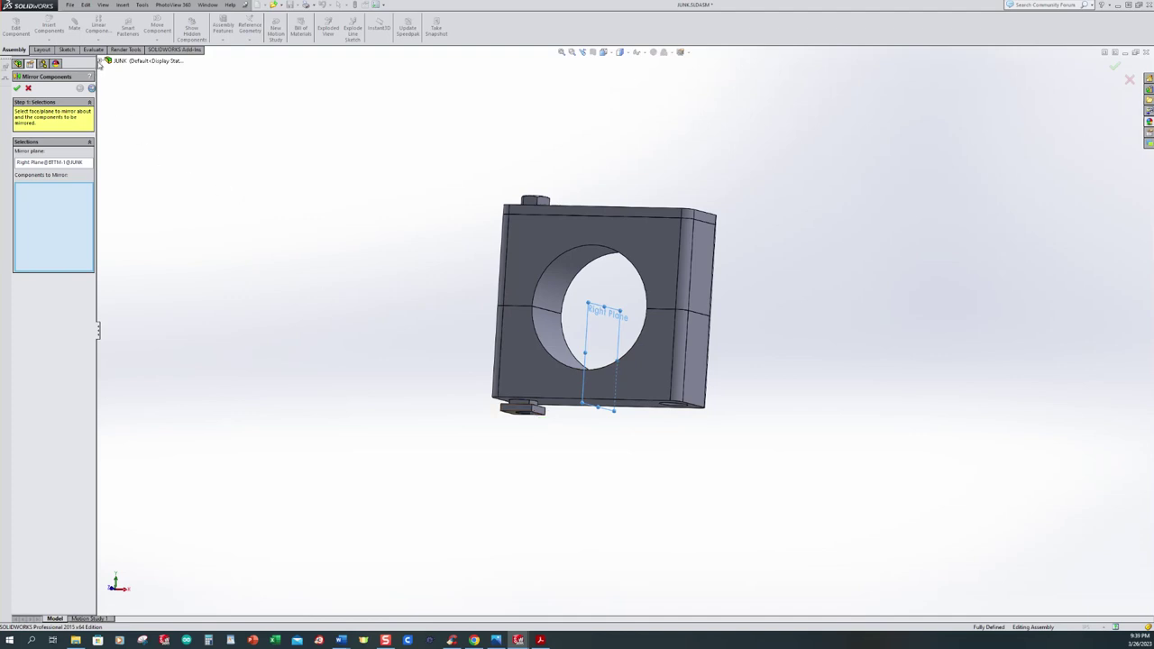
click(103, 61)
key(ctrl+7)
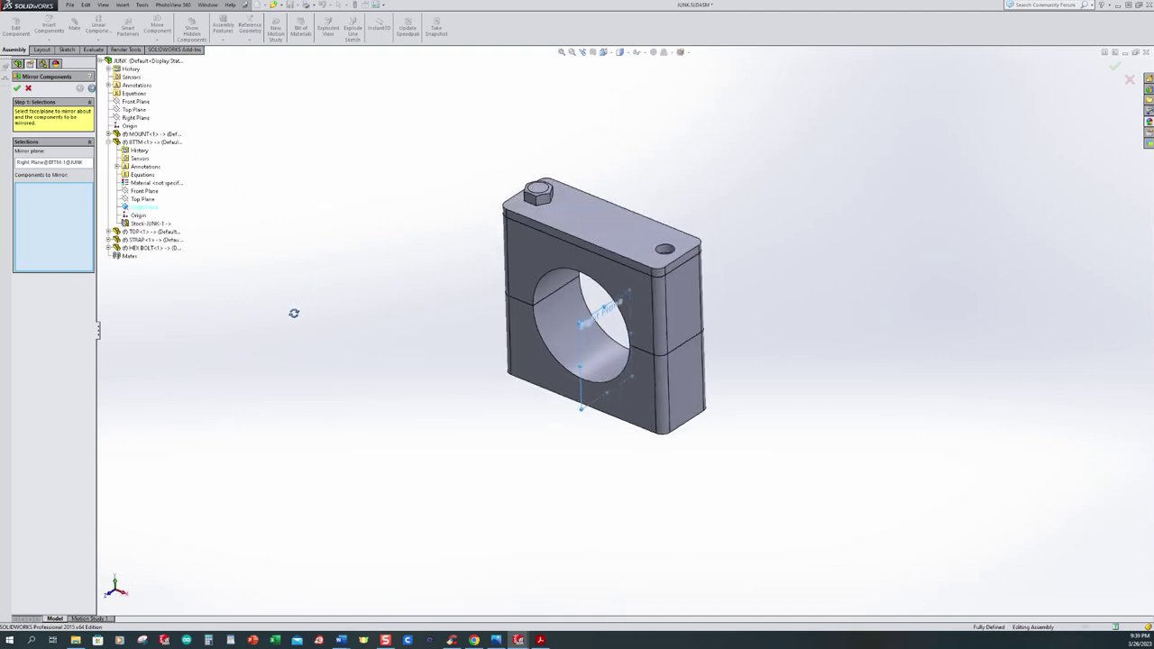
click(142, 251)
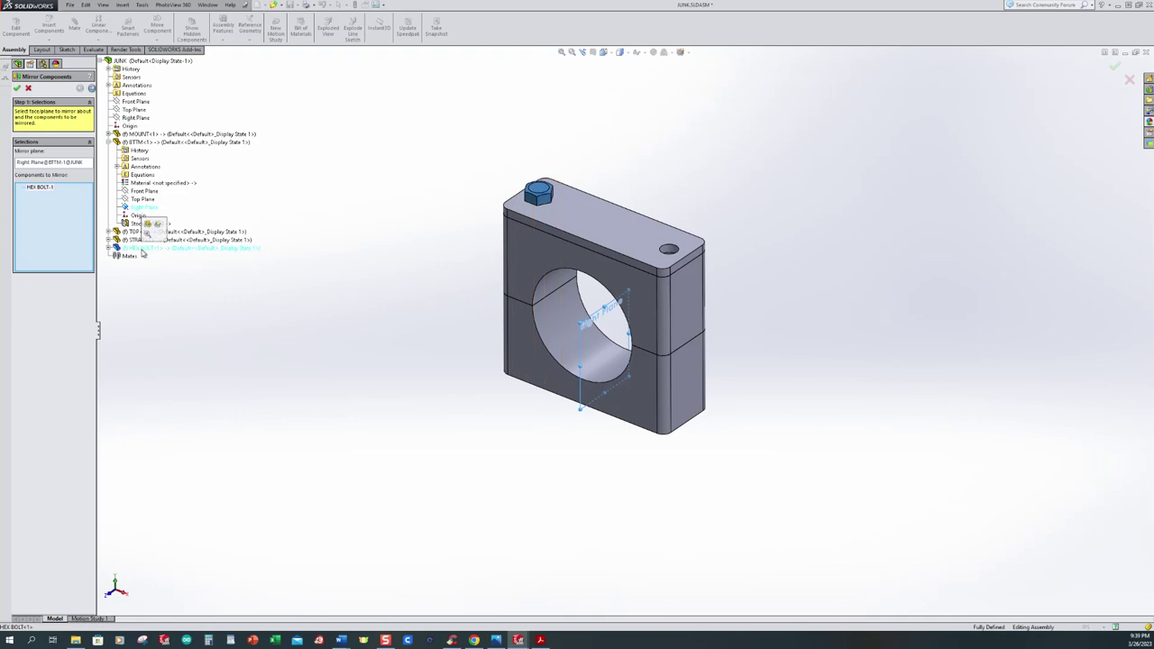
click(140, 134)
middle_drag(394, 409, 443, 279)
click(16, 88)
- Save the JUNK assembly in isometric view and collapse the BTTM component's feature list
middle_drag(343, 250, 307, 334)
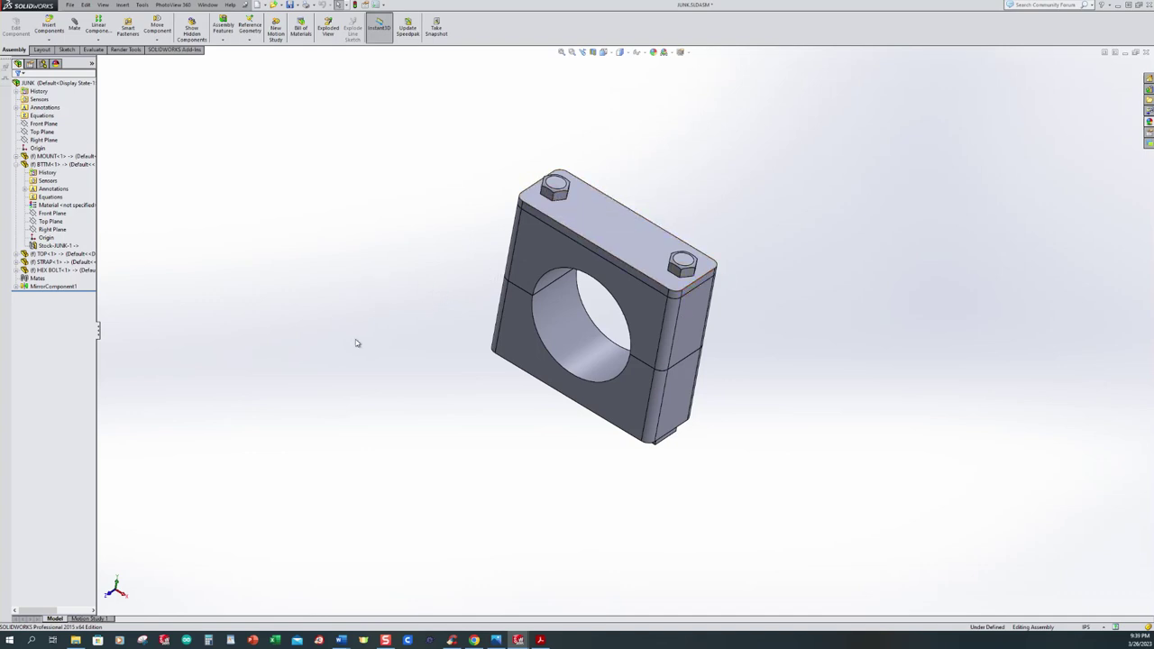
key(ctrl+7)
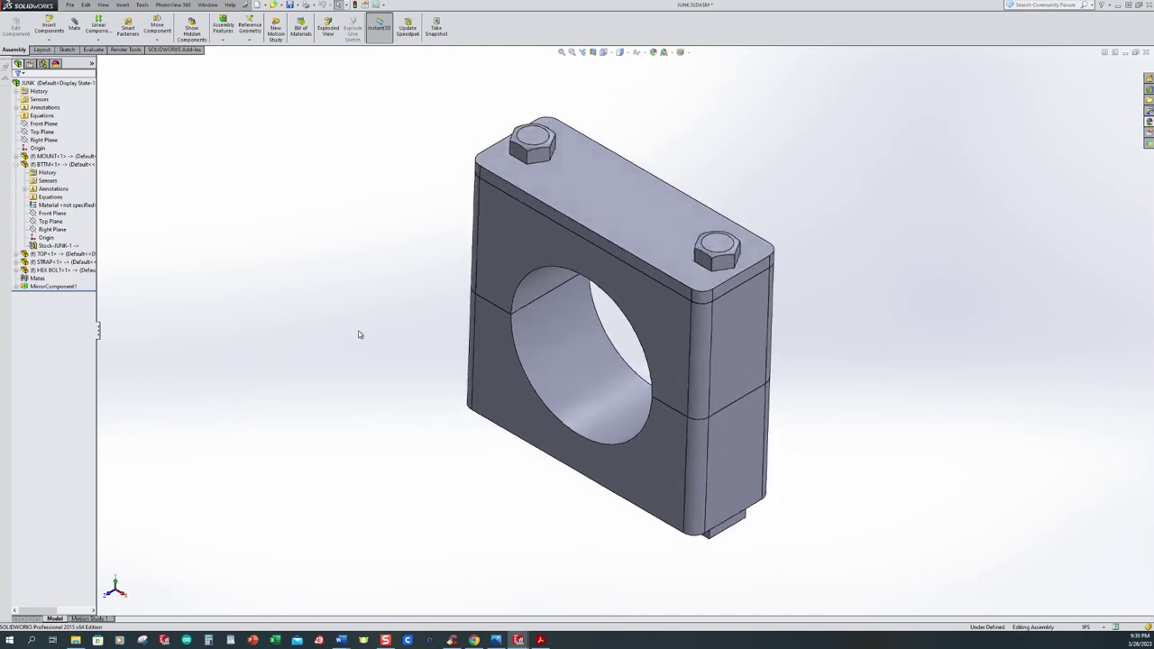
key(ctrl+s)
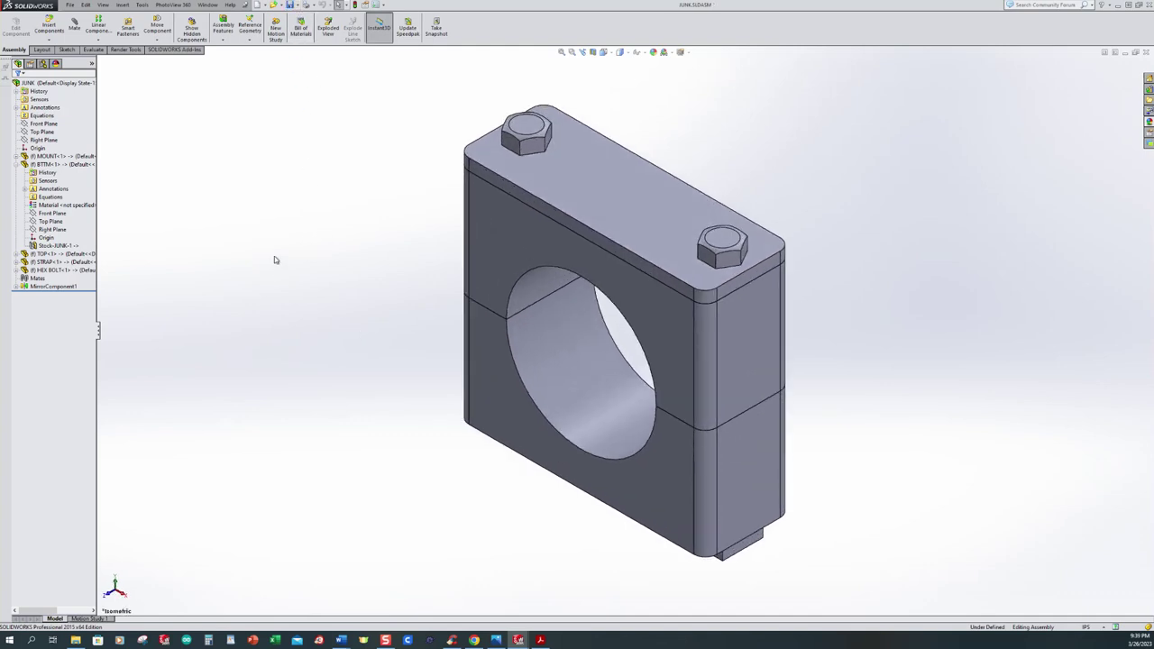
click(20, 164)
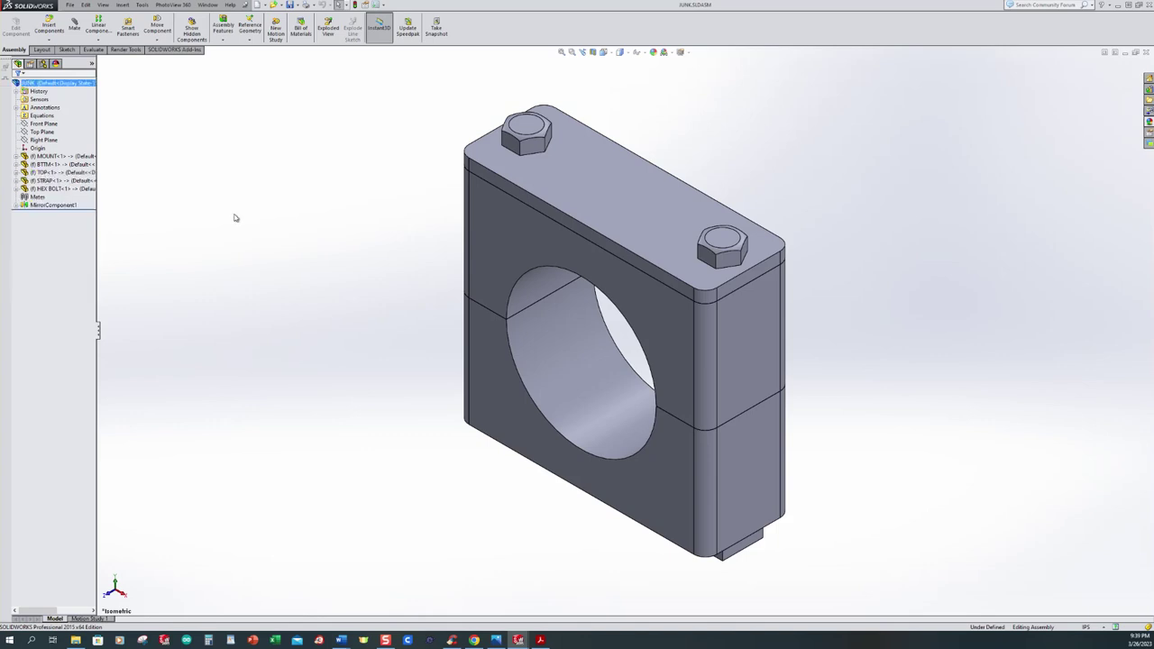
- Open the MOUNT component from the assembly in its own part window
scroll(625, 334, up, 3)
scroll(765, 431, down, 2)
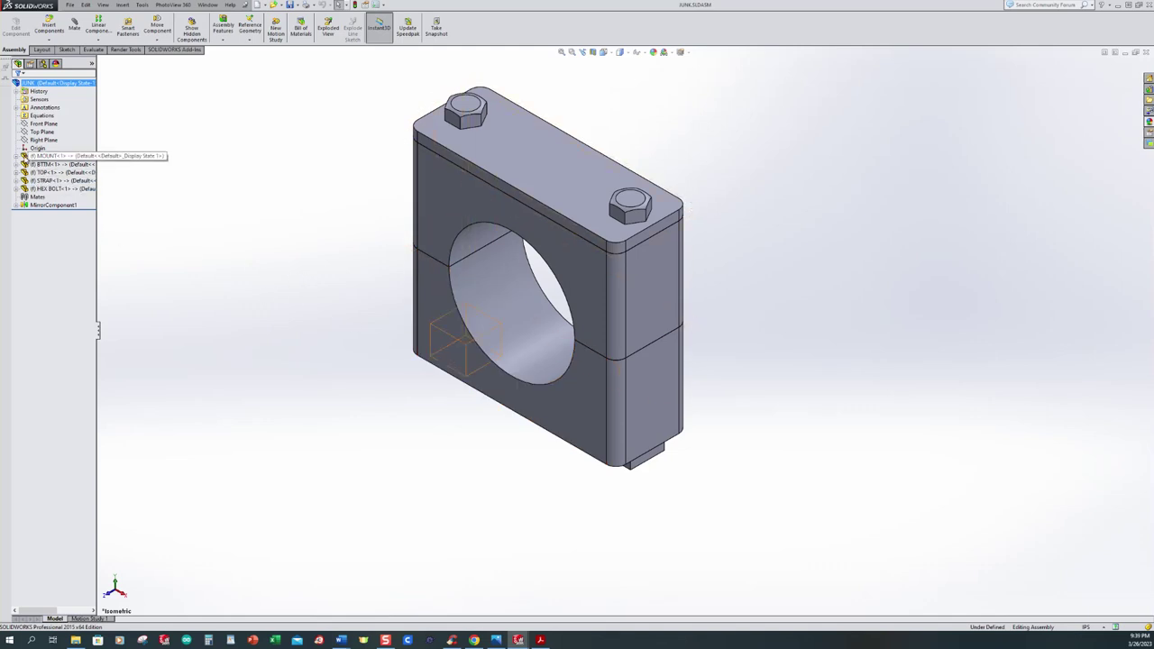
click(36, 156)
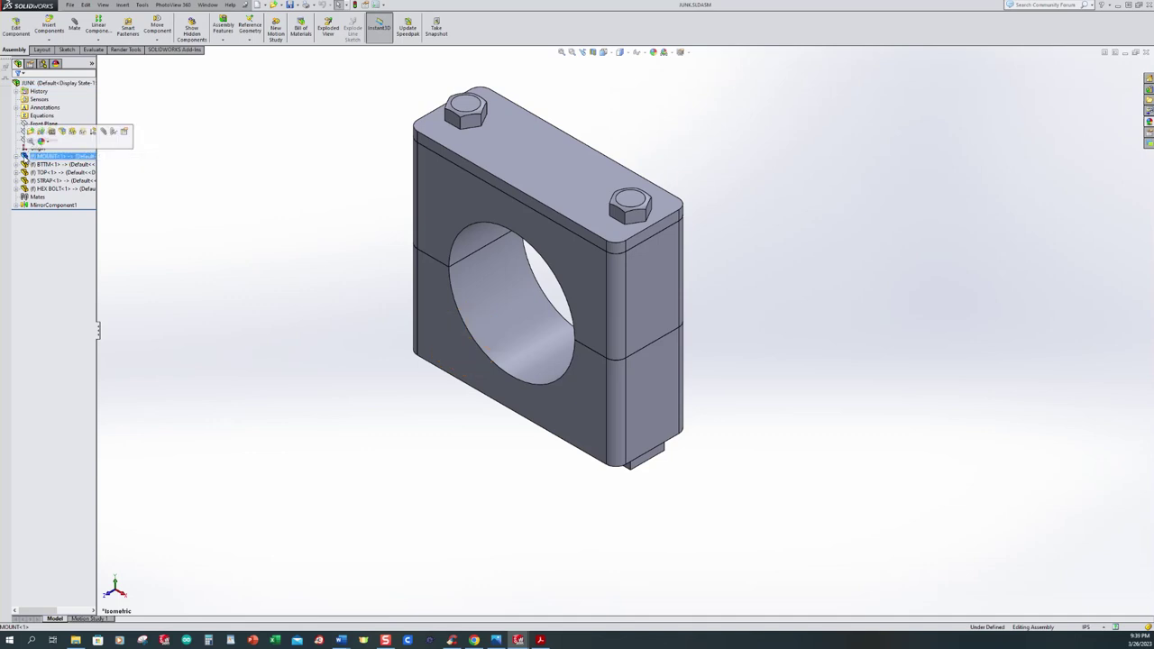
click(29, 133)
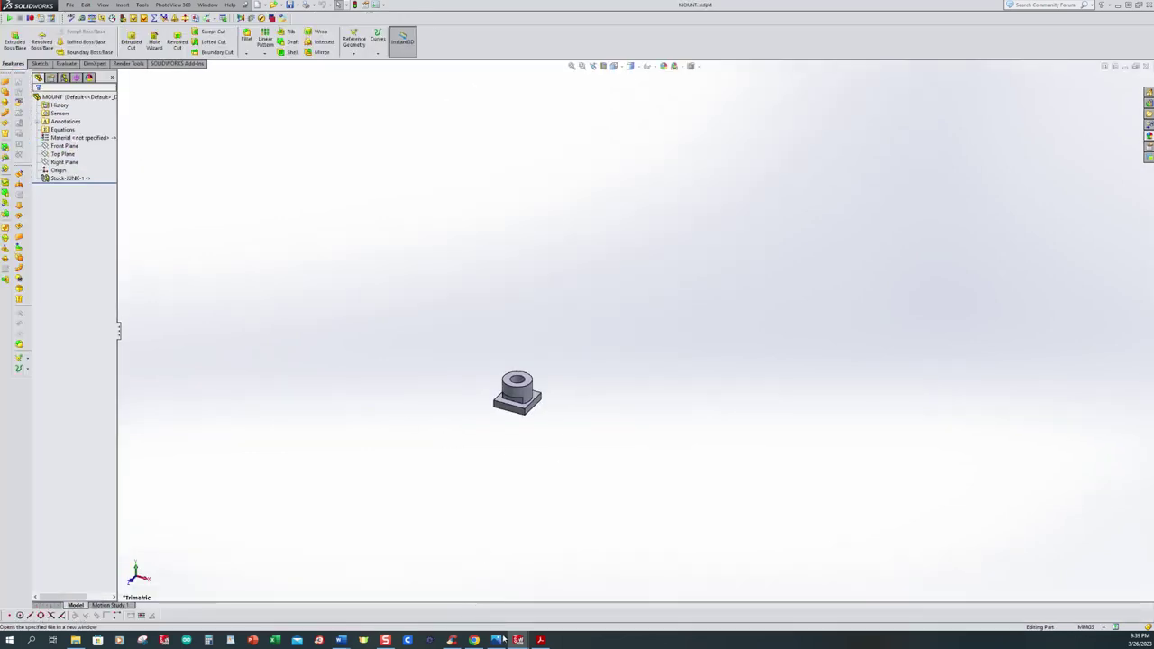
- Switch to the pipe clamp drawing image in the photo viewer and check the mount's material callout
mouse_move(519, 640)
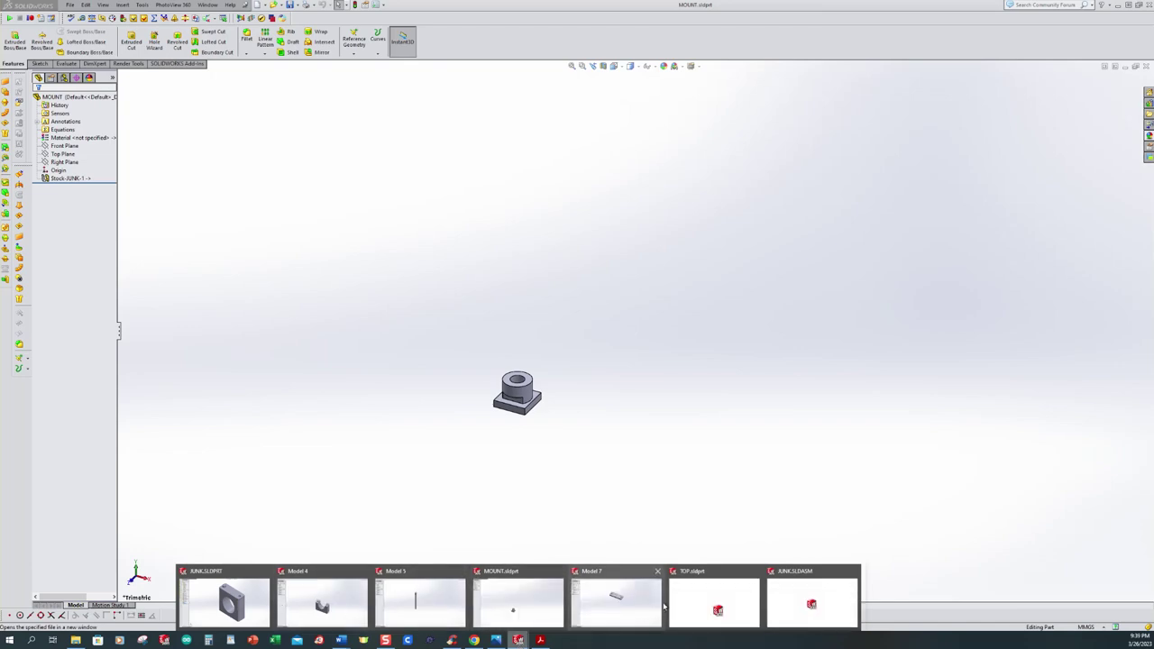
click(495, 640)
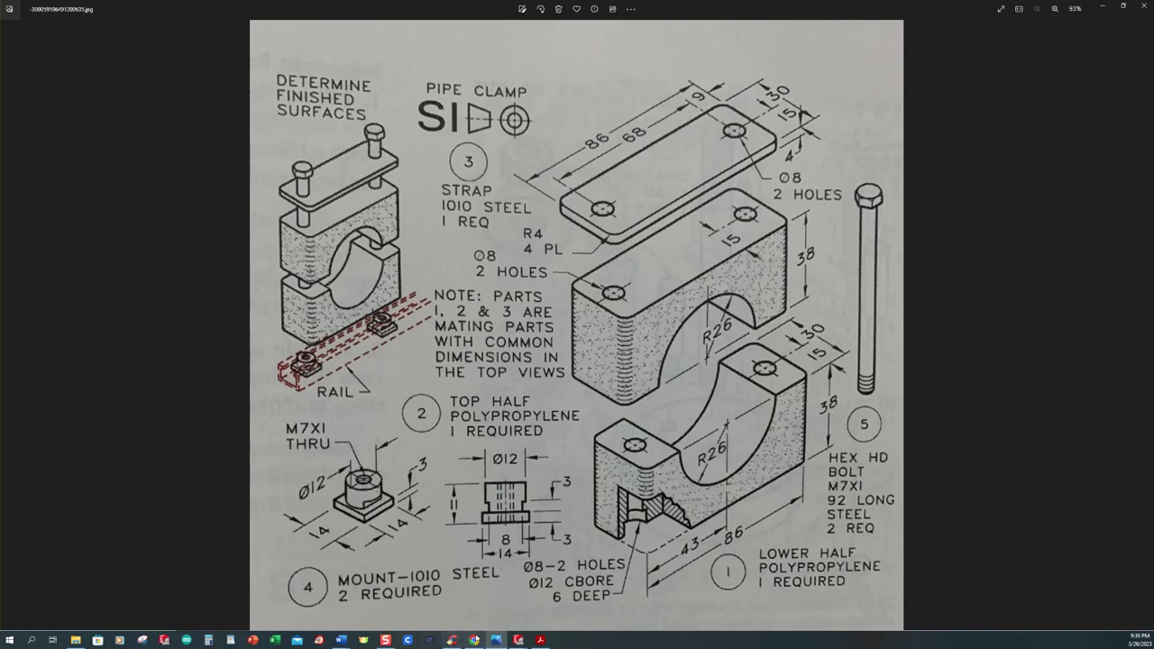
mouse_move(518, 636)
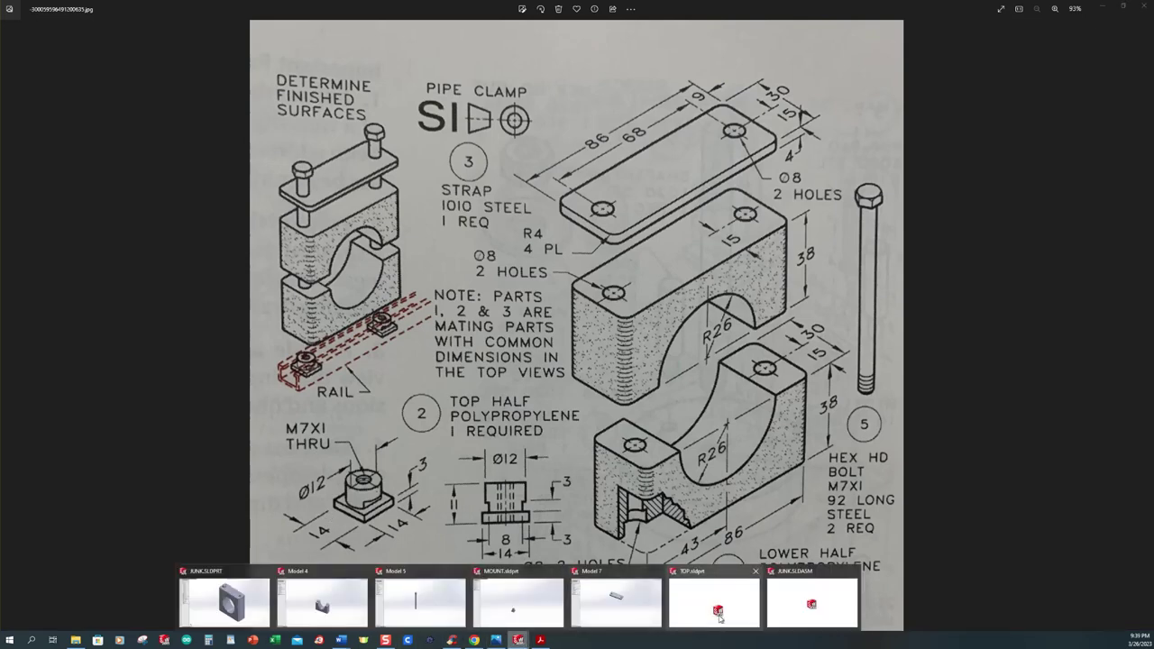
- Switch from the drawing image back to SOLIDWORKS and bring up the MOUNT part window
mouse_move(636, 618)
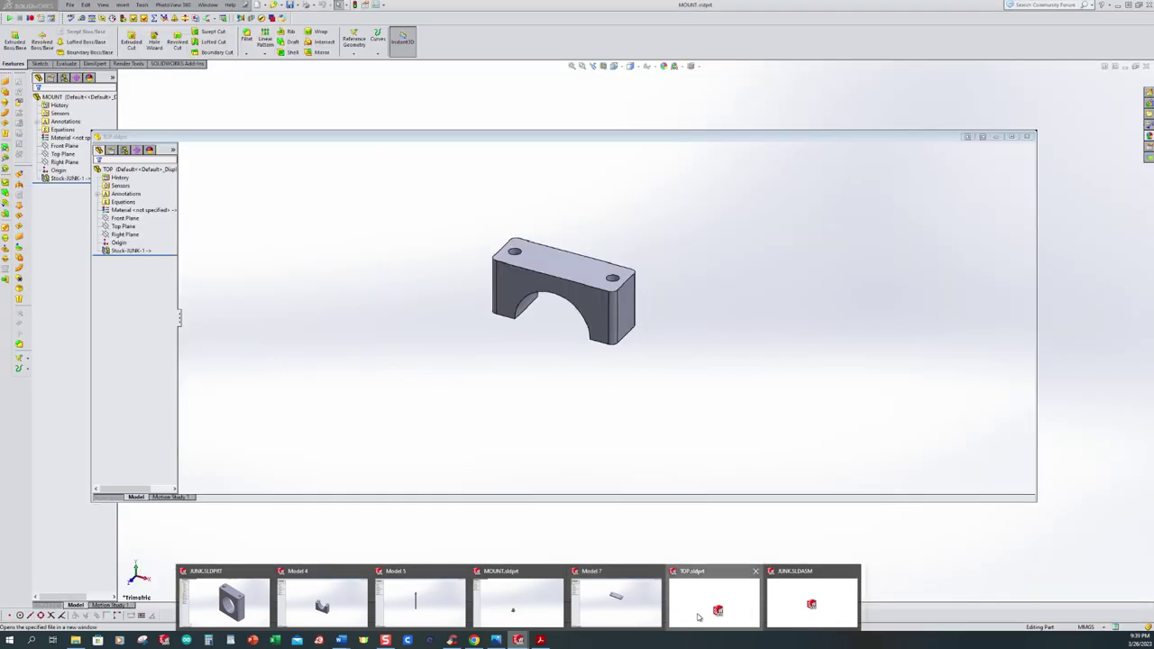
click(713, 600)
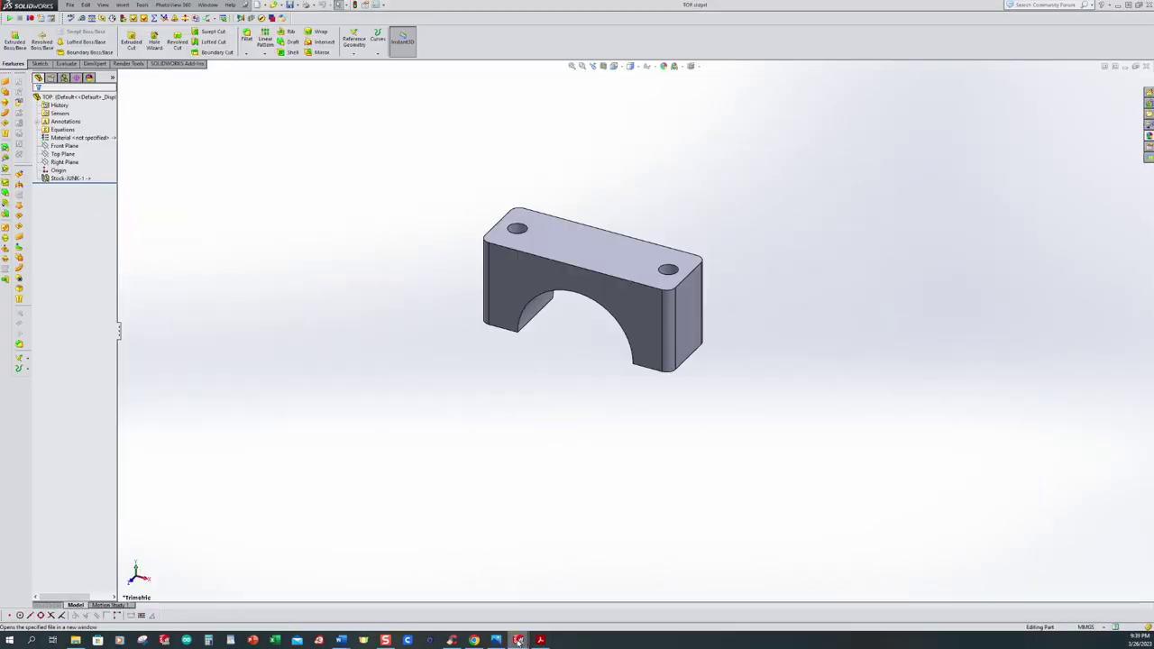
mouse_move(518, 640)
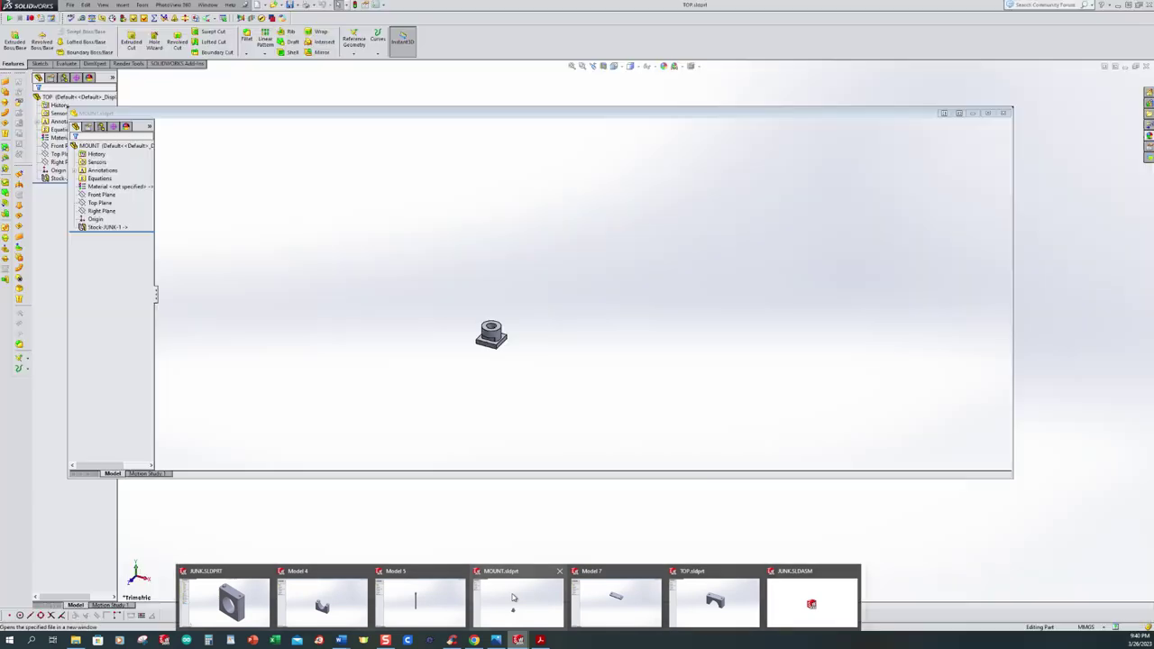
click(514, 601)
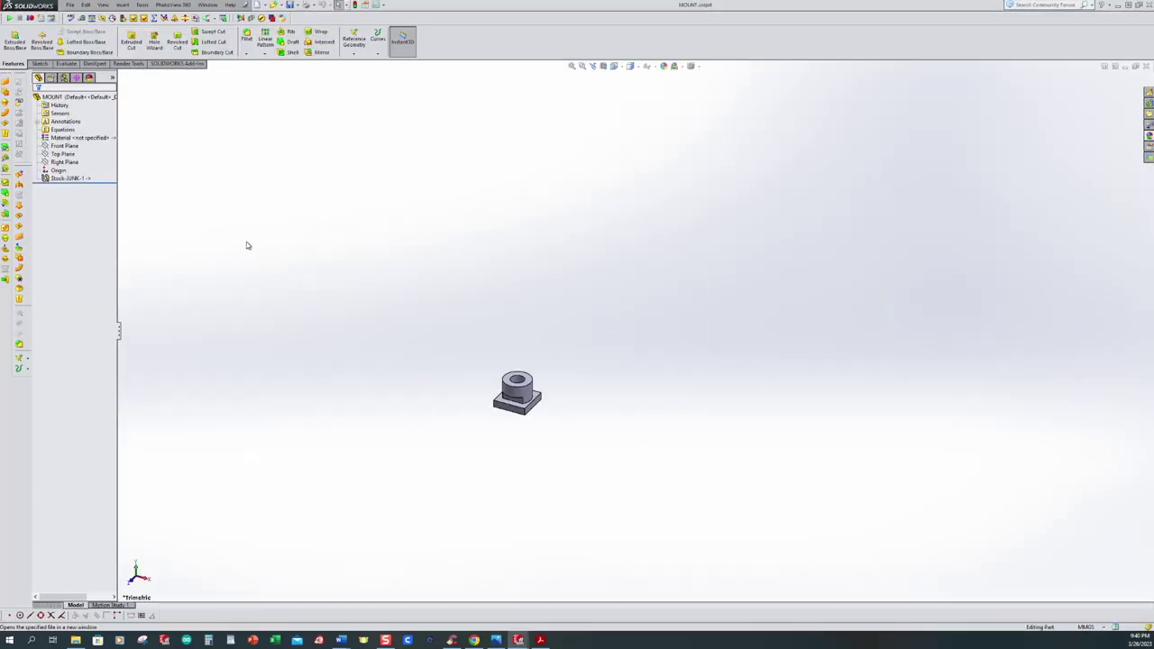
key(f)
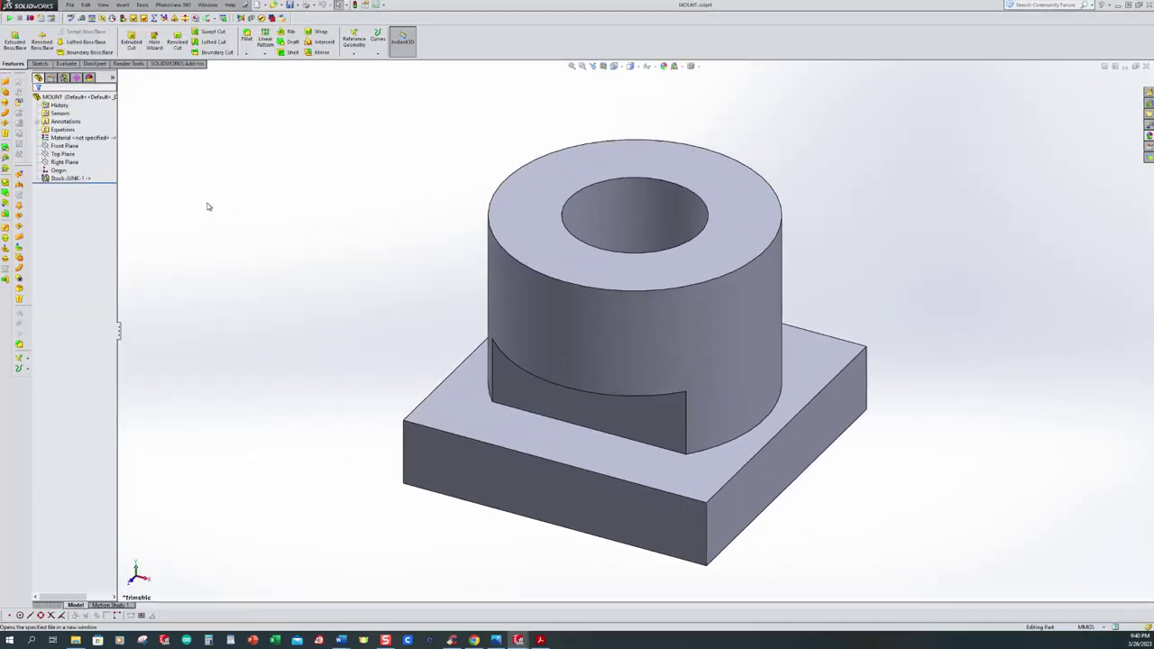
- Assign AISI 1010 Steel, hot rolled bar as the MOUNT part's material, and save and close the part
click(64, 140)
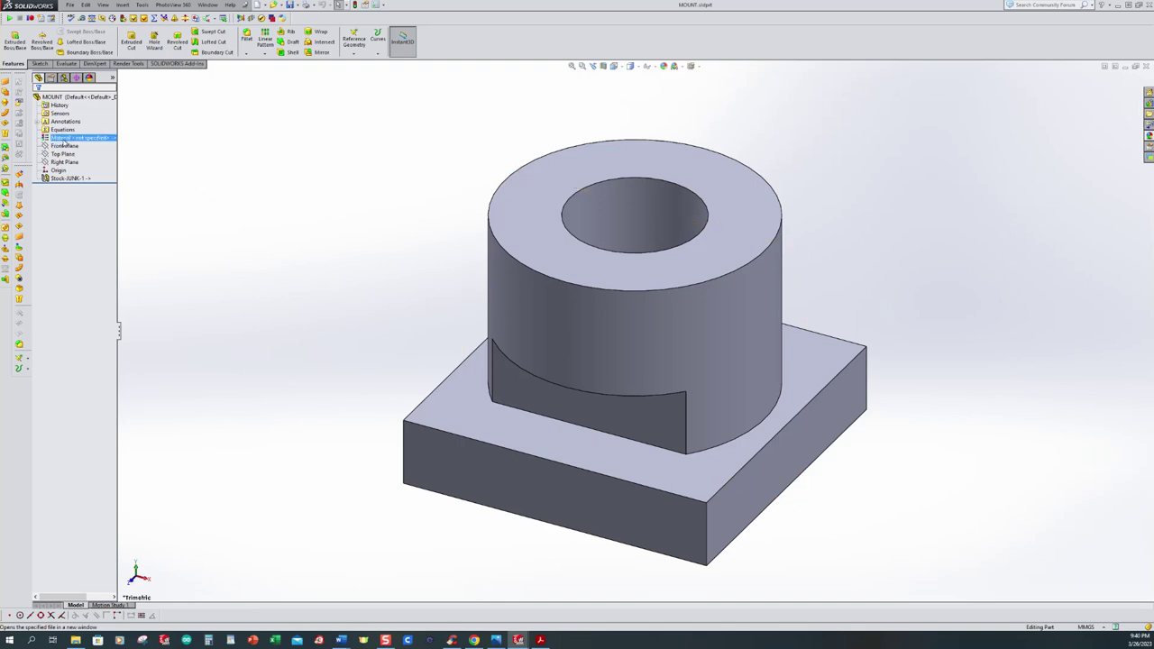
right_click(64, 141)
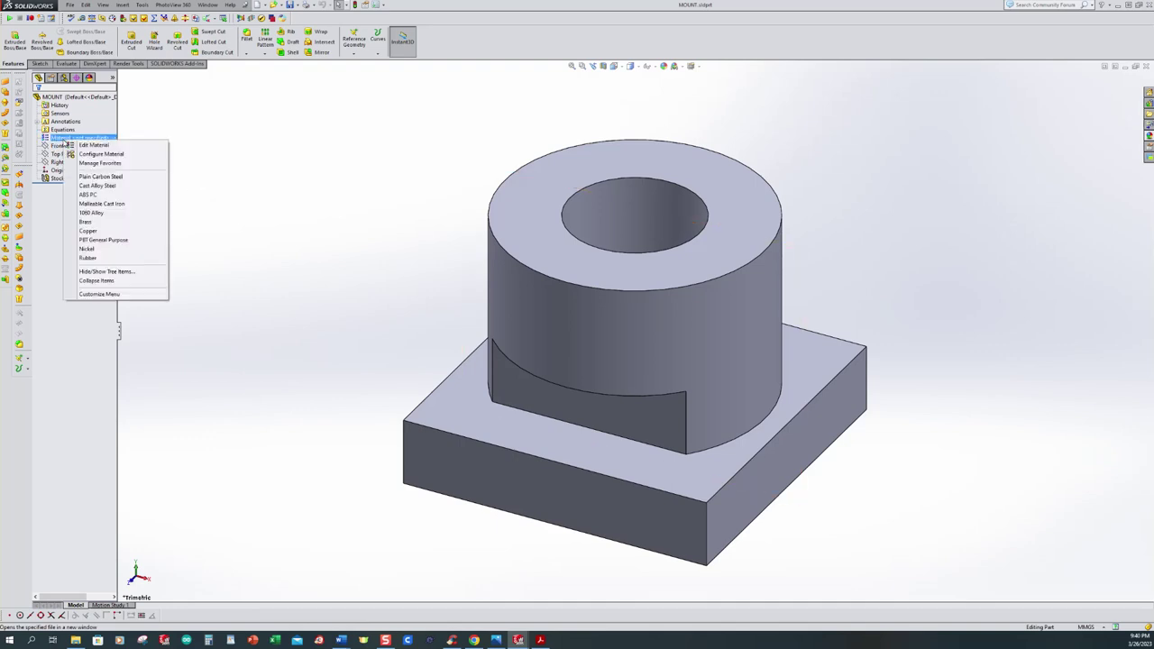
click(88, 146)
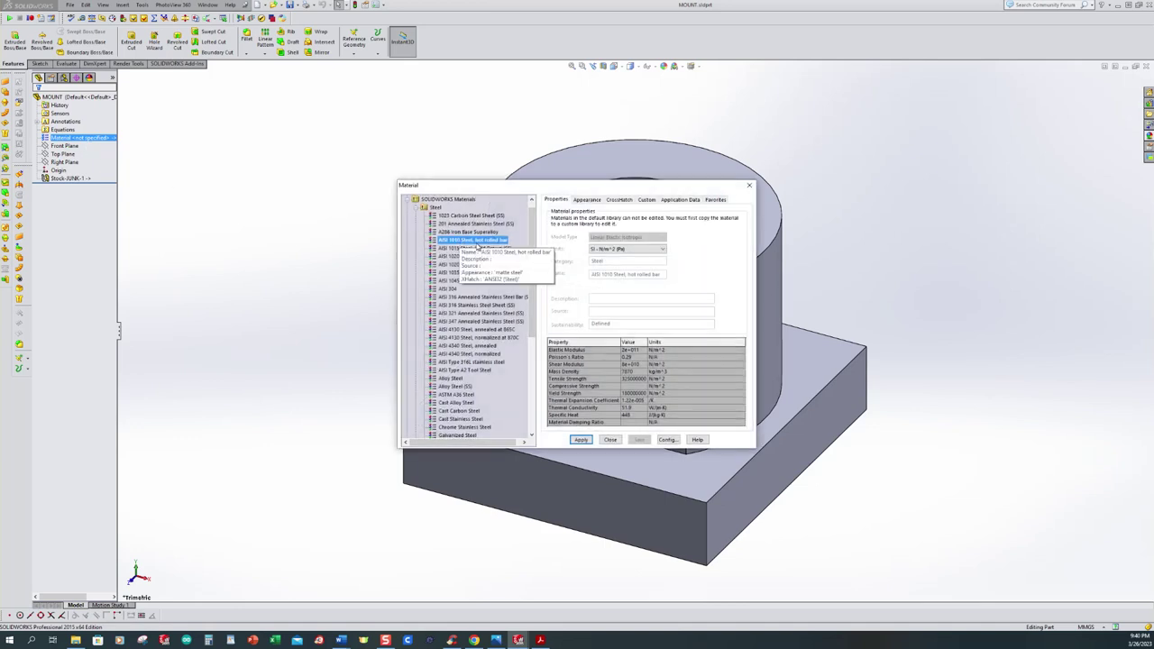
click(582, 440)
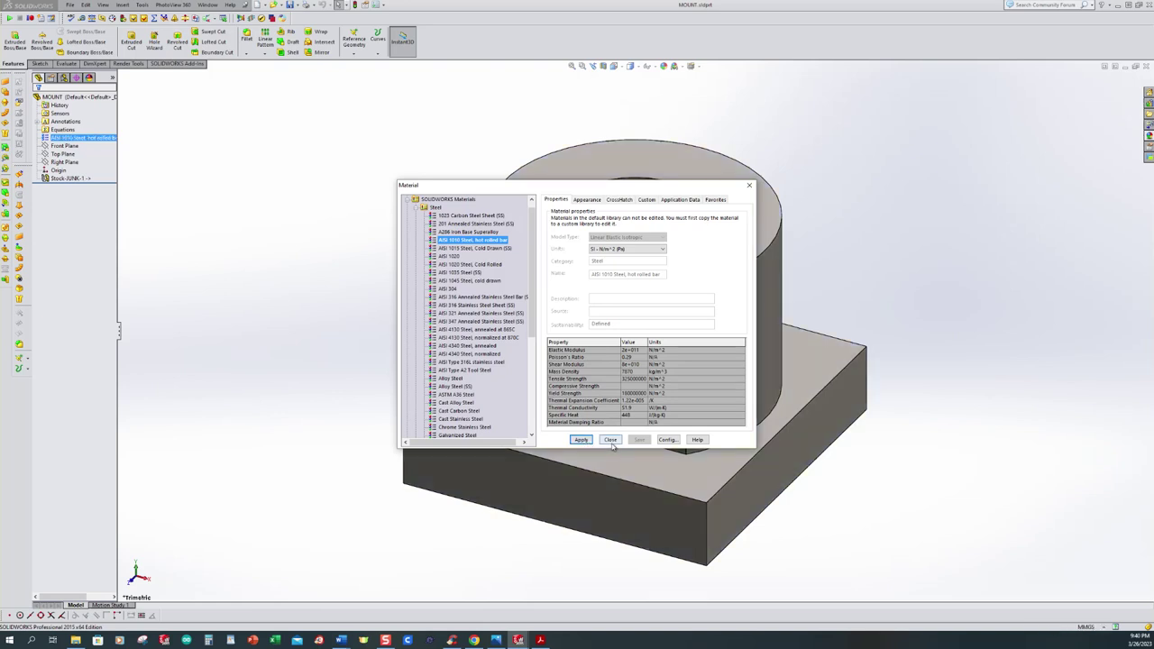
click(610, 440)
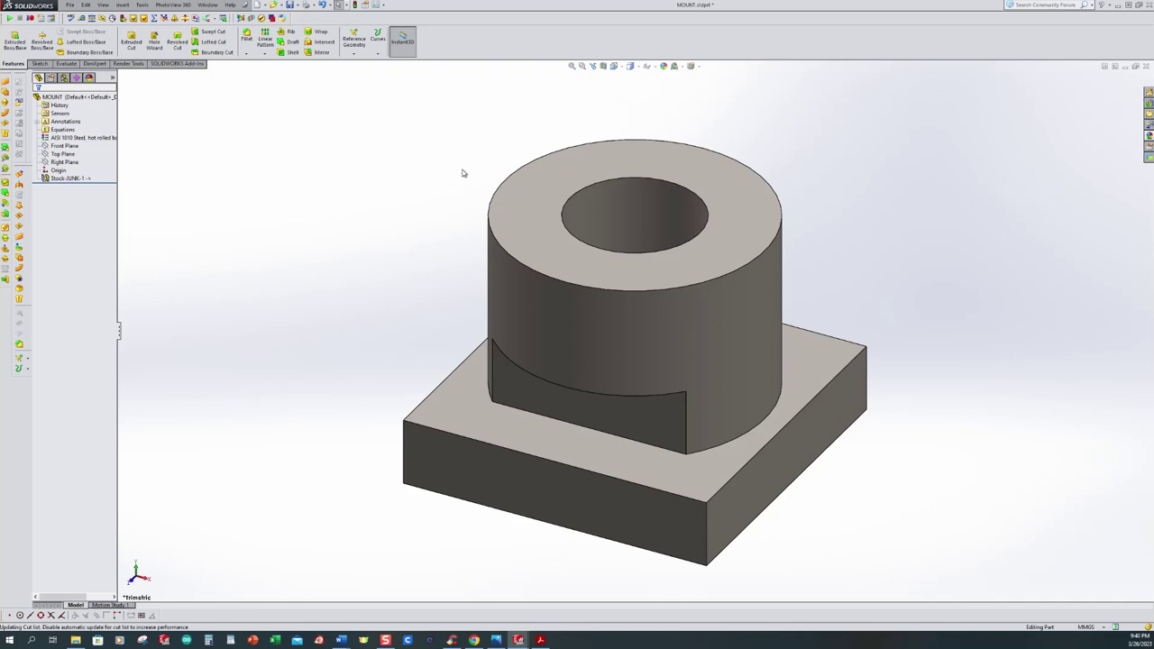
key(ctrl+s)
click(1147, 68)
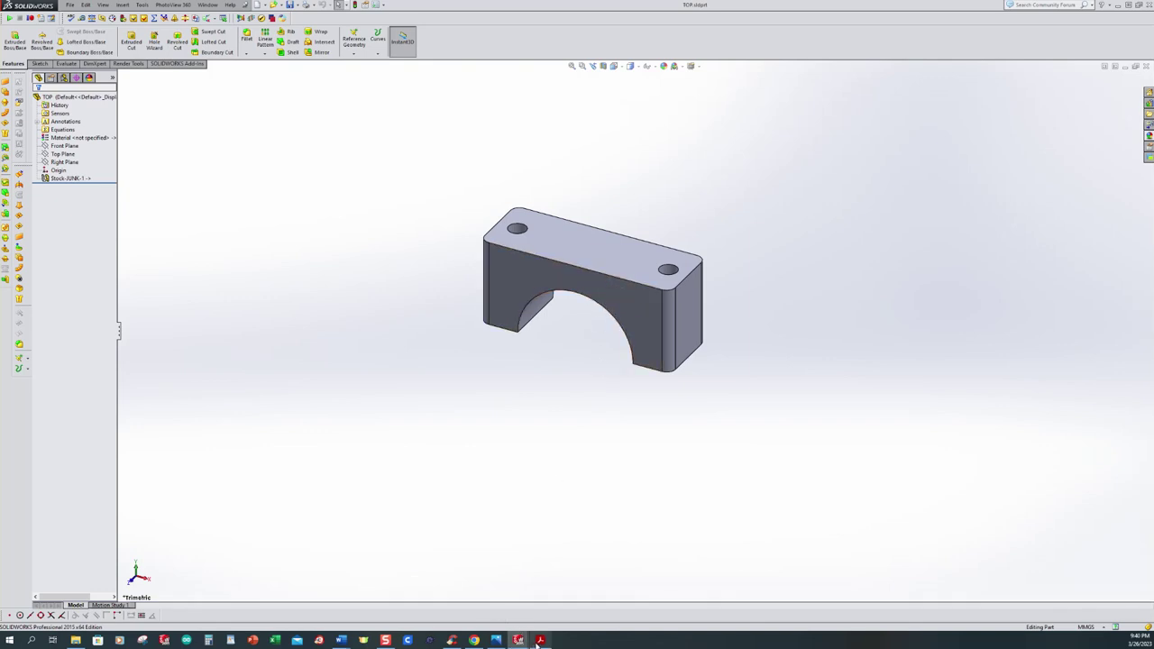
- Assign Nylon 101 from the plastics category as the TOP part's material
mouse_move(540, 642)
click(67, 139)
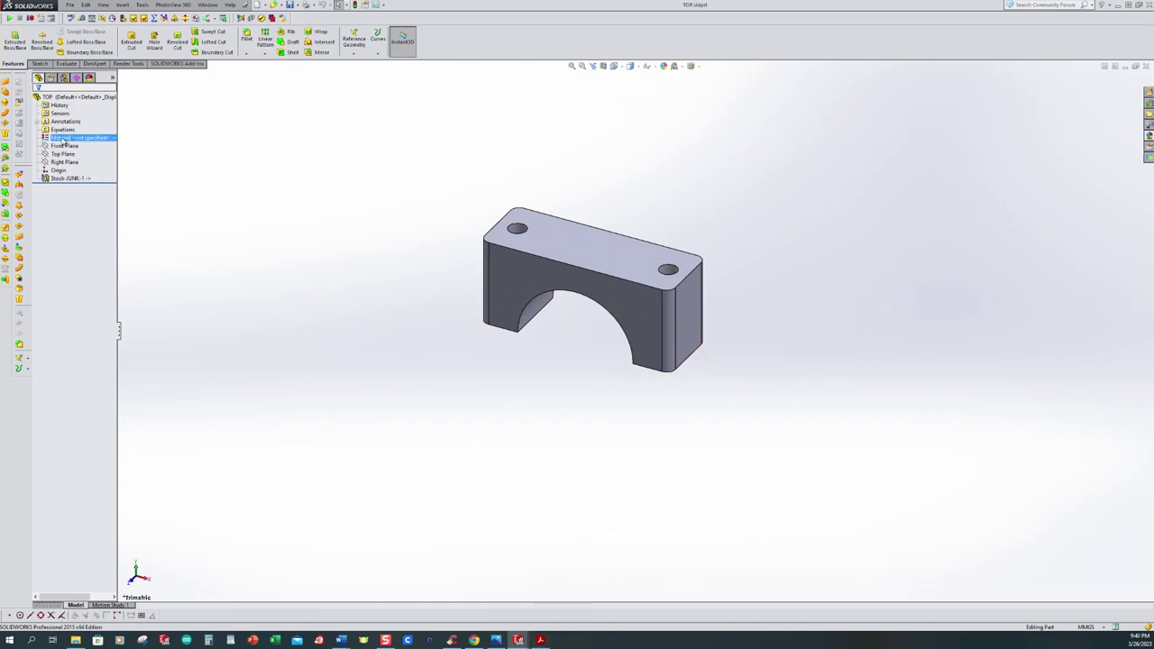
right_click(65, 142)
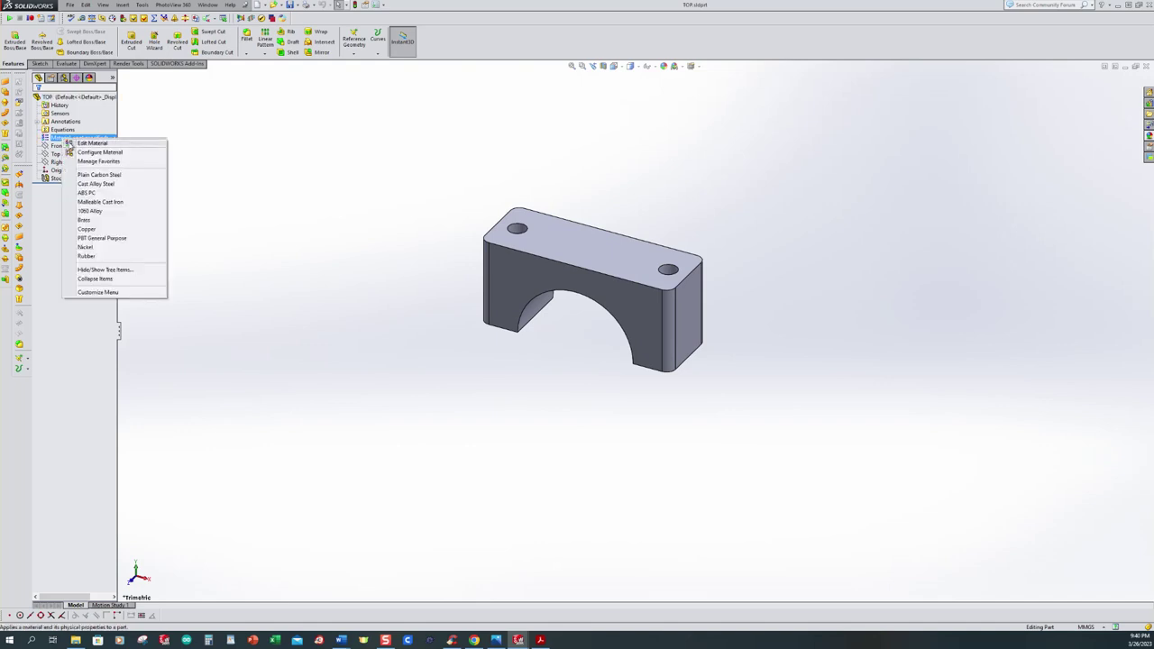
click(92, 144)
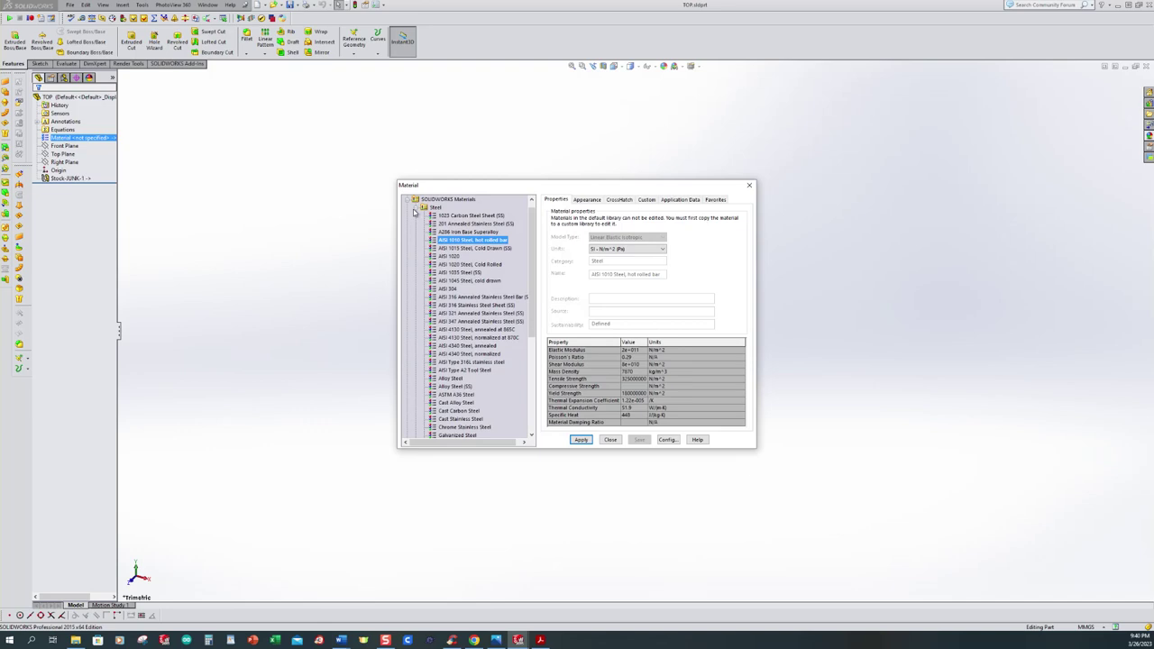
click(417, 208)
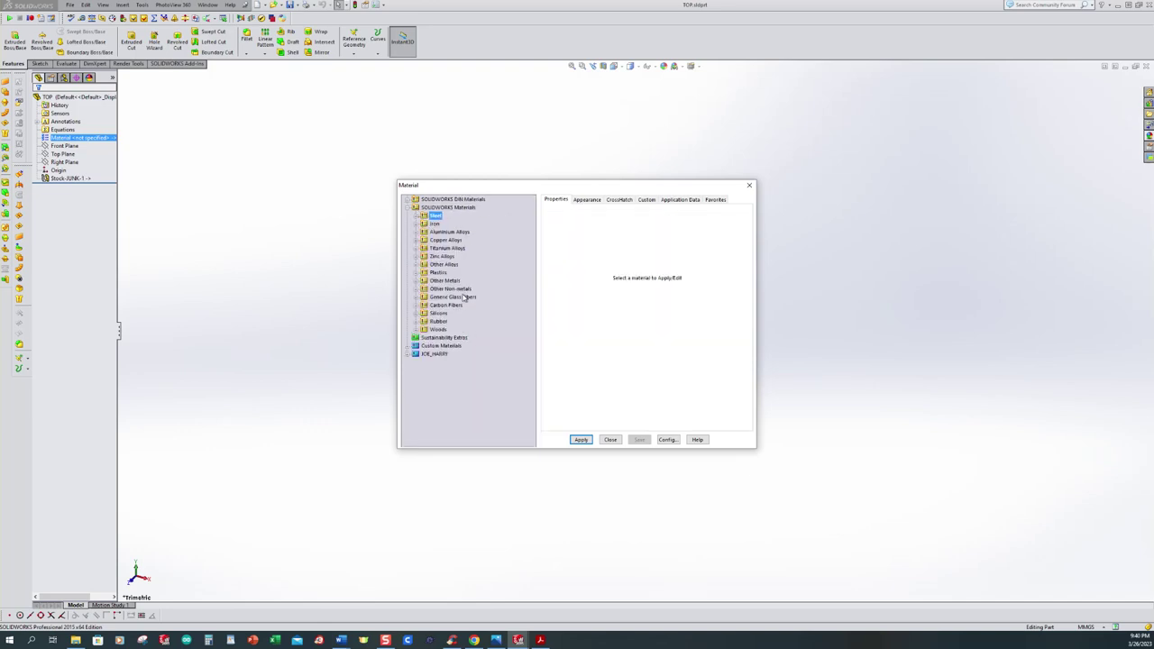
click(417, 274)
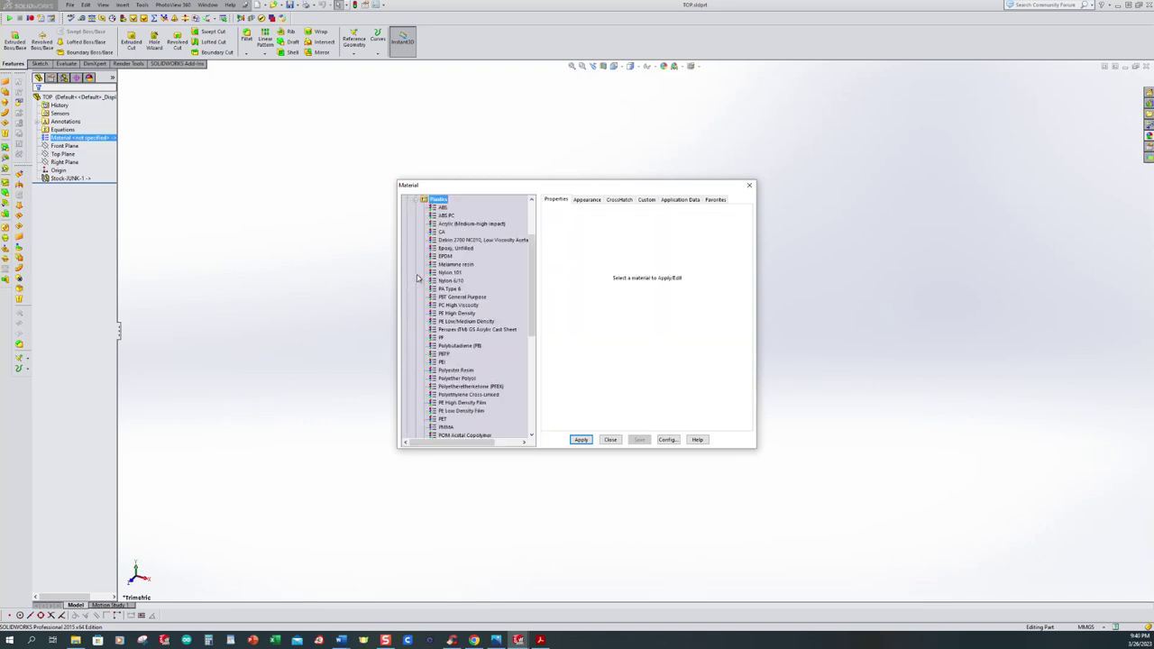
click(442, 272)
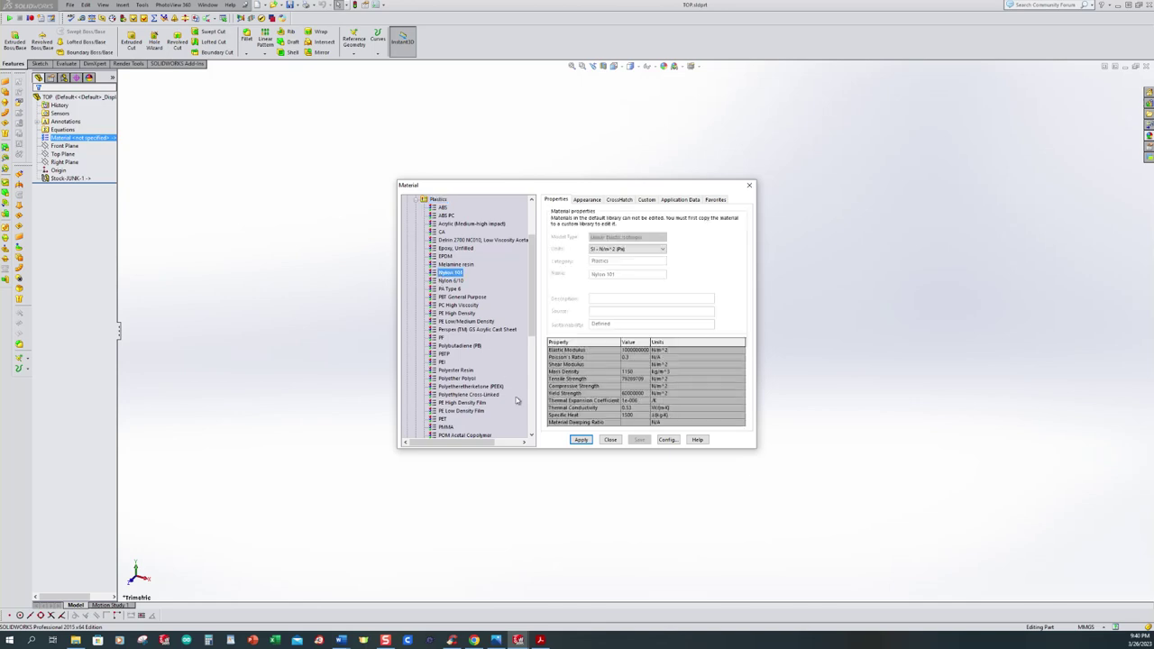
click(581, 440)
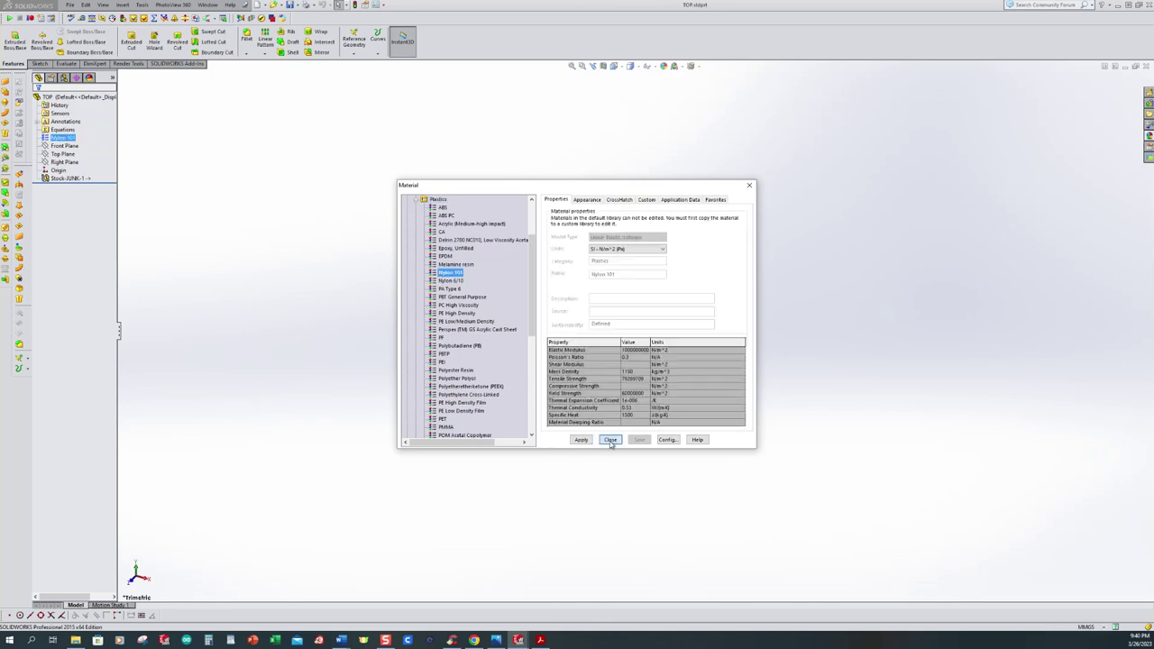
click(610, 440)
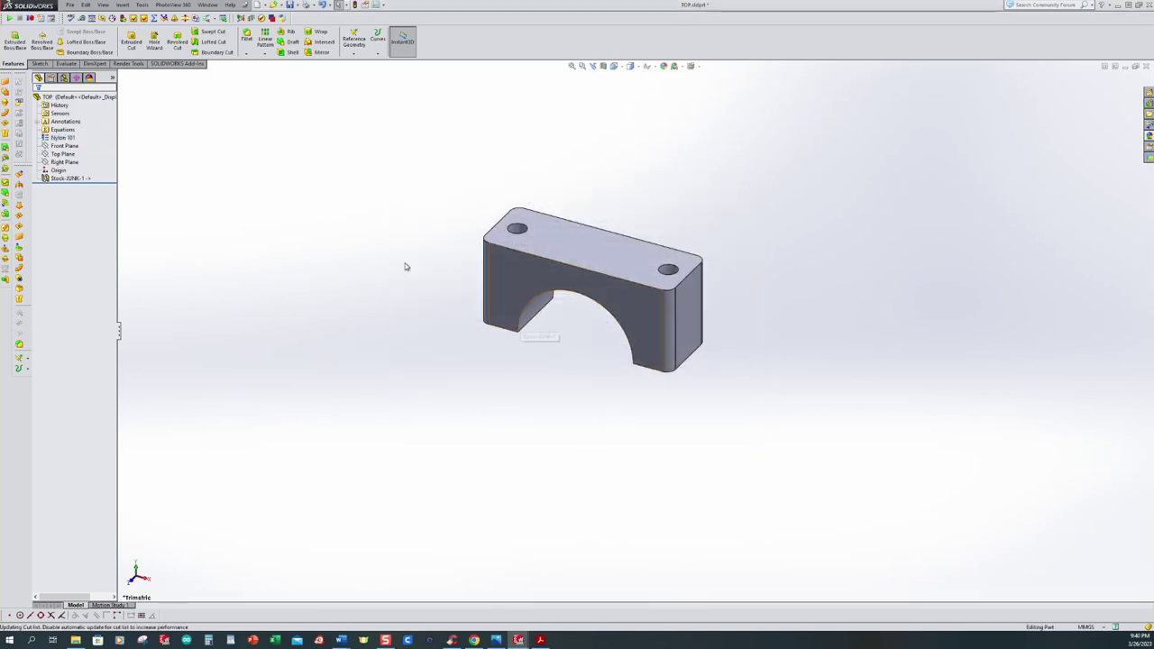
- Close the TOP part and save its changes
click(63, 139)
click(955, 142)
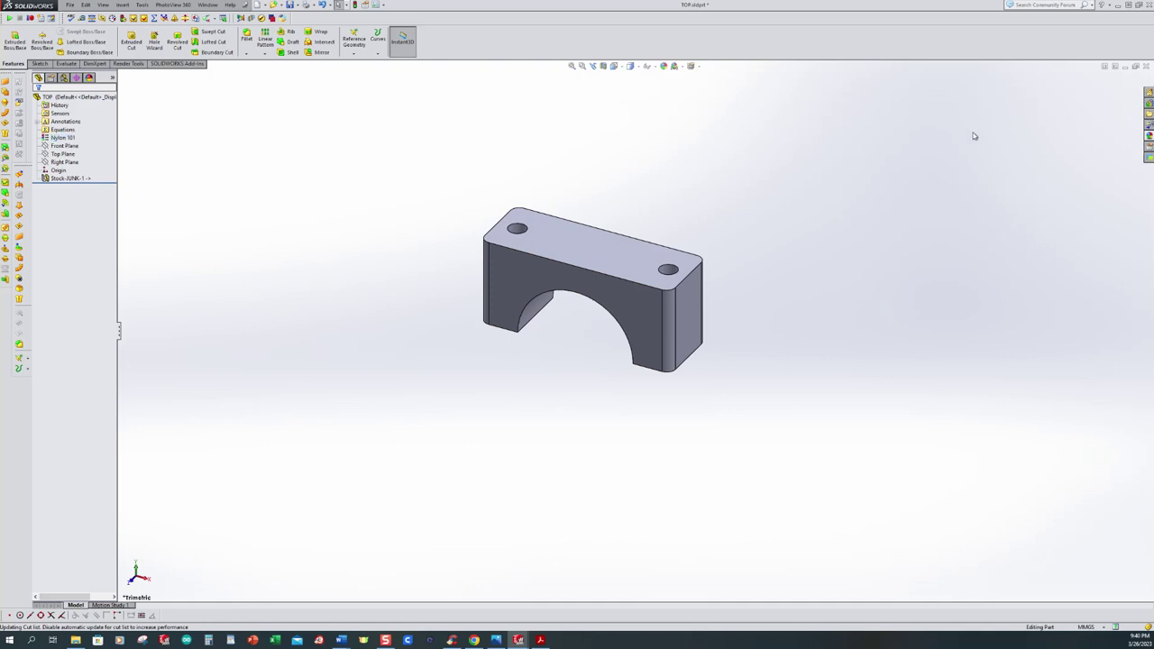
click(1146, 66)
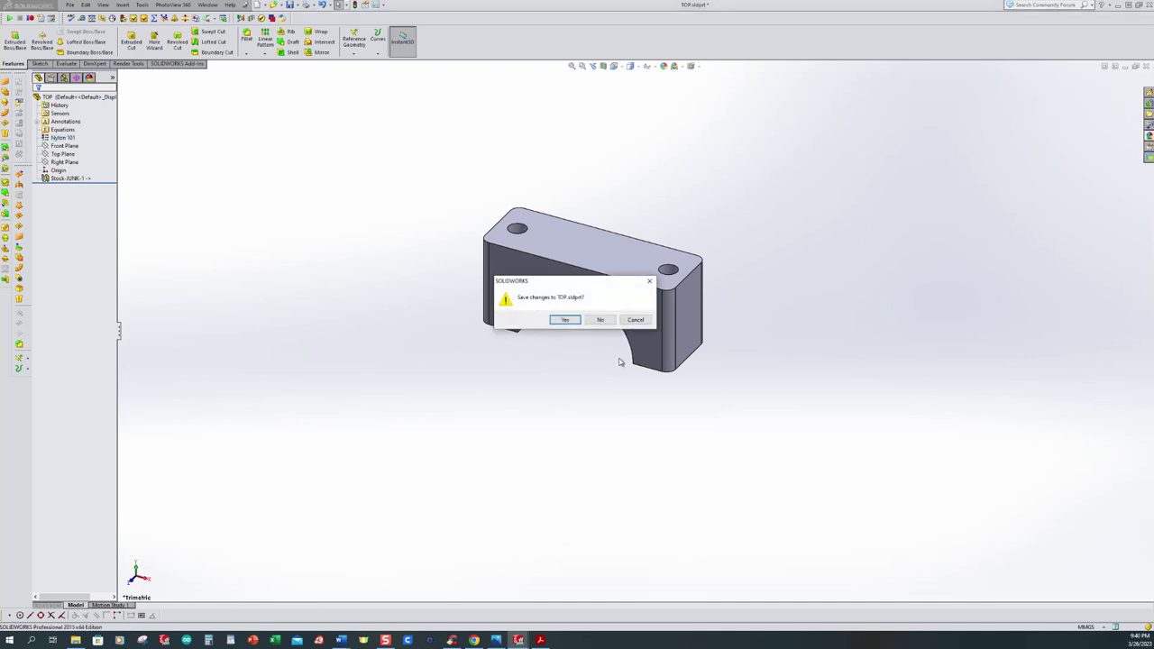
click(565, 320)
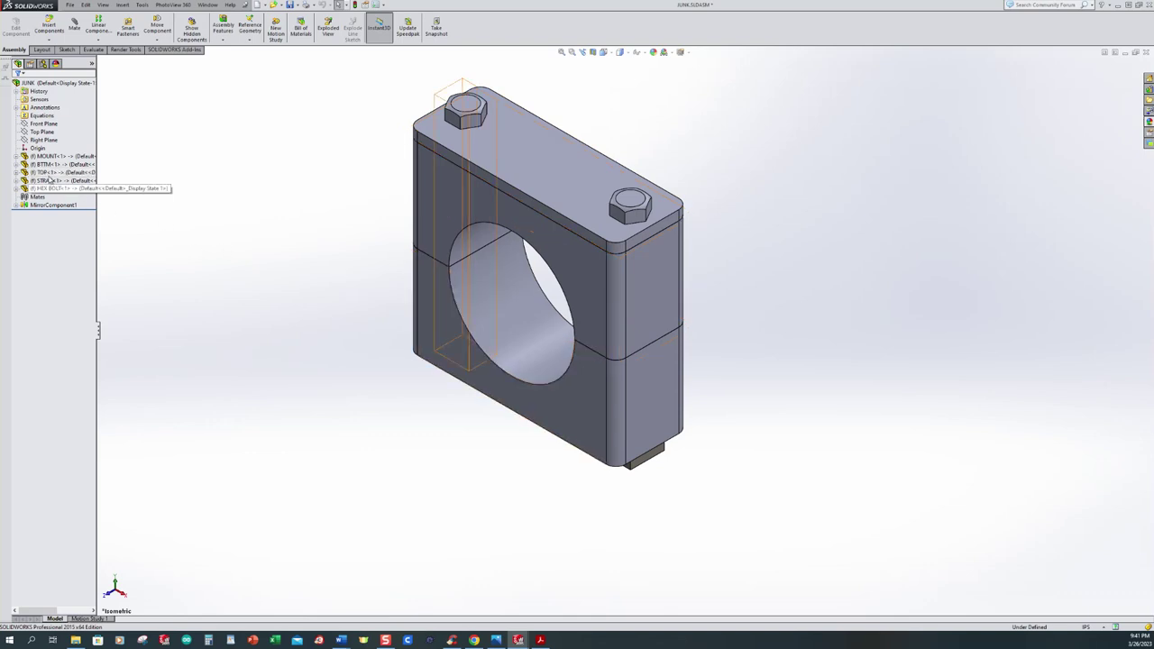
- Open the BTTM component from the JUNK assembly in its own window and assign it the Nylon 101 material
click(24, 168)
click(82, 143)
click(65, 138)
right_click(65, 142)
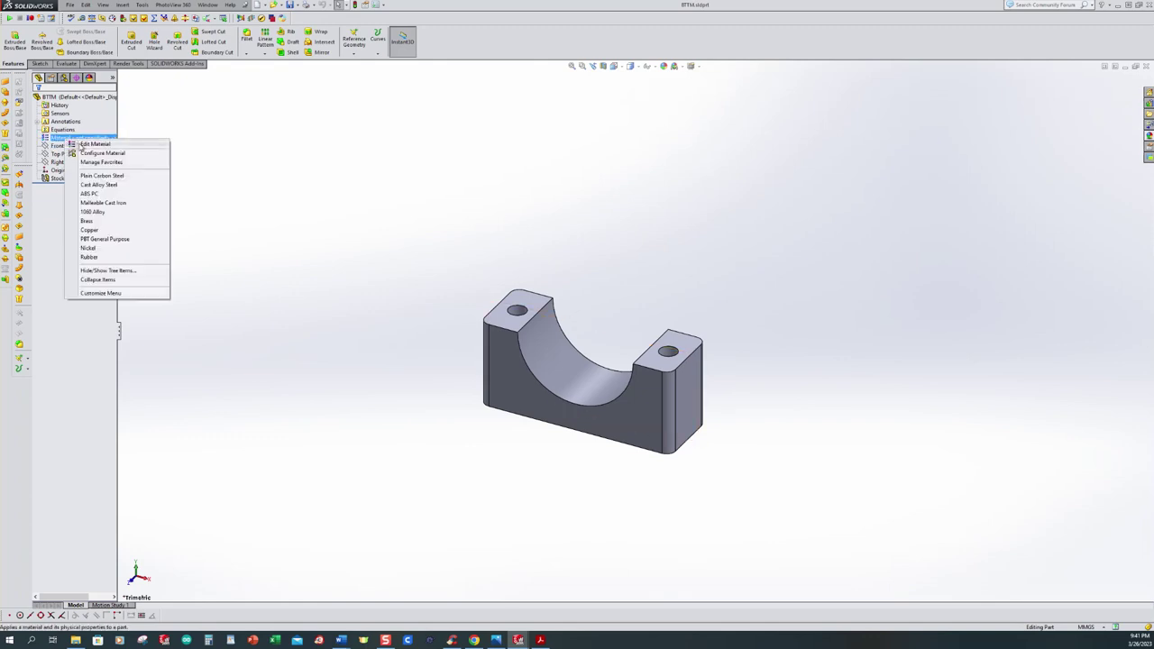
key(Escape)
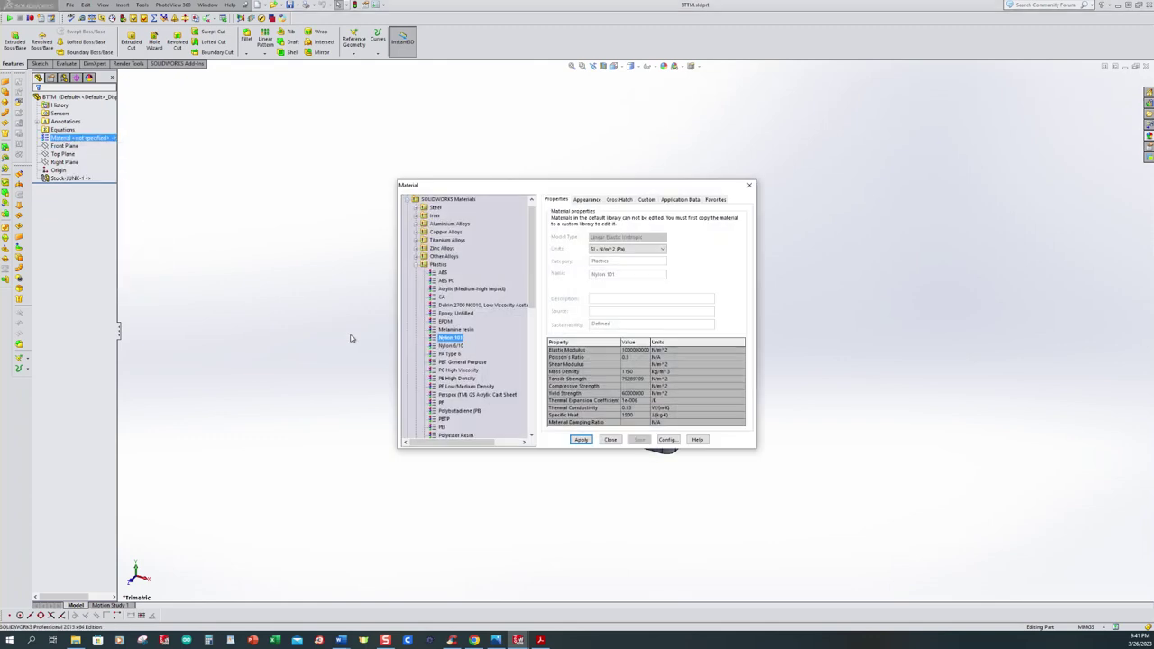
click(582, 440)
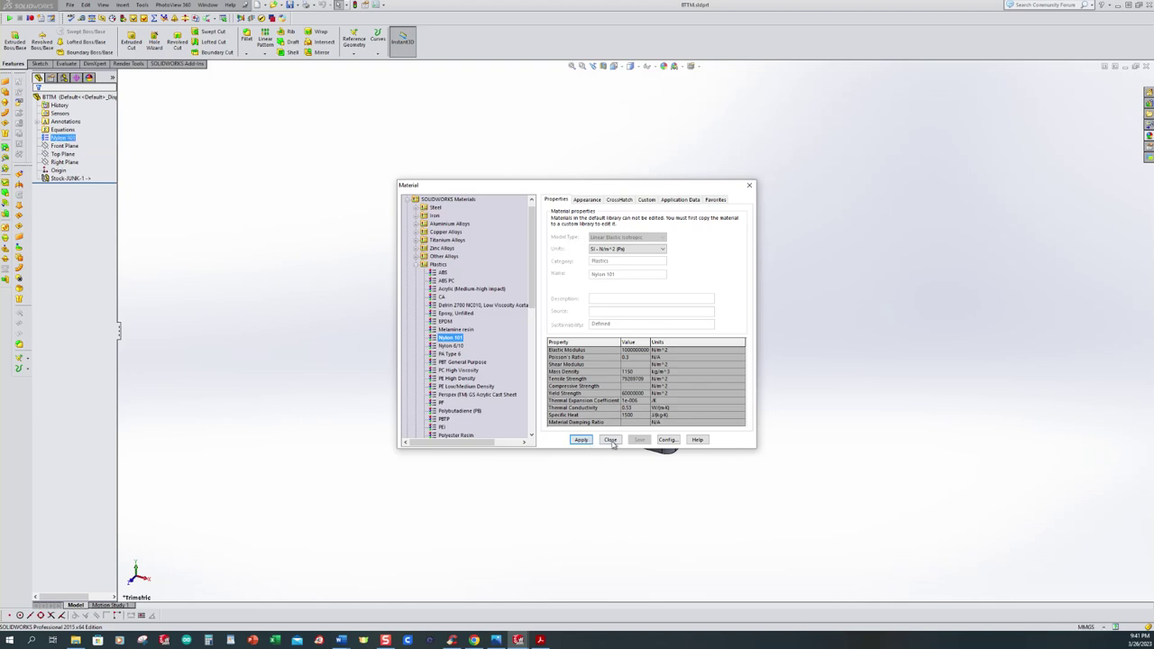
click(611, 440)
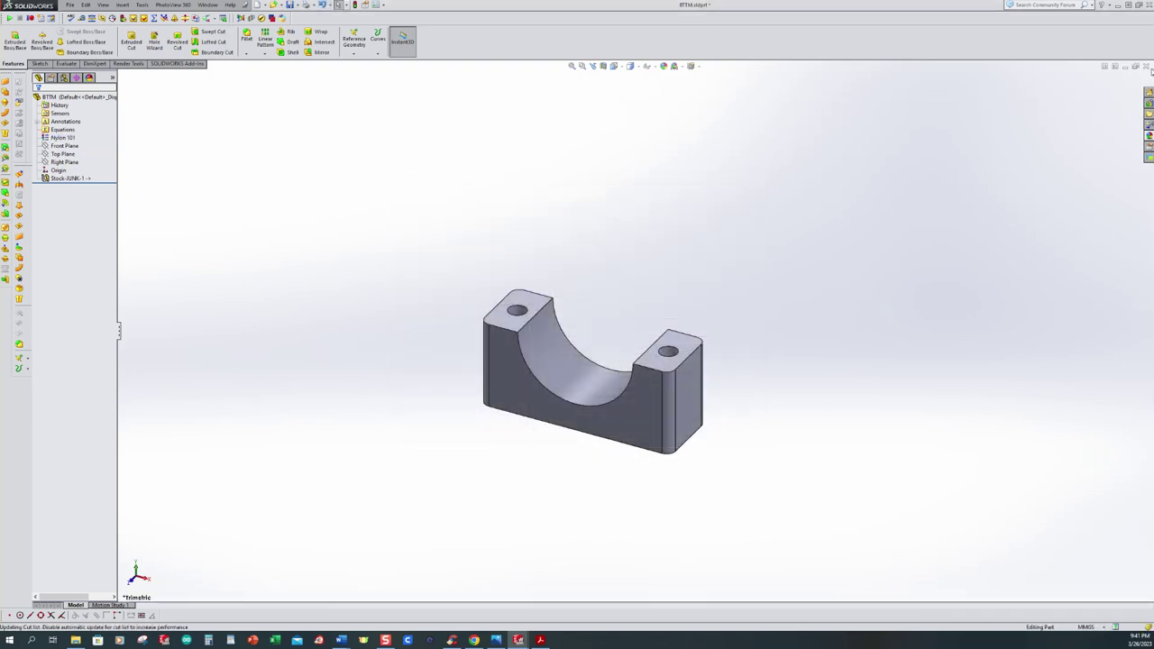
- Close the BTTM part with its changes saved and open the STRAP component from the assembly
click(1144, 67)
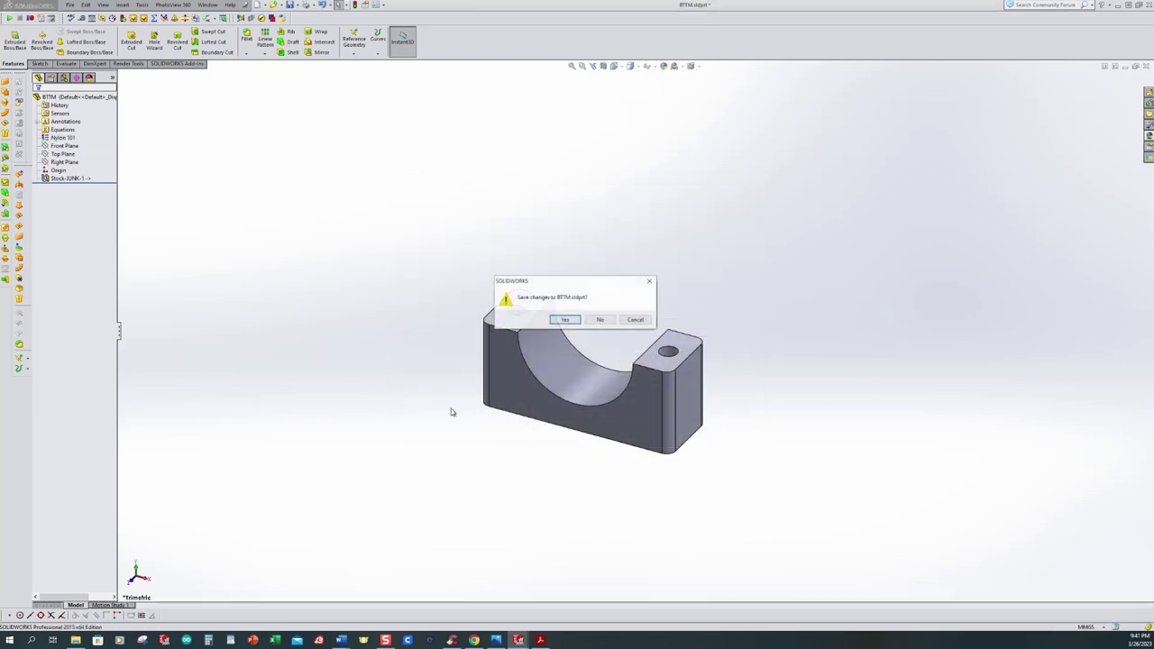
click(565, 320)
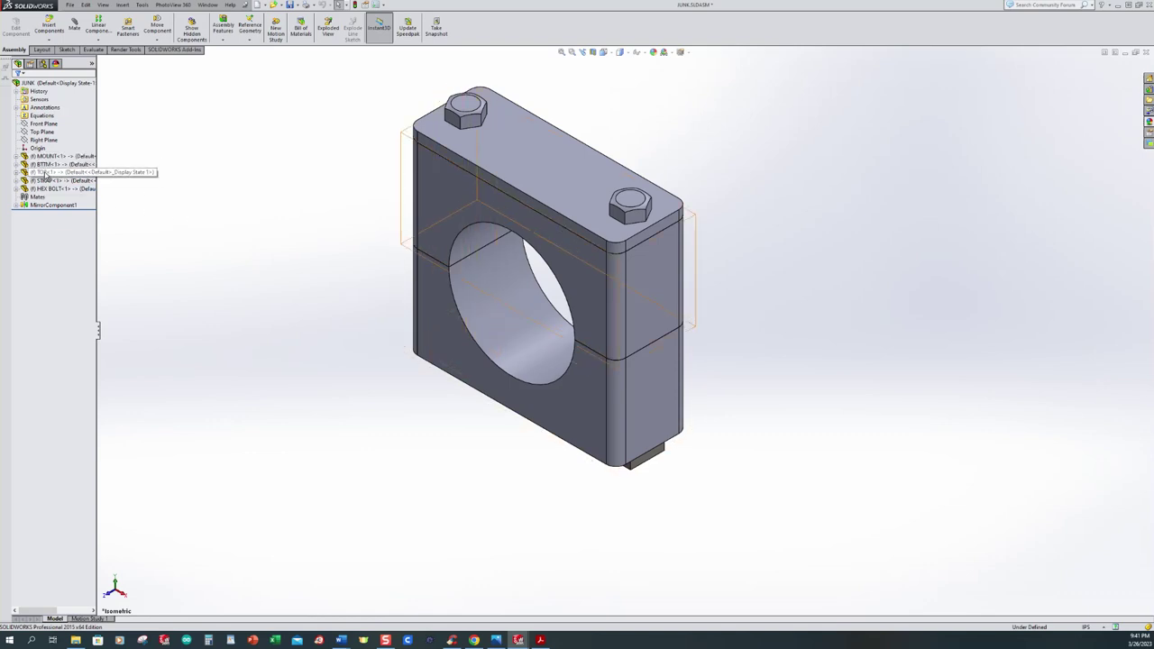
click(25, 180)
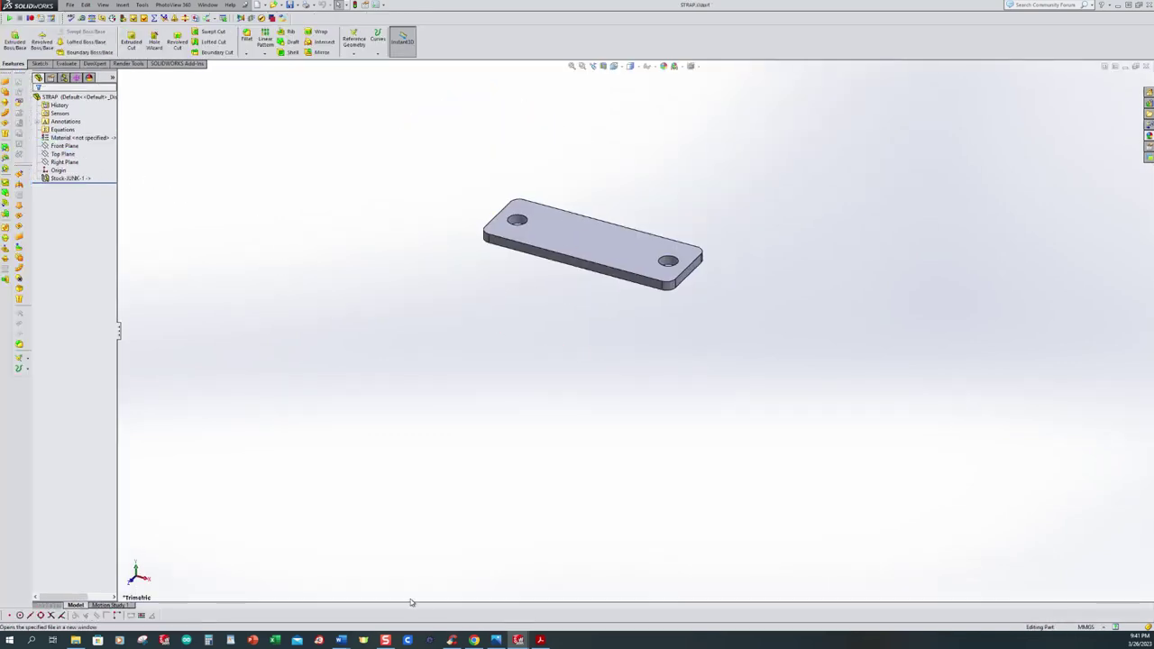
- Check the strap's material callout in the pipe clamp drawing image and return to the STRAP part in SOLIDWORKS
click(496, 639)
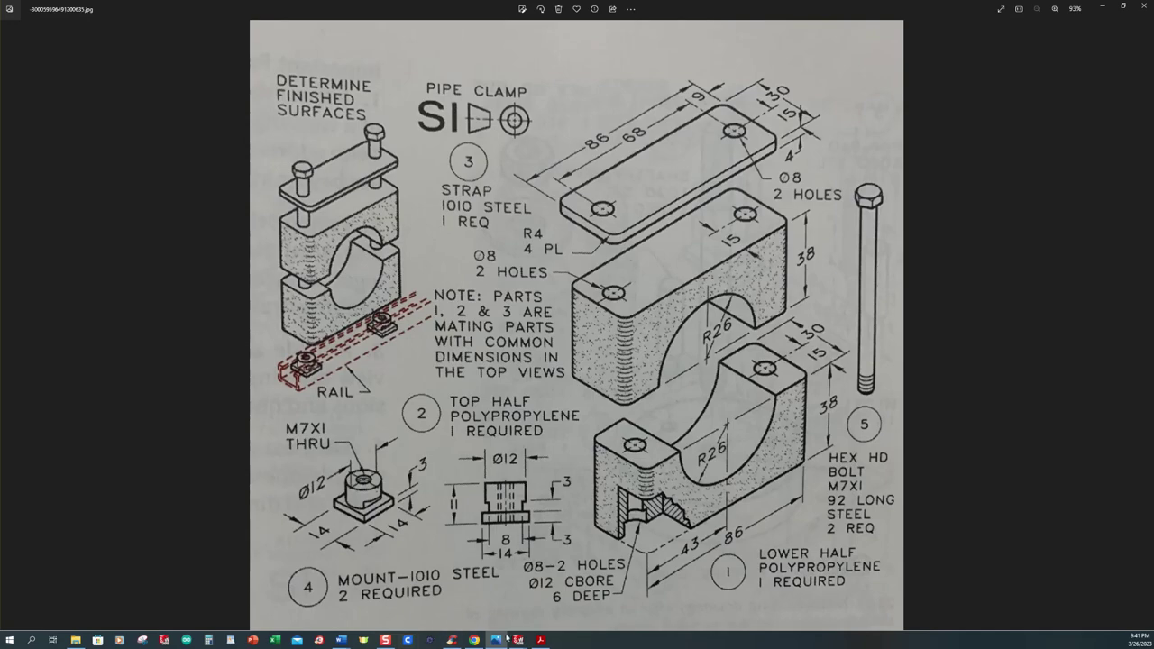
mouse_move(518, 639)
click(597, 620)
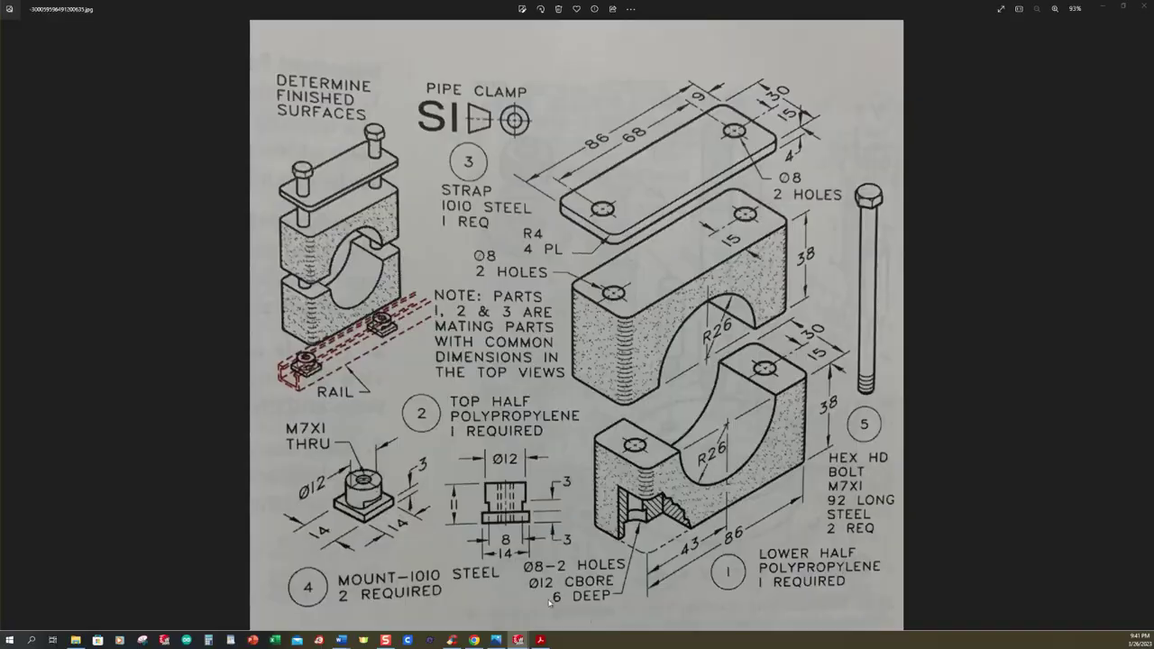
- Assign AISI 1010 Steel, hot rolled bar from the steel category as the STRAP part's material
right_click(71, 138)
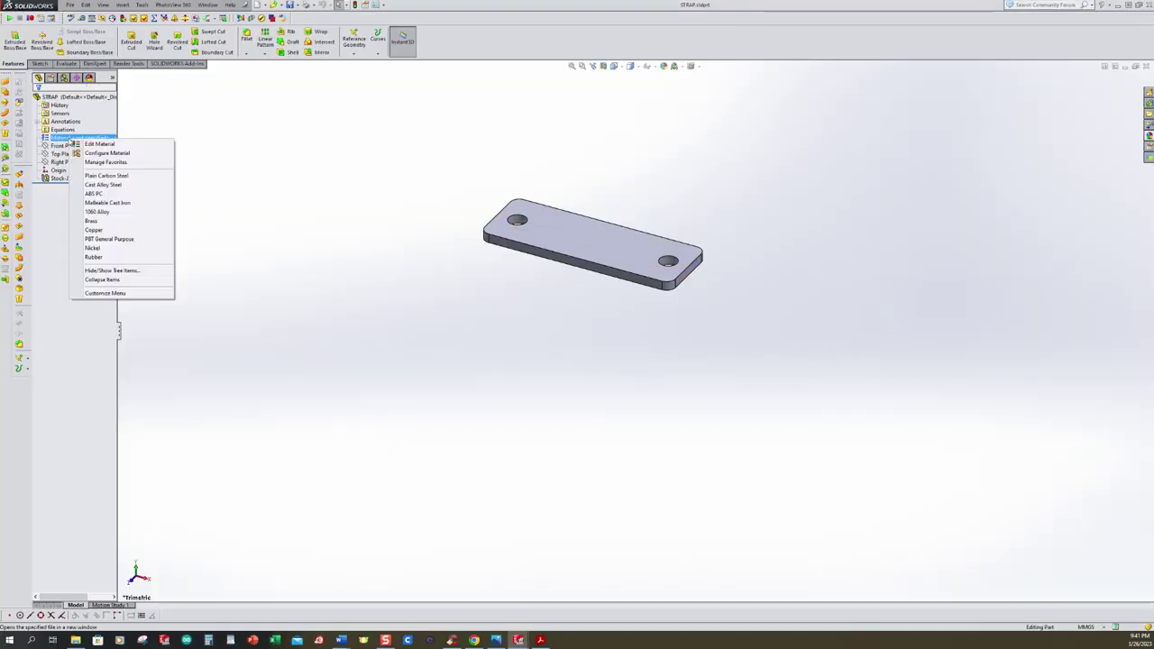
click(205, 230)
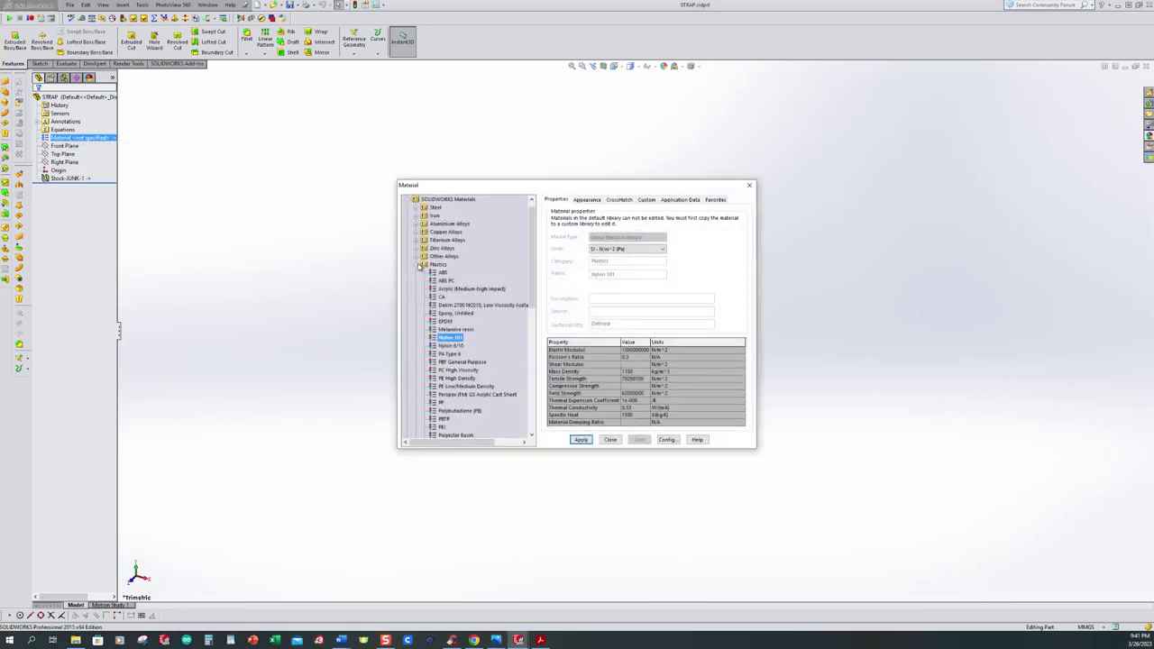
click(419, 264)
click(417, 216)
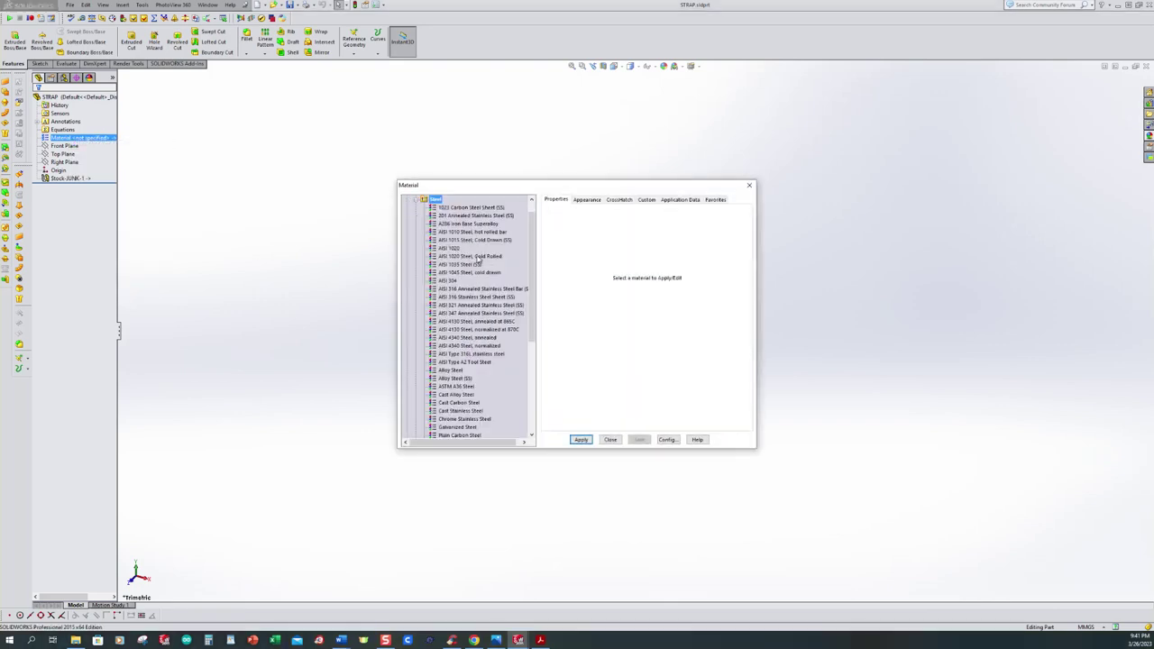
click(455, 233)
click(580, 439)
click(610, 440)
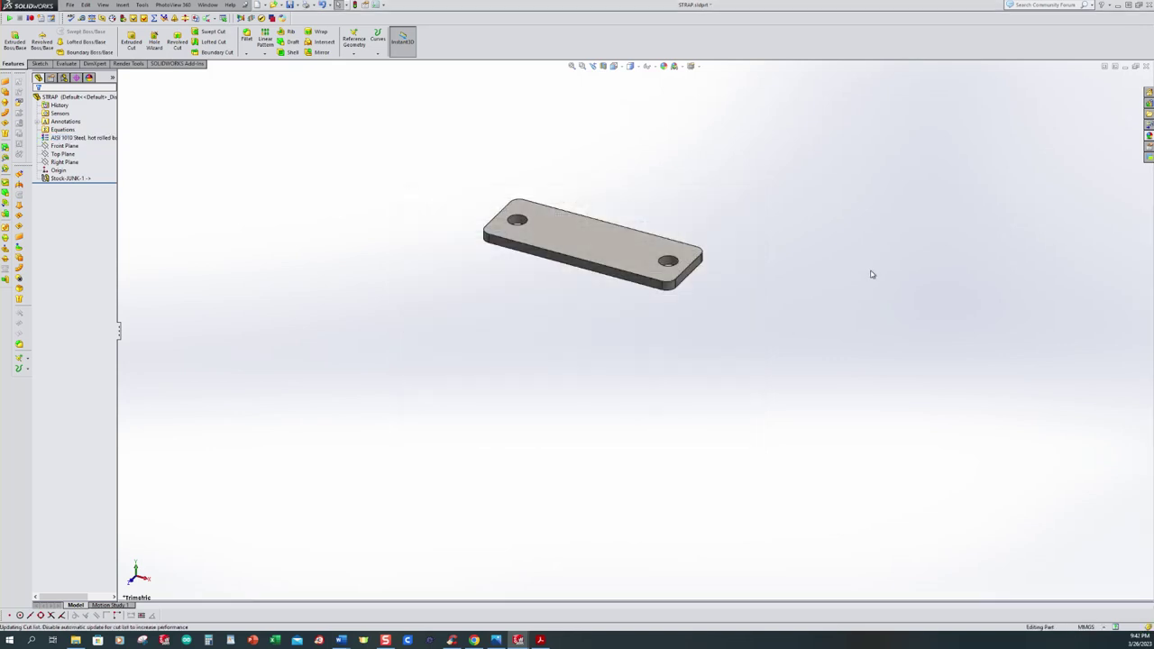
- Save the STRAP part and return to the JUNK assembly
click(289, 5)
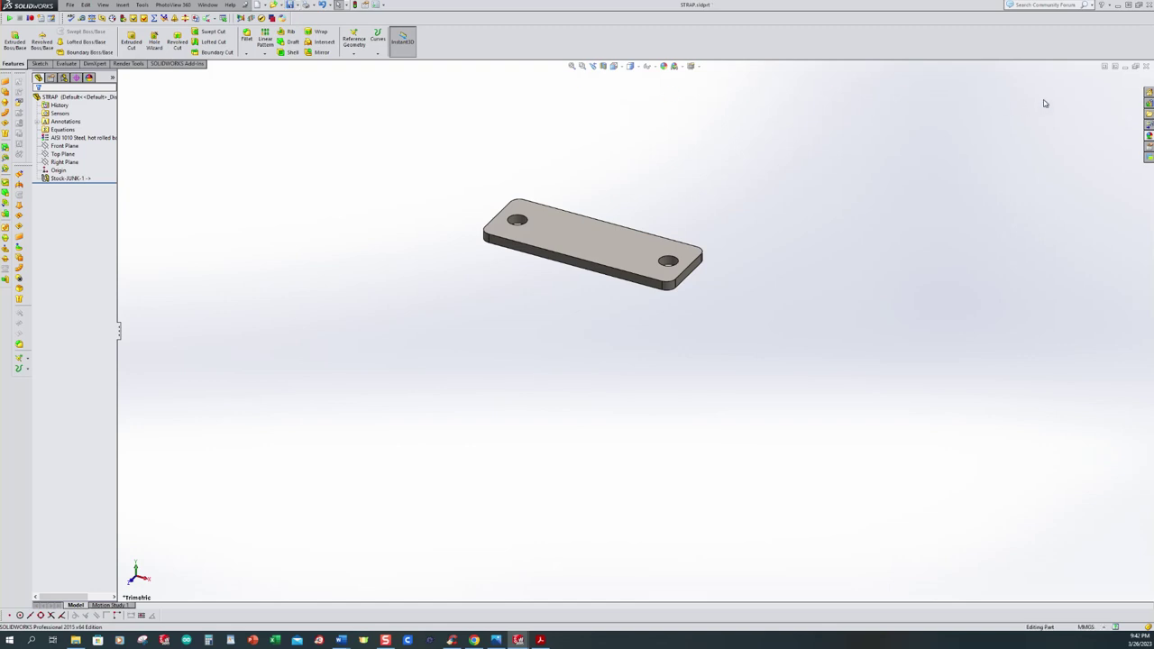
key(ctrl+Tab)
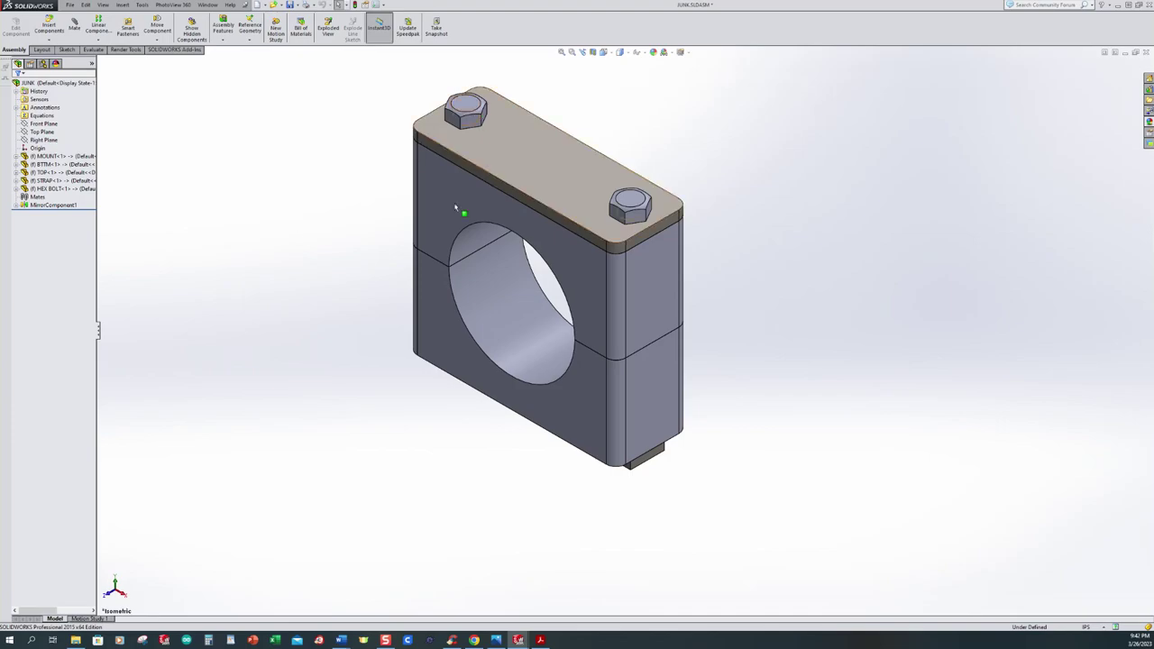
- Check the hex bolt's material callout in the pipe clamp drawing image and switch to the HEX BOLT part in SOLIDWORKS
click(491, 637)
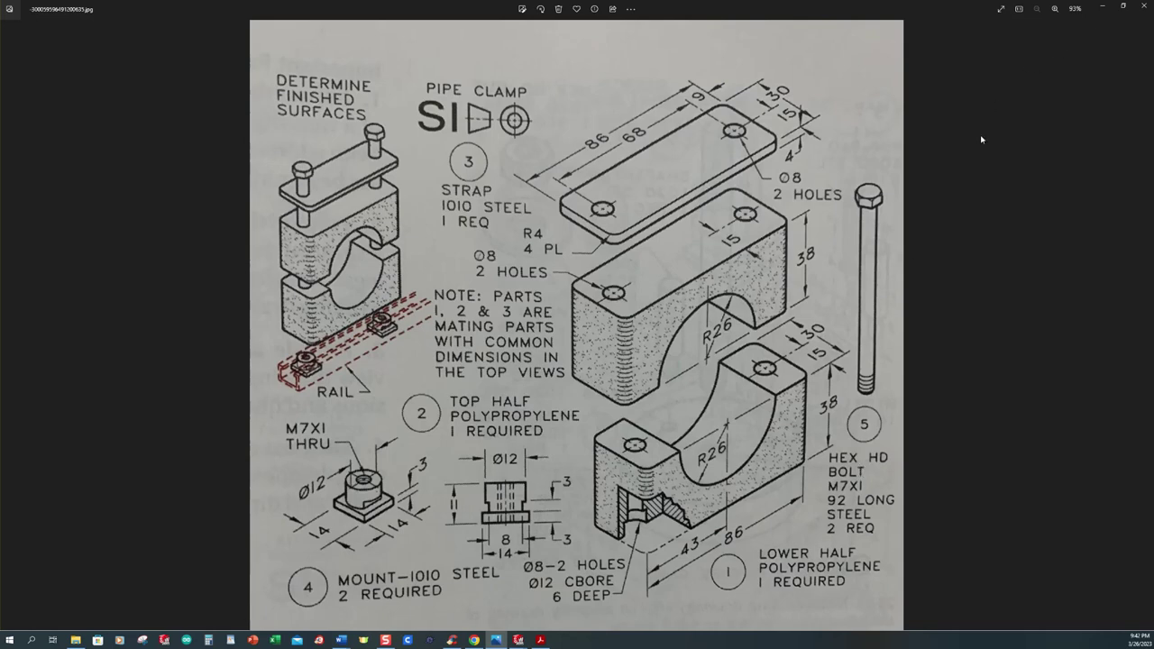
mouse_move(516, 640)
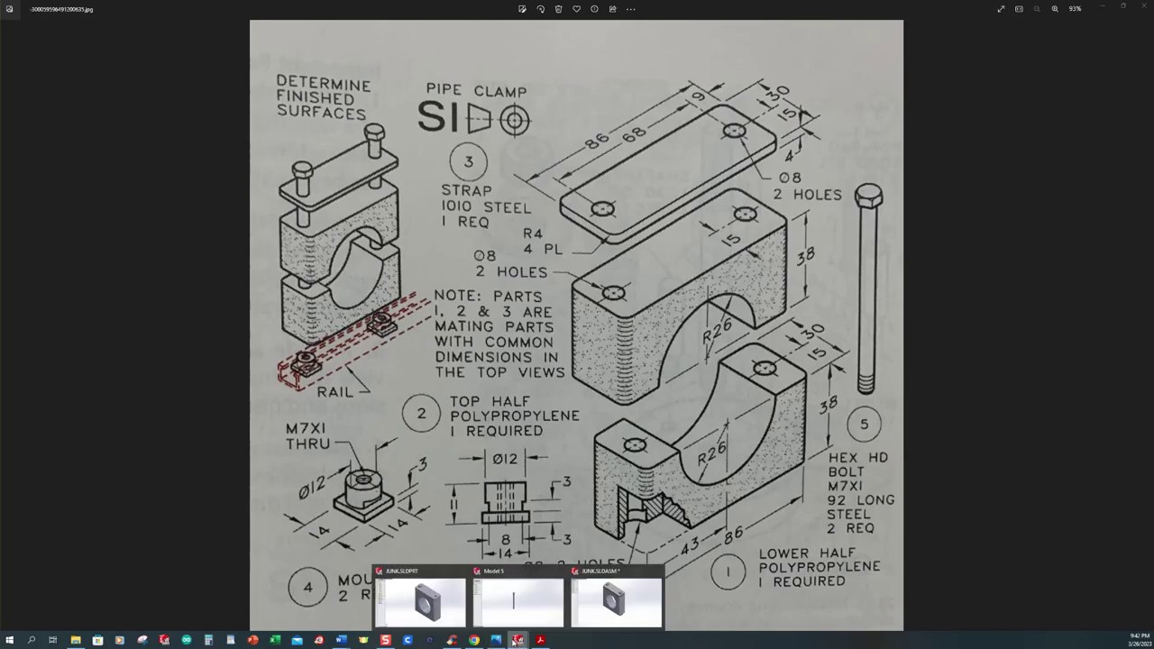
click(527, 602)
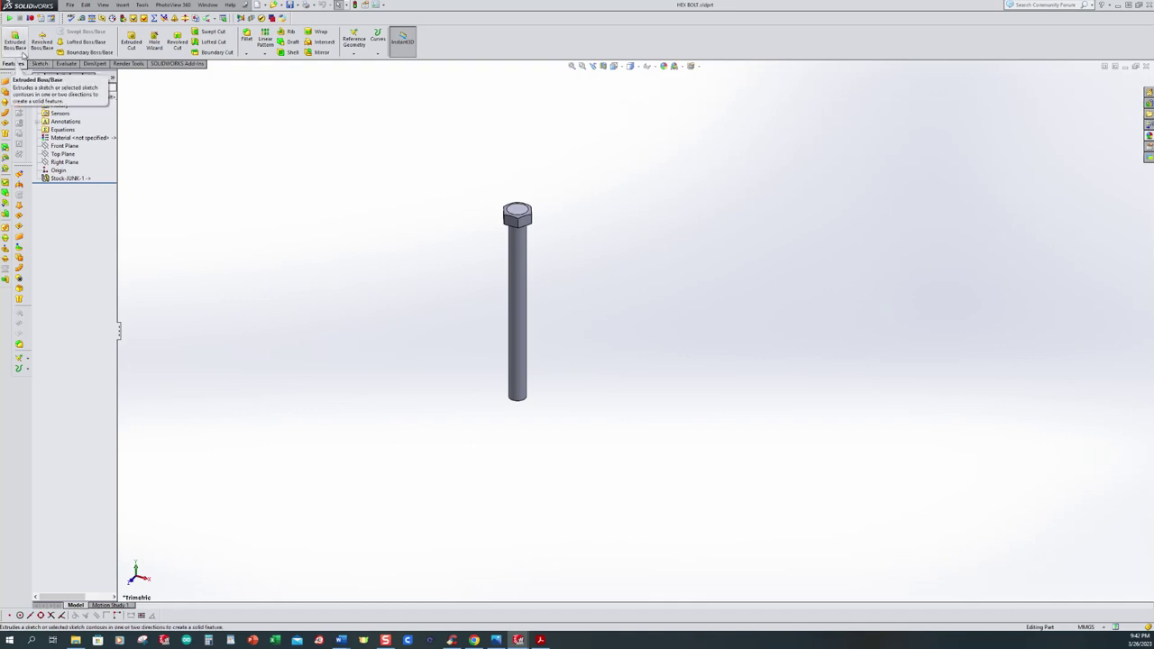
- Assign AISI 4340 Steel, annealed from the steel category as the HEX BOLT part's material
right_click(64, 139)
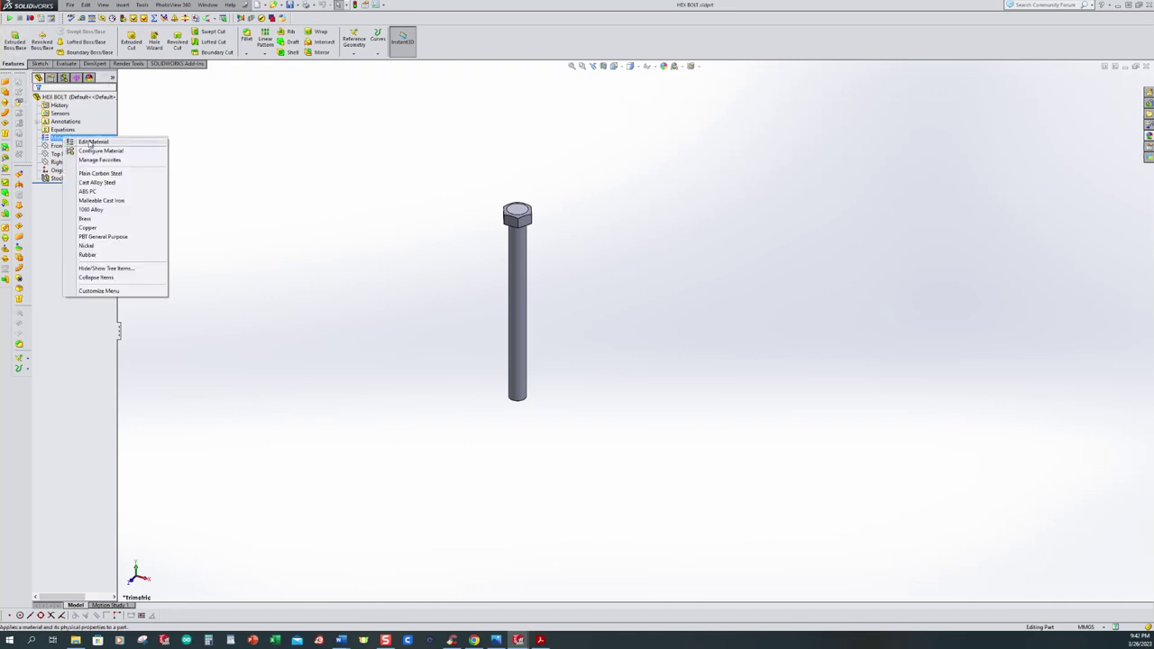
key(Escape)
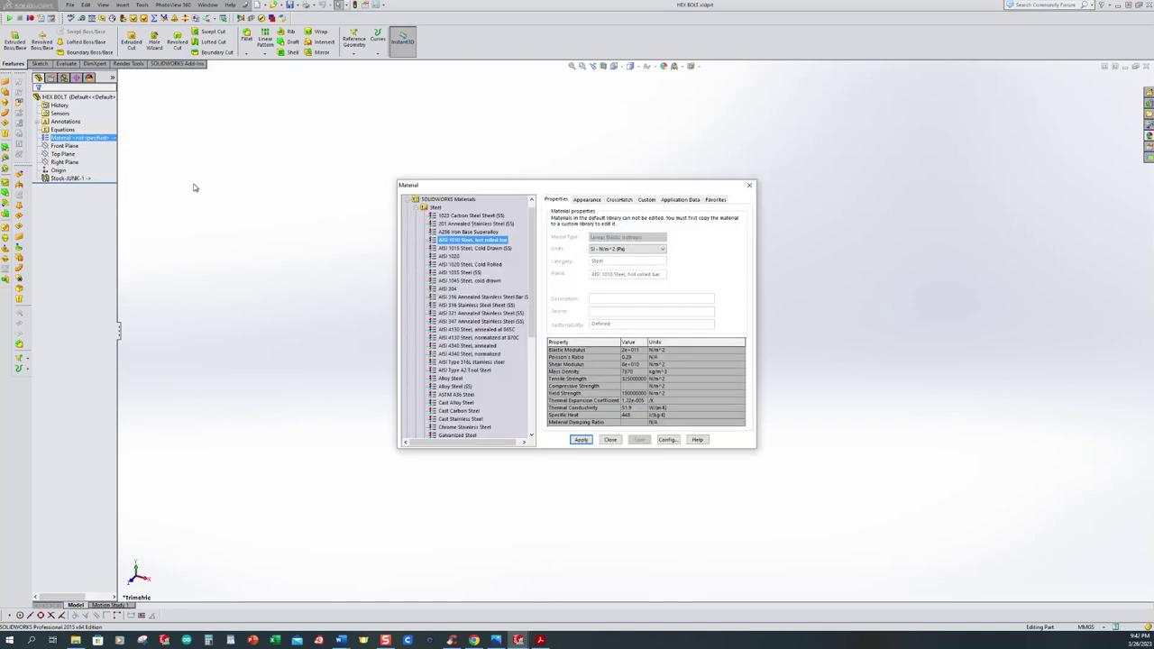
click(464, 346)
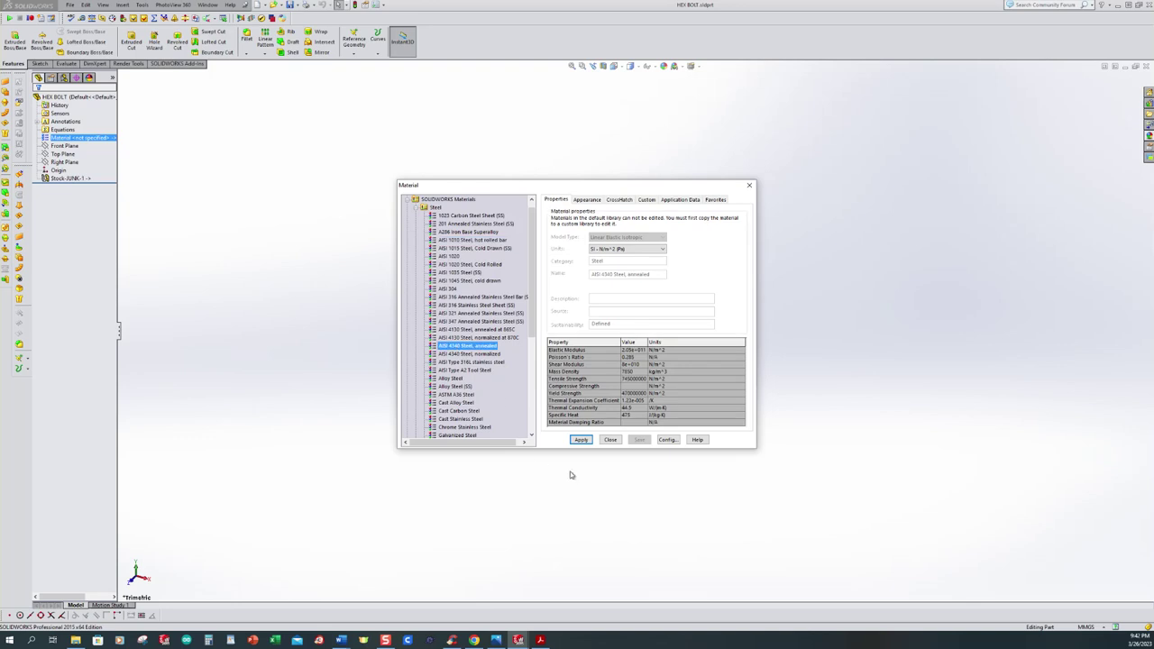
click(581, 440)
click(610, 440)
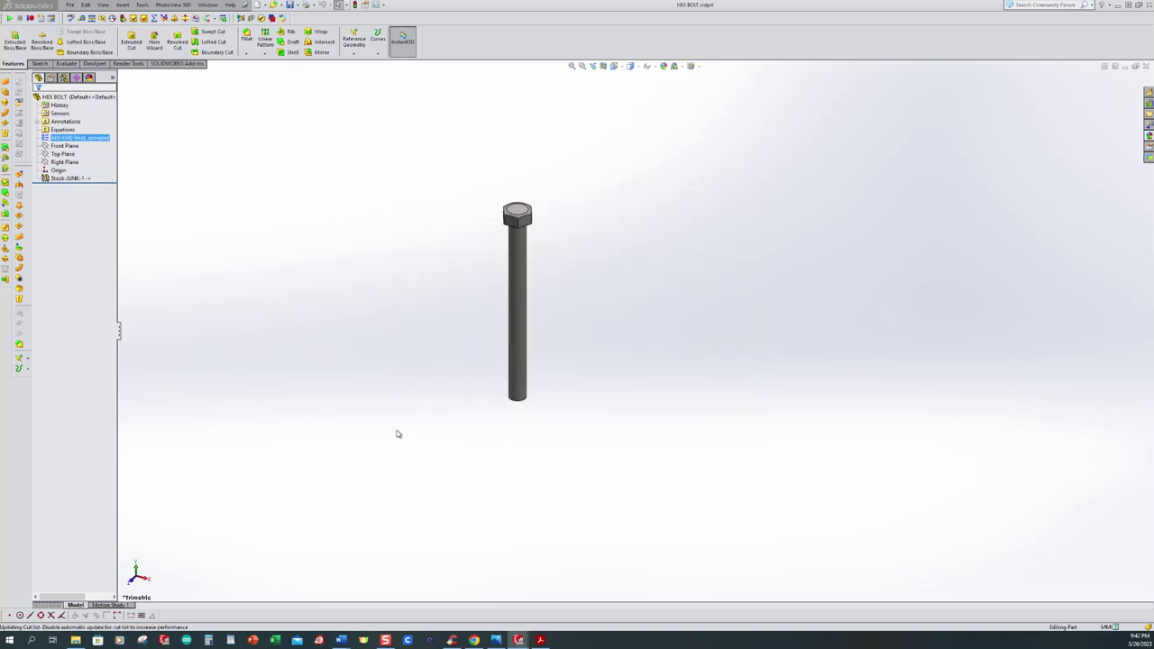
- Close the HEX BOLT part with its changes saved and save the JUNK assembly in isometric view
click(1146, 66)
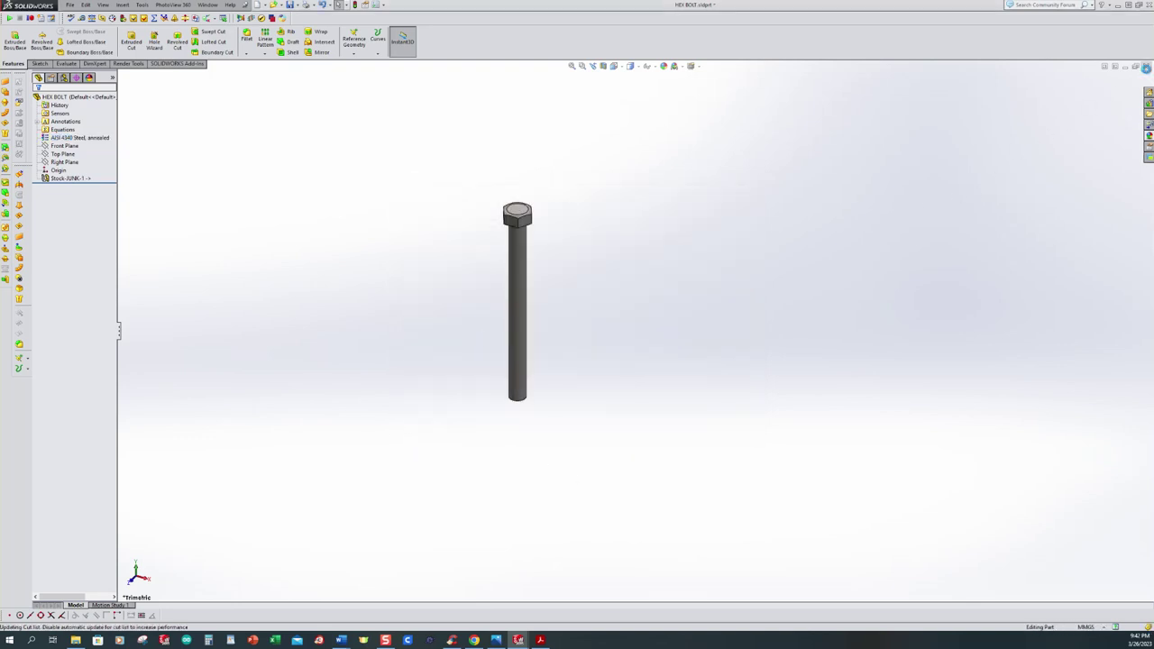
click(565, 320)
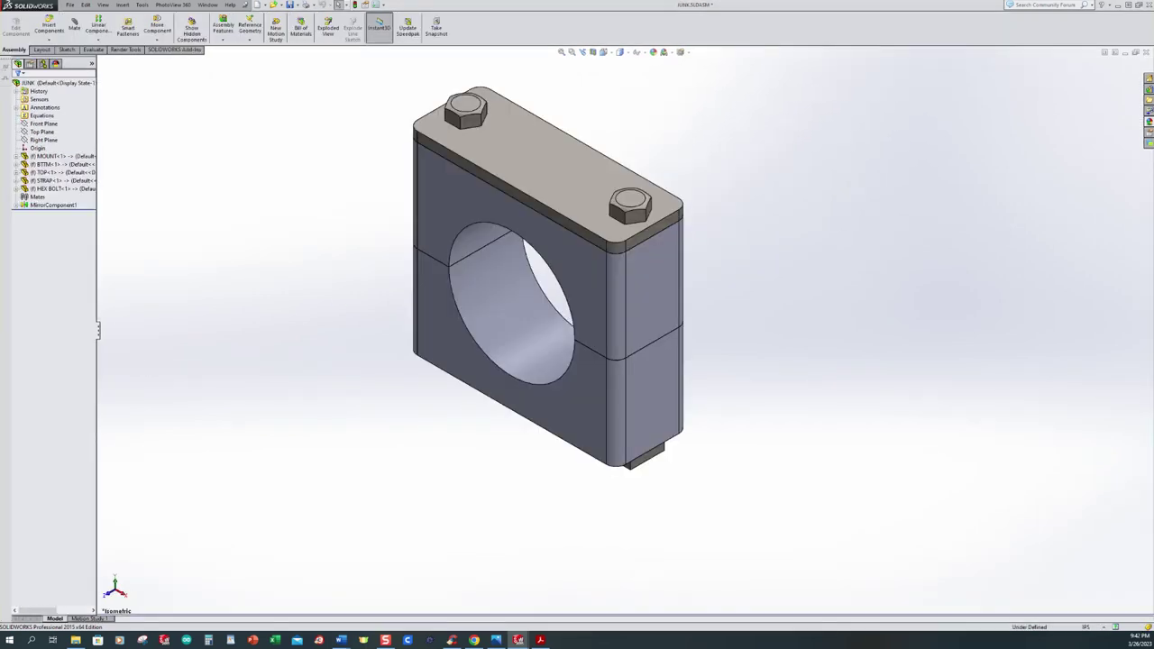
middle_drag(442, 447, 449, 395)
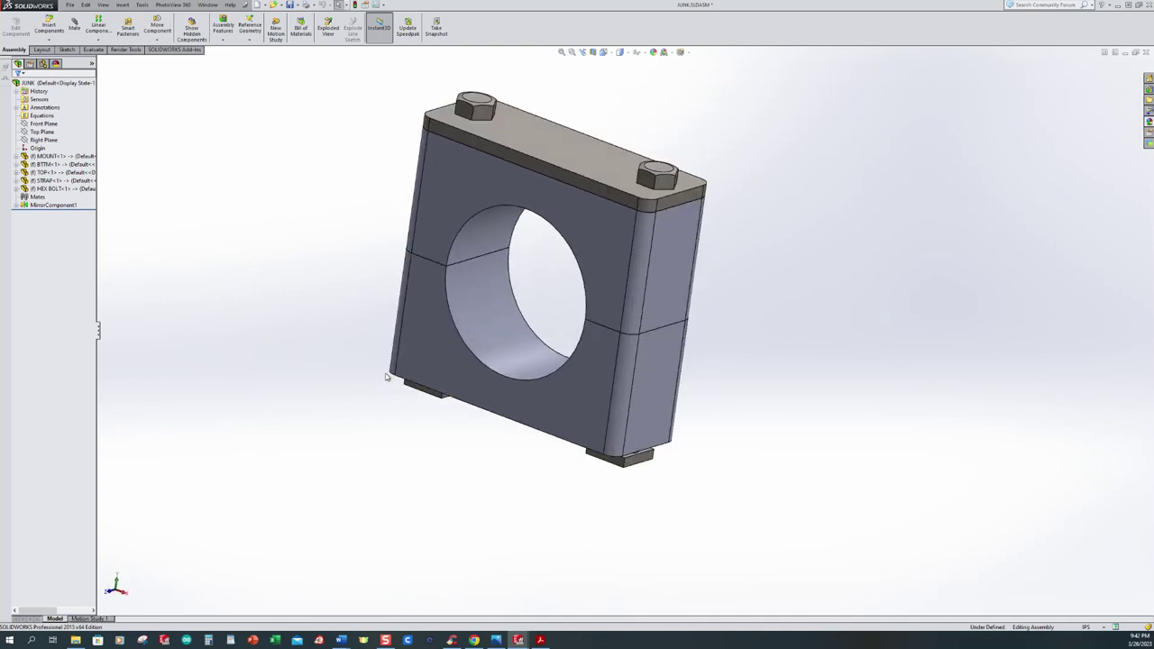
key(ctrl+7)
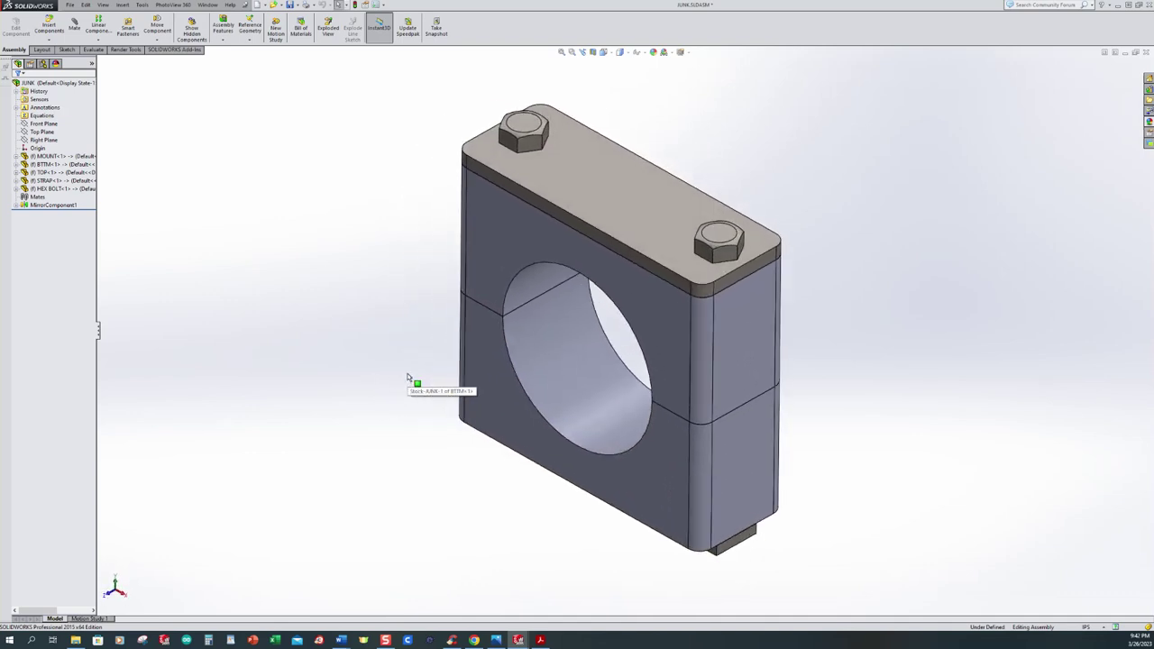
key(ctrl+s)
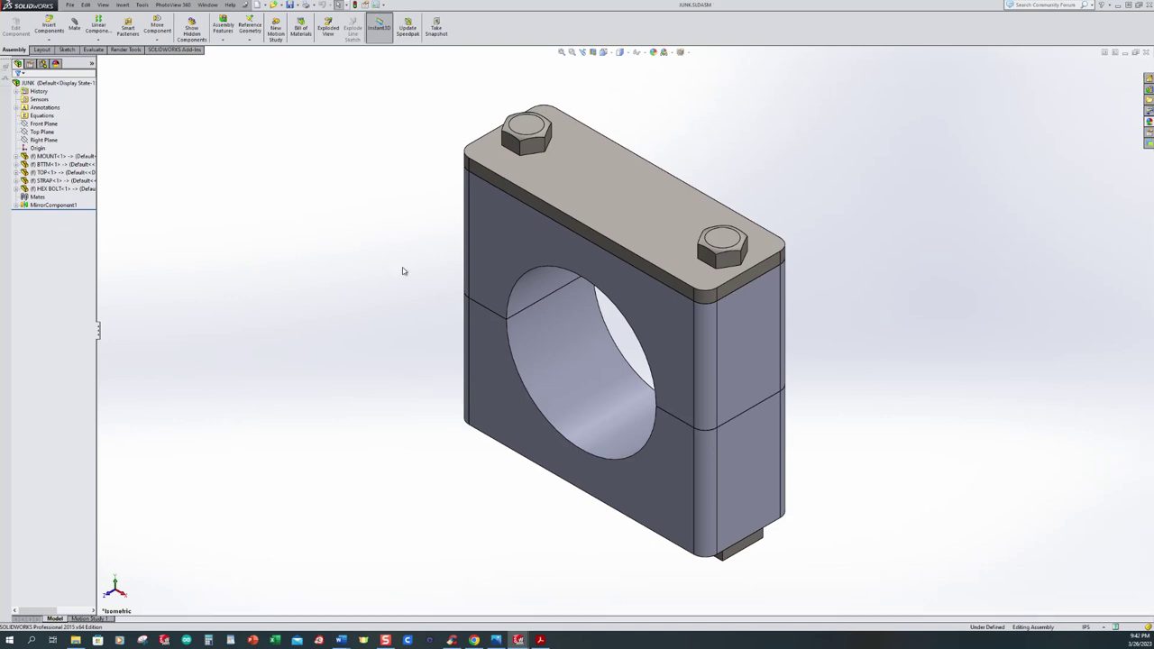
- Start an exploded view of the assembly and move both hex bolts straight up, well clear of the strap
scroll(850, 330, up, 3)
scroll(806, 298, down, 1)
scroll(485, 342, up, 2)
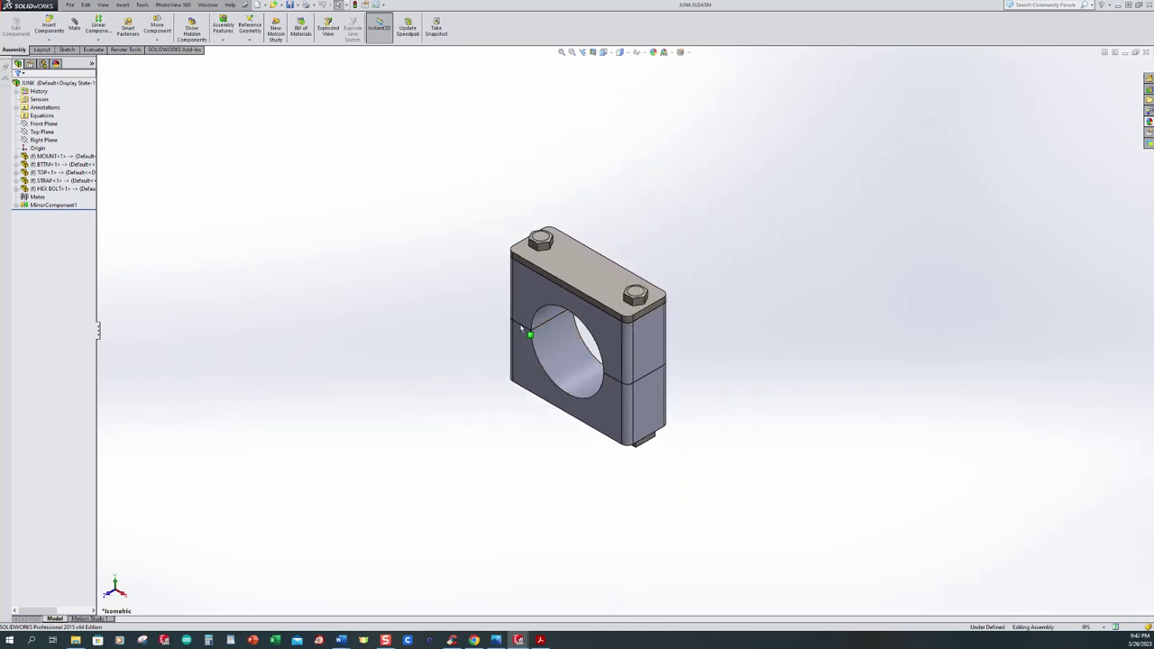
scroll(635, 231, down, 2)
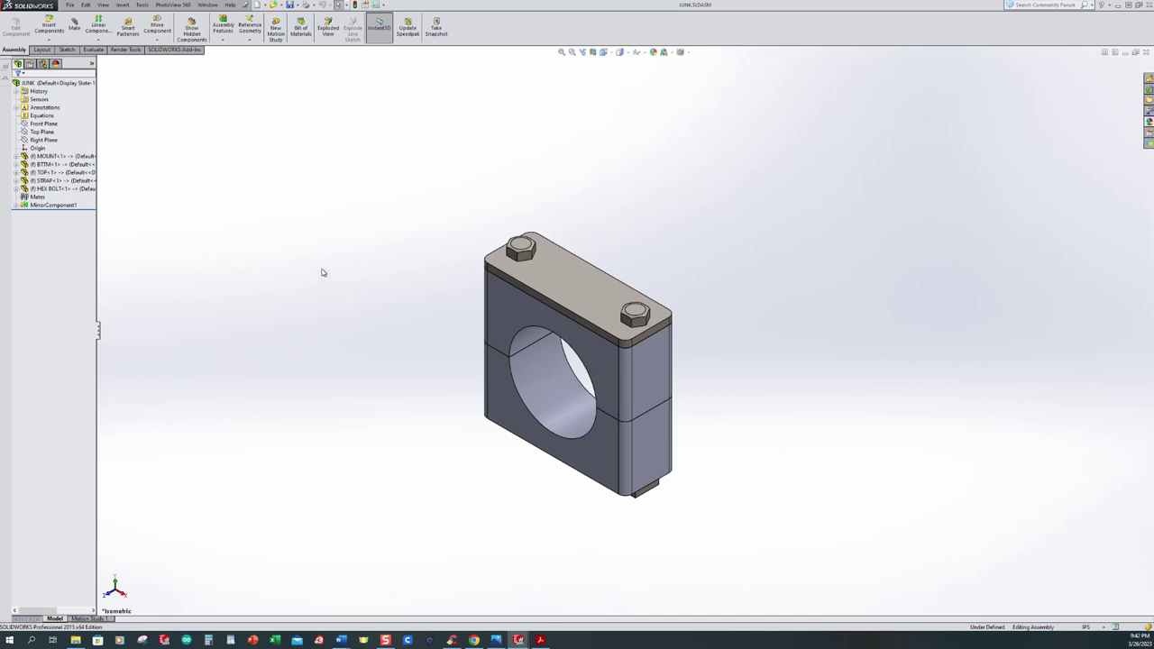
scroll(338, 268, up, 1)
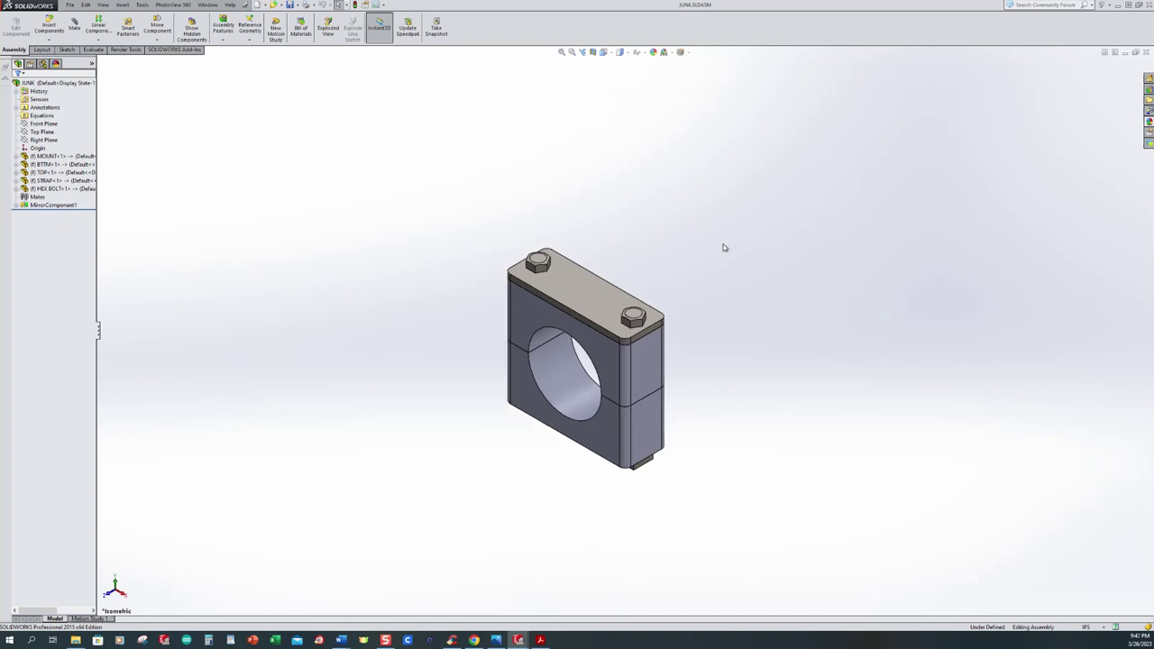
click(329, 31)
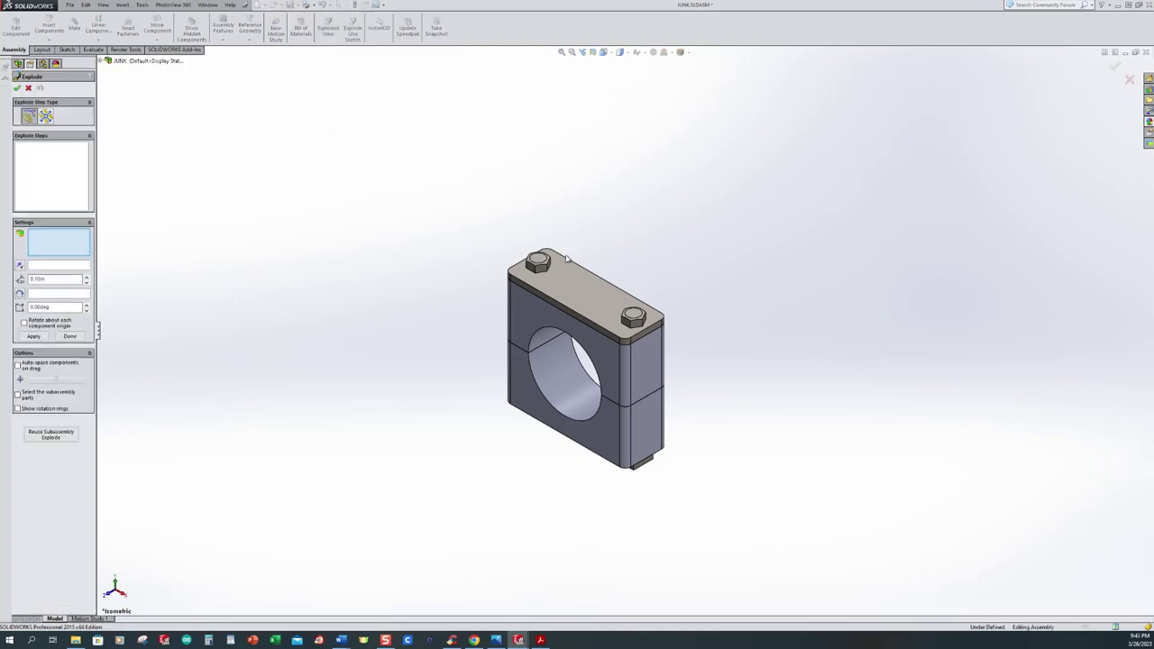
click(538, 261)
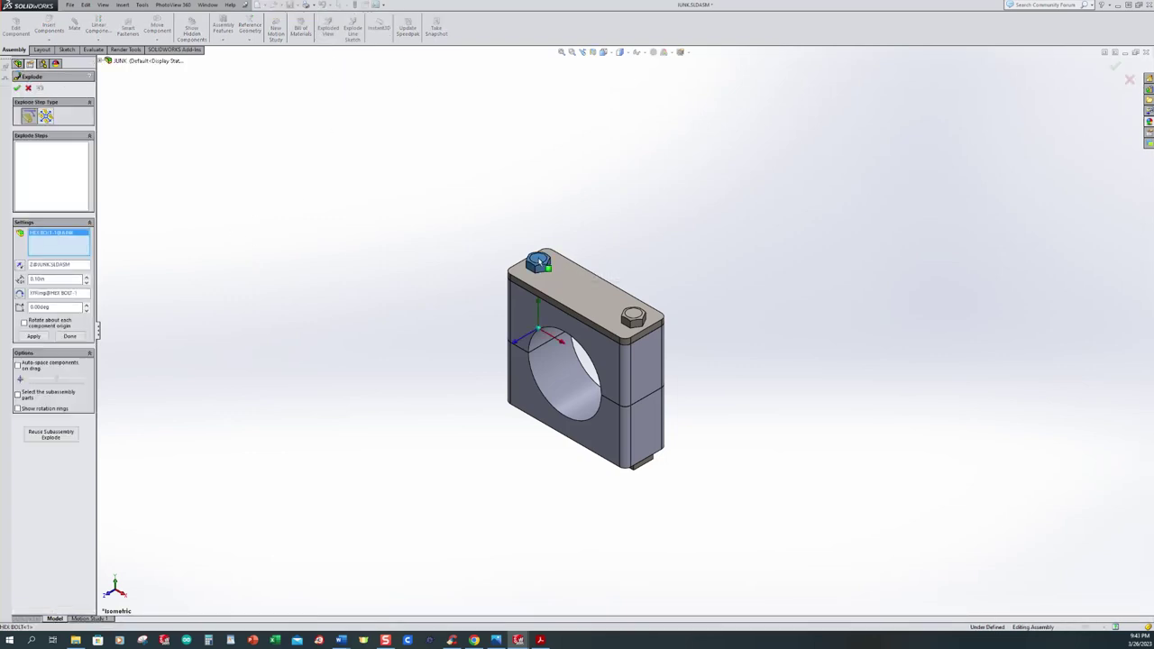
click(636, 318)
key(z)
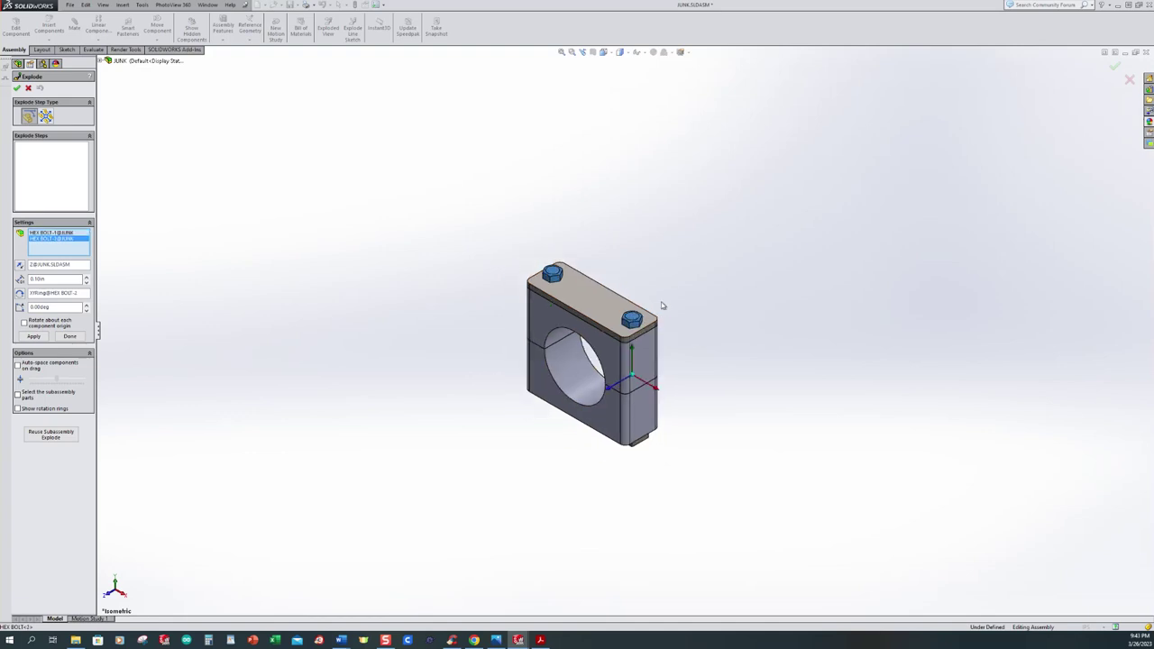
drag(632, 356, 646, 72)
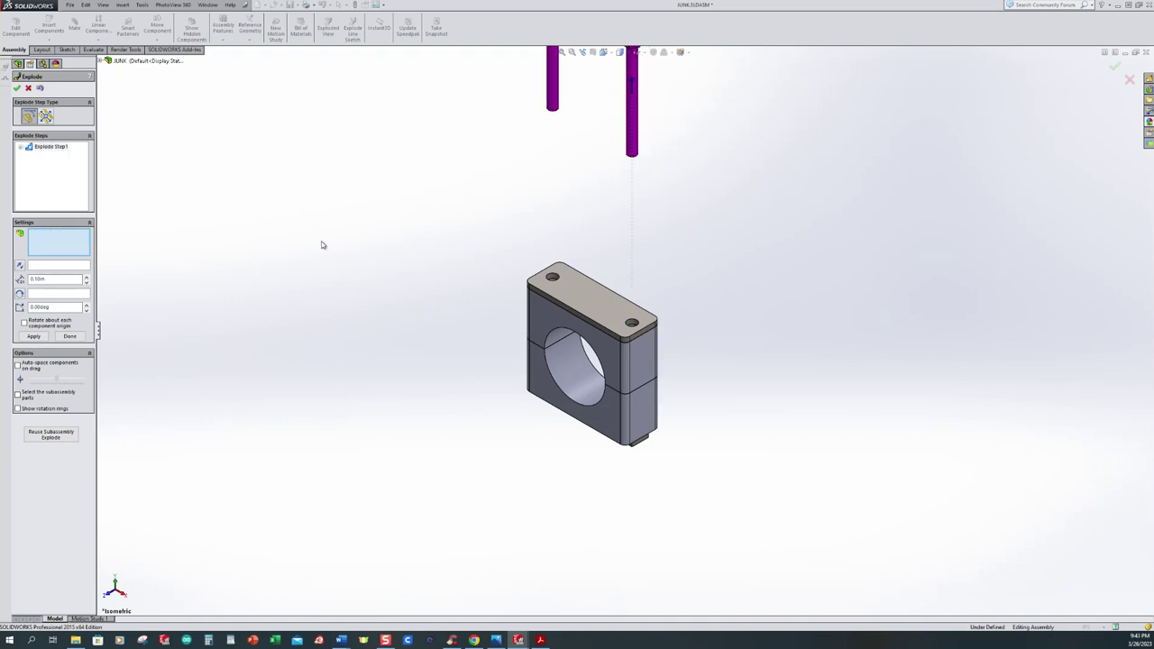
click(68, 336)
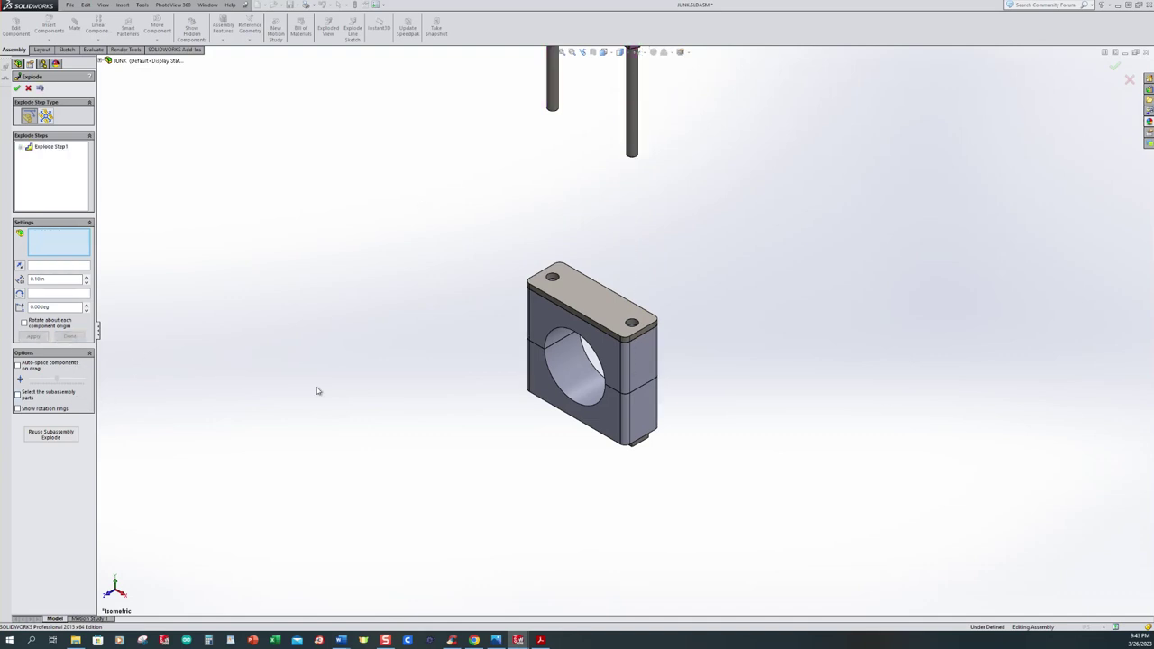
- Add explode steps that lift the strap to just below the bolts and the top clamp half midway beneath it
click(593, 302)
drag(595, 280, 608, 137)
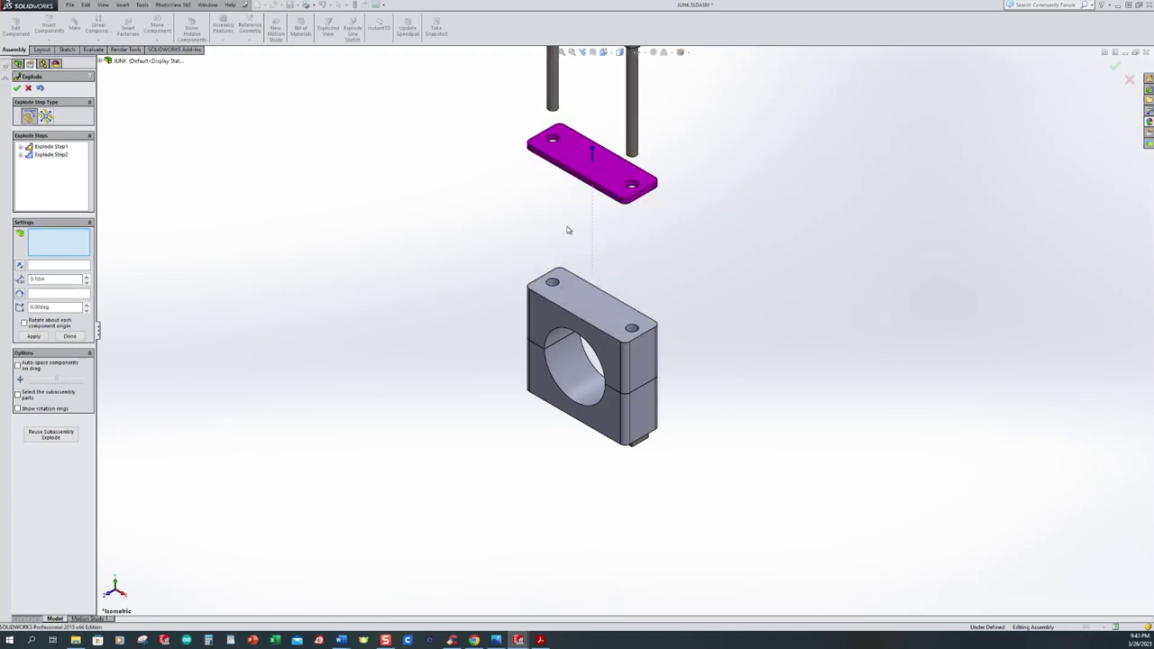
click(68, 337)
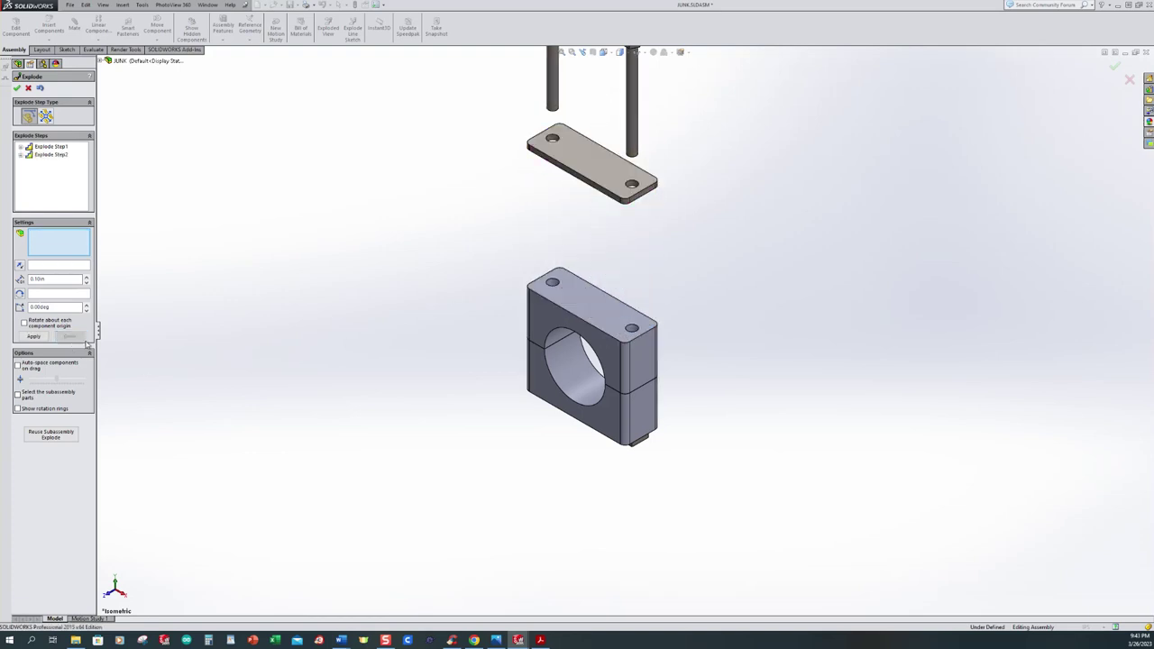
click(587, 306)
drag(593, 305, 609, 228)
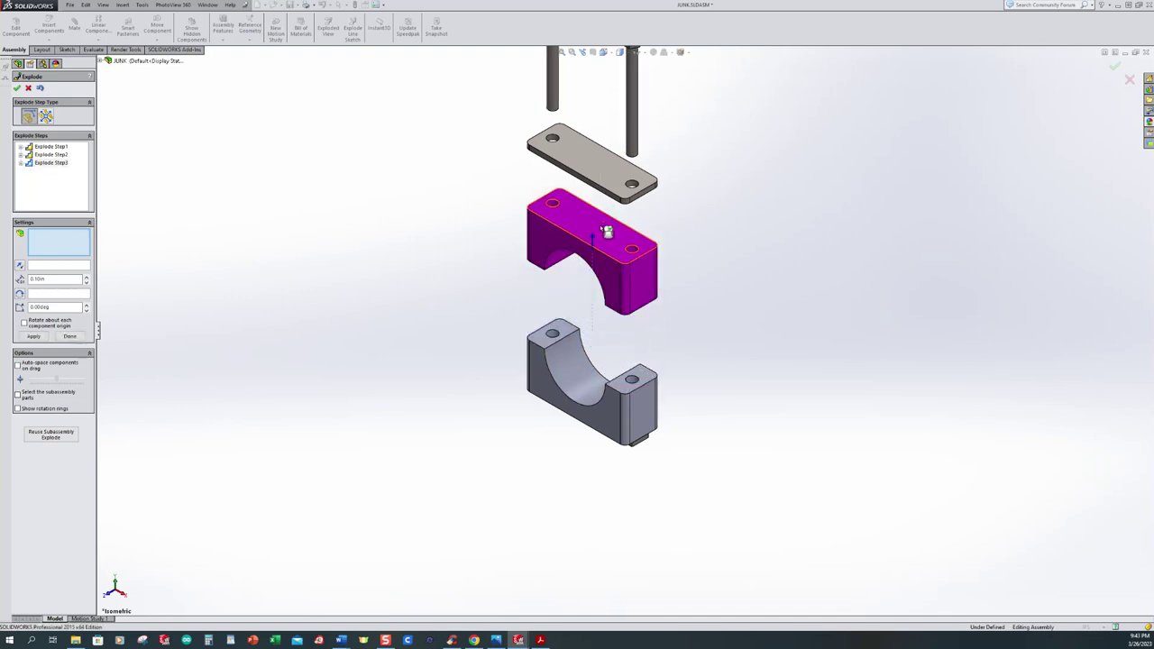
click(70, 337)
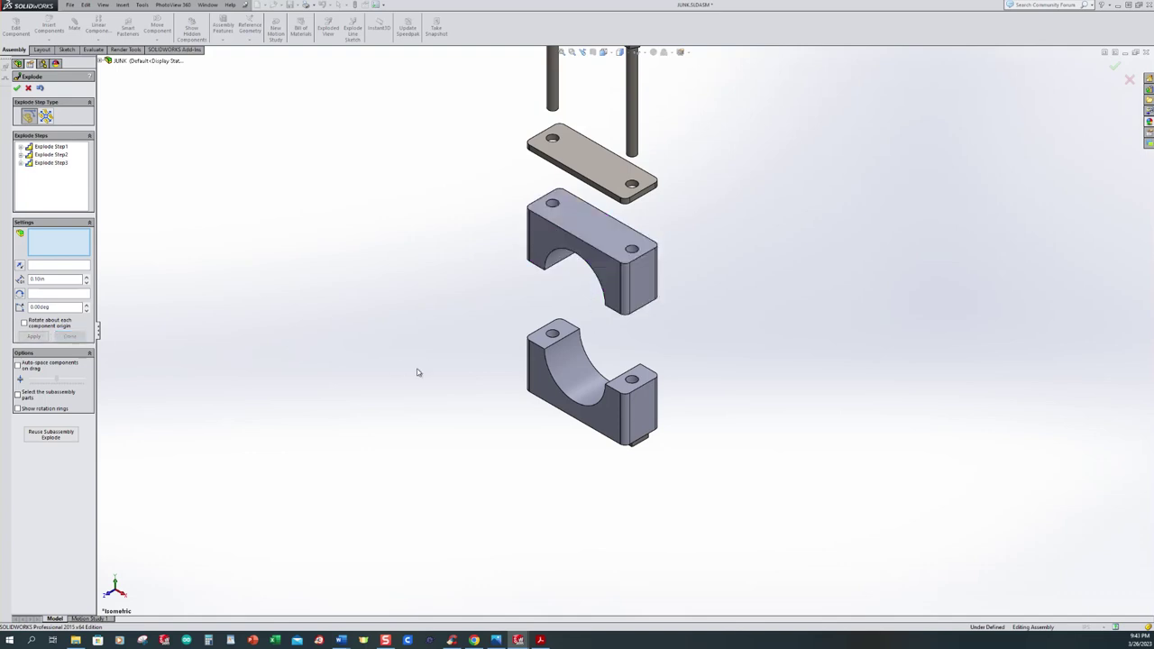
- Explode the lower clamp half upward off the mounts and both mounts slightly downward, and accept the exploded view
click(572, 412)
drag(592, 358, 602, 325)
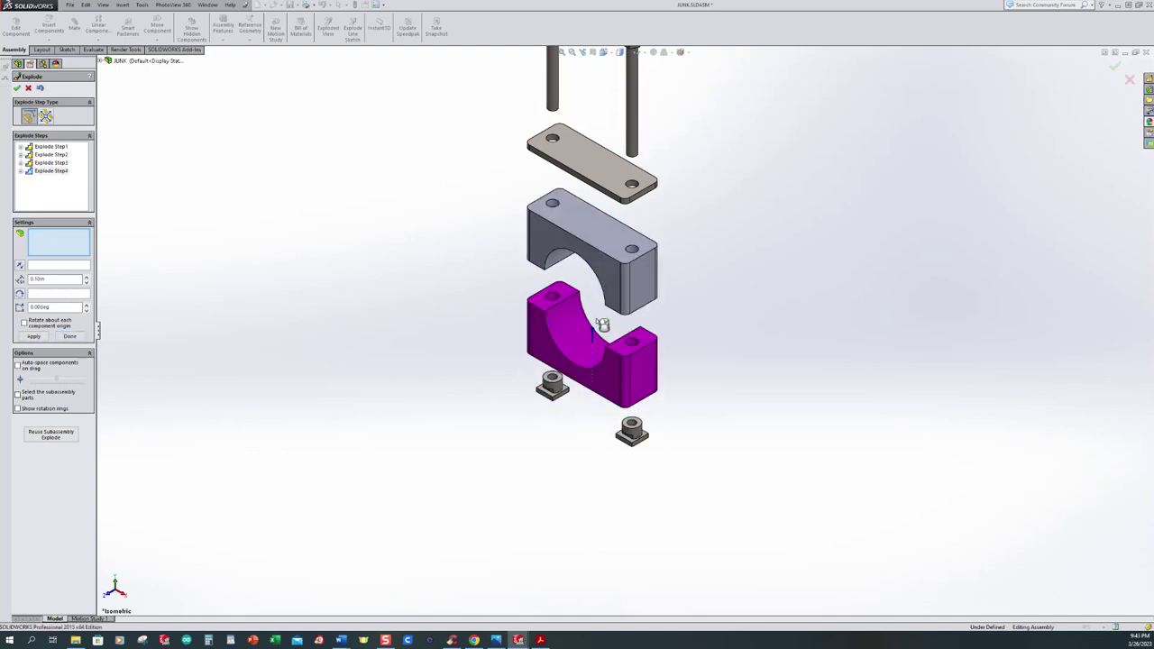
click(70, 336)
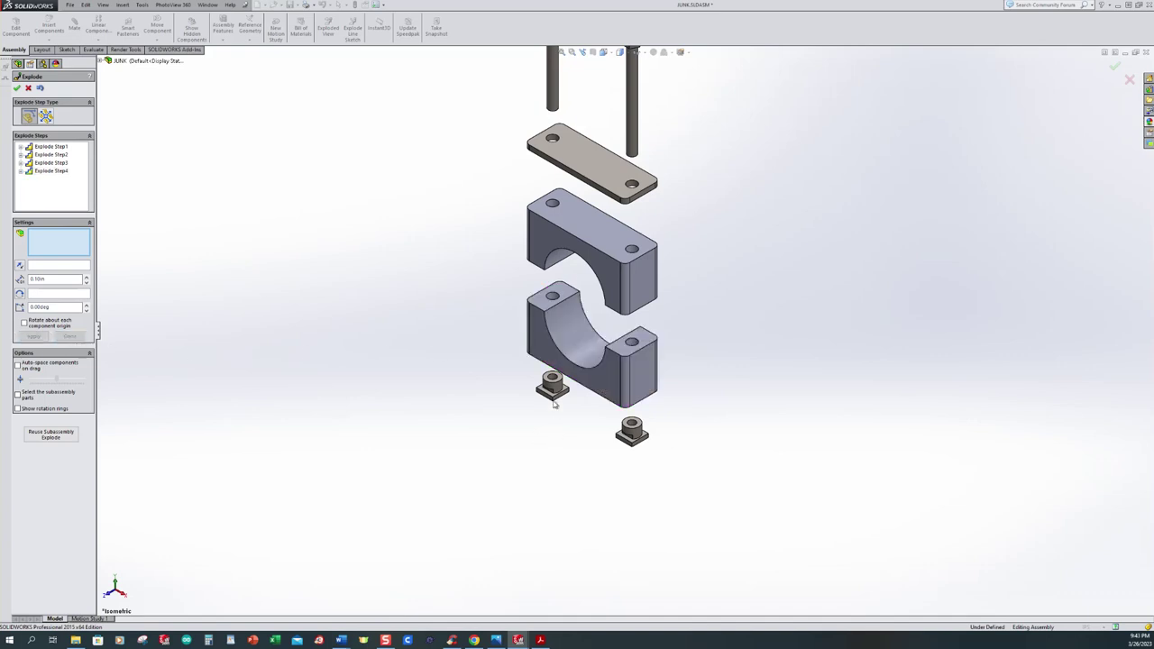
click(554, 387)
click(621, 439)
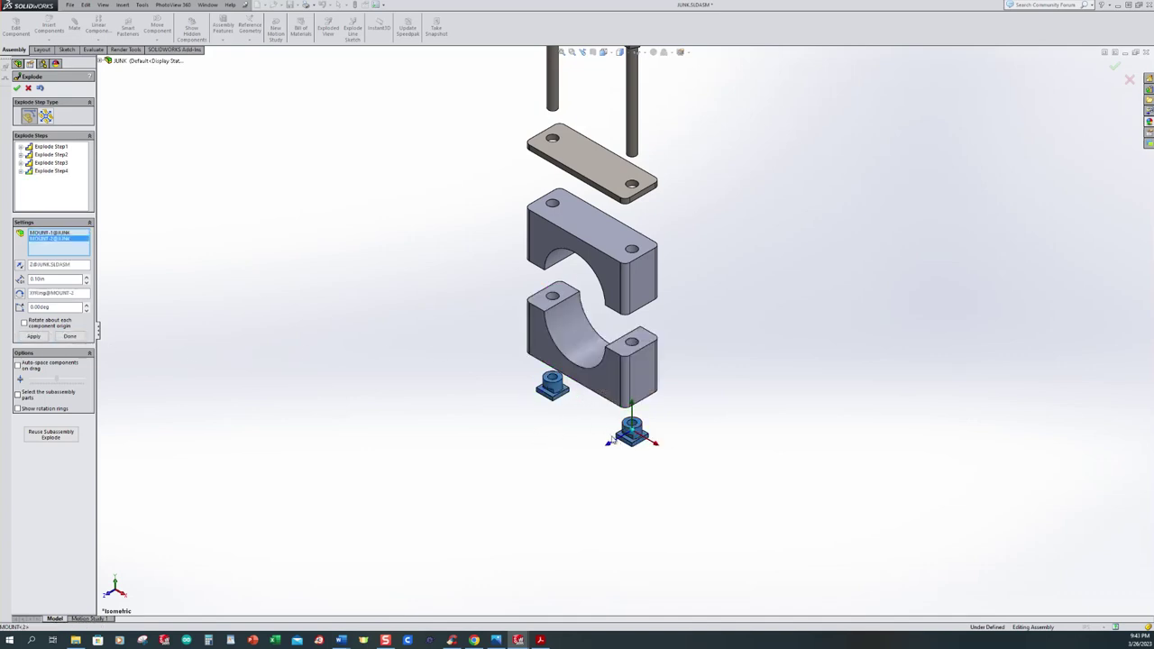
drag(628, 413, 636, 442)
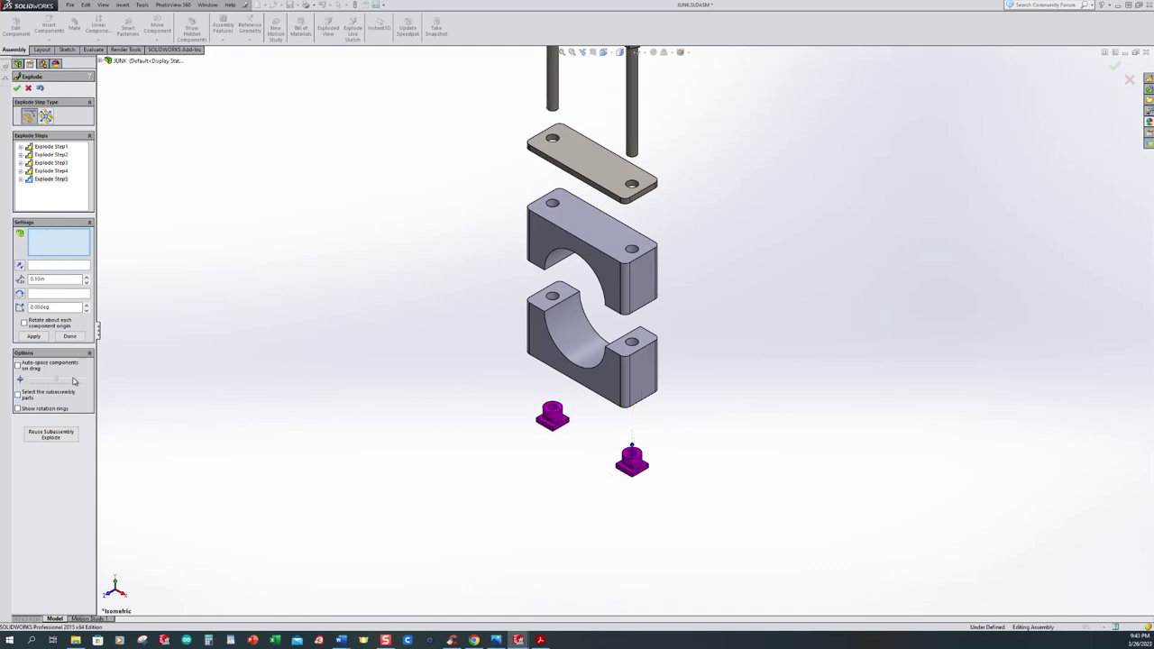
click(68, 336)
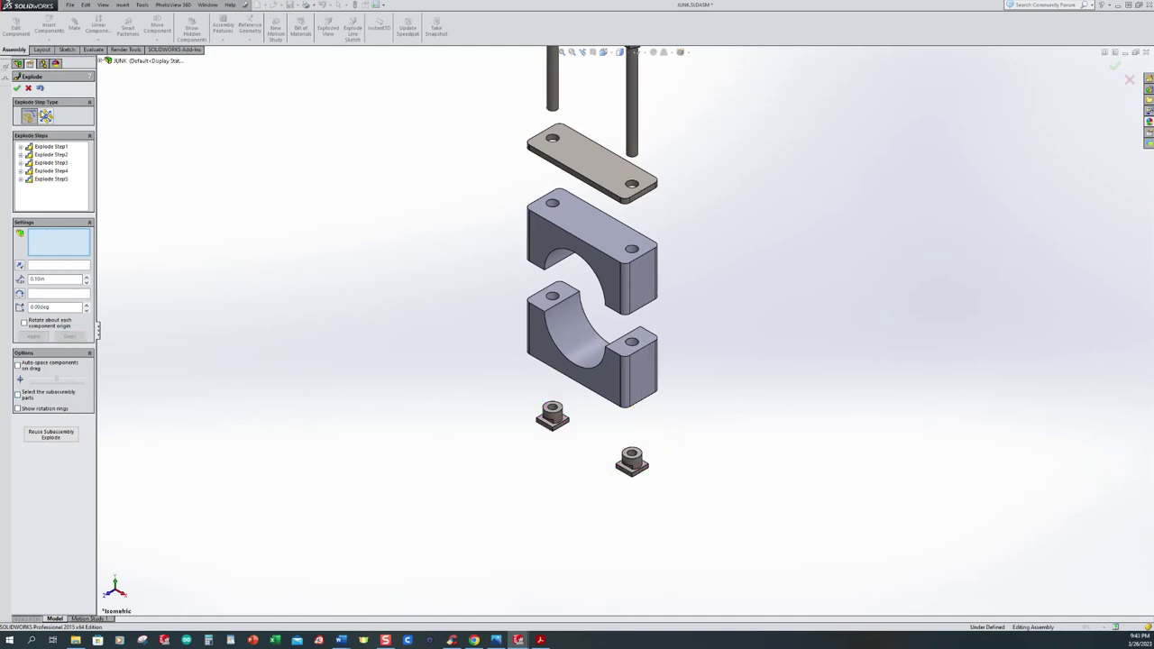
click(17, 89)
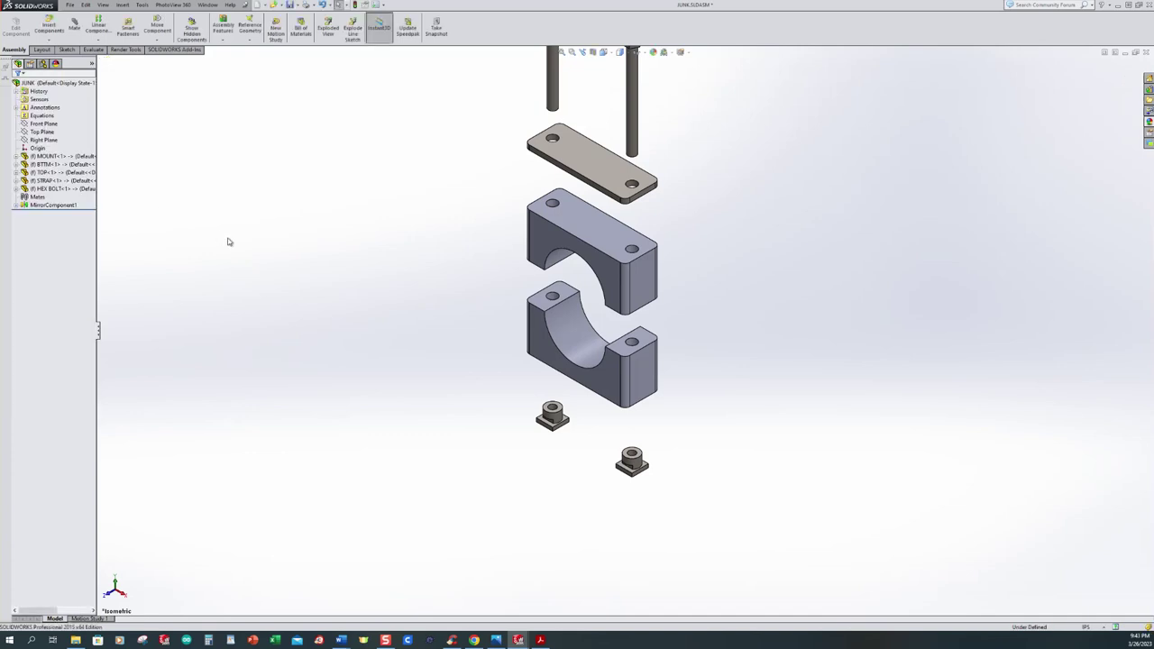
- Save the exploded JUNK assembly and create a new drawing from it
key(f)
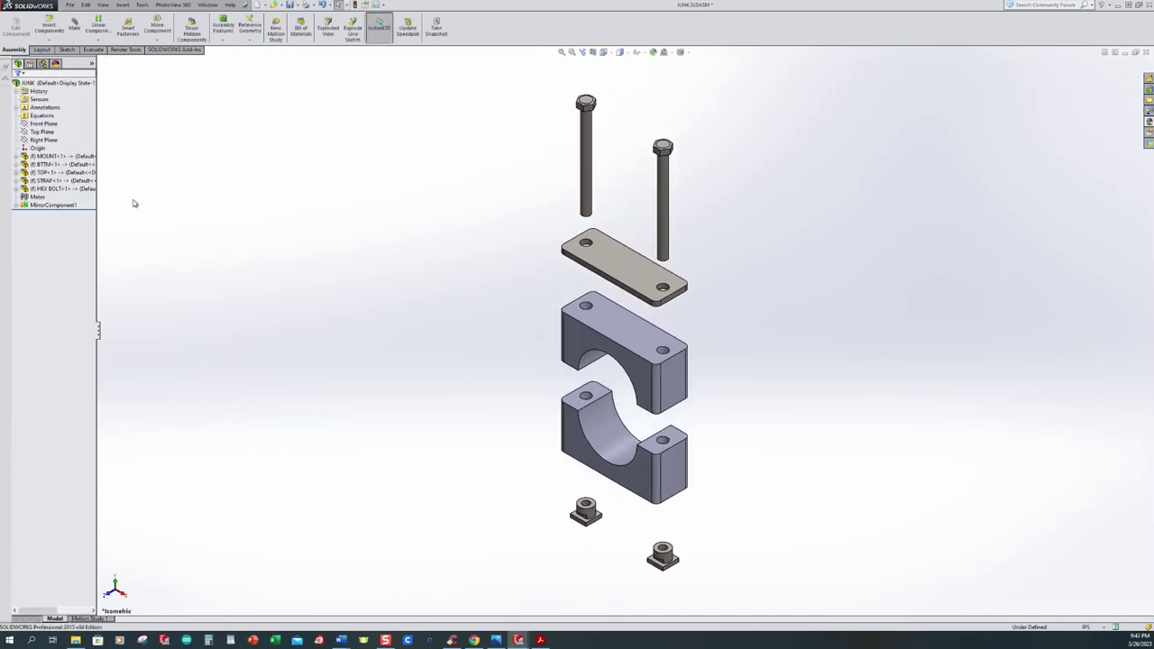
click(290, 5)
click(69, 5)
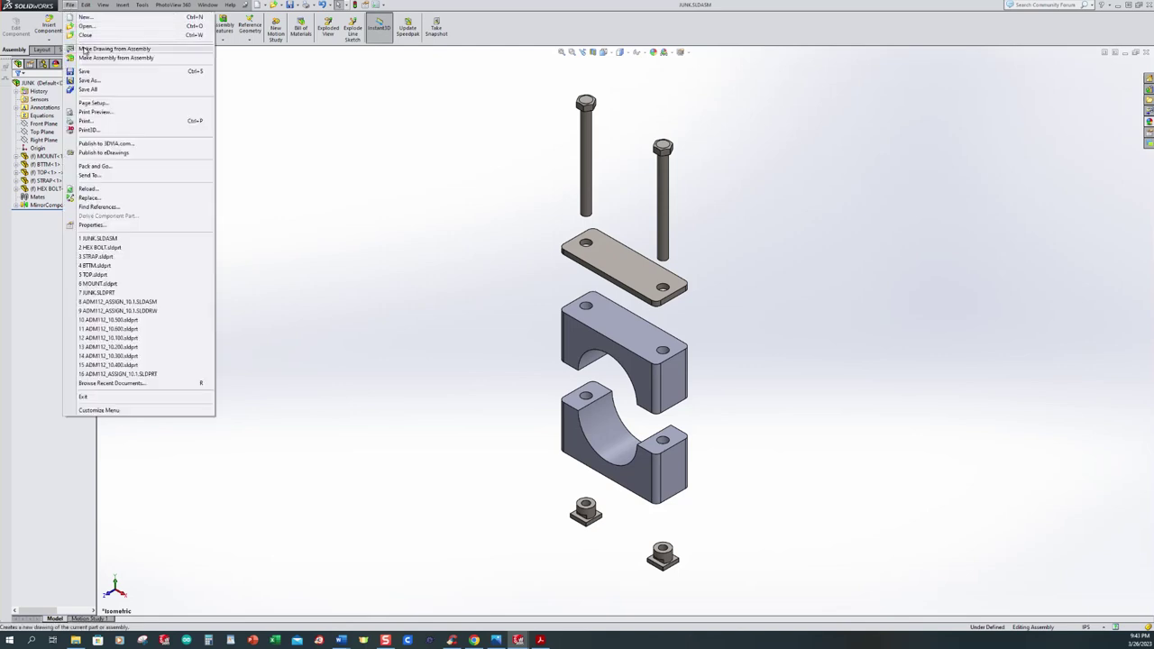
click(83, 49)
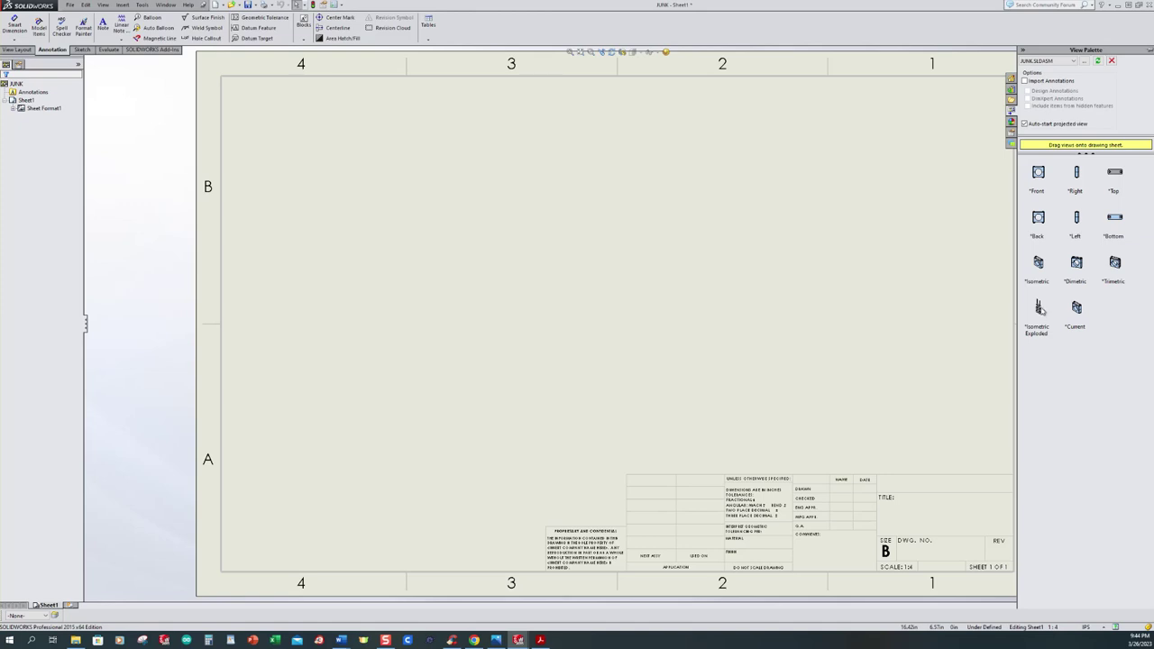
- Place the isometric exploded view in the sheet's left half at a custom scale of 2:3, moved down to fit inside the border
drag(1038, 307, 405, 329)
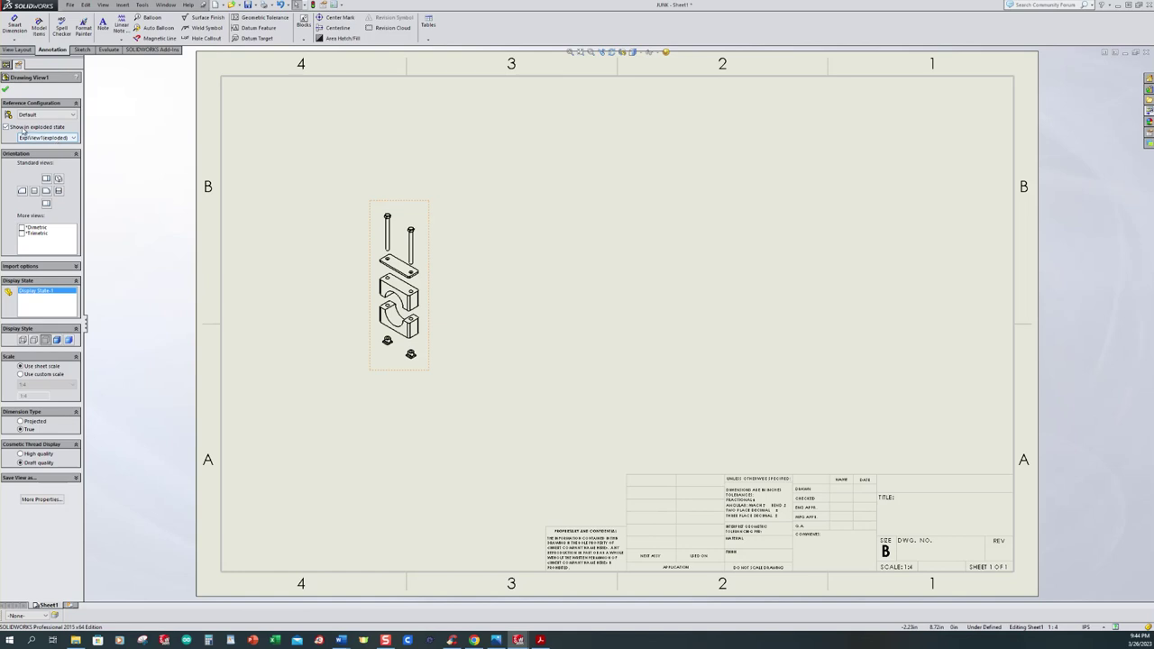
click(20, 375)
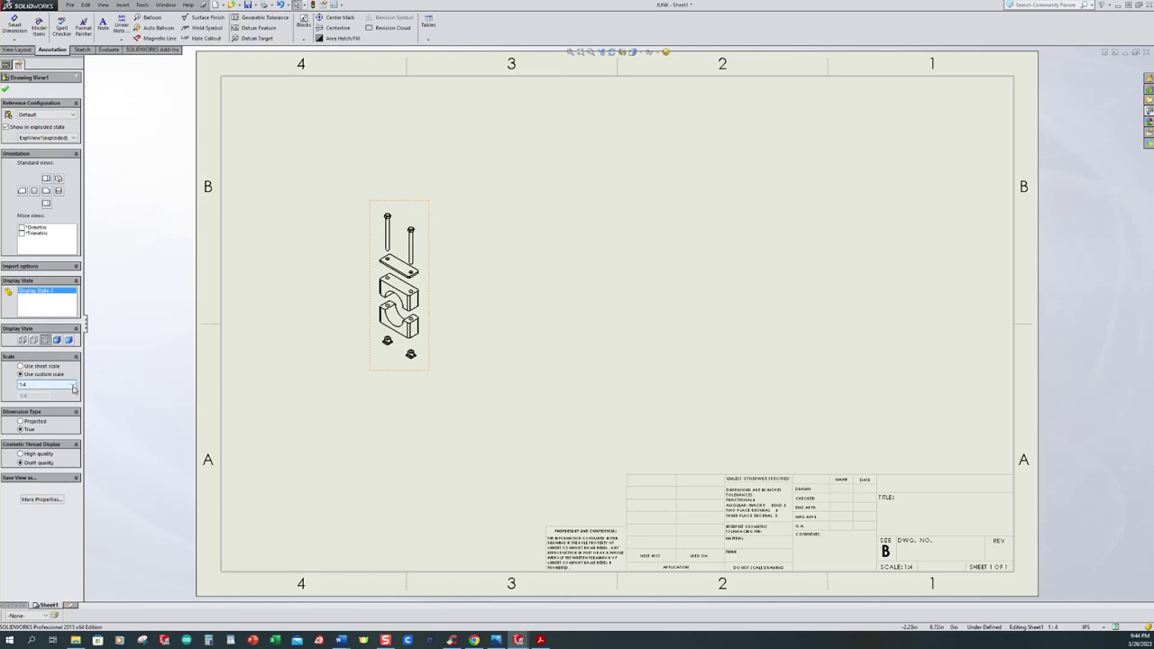
click(73, 385)
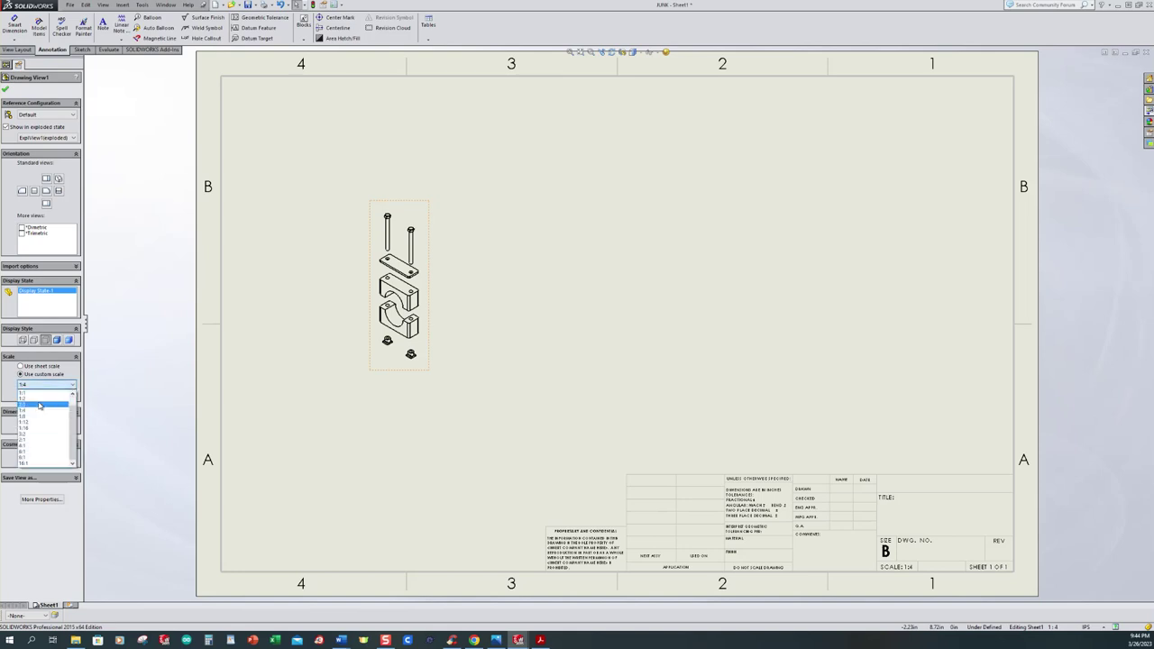
click(39, 405)
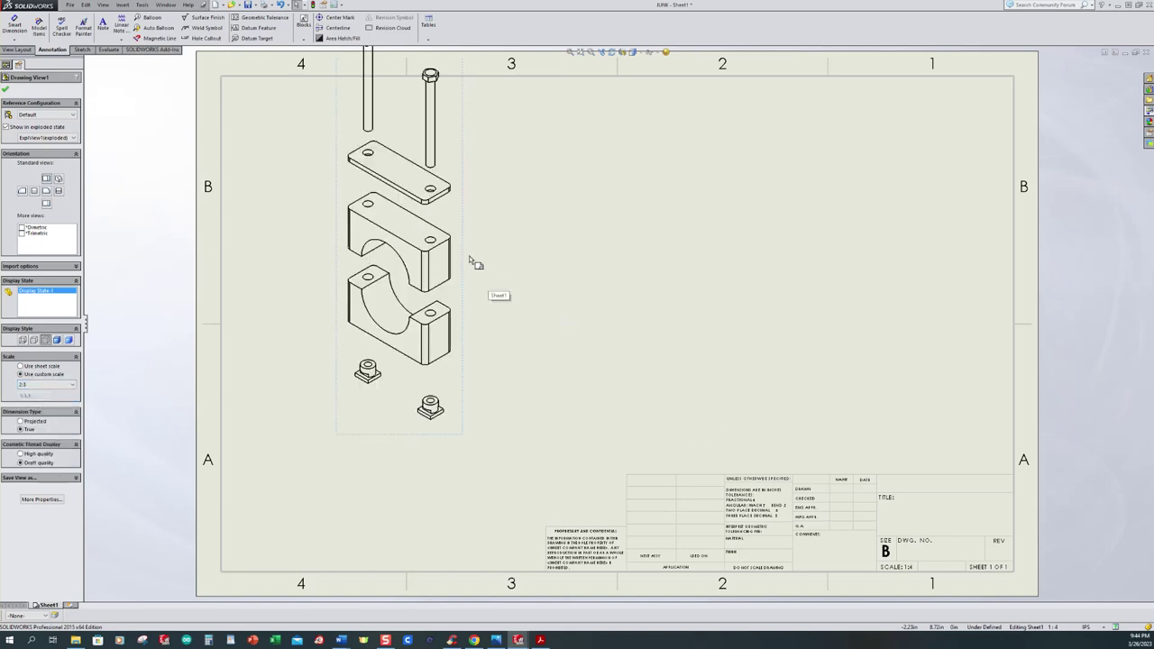
click(477, 300)
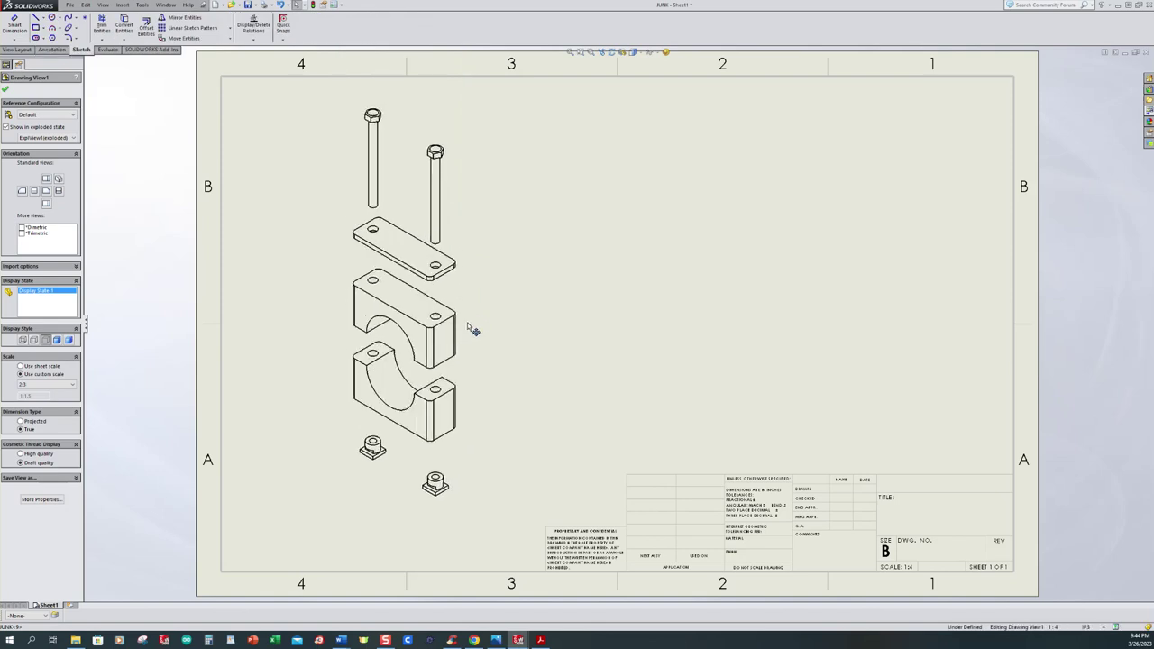
- Accept the exploded view and save the drawing as JUNK in the JUNK folder
click(5, 90)
scroll(515, 296, down, 3)
scroll(703, 286, up, 1)
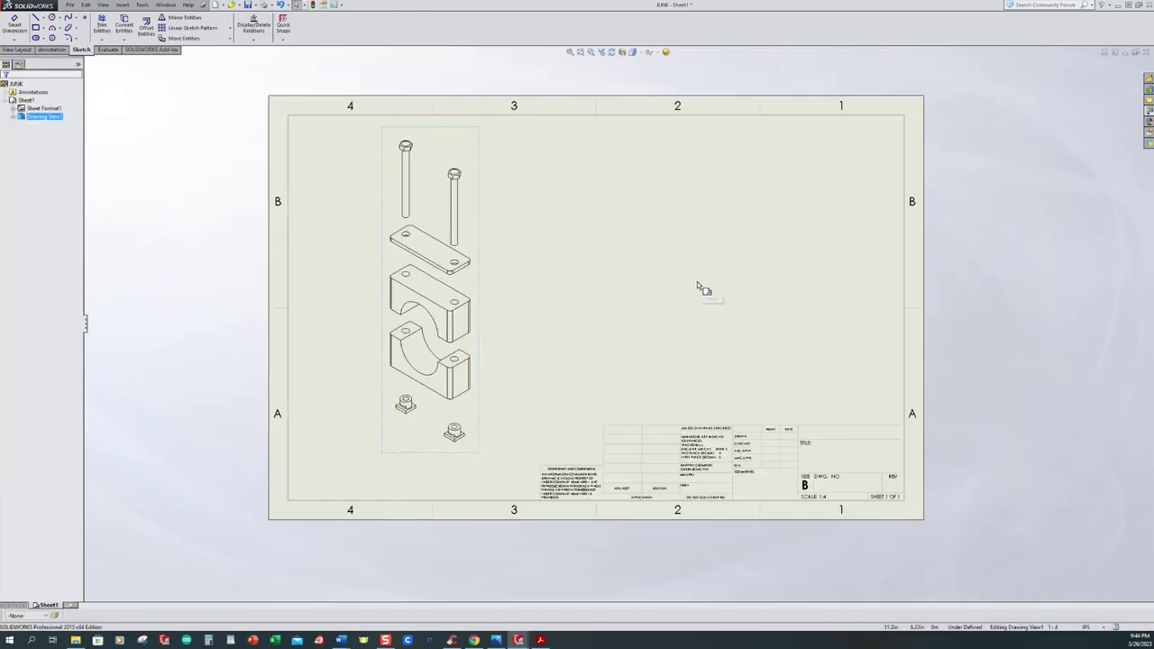
scroll(442, 289, up, 1)
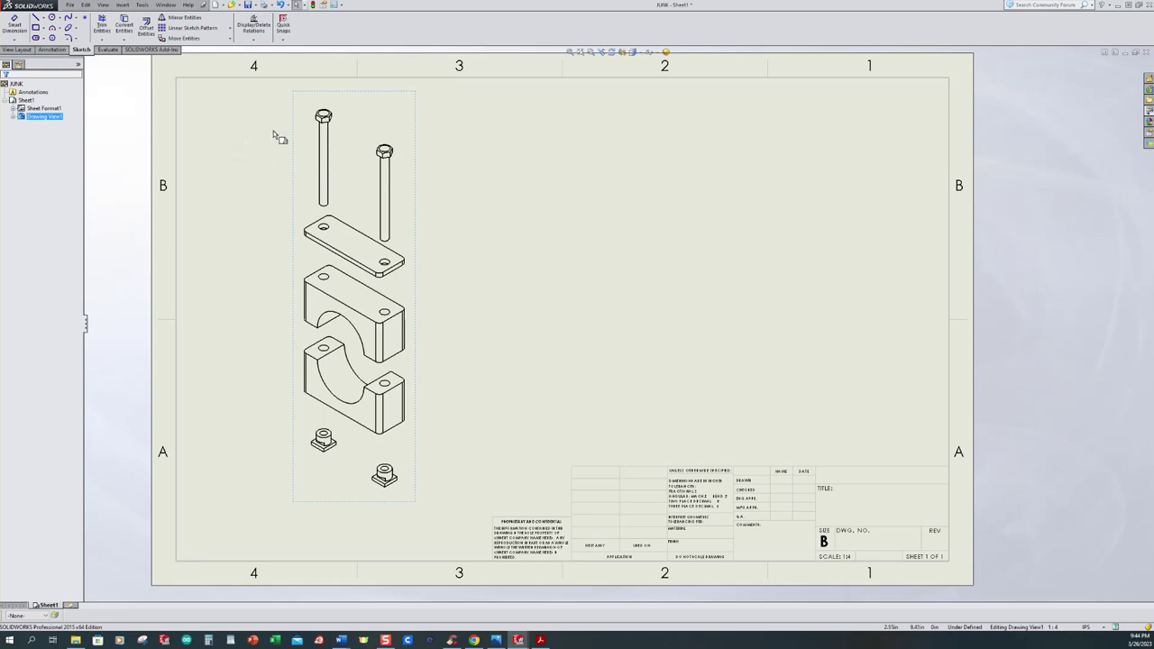
click(247, 4)
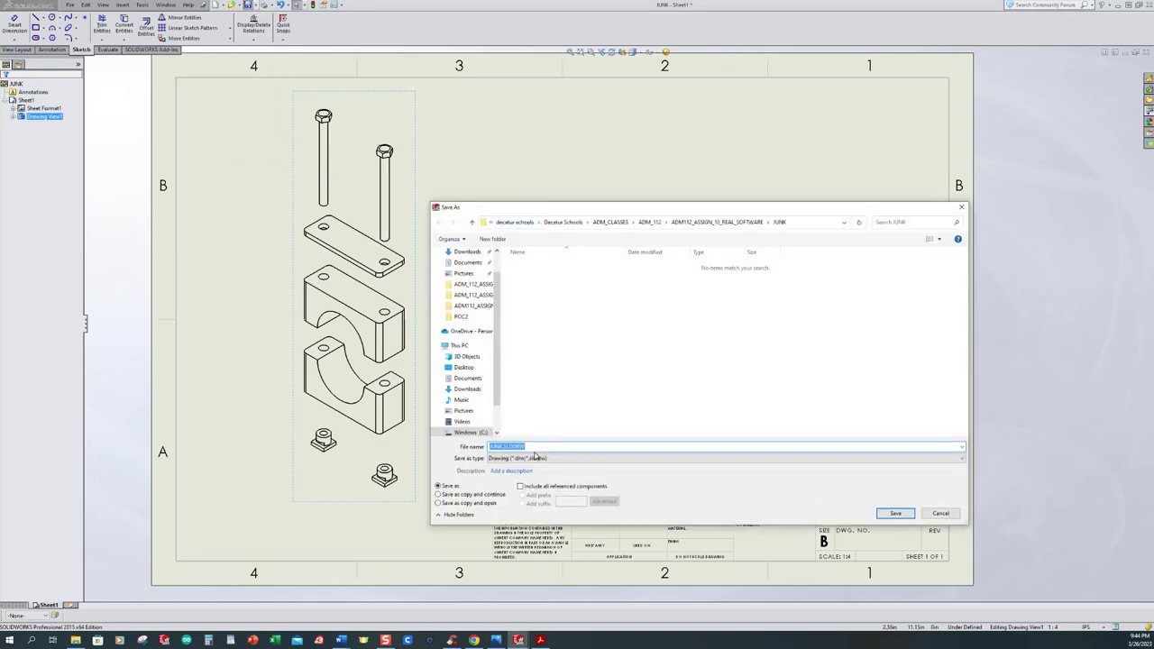
click(896, 516)
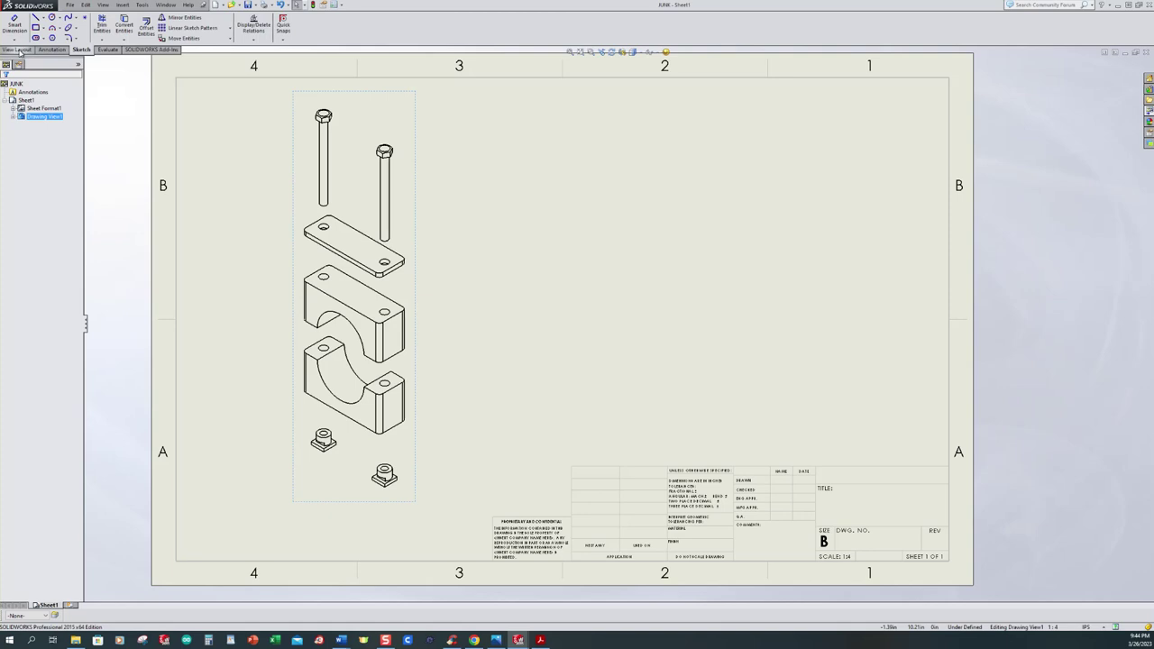
- Insert a top-level-only bill of materials for the exploded view in the upper right corner of the sheet border
click(48, 51)
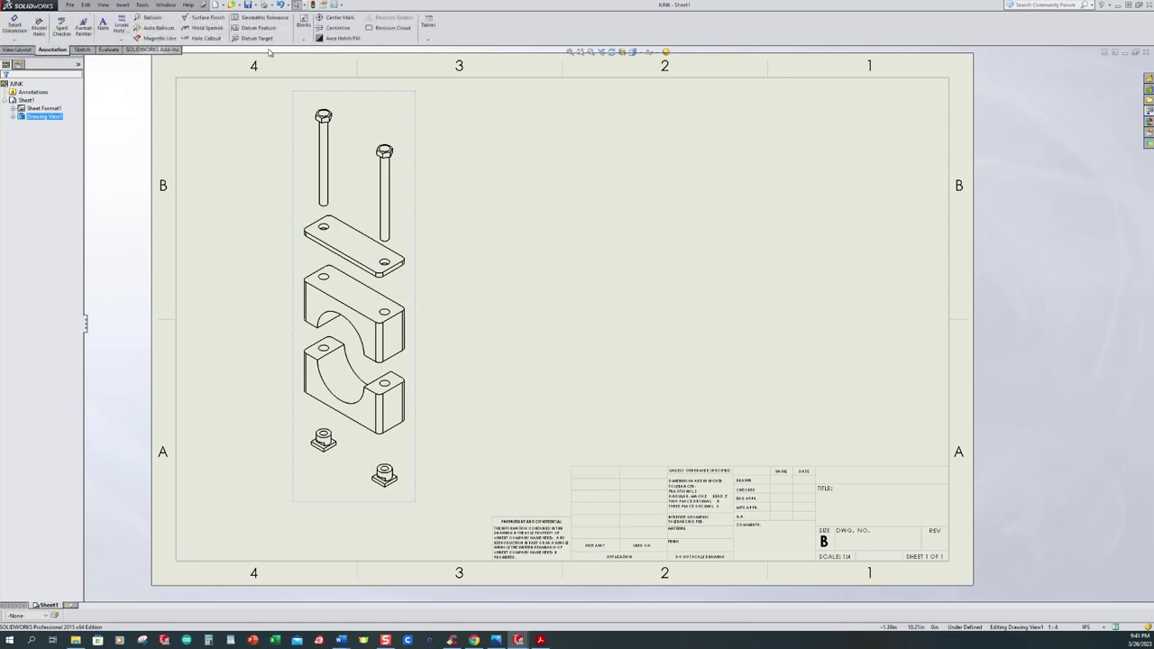
click(429, 41)
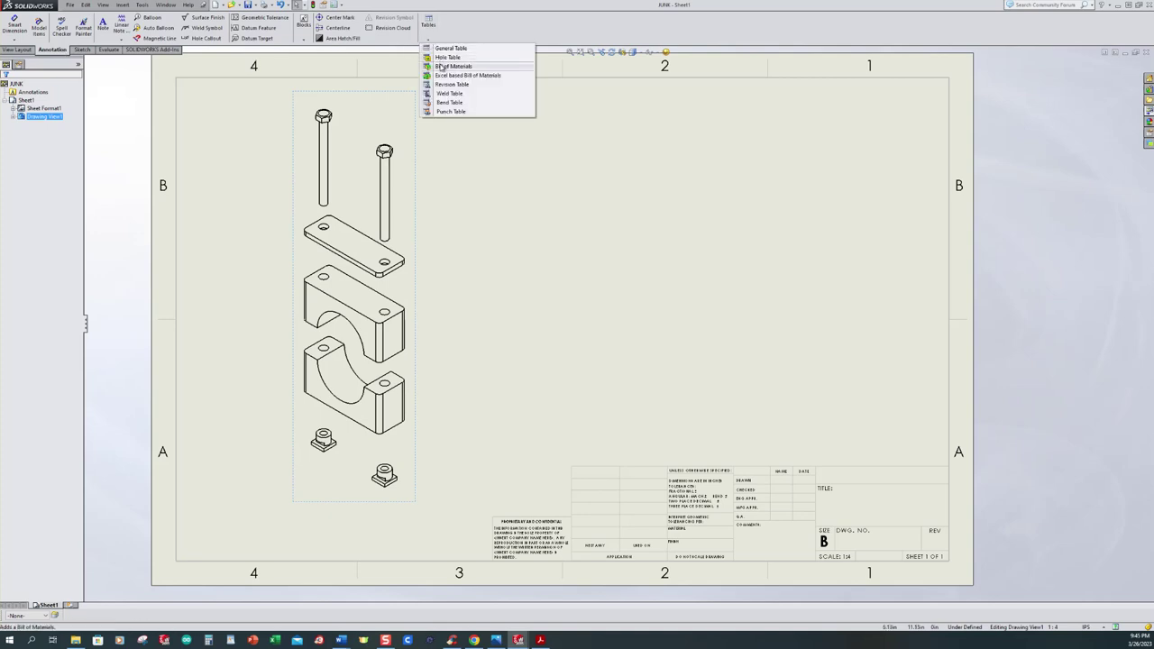
click(453, 66)
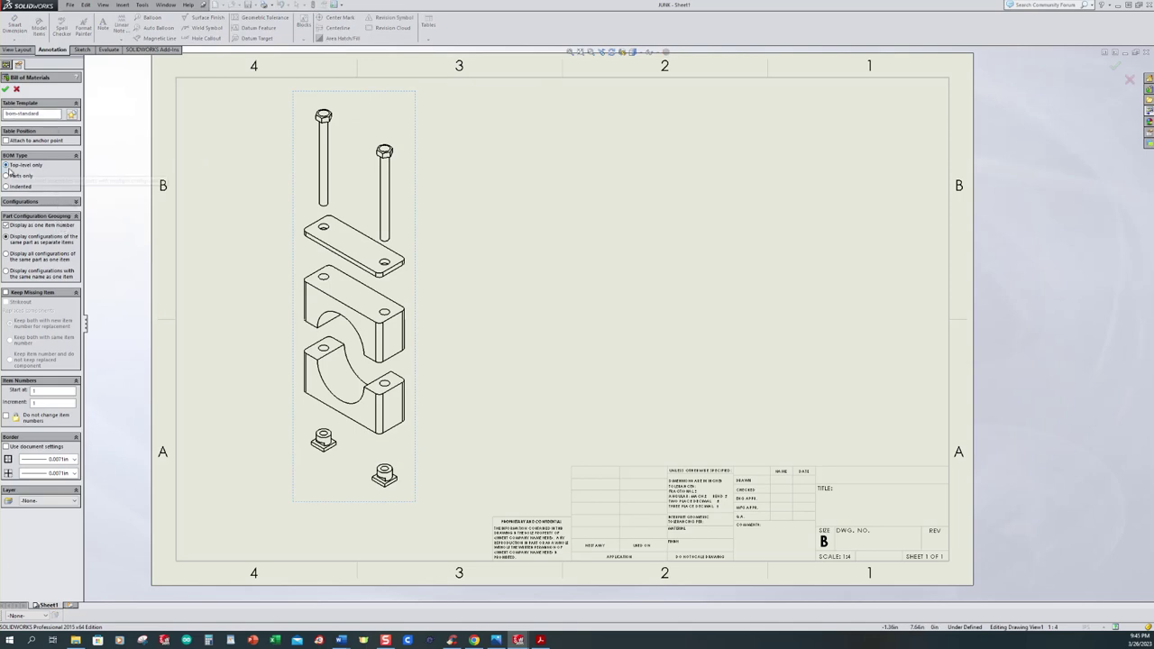
click(5, 89)
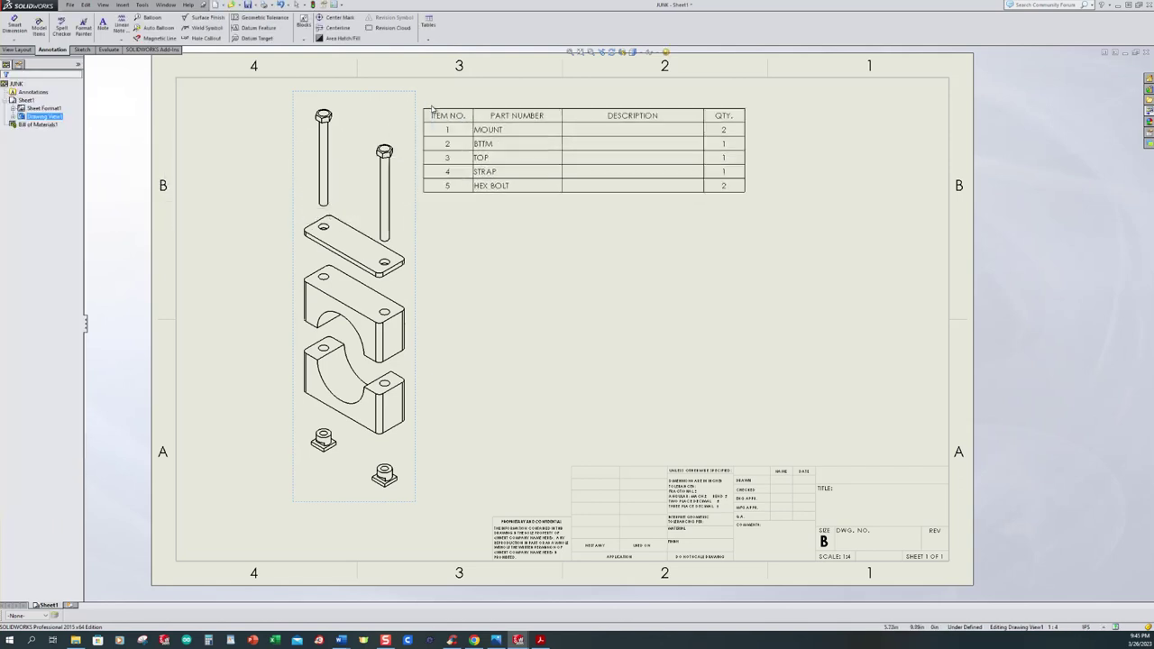
click(573, 84)
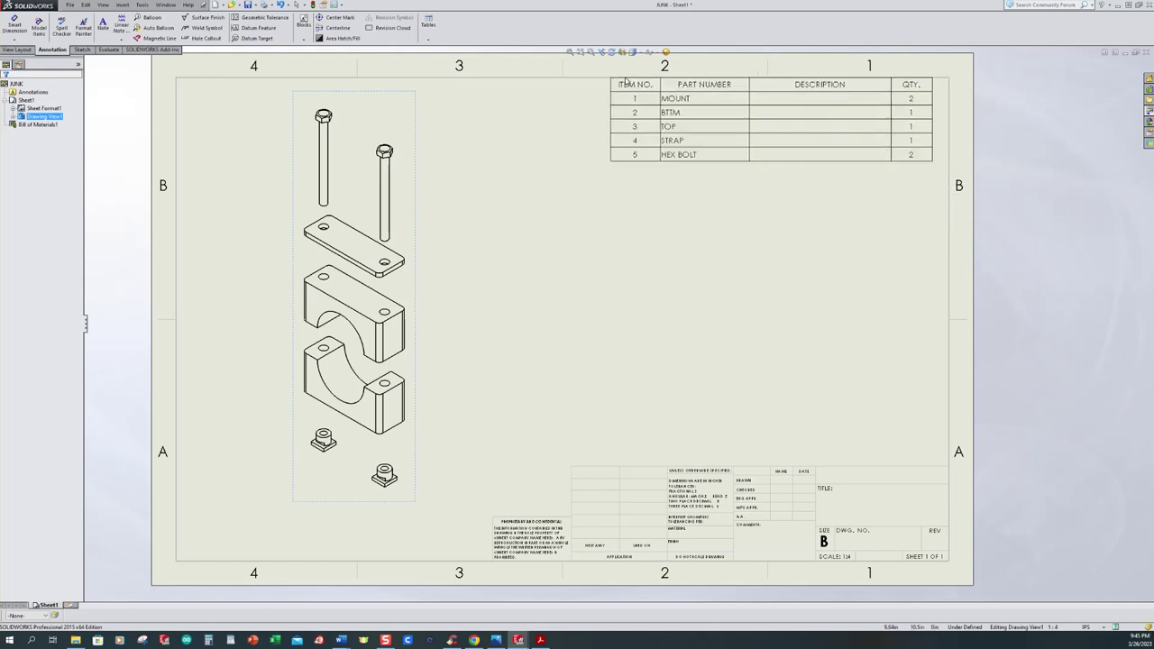
click(630, 81)
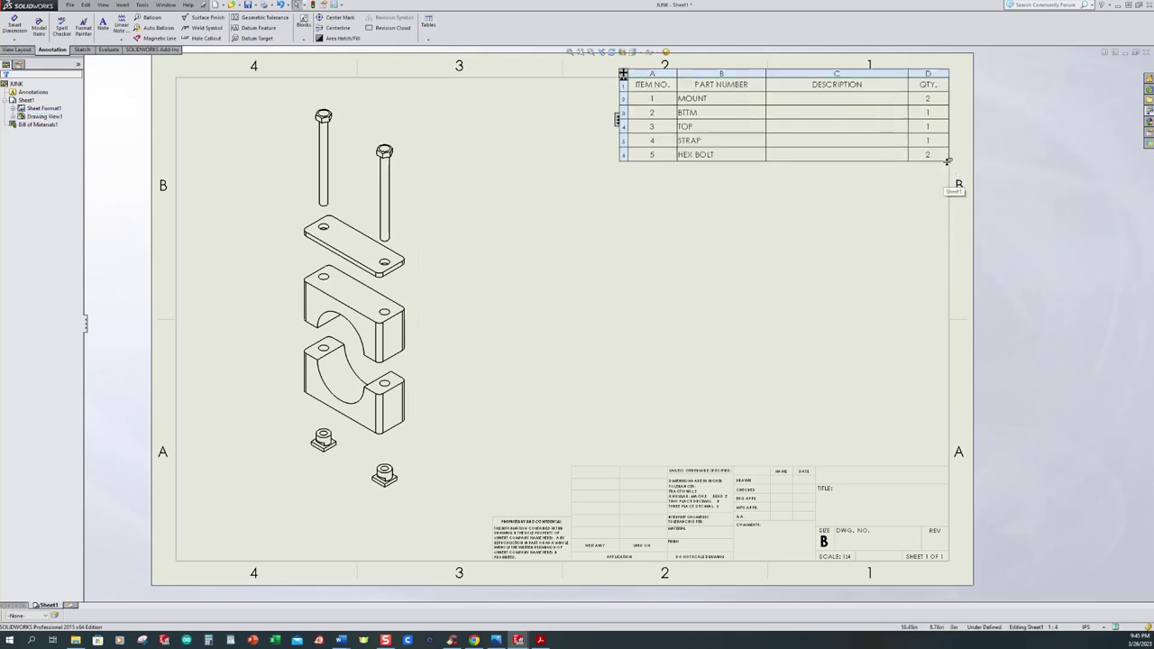
- Stretch the bill of materials downward to roughly twice its height, keeping its right edge on the sheet border
drag(946, 161, 956, 244)
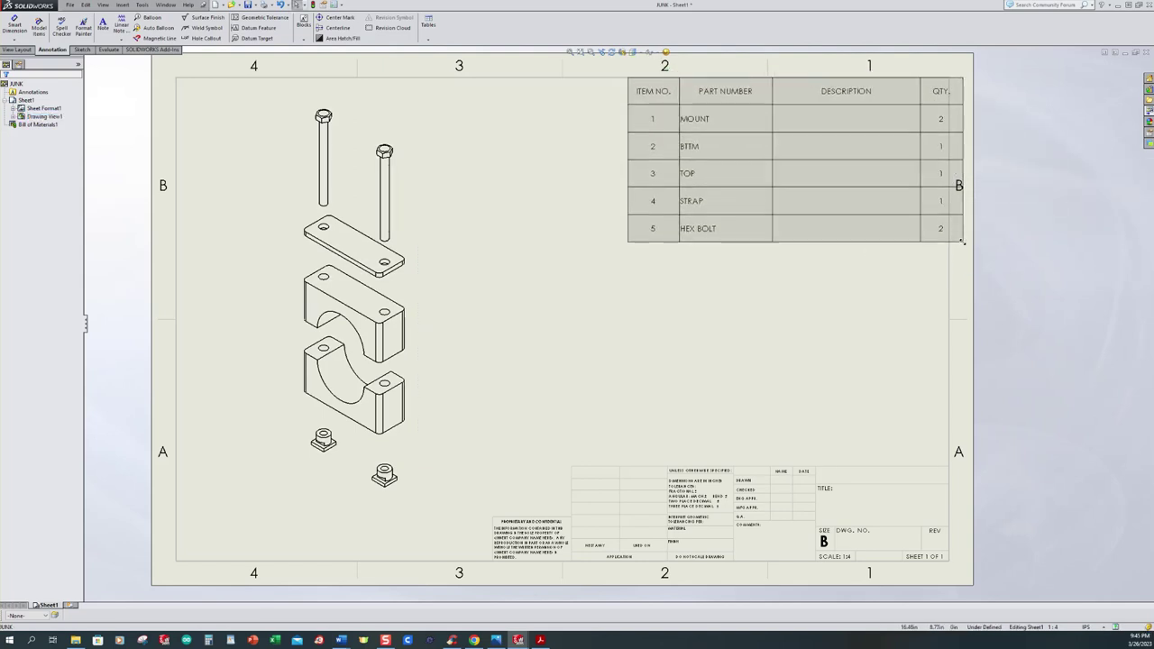
click(942, 236)
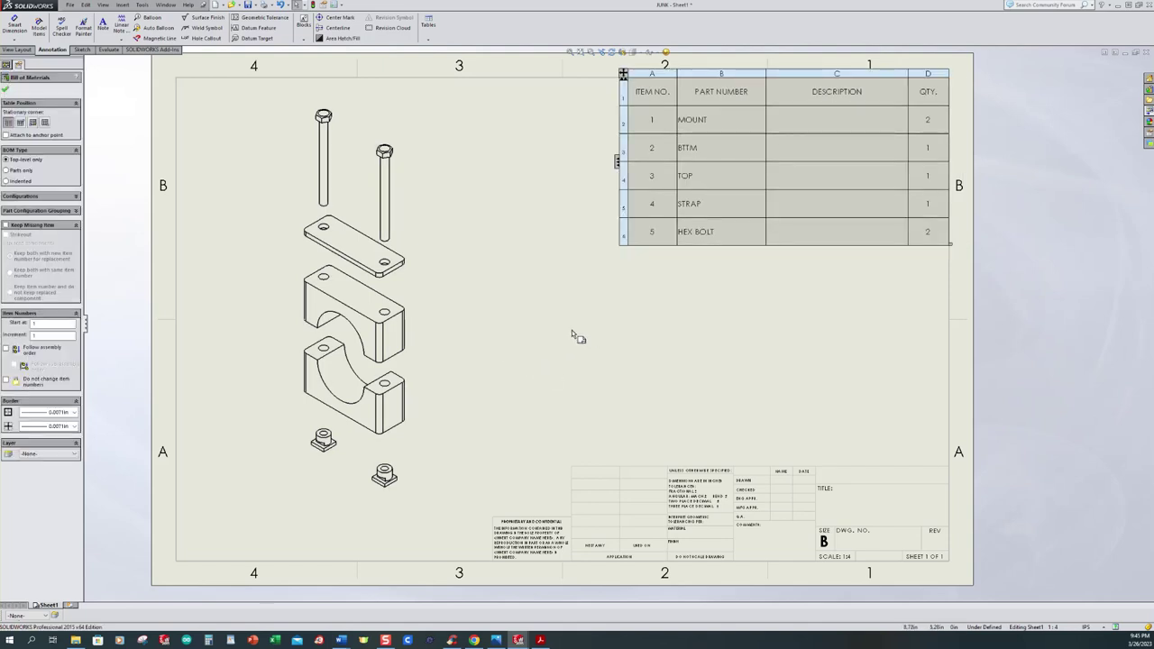
click(4, 87)
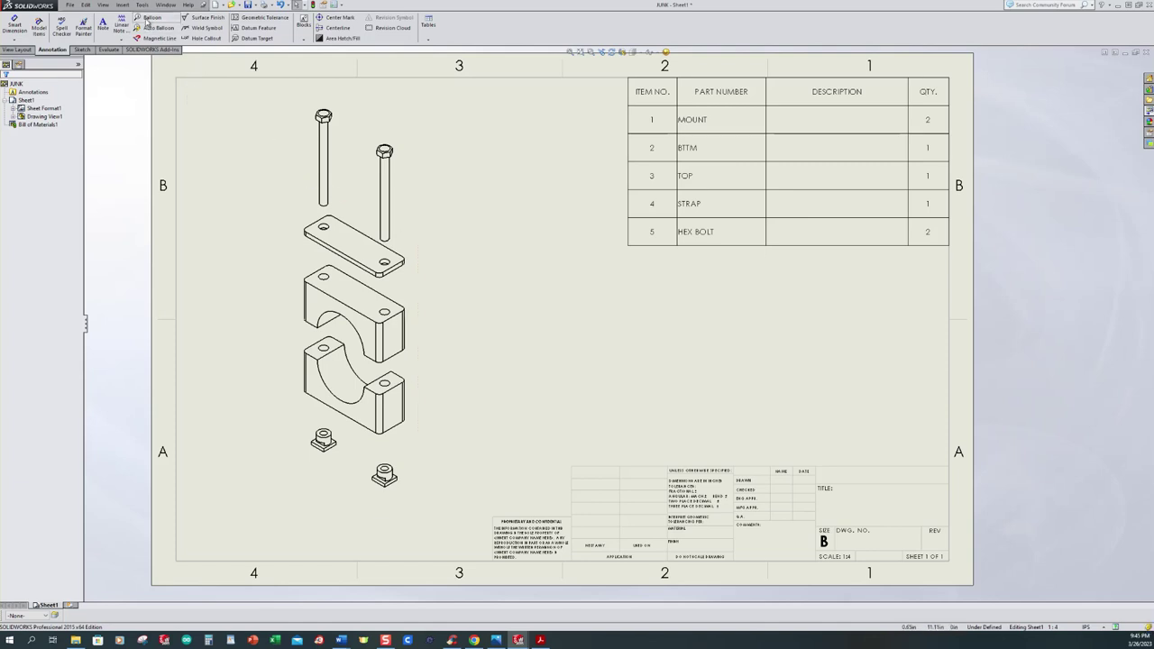
- Add automatic item-number balloons to all parts in the exploded view
click(147, 27)
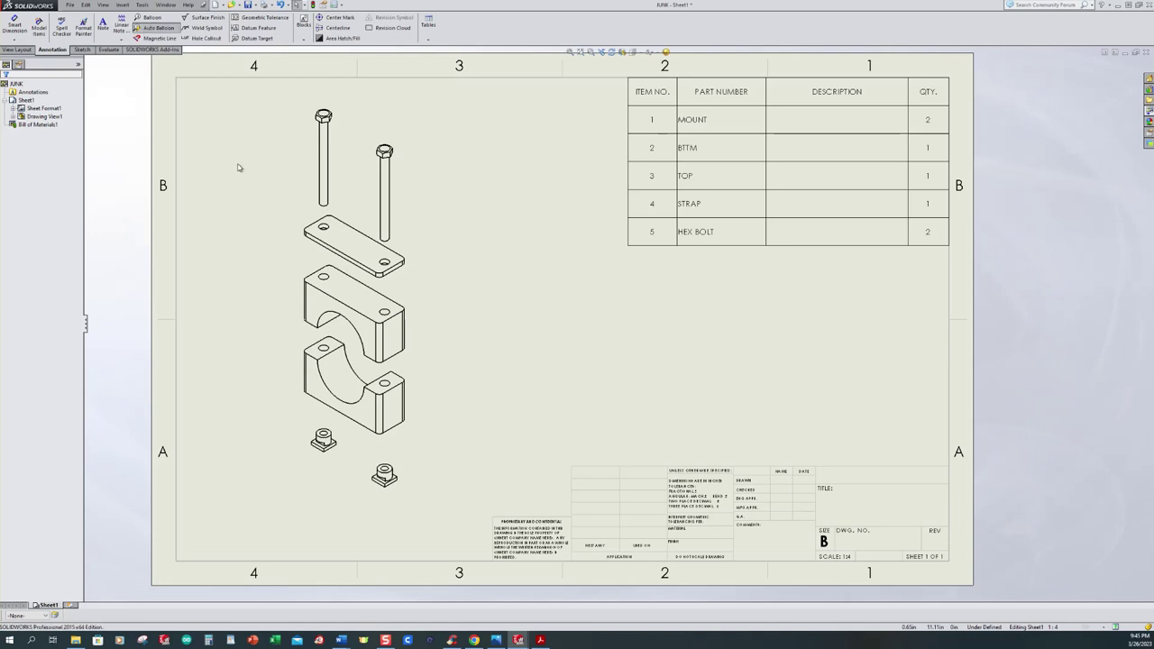
click(418, 301)
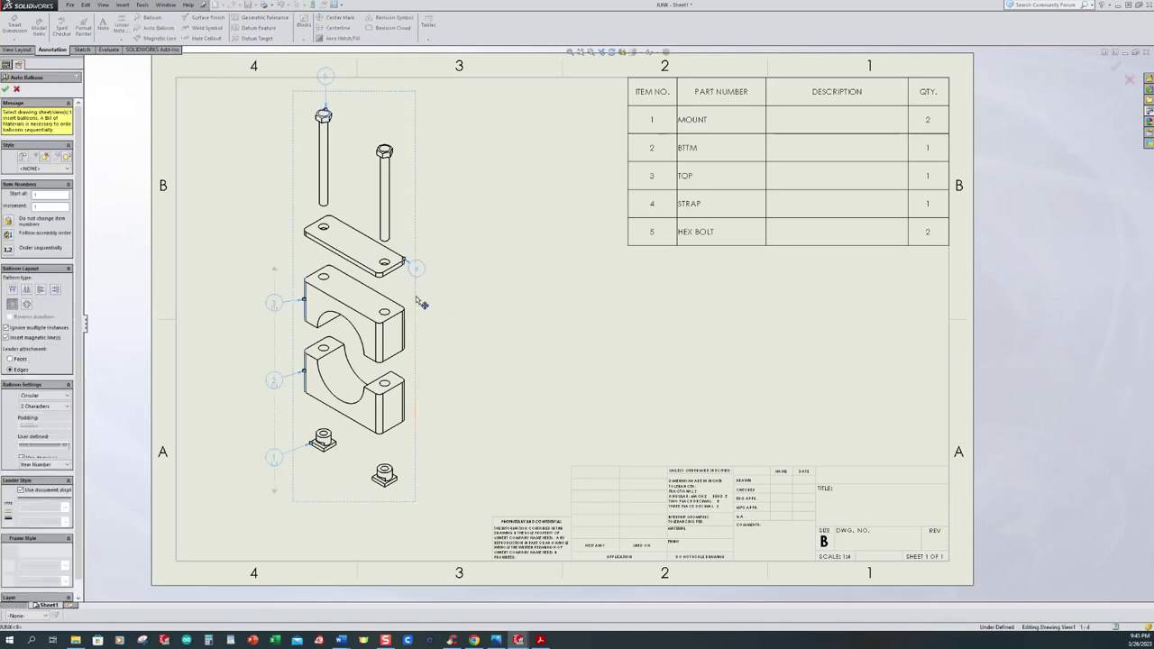
click(7, 91)
scroll(324, 317, up, 3)
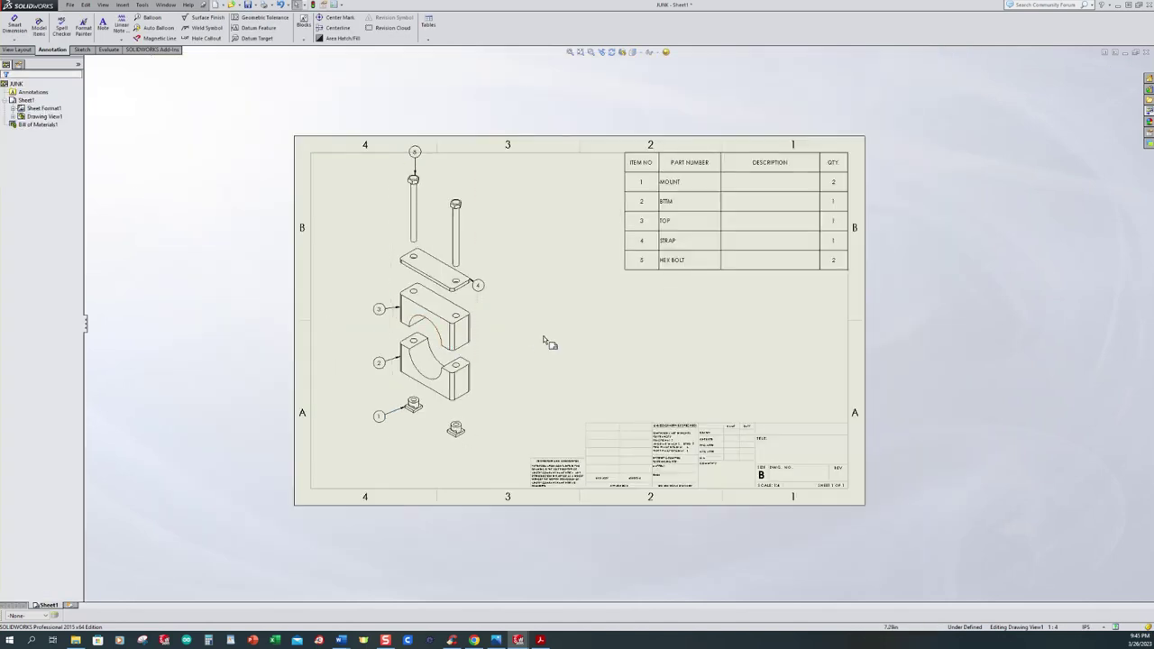
- Move the hex bolt balloon above and between the two bolts, and add a second leader to the other bolt's head
scroll(541, 329, down, 2)
scroll(546, 326, down, 1)
drag(379, 79, 451, 103)
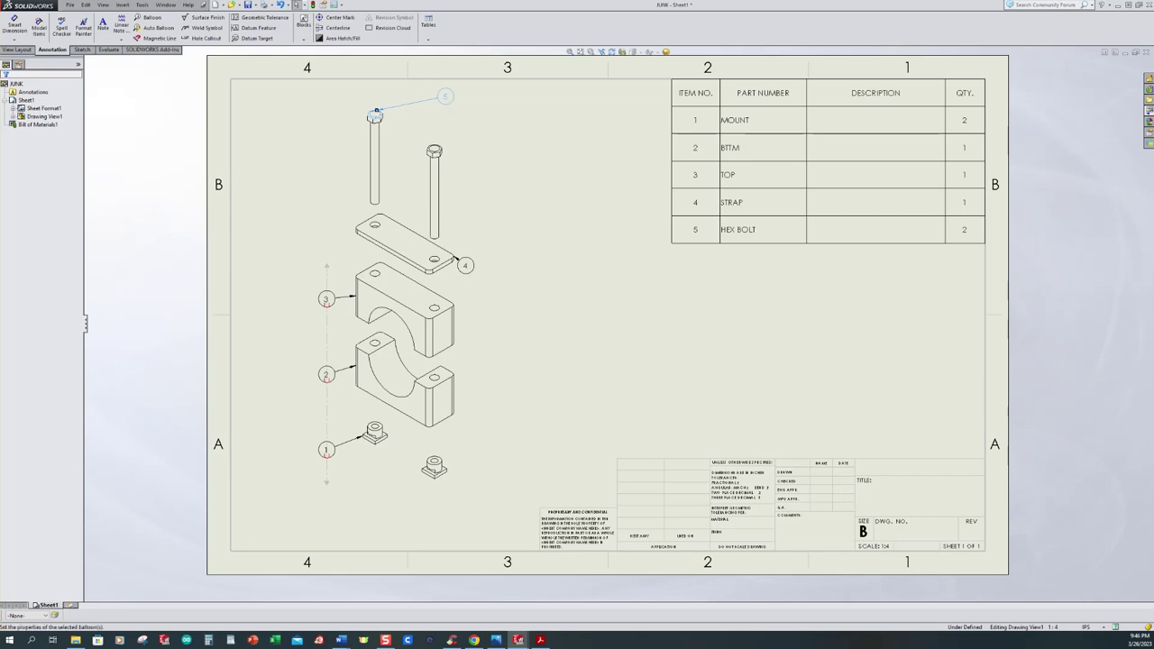
scroll(508, 145, down, 1)
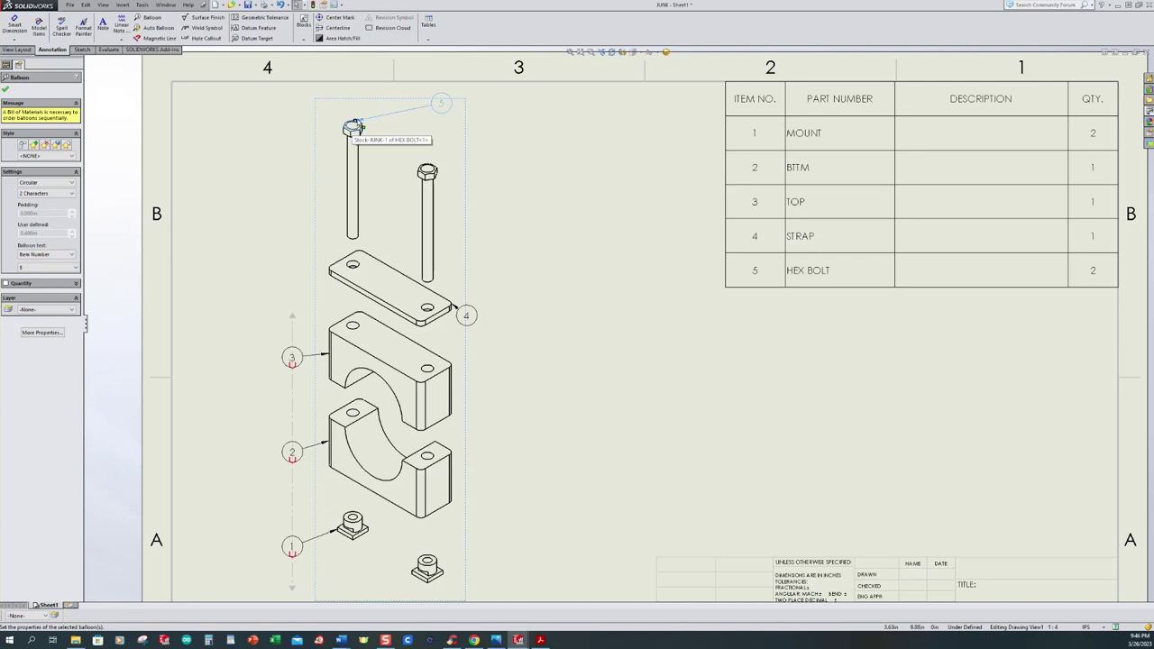
ctrl+drag(355, 126, 431, 171)
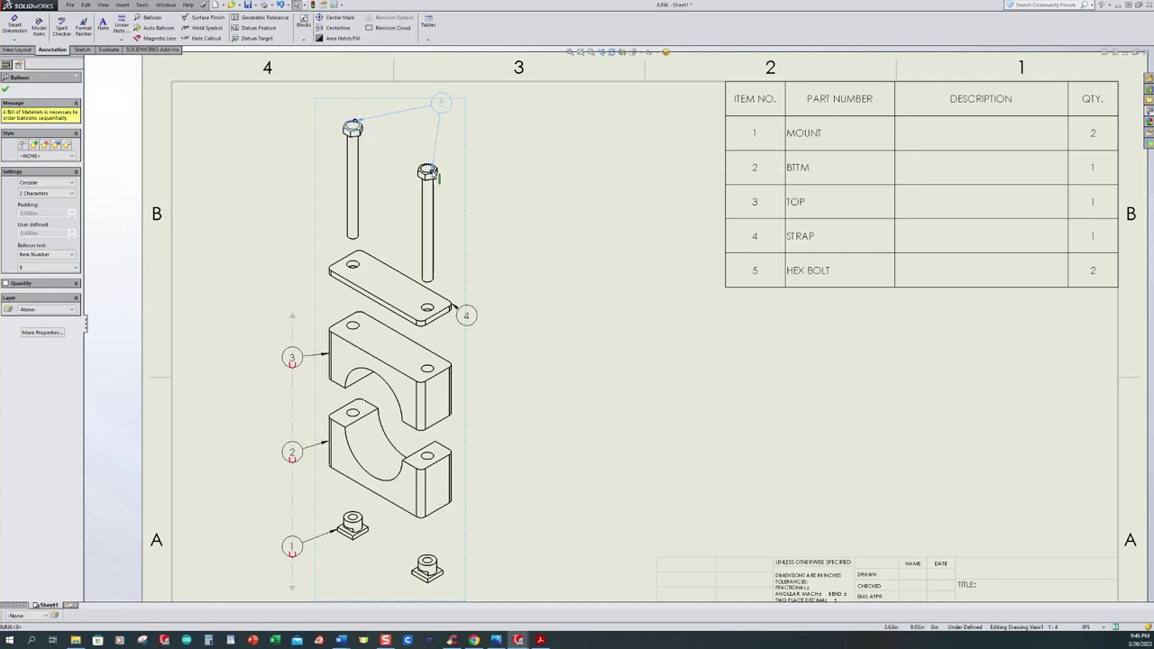
key(Escape)
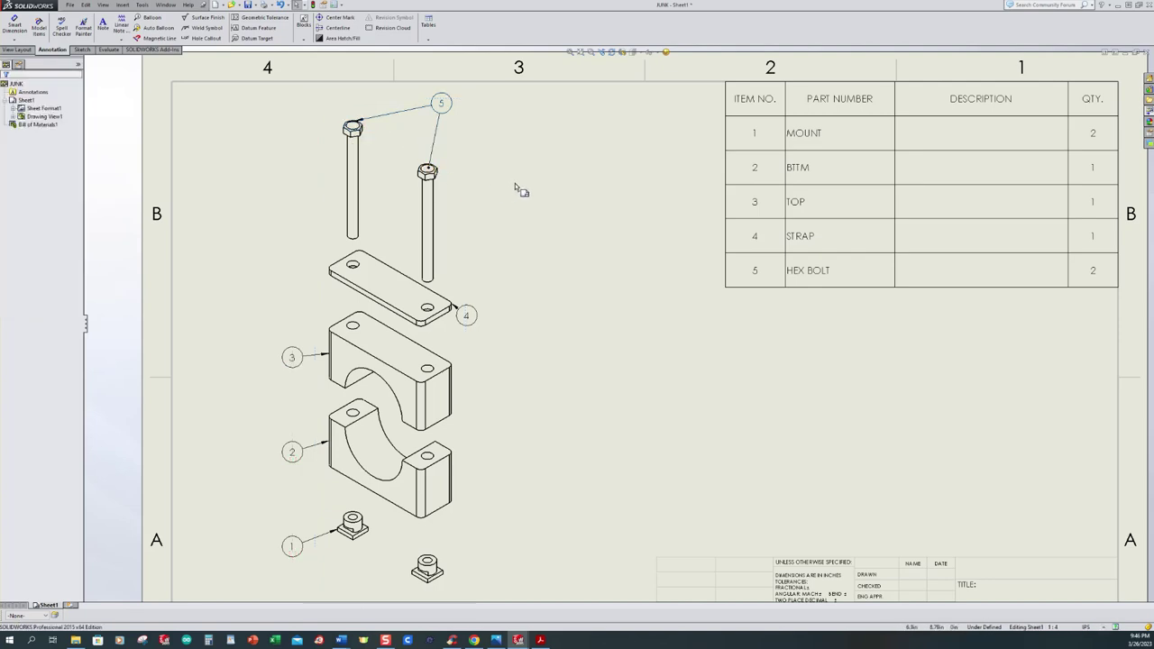
- Reattach the hex bolt balloon's first leader from the head's edge to the top face of the bolt head
scroll(399, 154, down, 4)
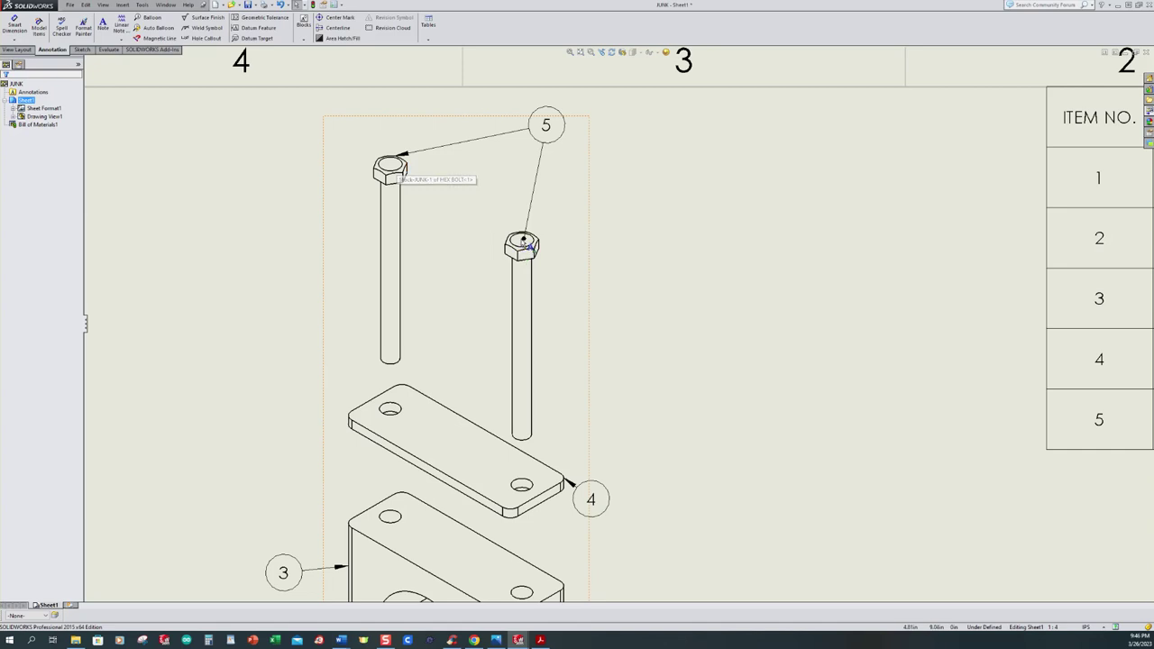
click(396, 157)
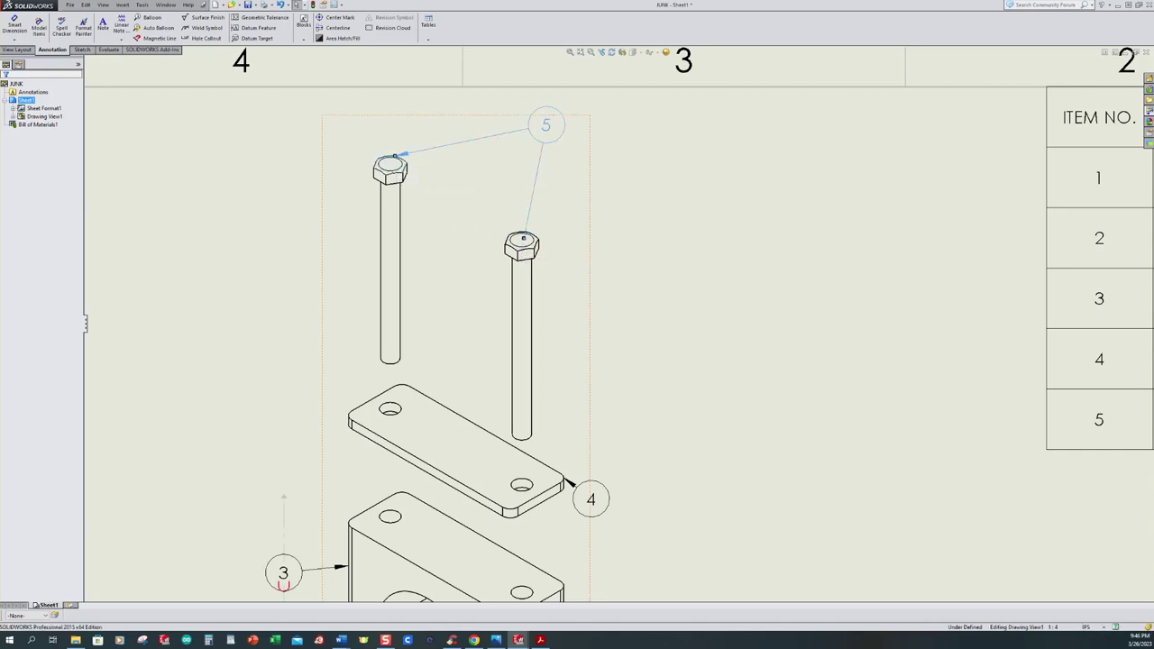
drag(394, 157, 389, 164)
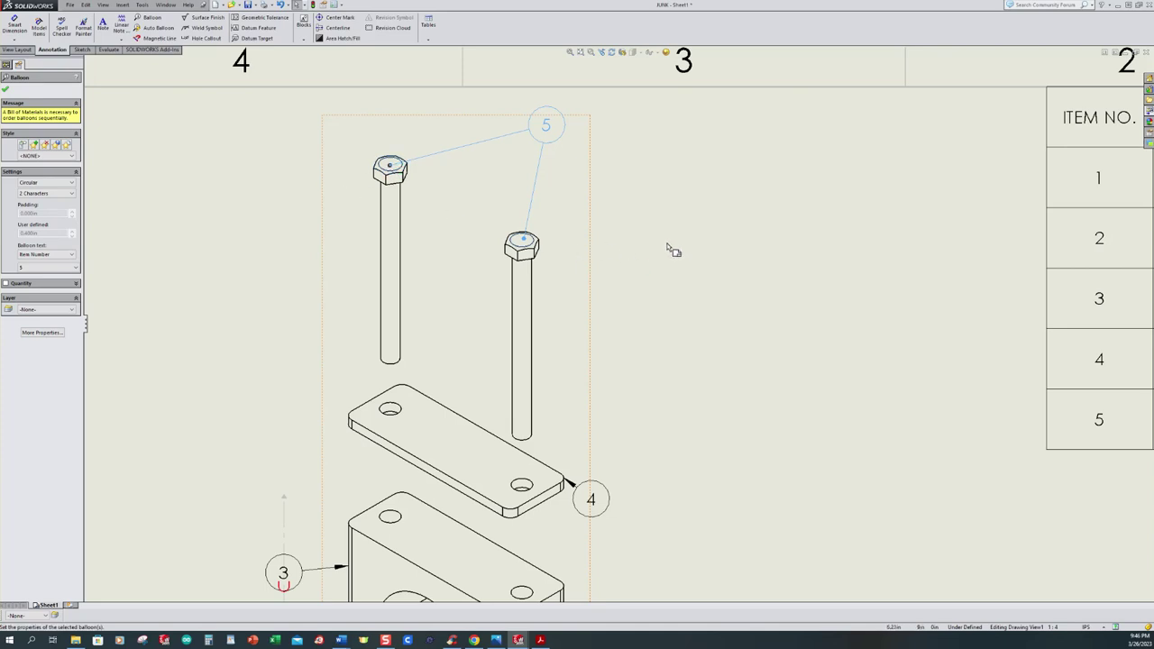
click(590, 244)
scroll(654, 283, up, 4)
scroll(881, 381, down, 2)
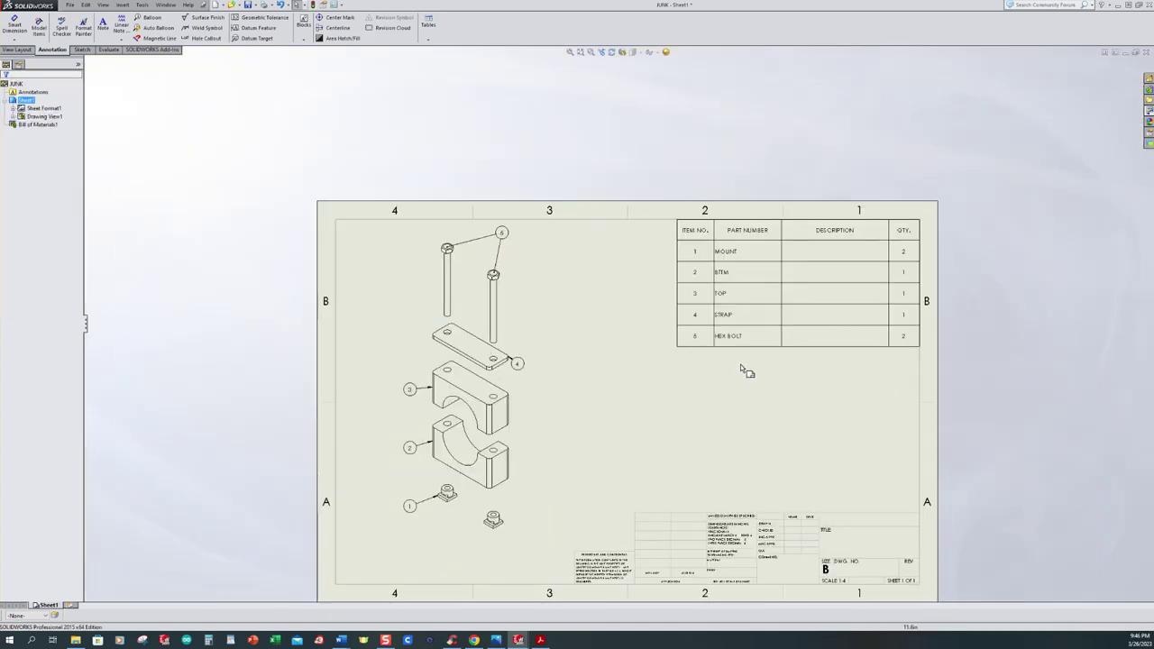
- Add a second leader from the mount balloon to the other mount's base
click(902, 339)
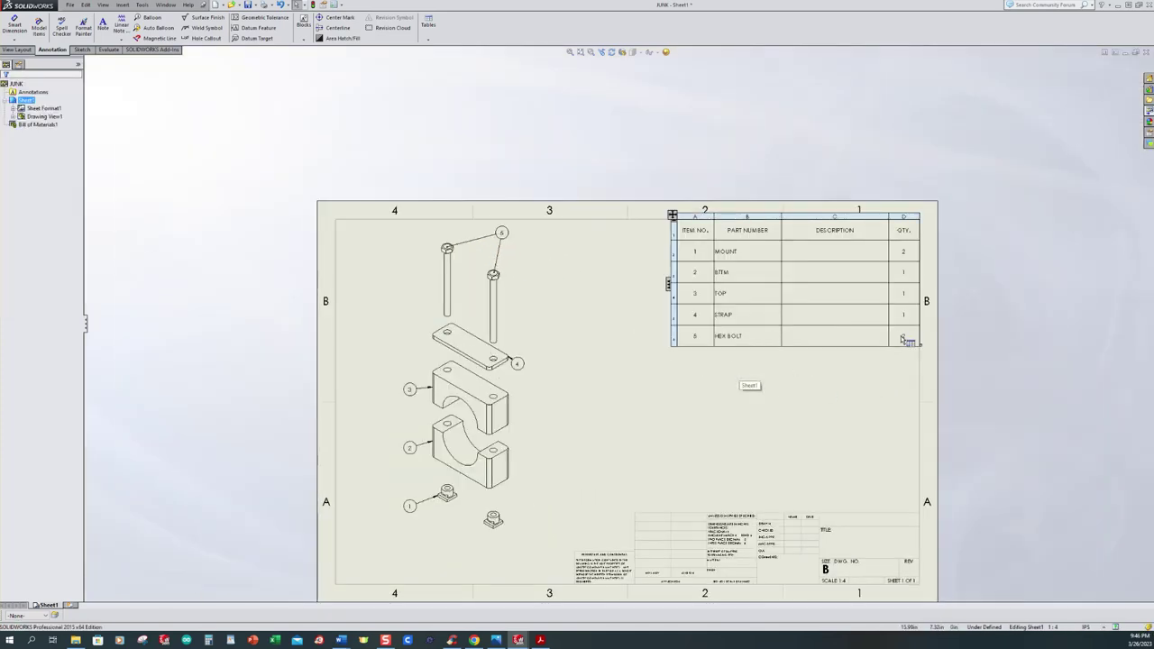
click(618, 366)
scroll(567, 477, up, 2)
scroll(563, 457, down, 6)
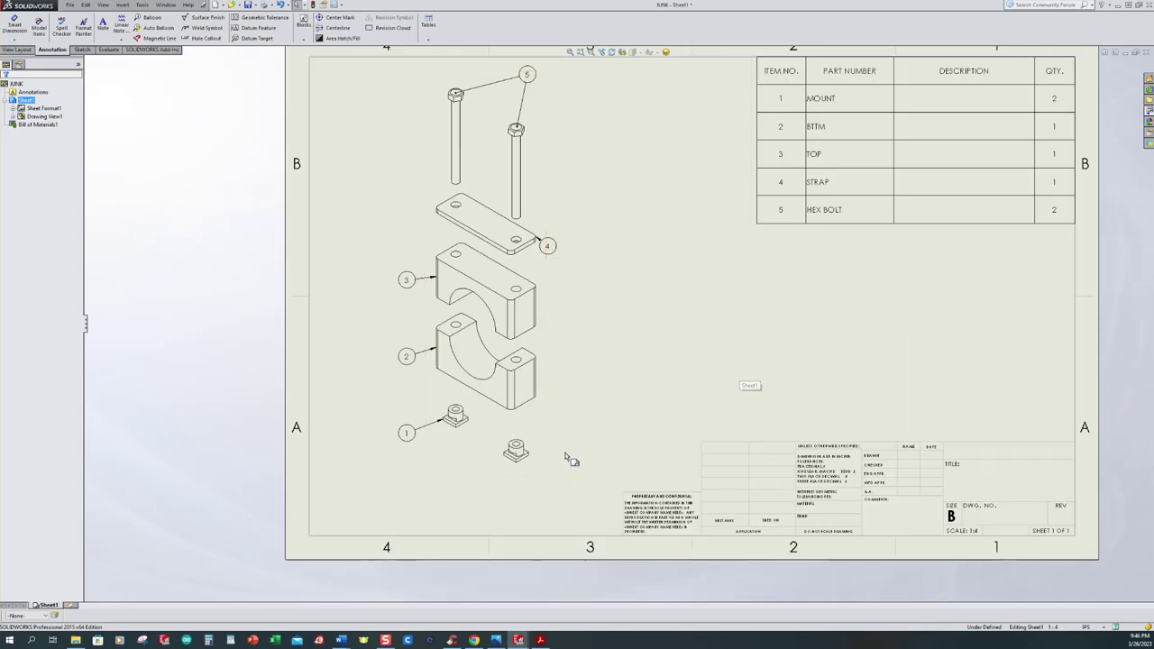
scroll(394, 388, down, 4)
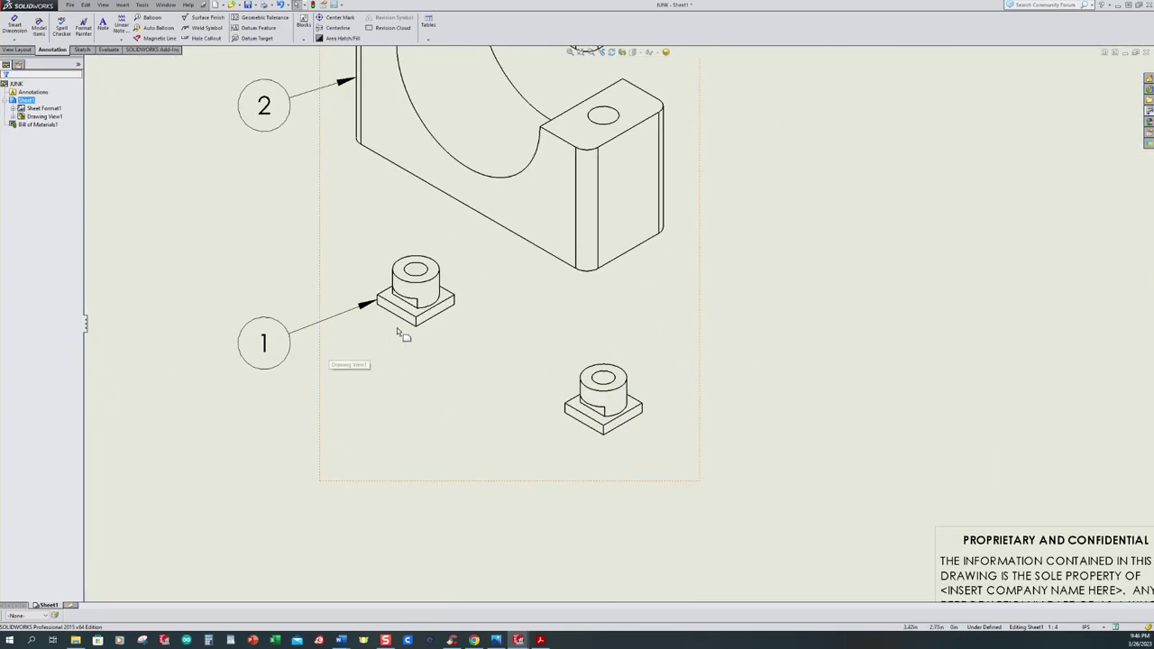
click(263, 342)
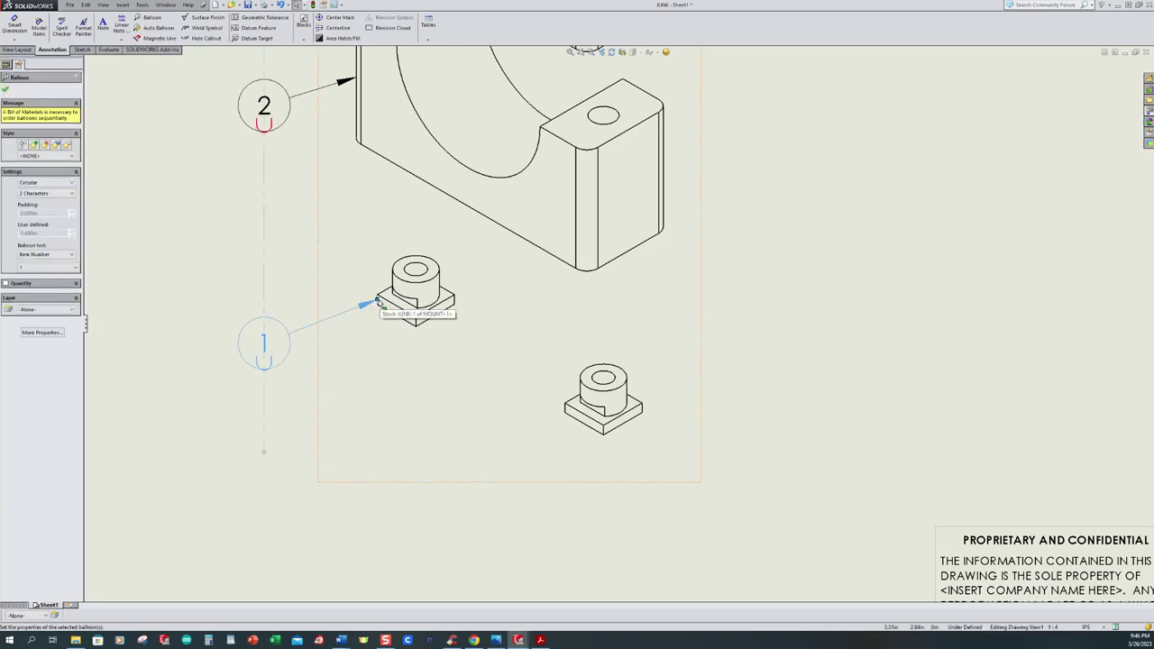
ctrl+drag(378, 303, 588, 422)
click(496, 456)
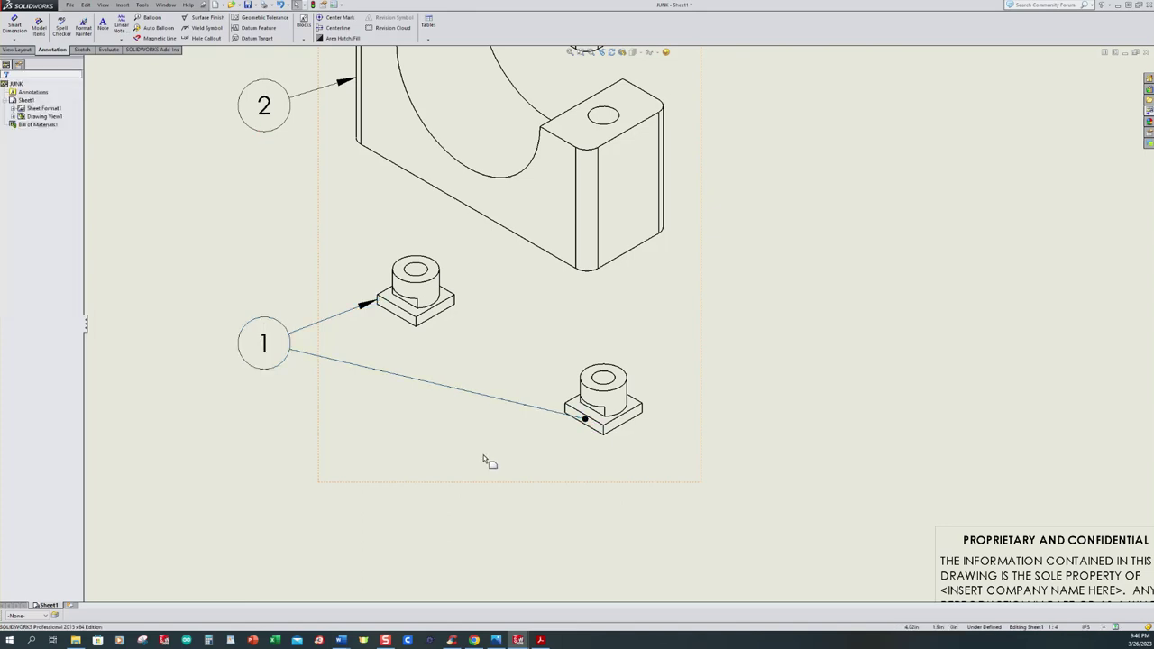
scroll(595, 436, down, 3)
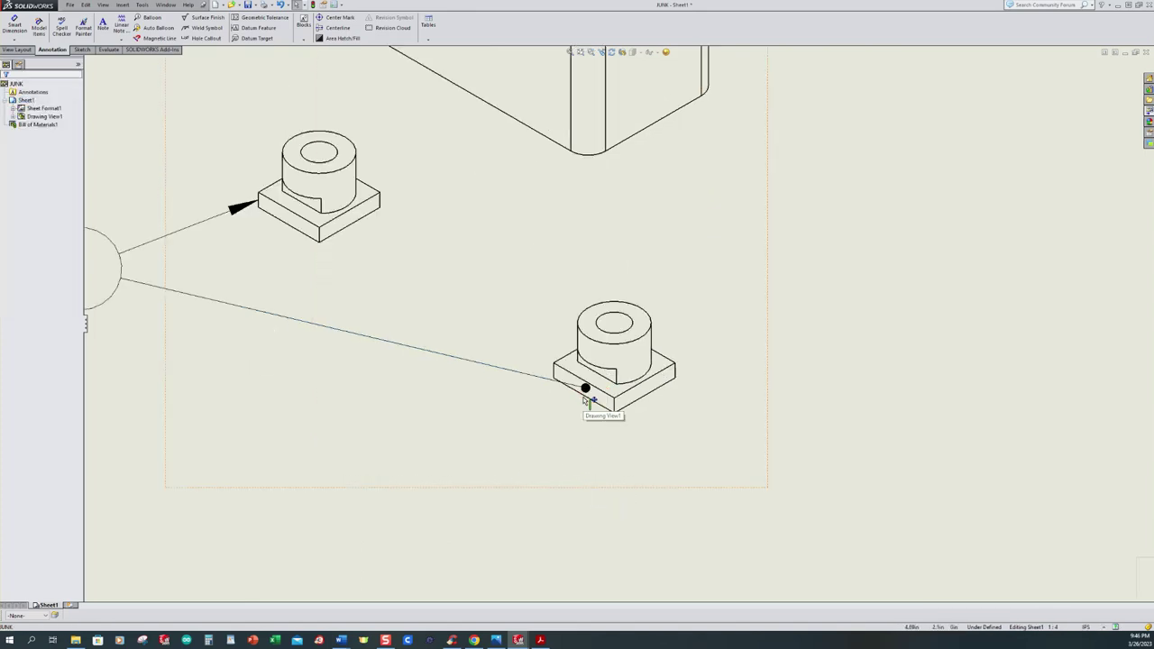
- Reattach the mount balloon's first leader from the base's corner edge to the front side face of the mount base
click(257, 205)
drag(259, 204, 276, 210)
click(902, 360)
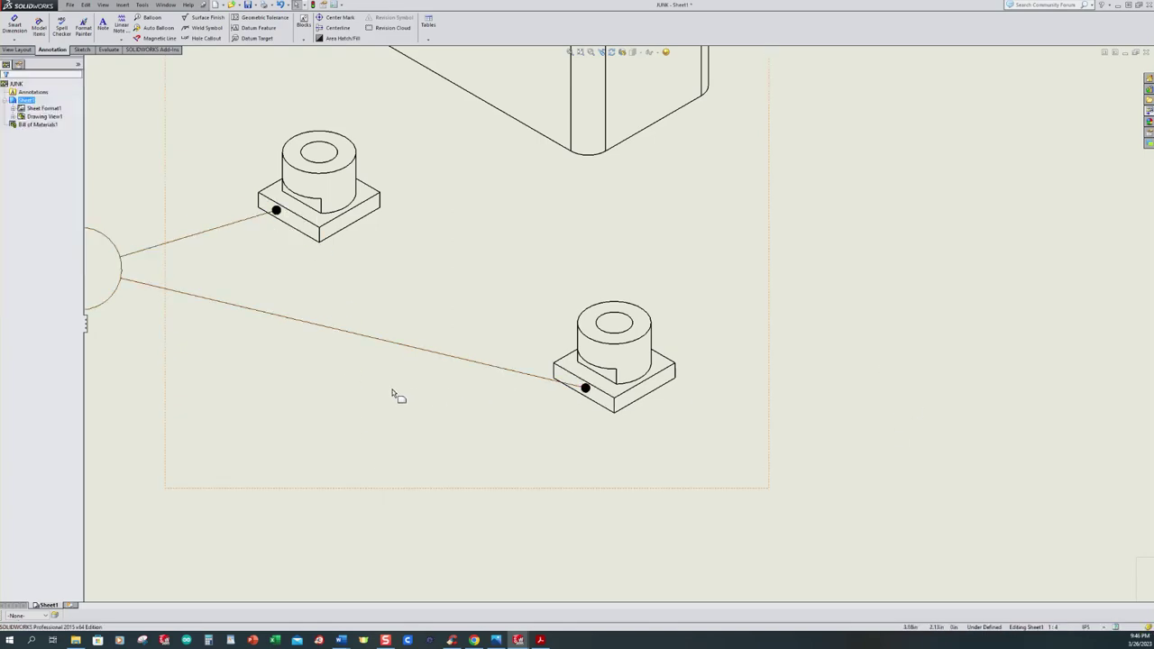
- Move the strap balloon to the open area beside the strap, slightly above its leader's attachment point
scroll(399, 394, up, 3)
scroll(450, 381, up, 3)
scroll(788, 210, down, 2)
scroll(788, 210, down, 1)
scroll(587, 193, up, 2)
scroll(587, 219, down, 3)
click(585, 223)
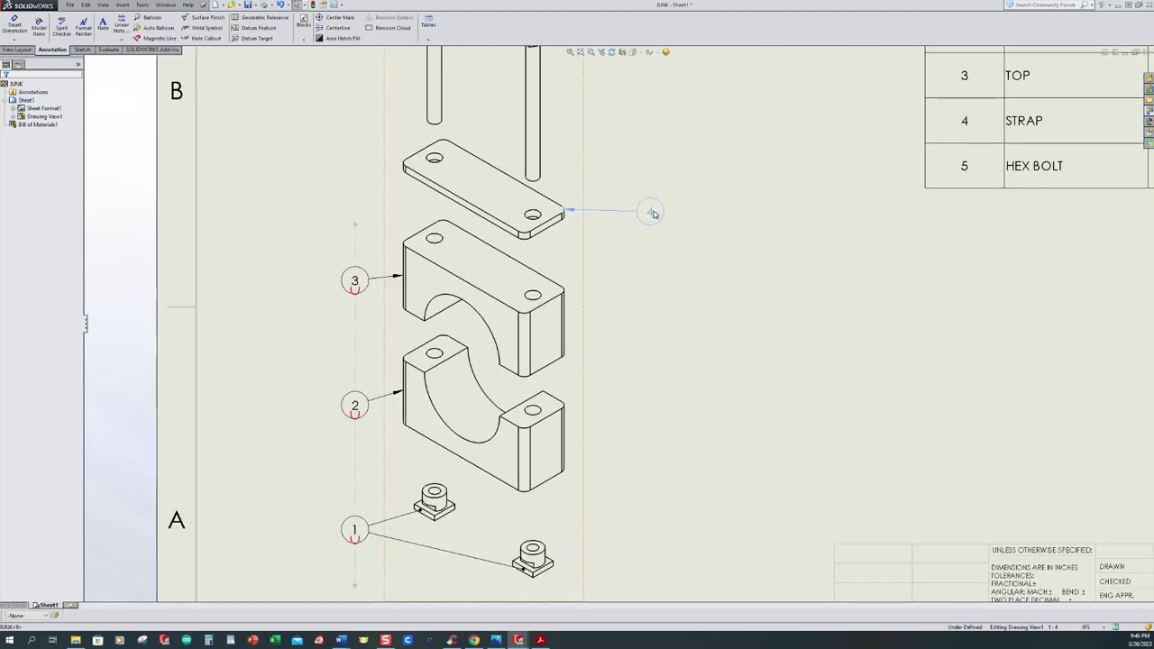
scroll(668, 177, up, 5)
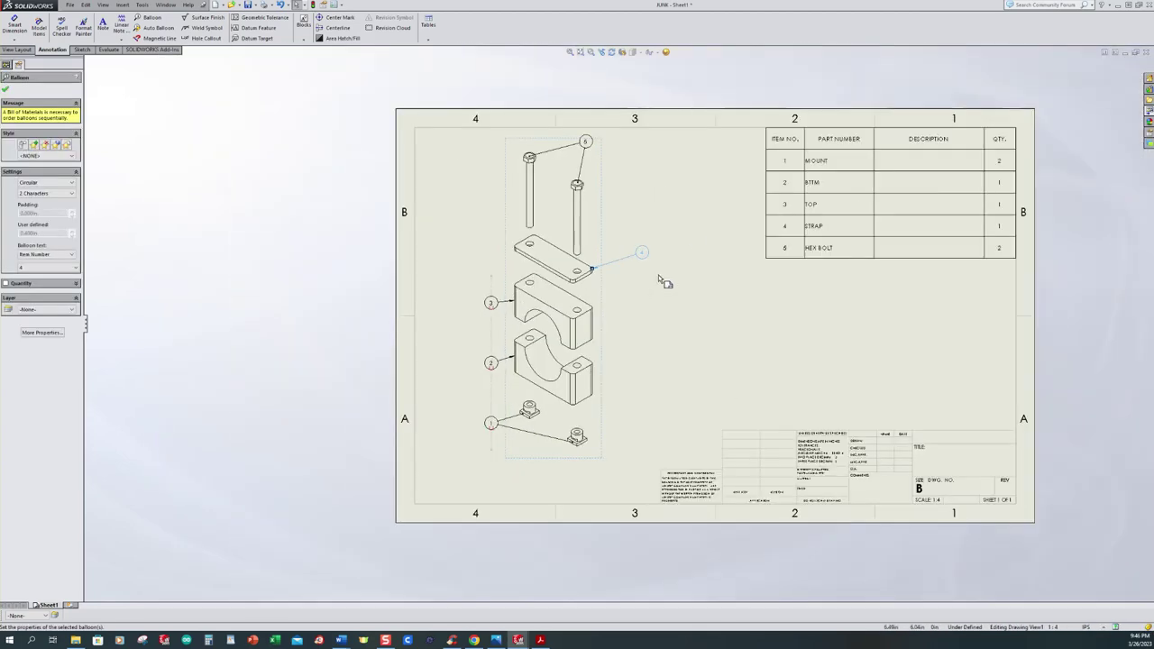
- Move the mount, bottom and top clamp balloons off their shared magnetic line, farther from or slightly above their parts
scroll(618, 227, down, 1)
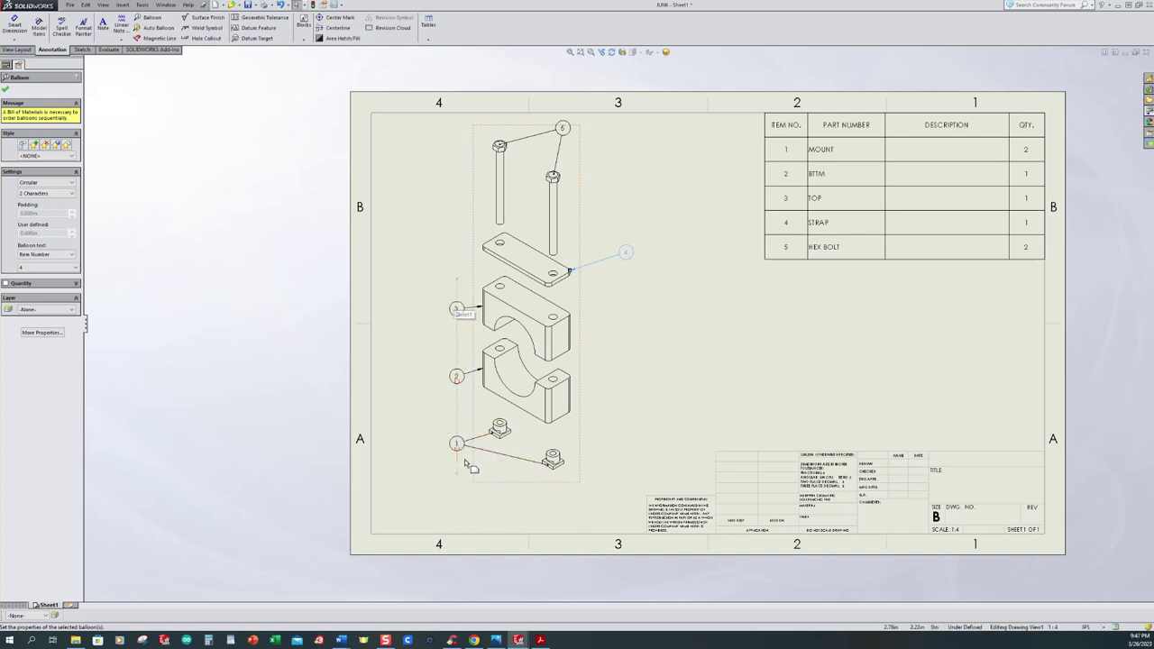
drag(456, 444, 425, 437)
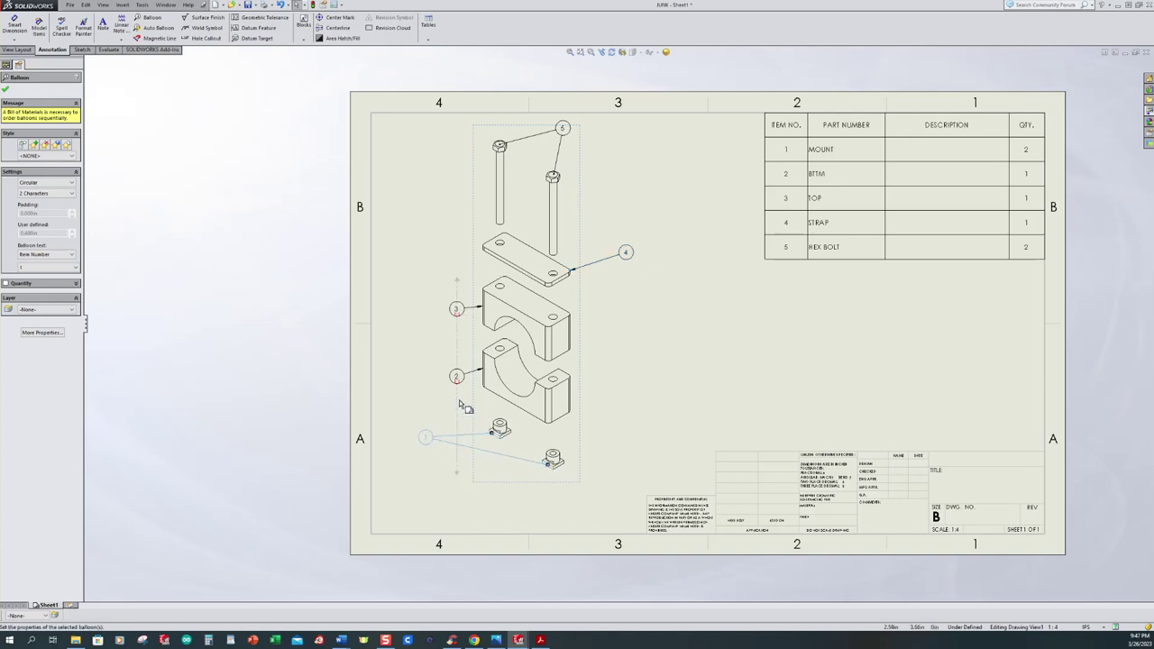
click(445, 354)
click(426, 286)
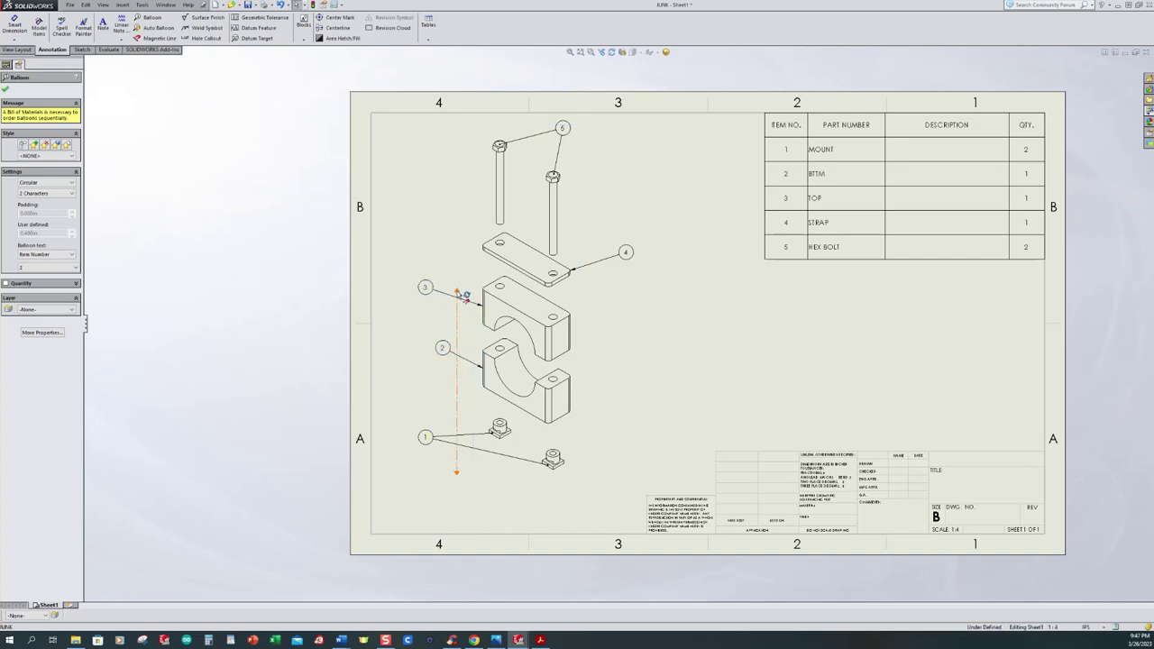
key(Escape)
- Enter the descriptions MOUNT for item 1 and BOTTOM PART PIPE CLAMP for item 2 in the bill of materials
key(z)
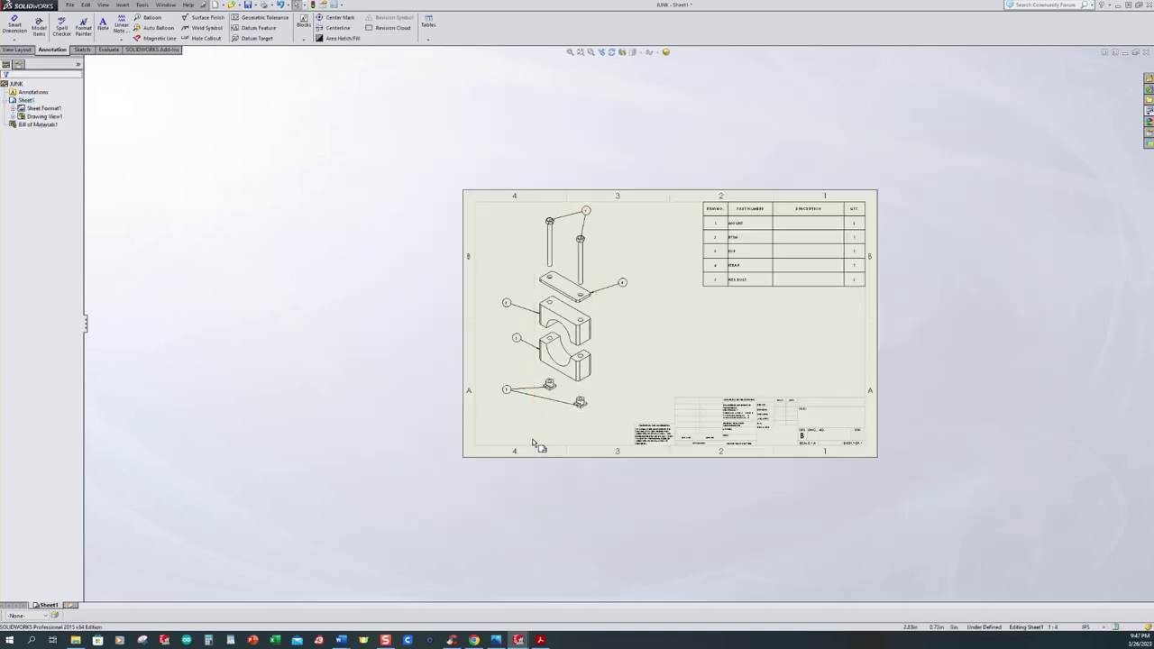
scroll(812, 365, down, 4)
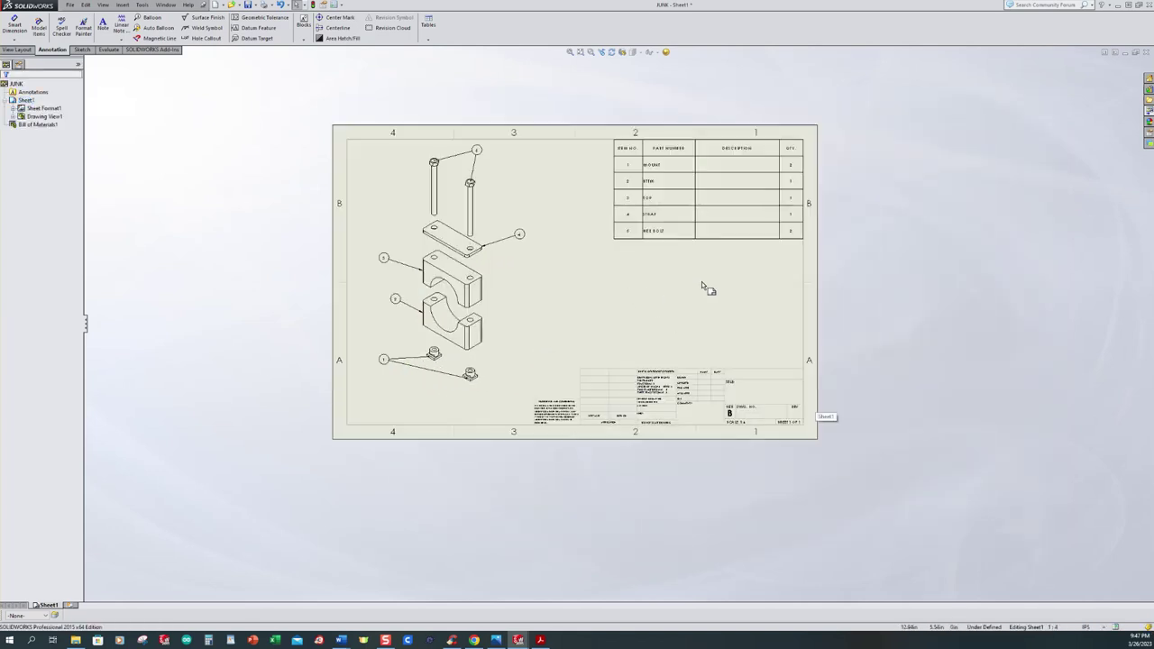
scroll(721, 271, up, 2)
click(699, 230)
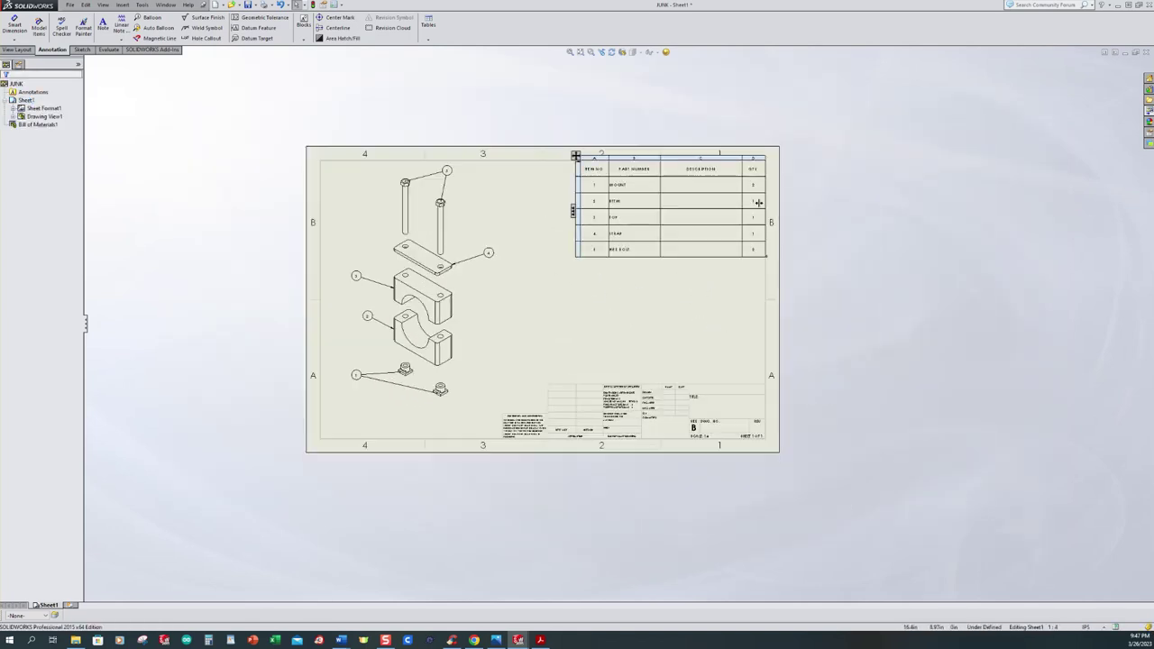
scroll(699, 232, down, 2)
click(353, 455)
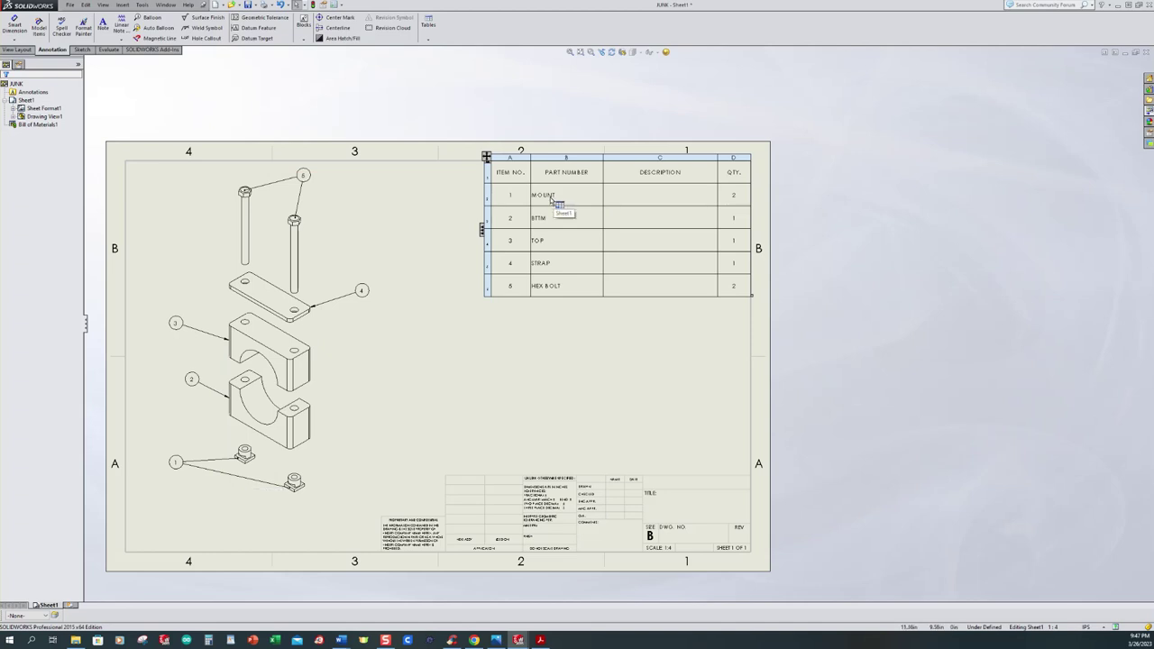
click(632, 195)
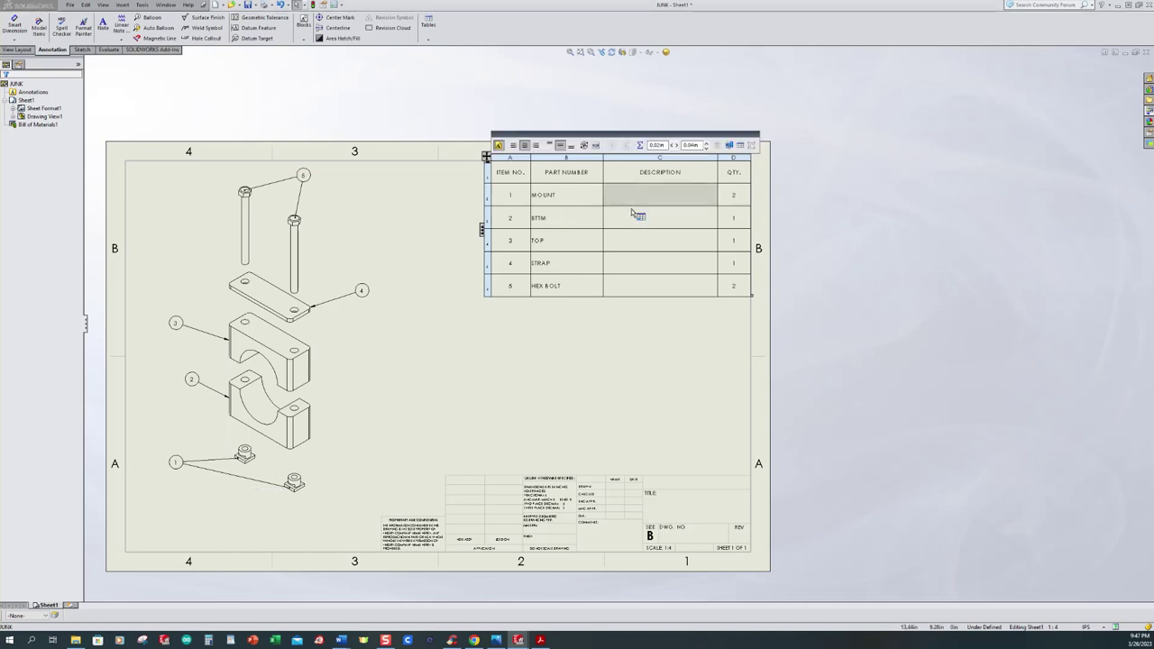
text(MOUNT)
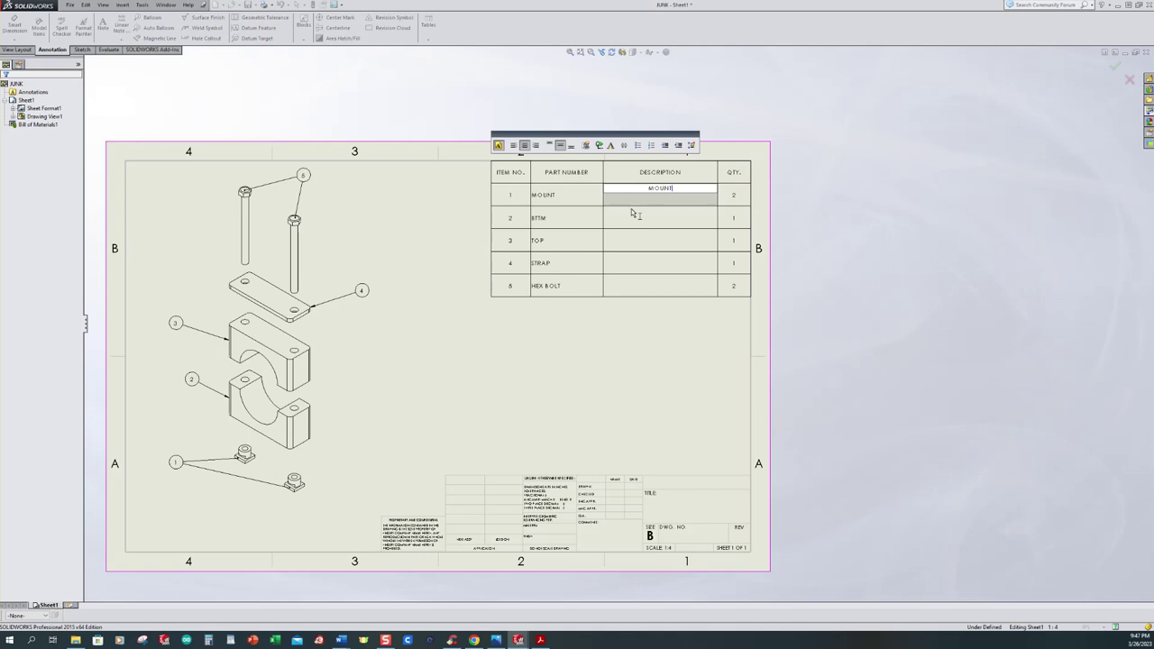
click(642, 226)
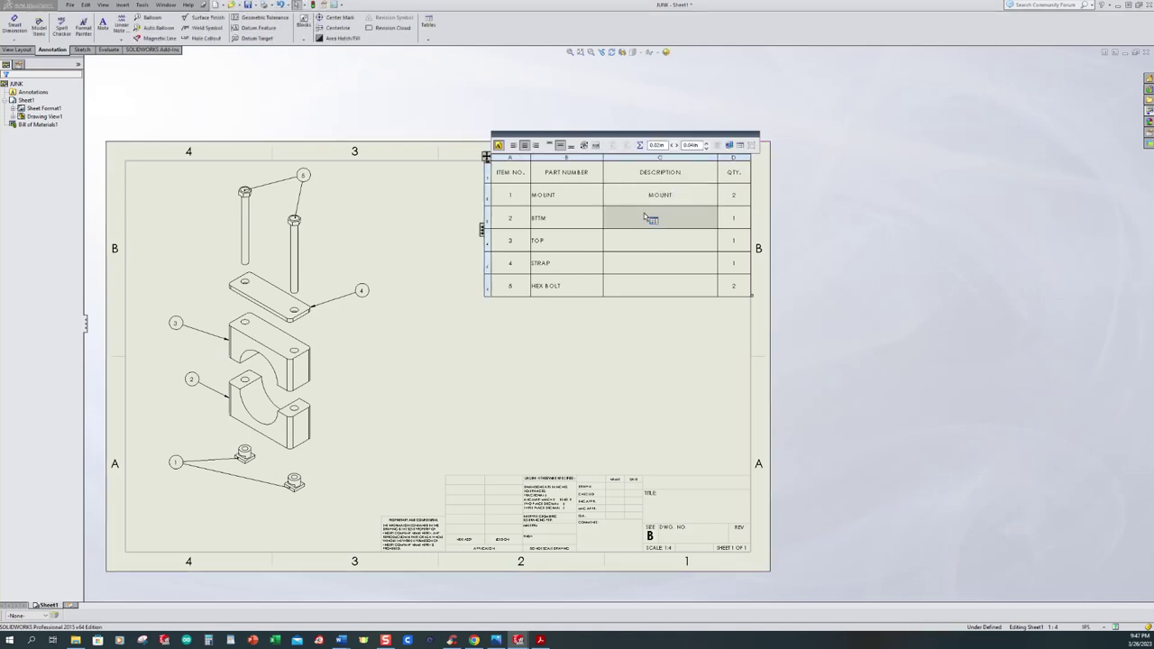
text(BOTTOM PART P)
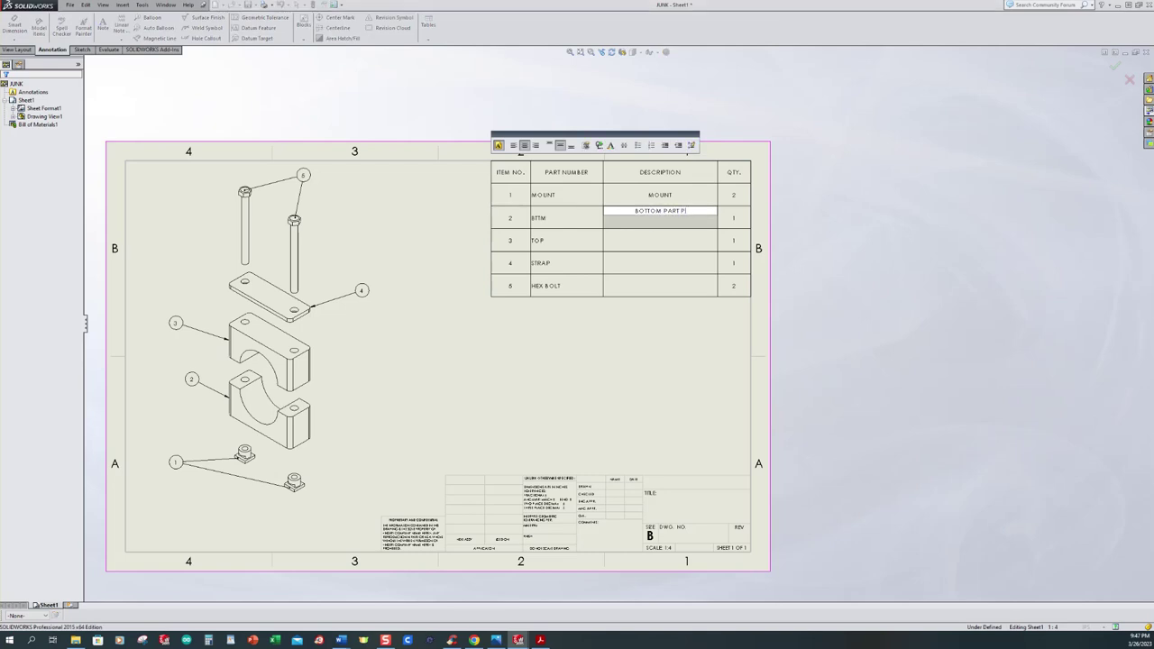
text(IPE CLAMP)
- Enter the descriptions TOP PART PIPE CLAMP for item 3 and TOP STRAP for item 4 in the bill of materials
click(646, 241)
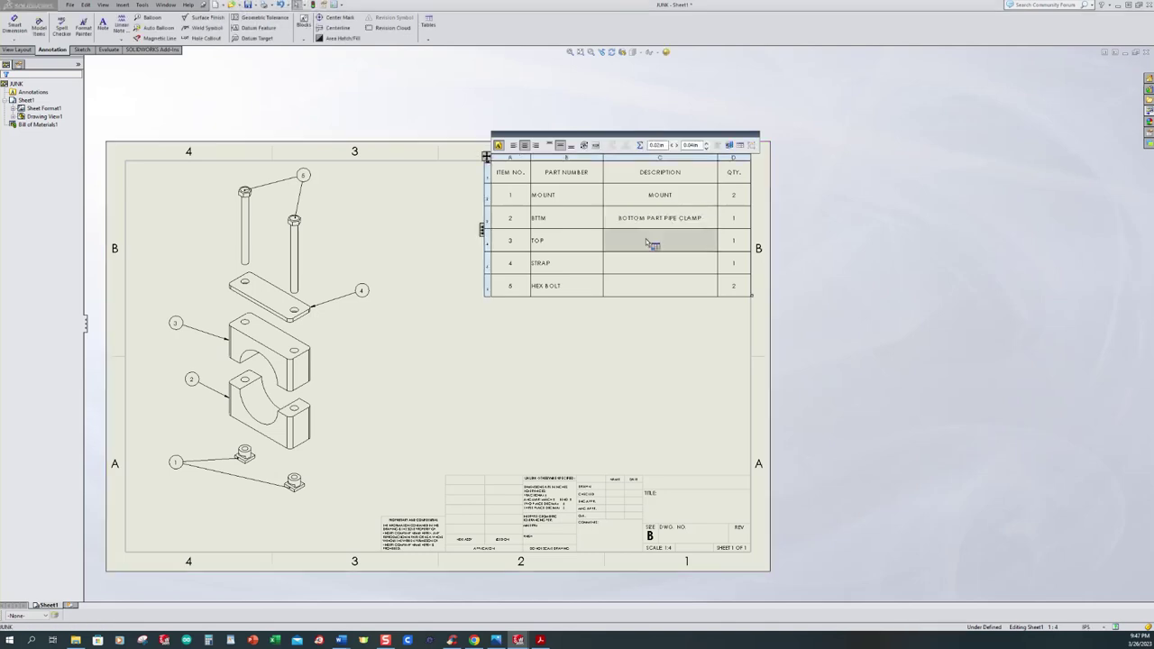
text(TOP)
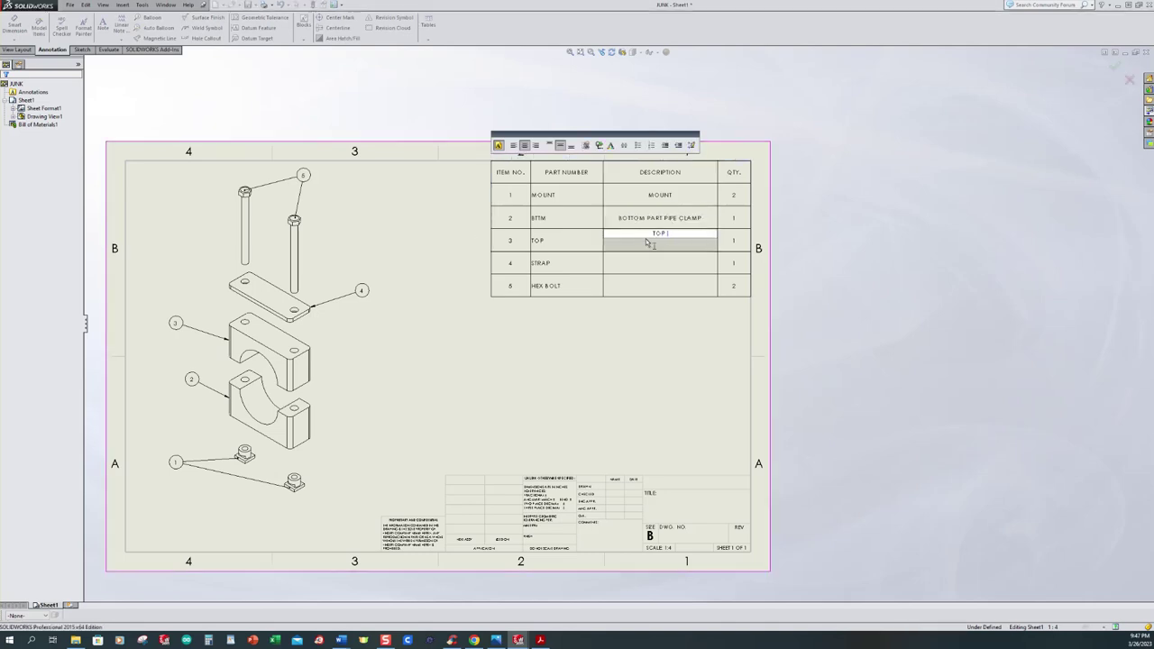
text( PART PIPE CLAMP)
click(637, 265)
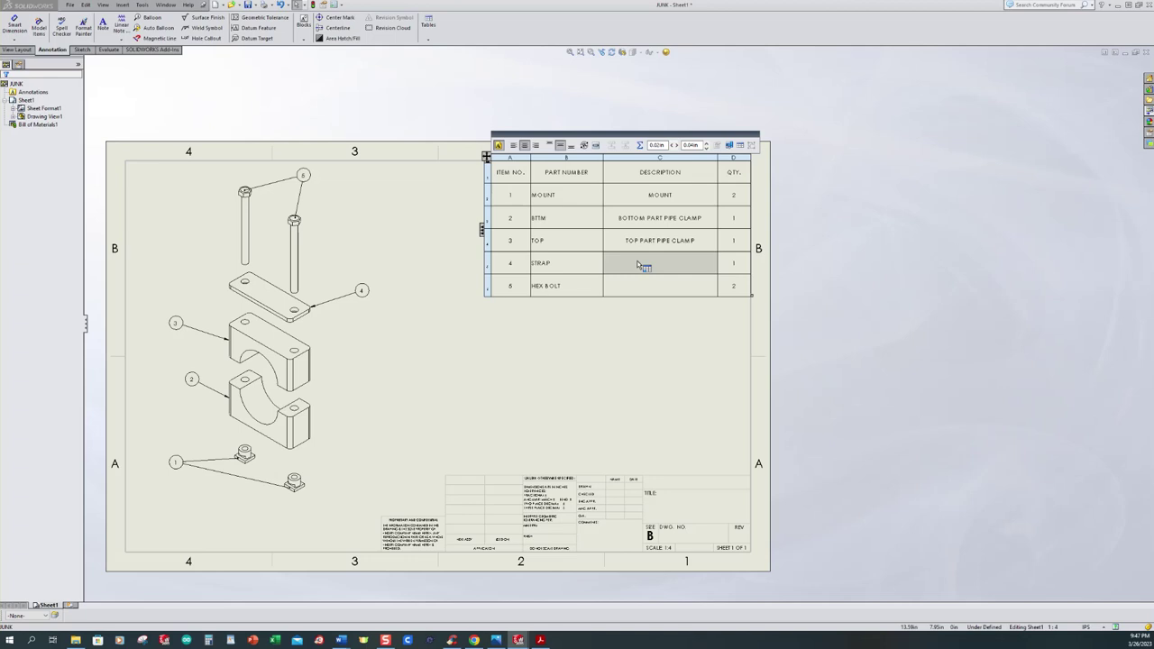
text(TOP STRAP)
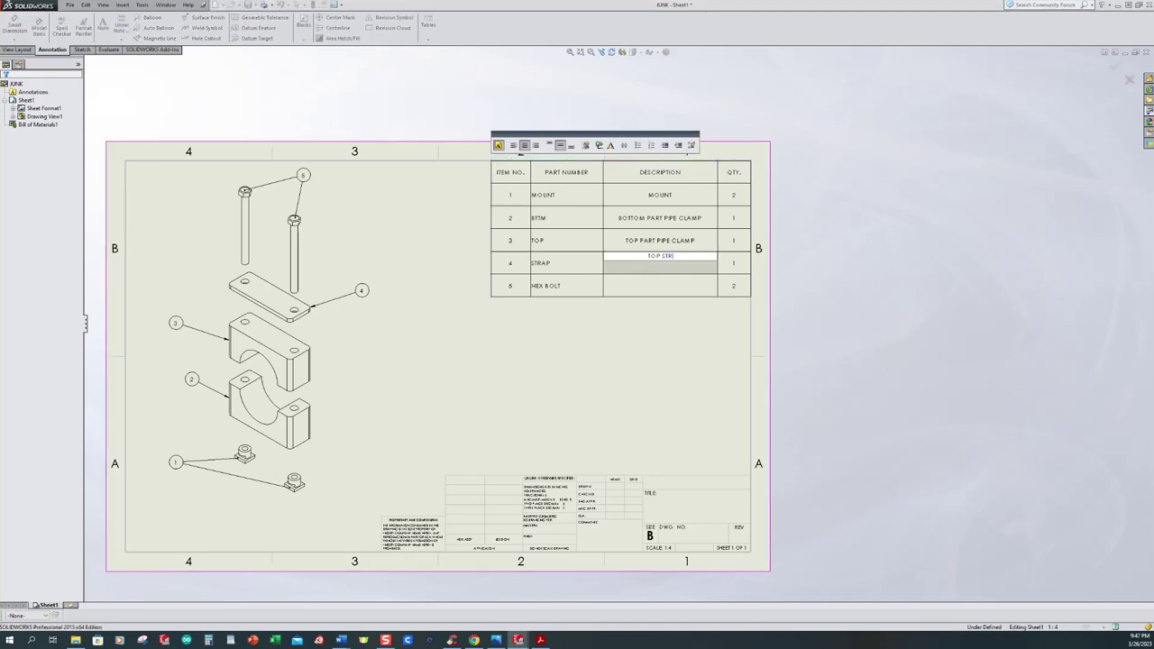
- Enter the description 7MM X 1 X 92 MMHEX BOLT for item 5 in the bill of materials
click(652, 289)
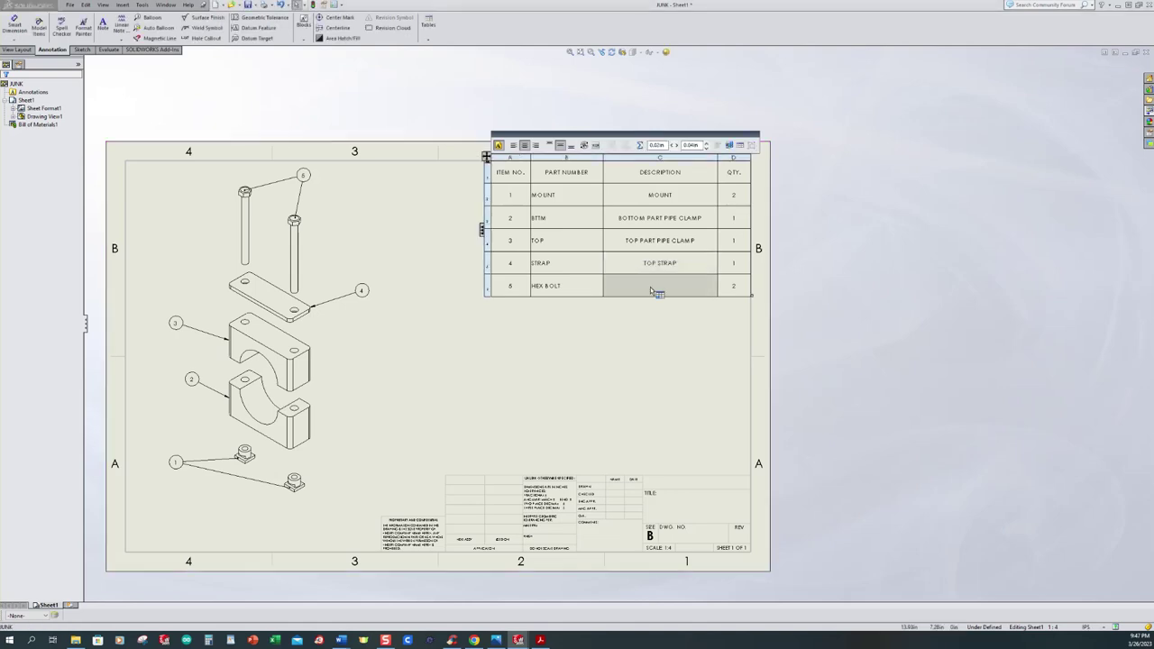
text(7MM X 1)
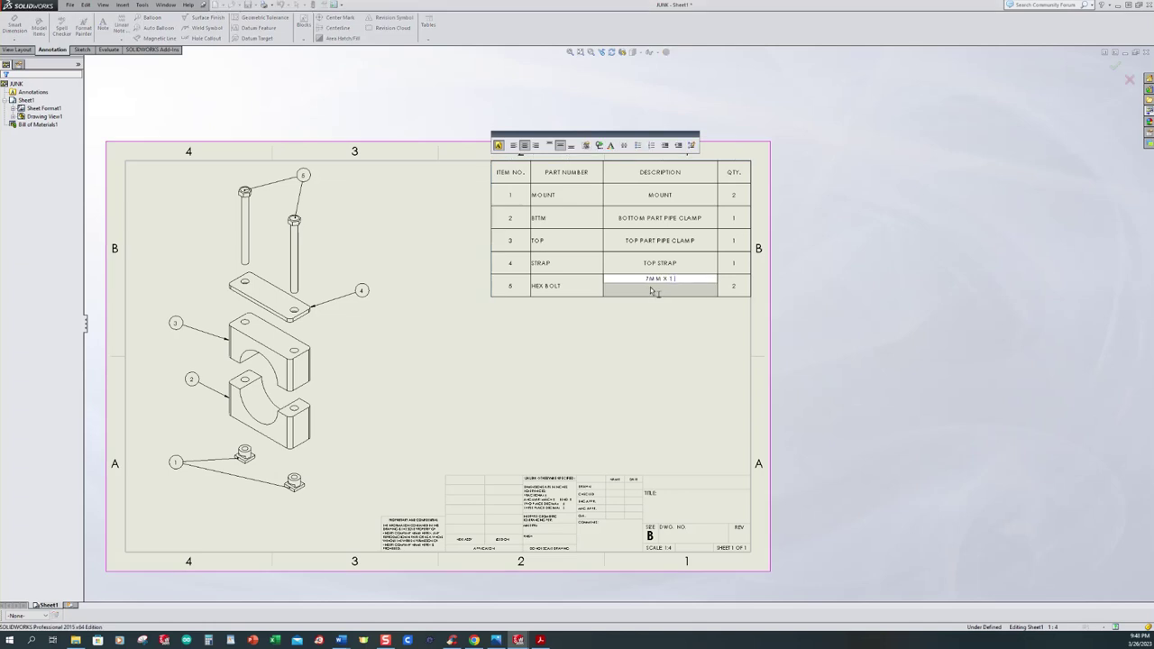
text( HEX BOL)
key(Left)
key(Left)
key(Left)
key(Left)
key(Left)
key(Left)
key(Left)
key(Left)
text(X 92 MM)
click(664, 336)
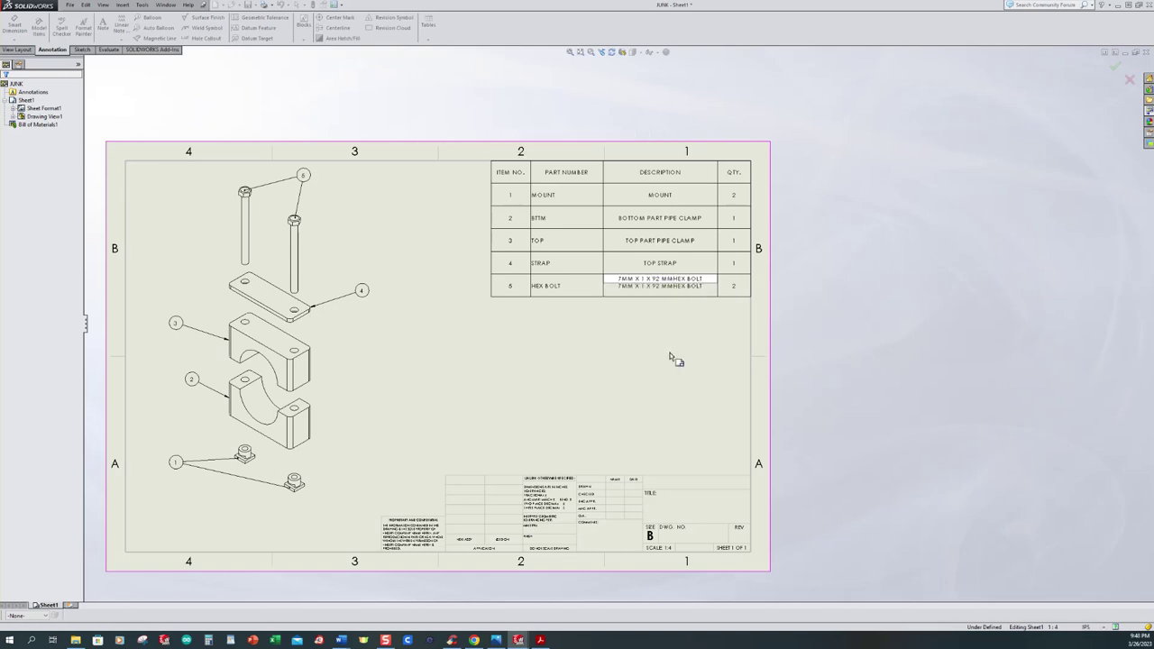
- Add a second sheet to the drawing and turn off the display of its sheet format in the sheet properties
scroll(559, 349, up, 1)
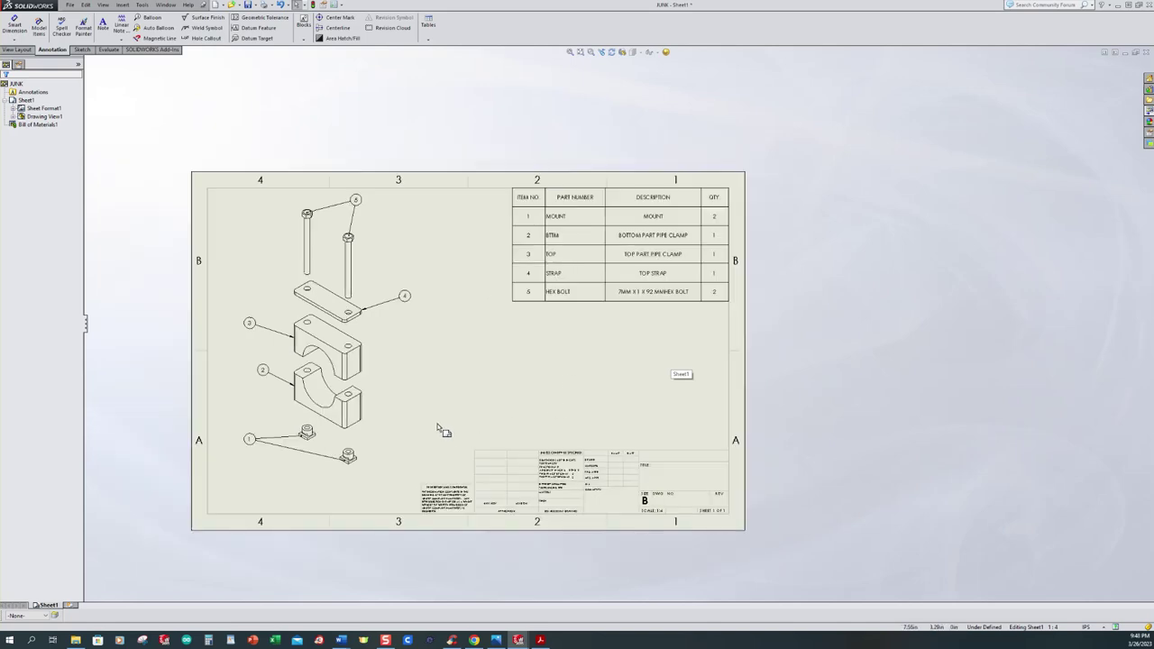
scroll(440, 425, down, 1)
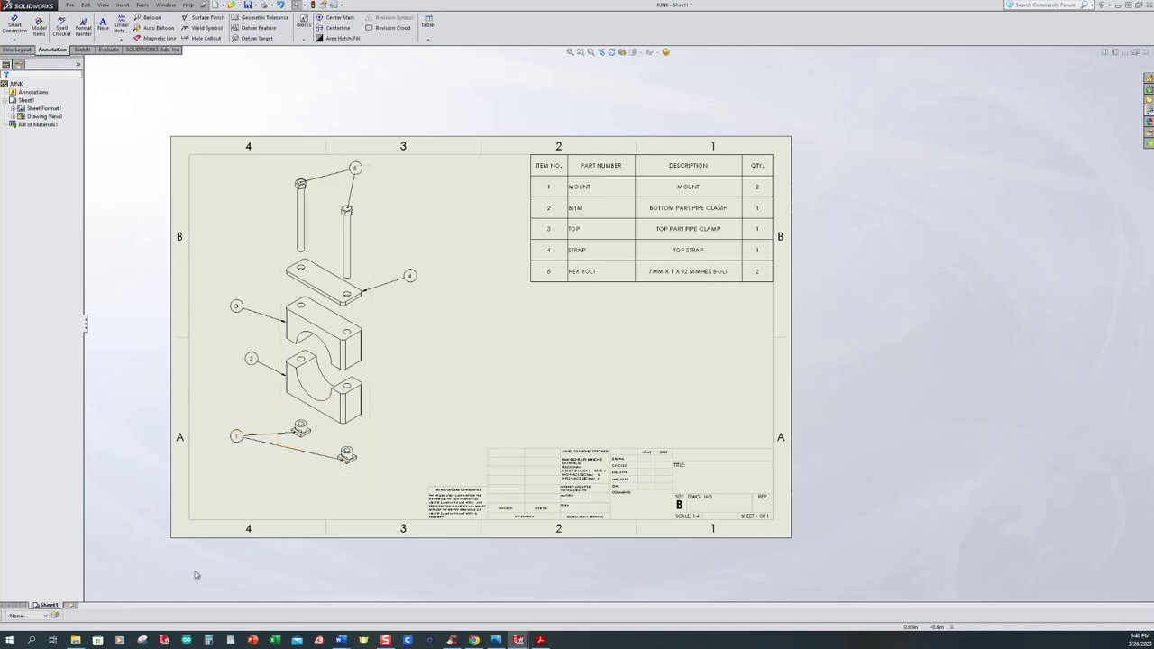
click(70, 604)
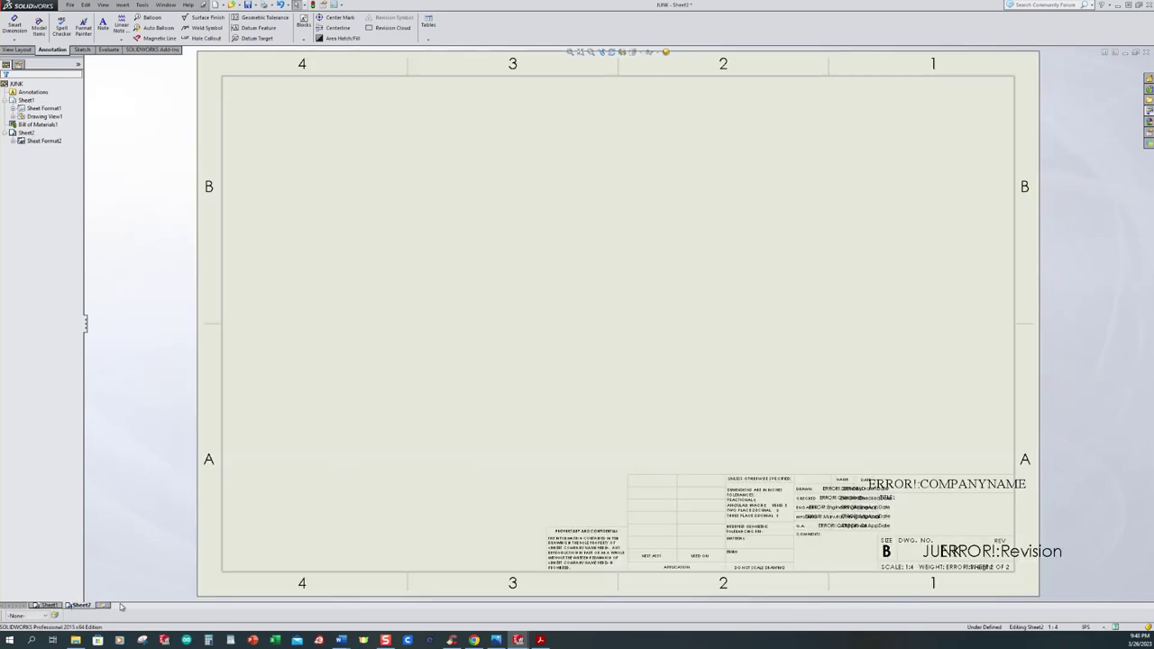
right_click(489, 242)
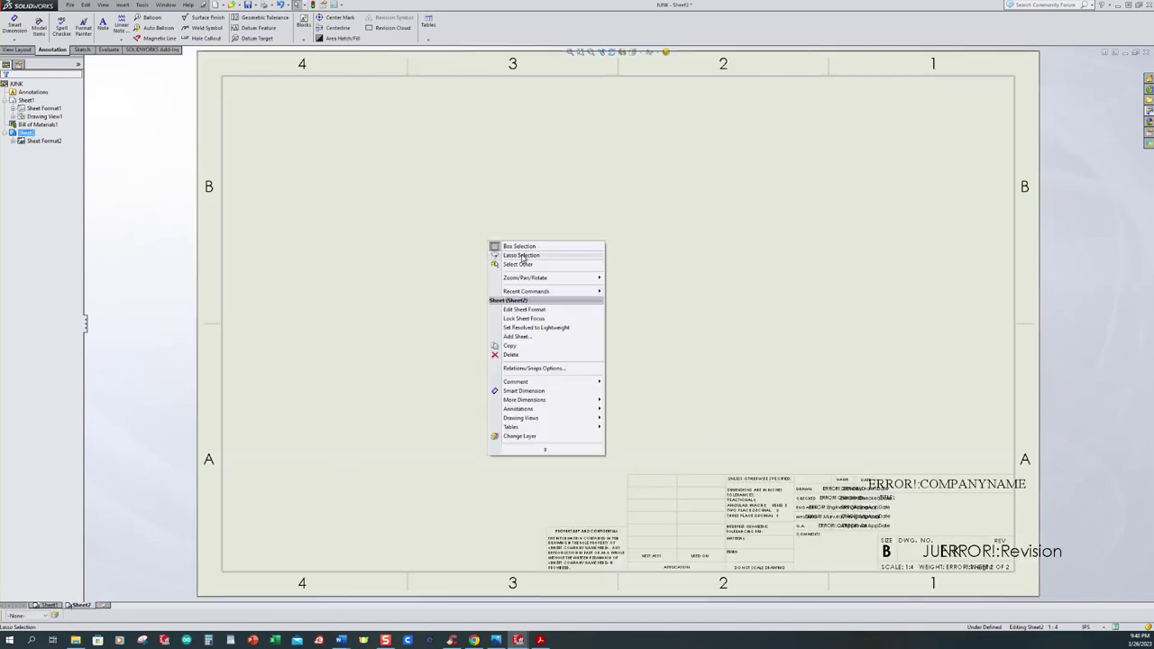
click(545, 451)
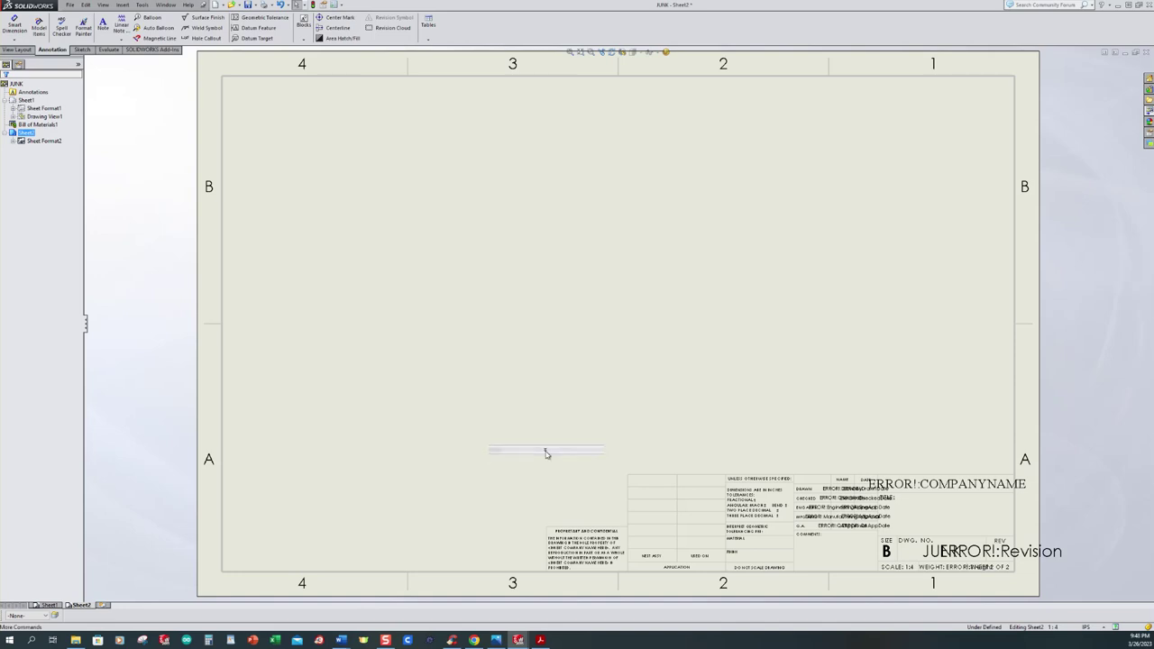
click(533, 376)
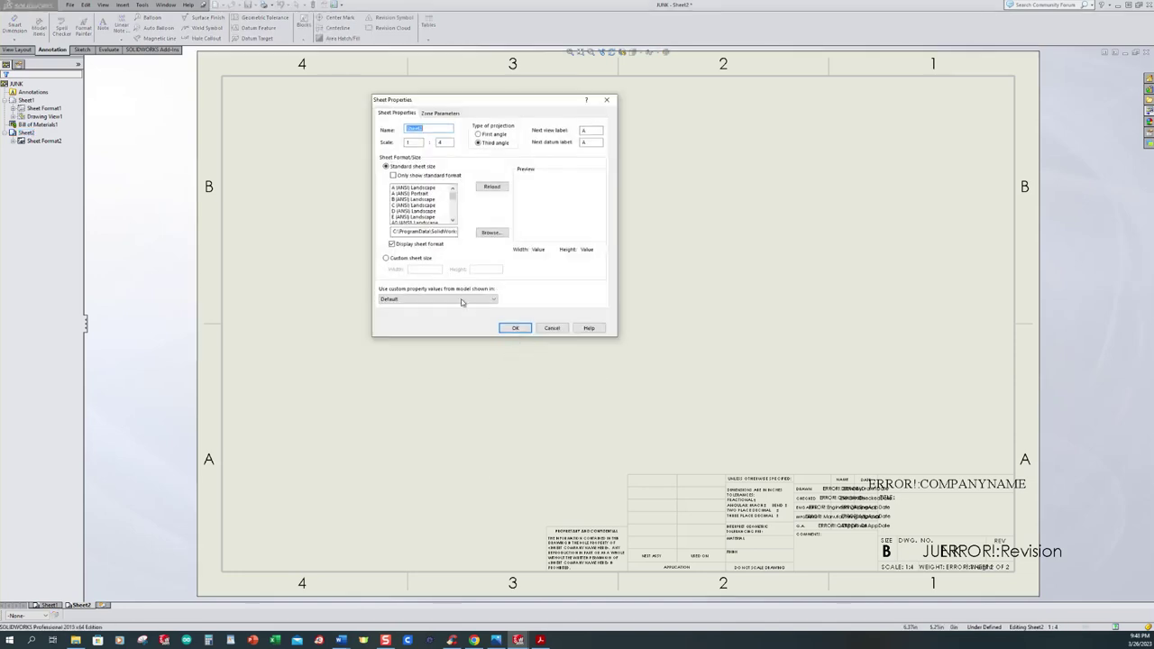
click(394, 245)
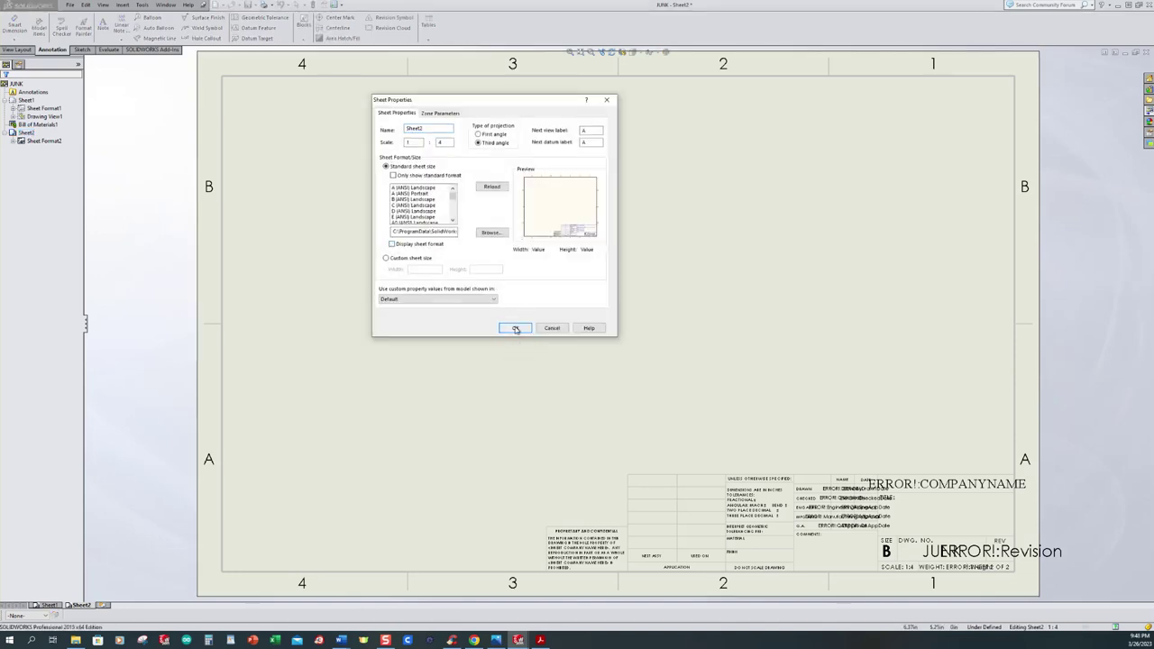
click(515, 327)
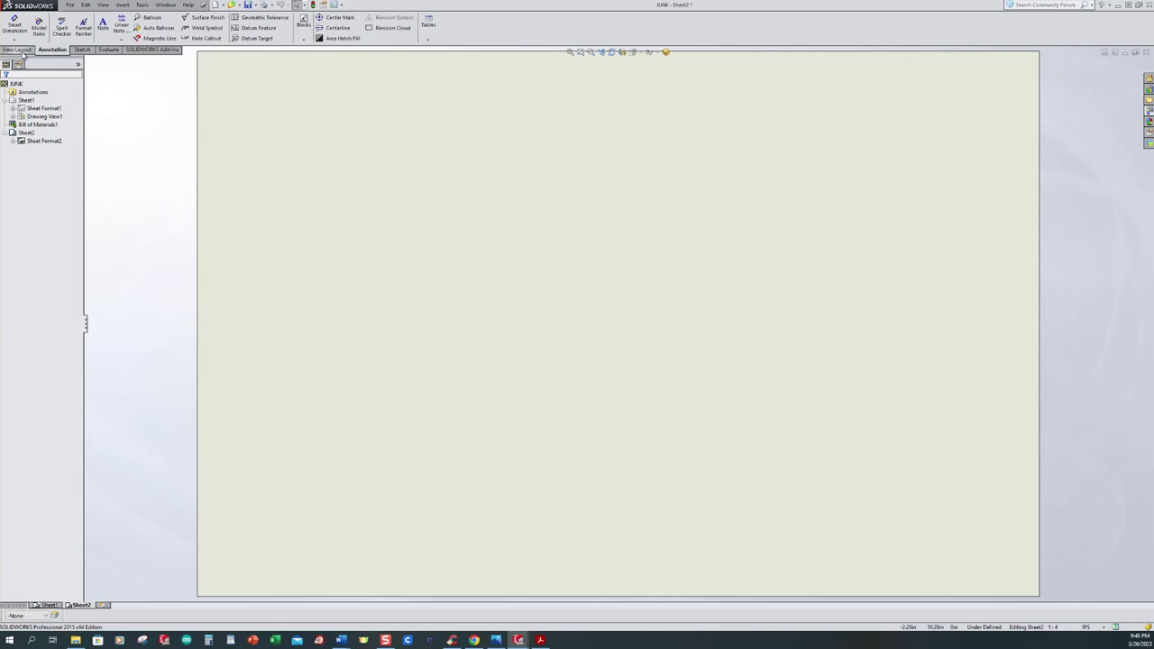
click(23, 50)
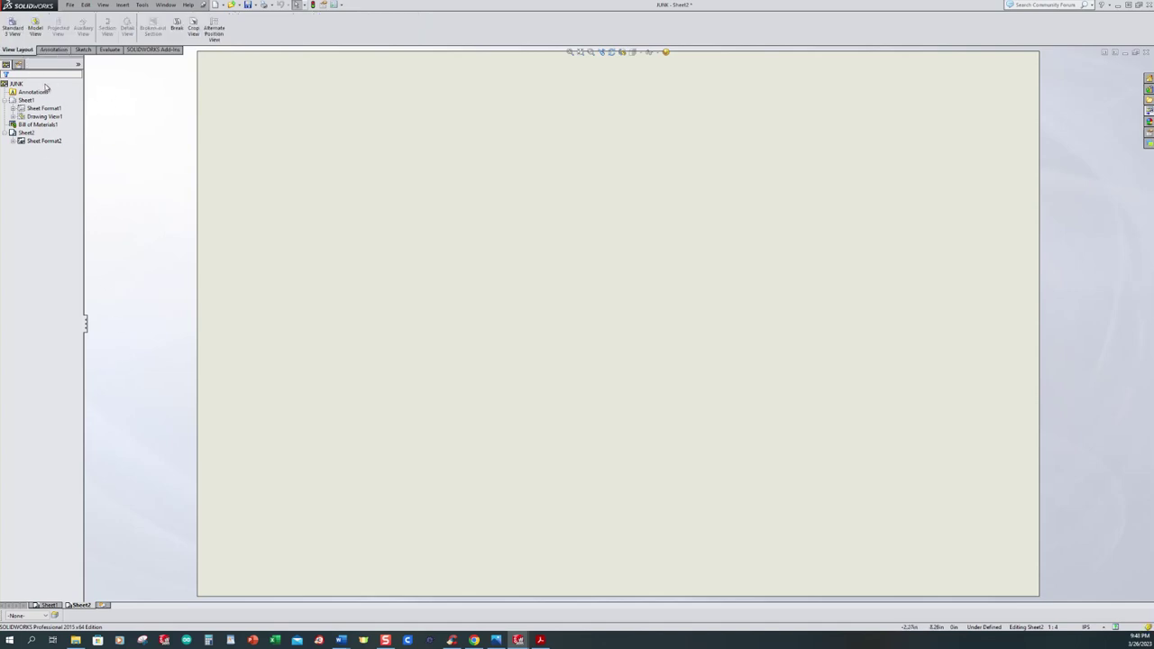
click(35, 33)
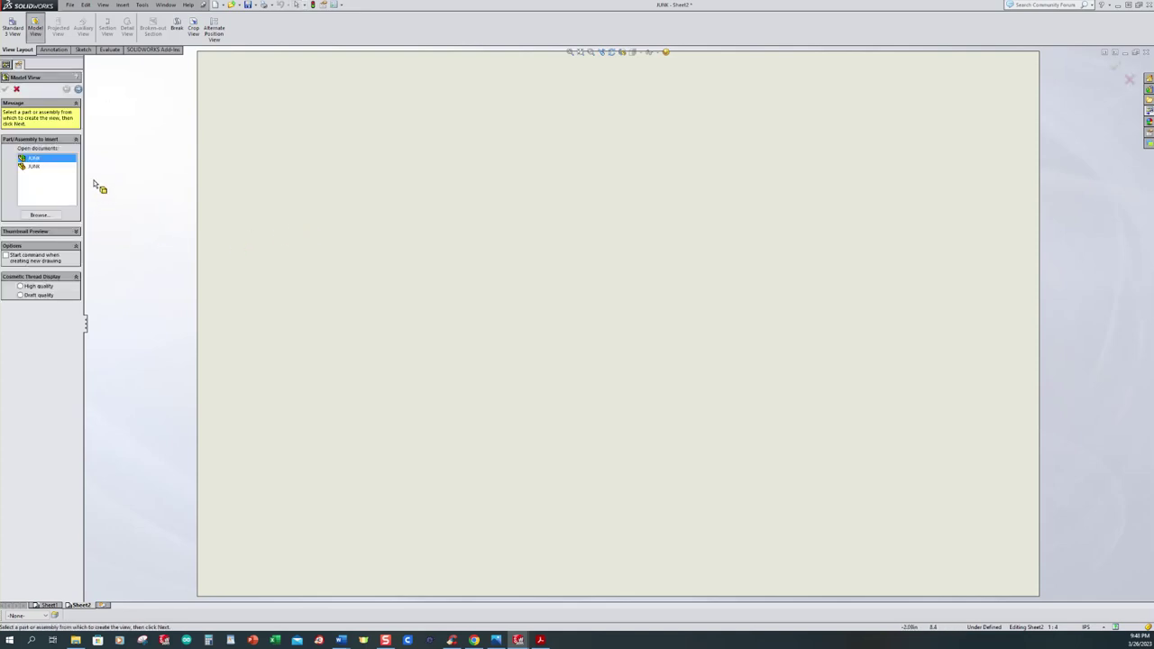
click(36, 27)
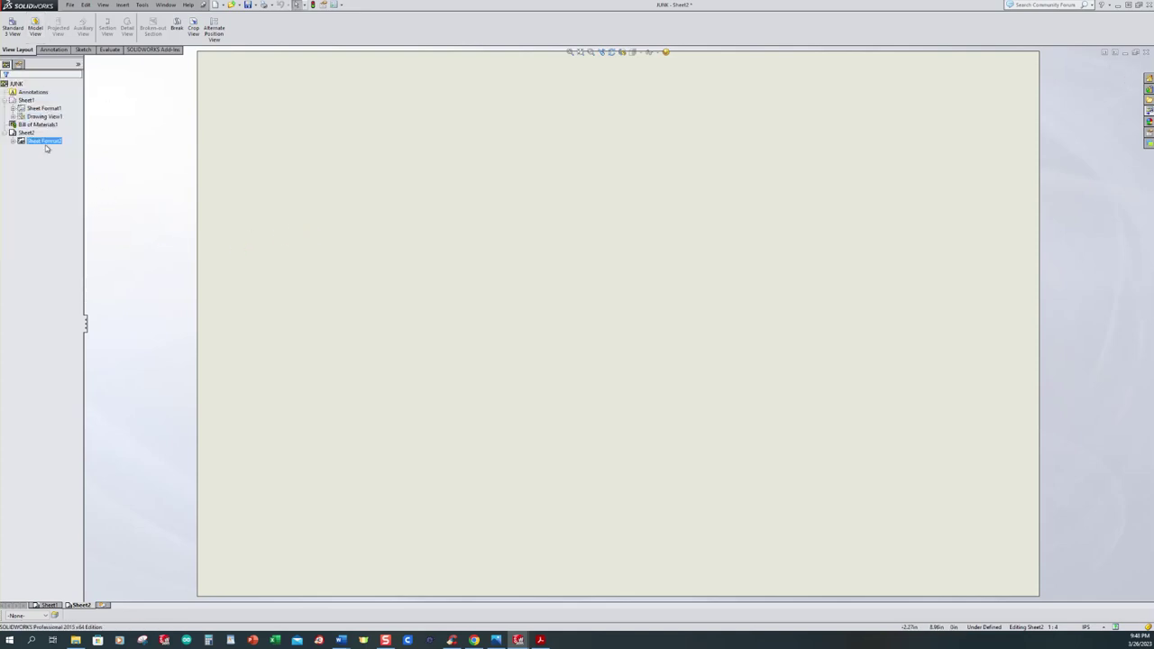
- Return to Sheet1 and open the mount part from the exploded view
click(47, 605)
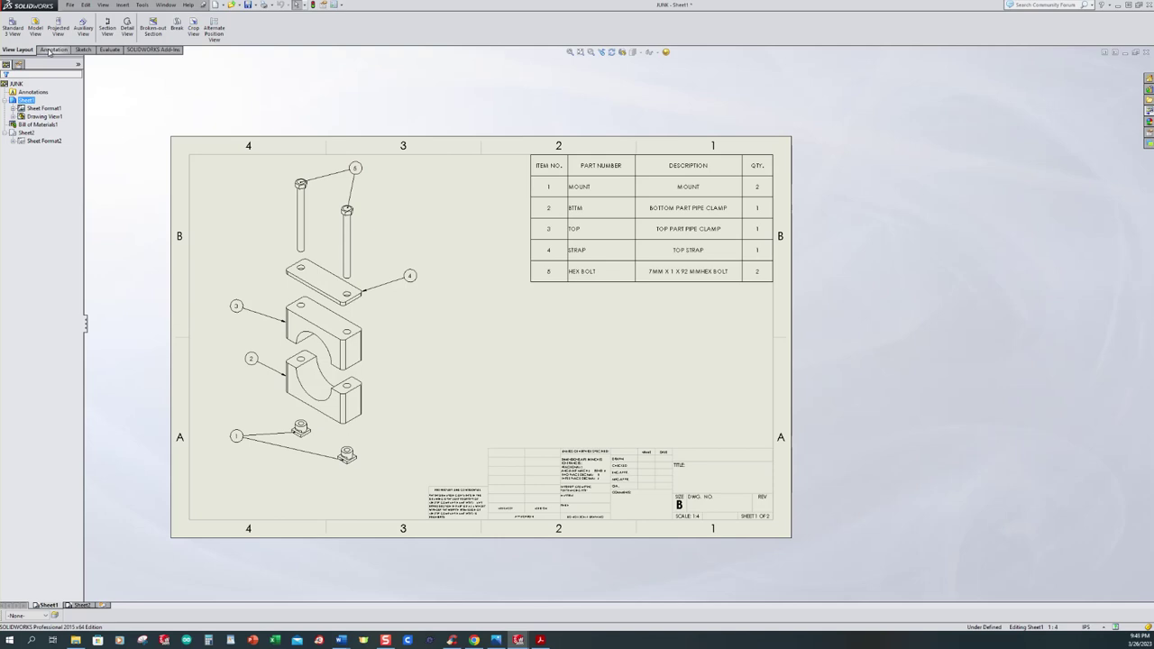
click(357, 464)
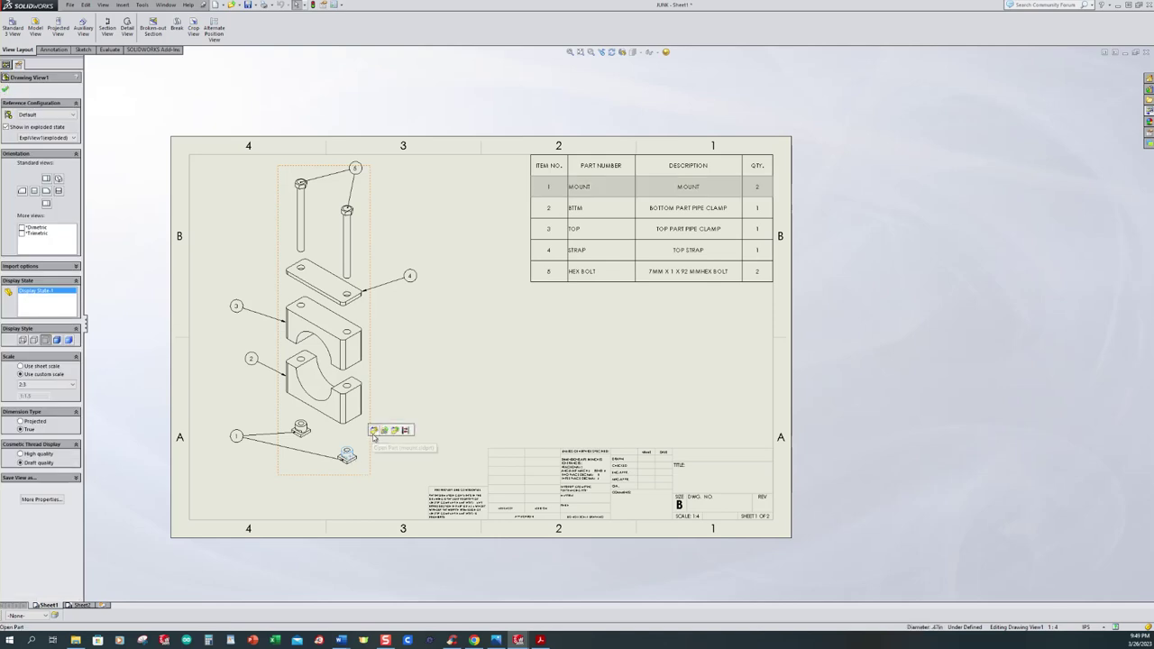
click(374, 435)
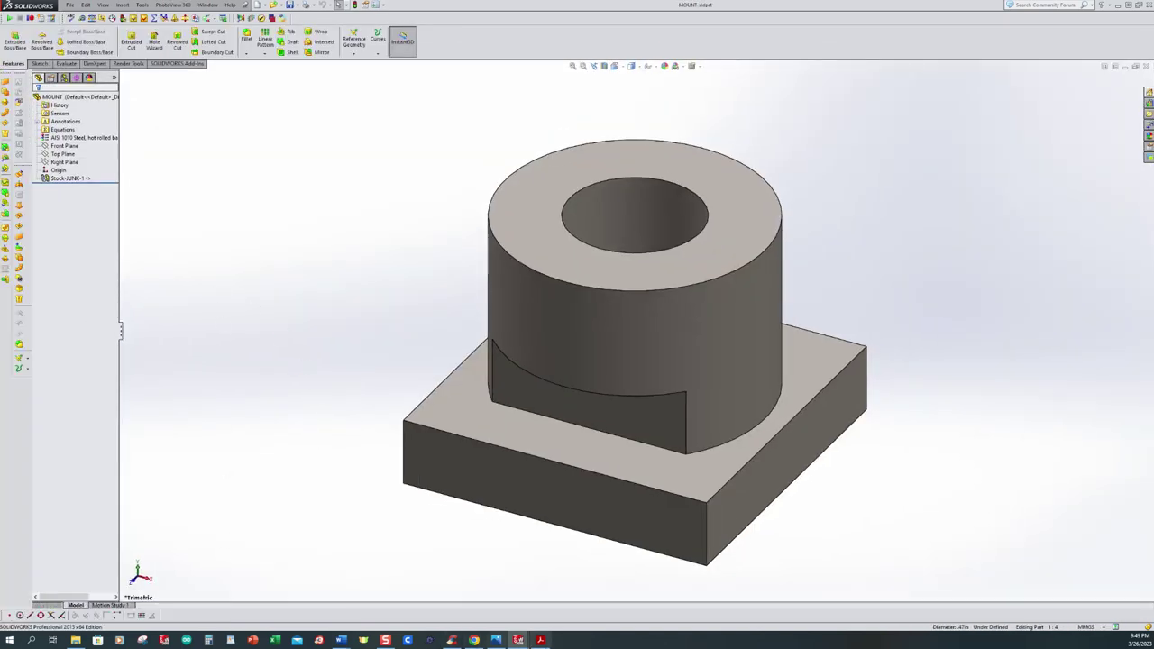
- Switch back to the JUNK drawing and activate Sheet2
mouse_move(519, 642)
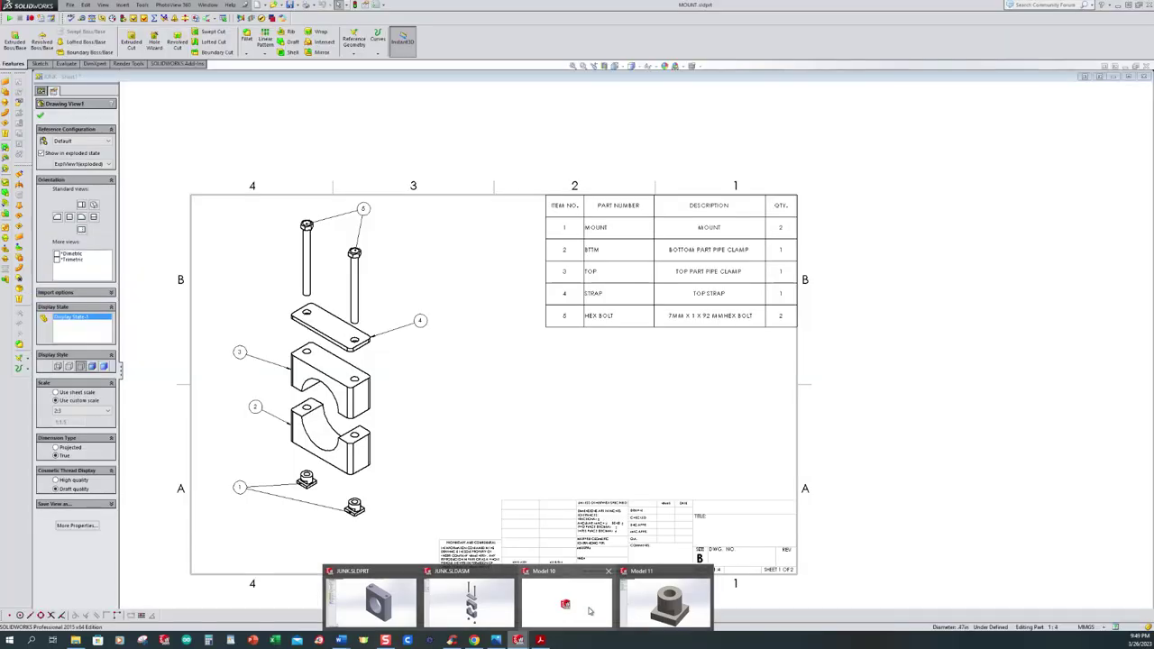
click(589, 612)
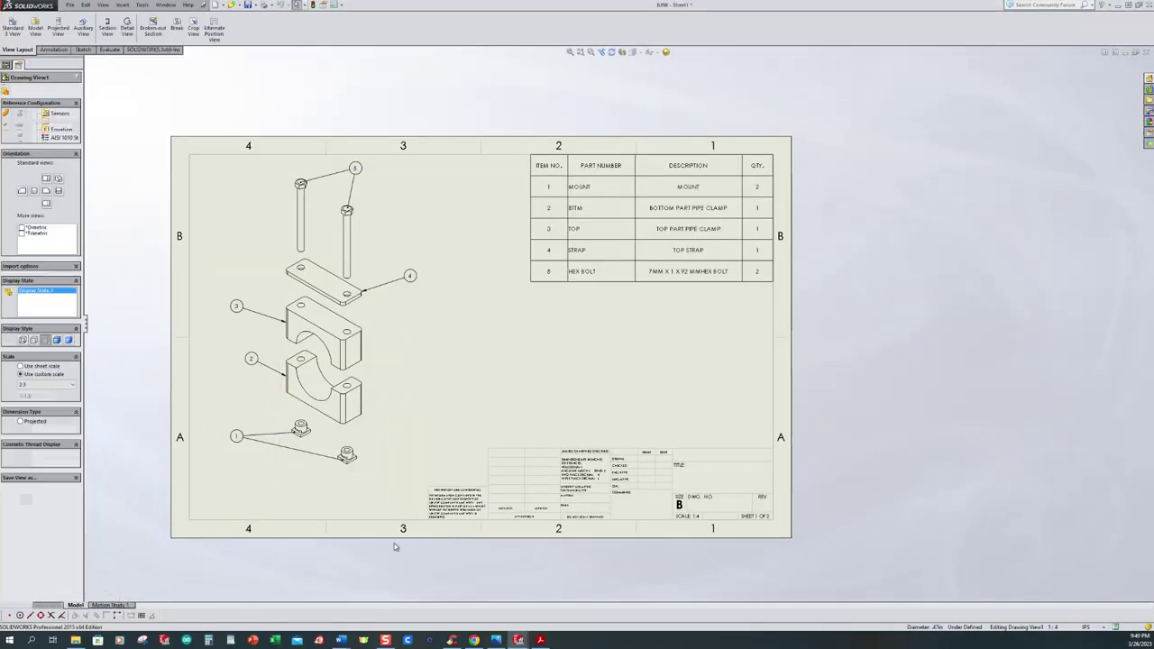
mouse_move(82, 610)
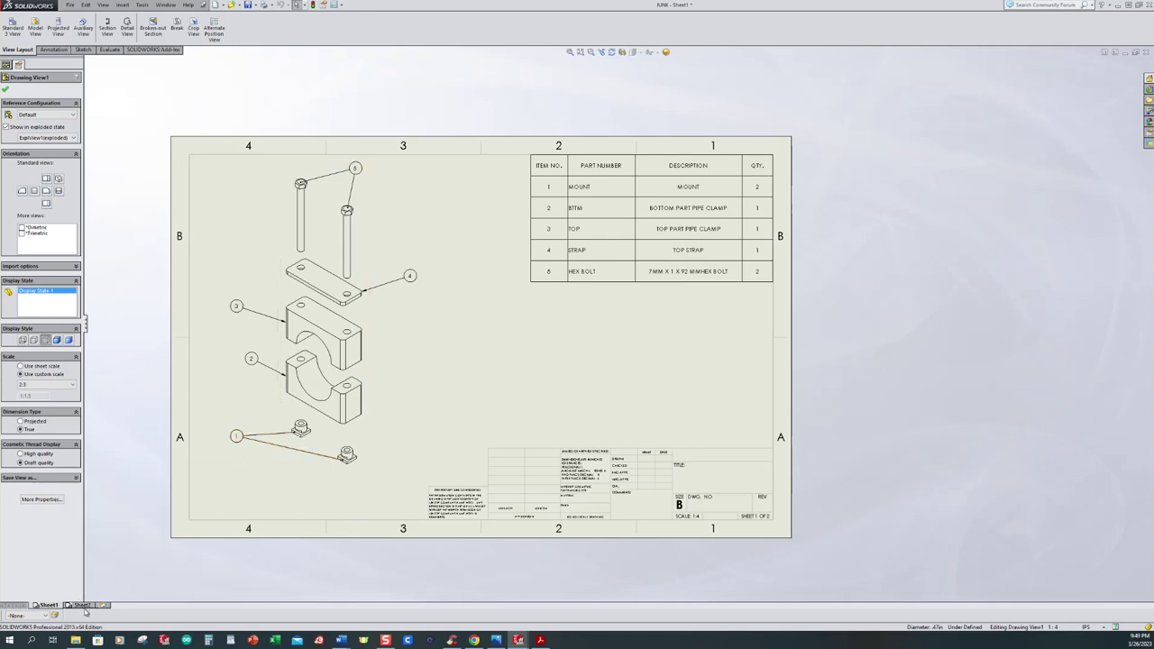
click(80, 605)
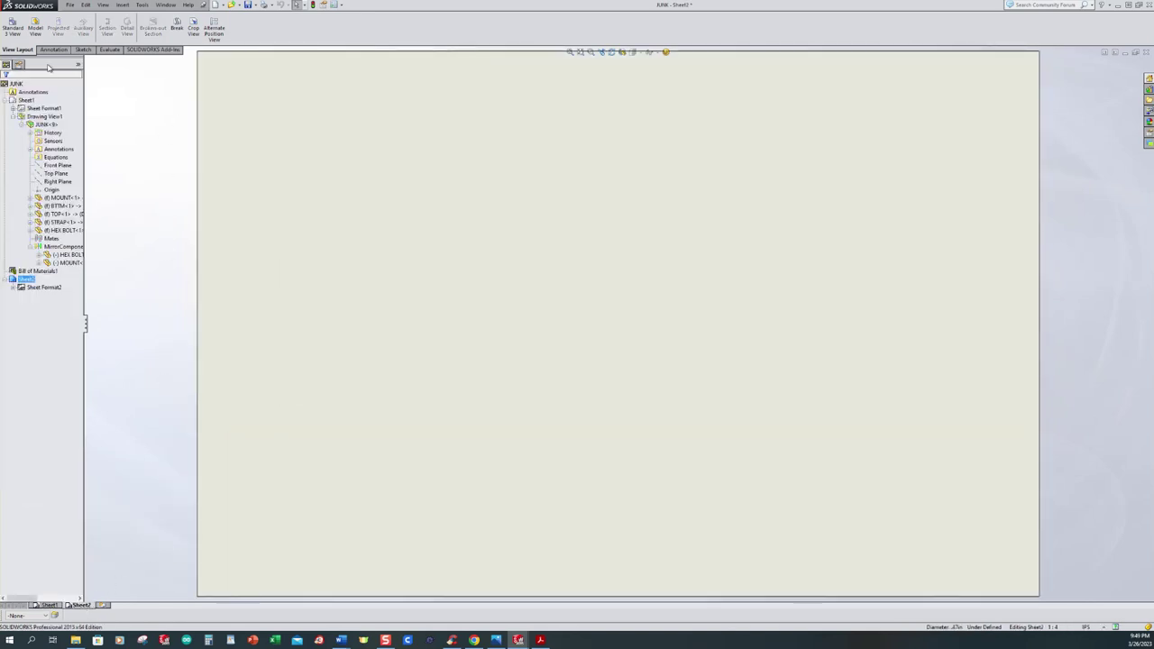
- Insert a front view of the MOUNT part on Sheet2 with projected top and right views
click(35, 27)
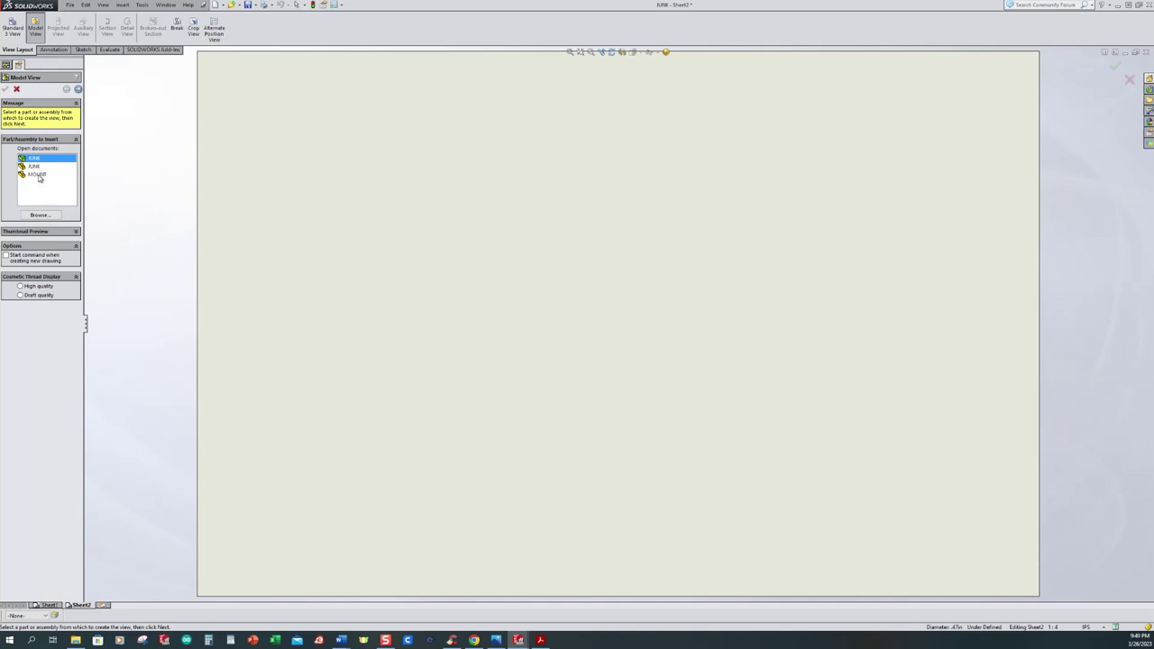
click(37, 175)
double_click(38, 176)
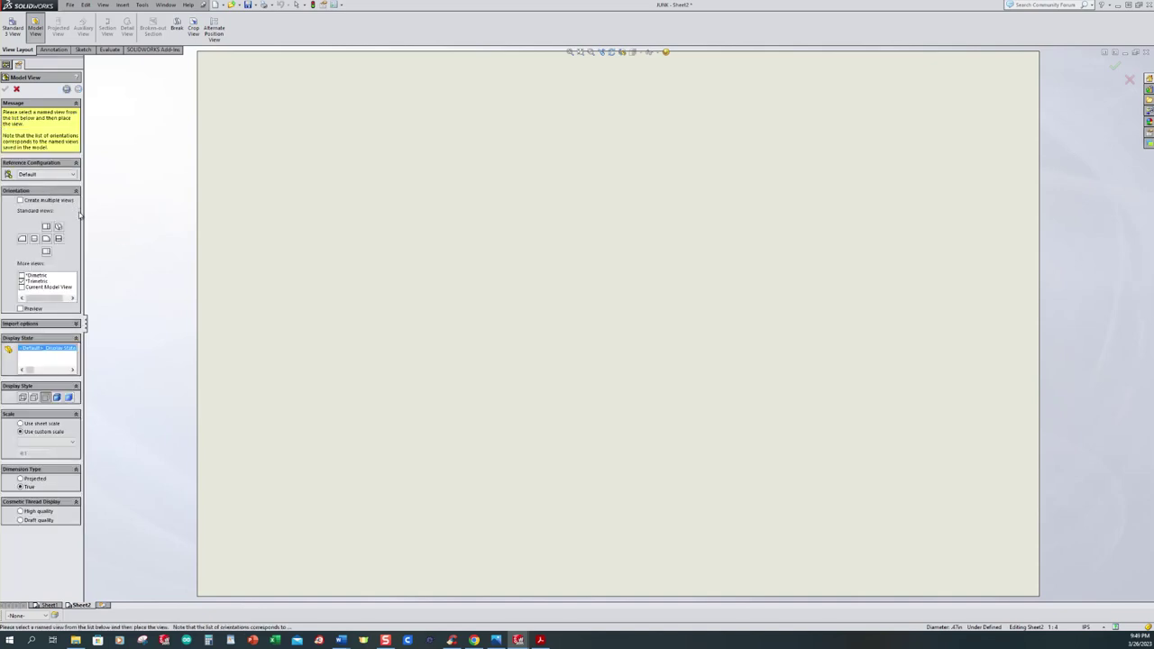
click(434, 317)
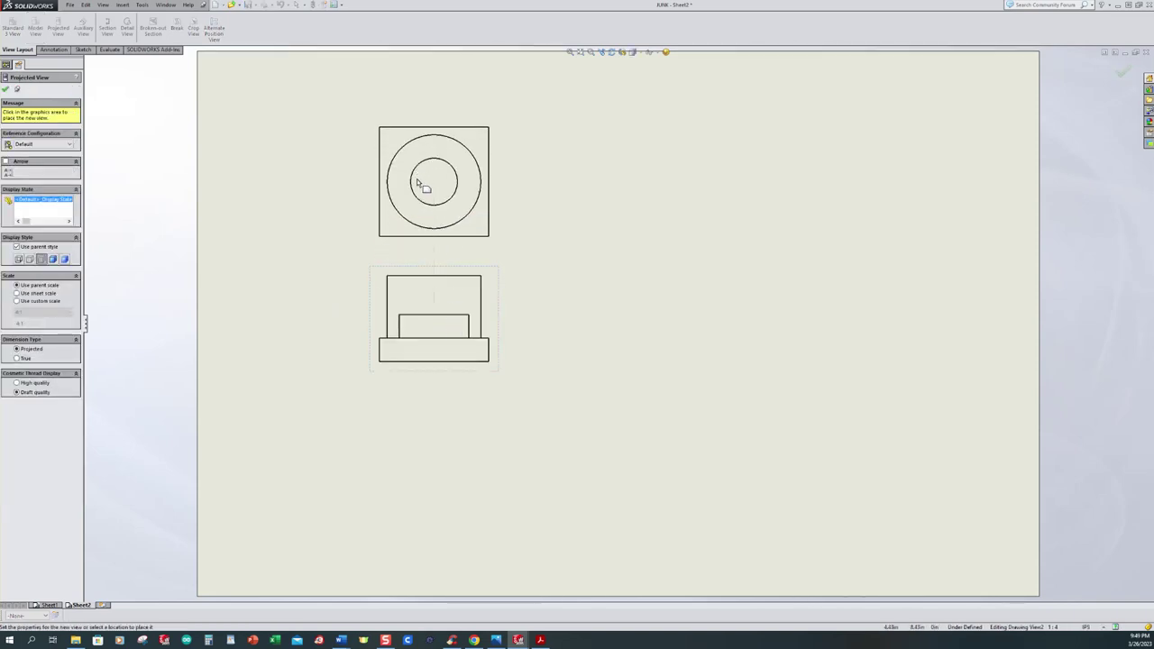
click(427, 214)
click(649, 325)
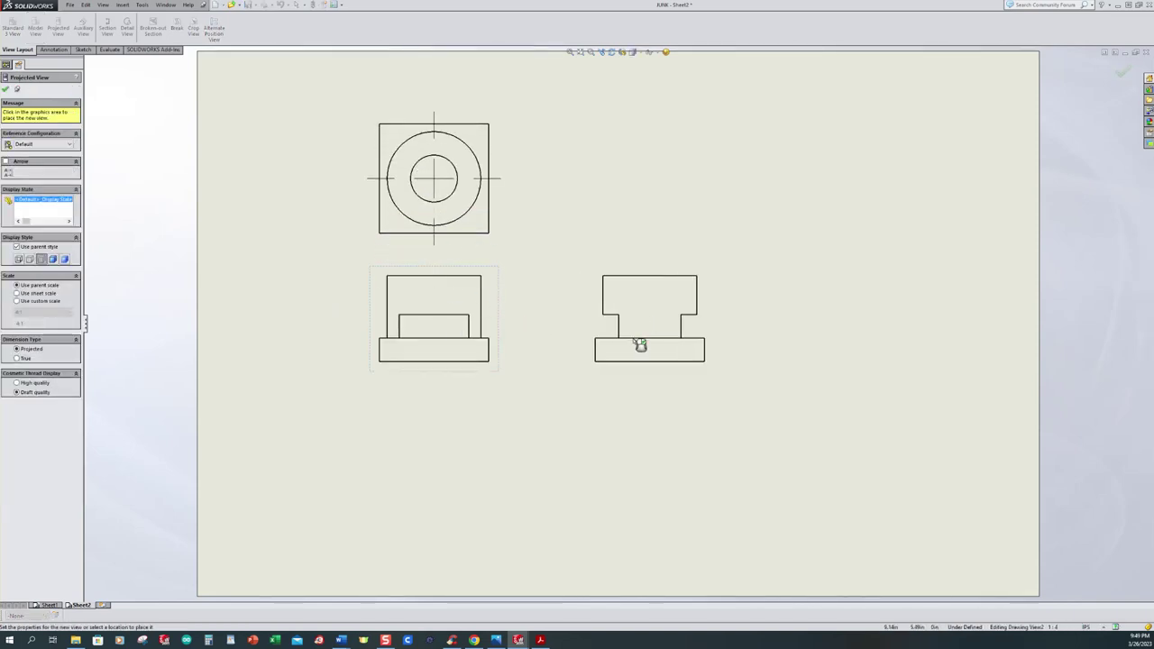
key(Escape)
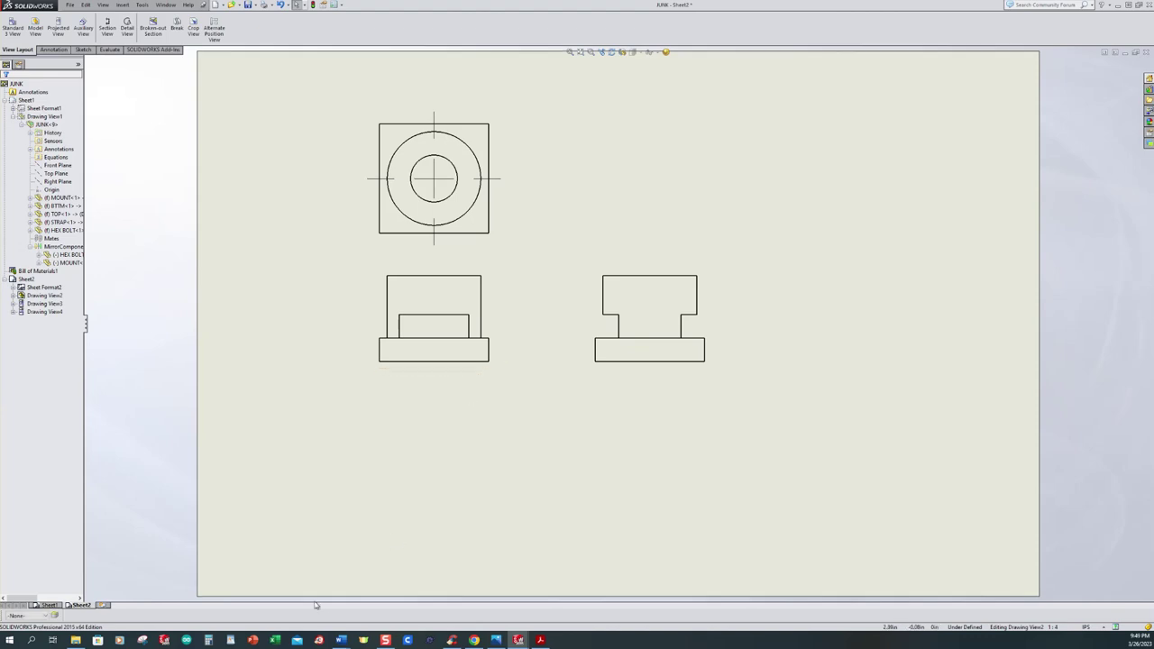
- Add a third sheet to the drawing, and open the bottom clamp part BTTM from Sheet1's exploded view
click(103, 605)
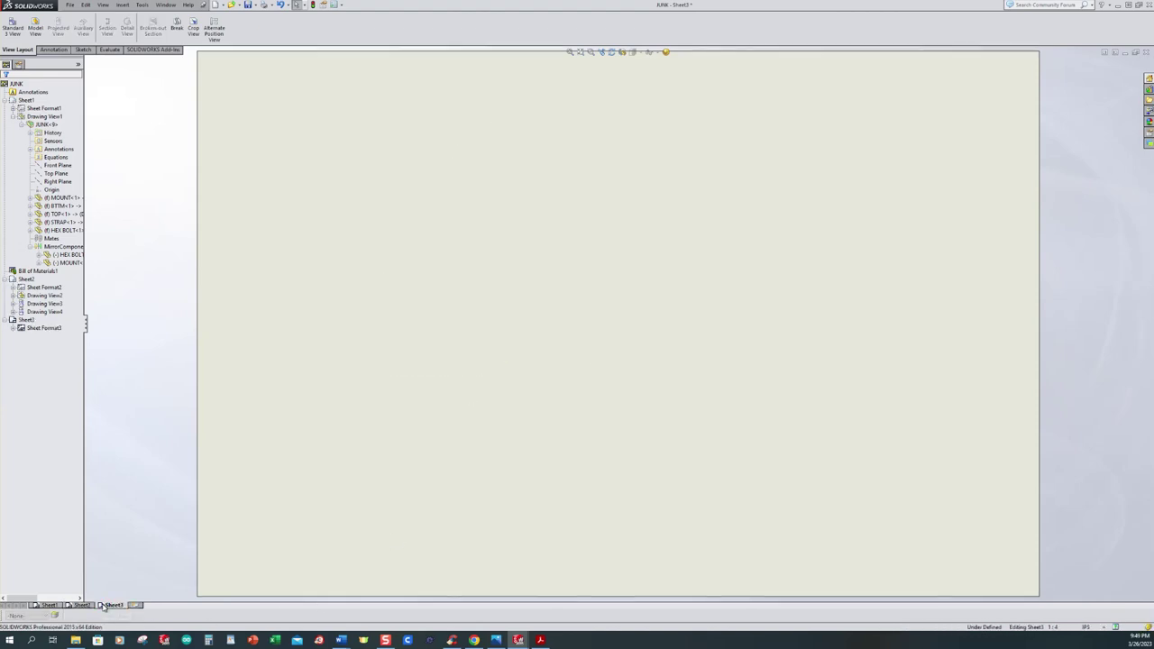
mouse_move(518, 642)
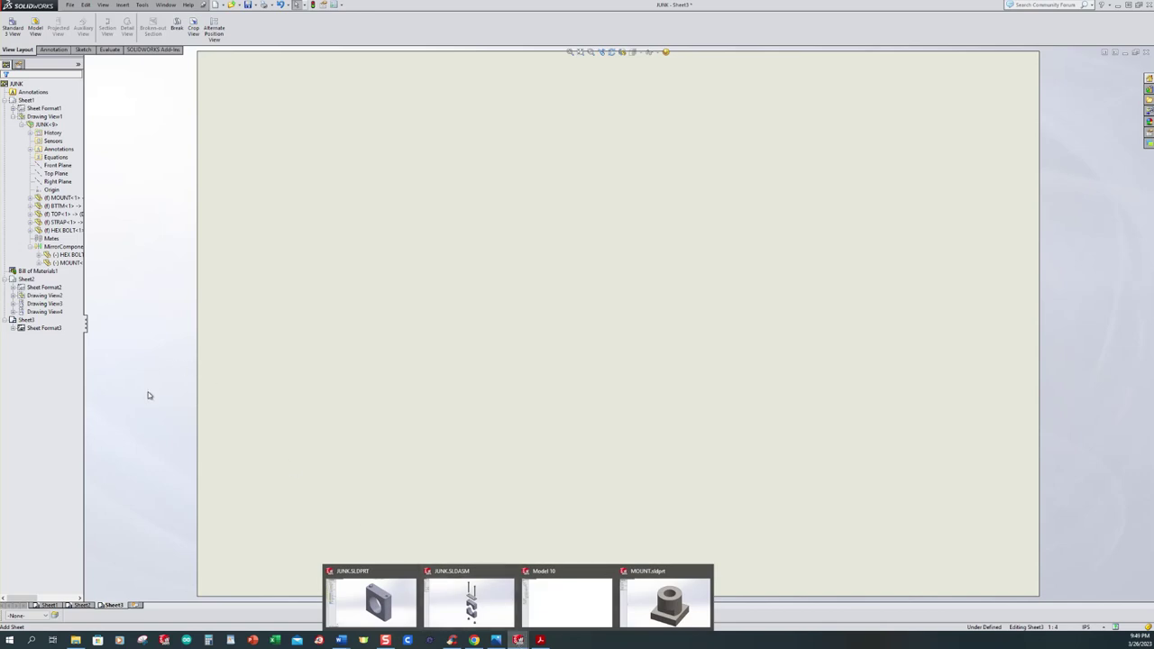
click(48, 605)
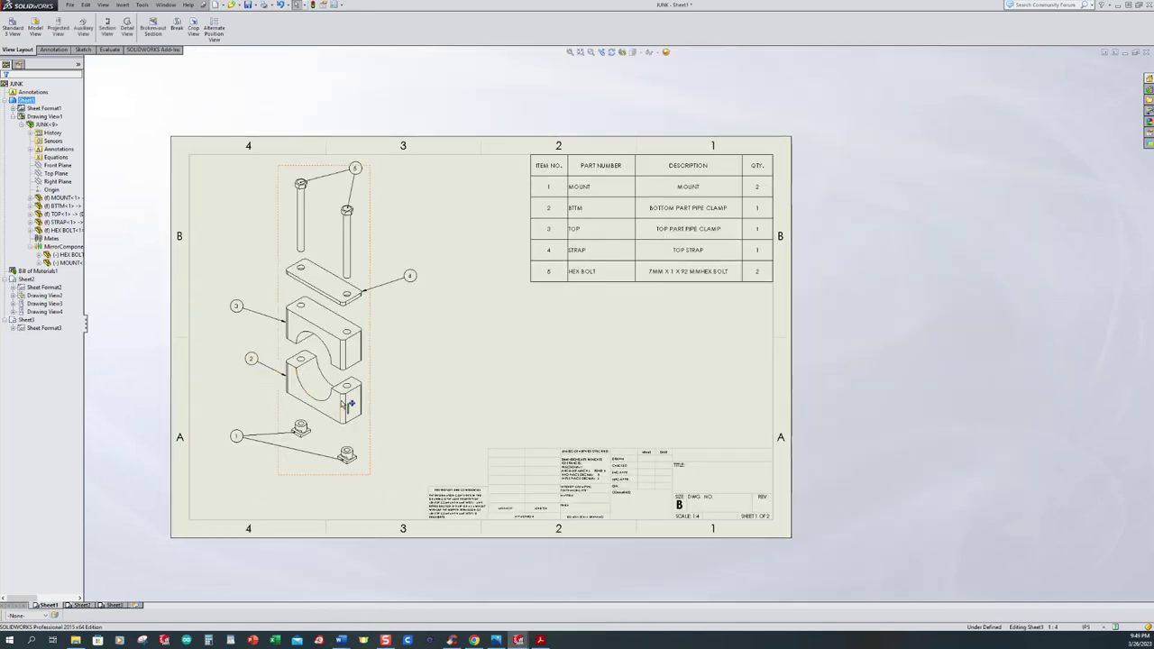
click(352, 409)
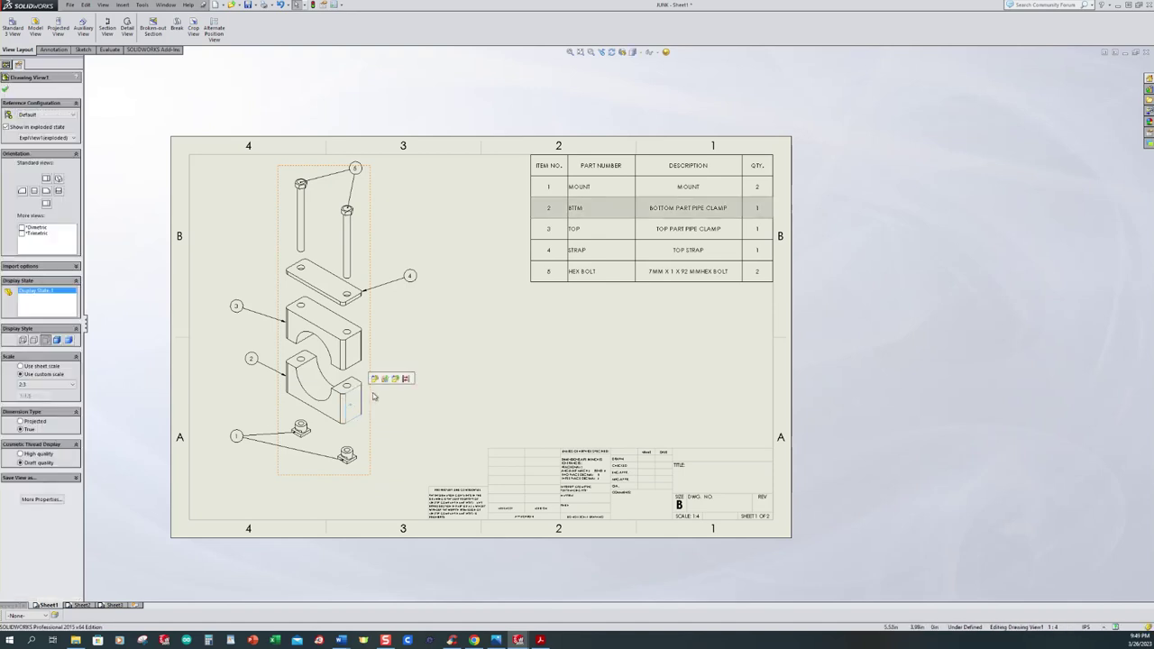
click(374, 379)
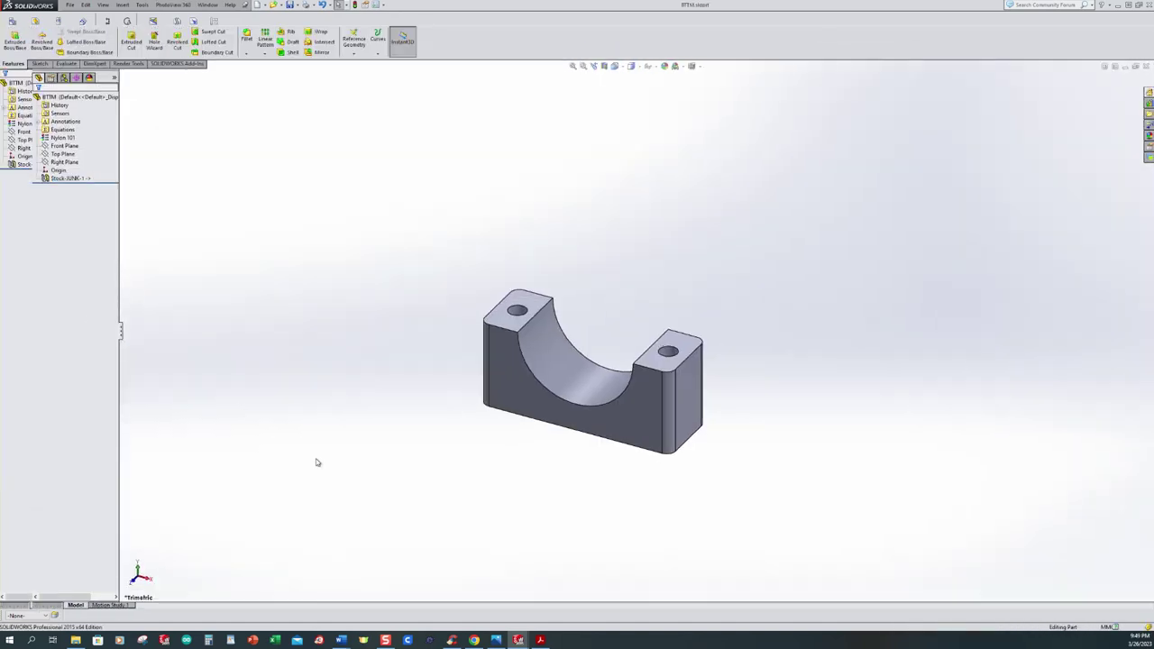
- Switch back to the JUNK drawing and activate Sheet3
mouse_move(518, 640)
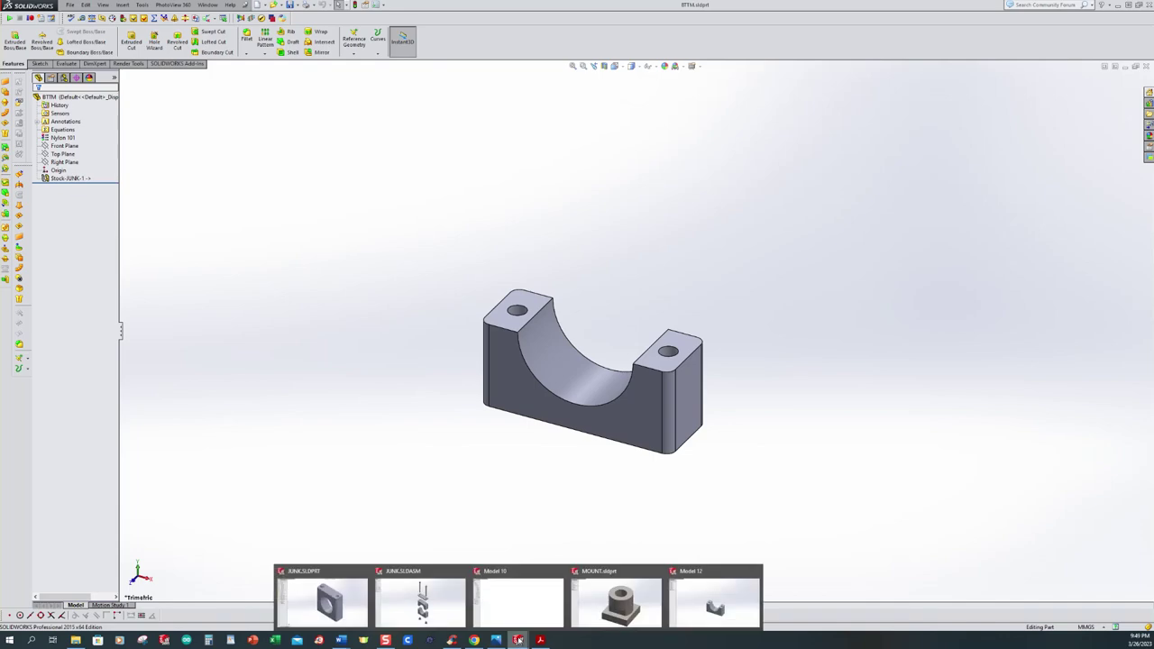
mouse_move(442, 615)
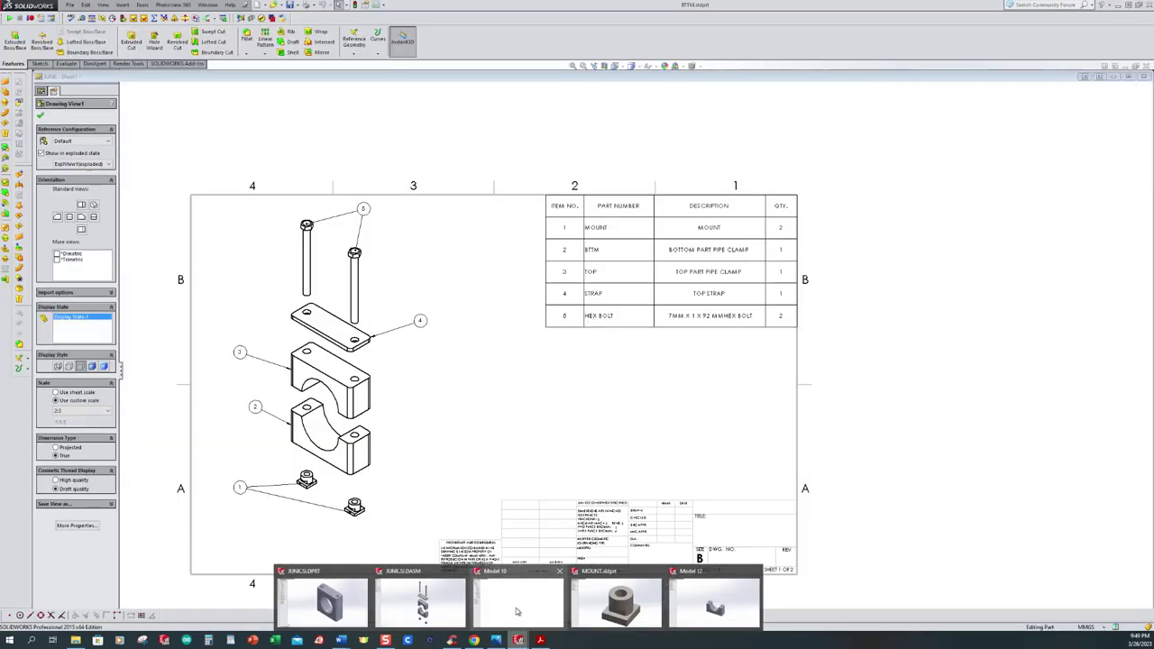
click(523, 606)
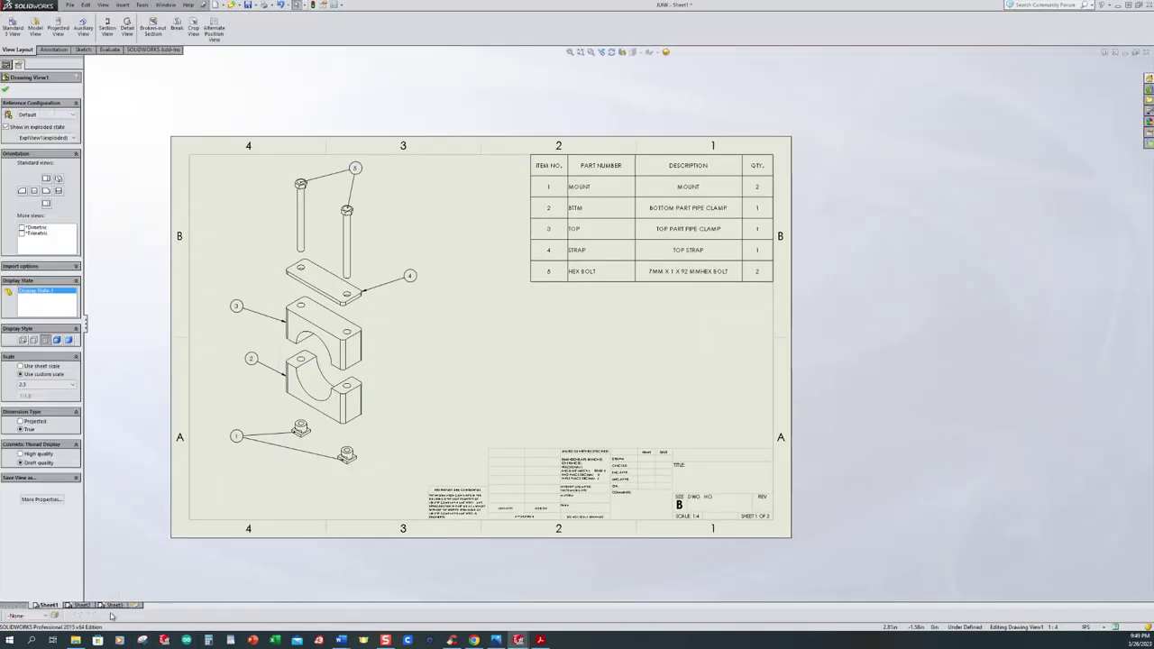
click(112, 606)
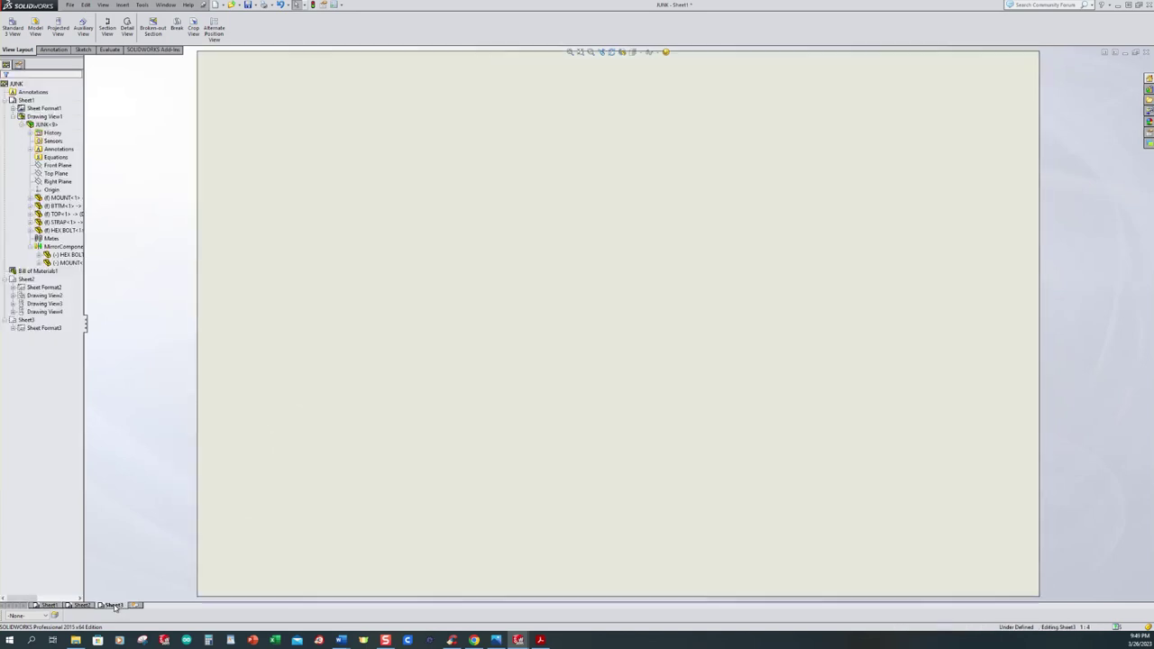
- Insert only a front view of the BTTM part on Sheet3 and move it slightly lower on the sheet
click(35, 34)
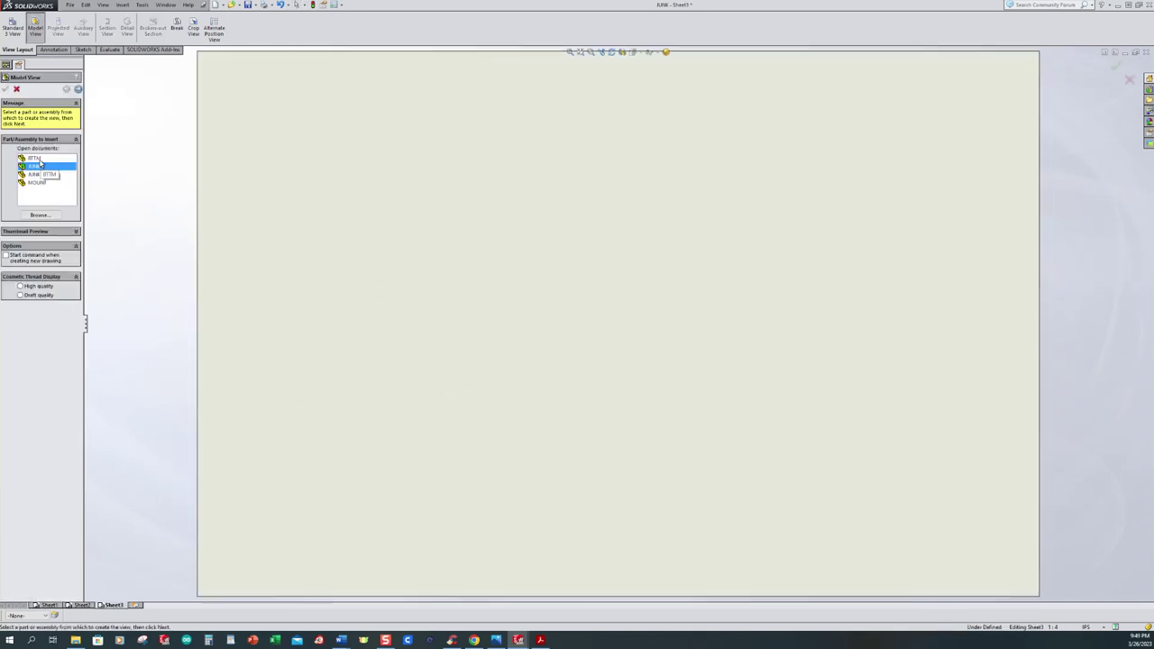
double_click(40, 164)
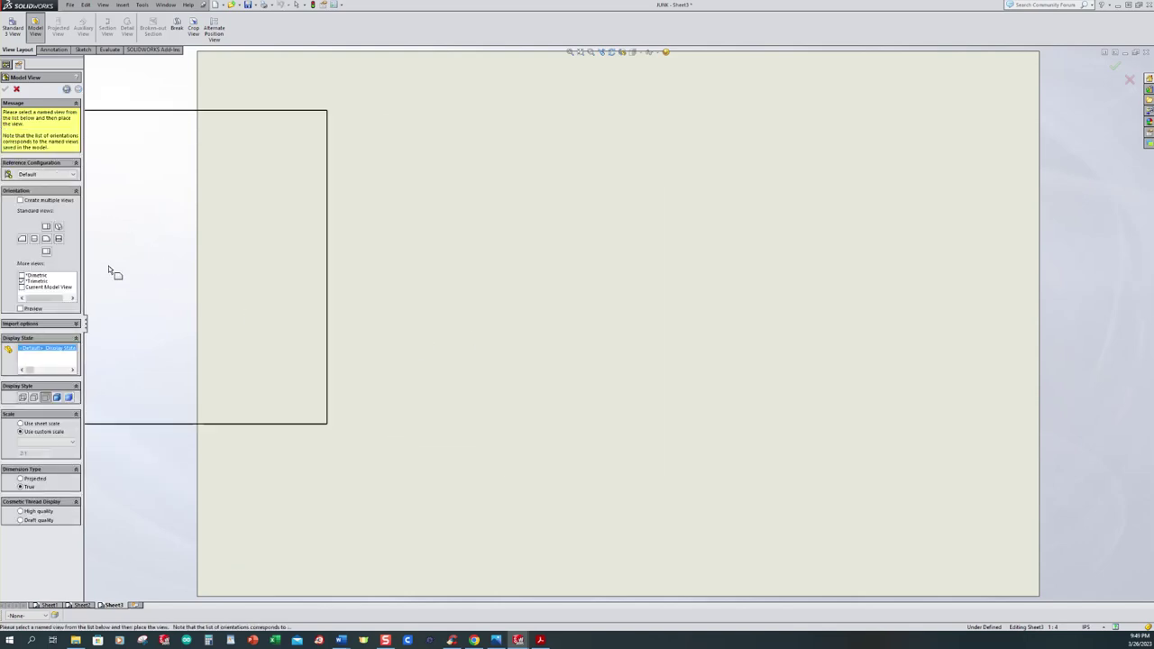
click(45, 228)
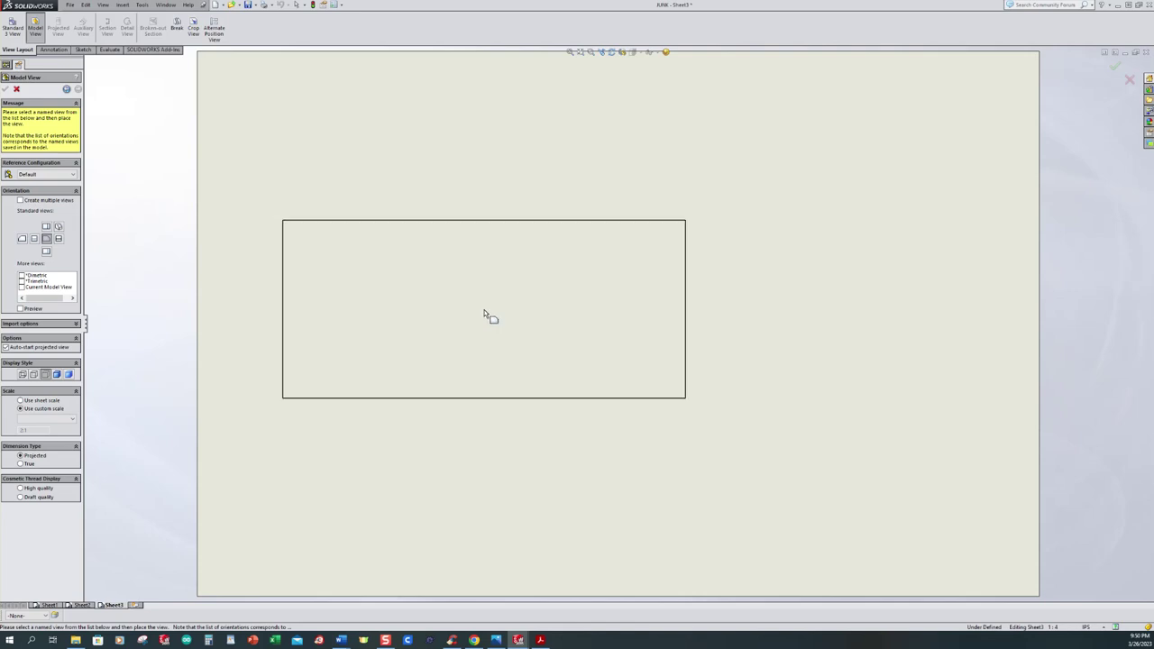
click(480, 338)
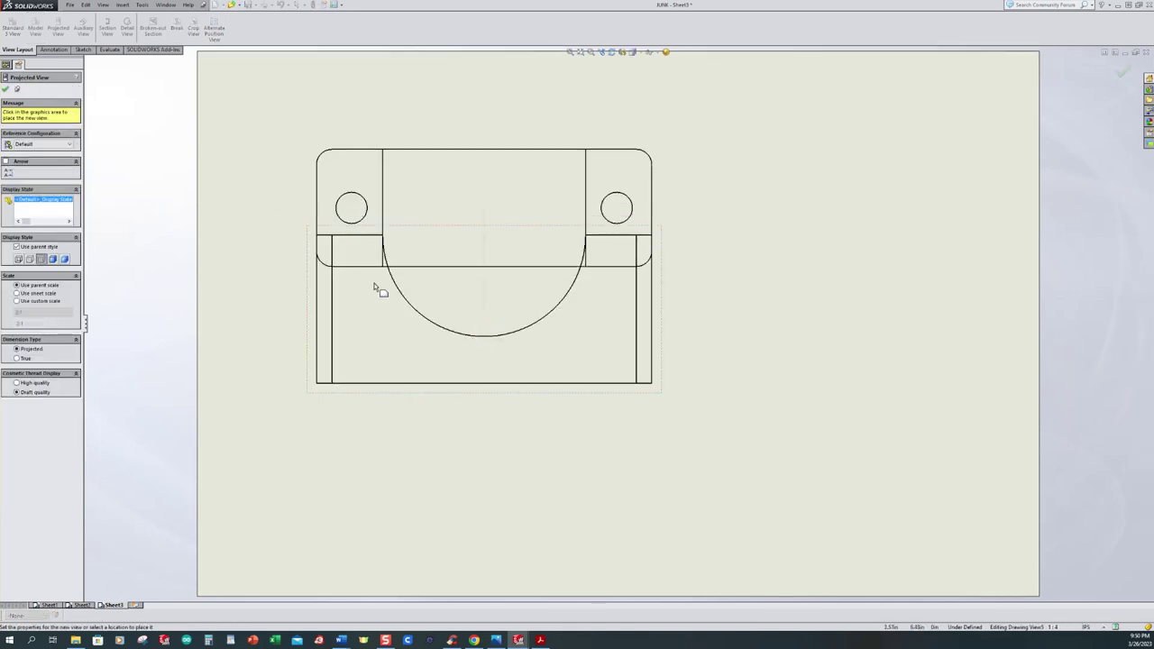
scroll(544, 366, up, 2)
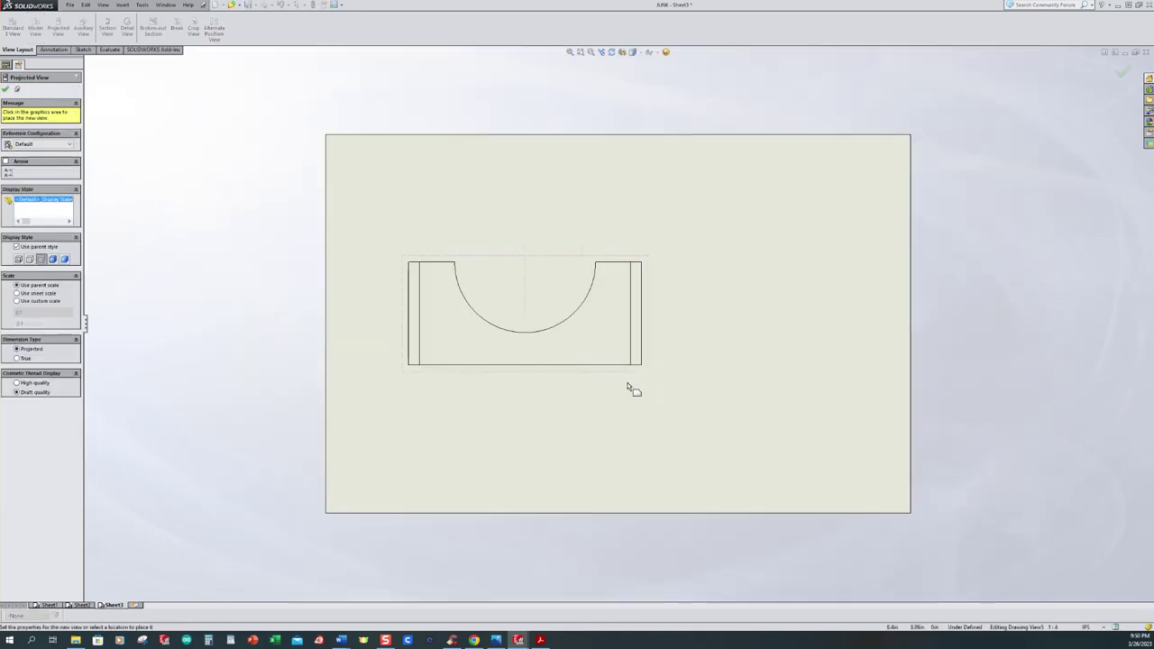
key(Escape)
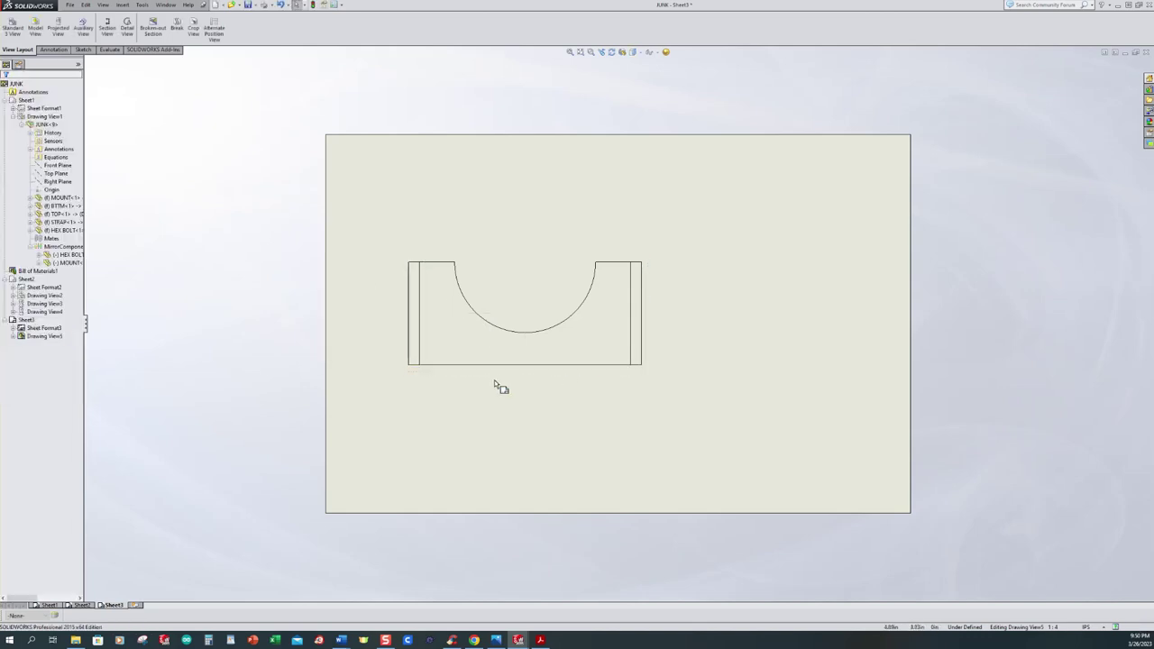
drag(504, 381, 495, 404)
click(495, 404)
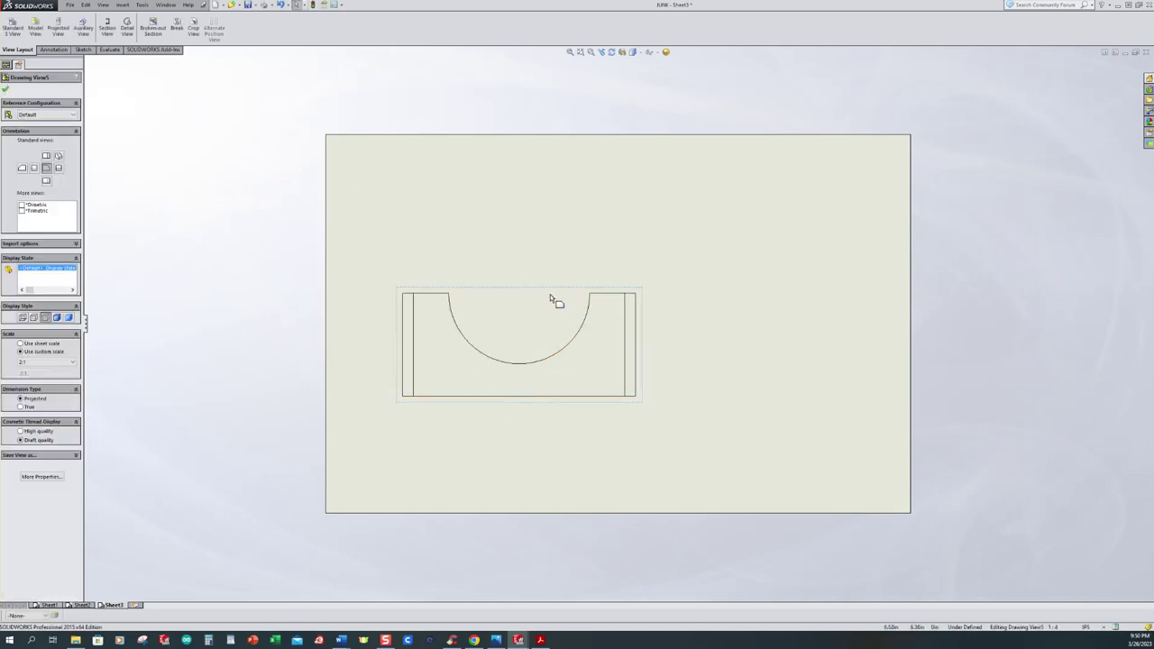
- Rotate the BTTM front view on the sheet to a drawing view angle of 90 degrees
click(613, 53)
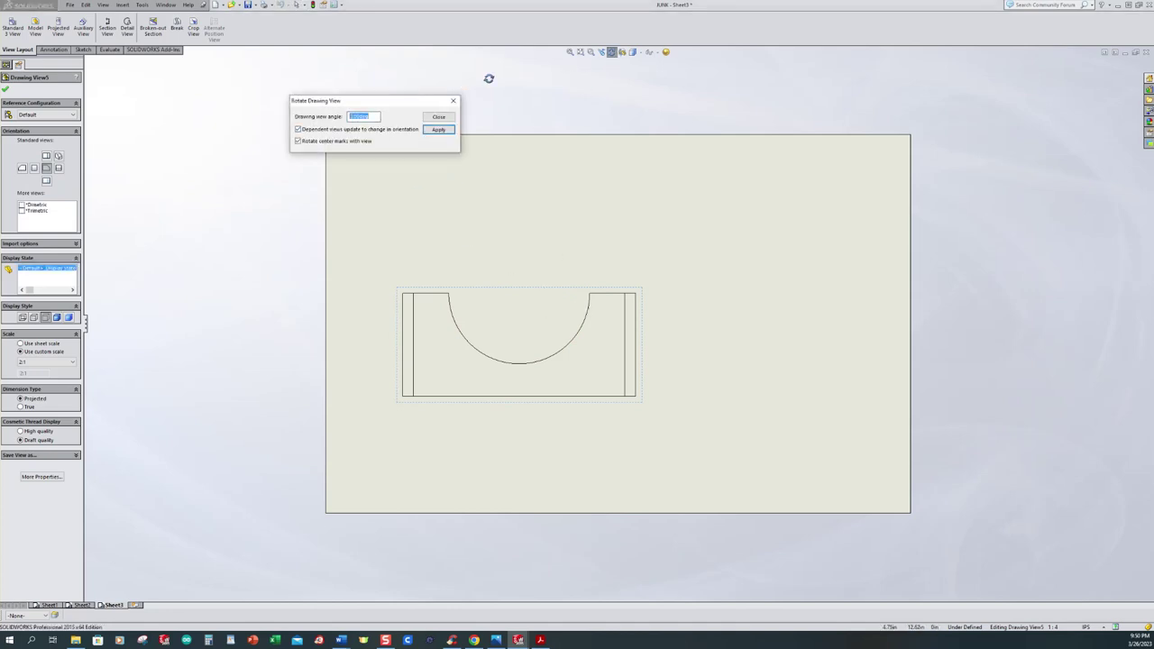
text(90)
key(Return)
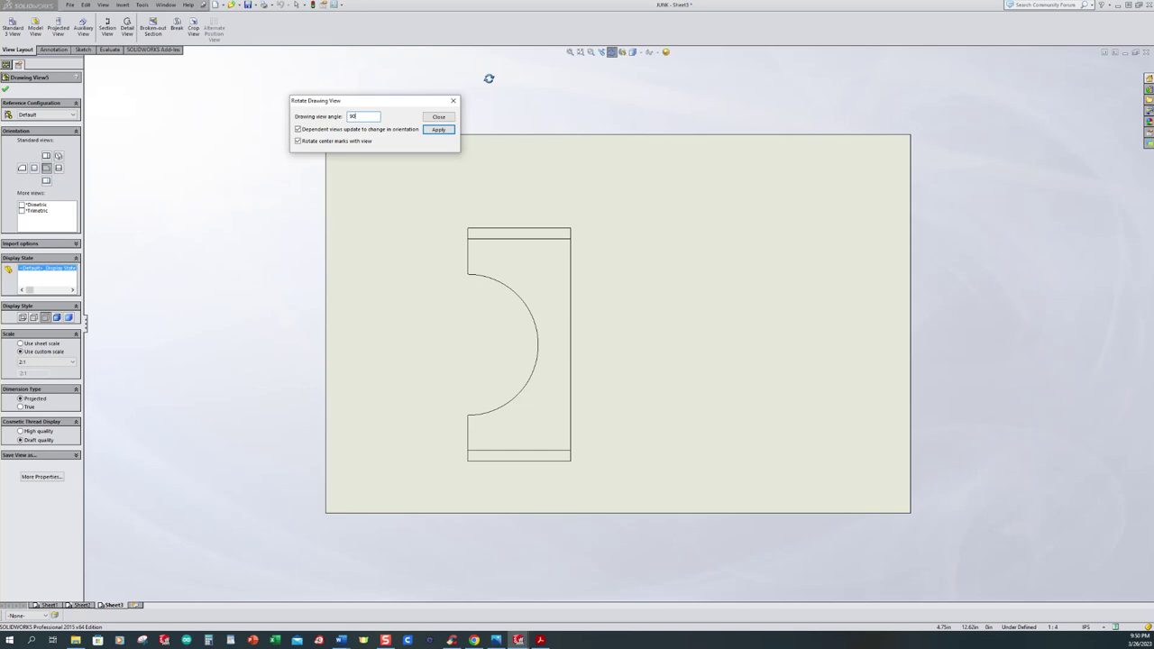
click(438, 116)
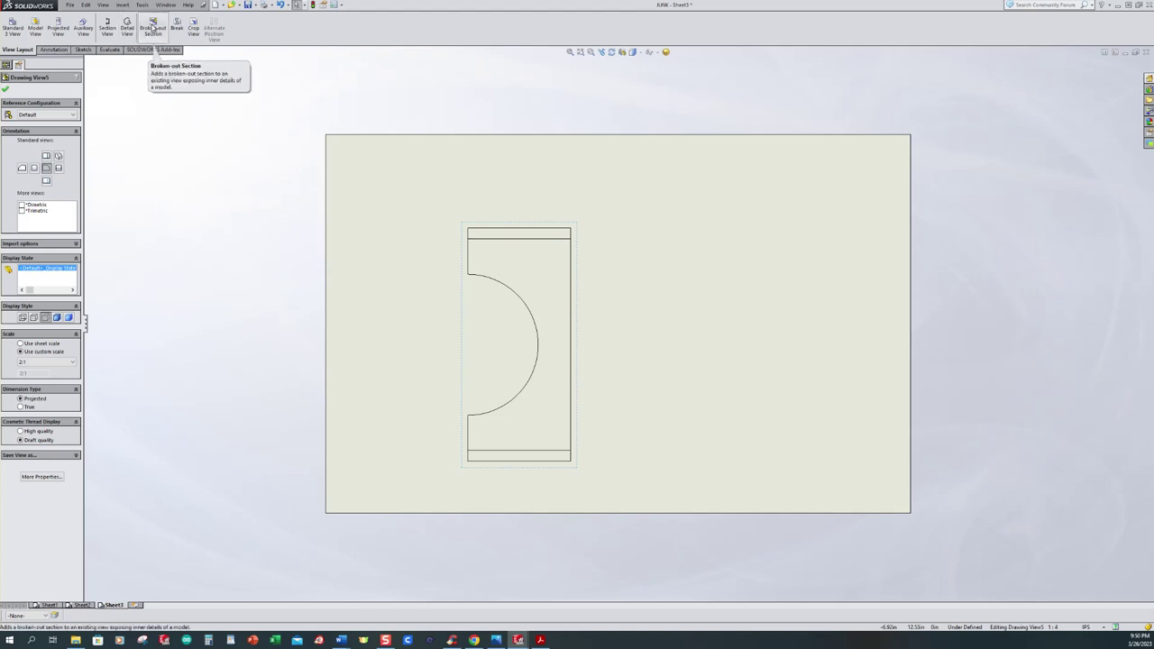
- Sketch a closed broken-out section spline around the lower right corner of the rotated BTTM view, leaving the depth setting unconfirmed
scroll(677, 471, up, 3)
scroll(608, 400, down, 6)
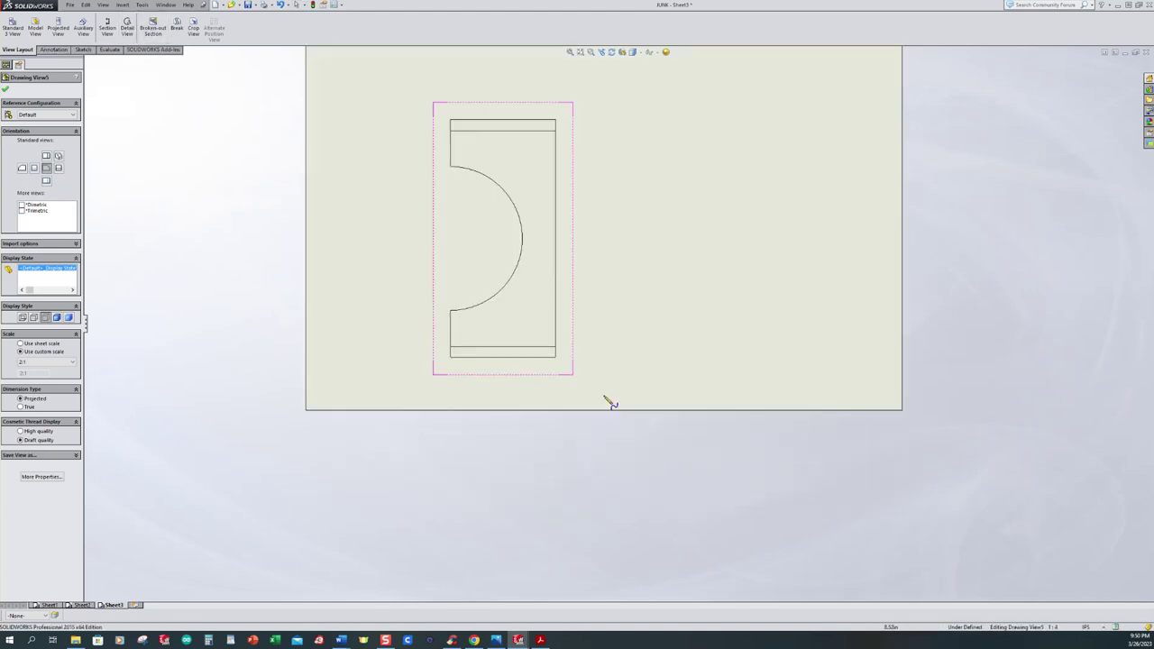
click(586, 312)
click(533, 284)
click(471, 344)
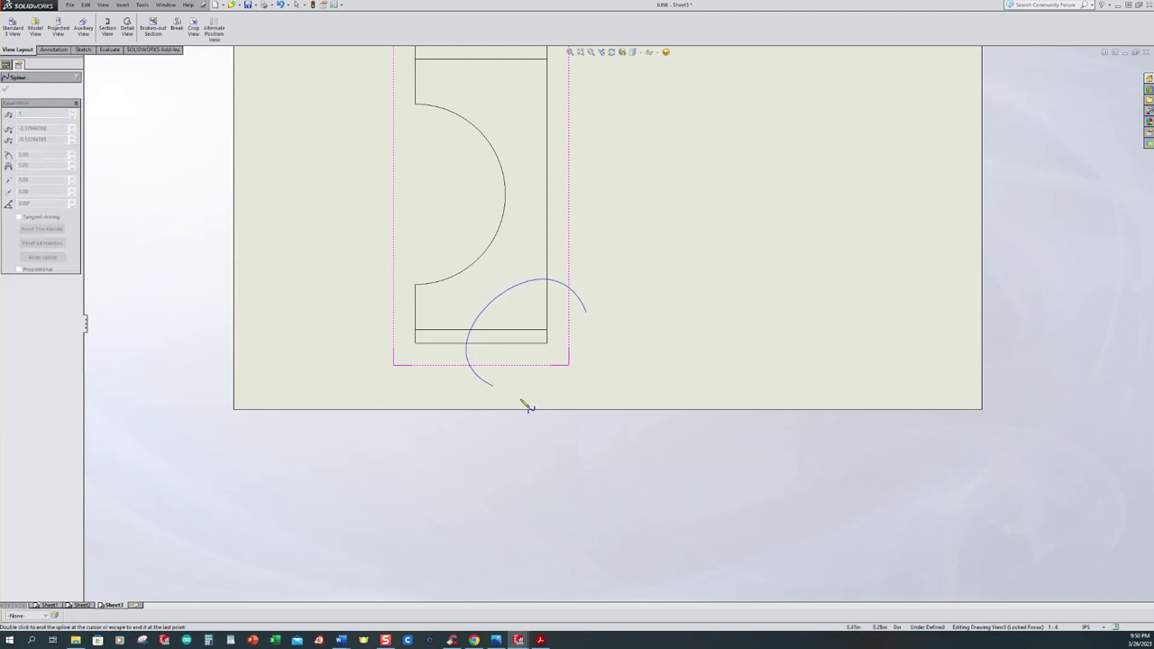
click(585, 312)
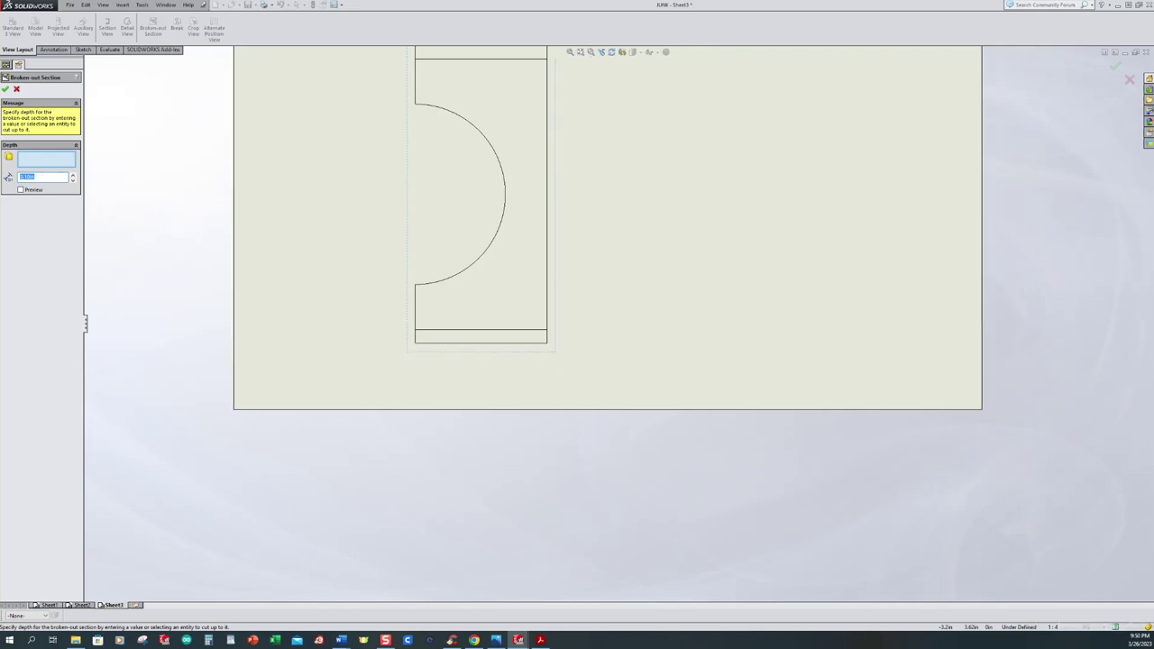
key(Escape)
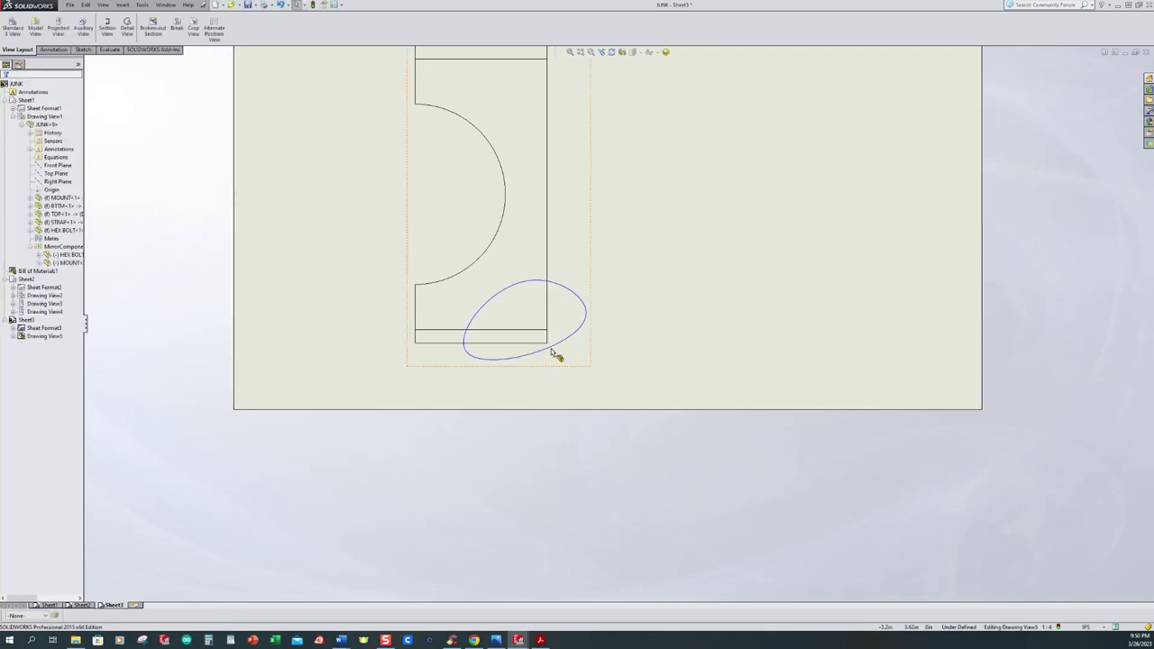
- Set the document units to MMGS and create a previewed broken-out section 15 mm deep from the closed spline
click(1104, 632)
click(1087, 597)
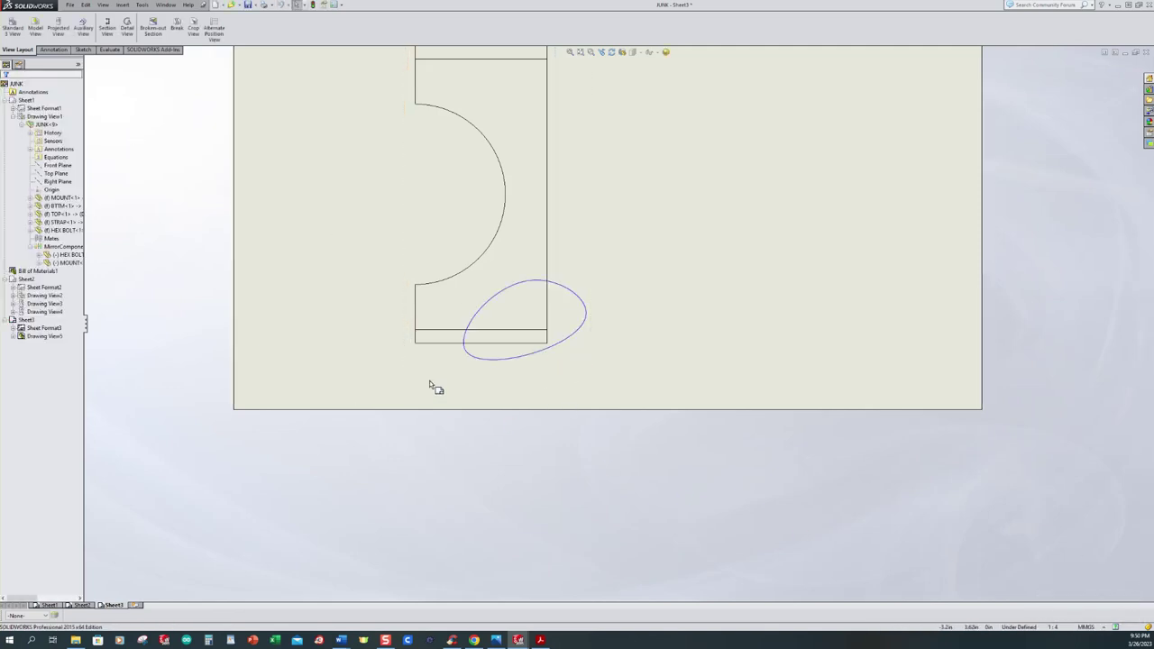
click(502, 360)
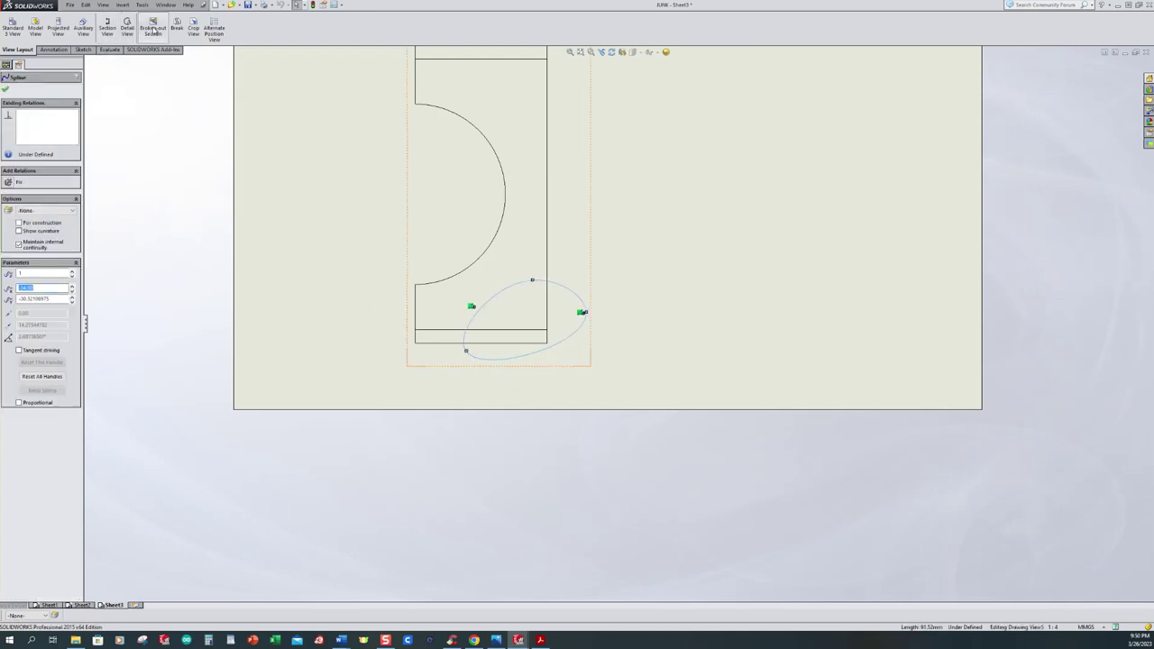
click(153, 30)
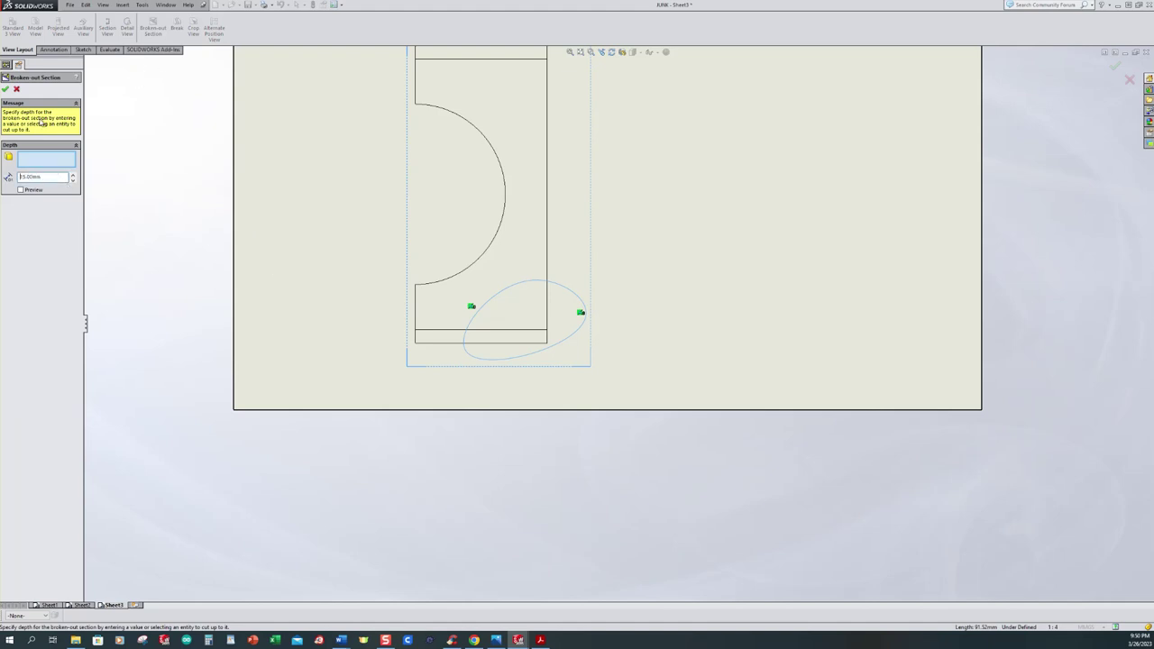
click(22, 190)
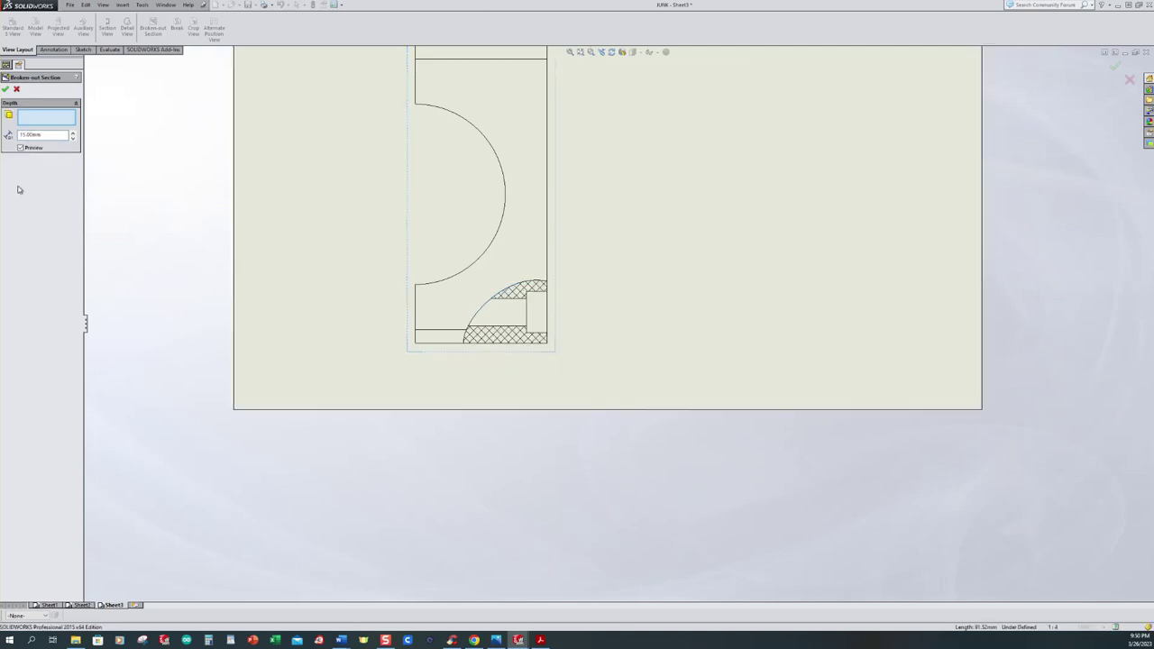
click(5, 90)
- Project a view from the sectioned BTTM view and place it to its right, showing the two counterbored holes
scroll(775, 326, up, 2)
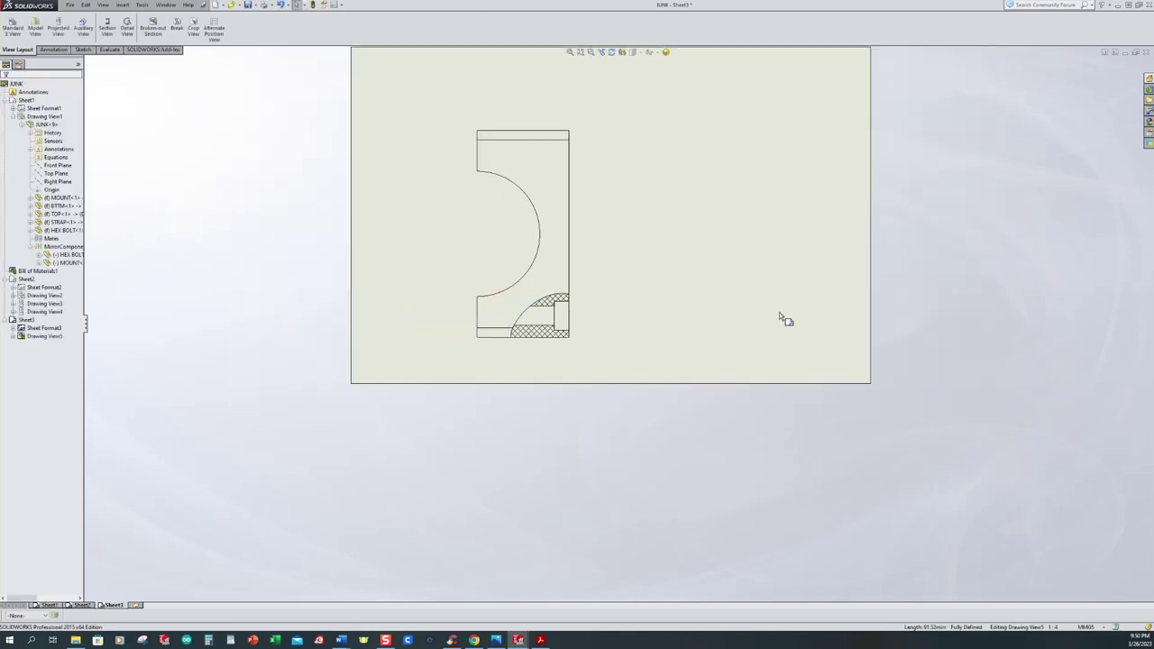
scroll(703, 327, down, 2)
scroll(691, 337, up, 3)
scroll(731, 317, down, 2)
click(497, 250)
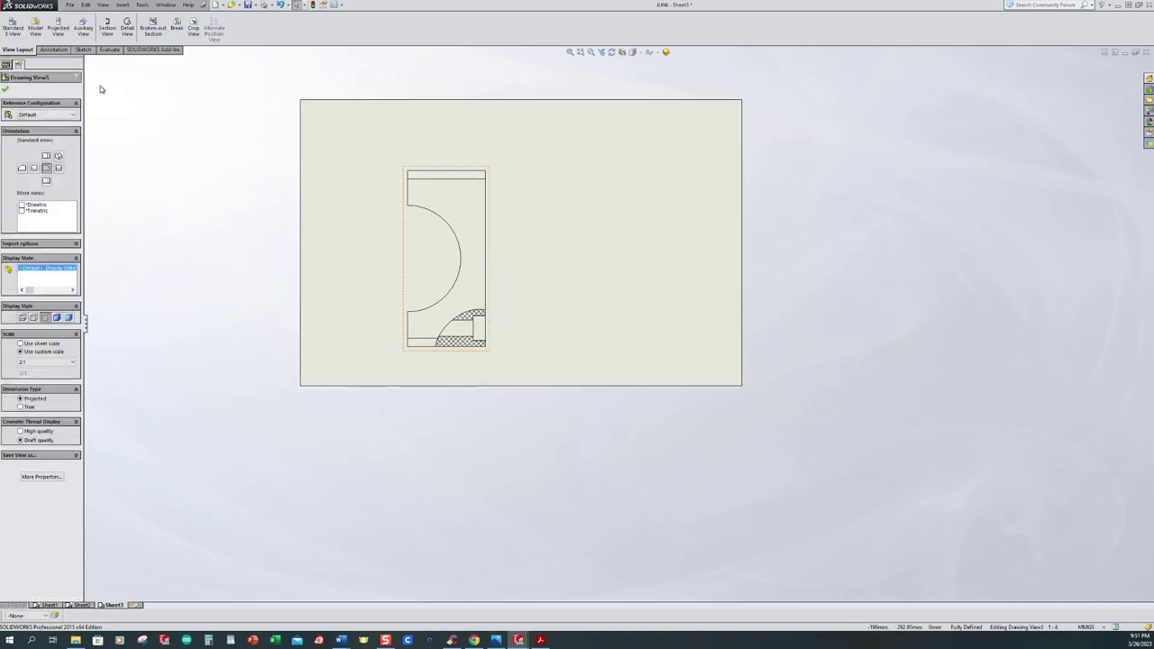
click(55, 32)
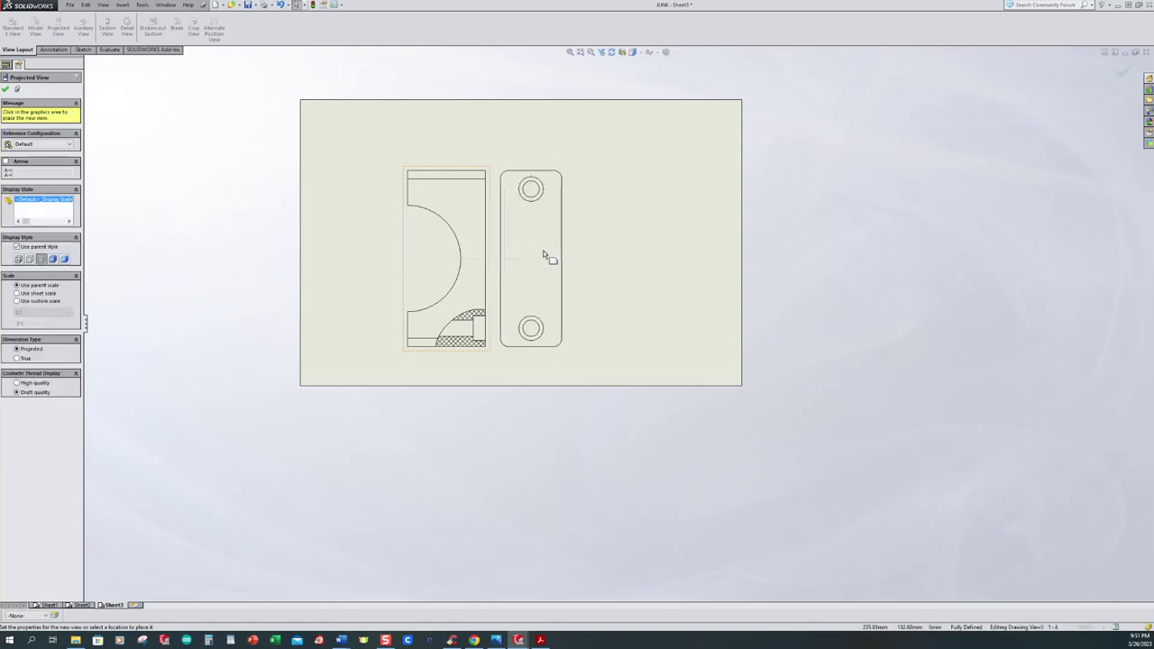
click(603, 258)
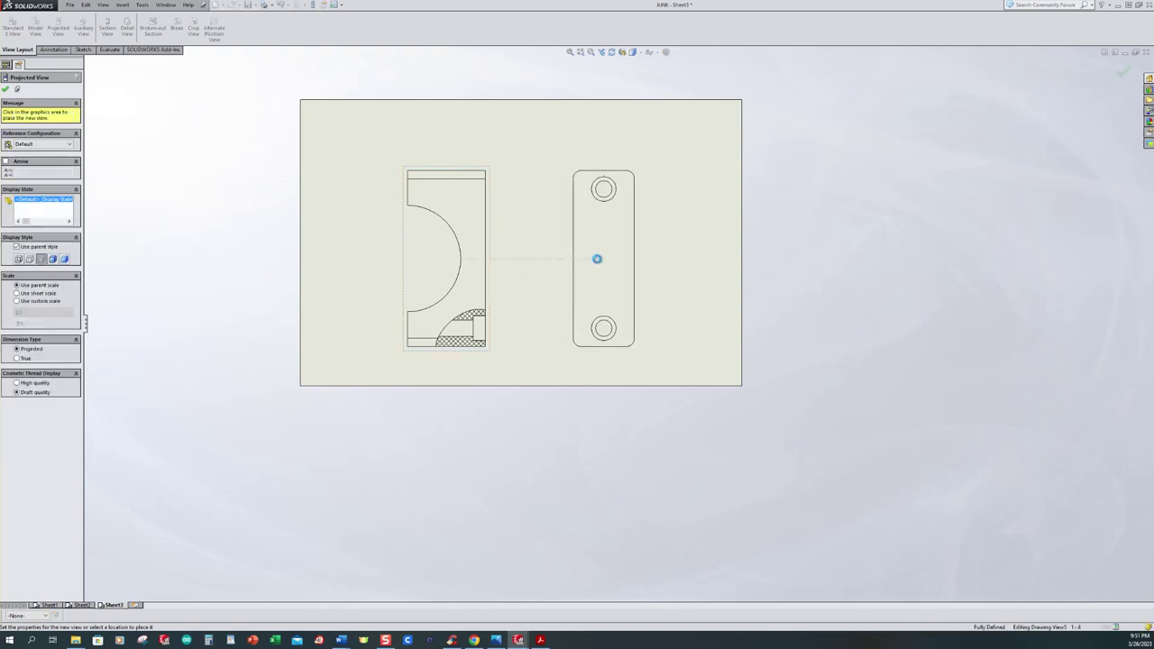